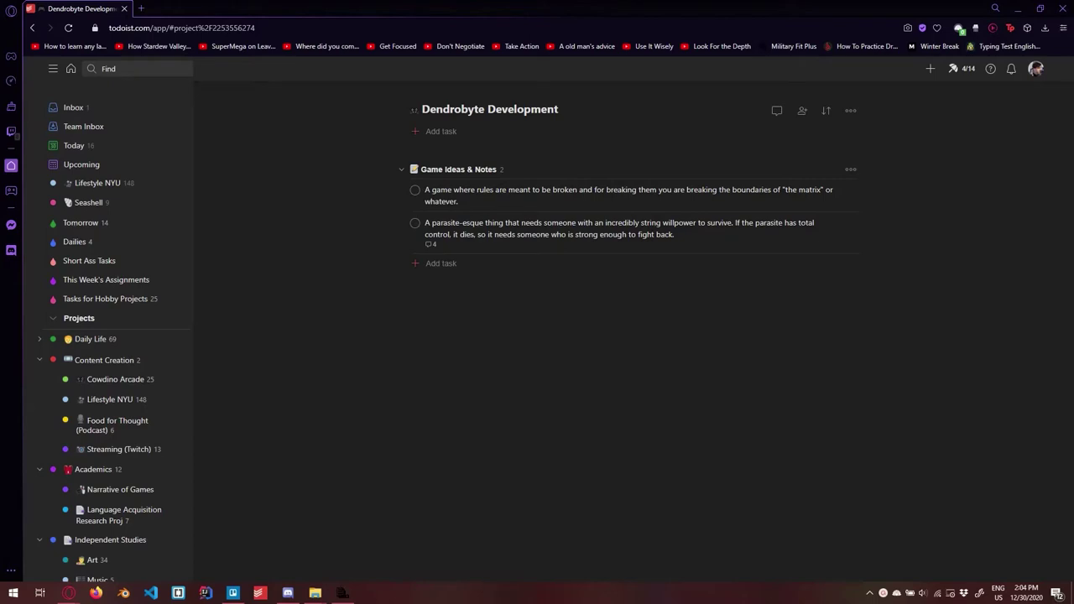
Step: Start a new quick task named "Start work on essay" with the due date Jan 13
click(74, 146)
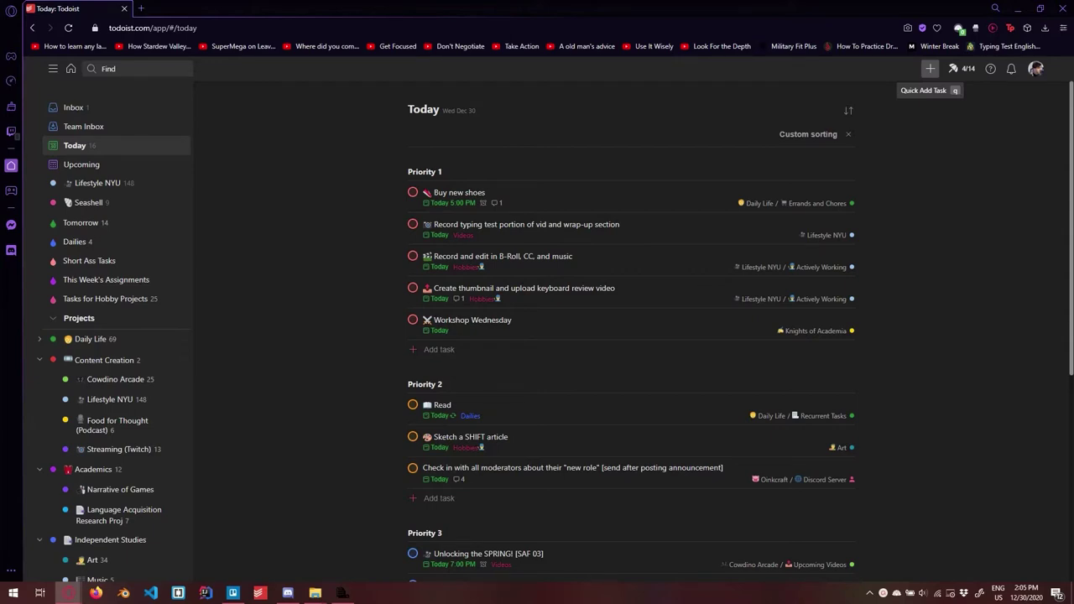
click(930, 68)
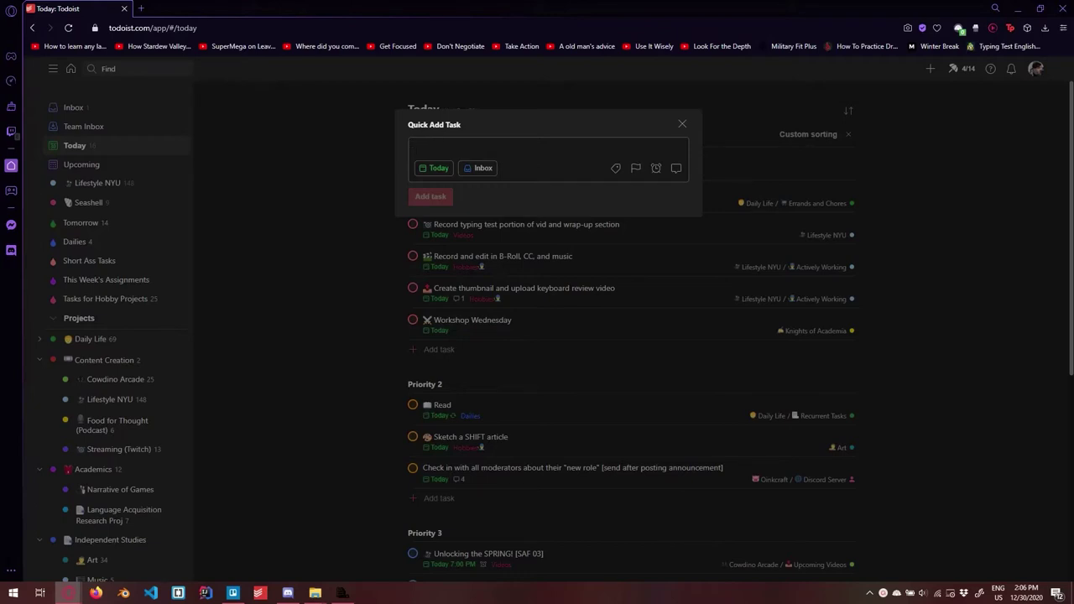
text(Start work on essay due Jan )
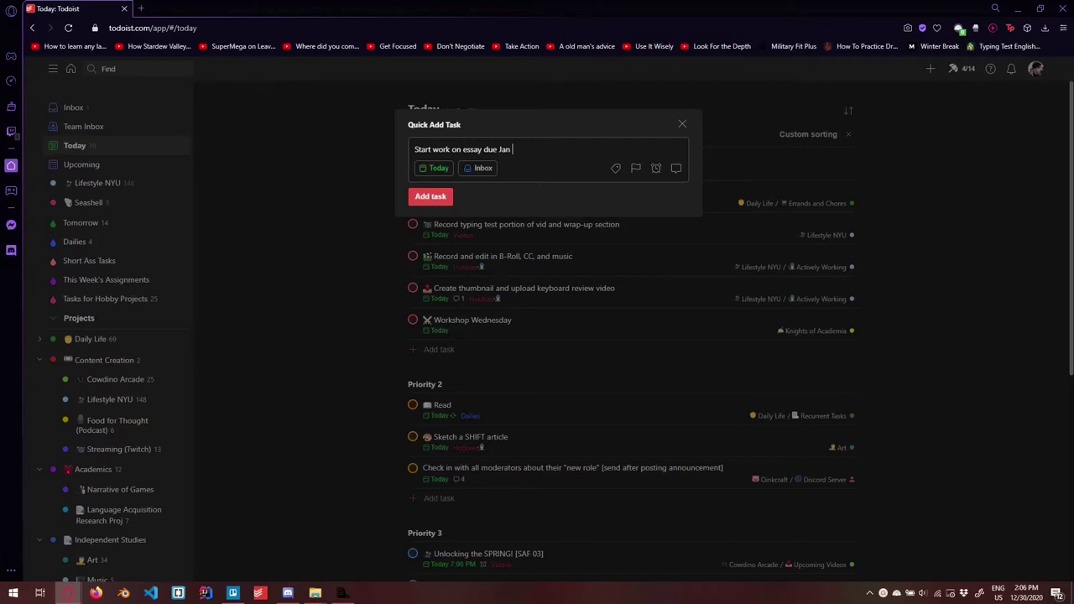
text(13 )
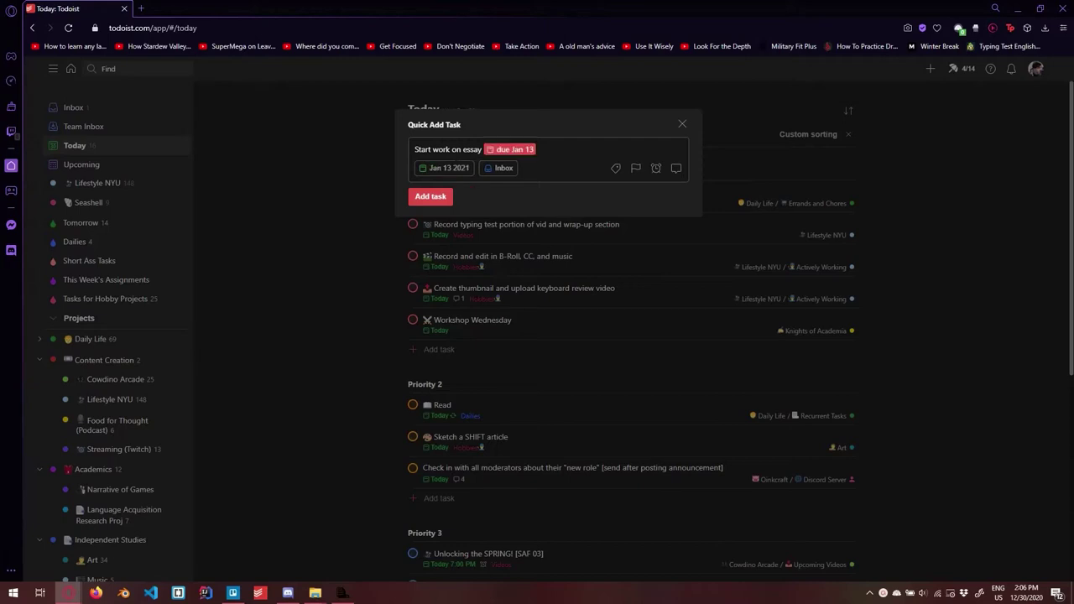
Step: Assign the essay task to the Academics project and add it
text(#aca)
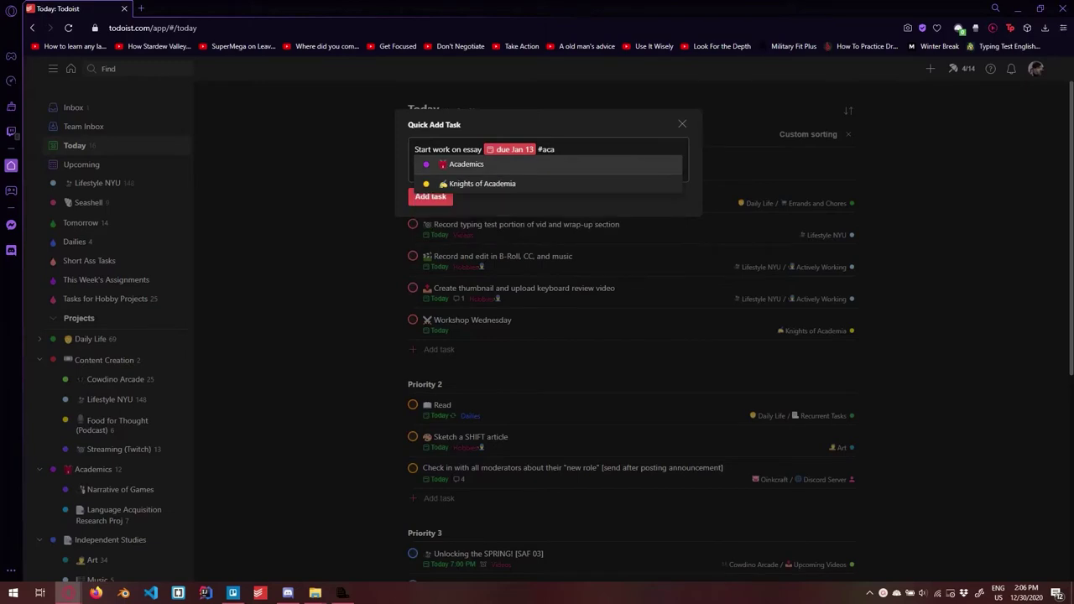
key(Escape)
key(BackSpace)
key(BackSpace)
key(BackSpace)
text(aca)
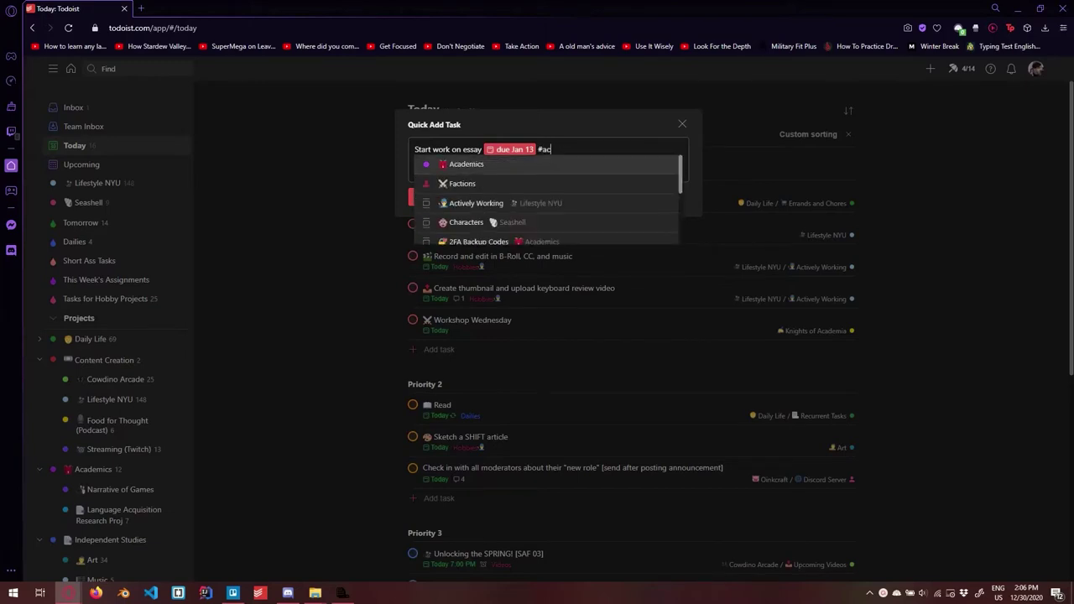
key(Return)
key(Return)
Step: Open the Academics project and check its task list for the new essay task
scroll(118, 393, down, 5)
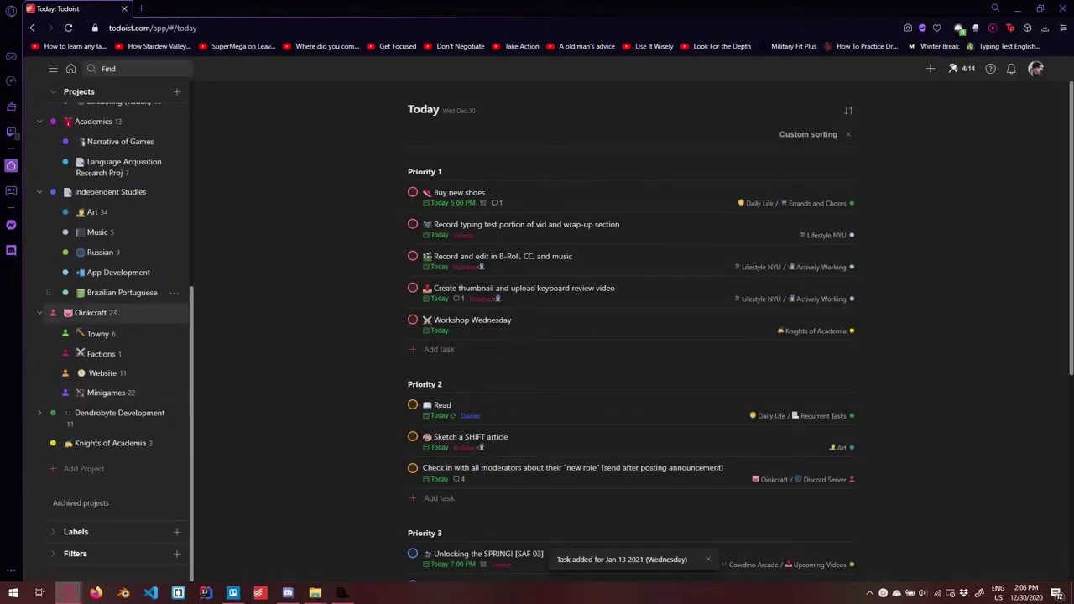
scroll(118, 312, up, 4)
click(118, 310)
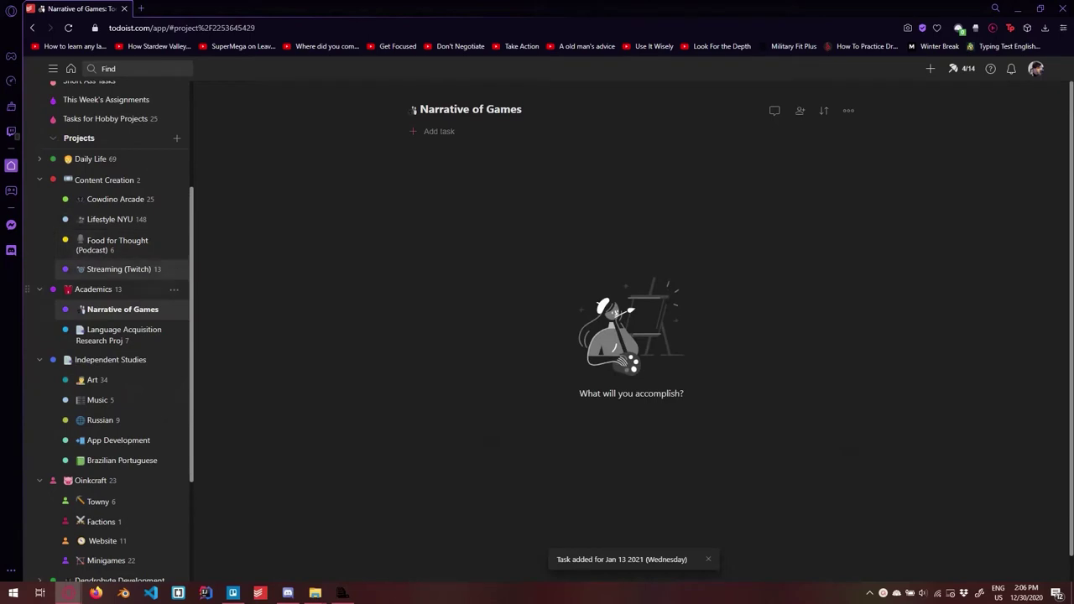
click(94, 289)
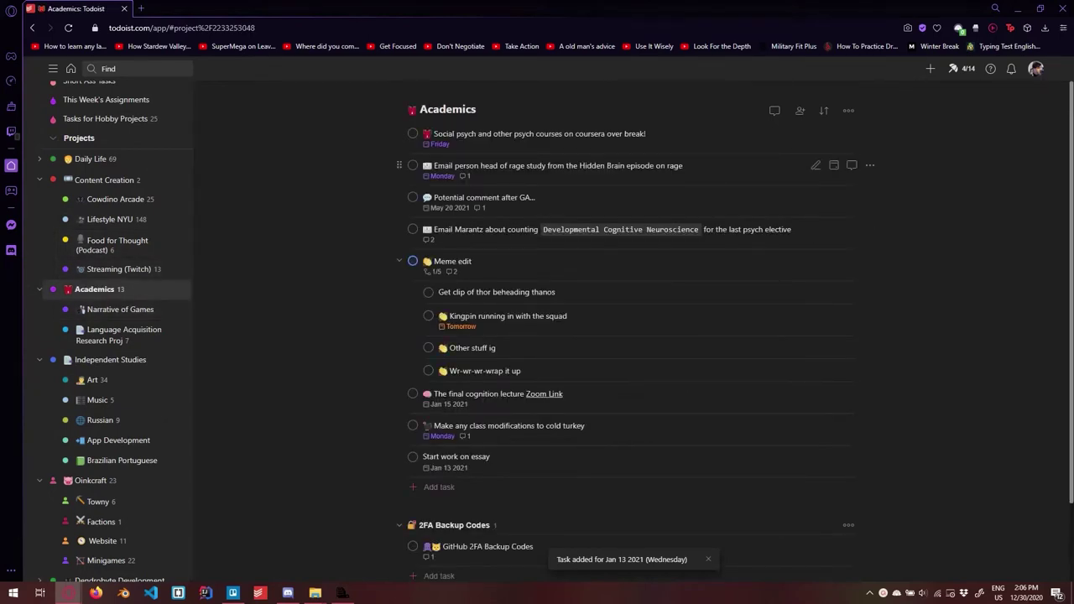
scroll(630, 335, down, 1)
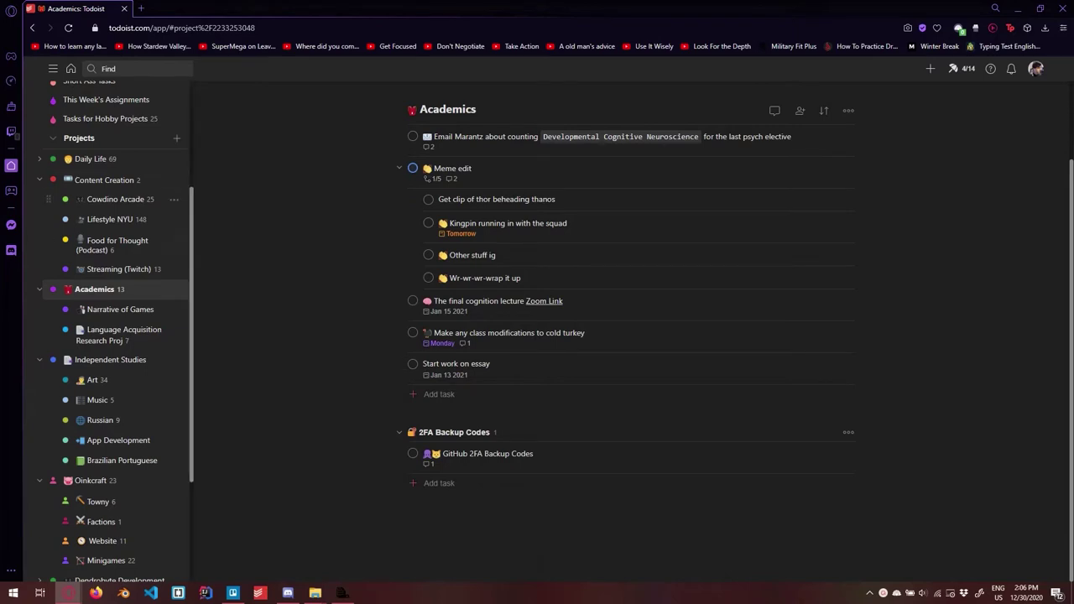
Step: Open the Today view and review the day's tasks grouped by priority
scroll(118, 336, up, 3)
click(81, 165)
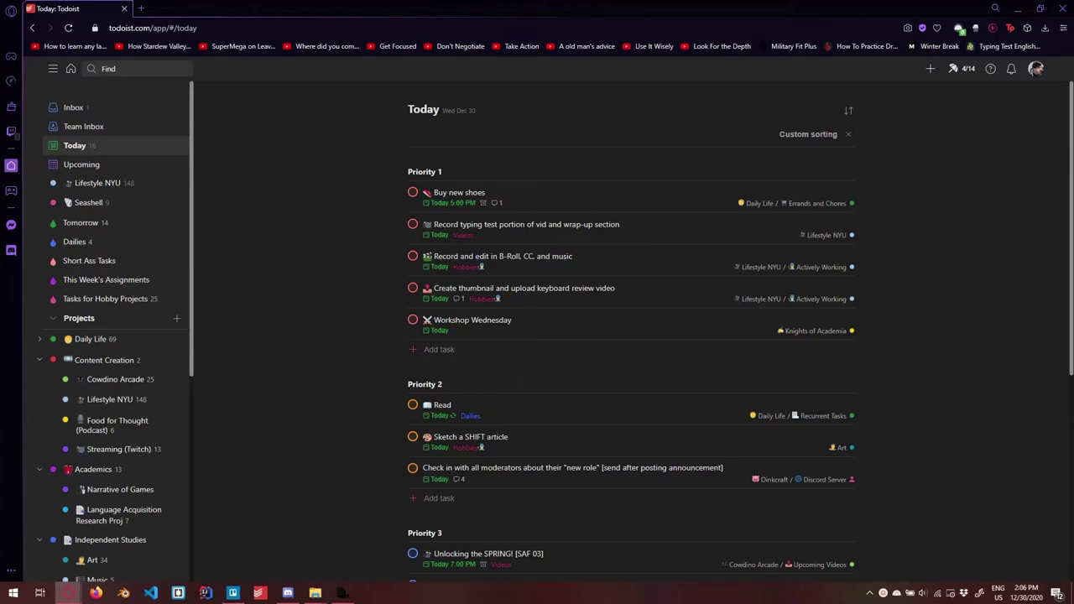
scroll(631, 335, down, 1)
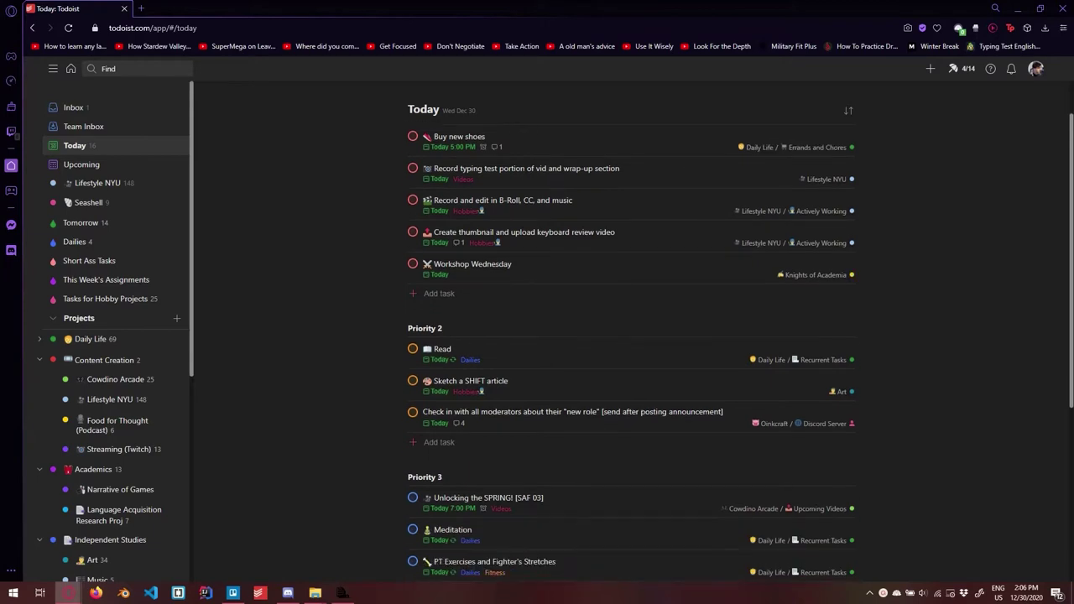
scroll(631, 335, down, 1)
scroll(631, 335, up, 2)
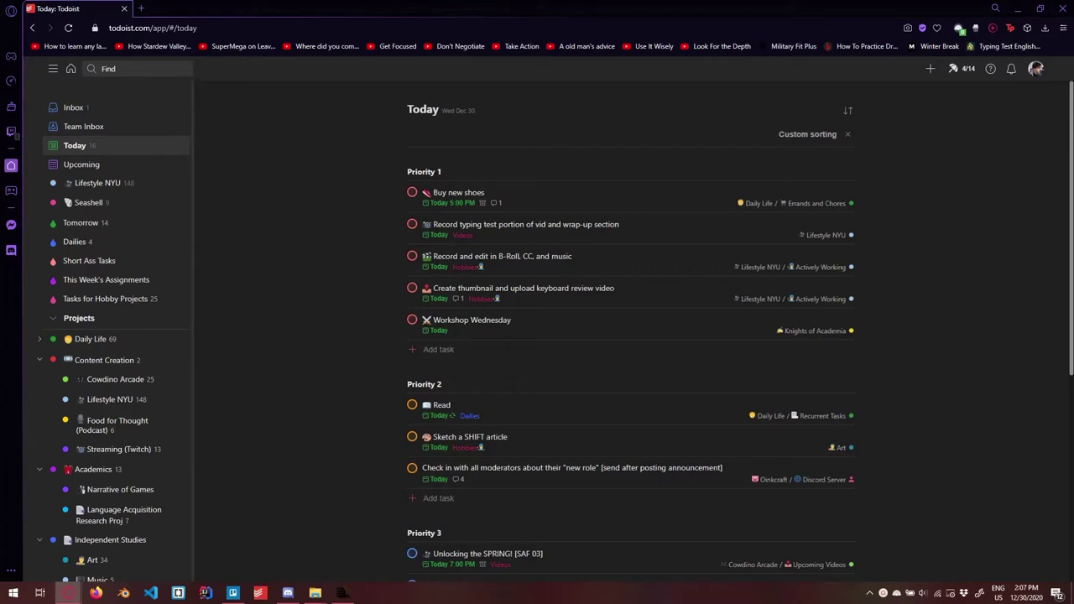
Step: Look over the whole project list and check the Inbox before returning to the Today view
scroll(118, 335, down, 5)
scroll(120, 343, down, 1)
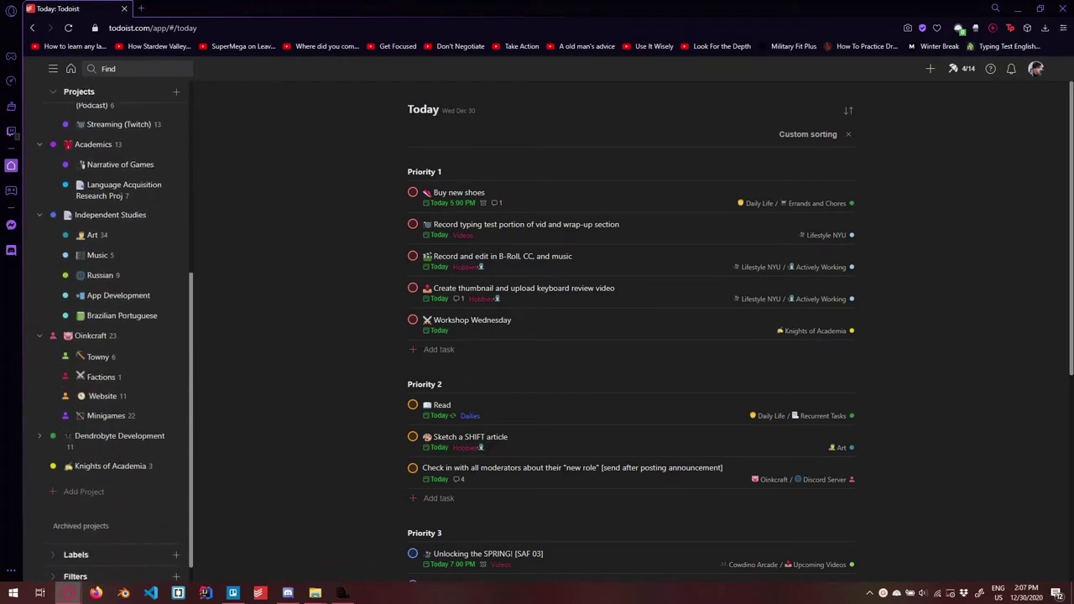
scroll(121, 336, up, 4)
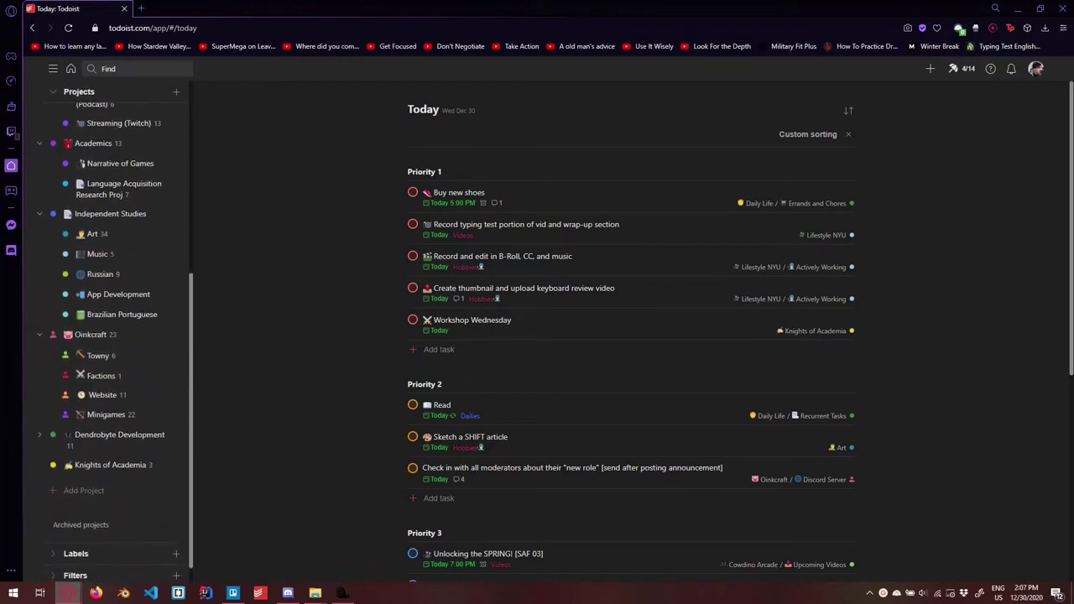
scroll(117, 336, up, 4)
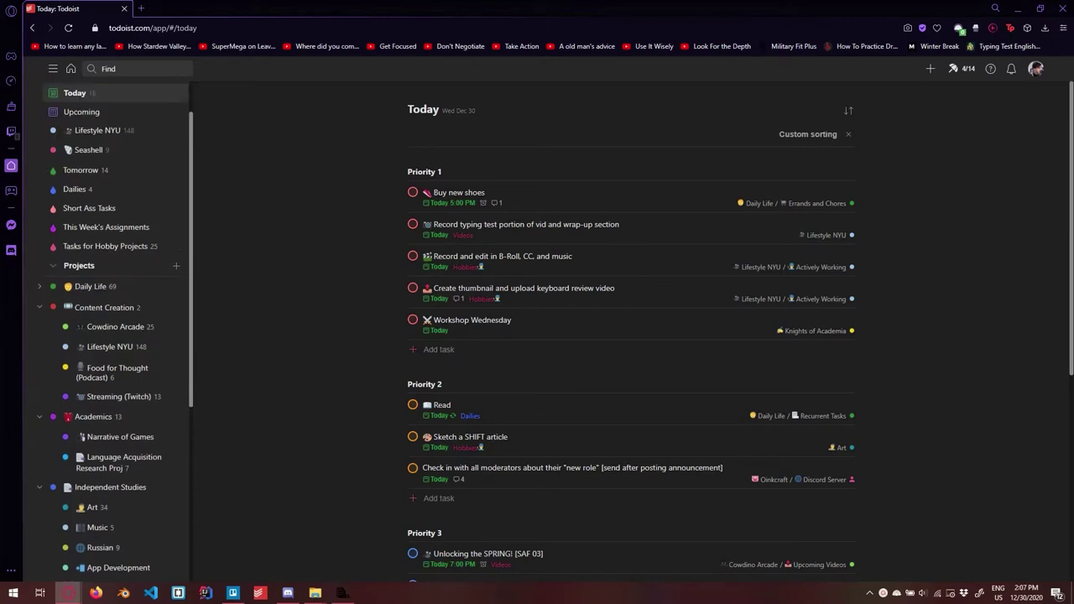
scroll(117, 336, down, 1)
scroll(117, 336, up, 1)
scroll(117, 336, down, 2)
scroll(117, 335, up, 2)
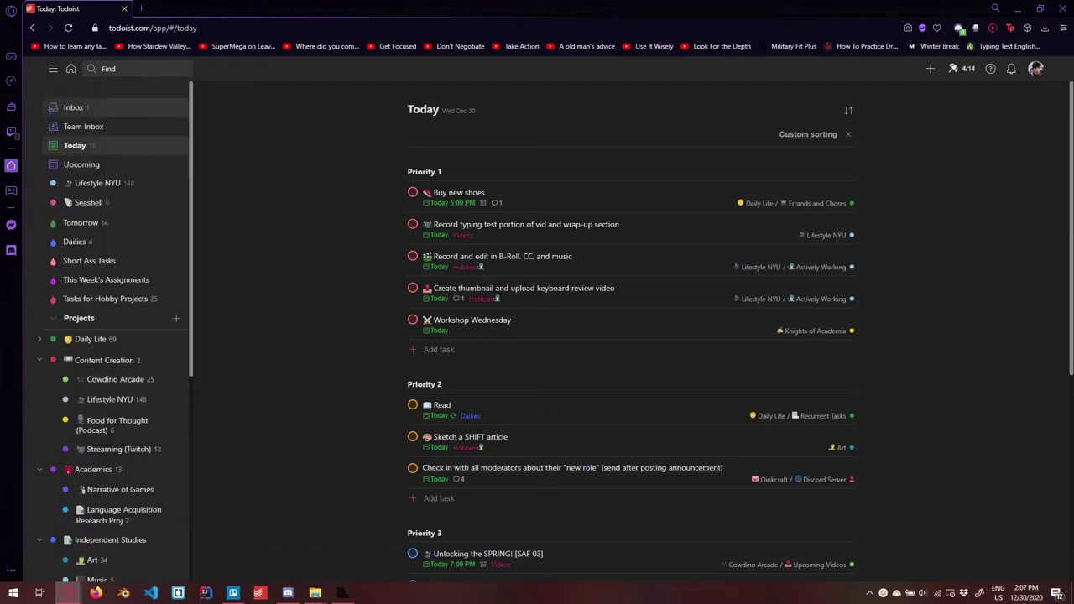
click(74, 108)
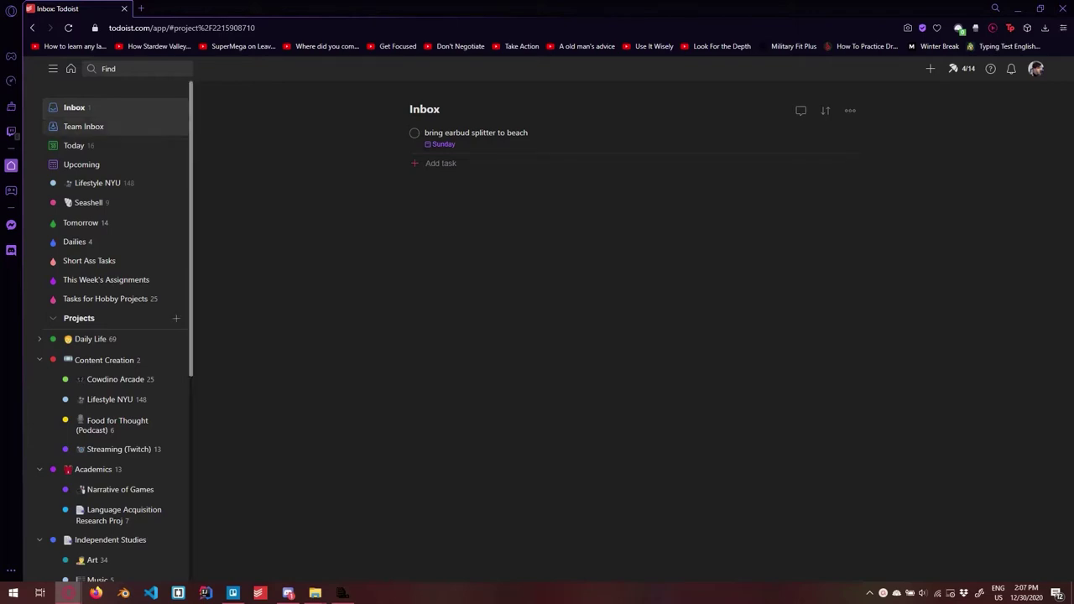
click(73, 146)
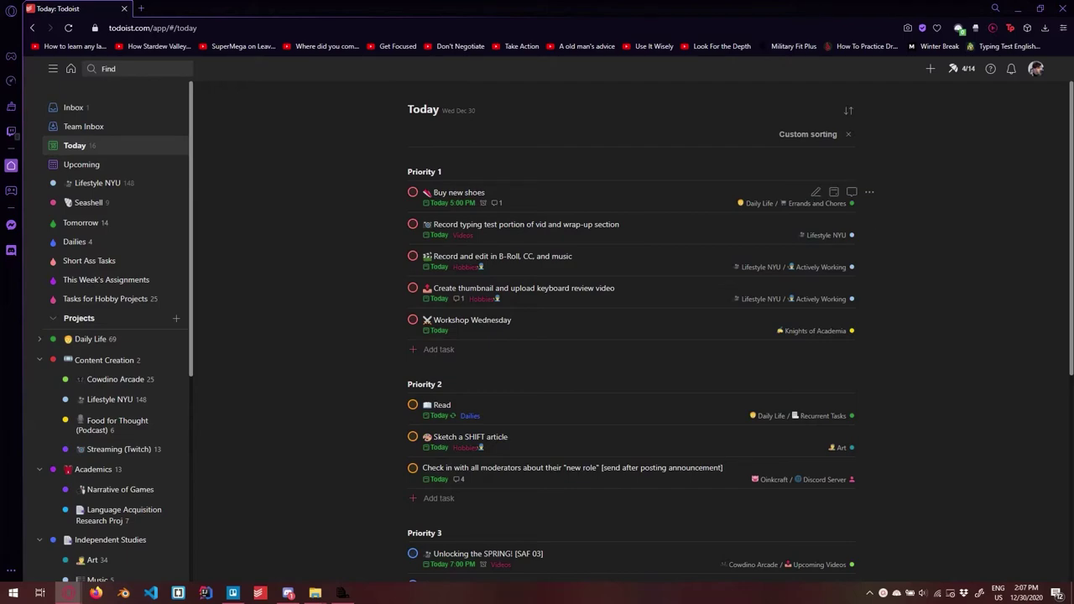
Step: Open the Upcoming view and browse the scheduled tasks from December 2020 into the second half of January 2021
click(82, 165)
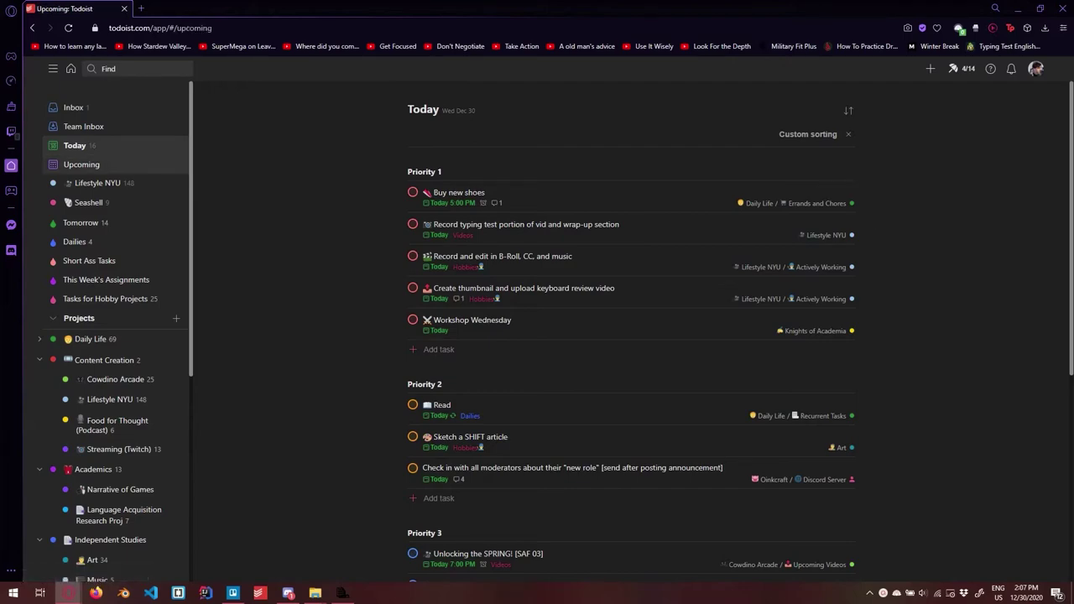
scroll(631, 366, down, 10)
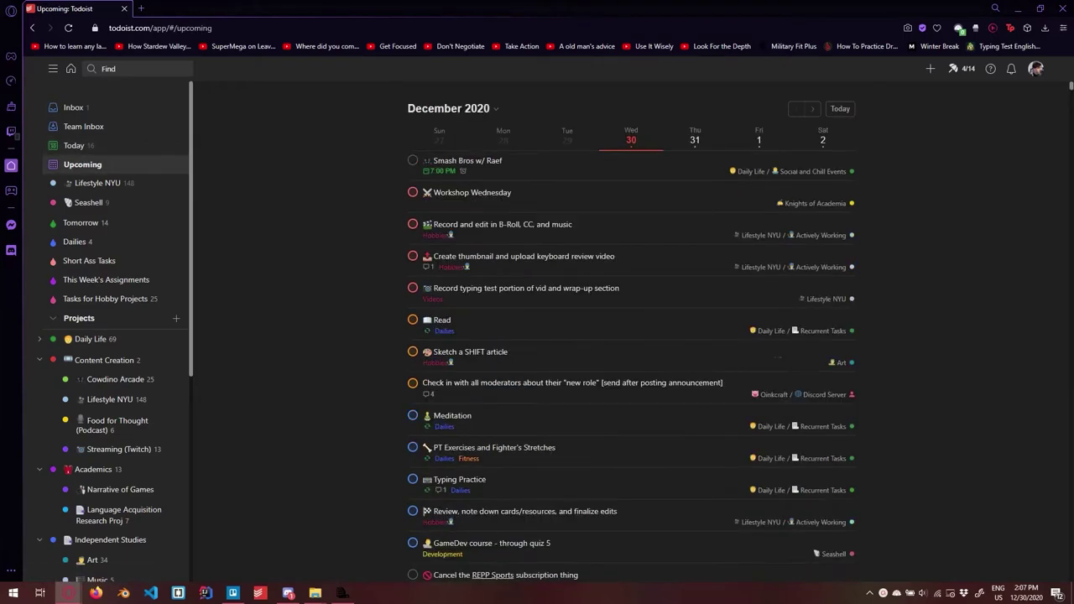
scroll(631, 366, down, 15)
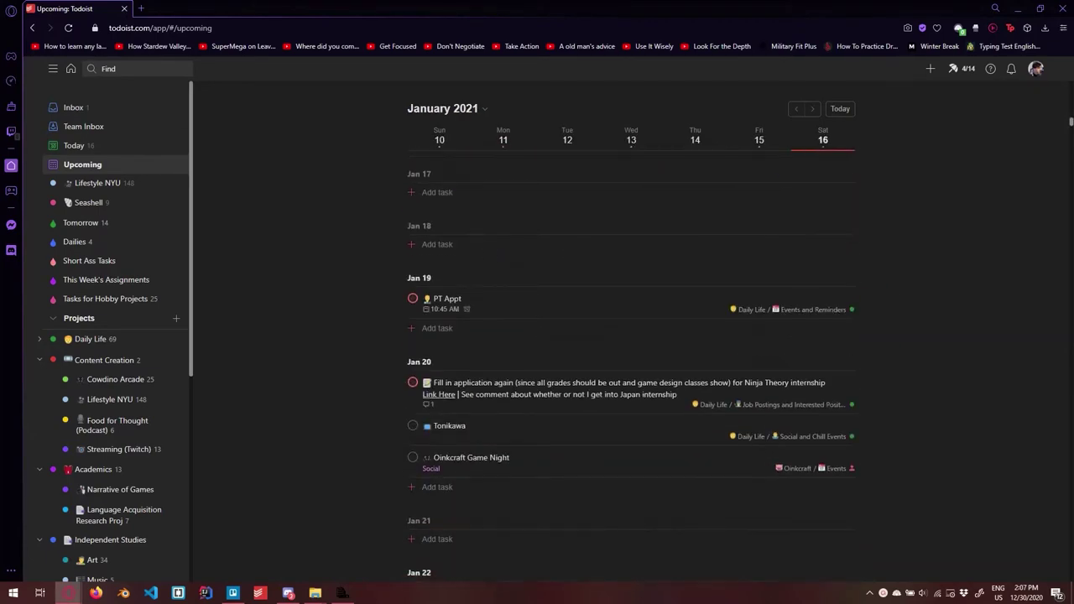
scroll(632, 366, up, 20)
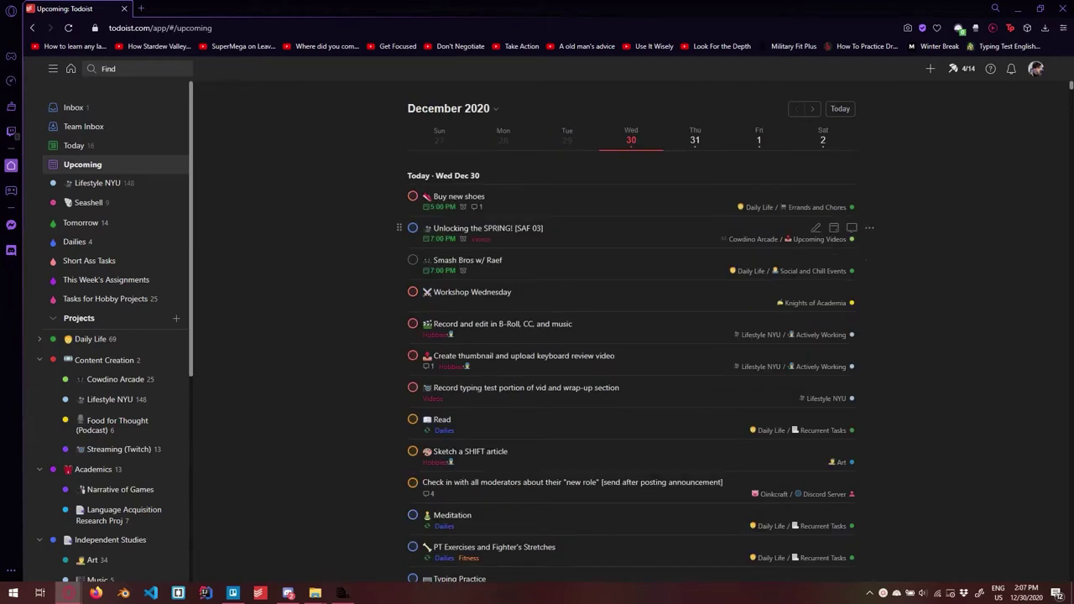
Step: Examine the upcoming tasks scheduled for today and tomorrow, December 30 and 31
scroll(632, 366, down, 1)
scroll(631, 366, up, 1)
scroll(632, 366, down, 5)
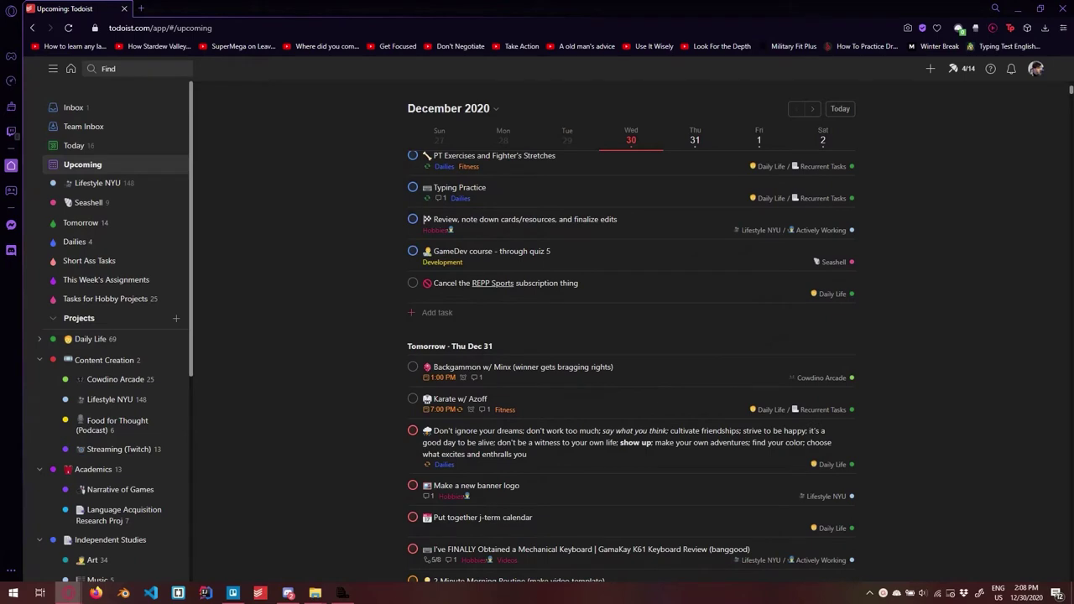
scroll(631, 366, down, 1)
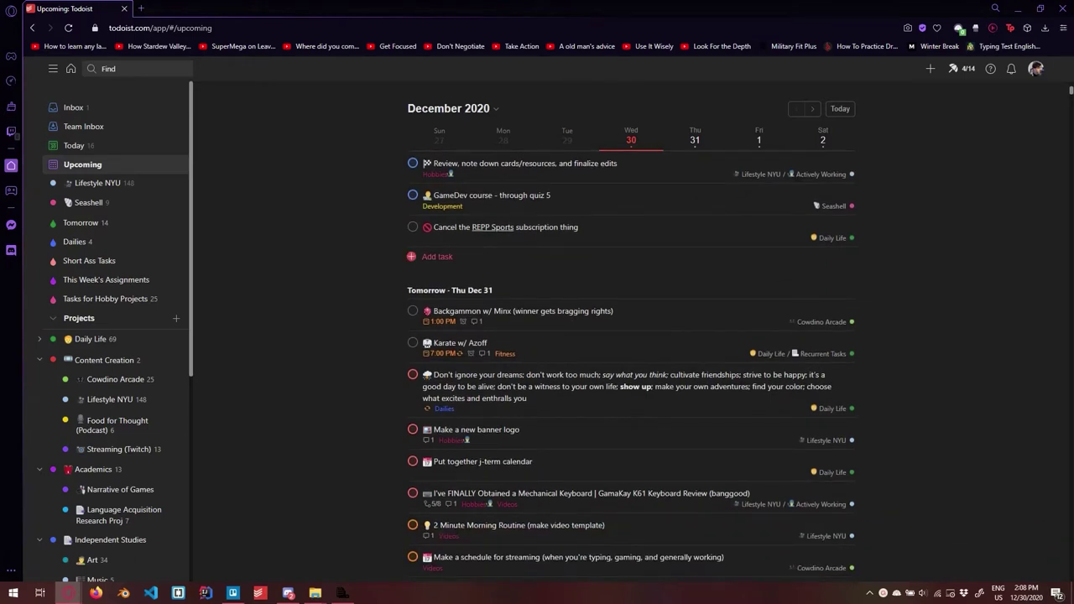
scroll(412, 256, down, 1)
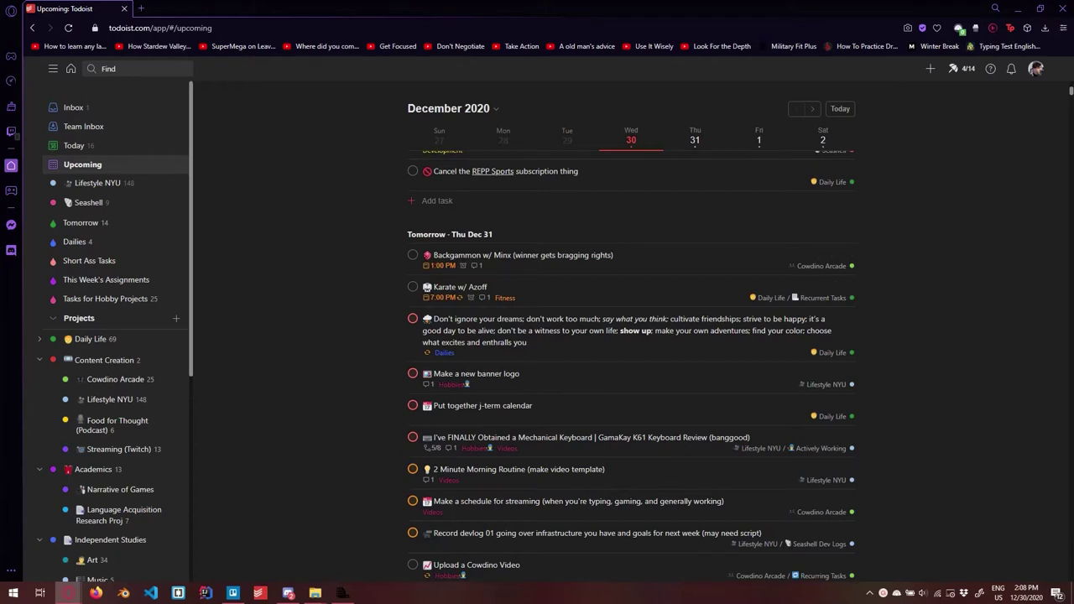
scroll(629, 352, up, 8)
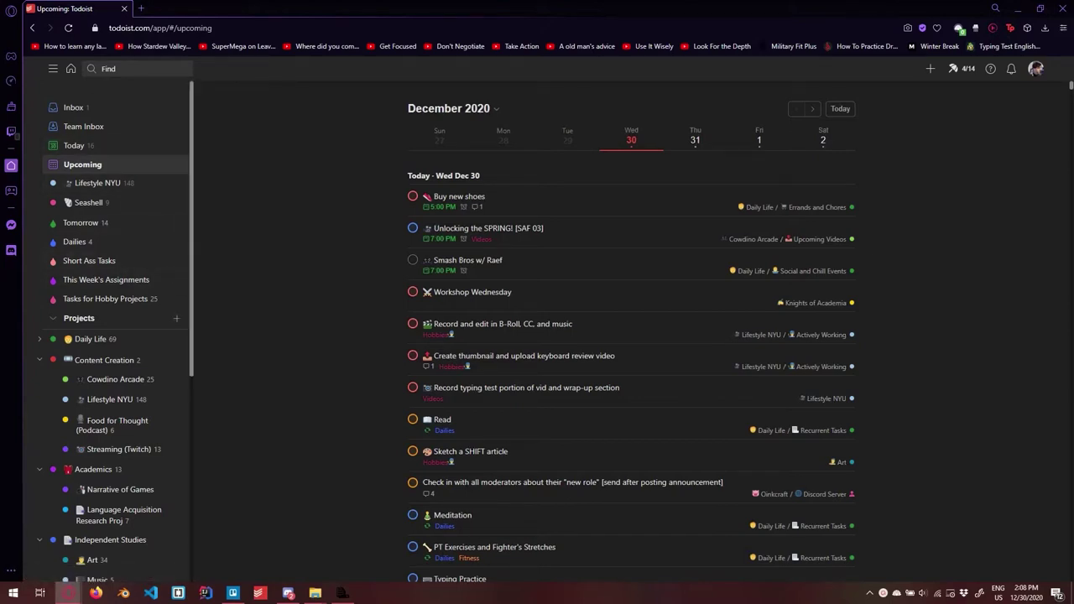
Step: Move the Cowdino Arcade project out of Content Creation to the top level, and nest it back under Content Creation
scroll(126, 246, down, 1)
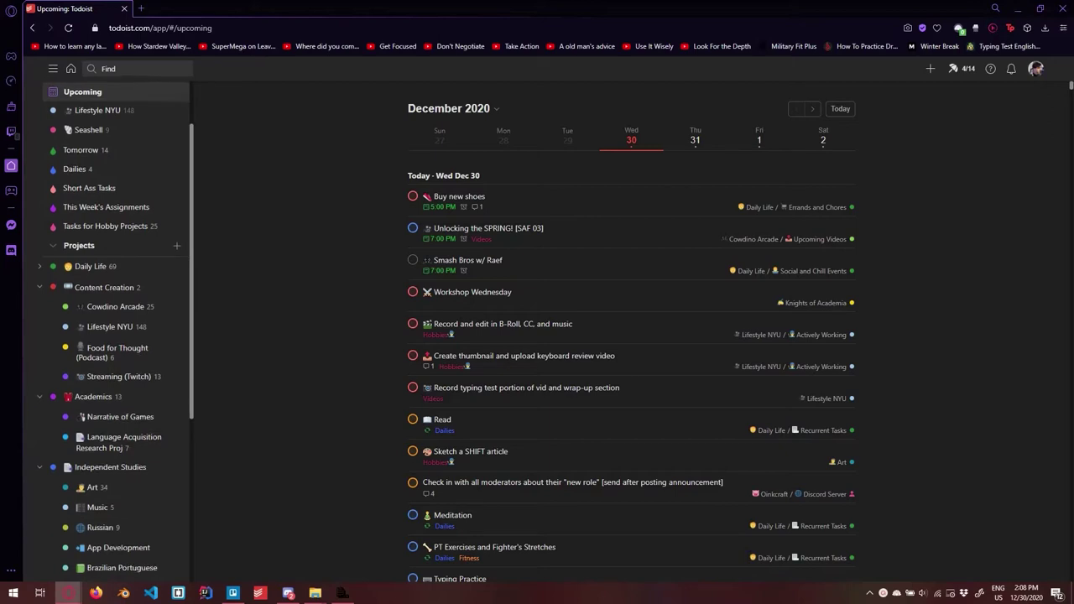
scroll(116, 332, down, 3)
scroll(122, 333, up, 1)
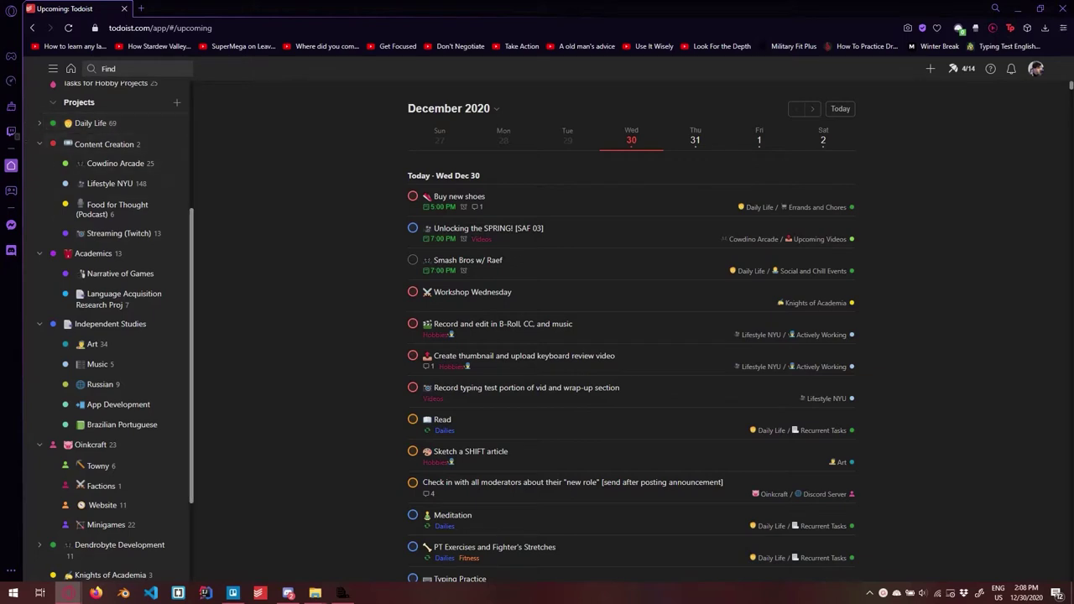
scroll(117, 189, up, 1)
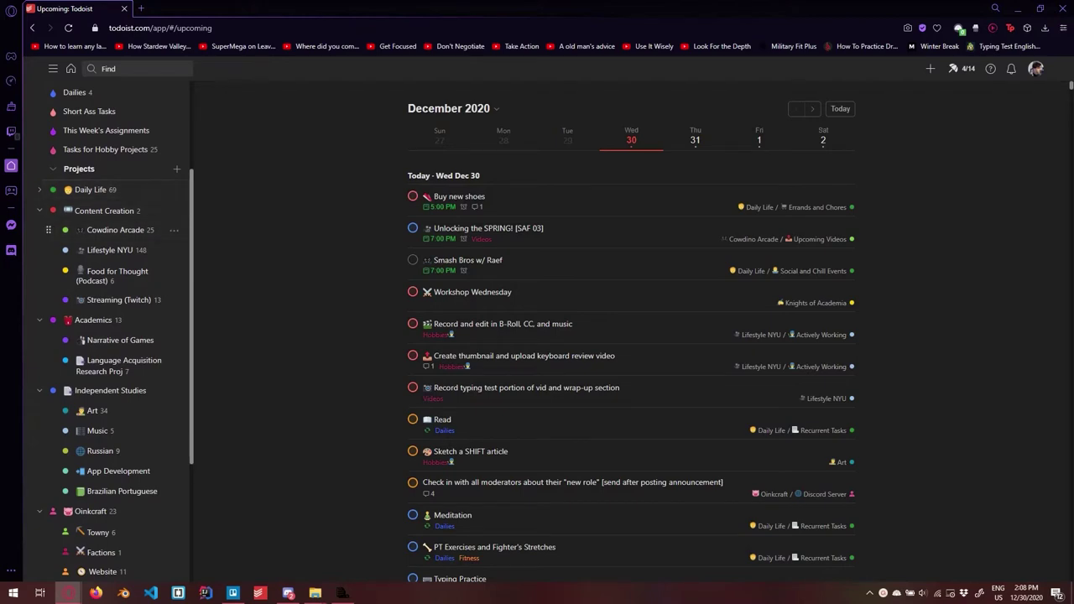
mouse_move(110, 230)
mouse_down()
mouse_move(97, 204)
mouse_move(116, 230)
mouse_up()
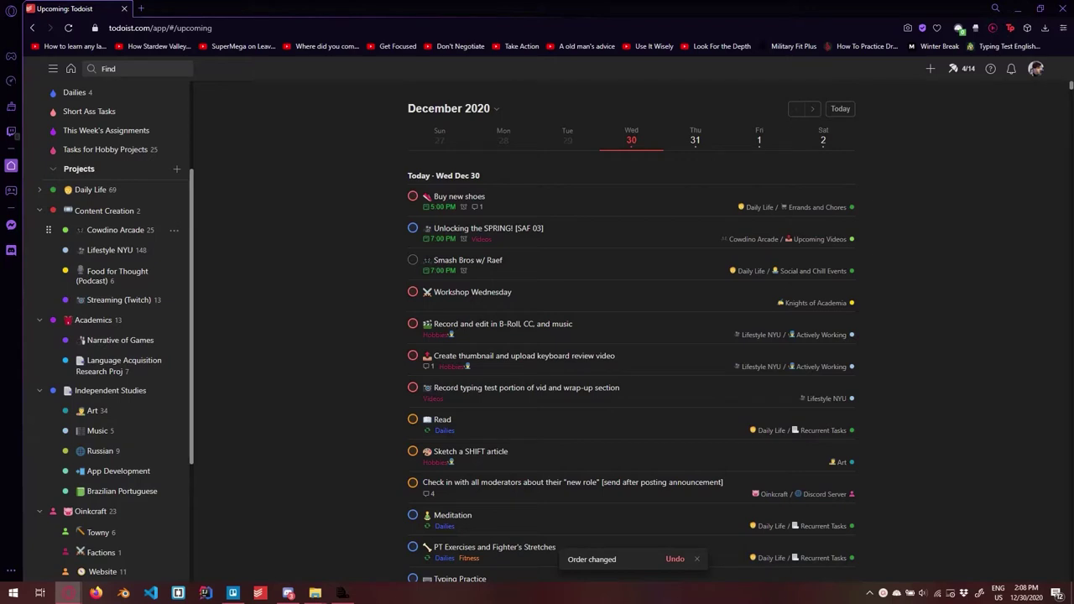
mouse_move(116, 230)
mouse_down()
mouse_move(115, 197)
mouse_move(116, 210)
mouse_up()
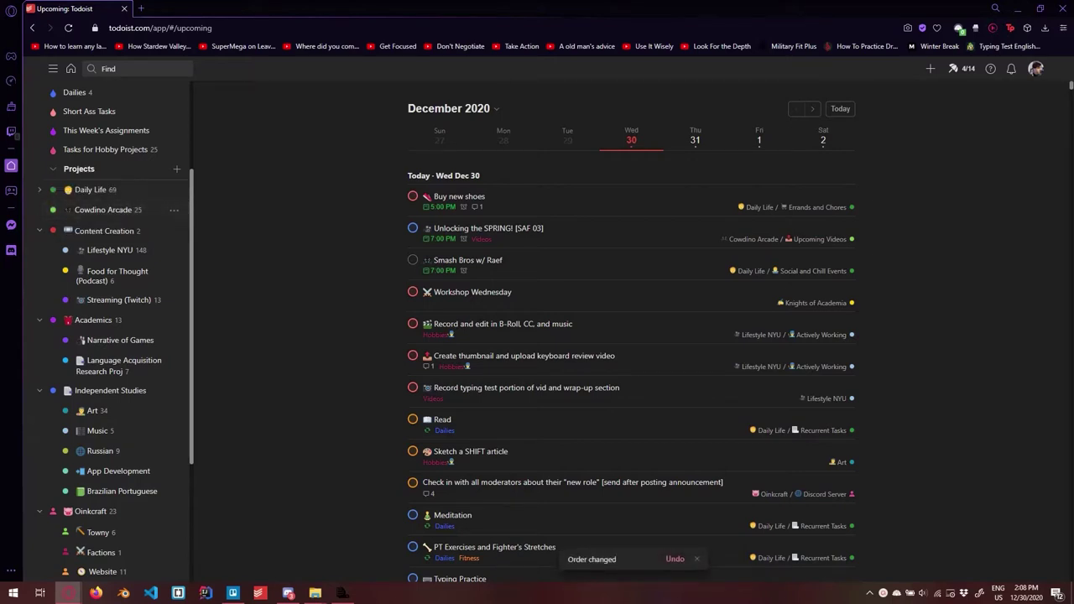
drag(116, 210, 117, 242)
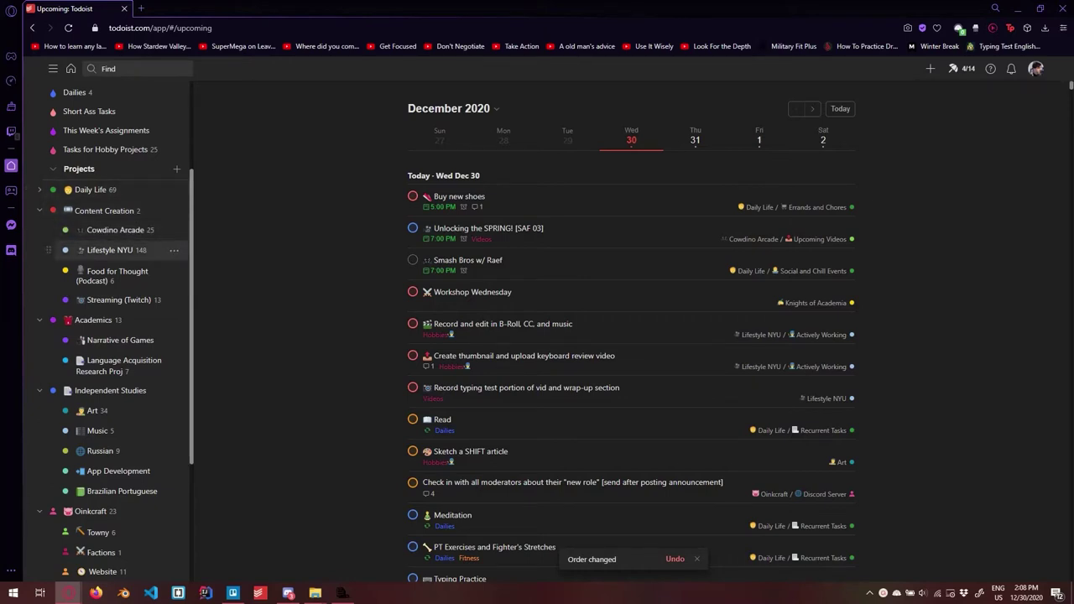
Step: Open the Daily Life project to view its tasks and sections
scroll(117, 250, down, 1)
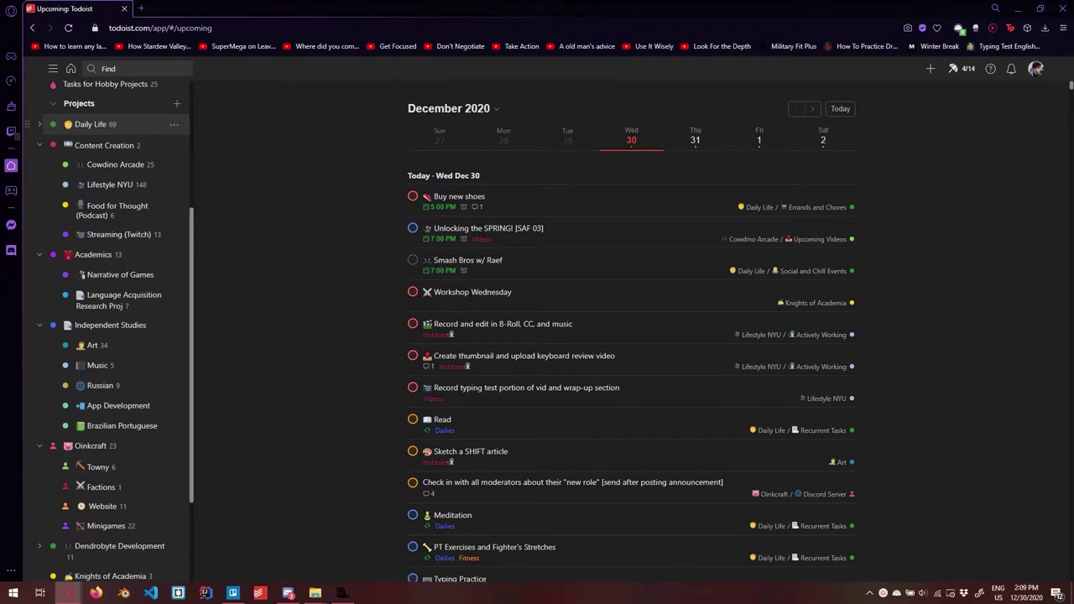
click(91, 124)
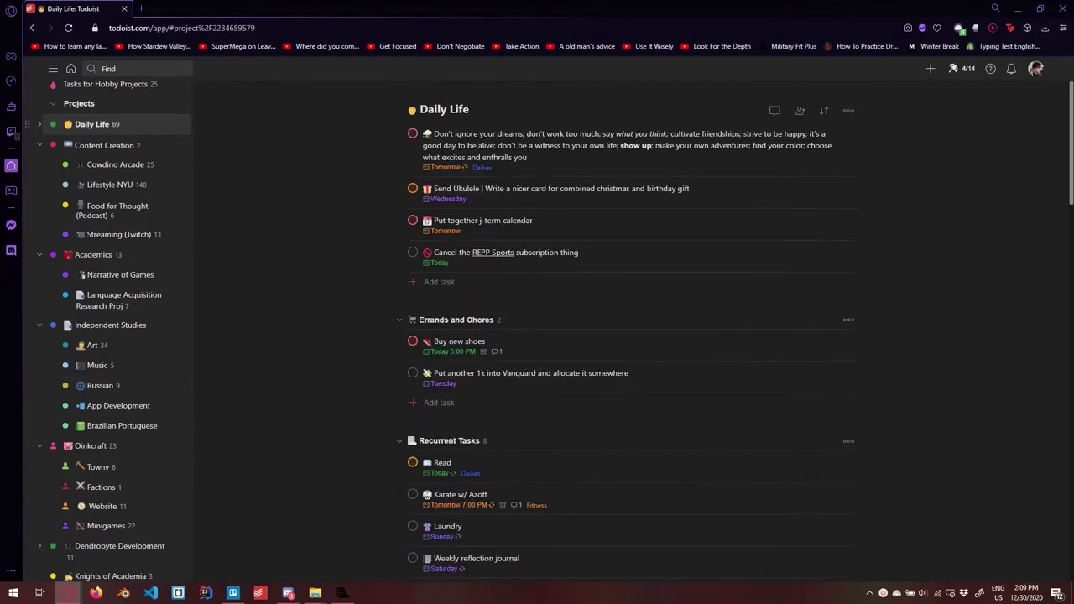
Step: Look through the Daily Life project's tasks and sections down to Job Postings and Interested Positions
scroll(400, 295, down, 2)
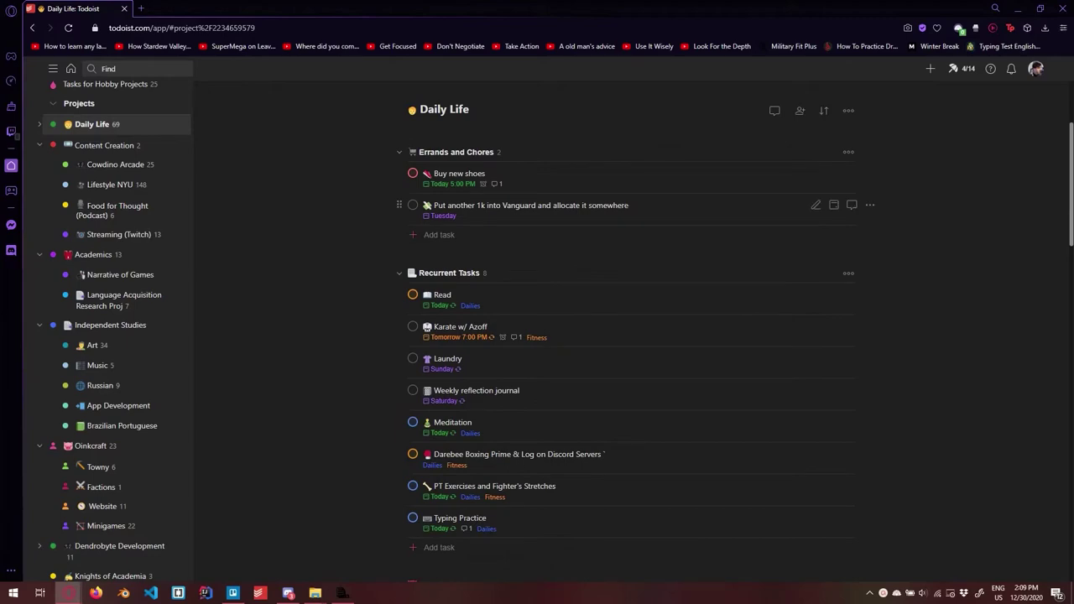
scroll(400, 285, down, 4)
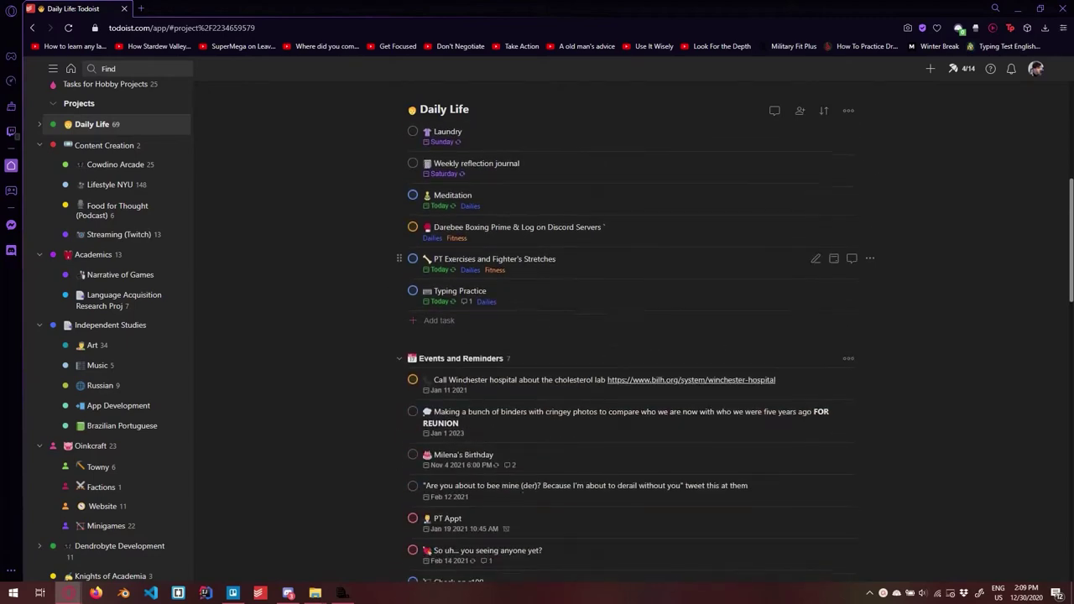
scroll(399, 277, down, 10)
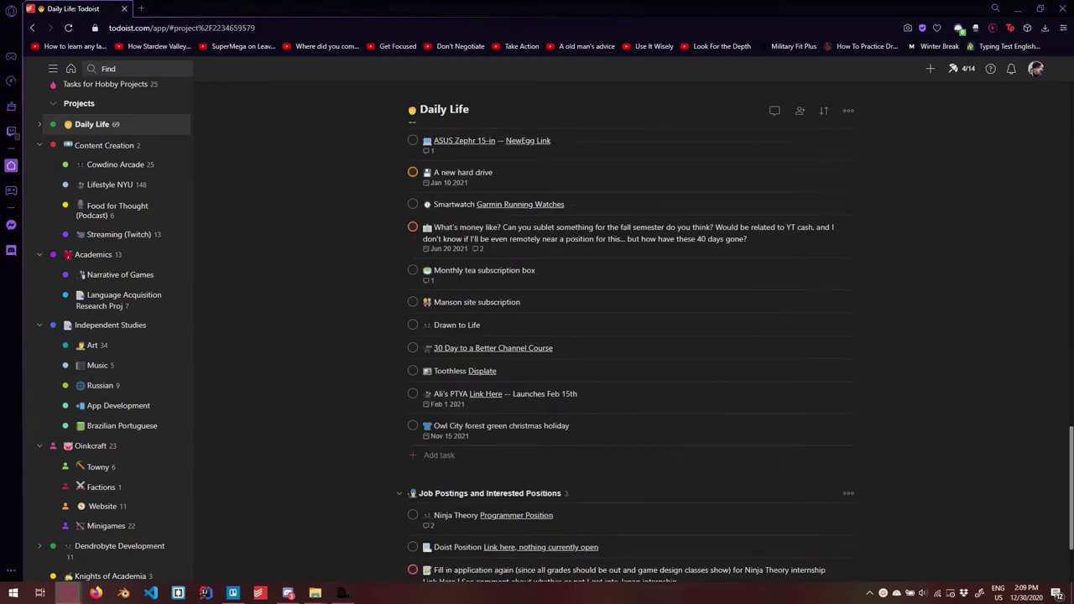
scroll(629, 353, down, 2)
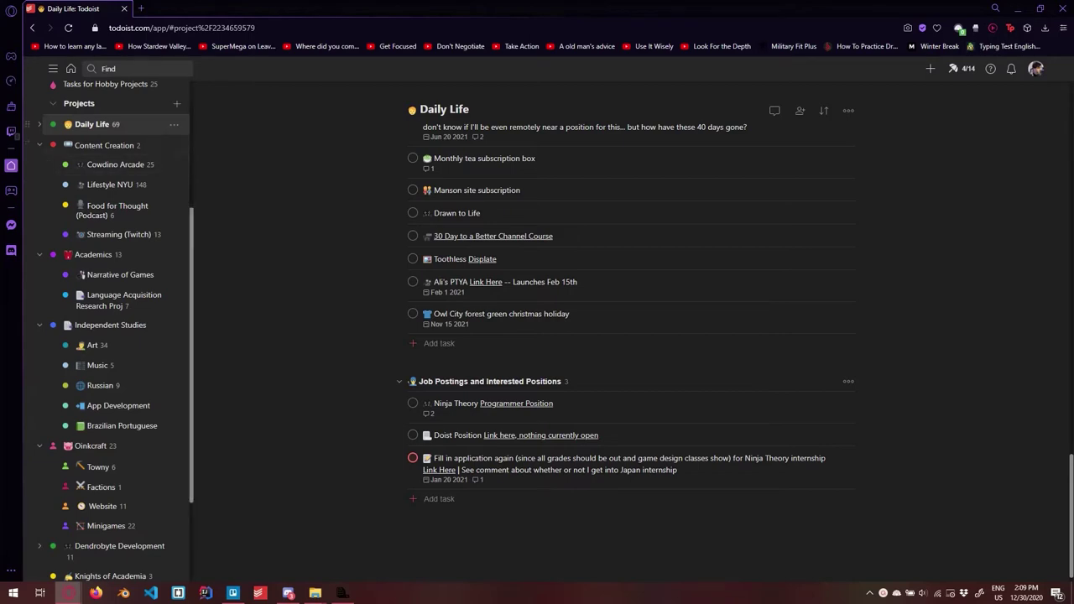
Step: Open the Food for Thought (Podcast) project under Content Creation to view its board
scroll(117, 146, up, 2)
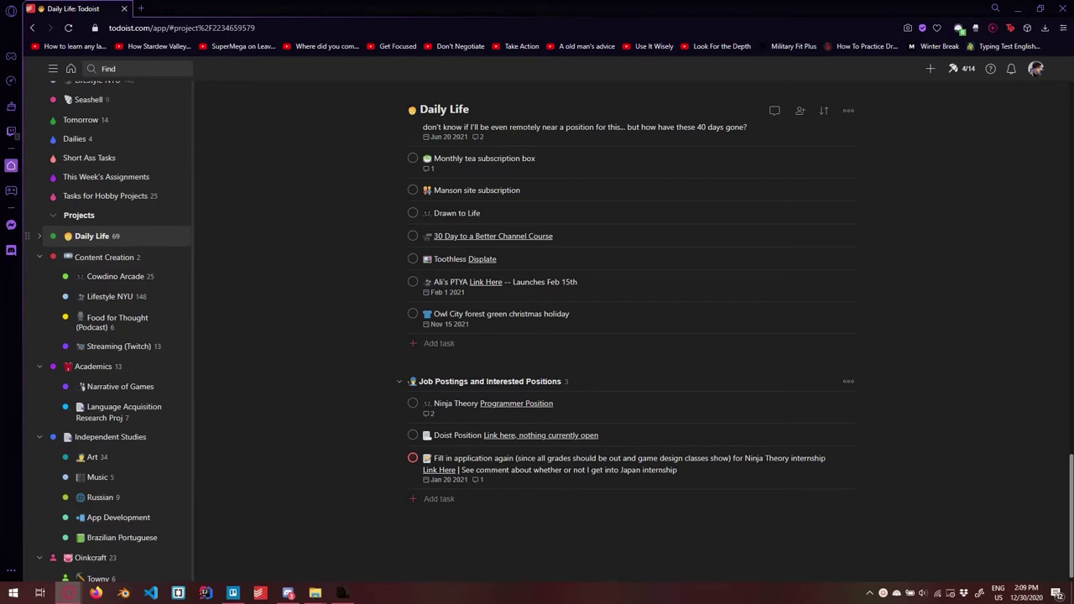
scroll(110, 256, down, 1)
scroll(117, 277, down, 1)
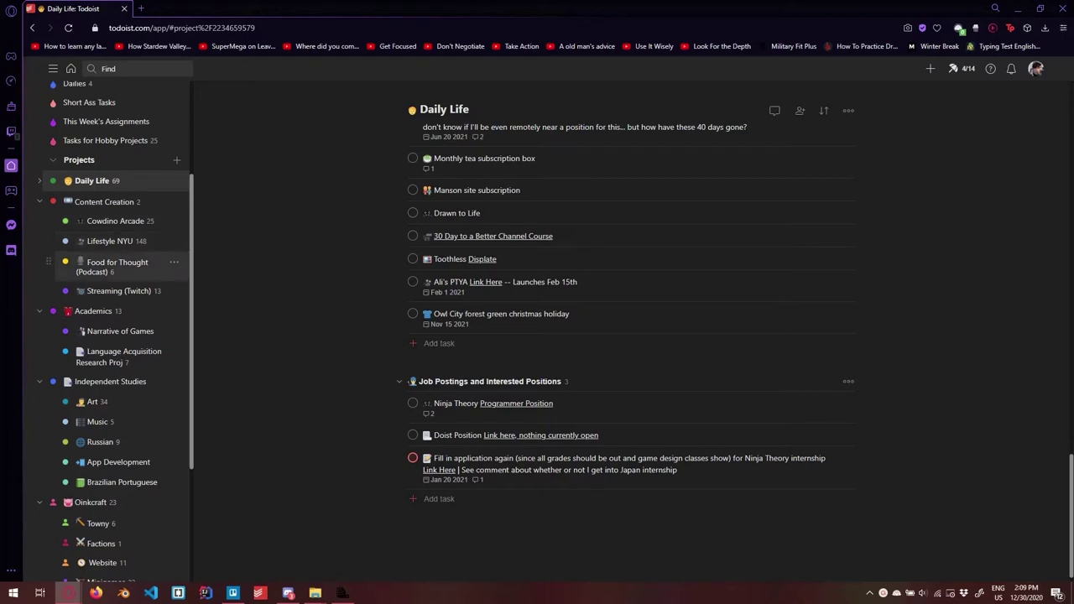
click(118, 266)
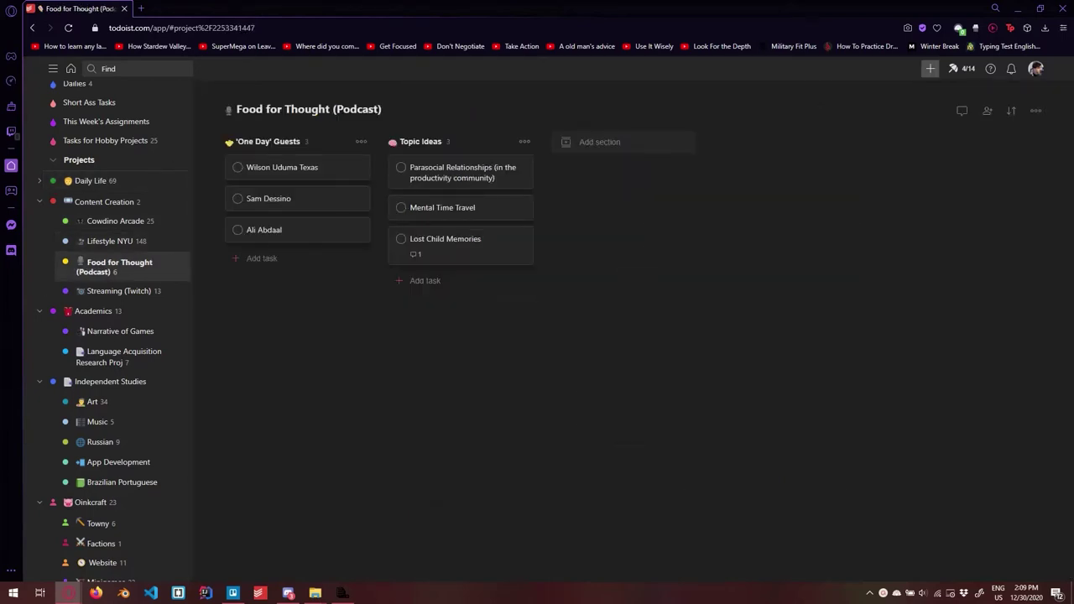
Step: Start a quick-add task assigned to the Food for Thought (Podcast) project with the # project tag, and discard it
click(930, 68)
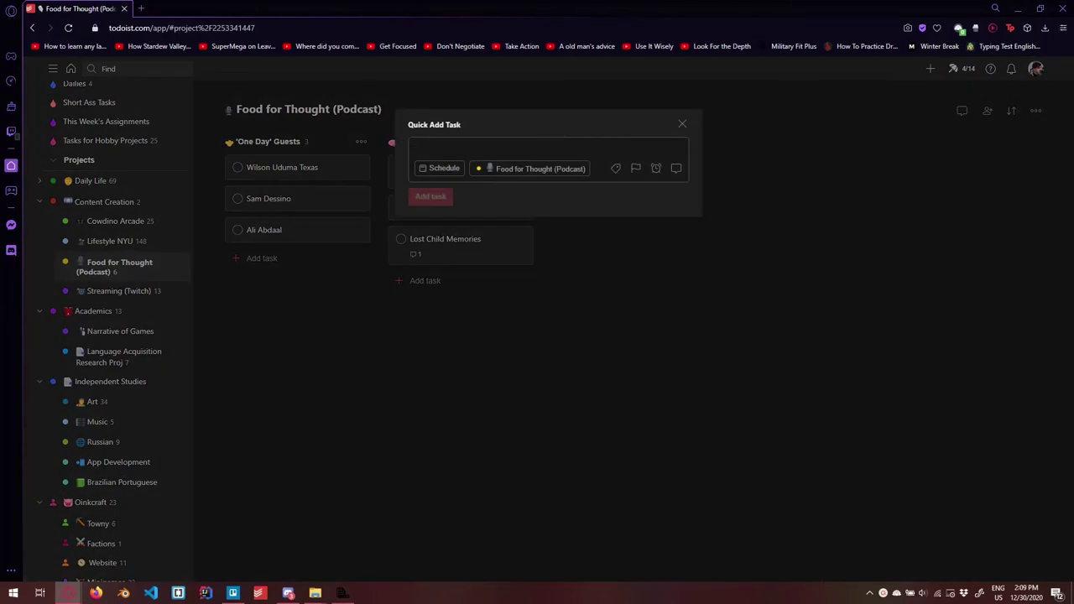
text(#food)
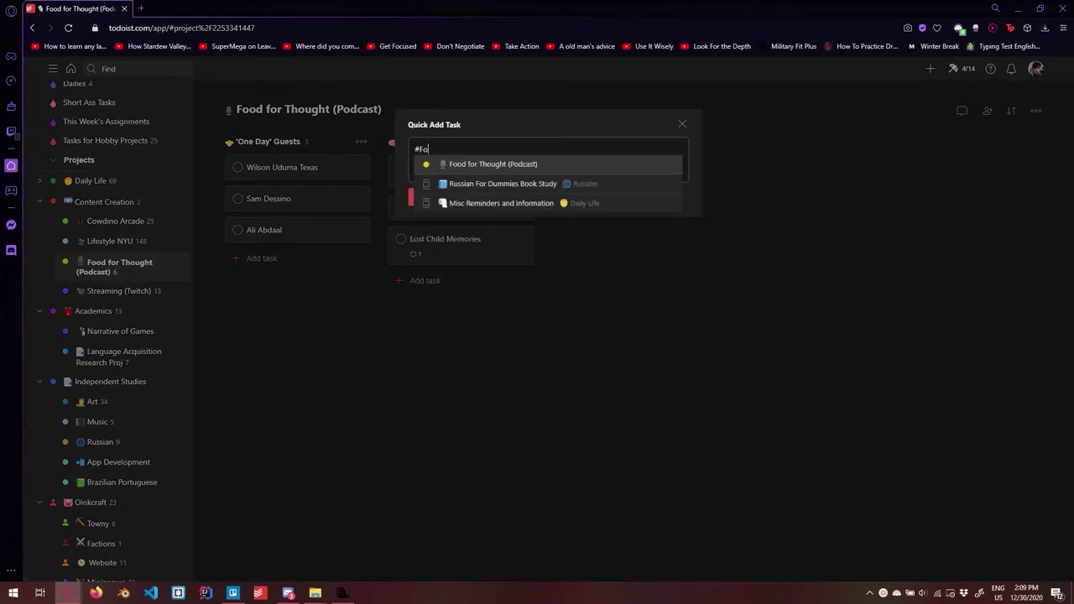
key(Return)
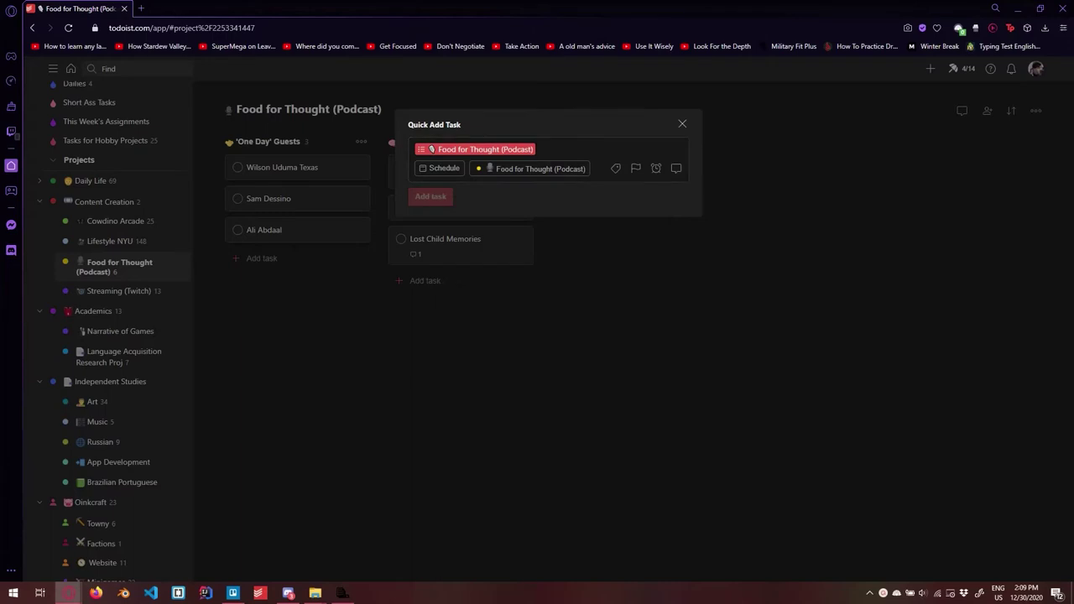
key(Escape)
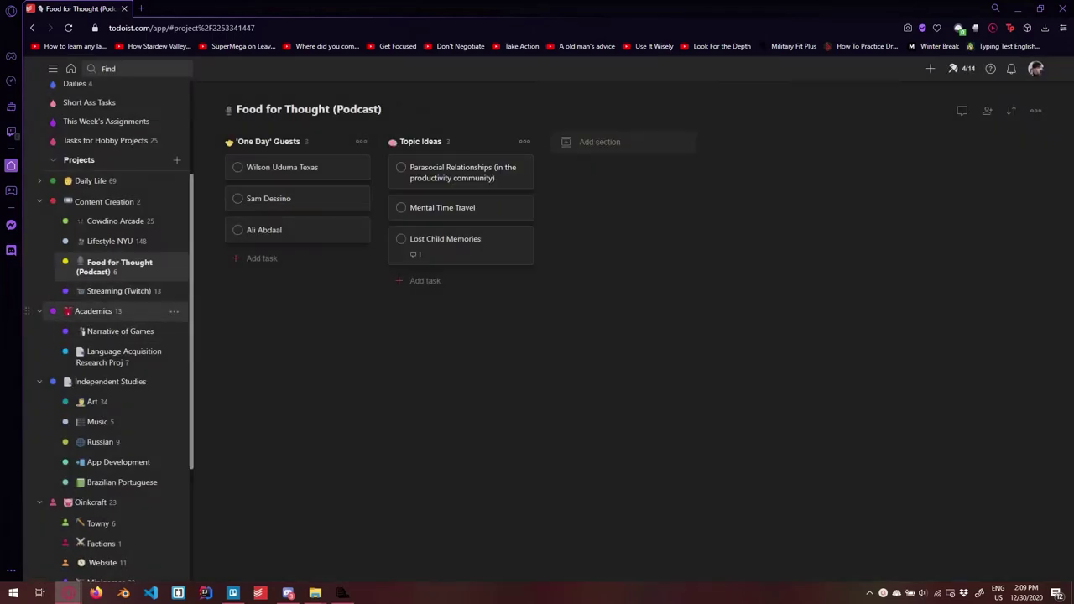
Step: Open the Academics project and collapse the subprojects of Oinkcraft in the project list
click(101, 311)
scroll(118, 252, down, 3)
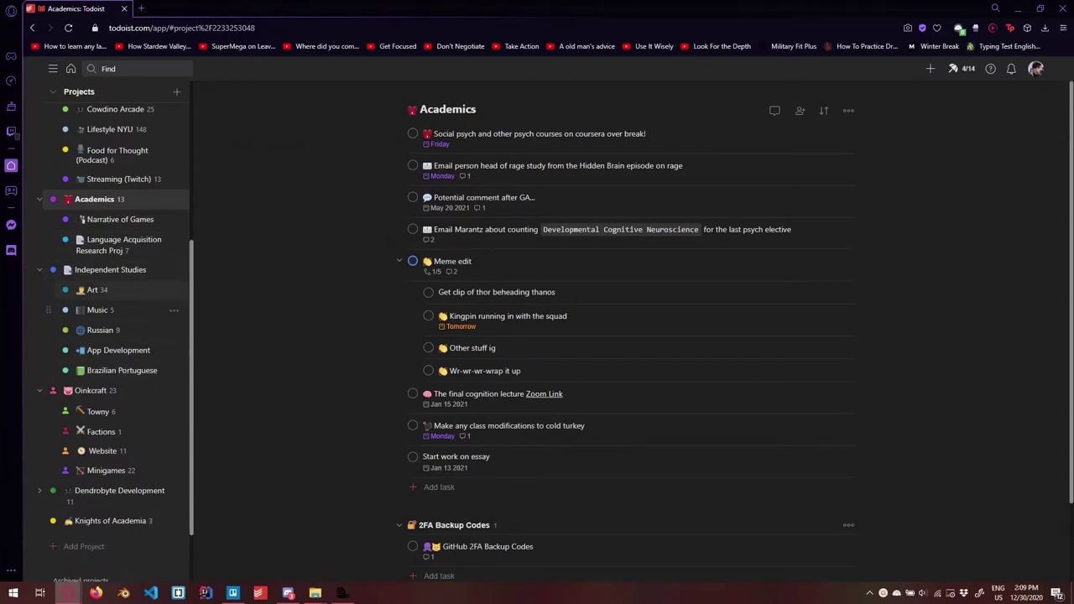
scroll(117, 310, down, 2)
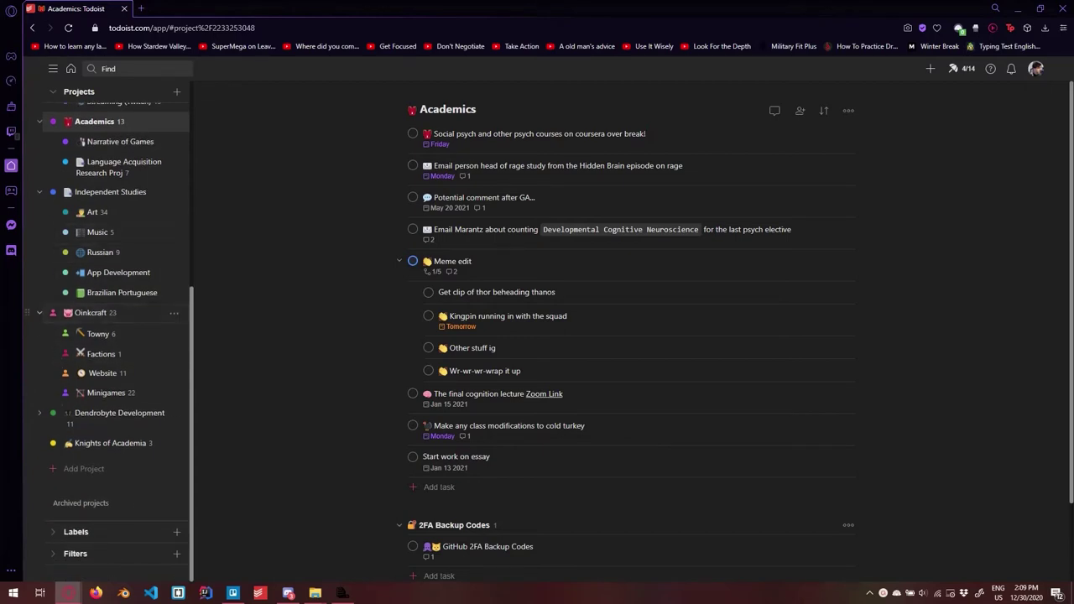
click(40, 312)
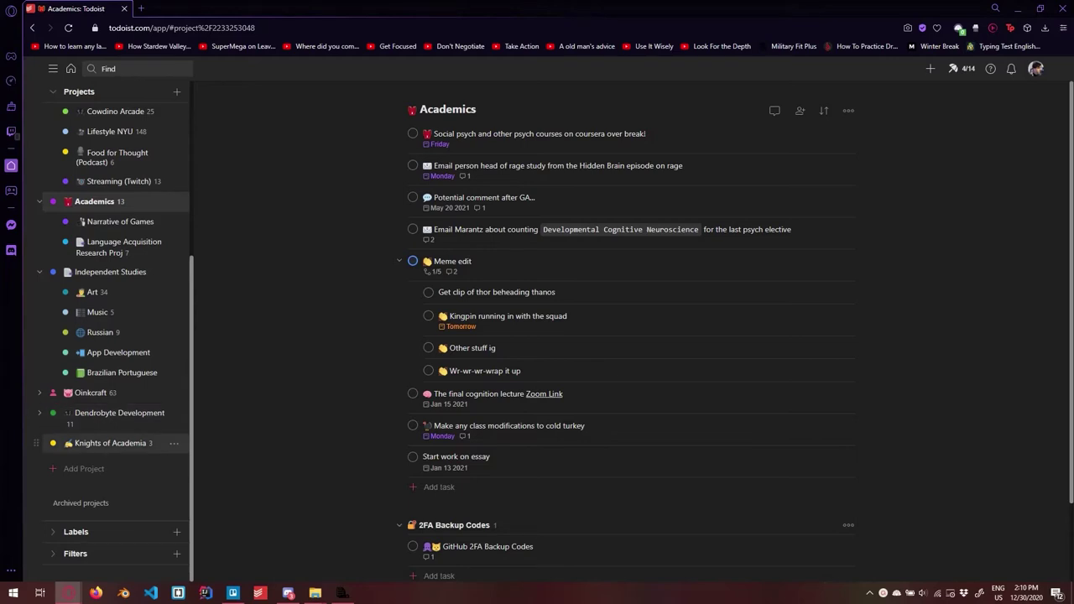
Step: View the Narrative of Games project under Academics and the Brazilian Portuguese project under Independent Studies
scroll(109, 336, up, 5)
scroll(109, 336, down, 1)
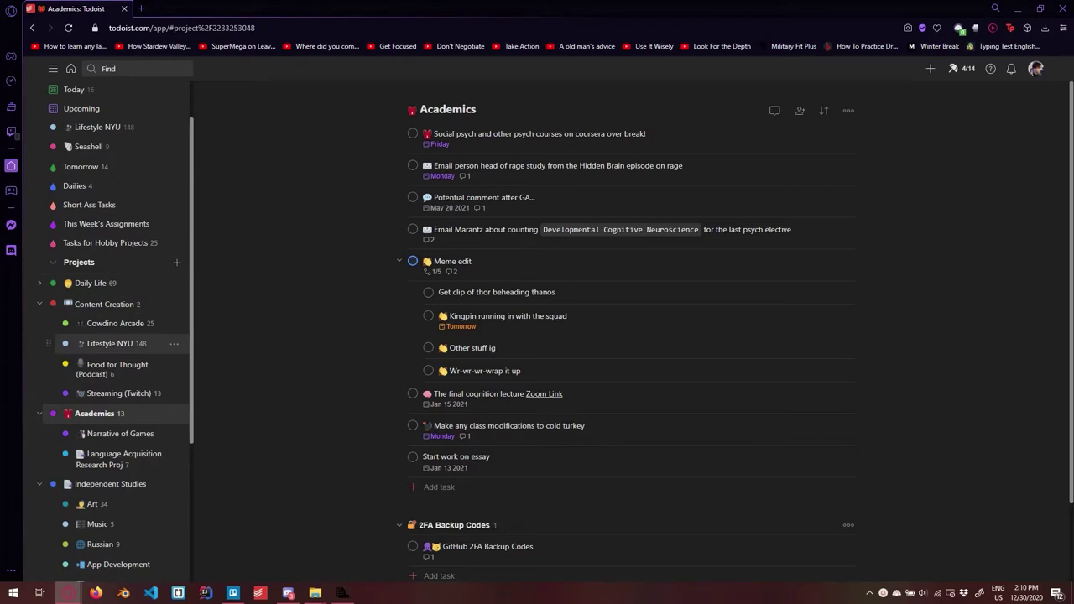
scroll(109, 353, down, 3)
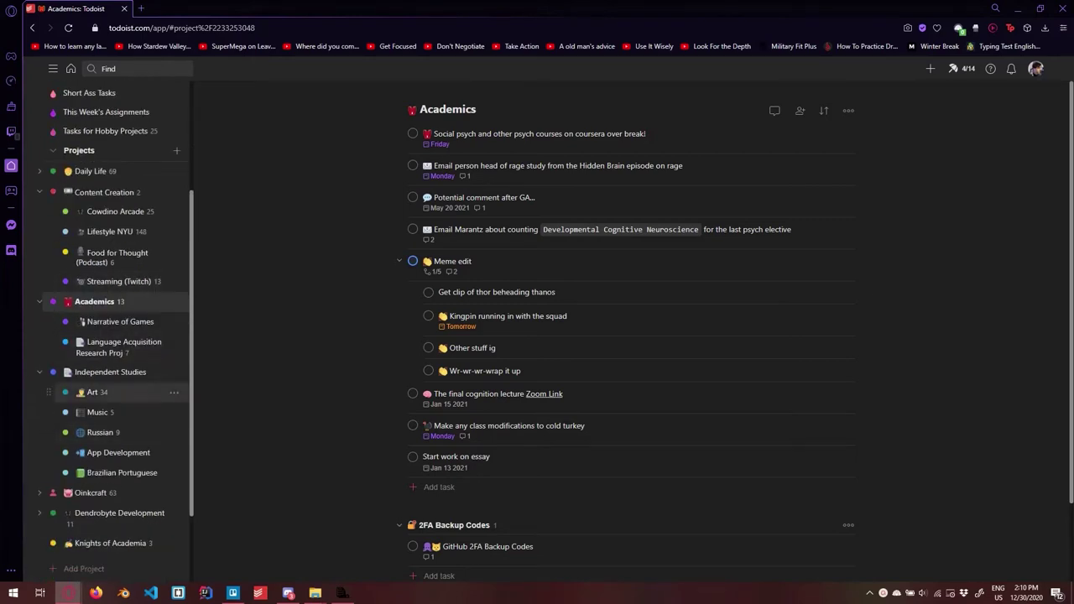
click(122, 321)
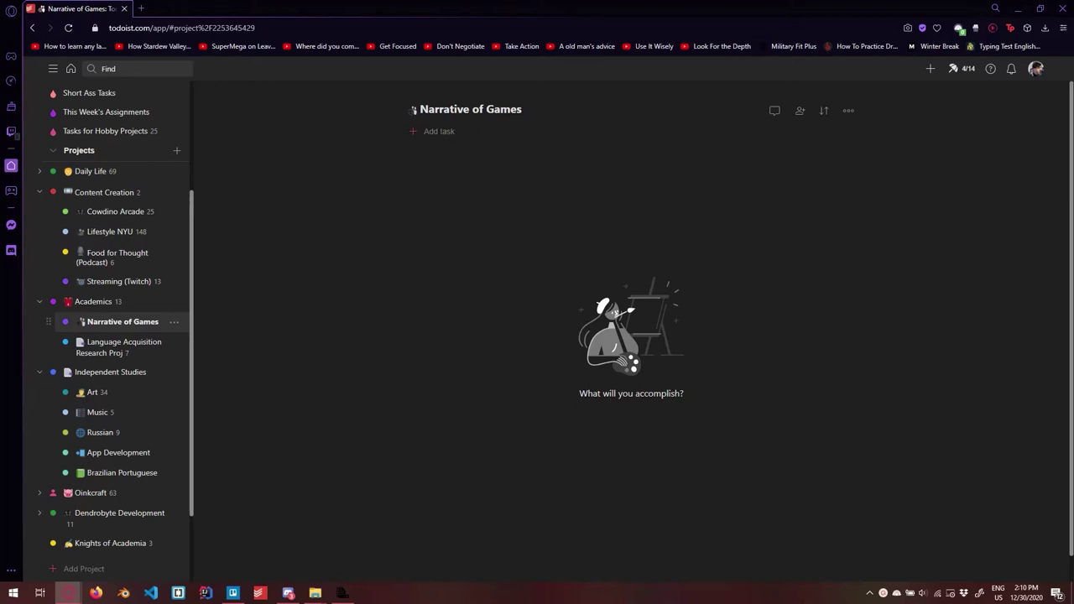
click(125, 473)
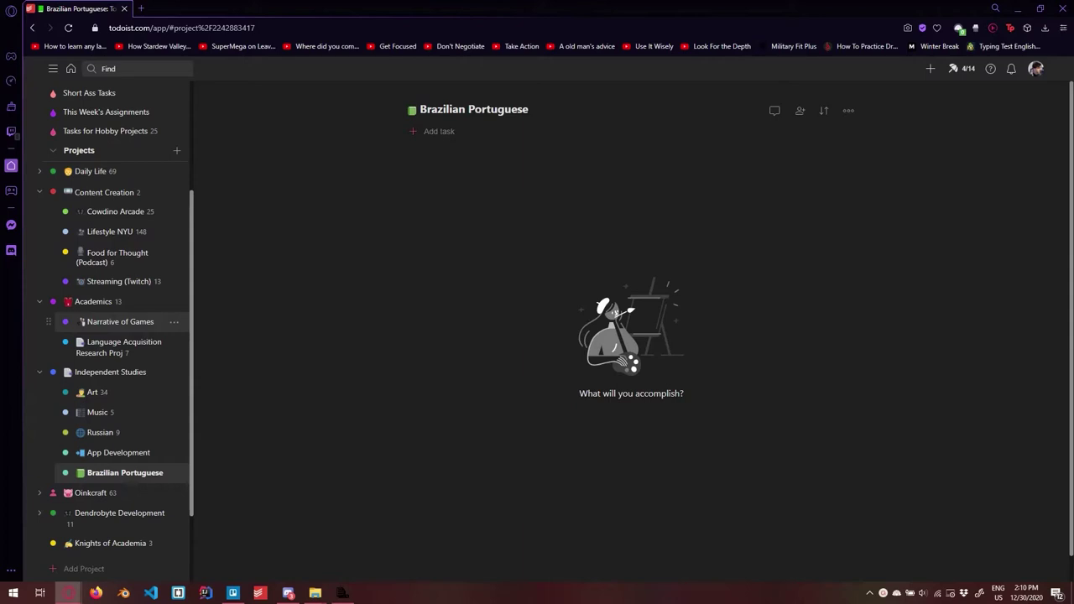
Step: Open the Lifestyle NYU project under Content Creation and browse its board sections from Actively Working to Big Boi Goals
scroll(126, 378, up, 2)
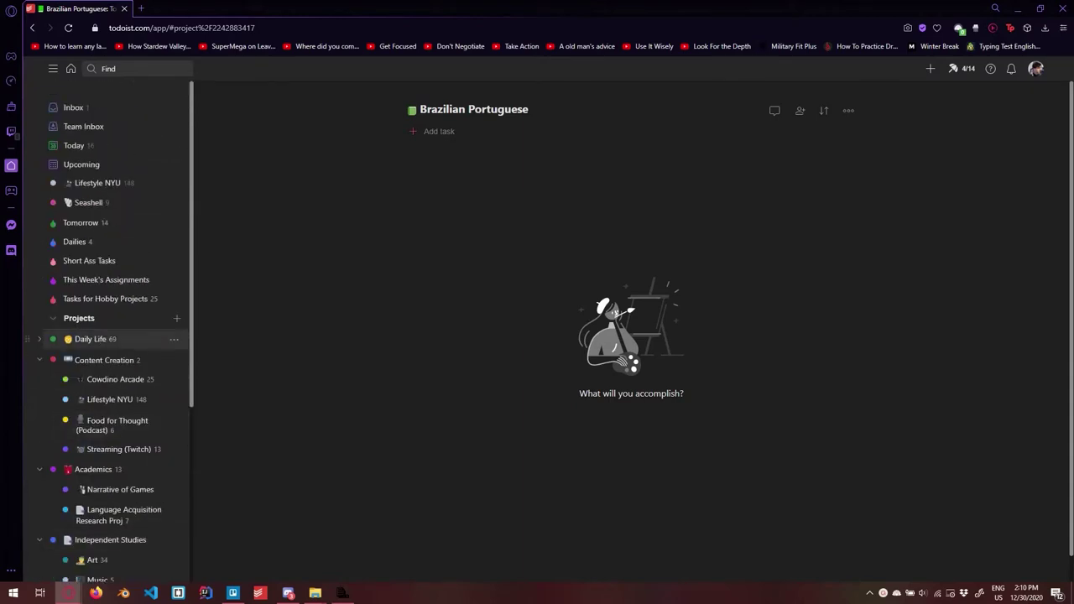
scroll(117, 420, down, 2)
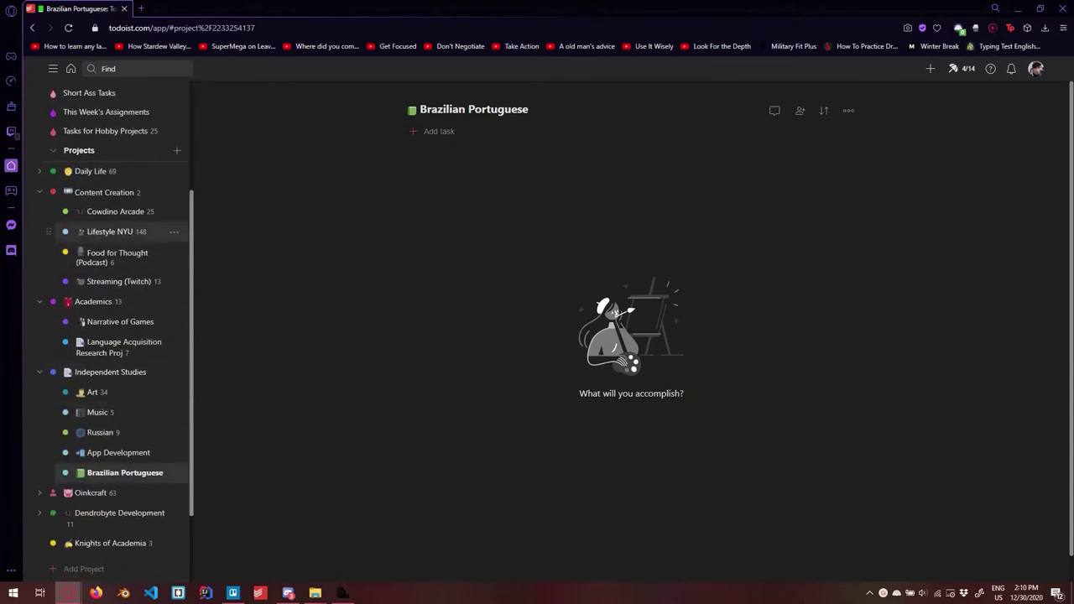
click(109, 232)
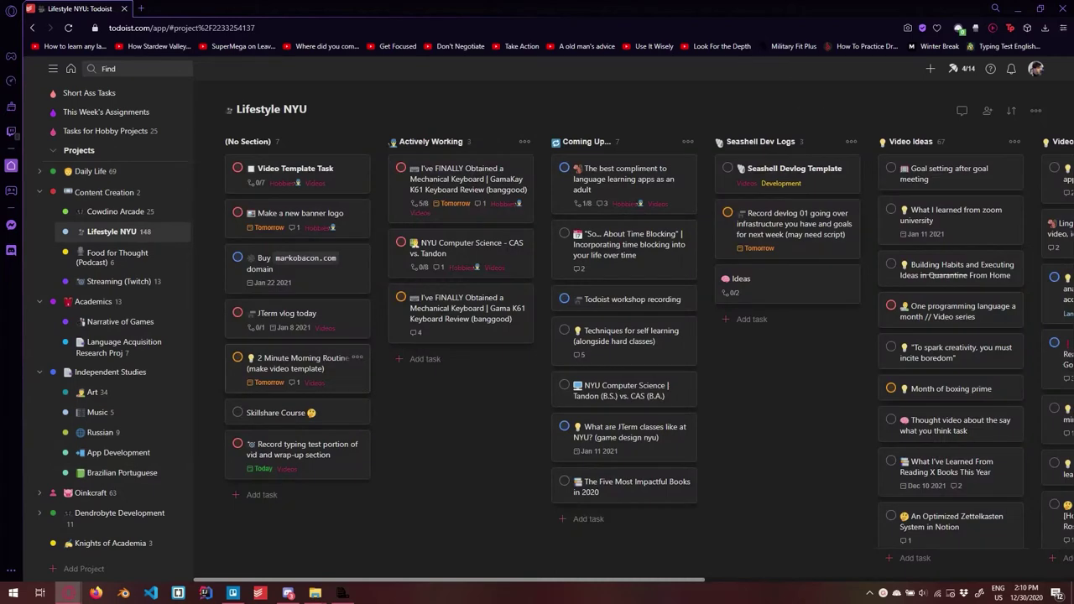
scroll(633, 361, right, 5)
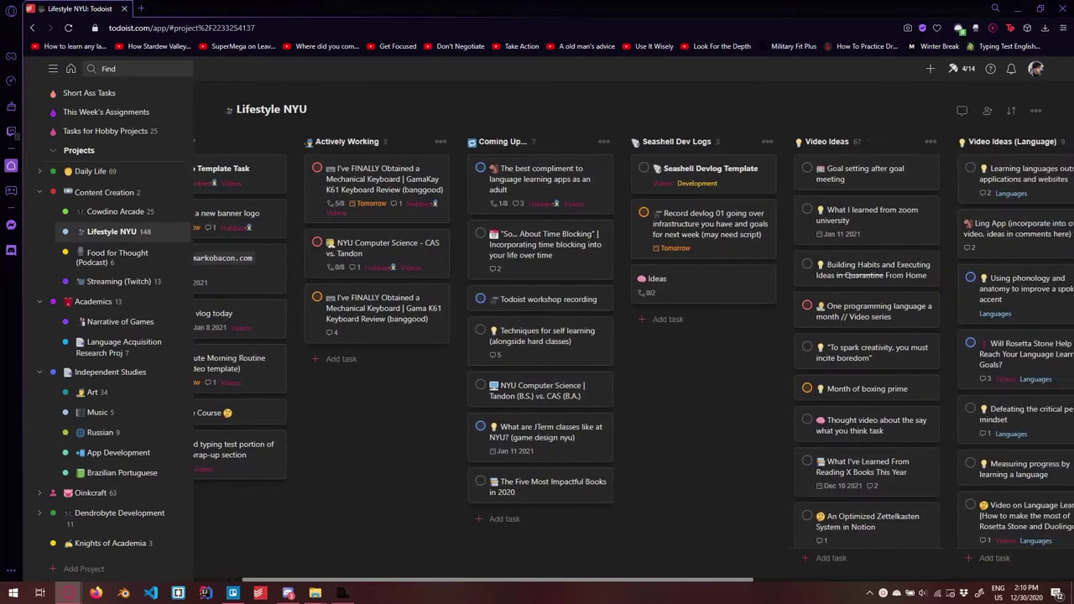
scroll(633, 361, right, 2)
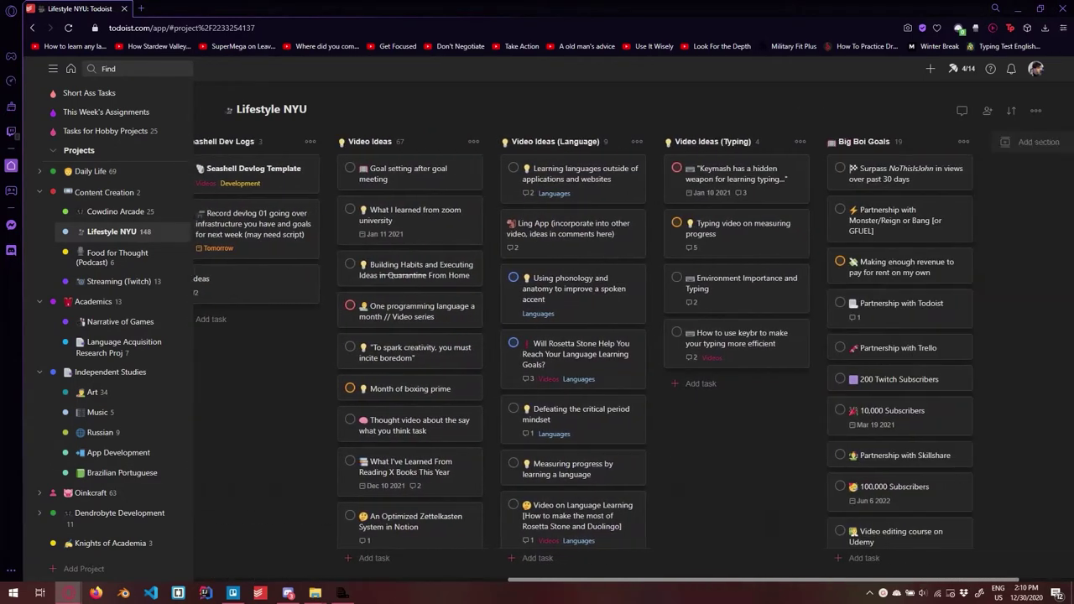
scroll(634, 361, left, 5)
scroll(663, 486, left, 2)
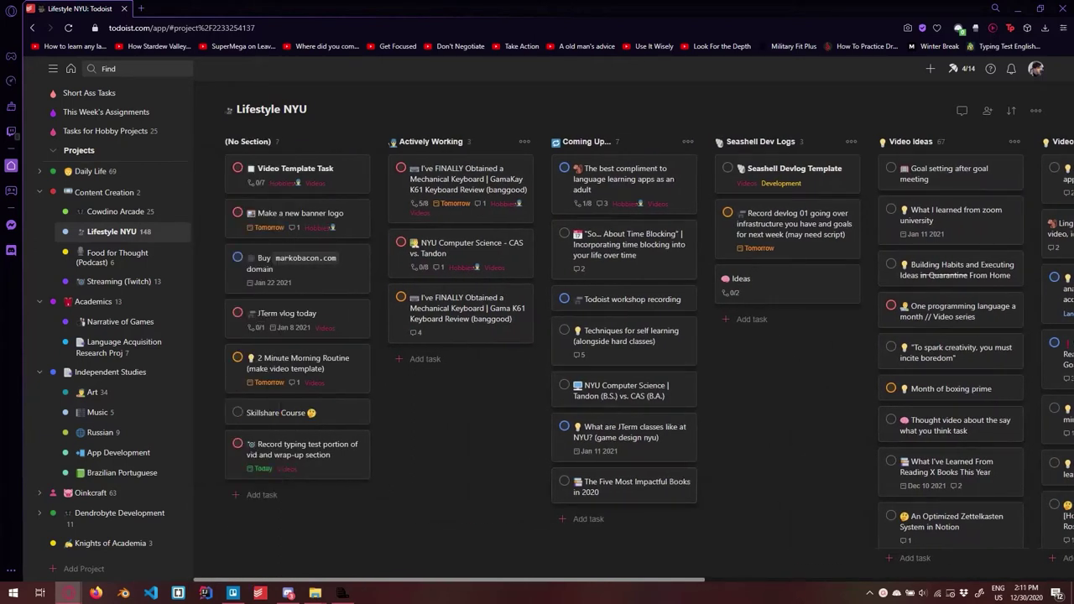
scroll(634, 361, right, 4)
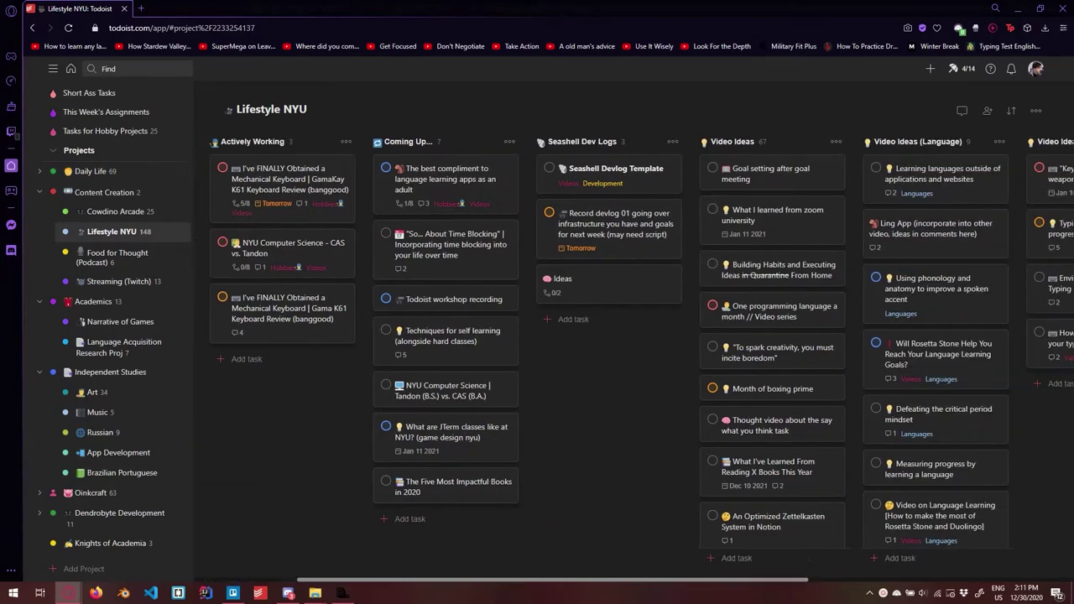
scroll(634, 361, left, 4)
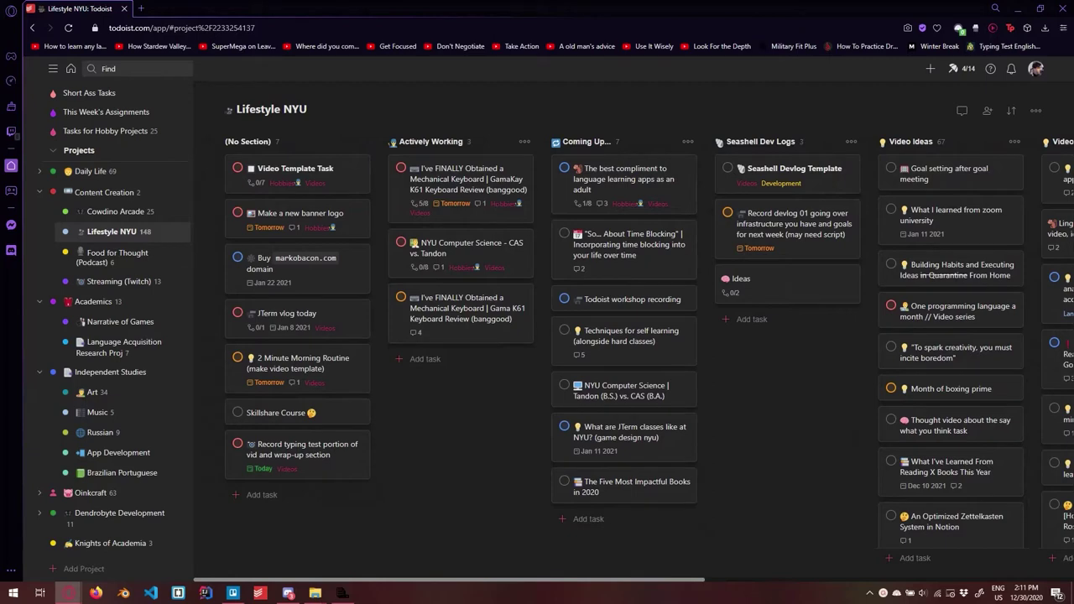
scroll(633, 361, right, 2)
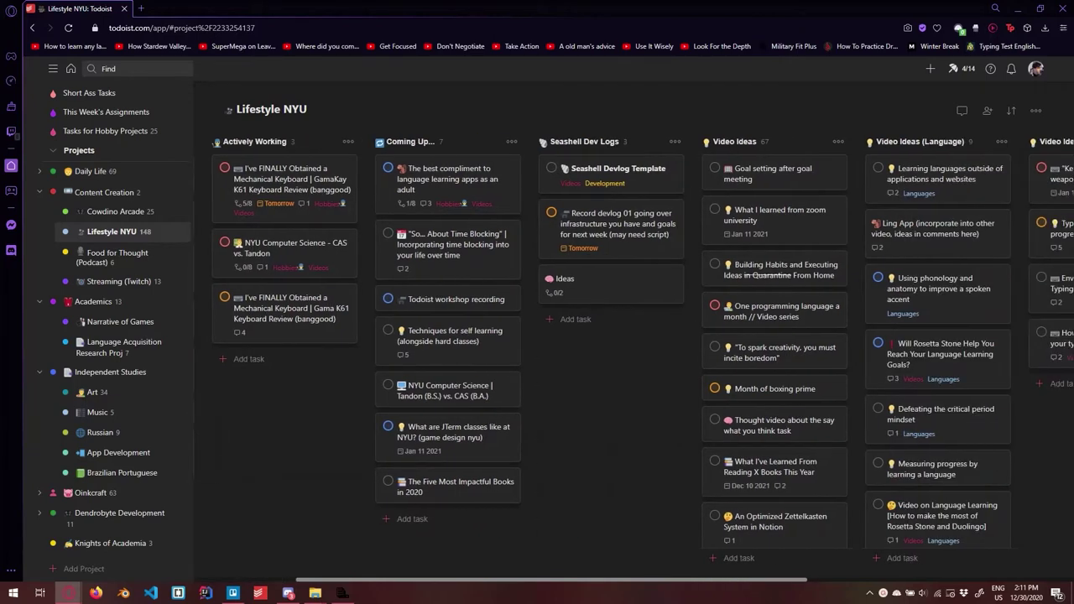
Step: Switch to Trello, close the open card on the Cowdino Arcade board, and open the starred Lifestyle Channel board
click(233, 593)
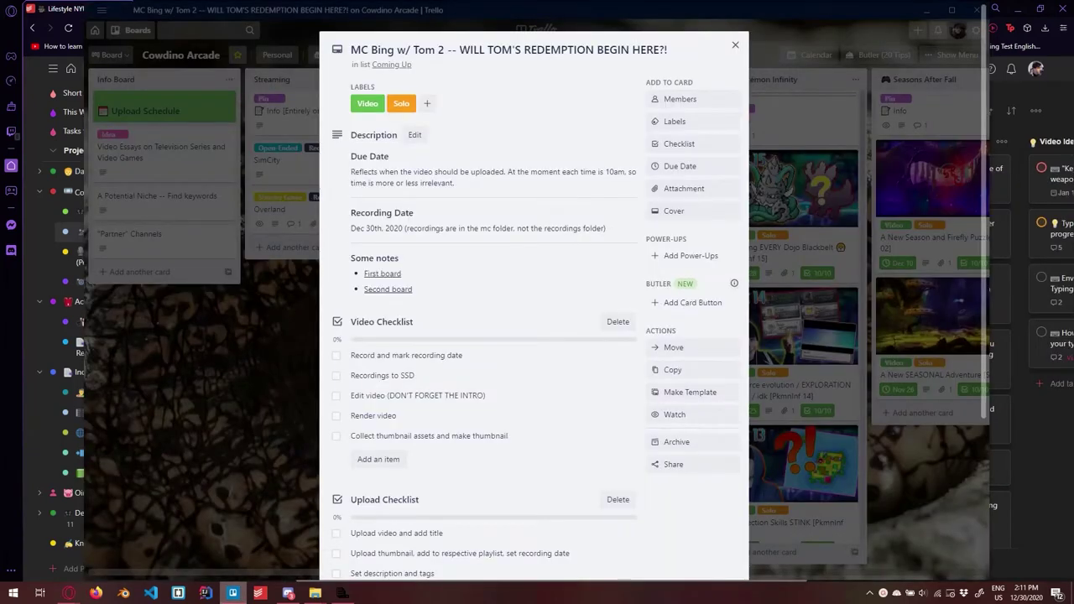
key(Escape)
click(132, 30)
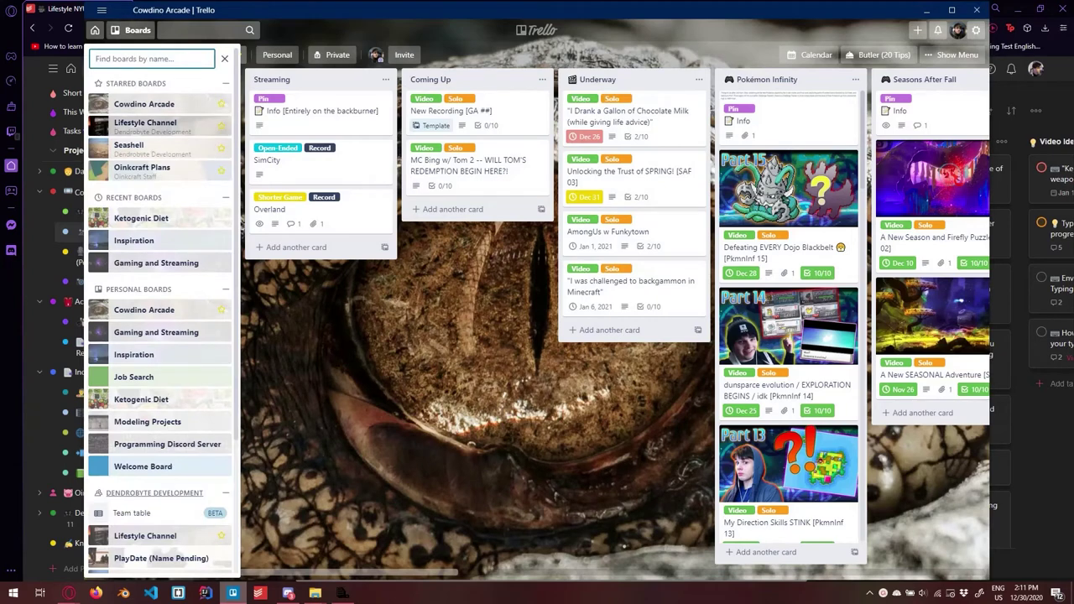
click(145, 122)
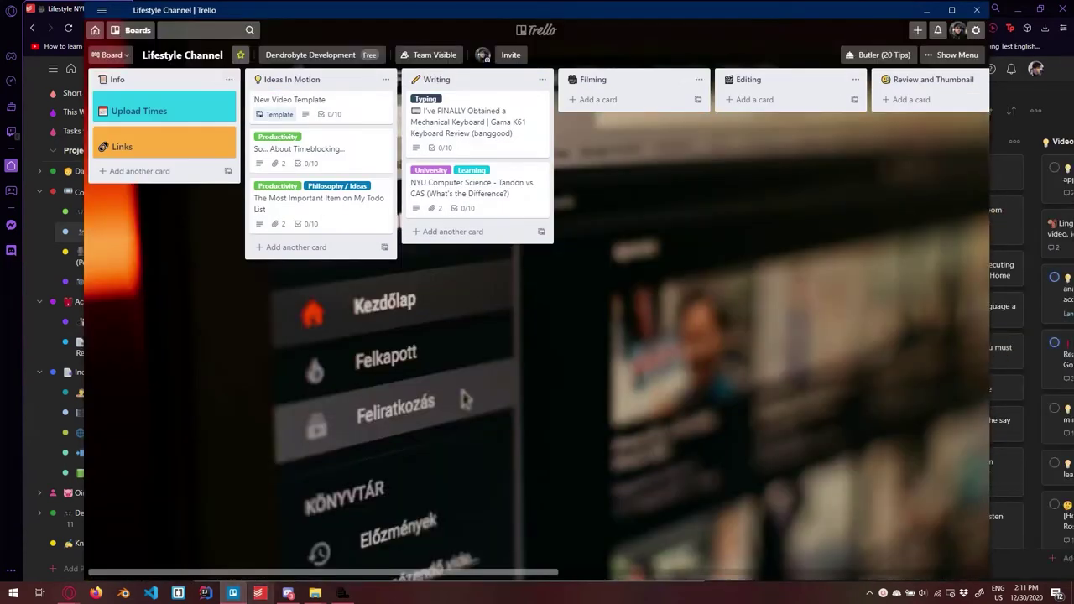
Step: Browse the Lifestyle Channel board's lists from Info and Ideas In Motion through to the Published lists and back
scroll(537, 319, right, 7)
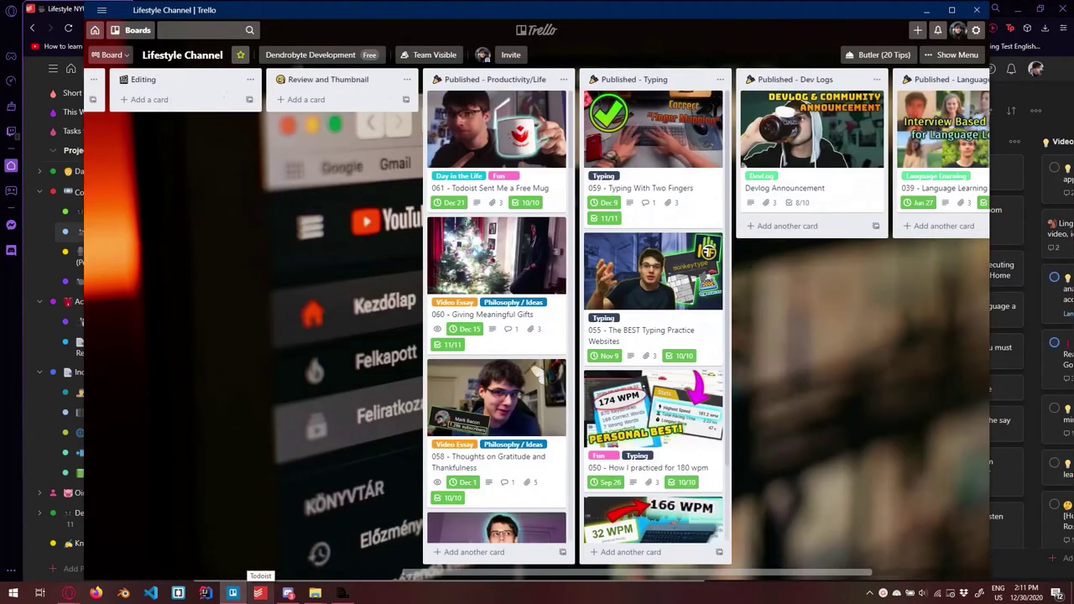
scroll(537, 319, left, 5)
scroll(466, 401, left, 5)
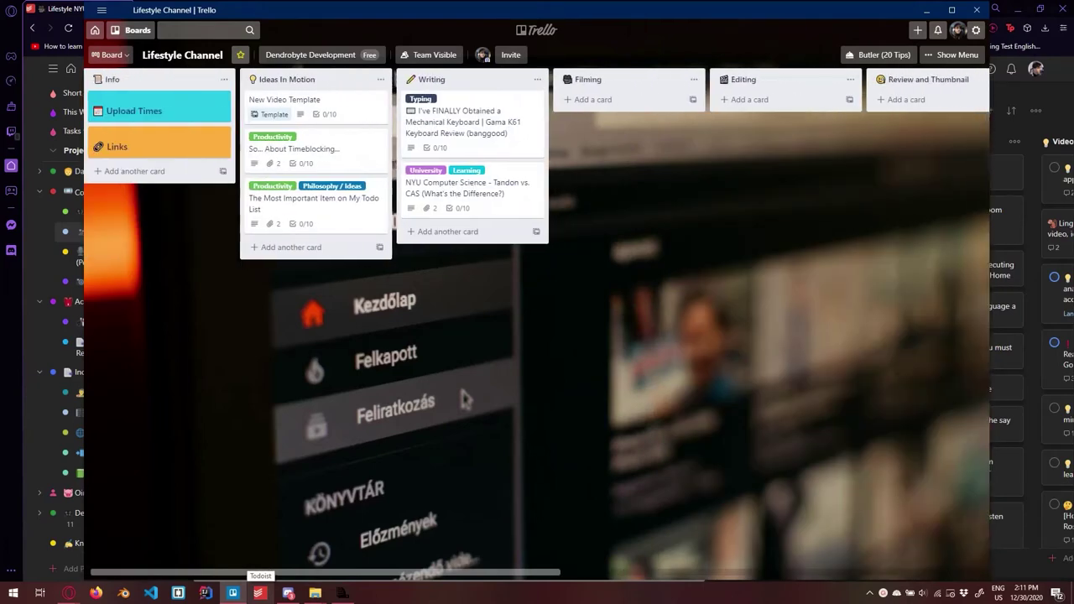
scroll(465, 401, right, 5)
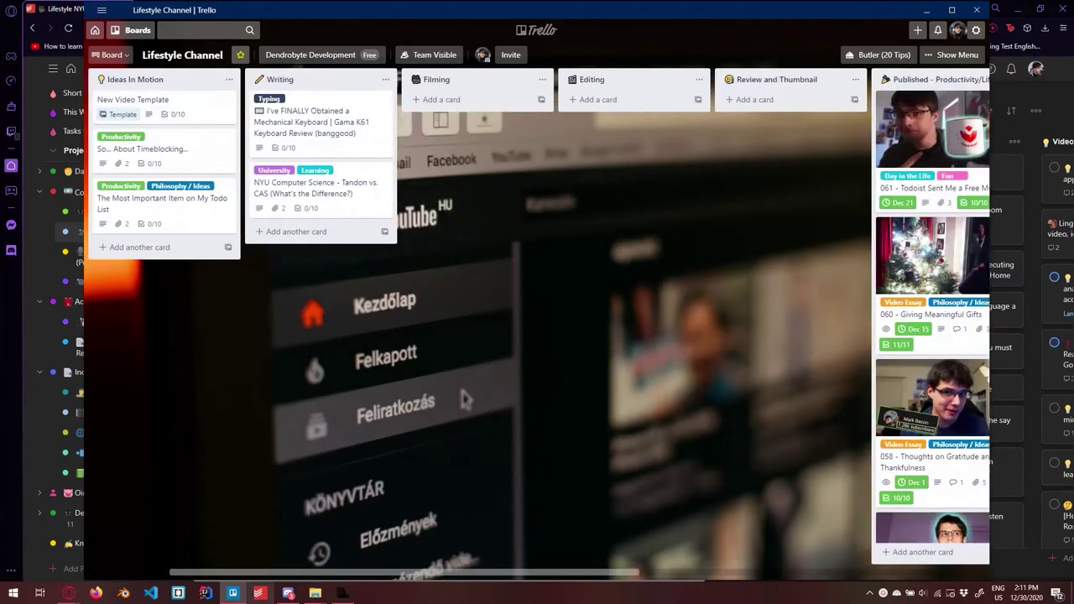
scroll(466, 400, left, 5)
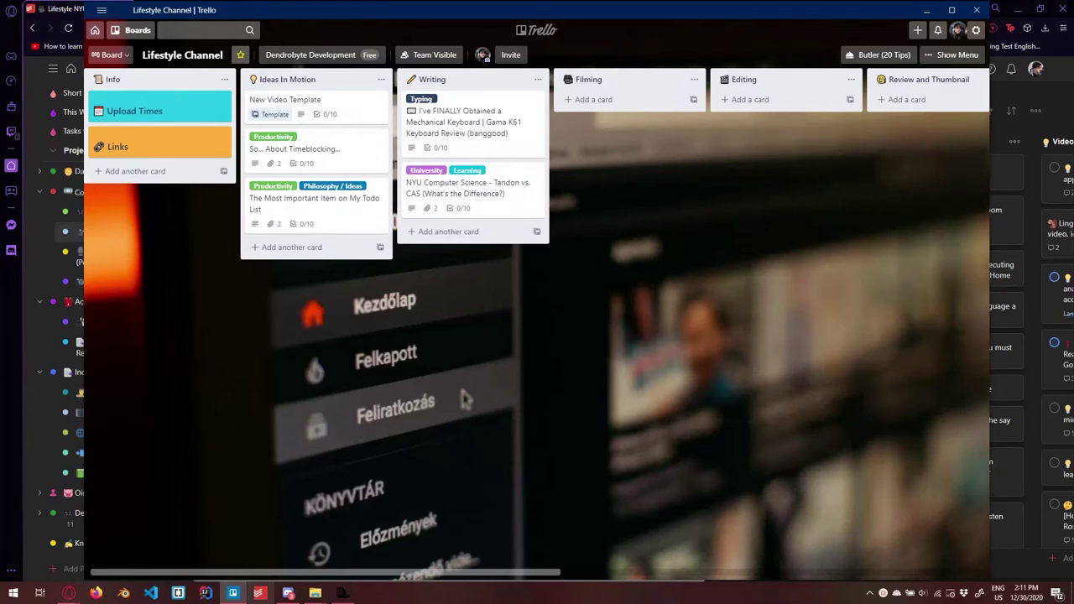
scroll(466, 401, right, 5)
scroll(466, 401, left, 5)
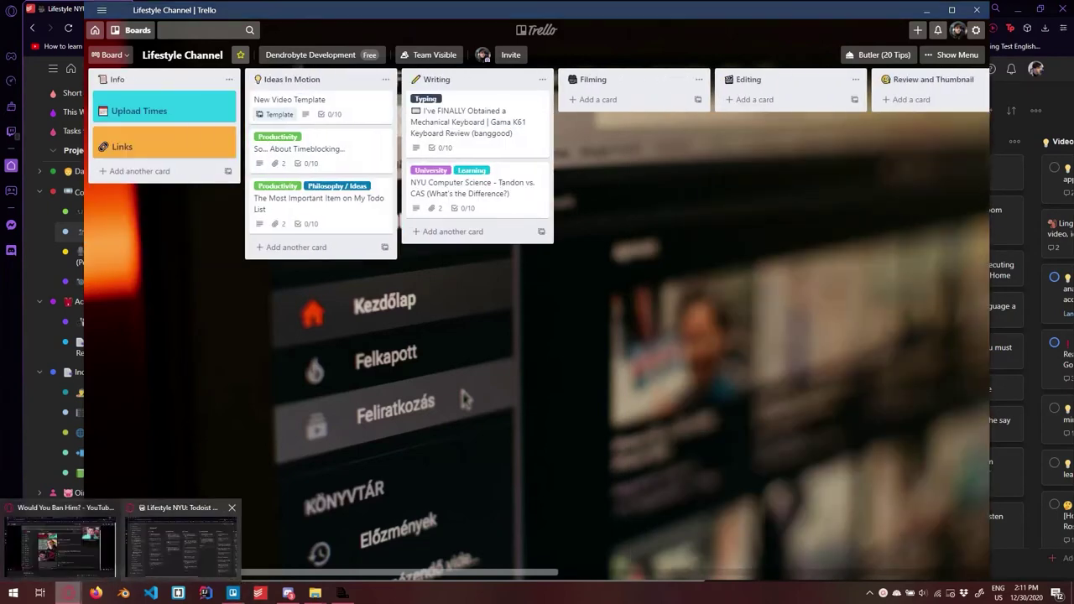
Step: Switch from Trello back to Todoist in the browser and open the Inbox
click(69, 593)
scroll(109, 336, up, 4)
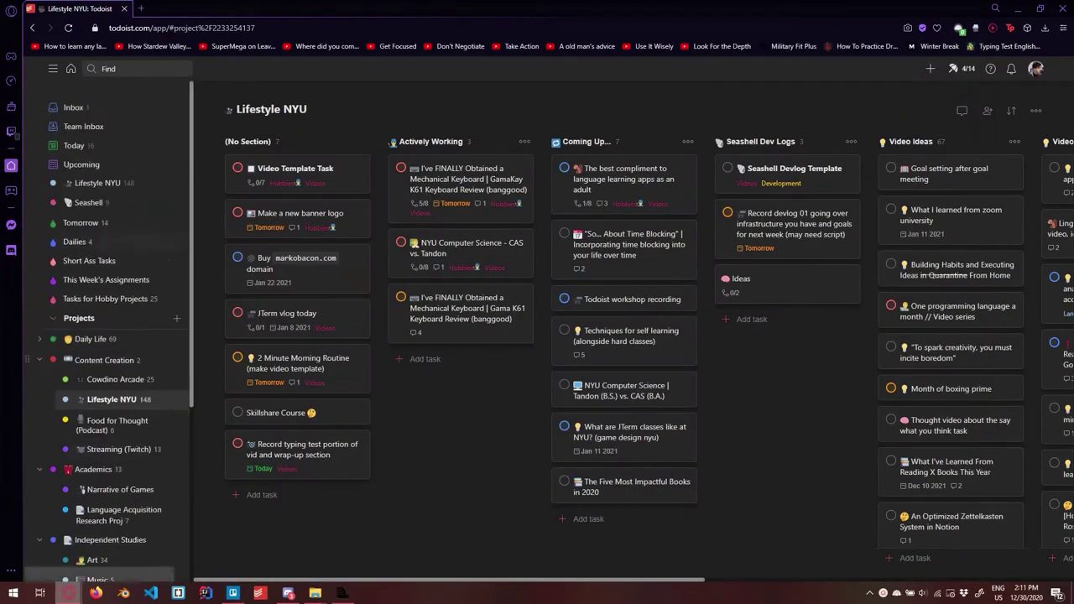
click(75, 107)
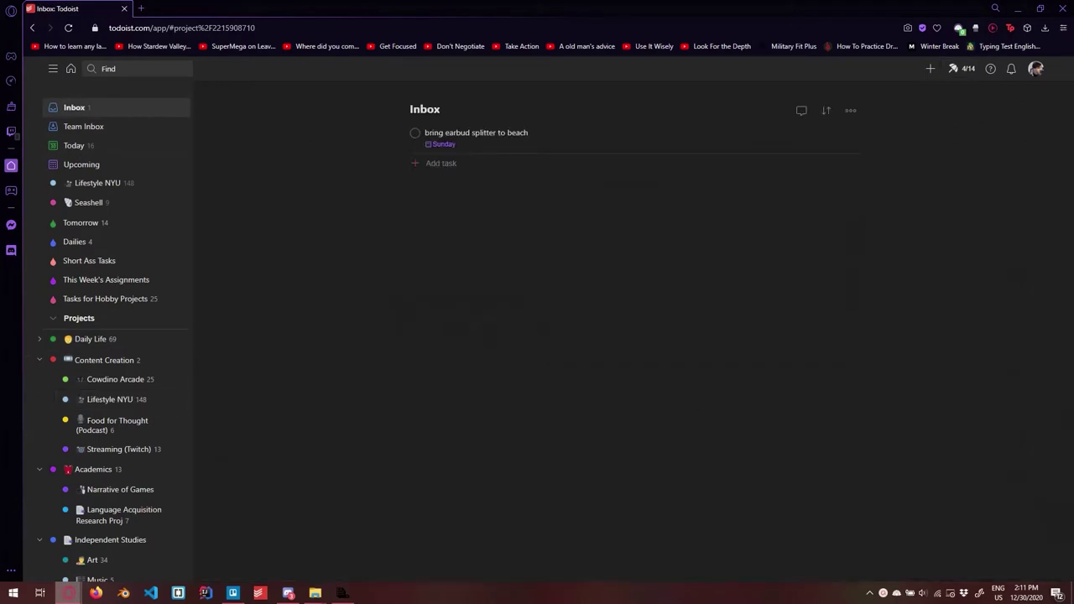
Step: Draft a quick-add task "Todoist premium feature list video" in the Lifestyle NYU project with the Videos label, due Jan 4
click(930, 68)
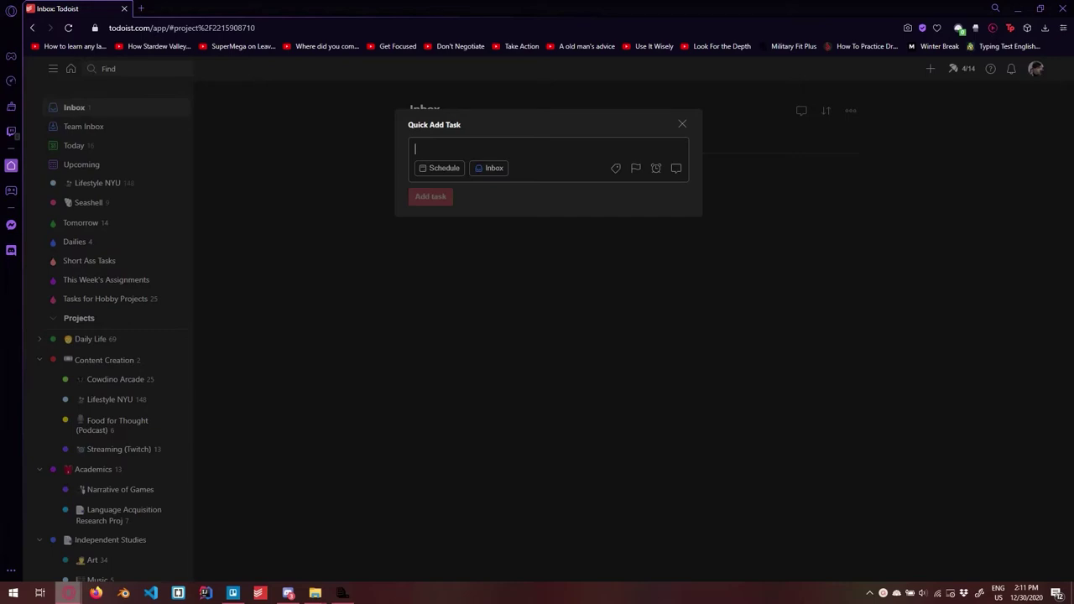
text(Todoist )
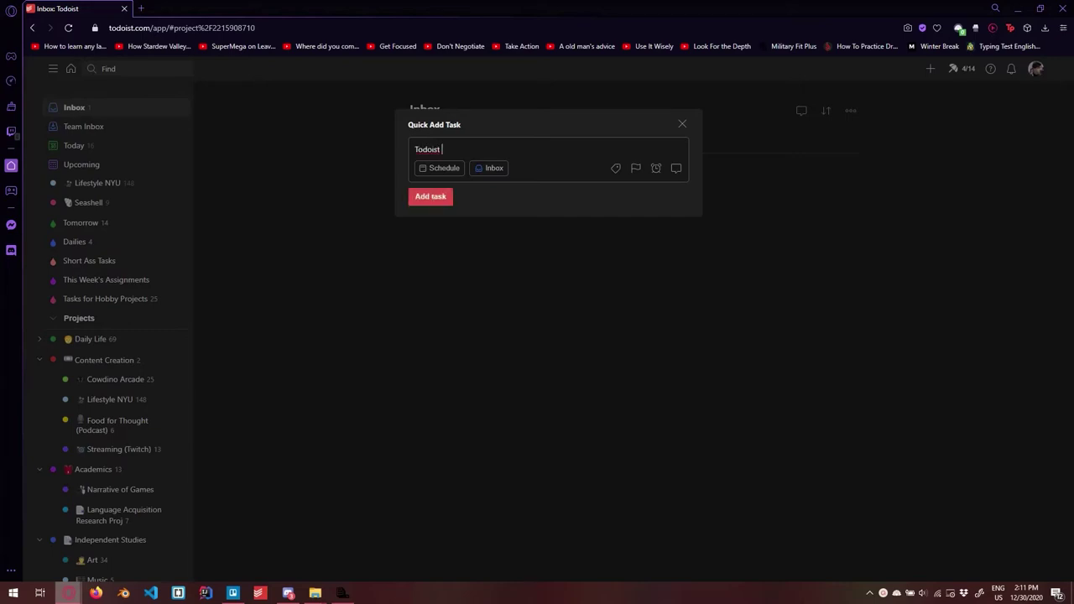
text(premium feature list video #)
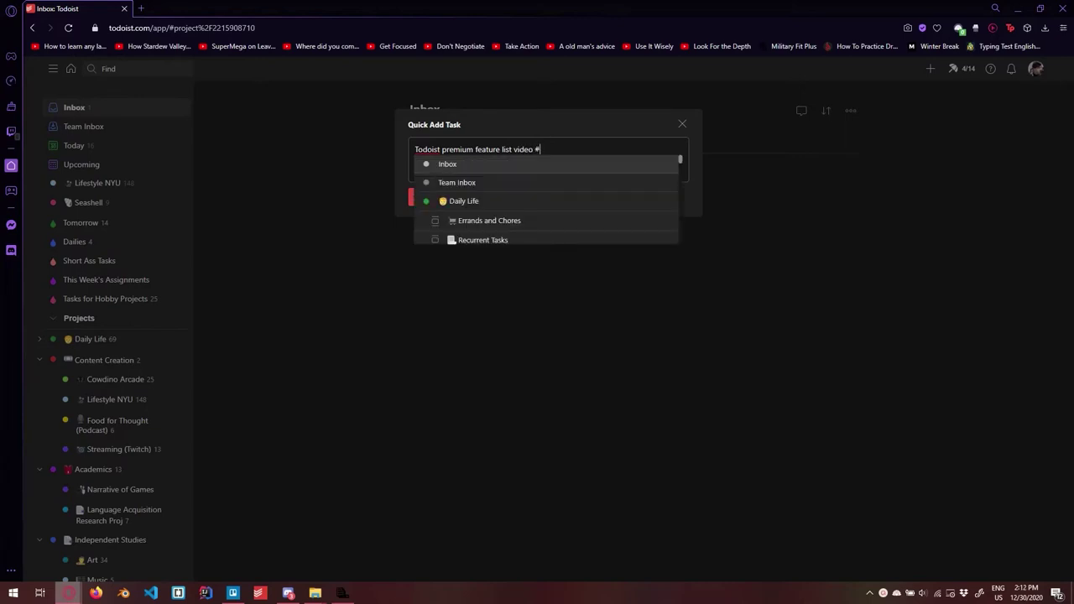
text(Life)
key(Return)
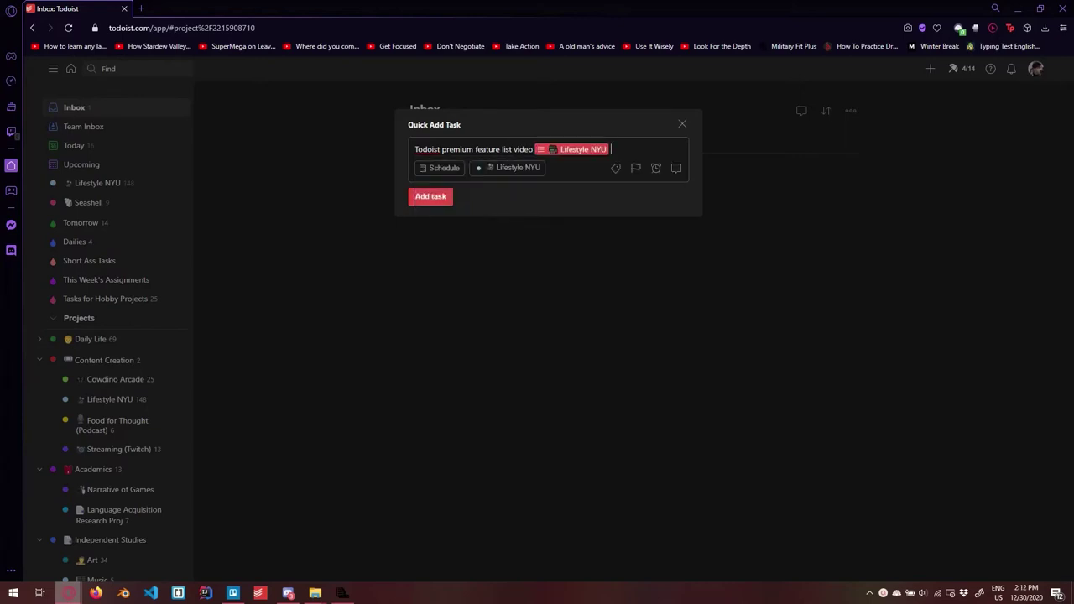
text(@Vide)
key(Return)
text(Jan 4)
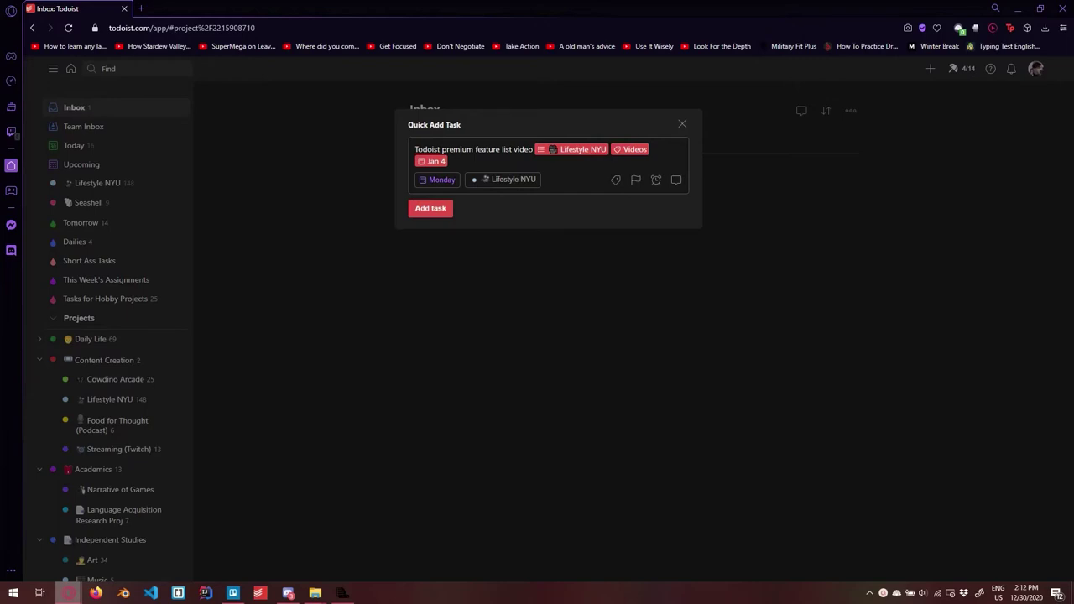
Step: Discard the drafted premium feature list video task
key(ctrl+a)
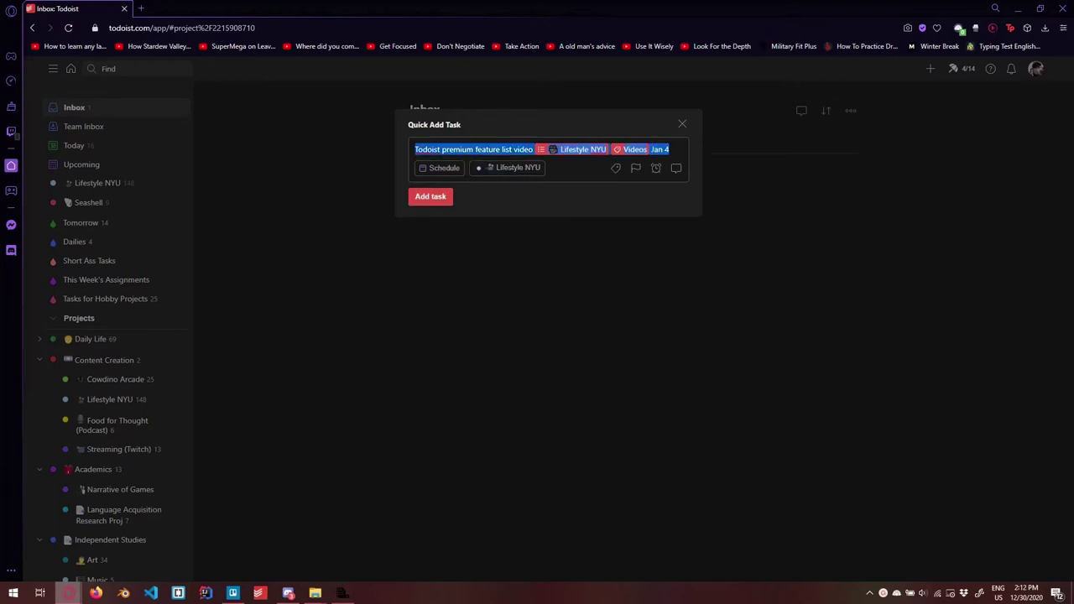
key(Escape)
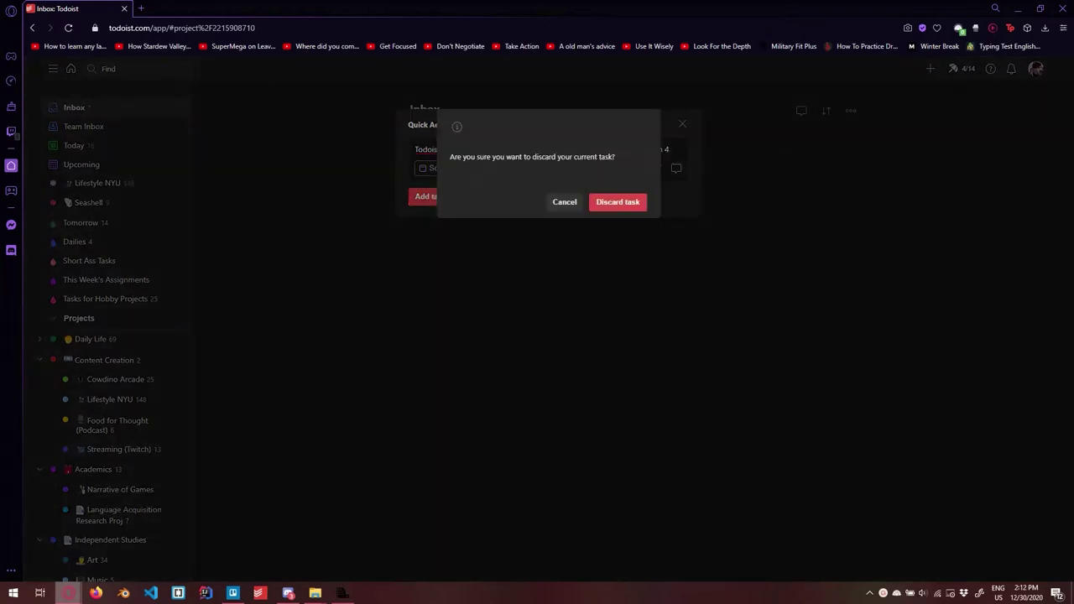
key(Return)
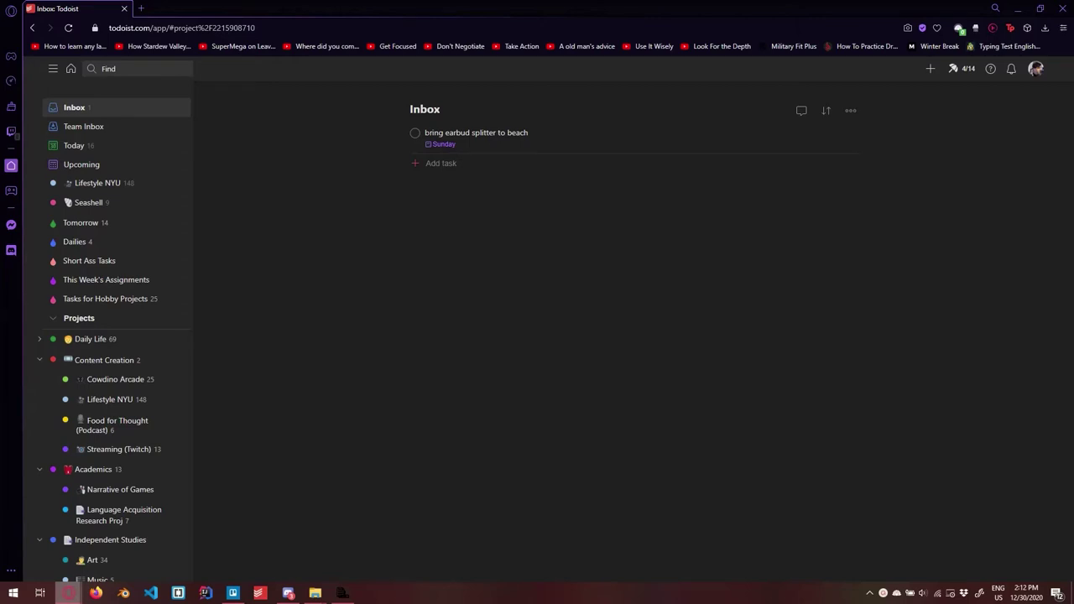
Step: Open the Daily Life project and look over the nested projects in the project list
click(91, 339)
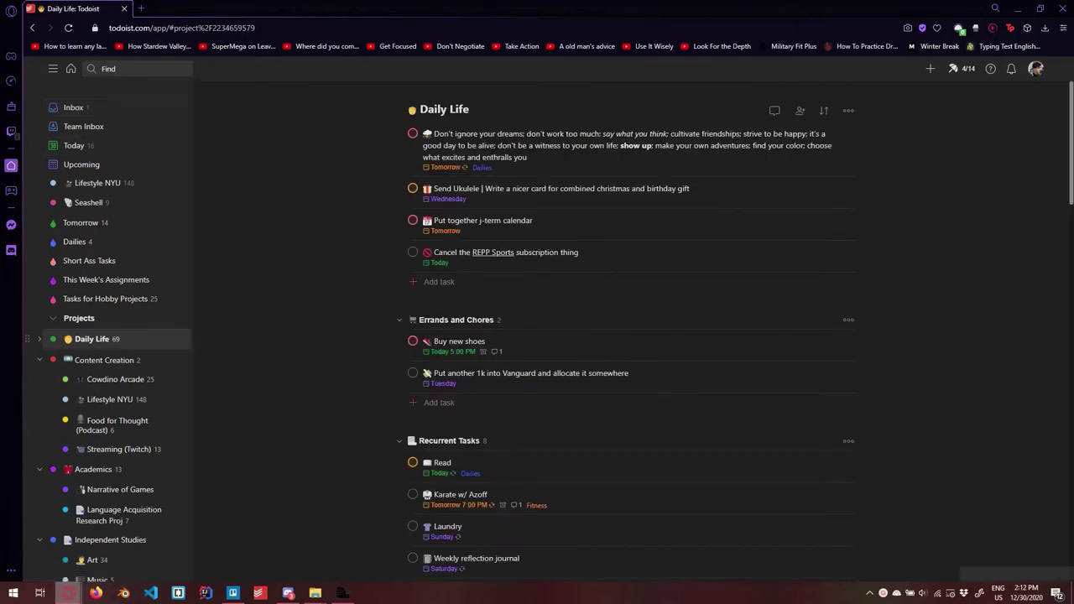
scroll(109, 336, down, 2)
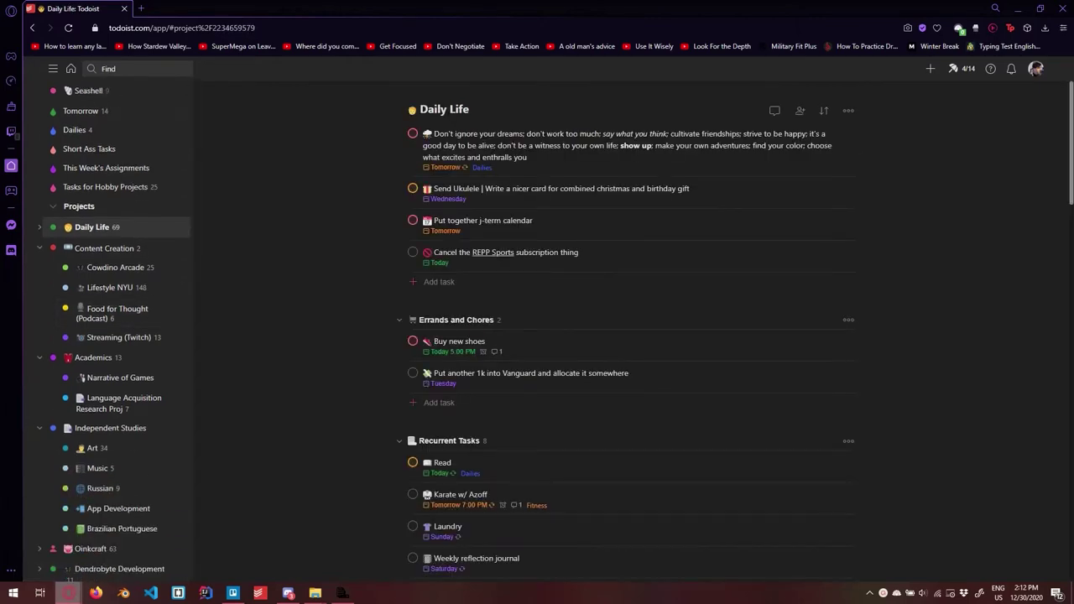
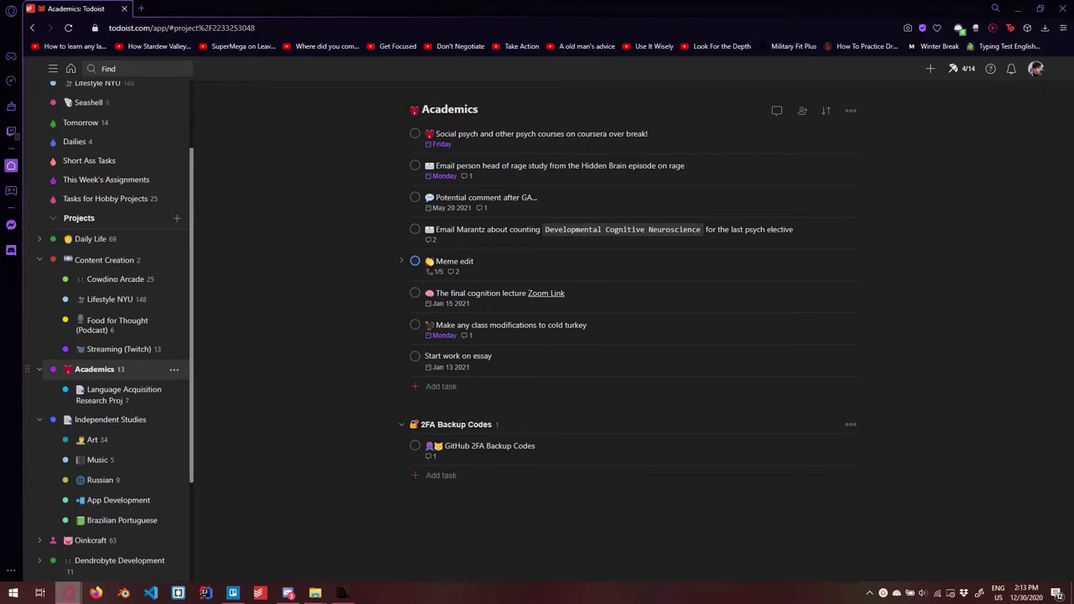
Step: Start a new project below Academics and name it "Narrative of Games" with a bowling emoji in front
click(173, 369)
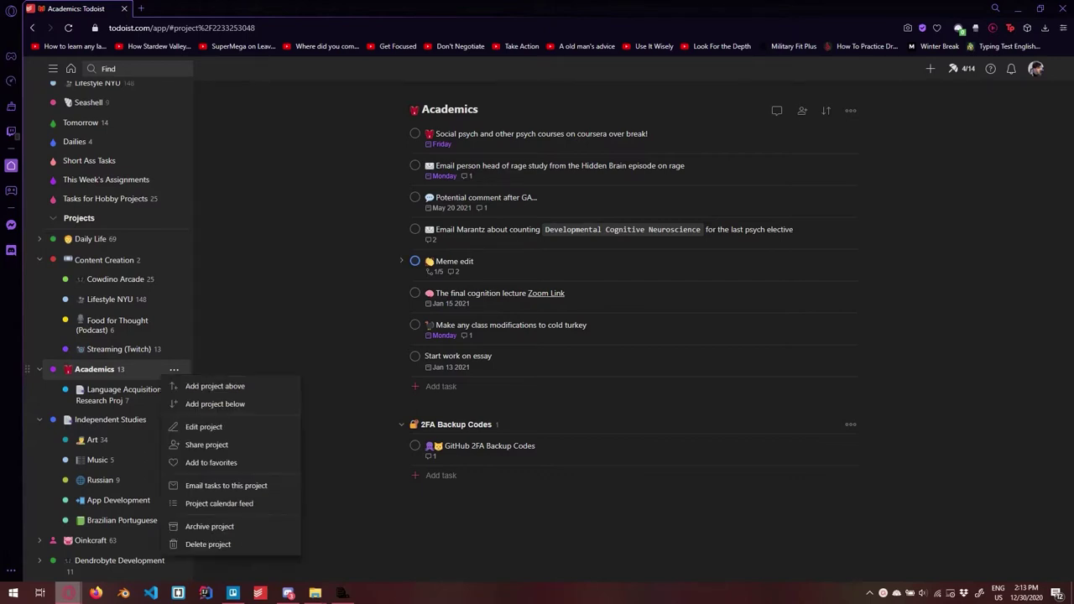
click(219, 404)
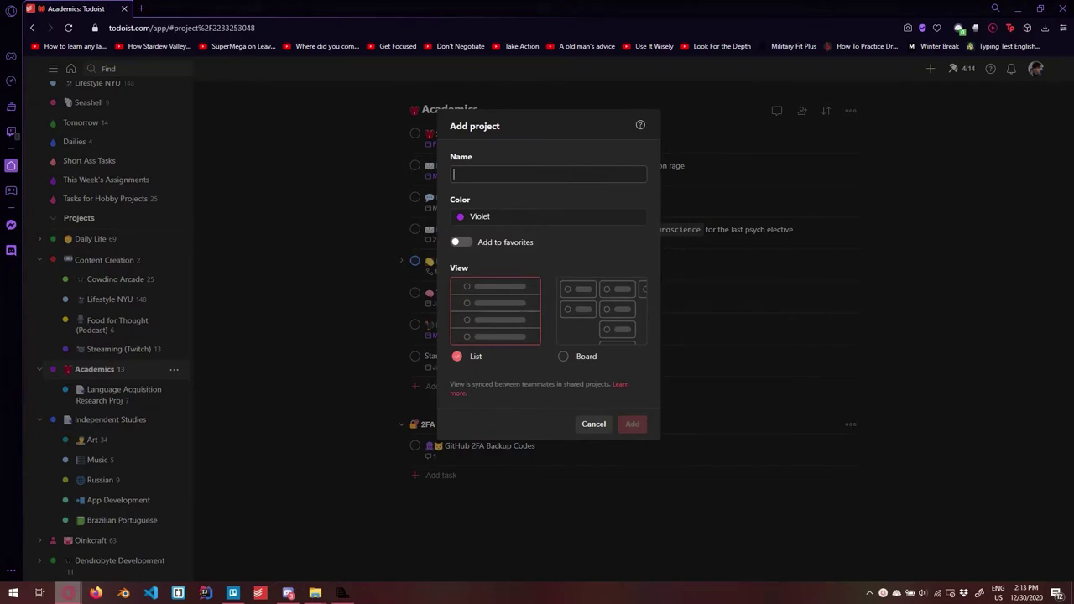
key(super+period)
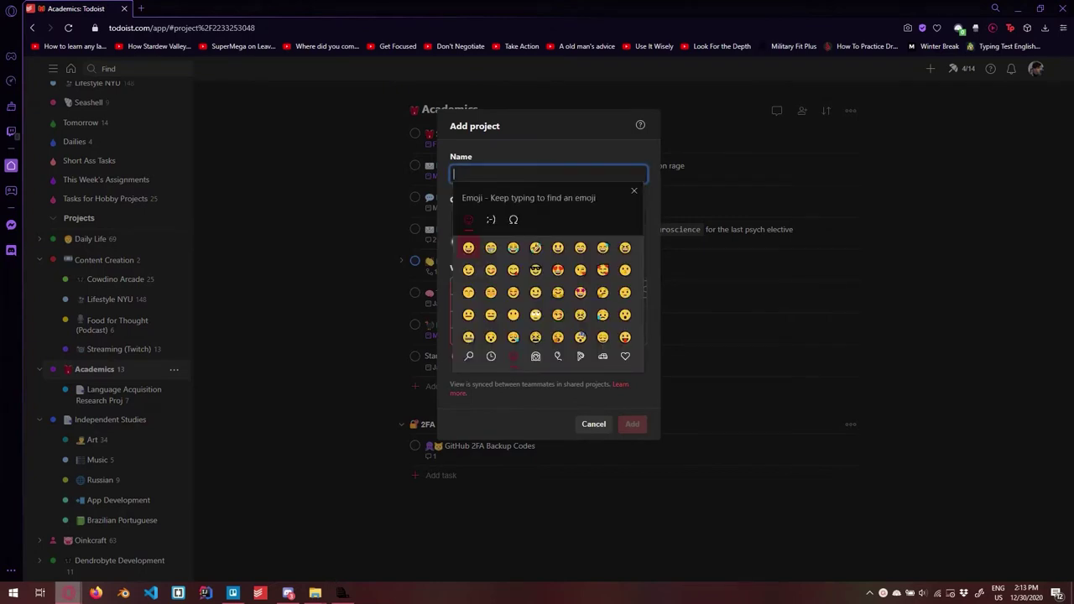
text(bowl)
key(Return)
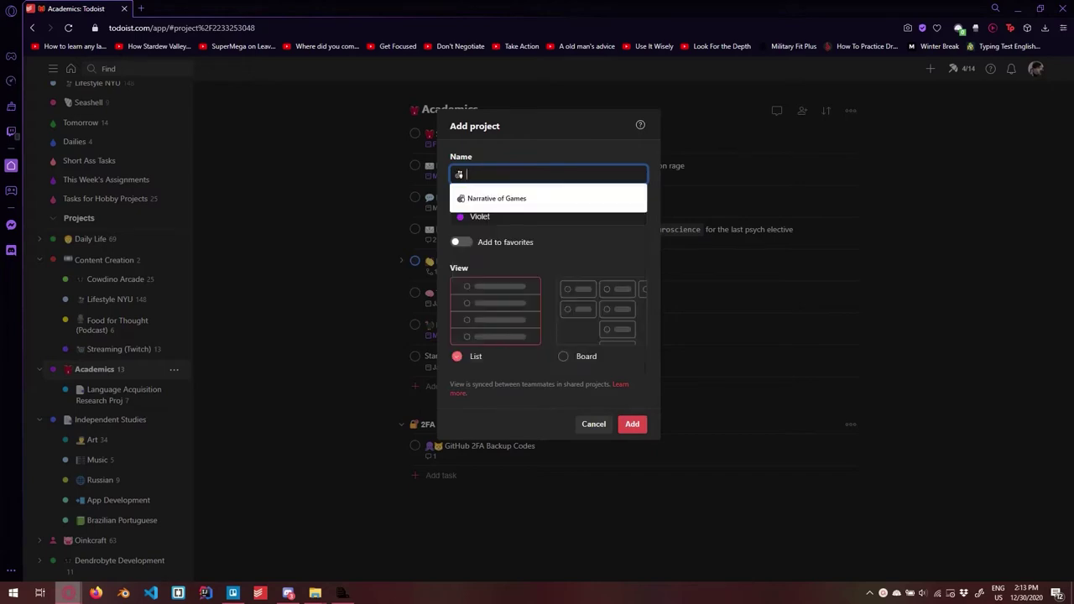
key(Down)
key(Return)
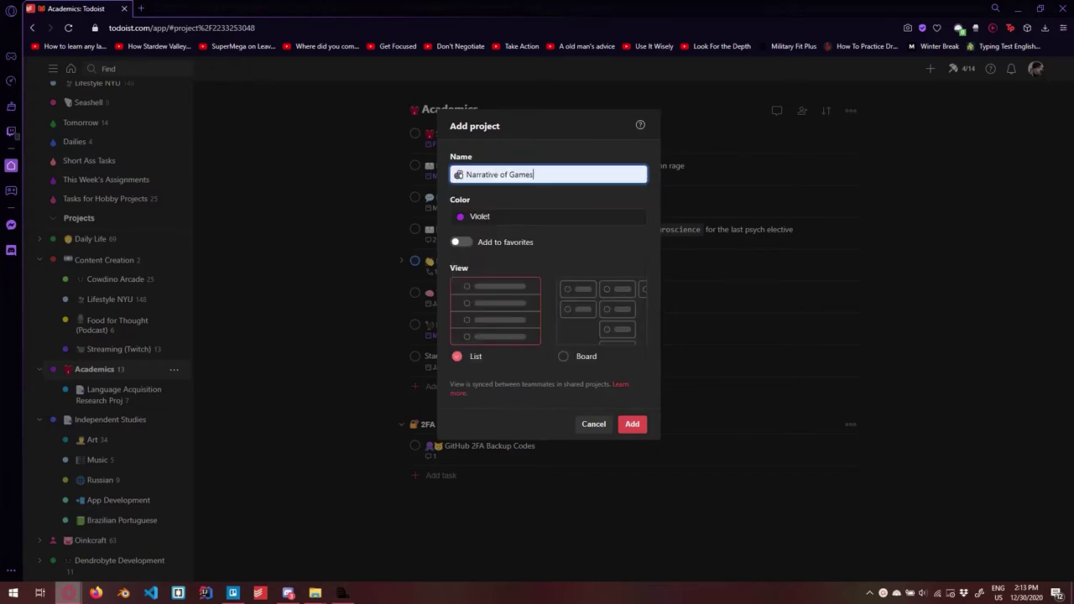
Step: Set the new project's color to Grape, keep the List view, and add the project
key(Tab)
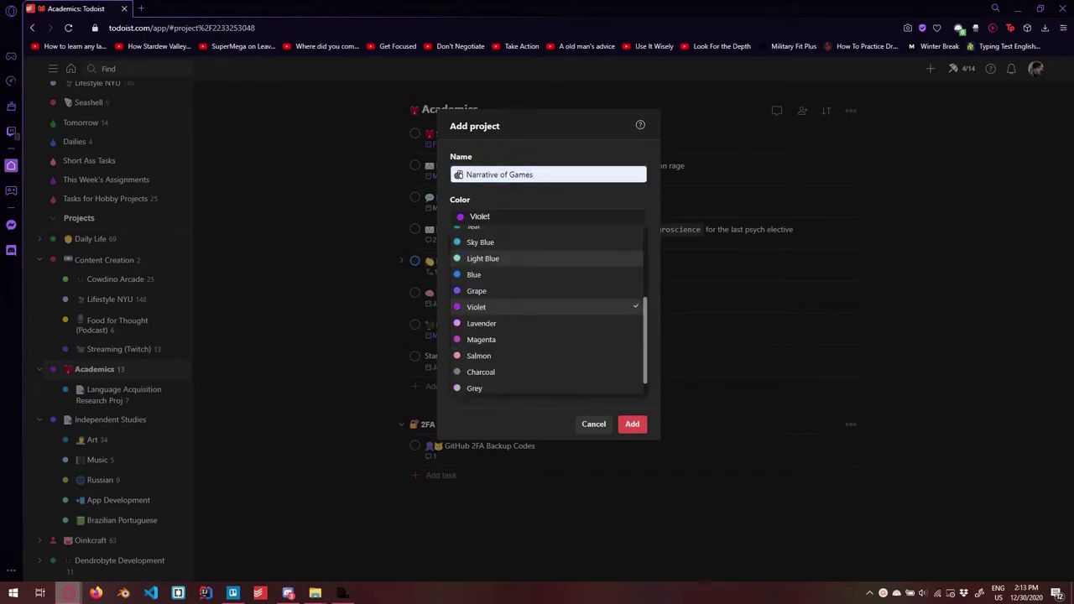
key(Return)
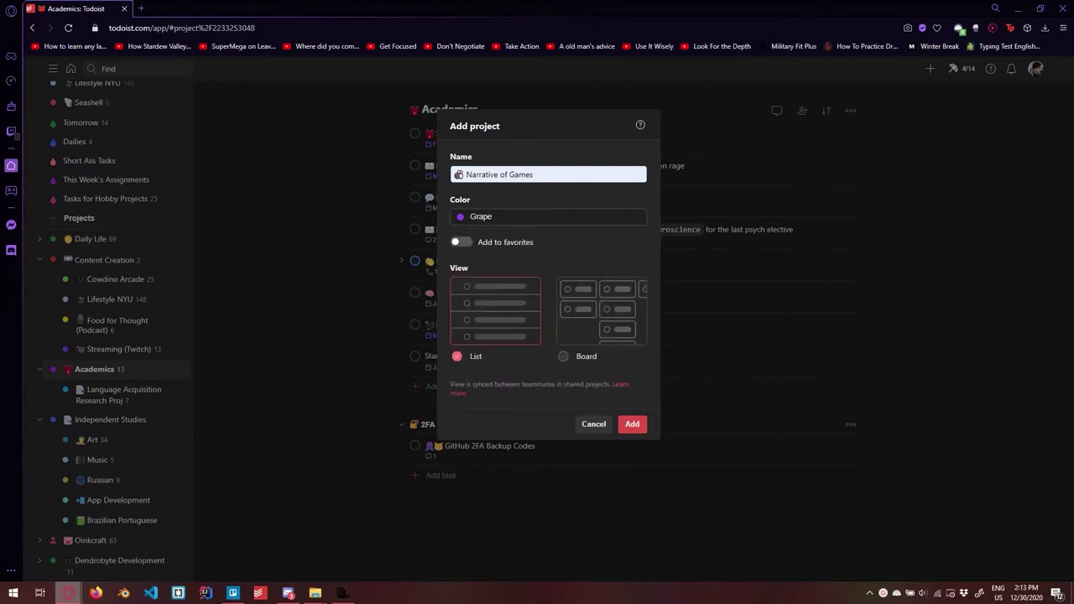
key(Right)
key(Left)
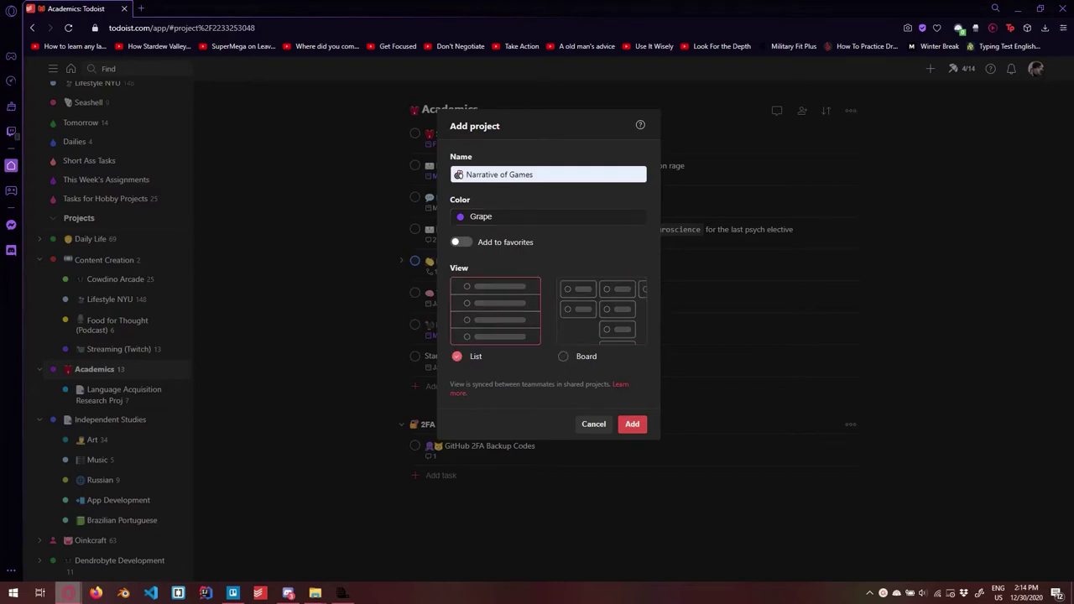
key(Return)
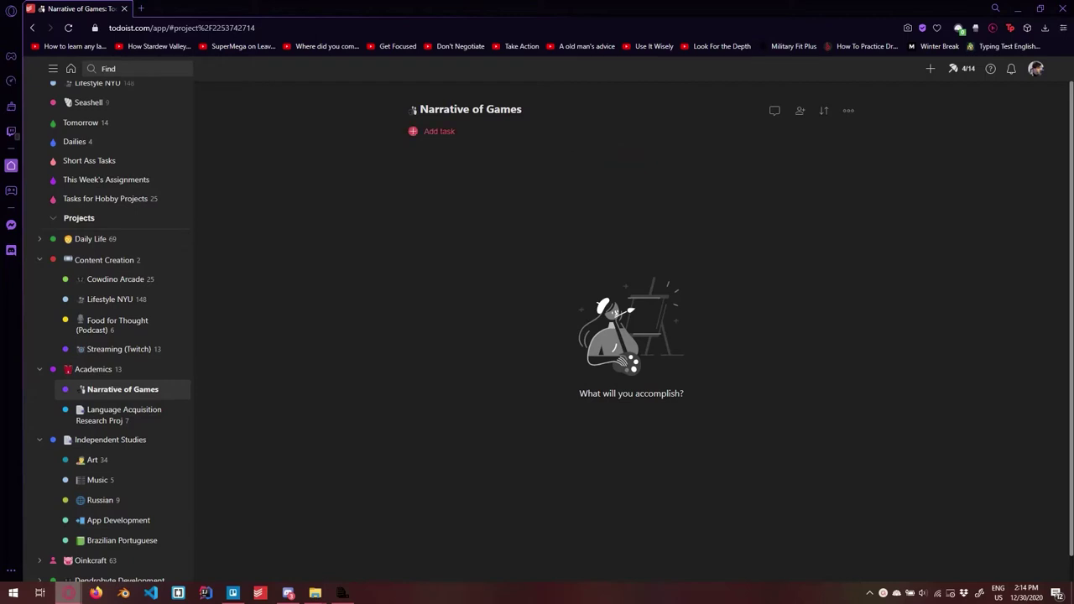
Step: View the sections of the Lifestyle NYU board as an example and return to the Narrative of Games project
click(623, 154)
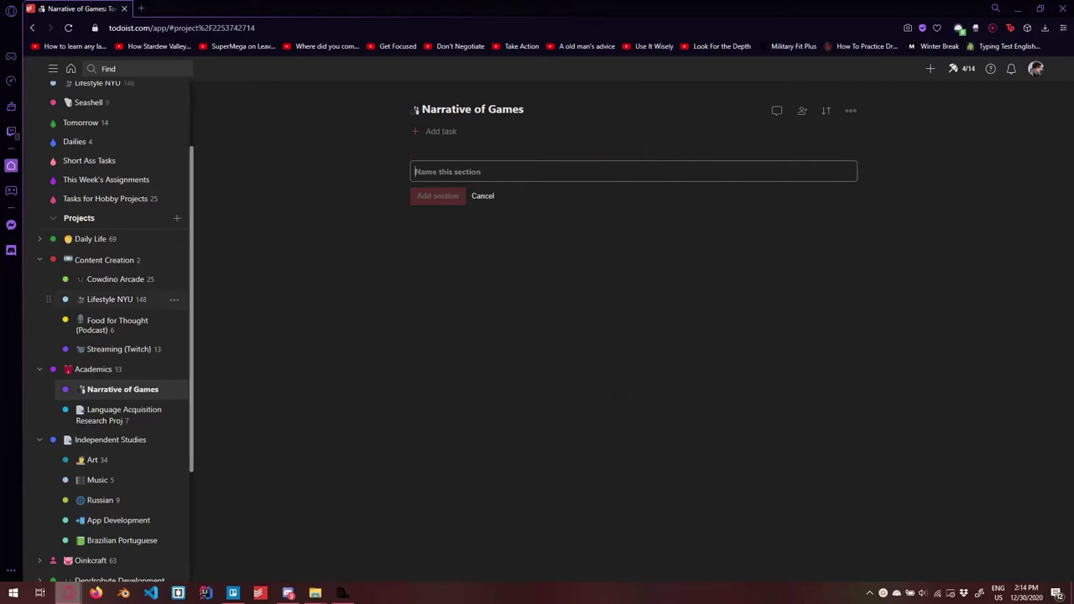
click(109, 300)
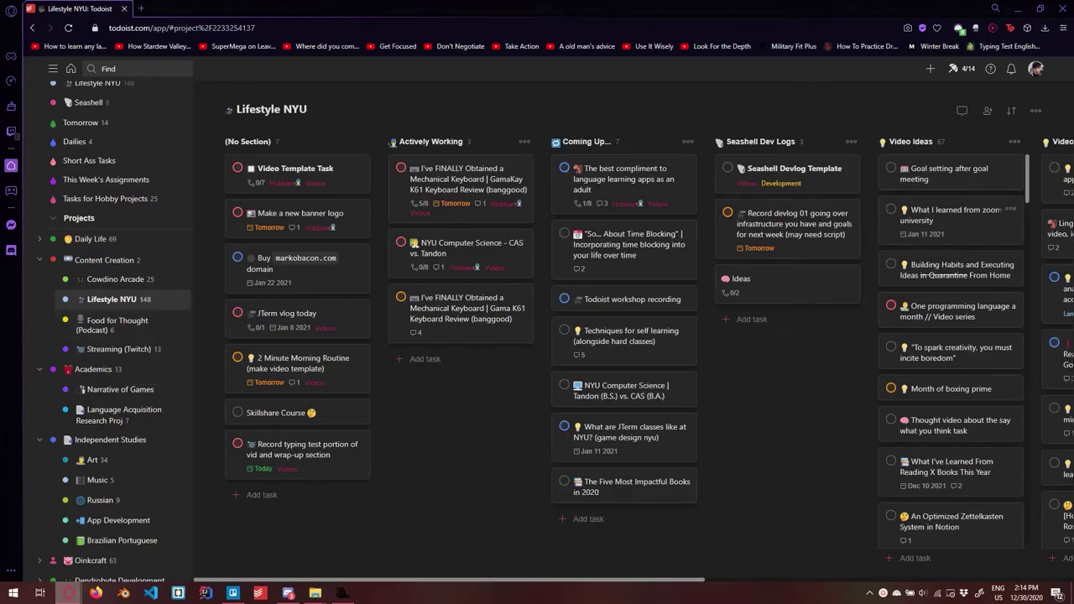
click(118, 390)
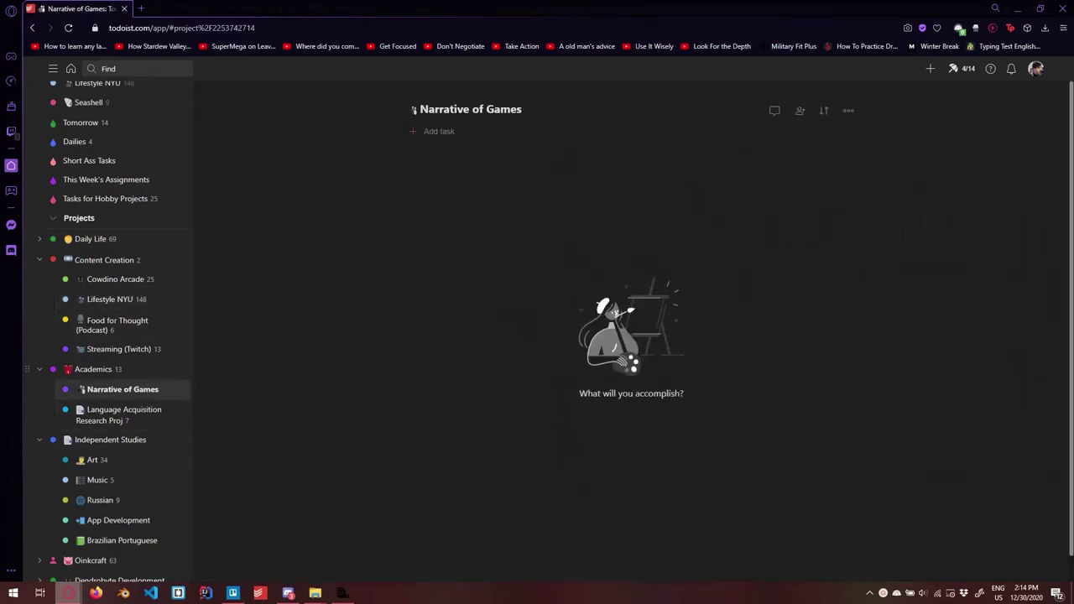
Step: Add a "Homework Assignments" section with a memo emoji to the Narrative of Games project
click(632, 156)
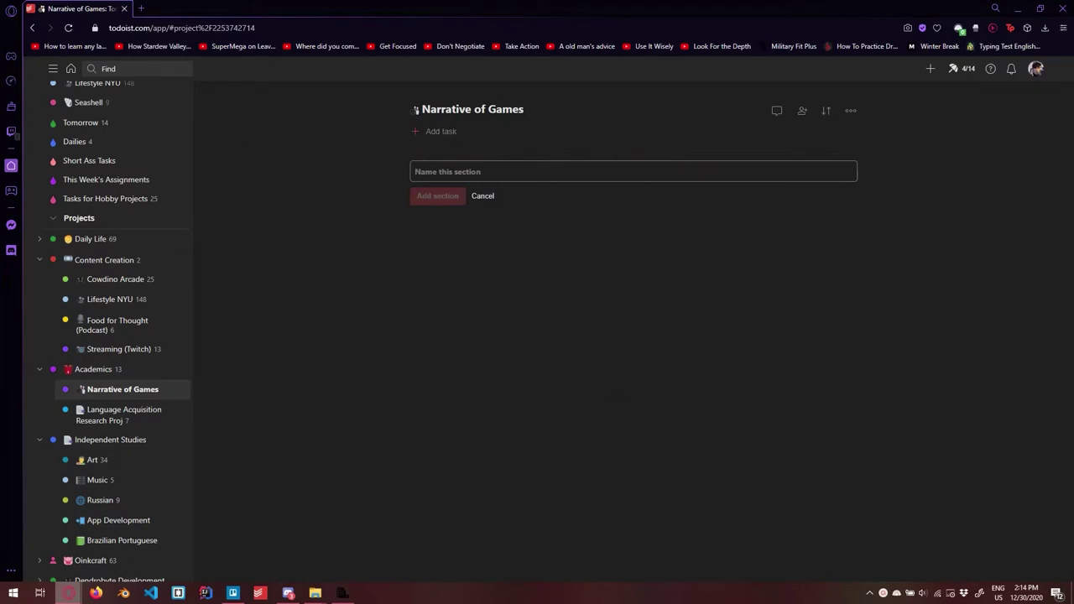
text(pencil)
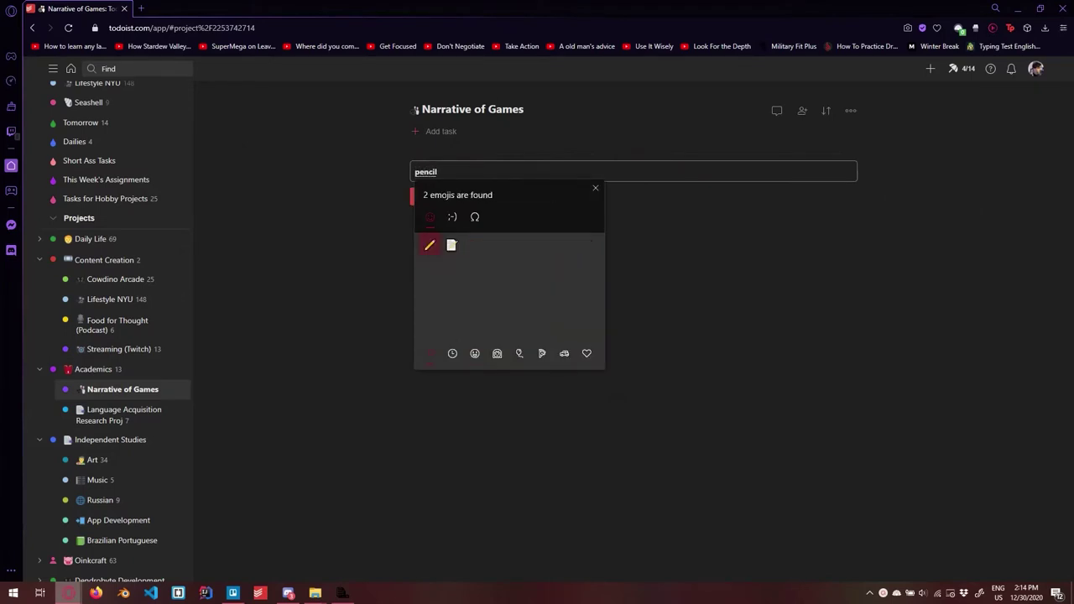
key(Right)
key(Return)
text(Home)
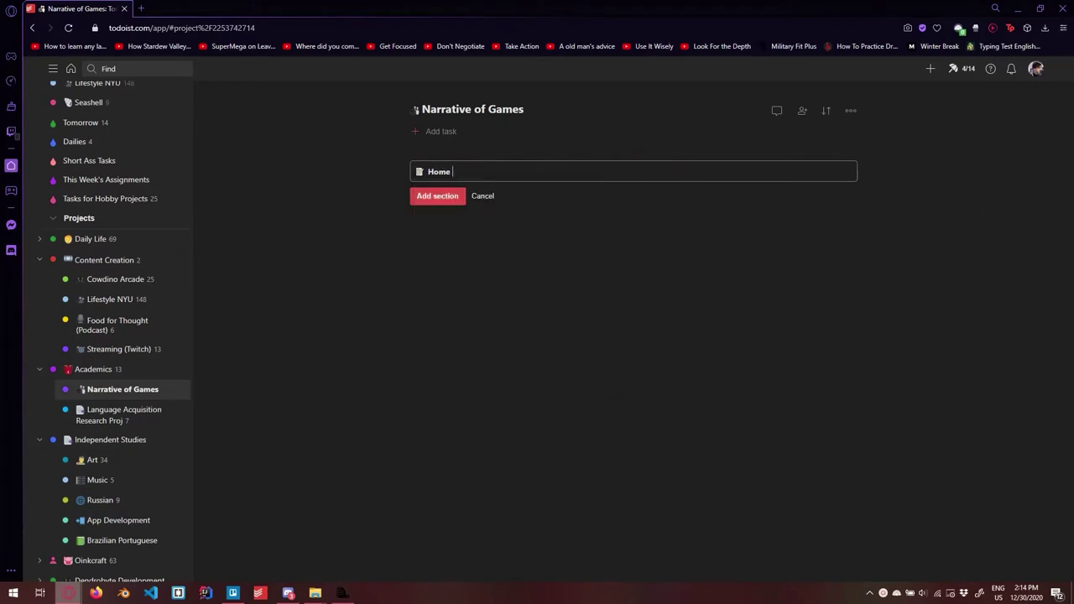
text(work Assignments)
key(Return)
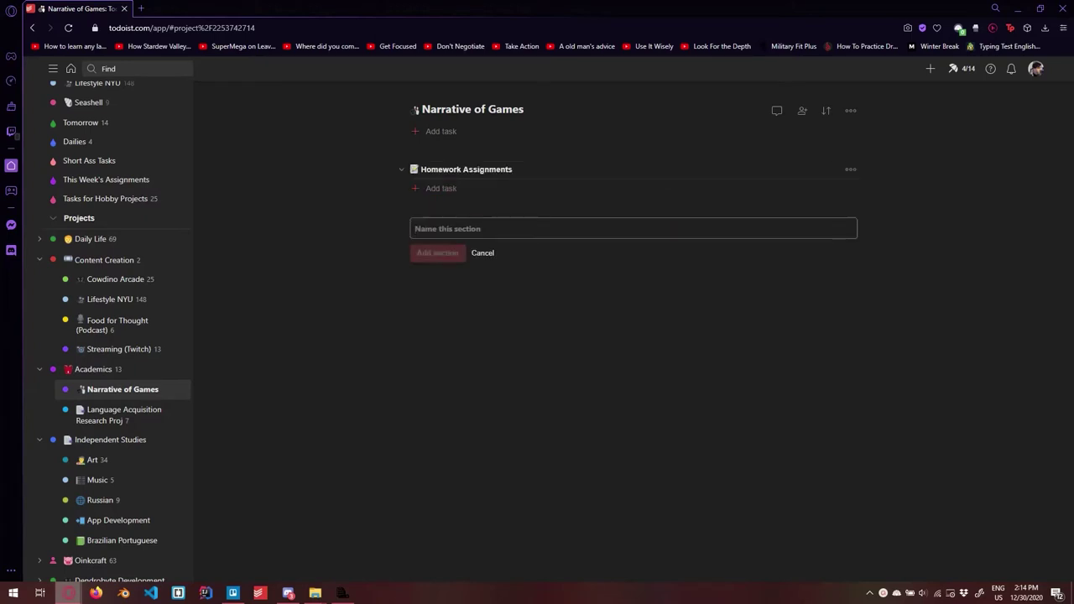
Step: Add a "Quizzes and Tests" section with an alarm clock emoji below Homework Assignments
key(super+period)
text(clock)
key(Right)
key(Return)
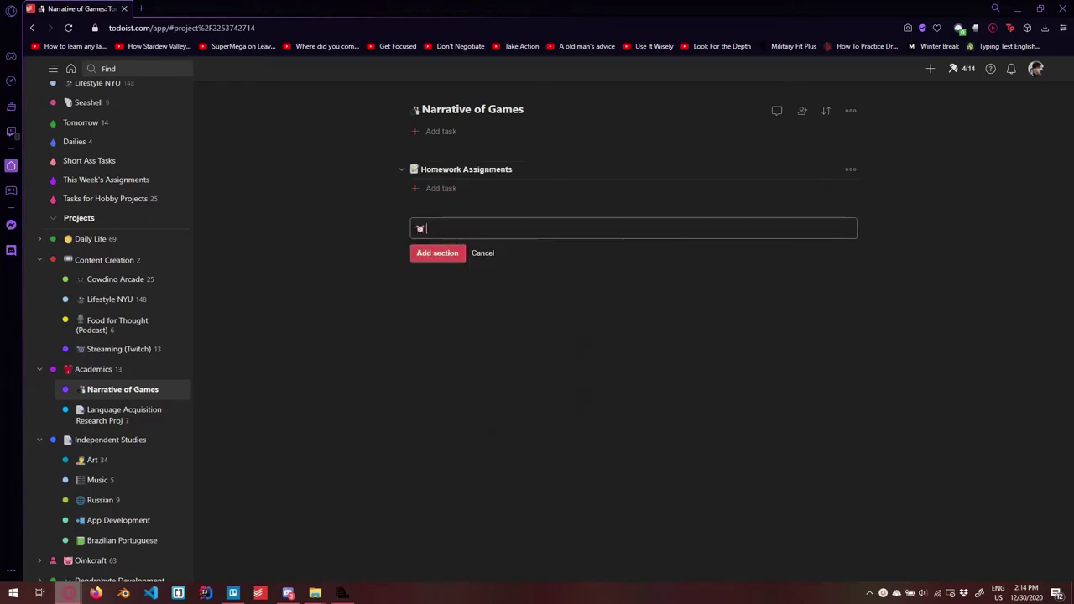
text(Quizzes and Tests)
key(Return)
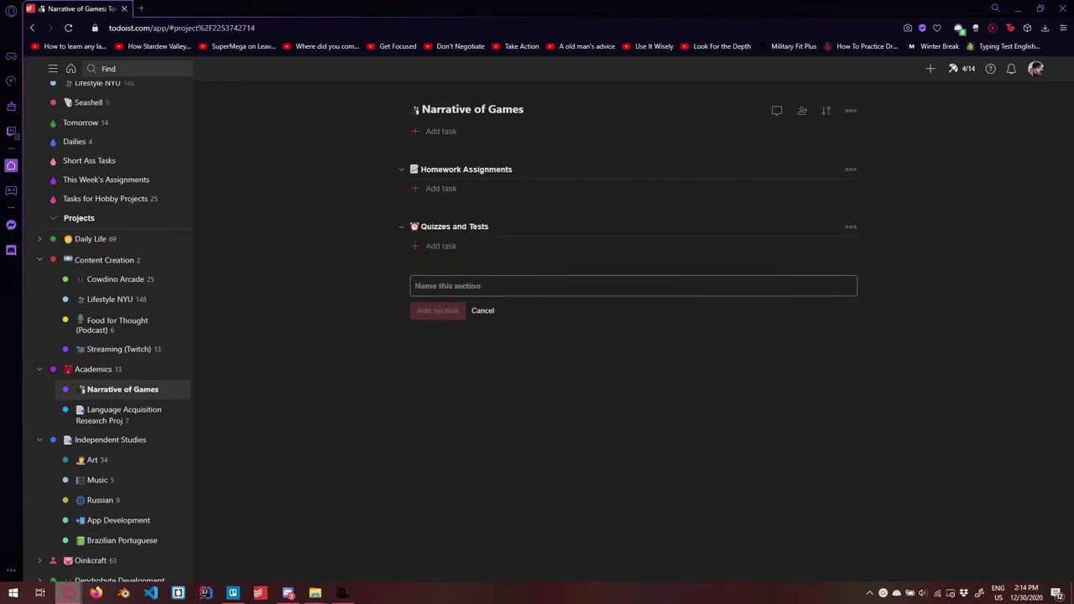
Step: Add a "Project Work" section with a microscope emoji below Quizzes and Tests
key(super+period)
text(mel)
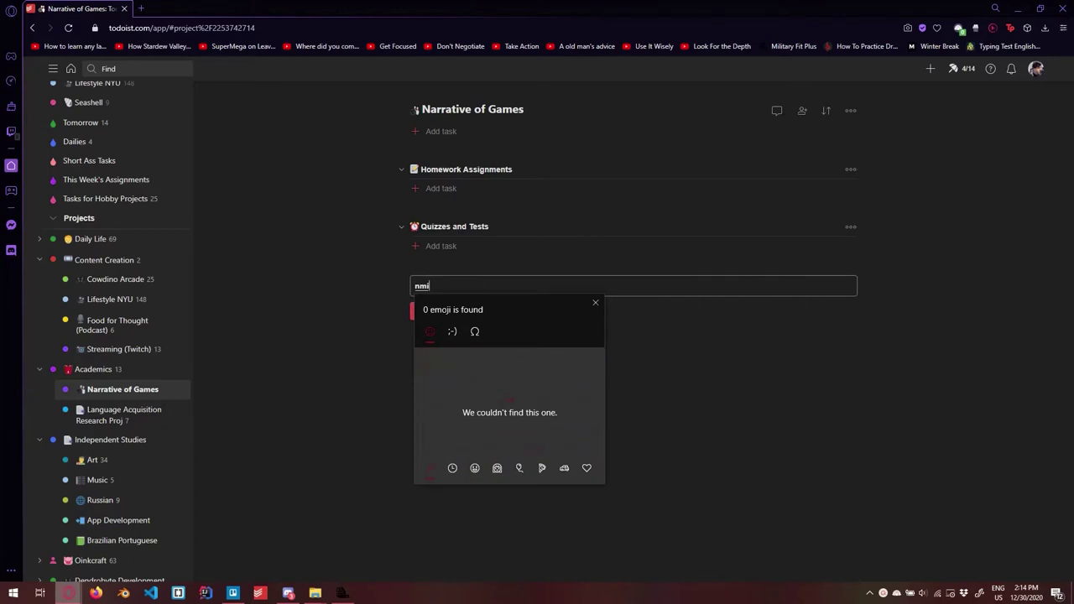
key(BackSpace)
key(BackSpace)
text(icros)
key(Right)
key(Right)
key(Right)
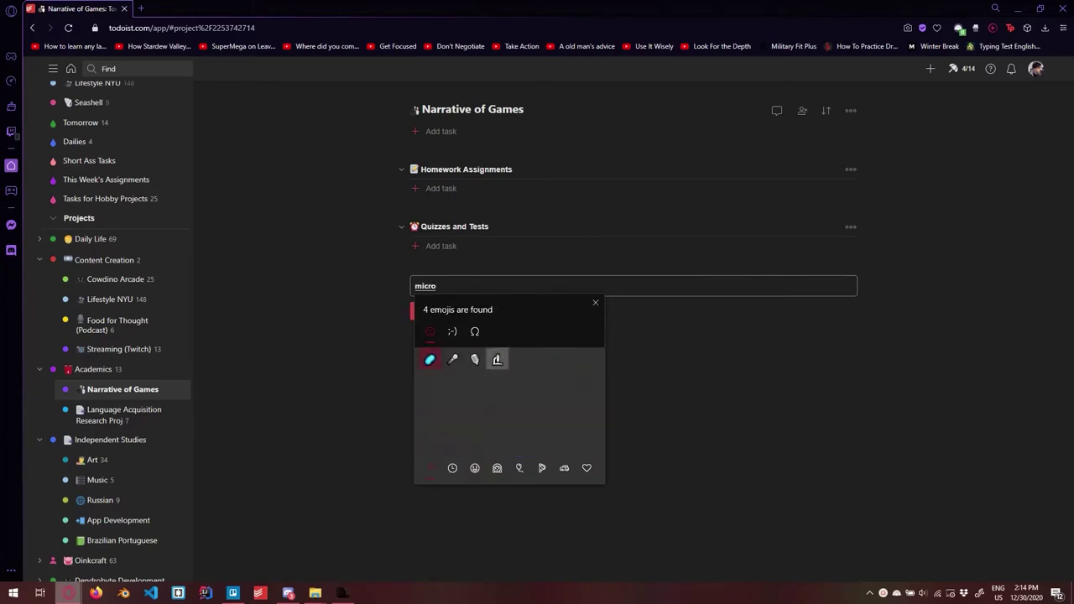
key(Return)
text(Projec)
text(t Work)
key(BackSpace)
key(BackSpace)
key(BackSpace)
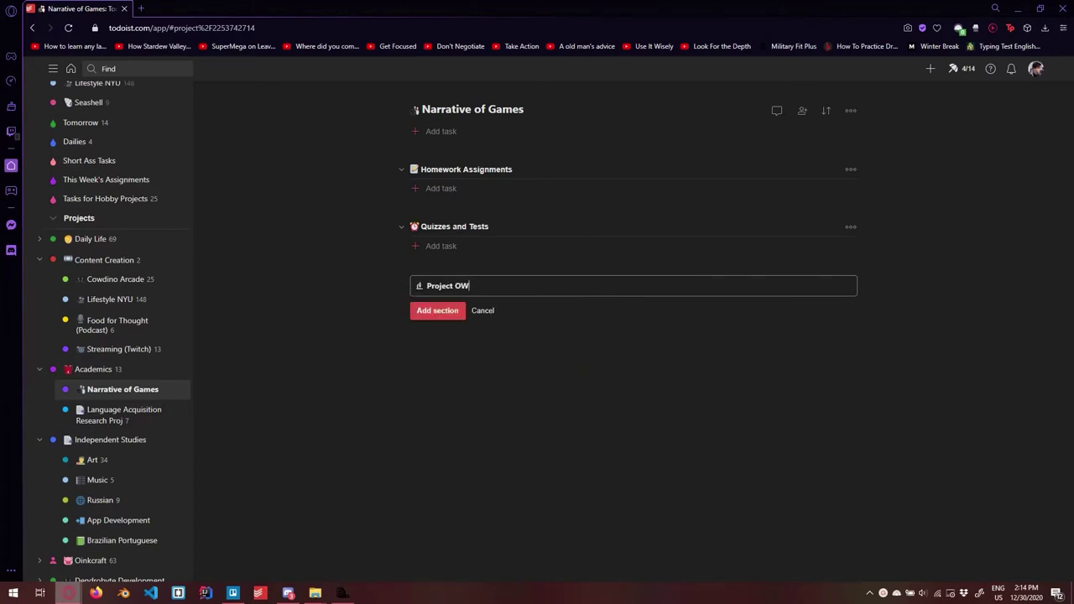
text(ork)
key(Return)
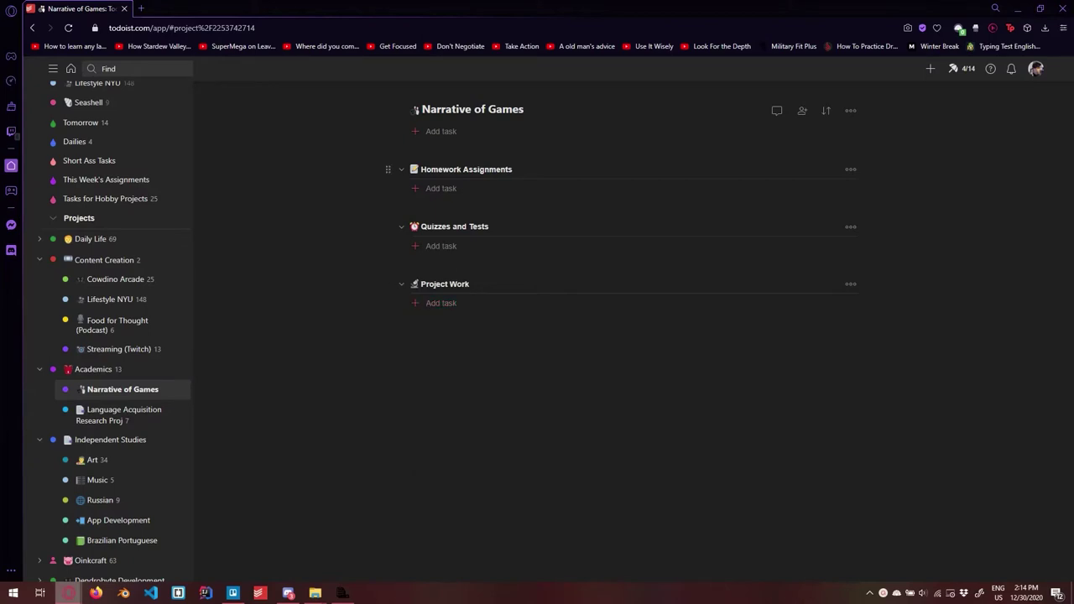
Step: View the Narrative of Games project as a board, and return it to the list layout
click(850, 110)
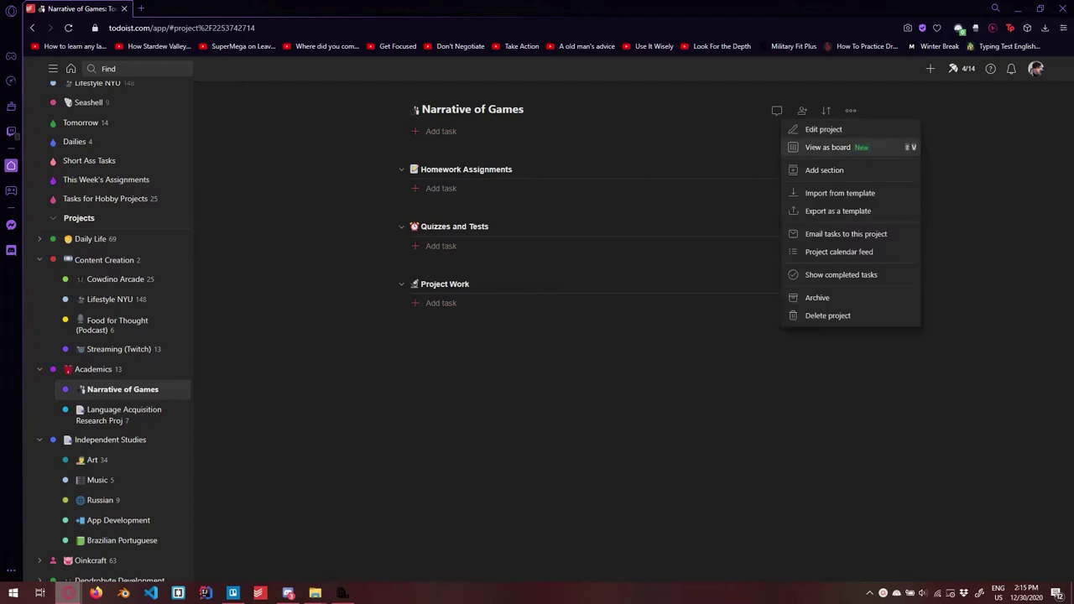
click(819, 146)
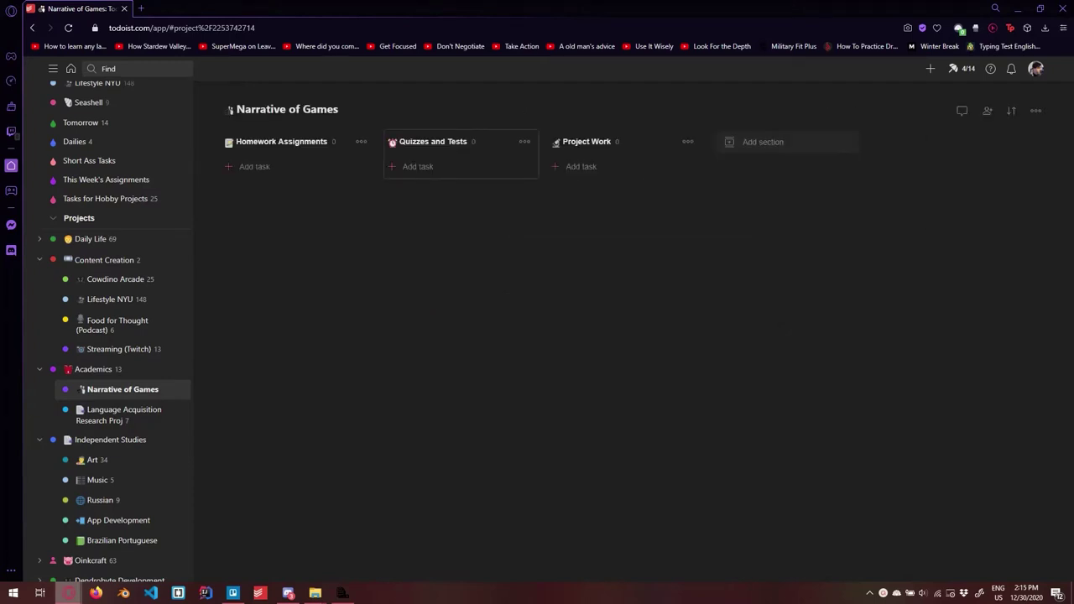
click(1036, 110)
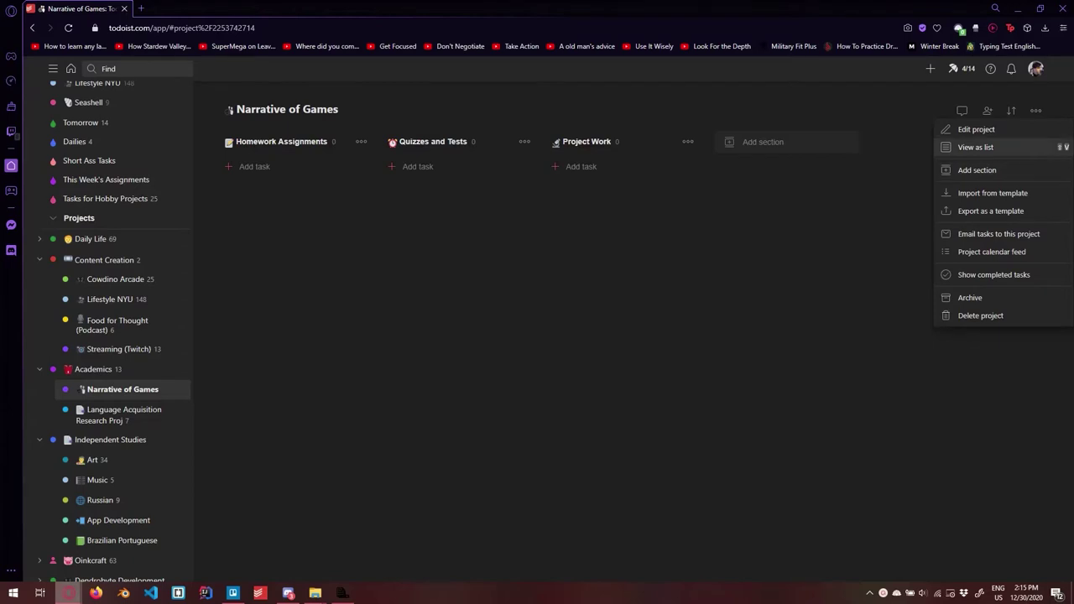
click(974, 147)
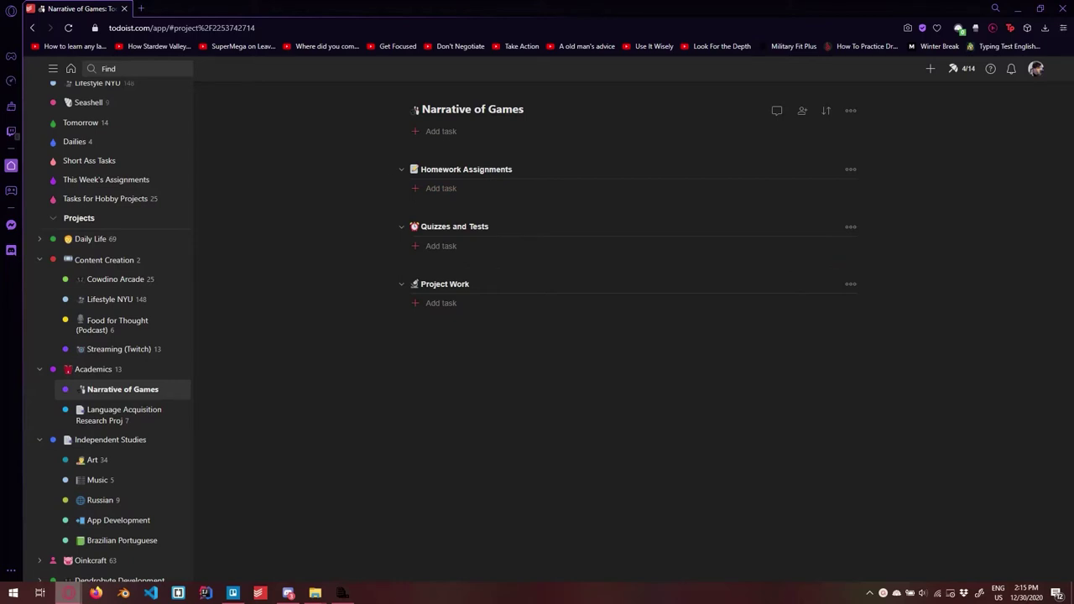
Step: Look at the Inbox and open the Today task list
scroll(109, 336, up, 3)
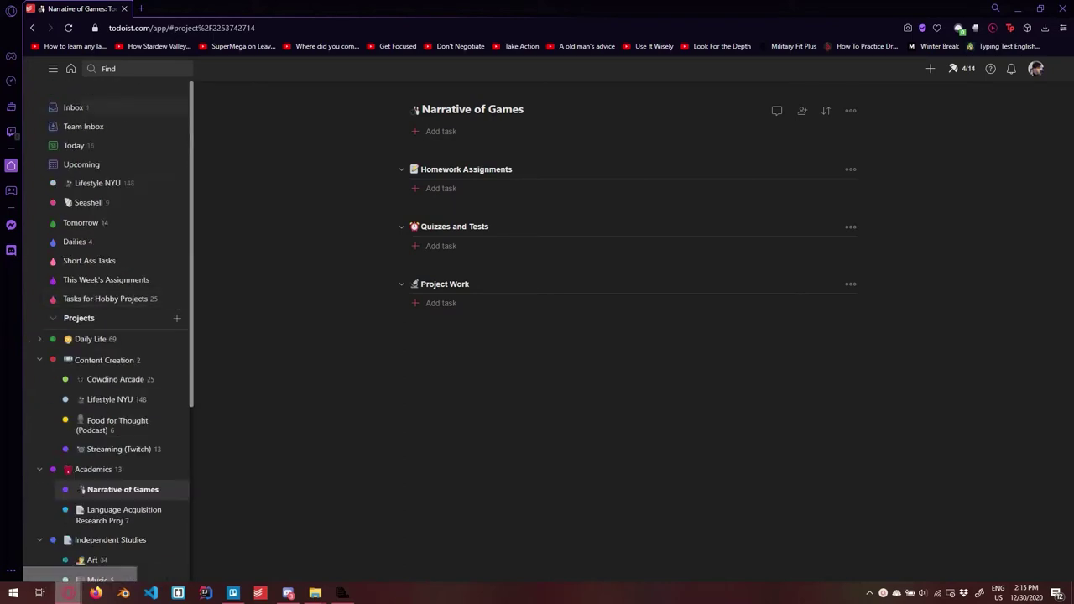
click(74, 108)
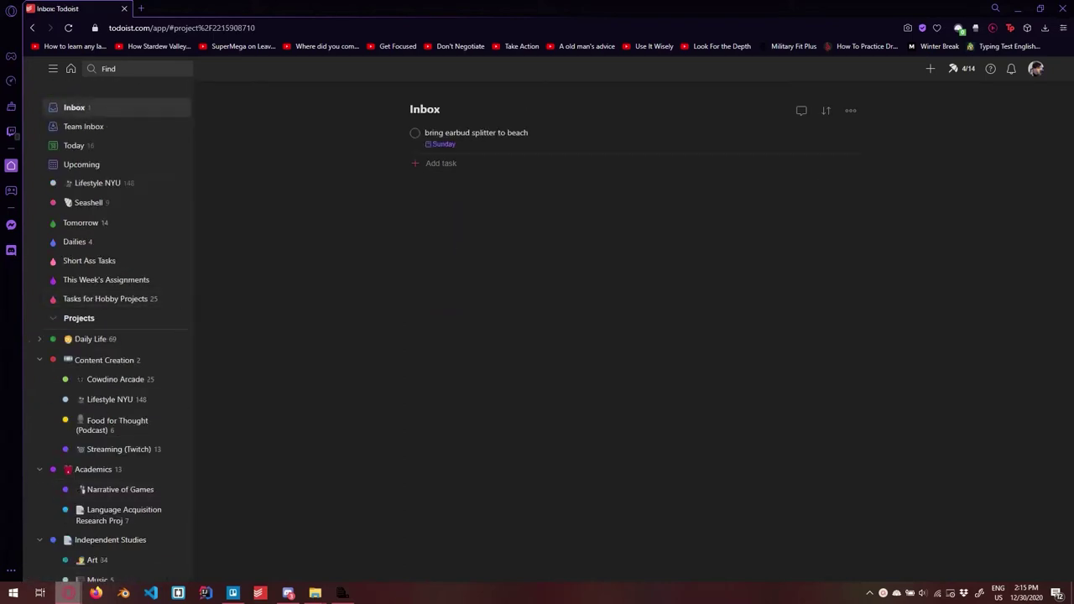
click(74, 145)
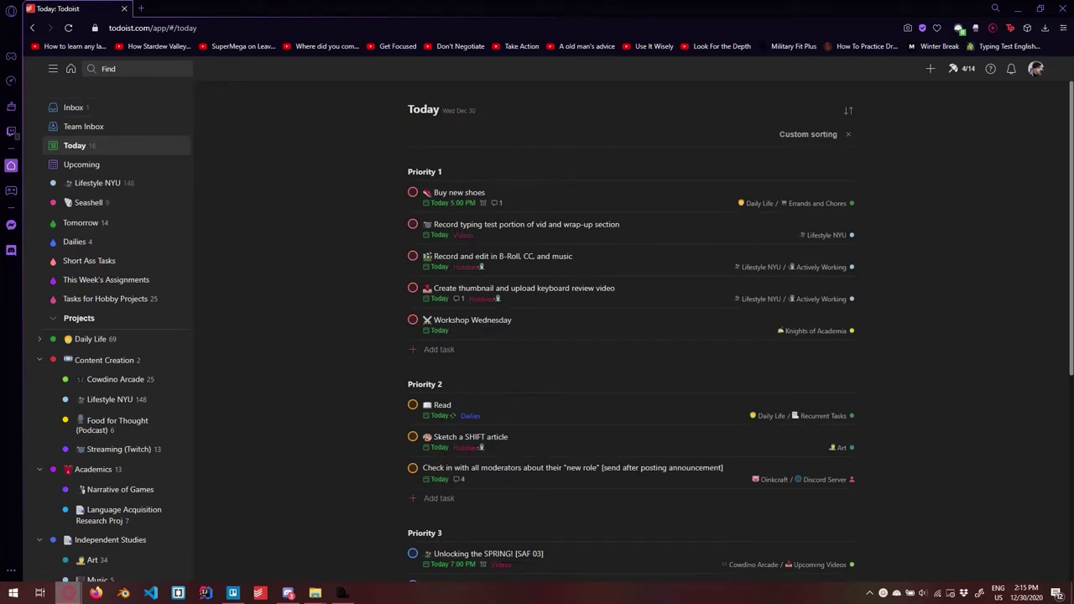
Step: Draft a quick-add task named "First Quarter Project" with a page emoji, keeping "First Quarter" as plain text instead of a date
key(q)
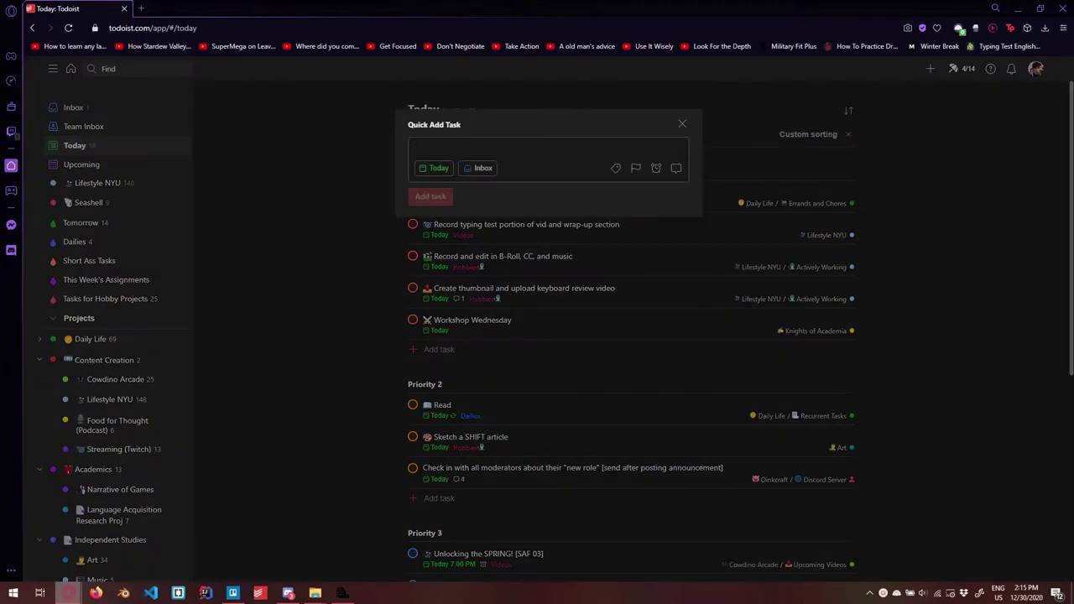
key(super+period)
text(paper)
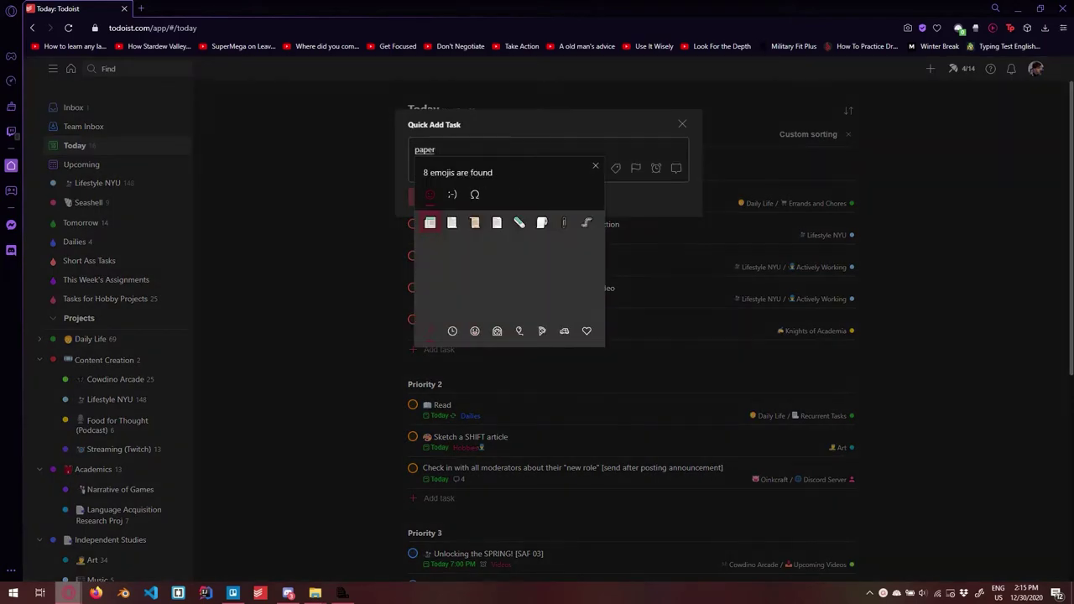
click(497, 222)
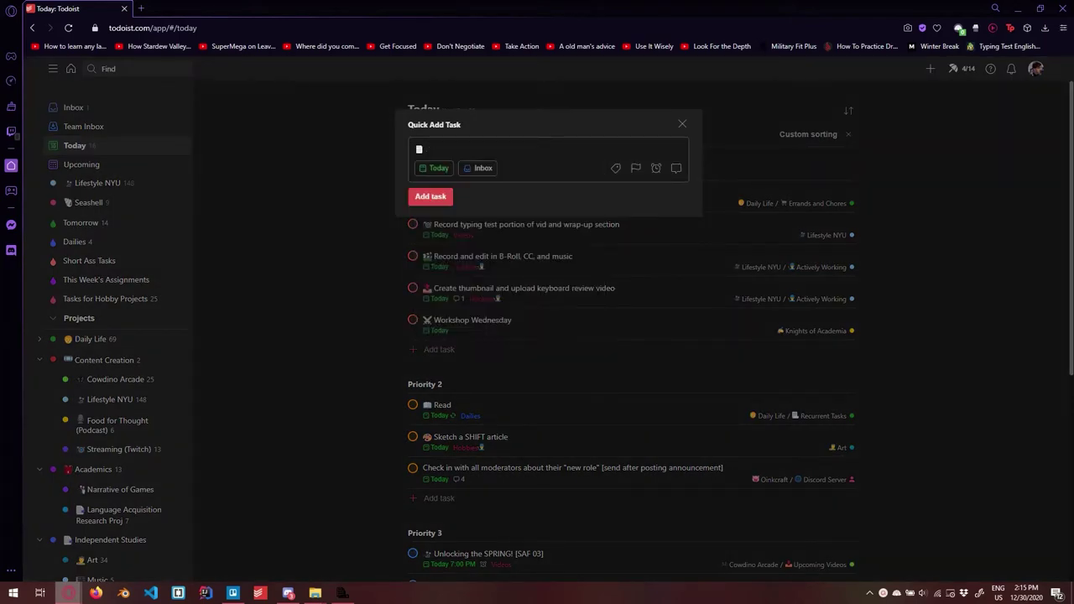
text(First Quarter Projec)
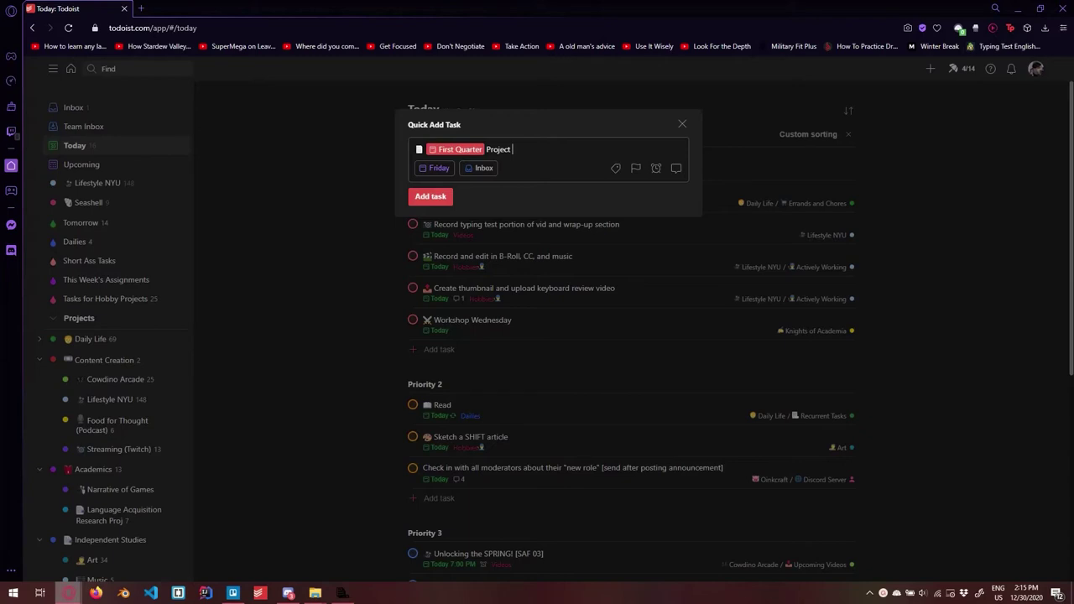
text(t)
click(443, 150)
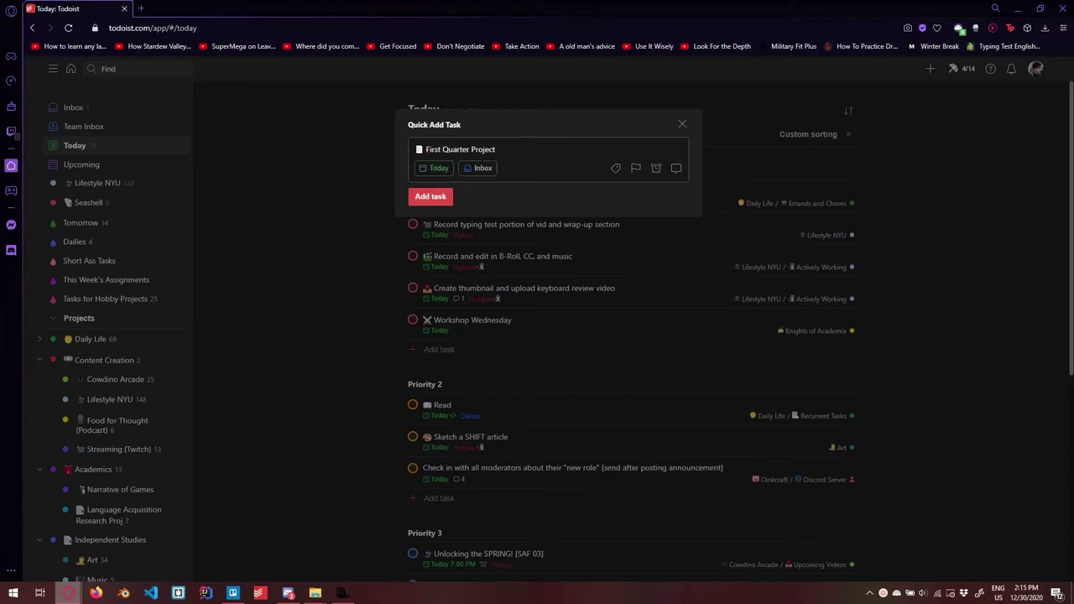
Step: Search the draft task's project and section suggestions for "projec" and "idea", clearing each search term
text(#)
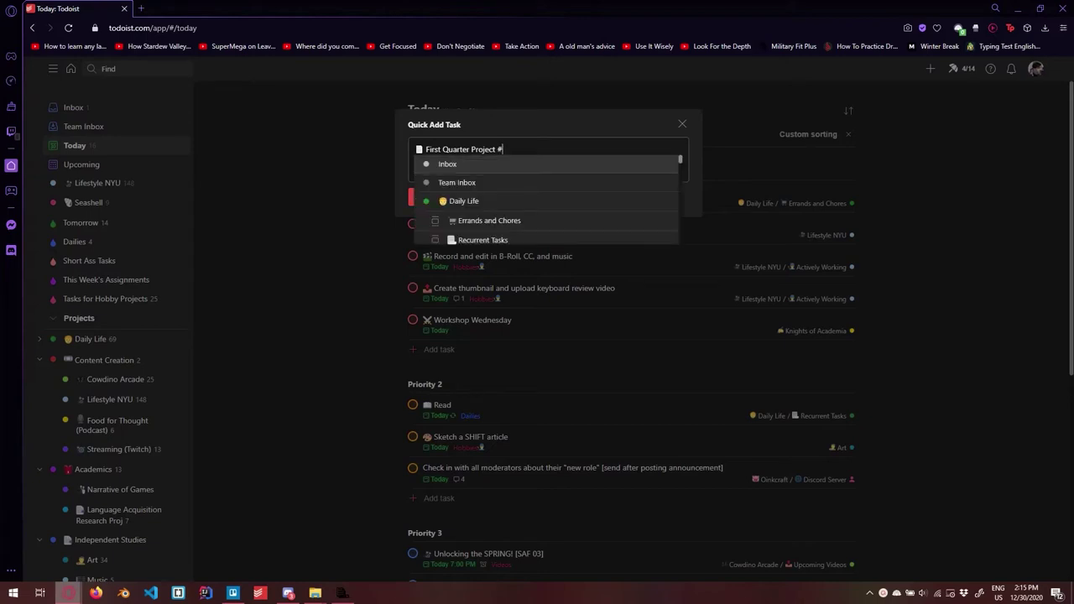
text(projec)
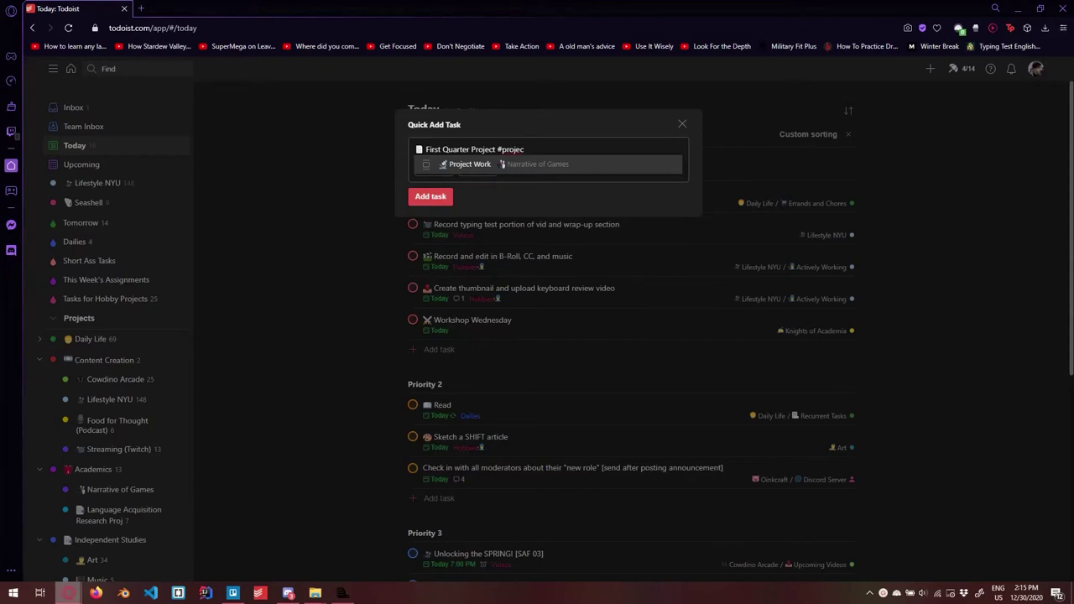
key(BackSpace)
key(BackSpace)
key(BackSpace)
key(BackSpace)
key(BackSpace)
key(BackSpace)
text(idea)
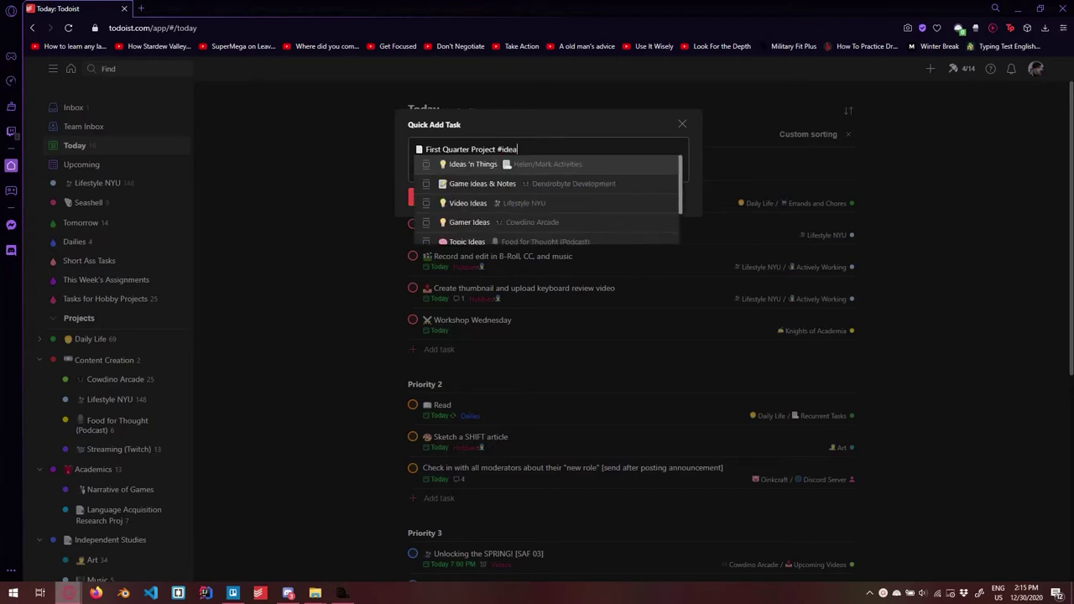
key(Down)
key(Down)
key(Down)
key(Down)
key(Down)
key(Down)
key(Down)
key(Down)
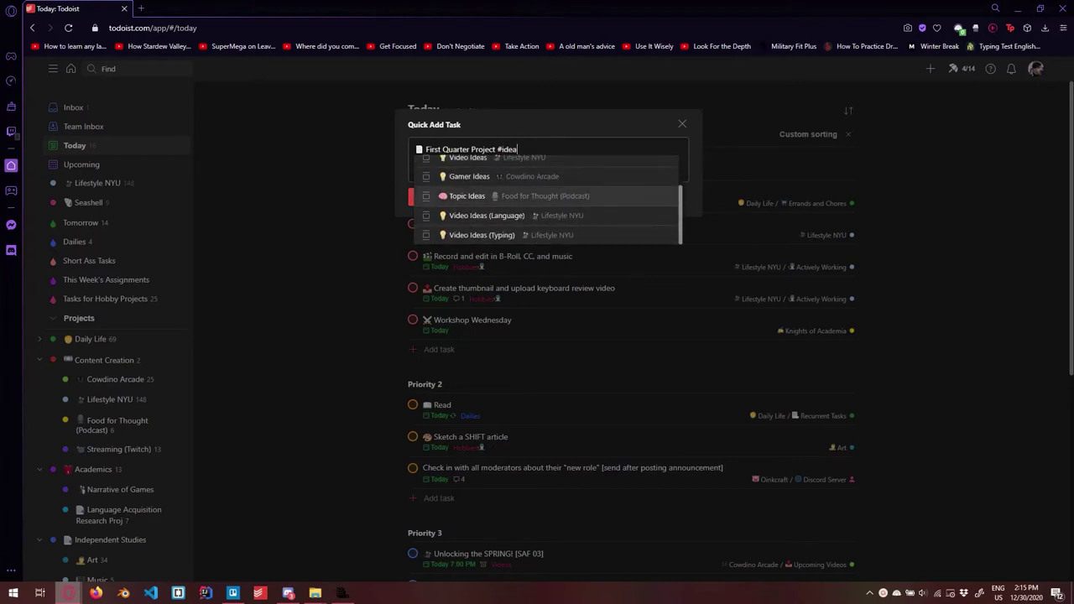
key(BackSpace)
key(BackSpace)
key(BackSpace)
key(BackSpace)
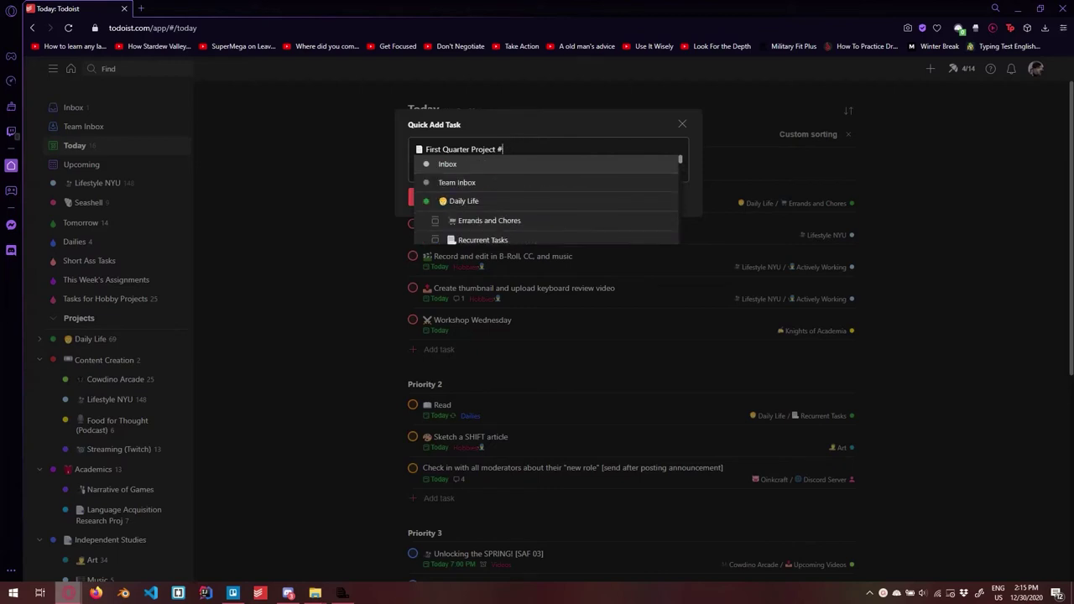
Step: Assign the draft task to Narrative of Games, try to choose one of its sections, and remove the assignment
text(nar)
key(Return)
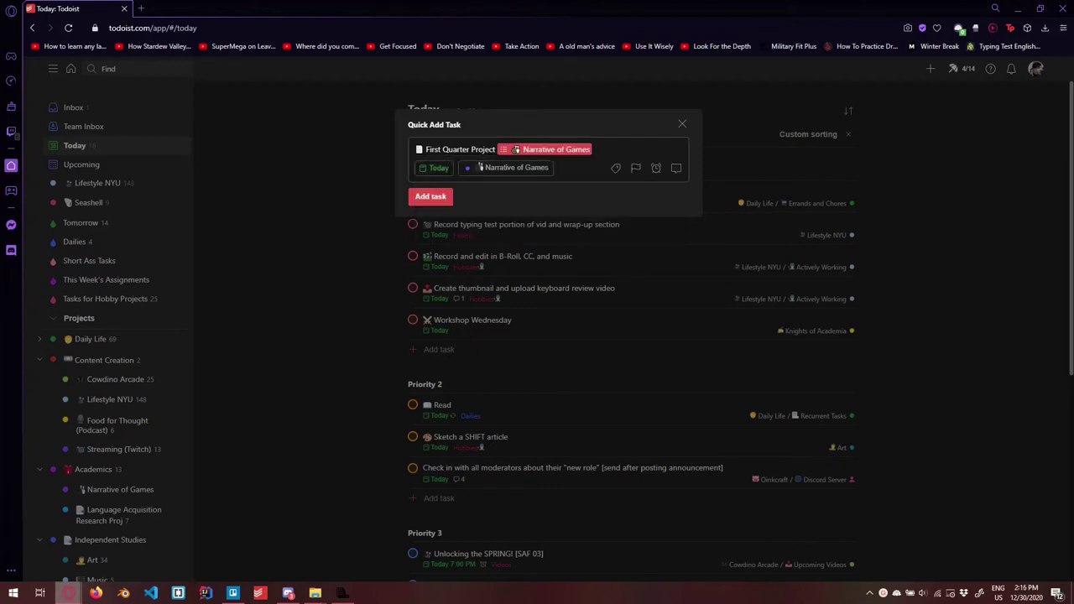
text(/)
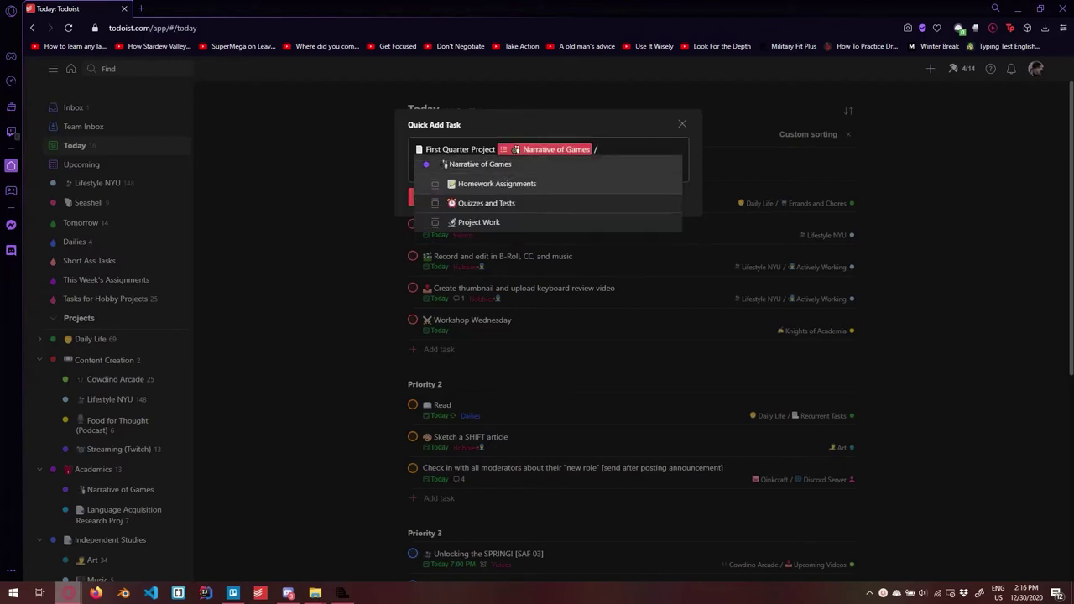
key(Down)
key(Down)
key(Down)
key(Up)
key(Up)
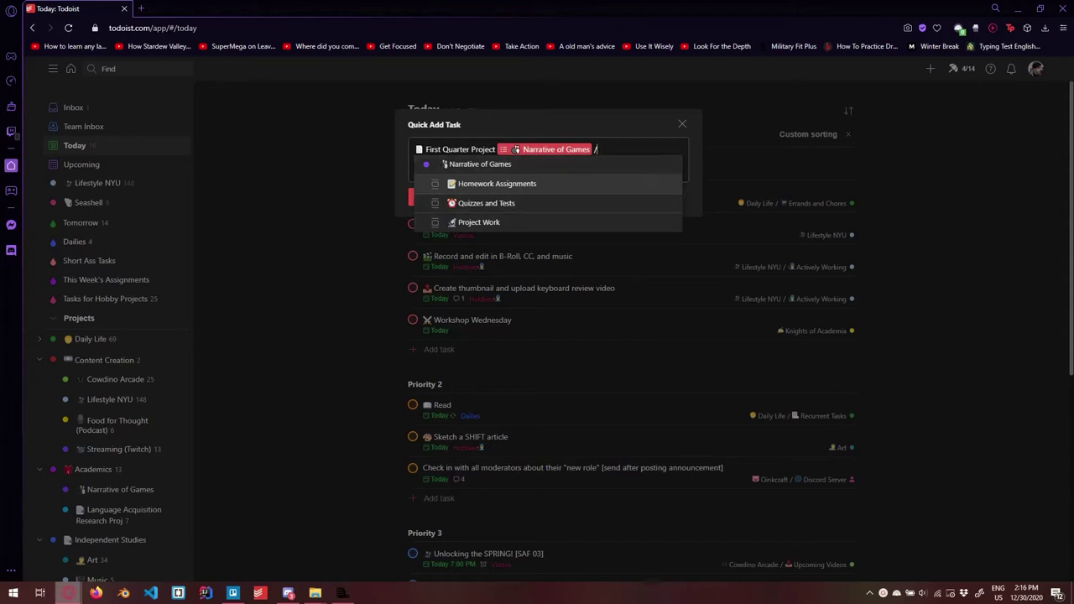
key(Up)
key(Return)
key(ctrl+shift+Left)
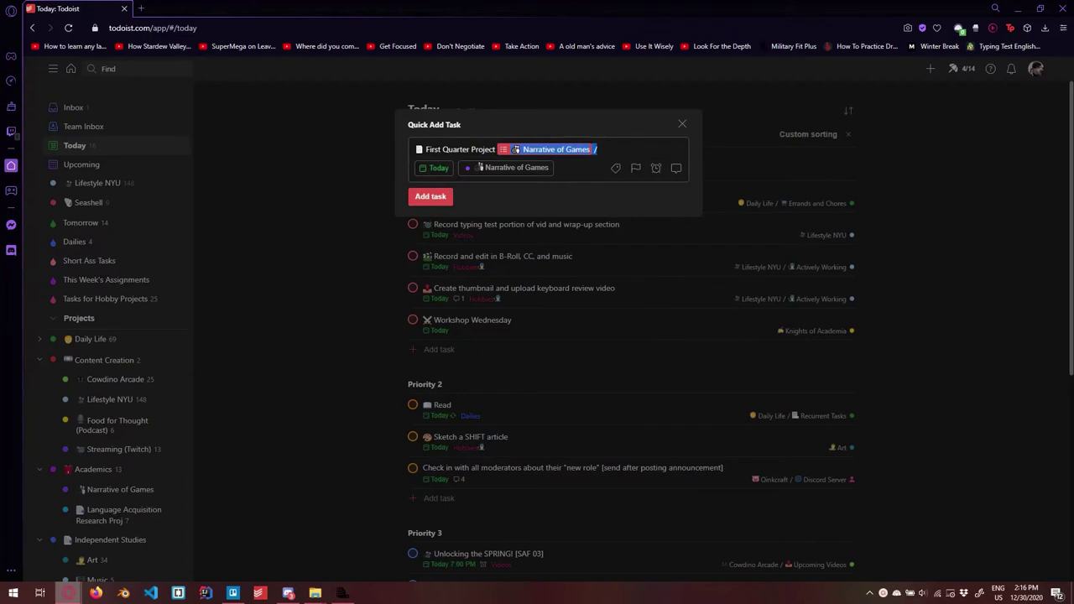
key(BackSpace)
key(BackSpace)
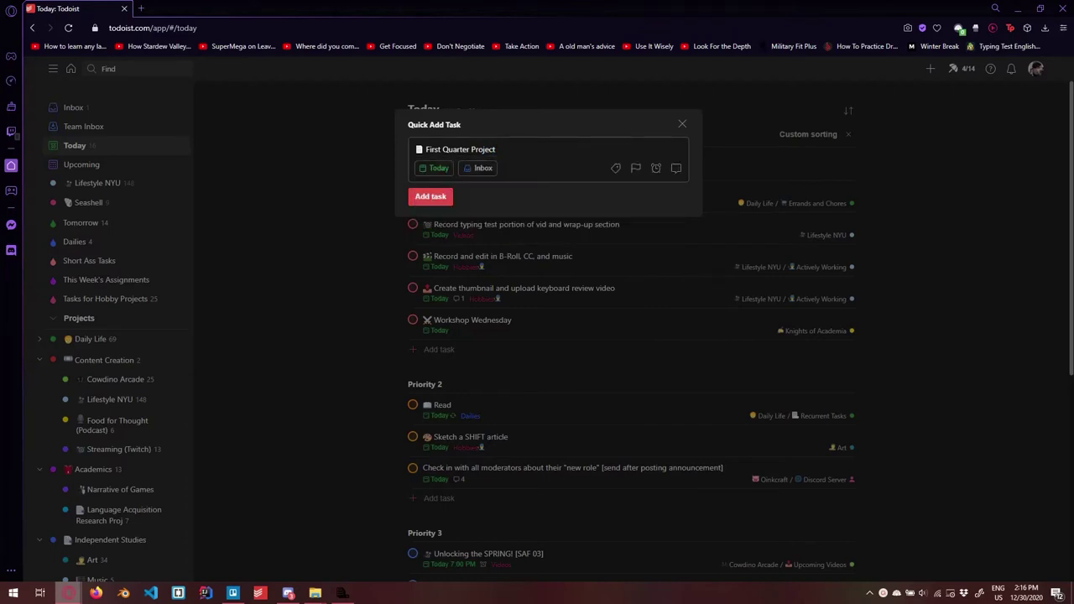
Step: Retry assigning the draft task to Narrative of Games with a section, and clear the project tag again
text(#Nar)
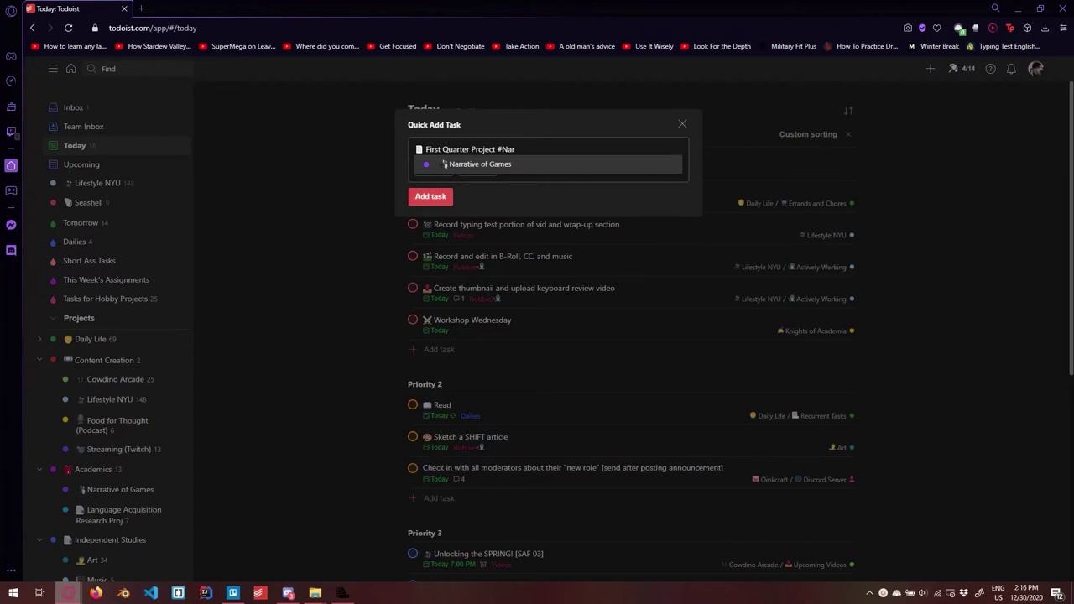
key(Return)
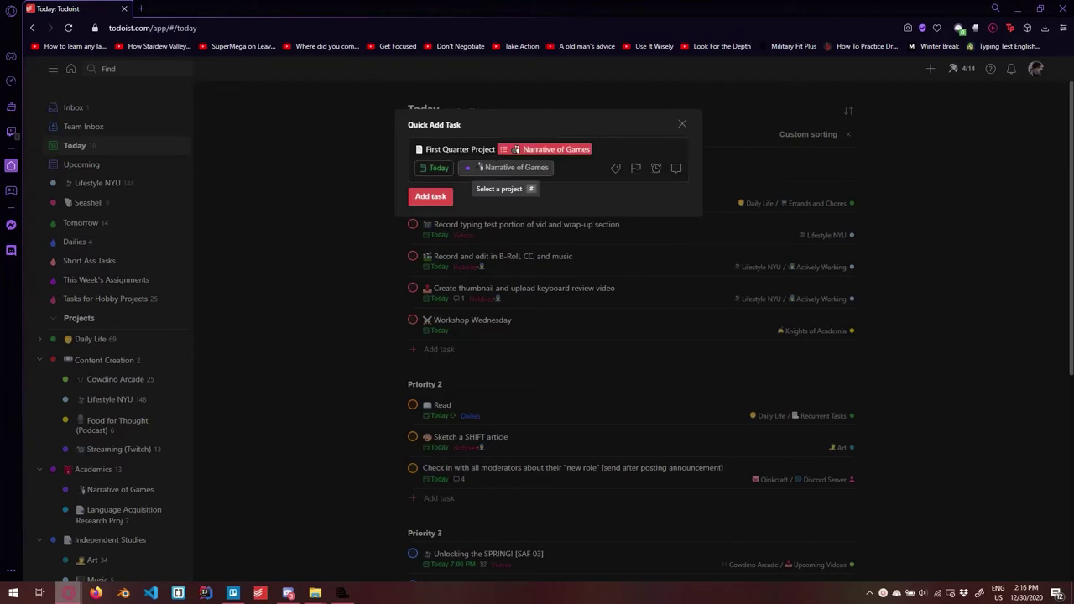
key(BackSpace)
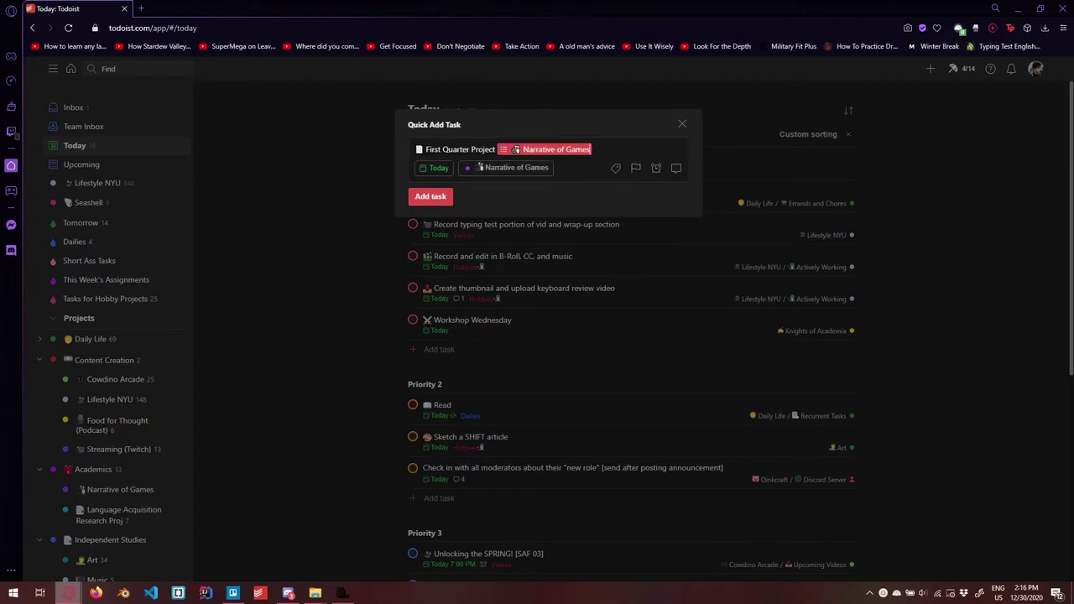
text(/)
key(BackSpace)
key(BackSpace)
key(BackSpace)
key(BackSpace)
key(BackSpace)
key(BackSpace)
key(BackSpace)
key(BackSpace)
key(BackSpace)
key(BackSpace)
key(BackSpace)
key(BackSpace)
key(BackSpace)
key(BackSpace)
key(BackSpace)
key(BackSpace)
key(BackSpace)
key(BackSpace)
key(BackSpace)
key(BackSpace)
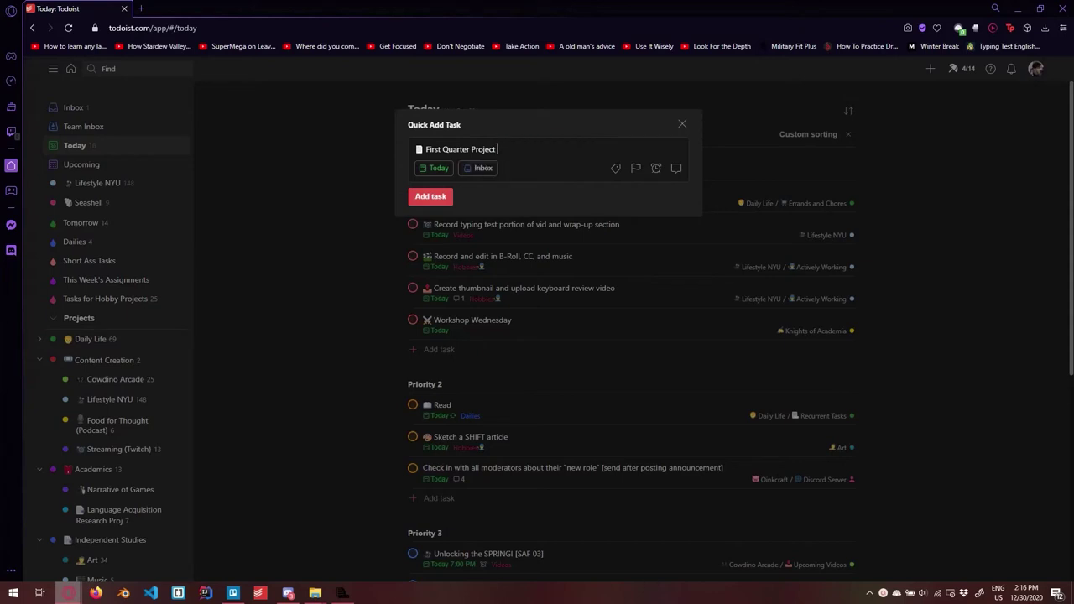
Step: Try re-entering the Narrative of Games project tag, and discard the draft task
text(#nar)
key(BackSpace)
key(BackSpace)
key(BackSpace)
text(Narra)
key(BackSpace)
key(BackSpace)
key(BackSpace)
key(BackSpace)
key(BackSpace)
key(BackSpace)
text(N)
key(BackSpace)
text(#narra)
key(Escape)
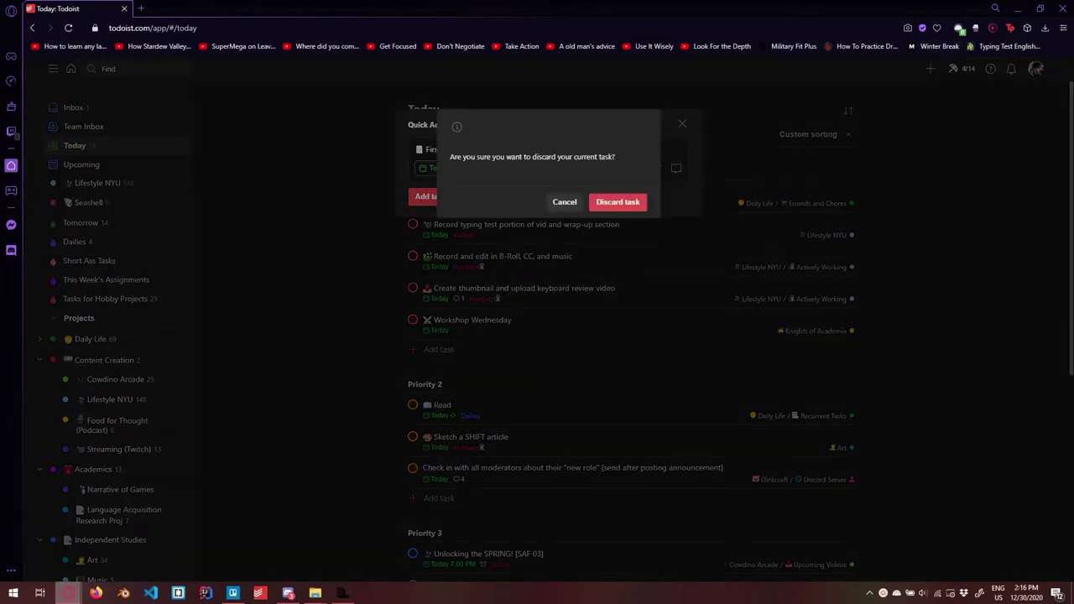
key(Return)
Step: Draft a new quick-add task named "First quarter project" with a page emoji, keeping "First quarter" as plain text instead of a date
click(930, 68)
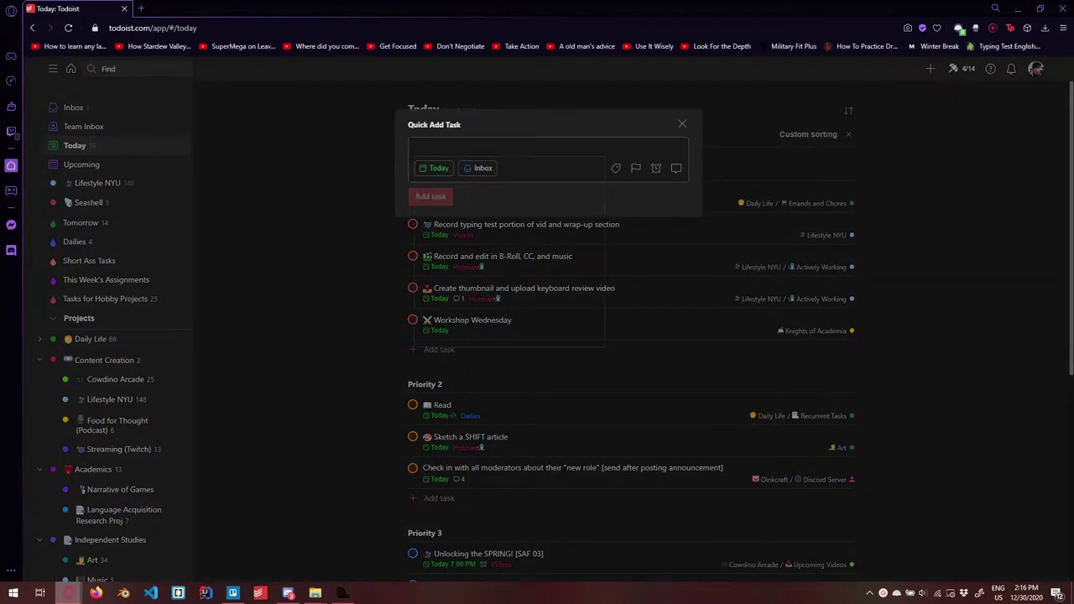
key(super+period)
text(paspe)
key(BackSpace)
text(per)
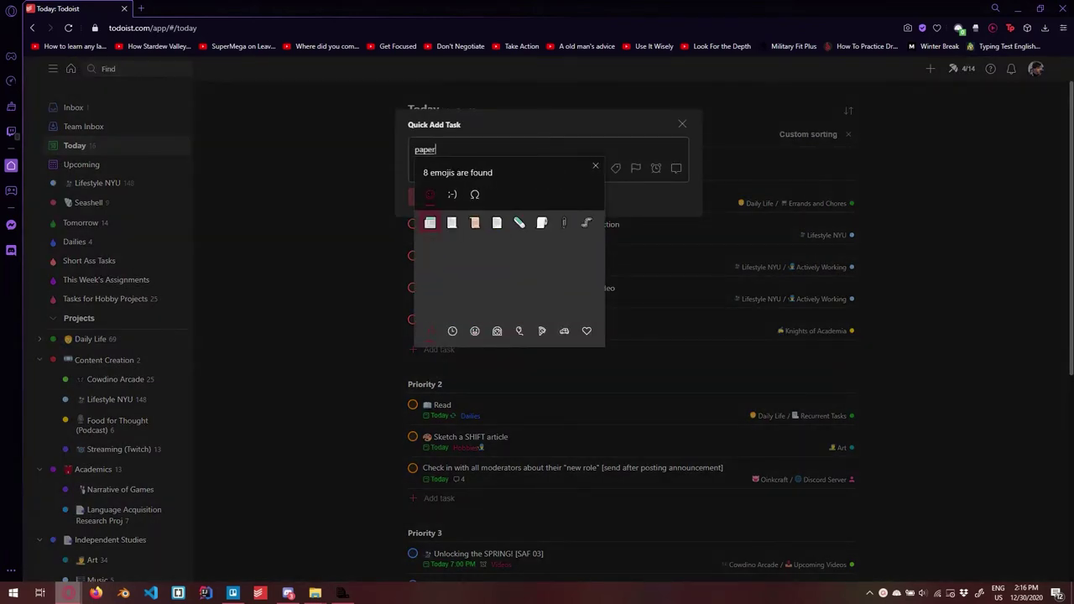
key(Return)
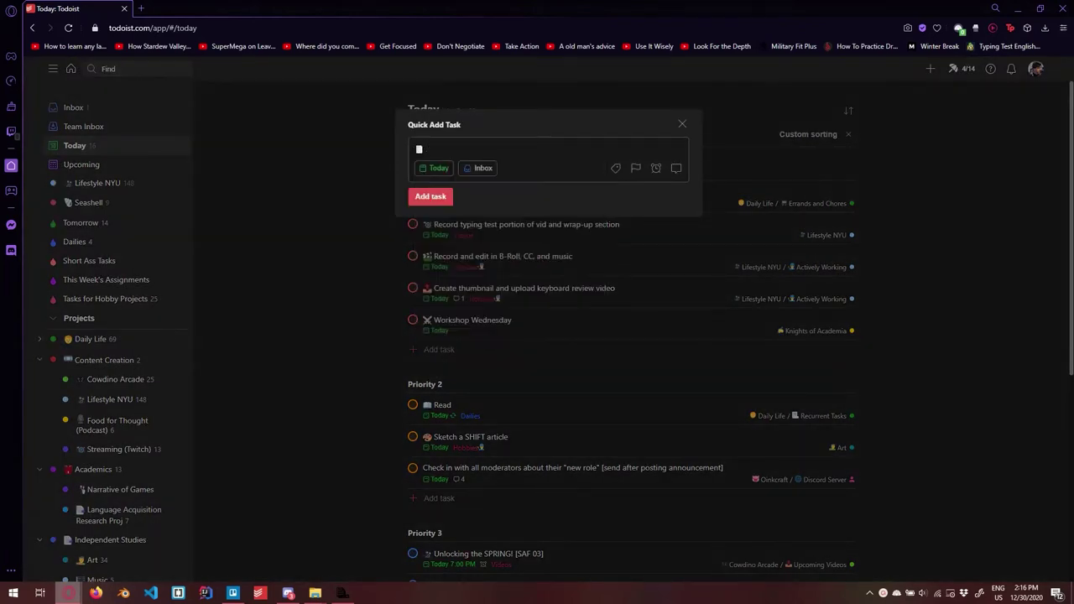
text(First quarter proejct)
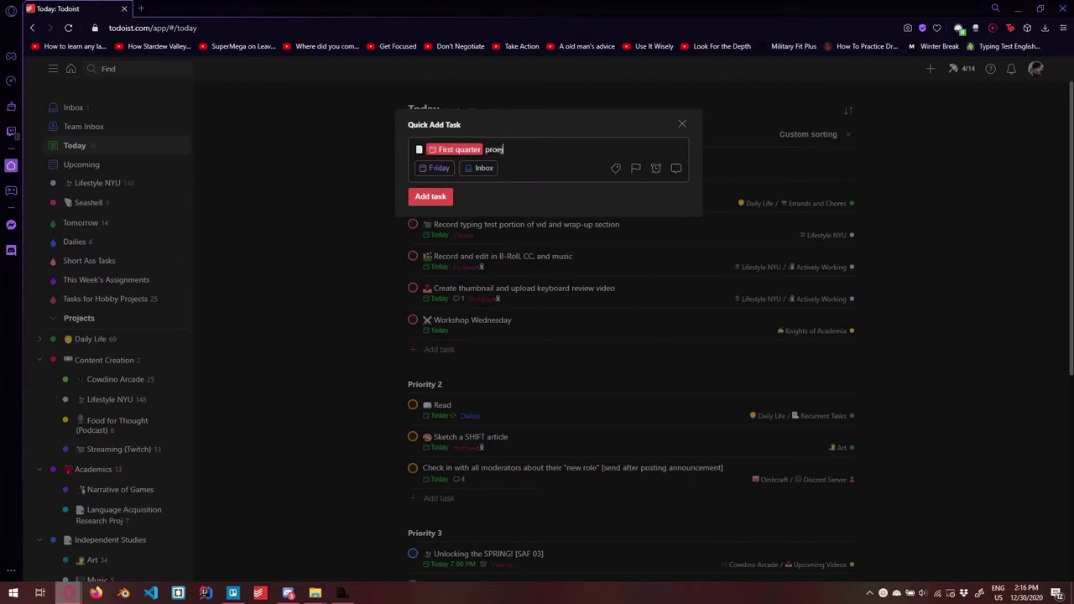
key(BackSpace)
key(BackSpace)
key(BackSpace)
key(BackSpace)
text(jec)
click(451, 149)
Step: Assign the draft to the Project Work section of Narrative of Games and add the task for today
text(t #narra)
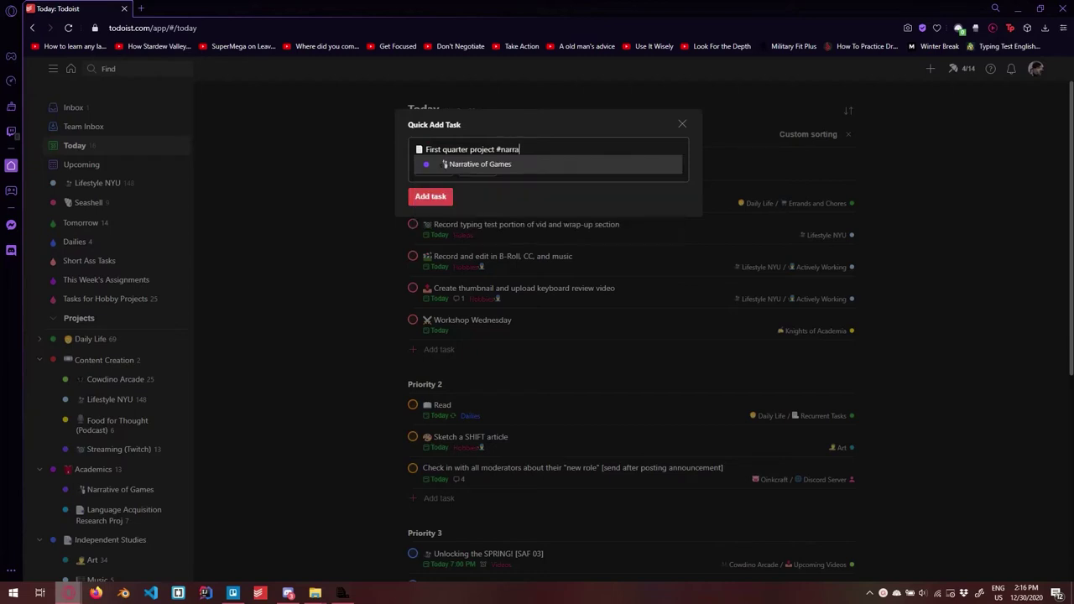
key(Return)
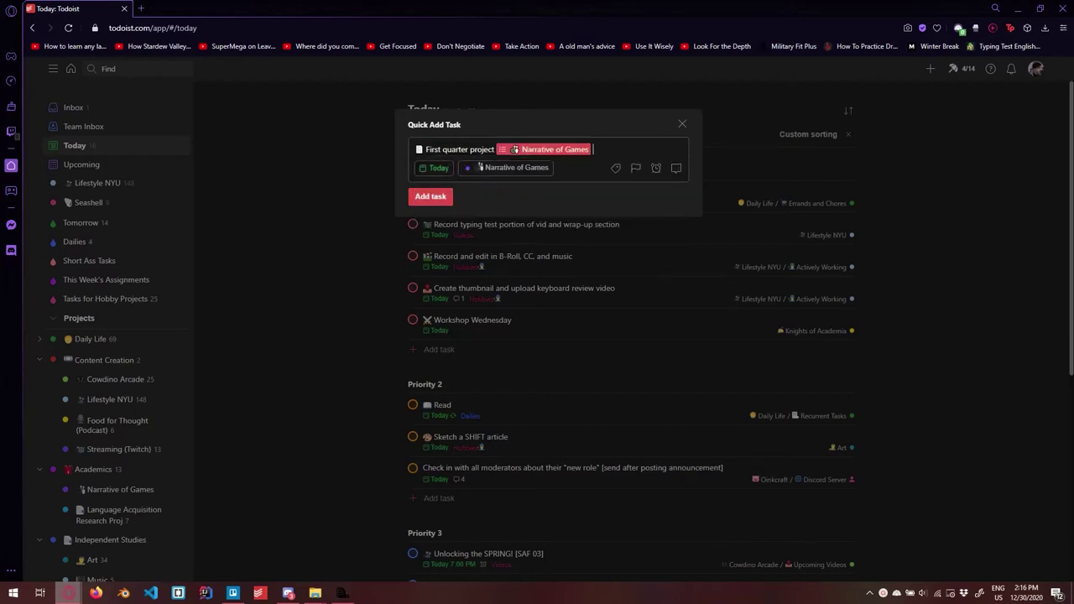
text(/)
key(Down)
key(Down)
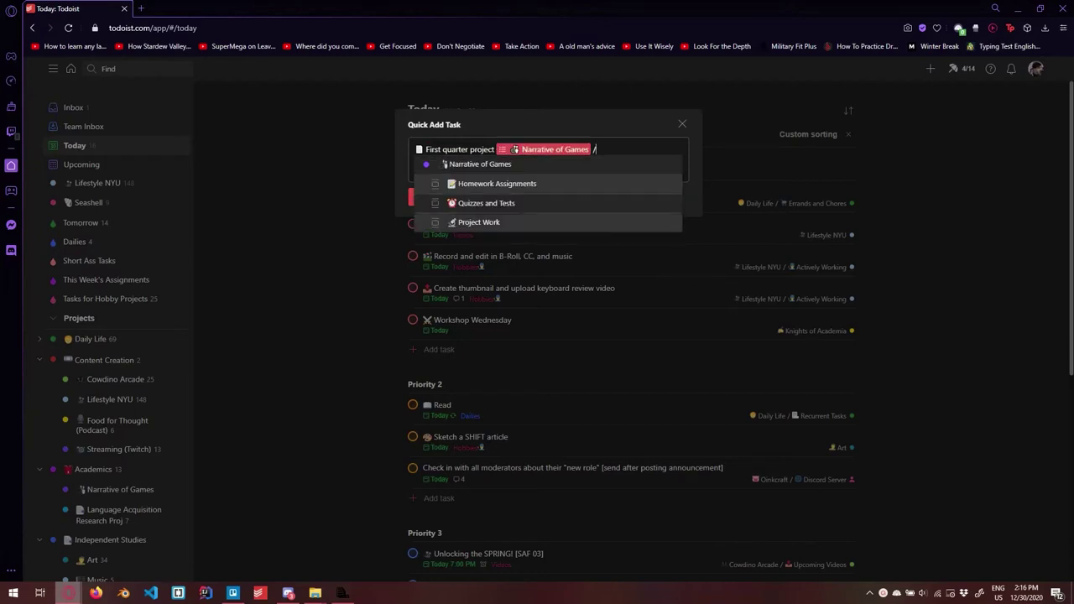
key(Return)
key(Return)
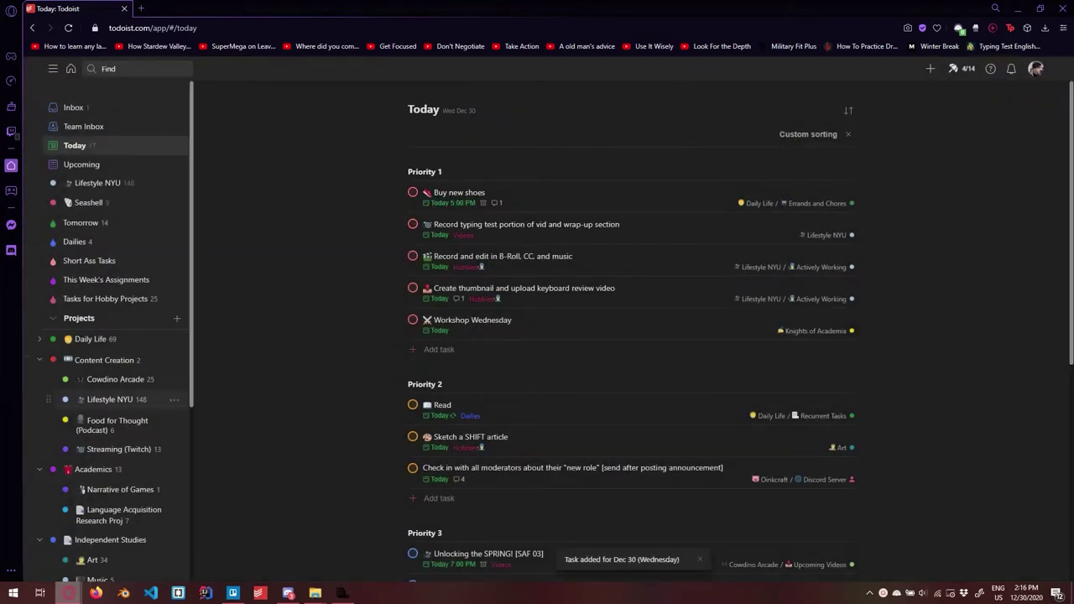
Step: Open the First quarter project task in the Project Work section of Narrative of Games
scroll(126, 319, down, 3)
click(122, 265)
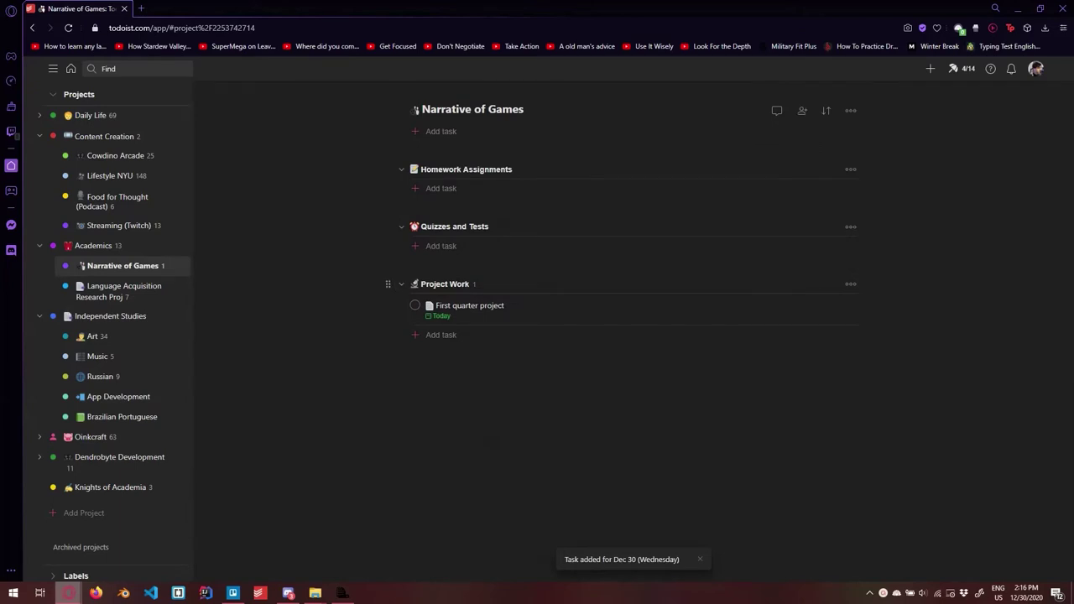
click(471, 306)
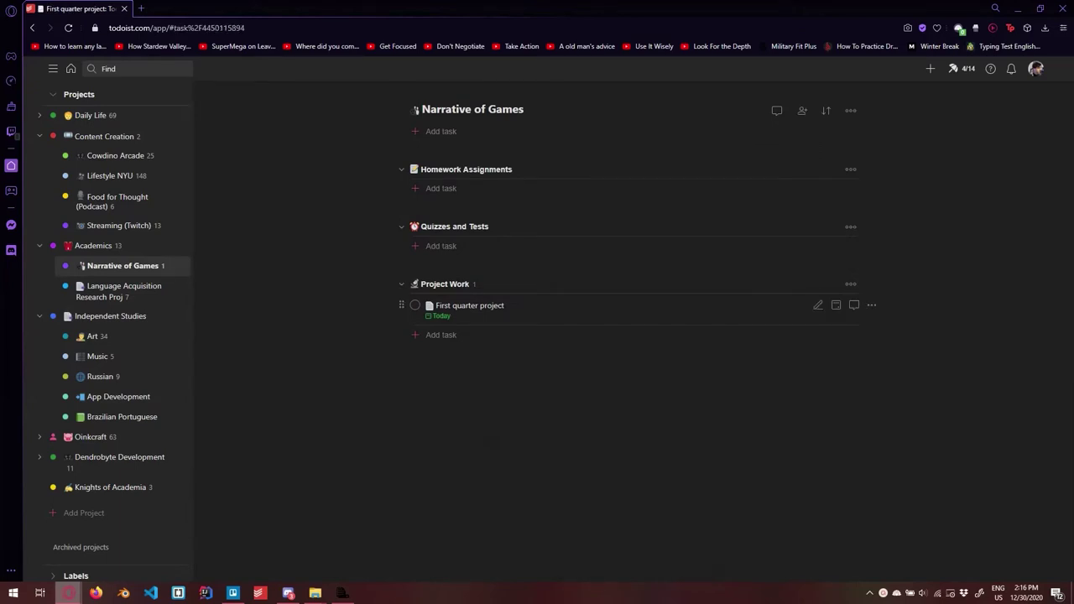
click(836, 306)
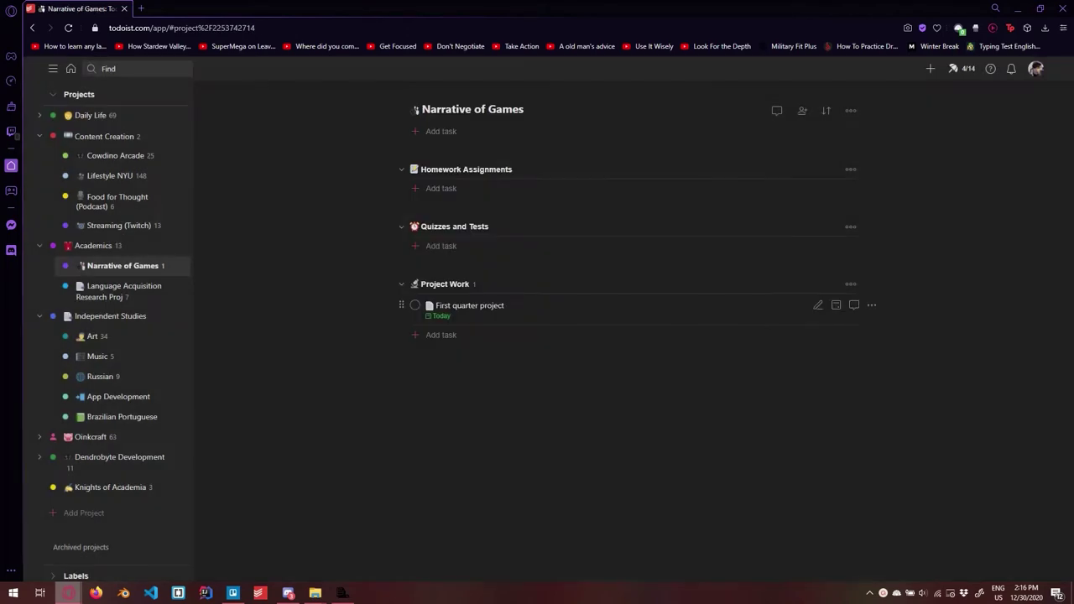
click(470, 305)
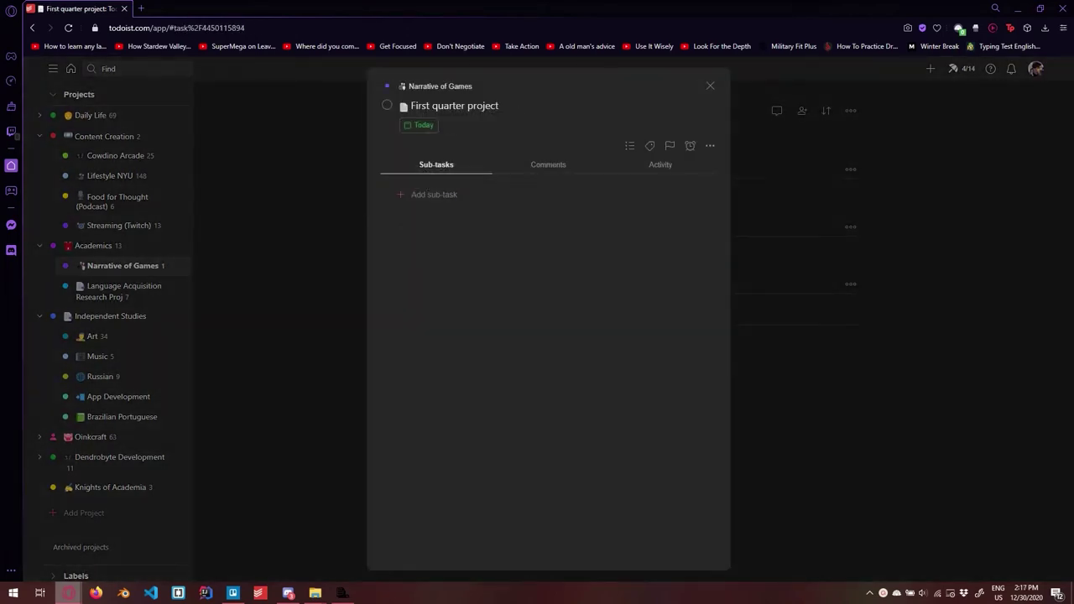
Step: Add the sub-tasks "Write up a plan", "Contact teammates", "First draft" and "Rough draf" to First quarter project, and close the task
click(429, 194)
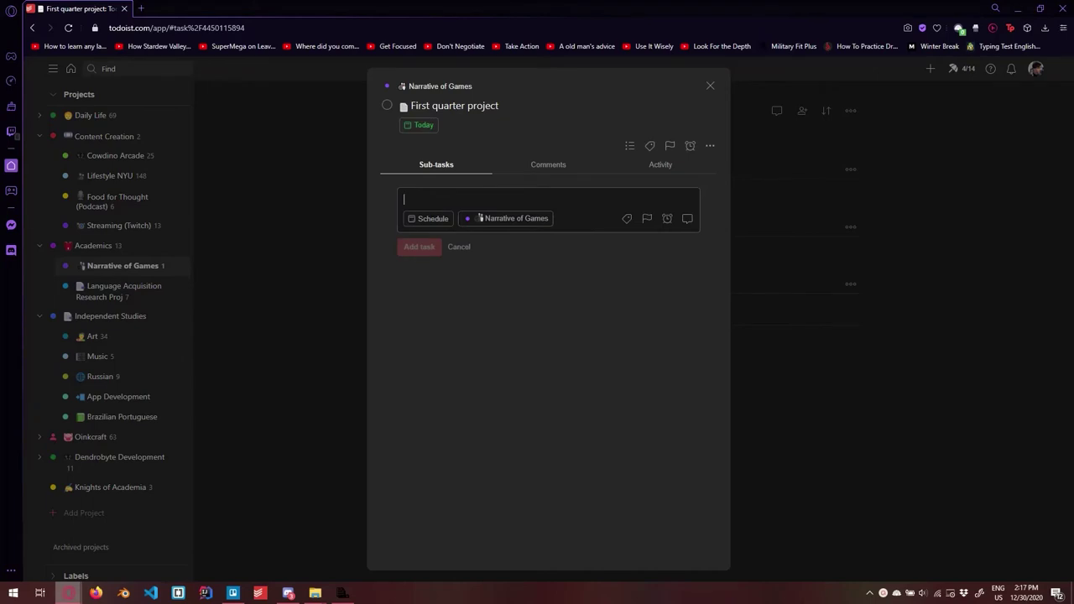
text(Write up a plan)
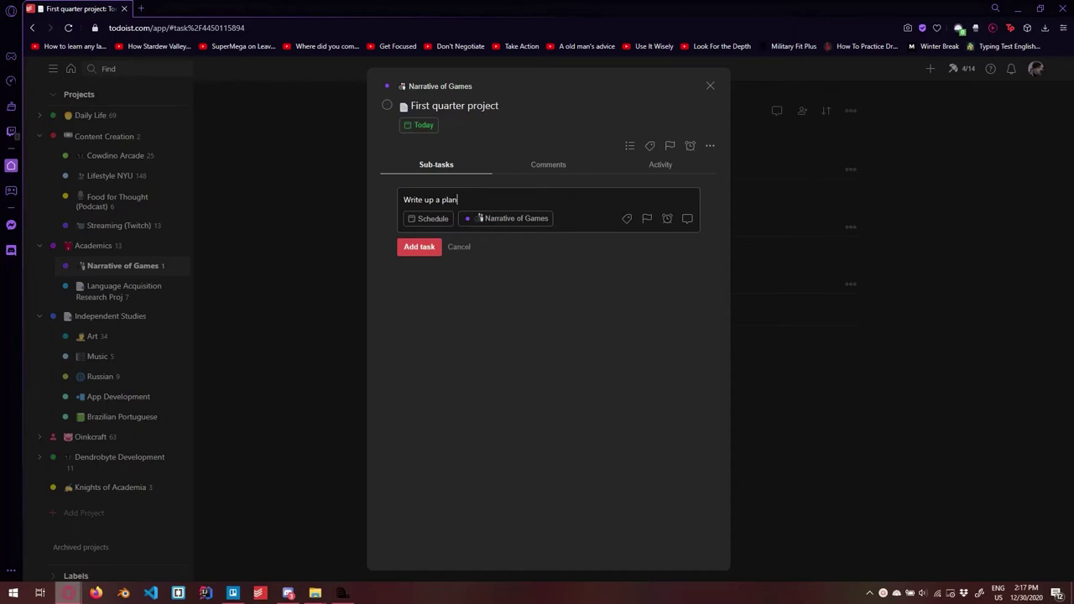
key(Return)
text(Contact teammates)
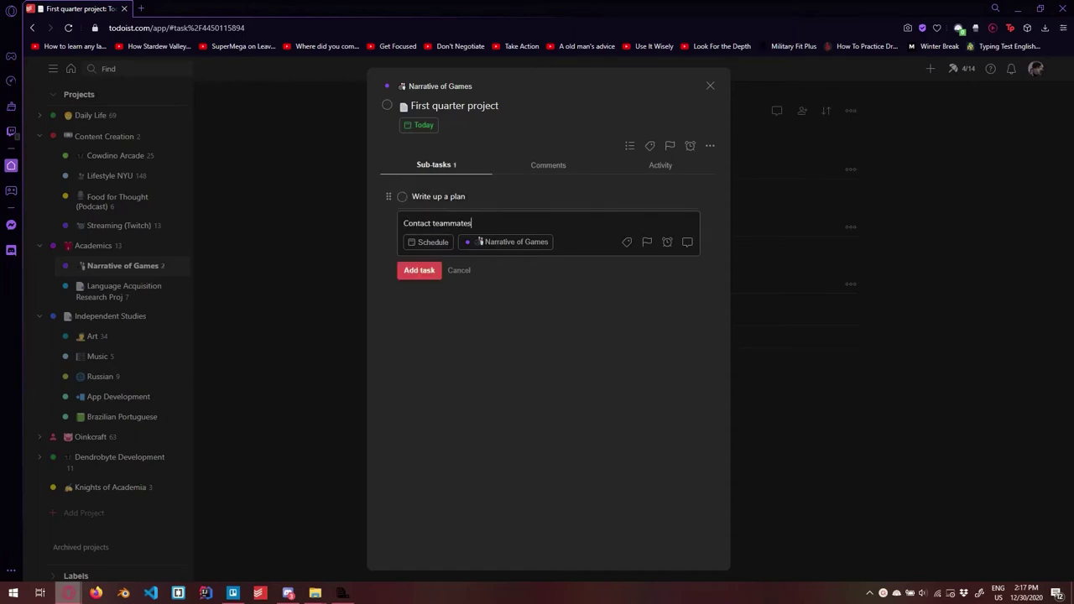
key(Return)
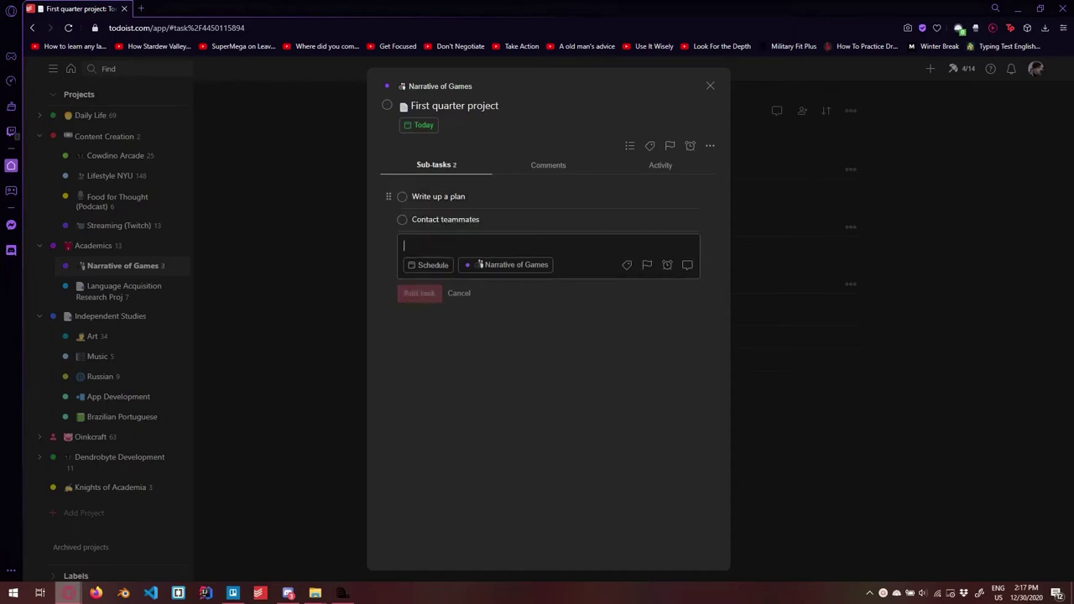
text(First draft)
key(Return)
text(Rough dra)
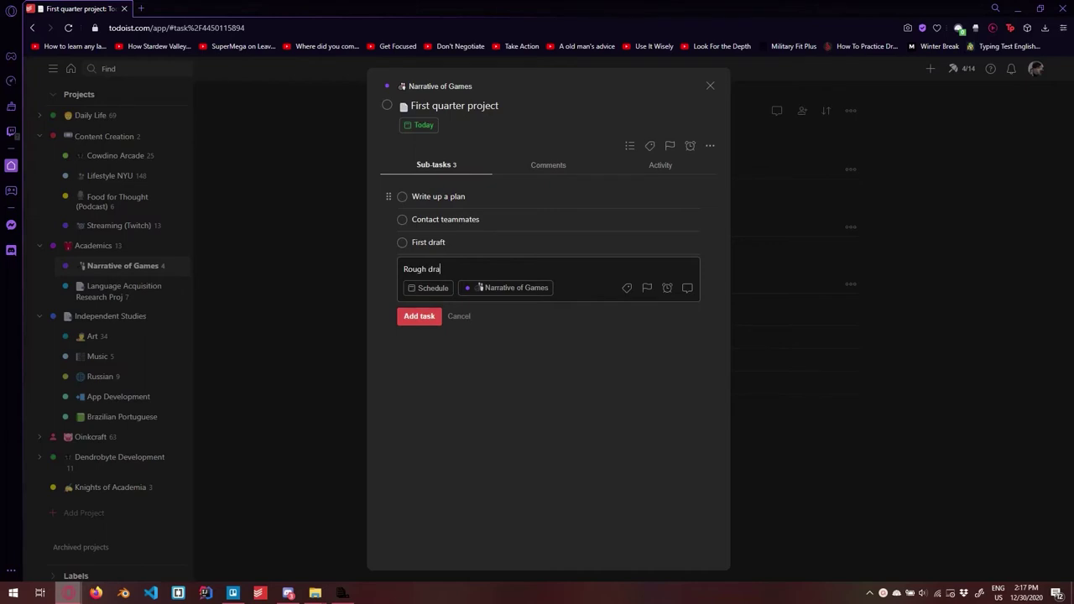
text(f)
key(Return)
key(Escape)
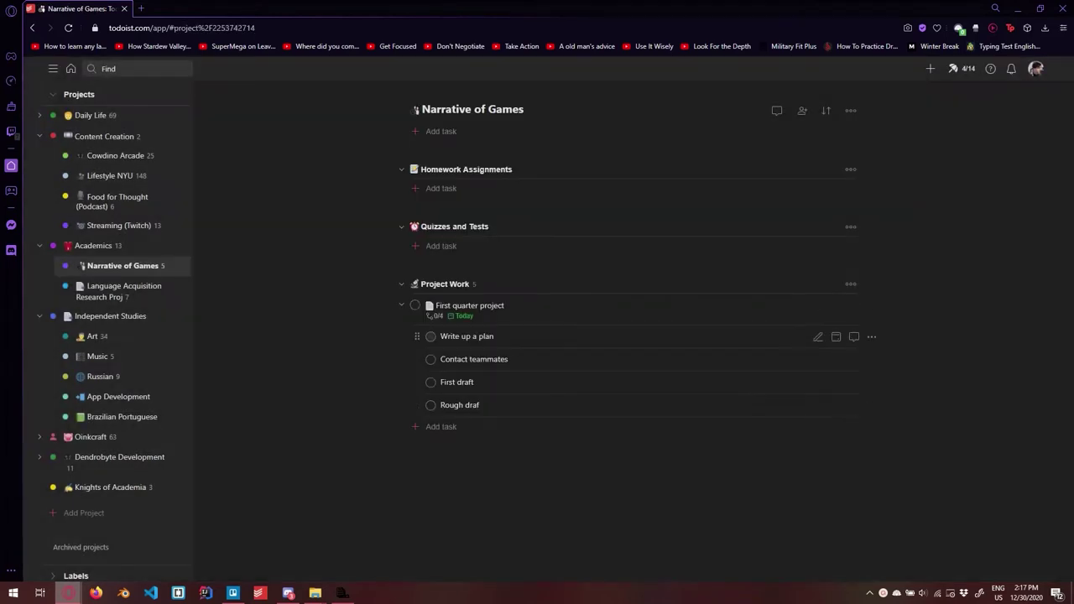
Step: Toggle the sub-task list under First quarter project, leaving it collapsed
click(401, 306)
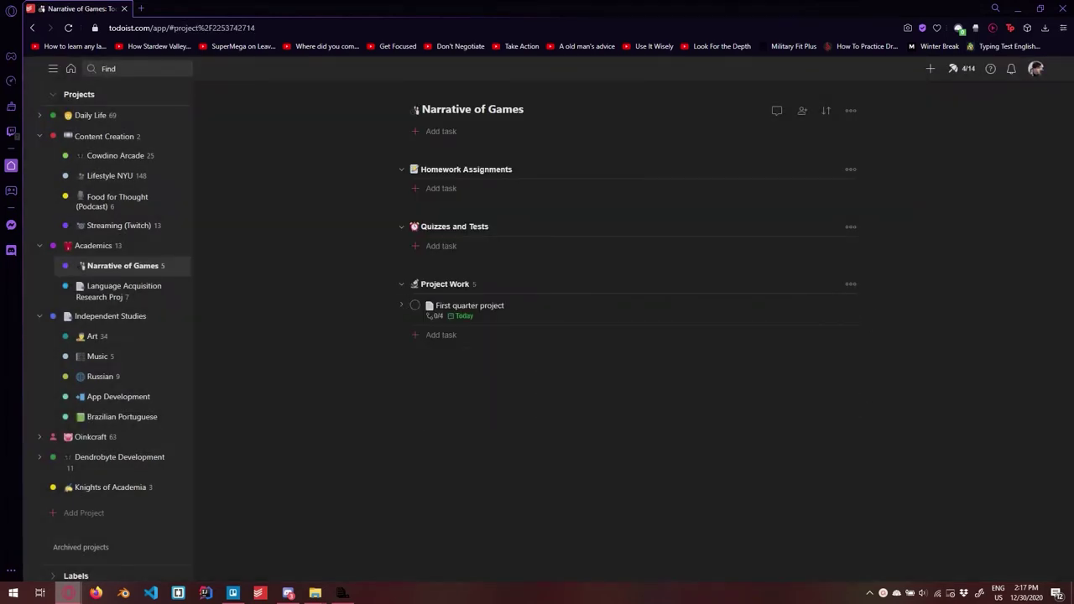
click(402, 306)
click(401, 306)
Step: Examine the sub-tasks of the GamaKay K61 keyboard review task on the Lifestyle NYU board
scroll(126, 400, up, 5)
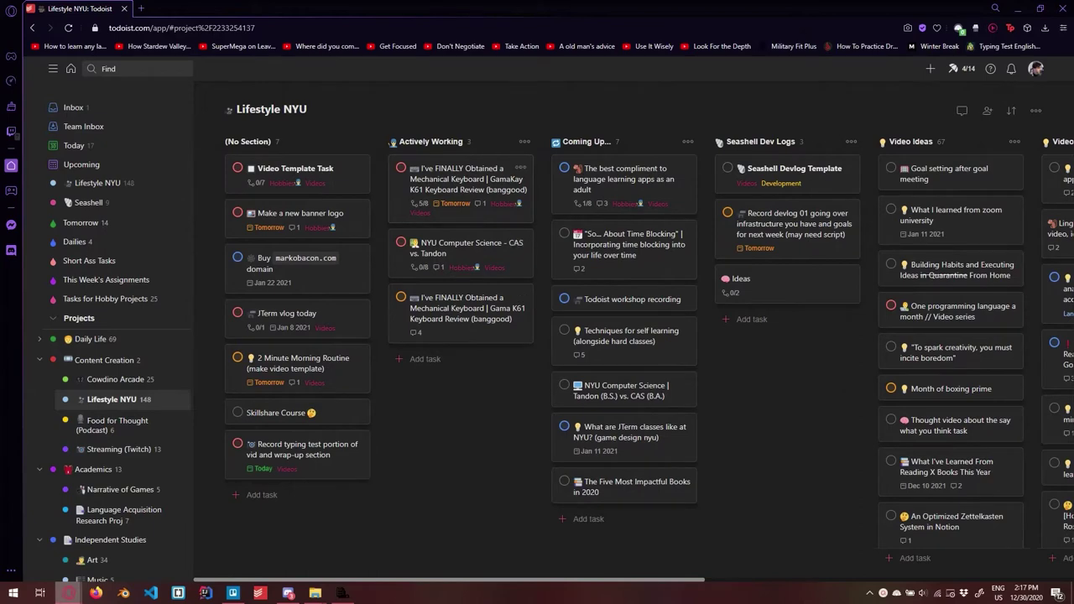
click(465, 179)
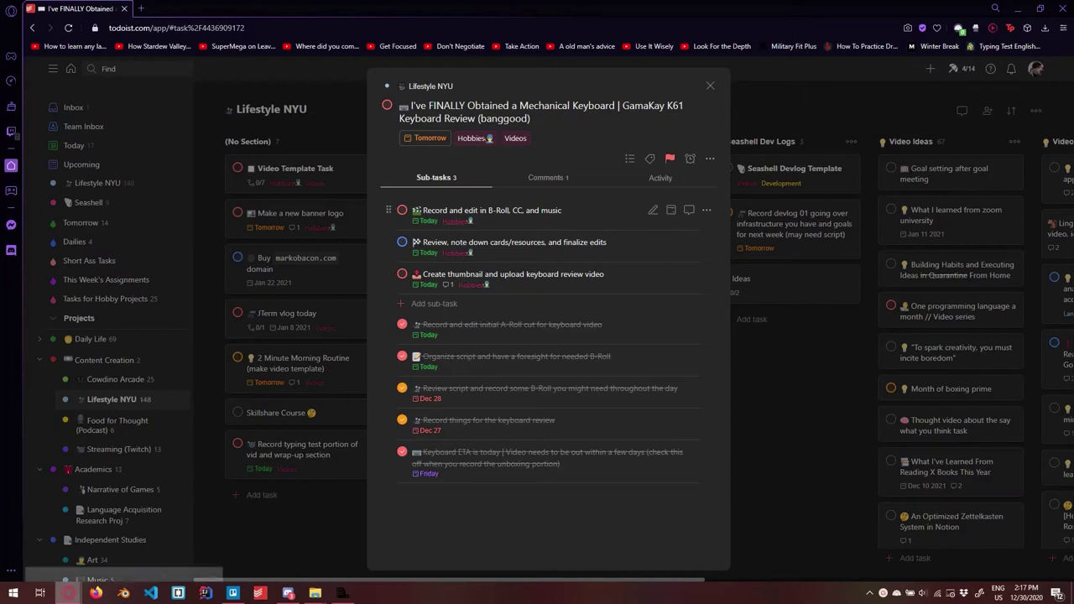
key(Escape)
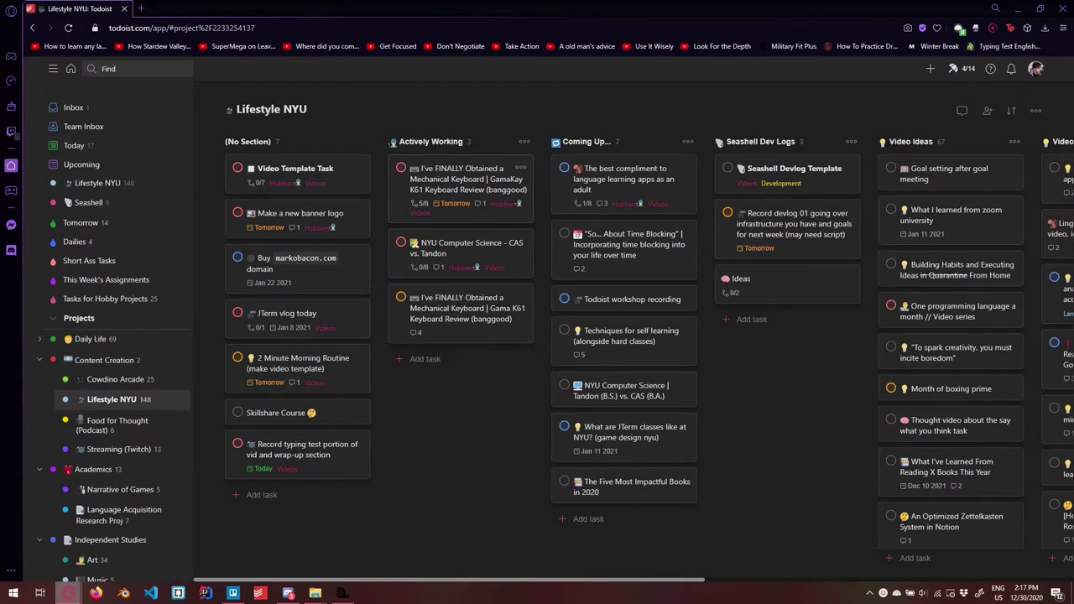
scroll(117, 378, down, 3)
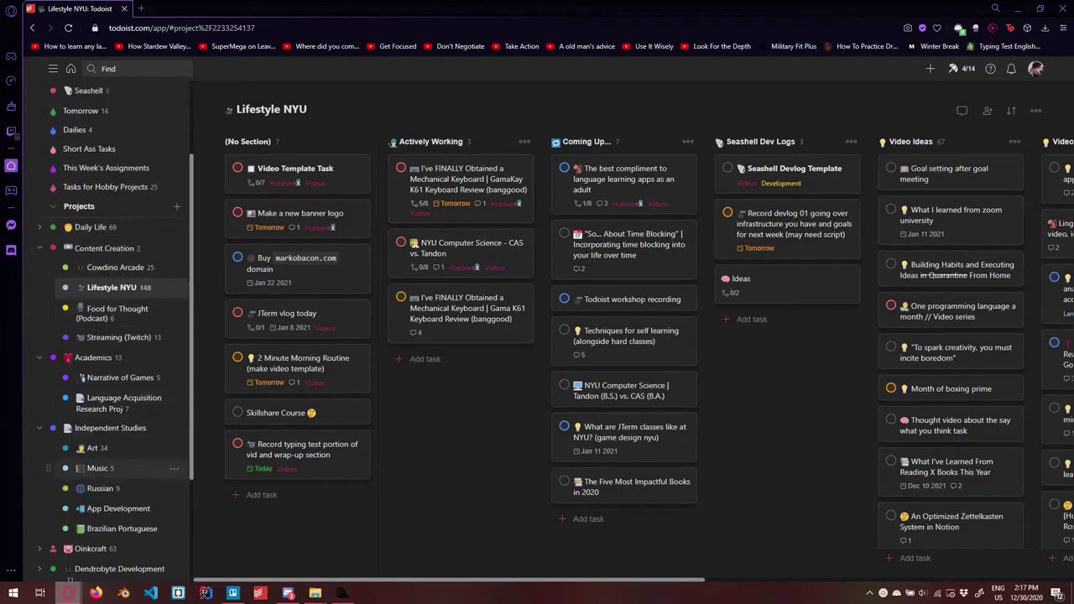
Step: Draft a task named "Weekly HW Assignment" with a page emoji in the Homework Assignments section of Narrative of Games
click(121, 378)
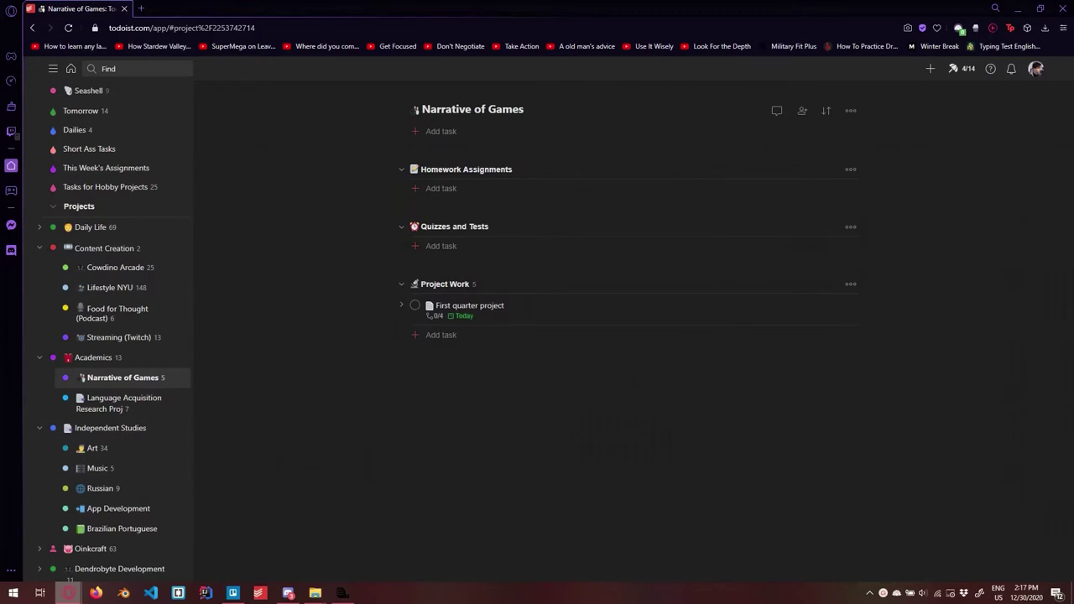
click(441, 188)
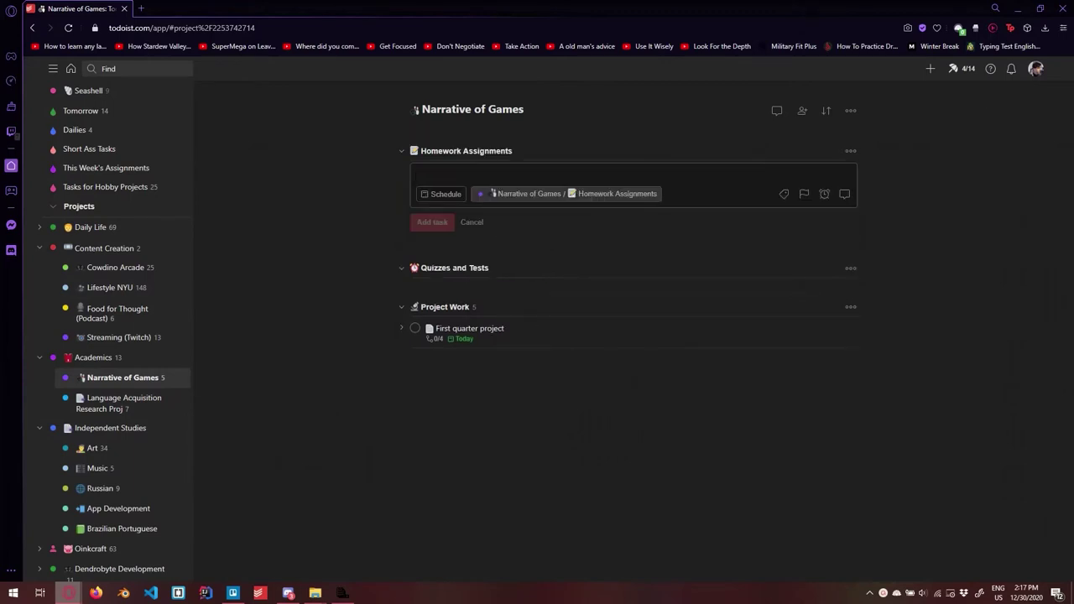
key(super+period)
text(page)
key(Return)
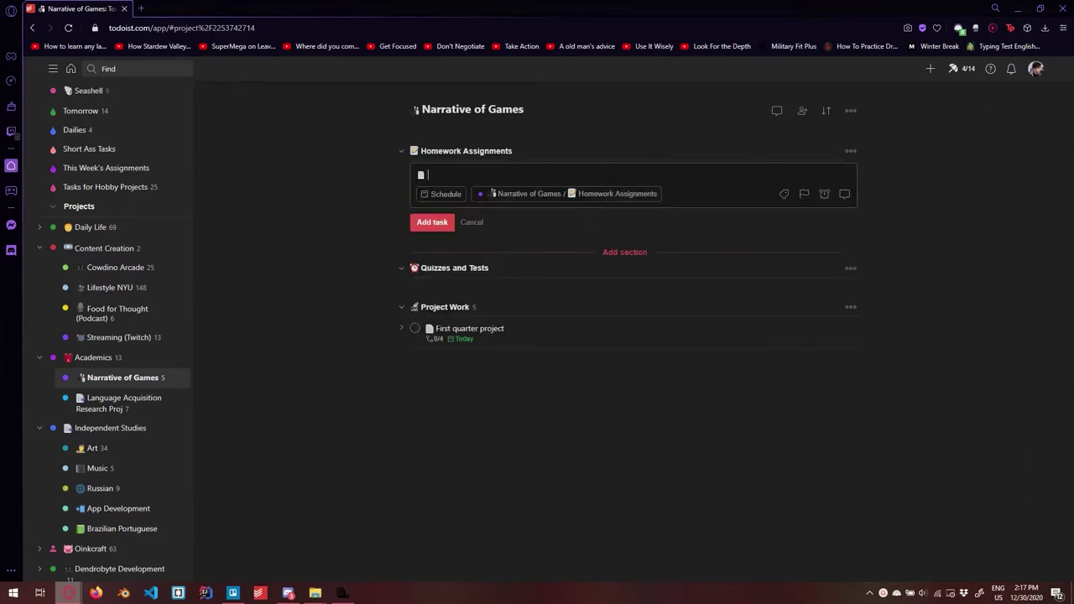
text(Weekly HW Assignm)
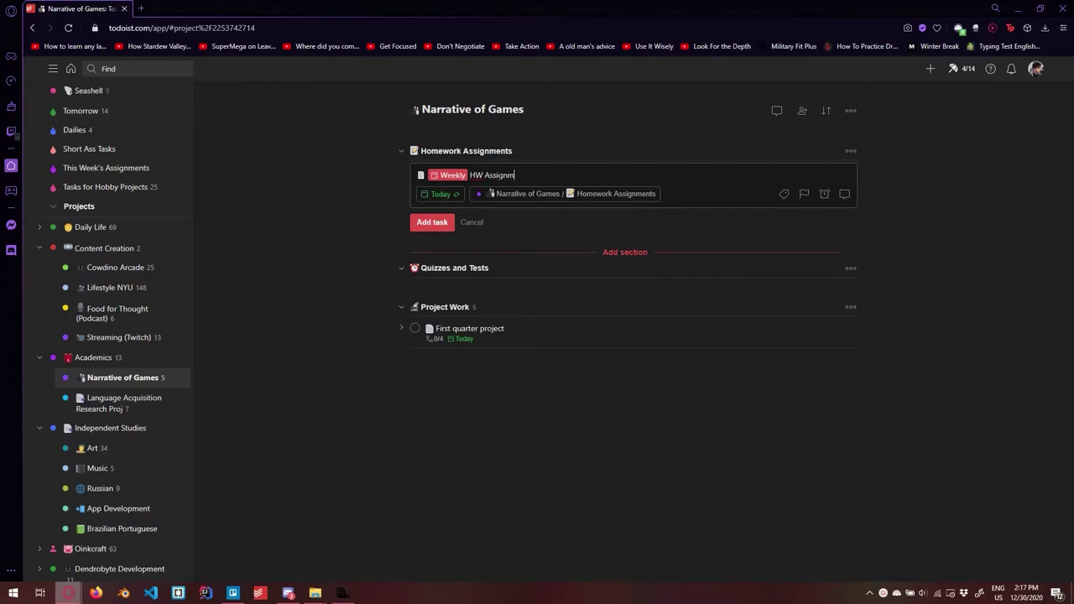
text(ent w)
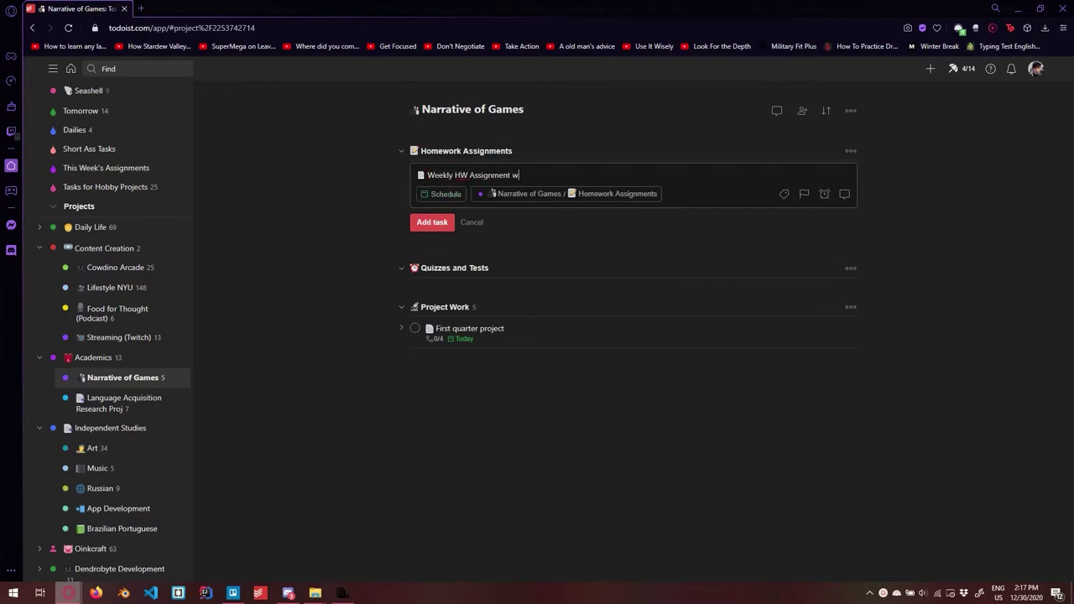
Step: Remove the trailing "weekly" recurrence from the draft and add the task without a date
text(eekly)
key(BackSpace)
key(BackSpace)
key(BackSpace)
key(BackSpace)
key(BackSpace)
key(BackSpace)
key(BackSpace)
key(Return)
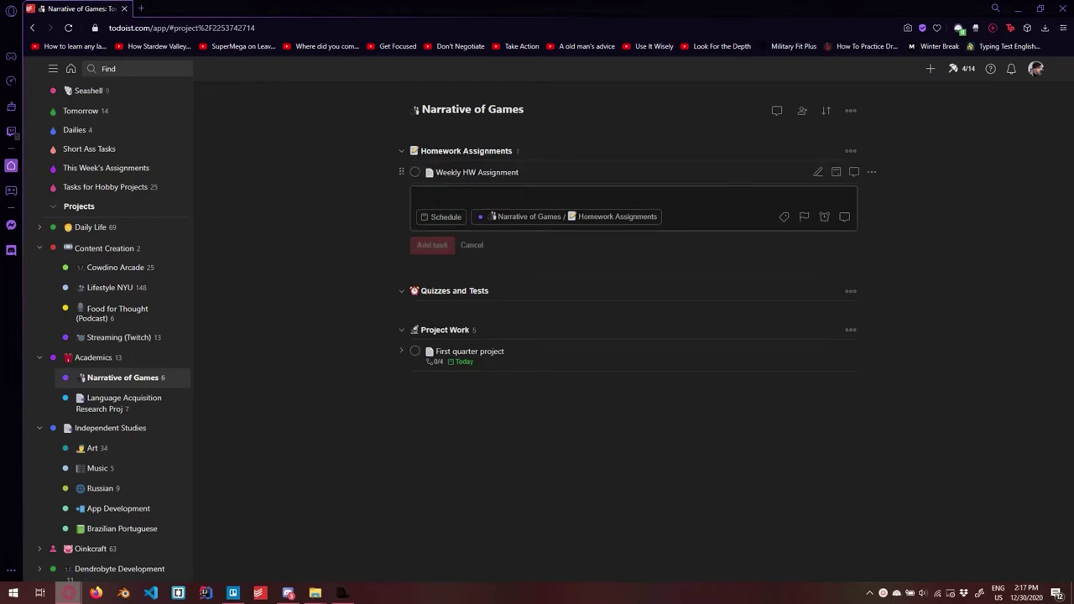
Step: Duplicate the Weekly HW Assignment task and close the empty new-task entry
click(629, 172)
click(872, 172)
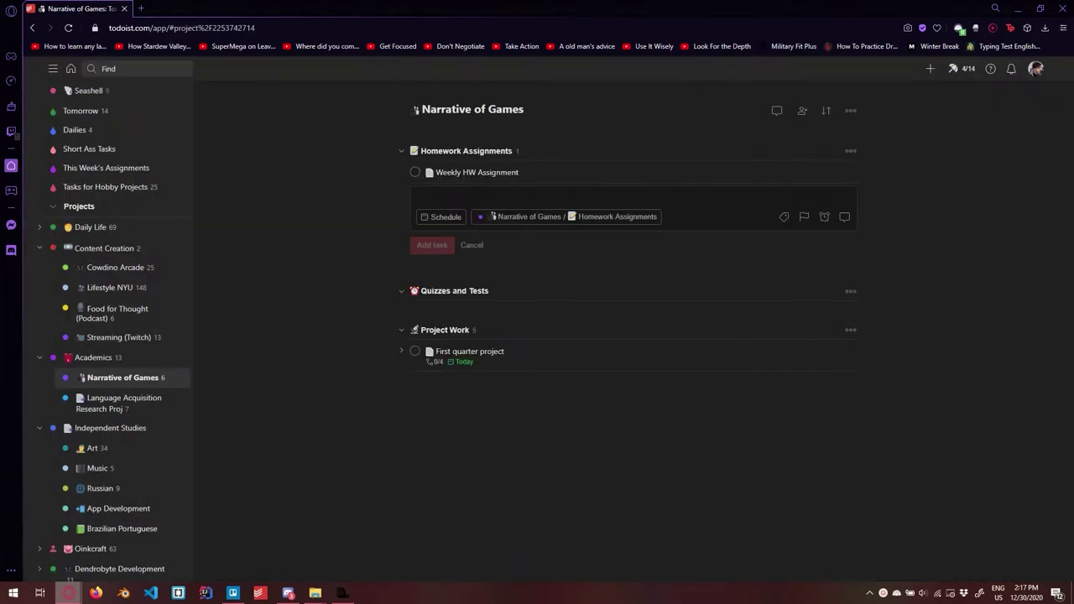
click(873, 172)
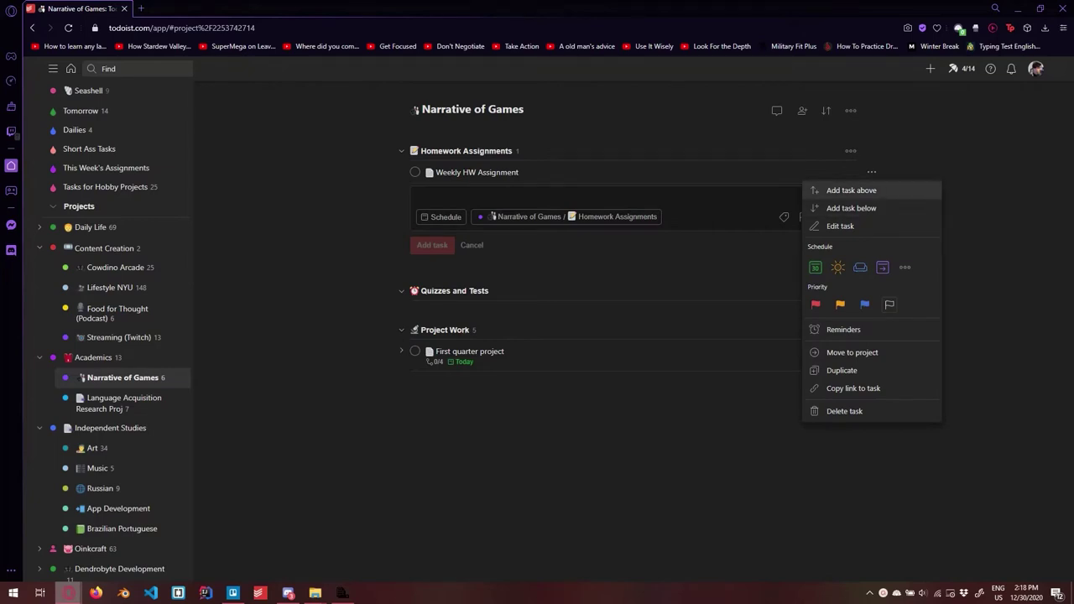
click(842, 370)
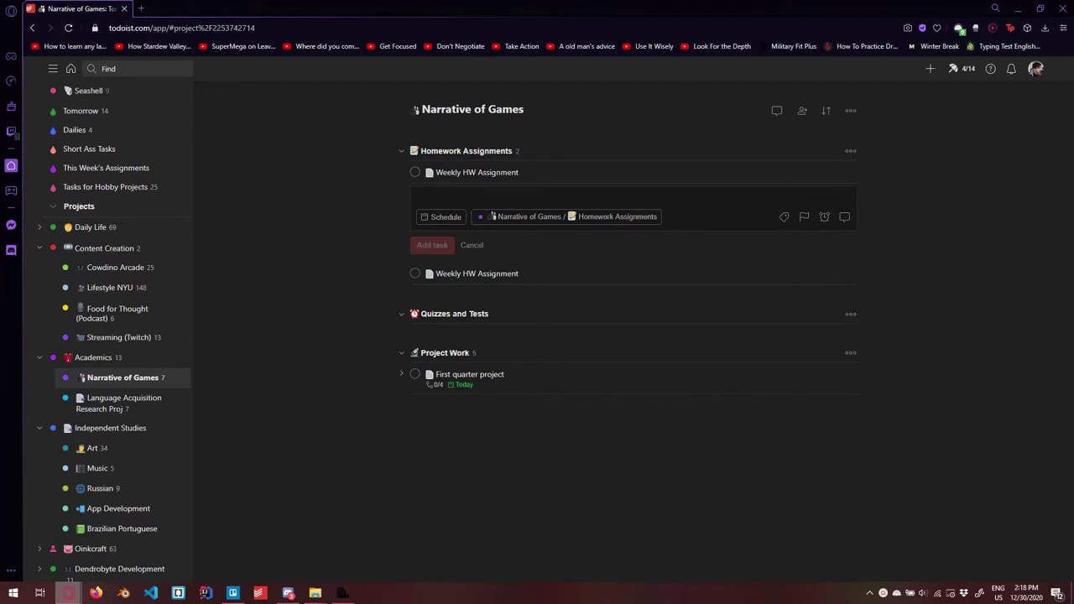
click(472, 245)
Step: Complete the first Weekly HW Assignment task in Homework Assignments
click(477, 210)
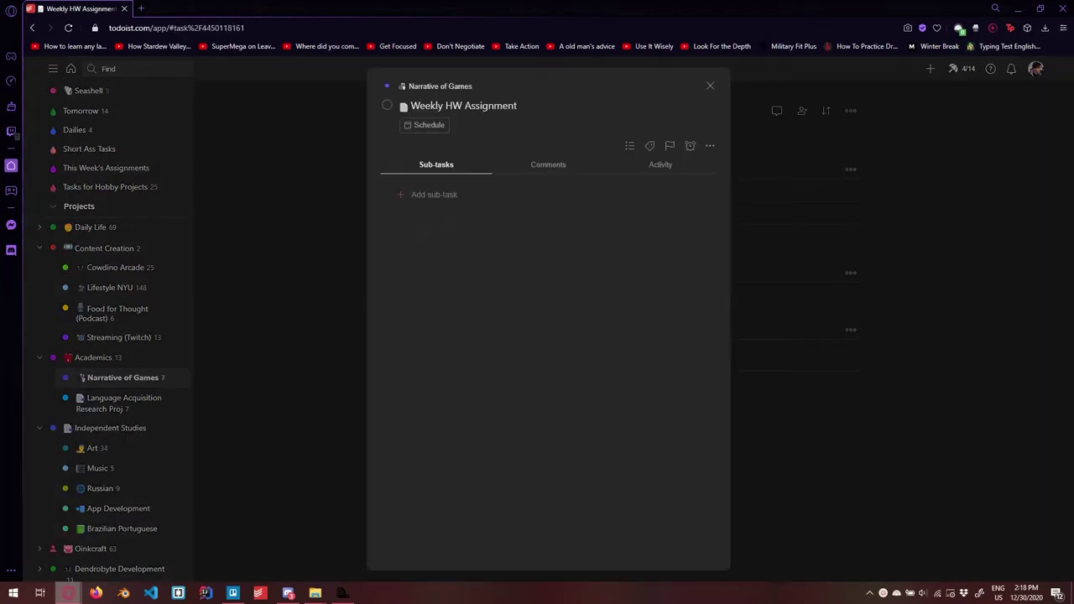
key(Escape)
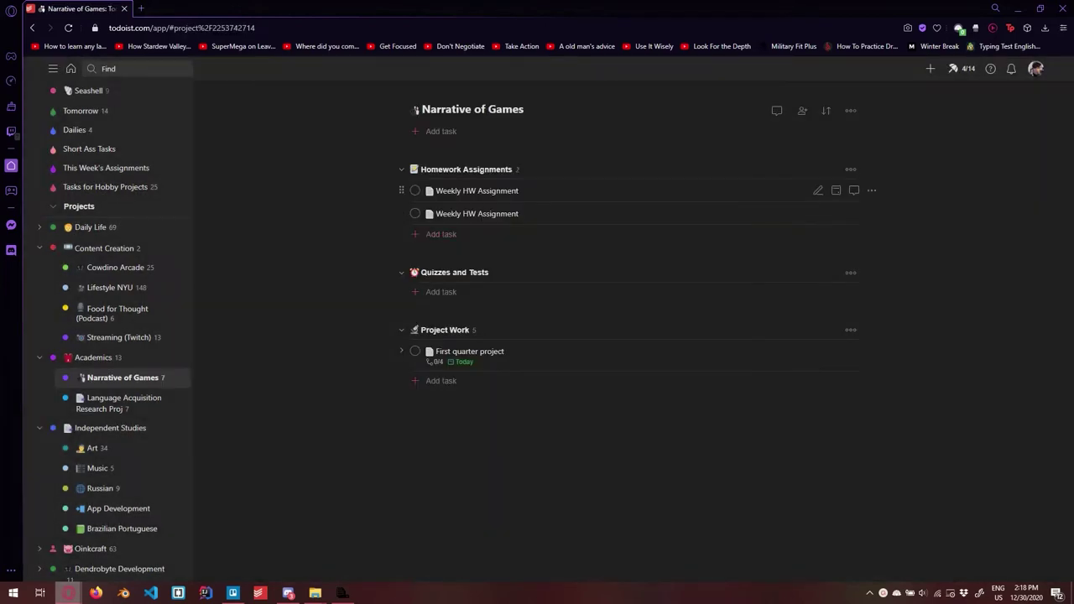
click(414, 191)
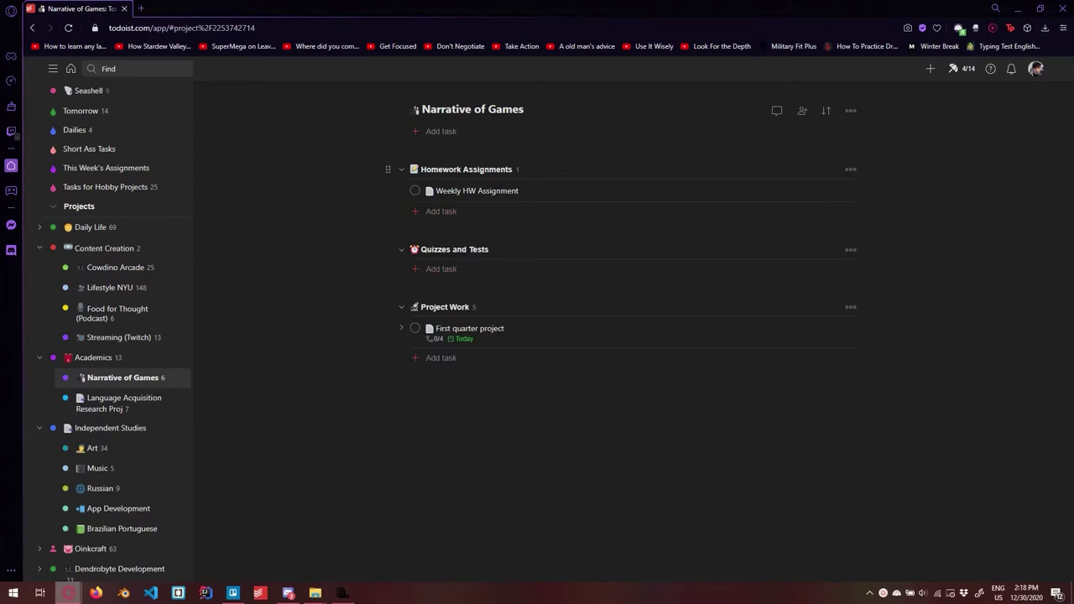
Step: Add four unsectioned tasks to Narrative of Games: Homework, Quiz, Test and Project
click(437, 131)
text(Homework)
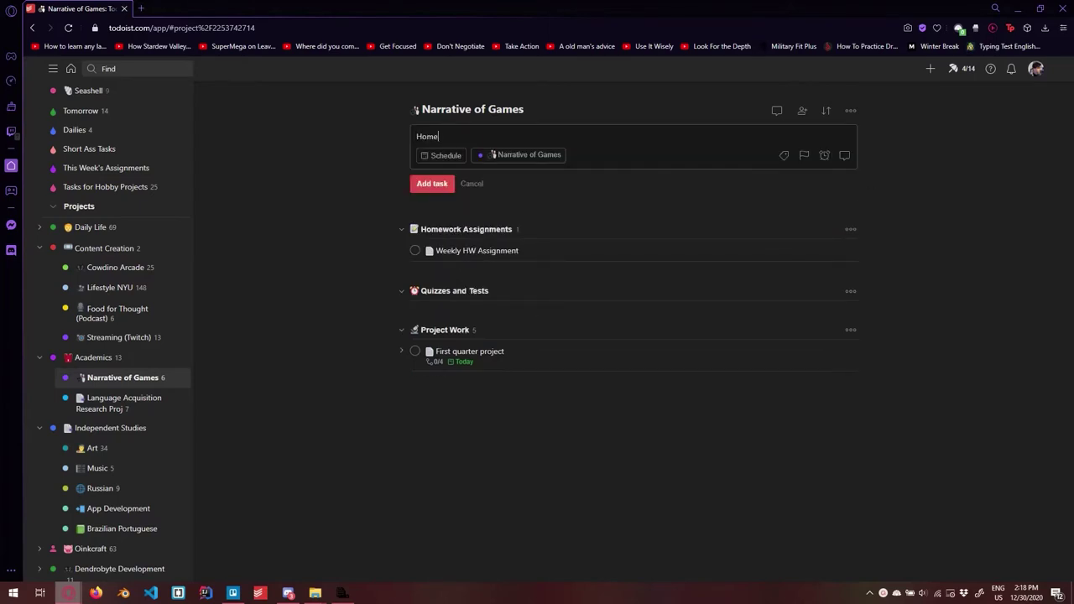
key(Return)
text(Quiz)
key(Return)
text(Test)
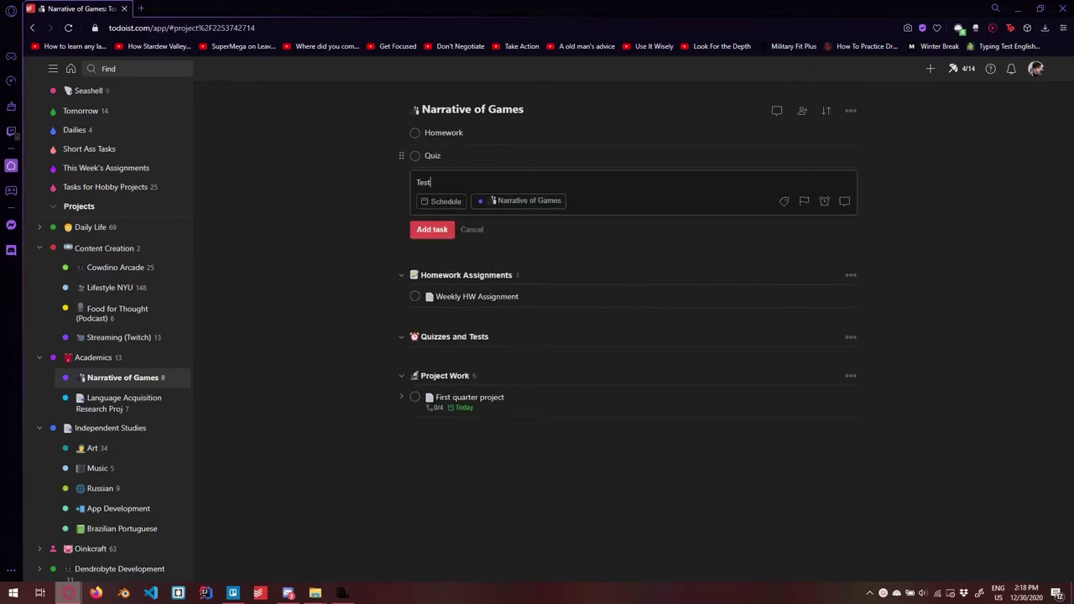
key(Return)
text(Project)
key(Return)
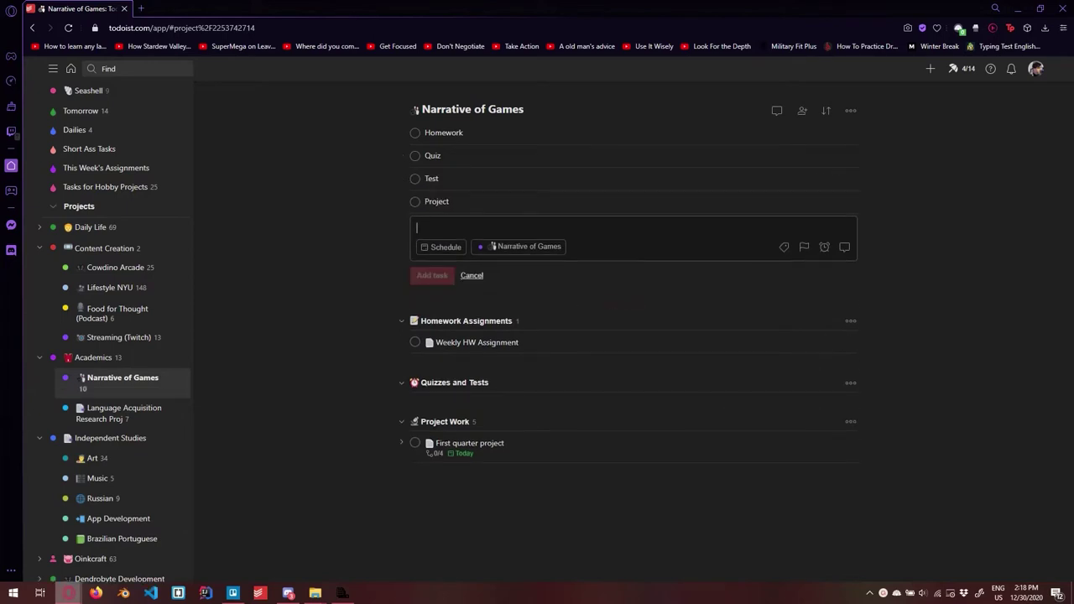
click(472, 275)
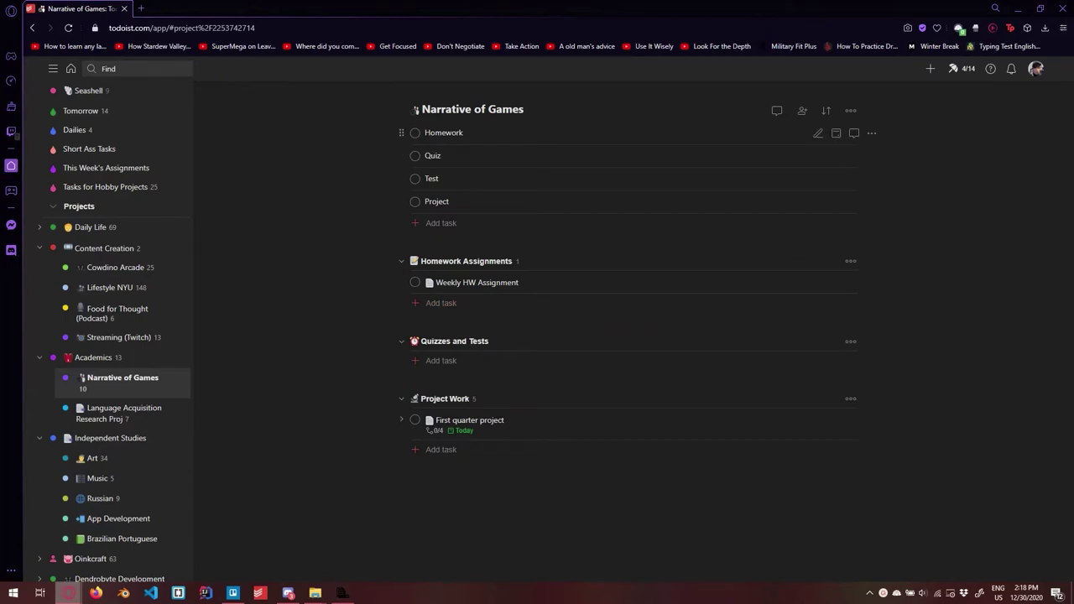
Step: Set Quiz to priority 3, Test to priority 2 and Project to priority 1, and move Project above Homework
right_click(514, 156)
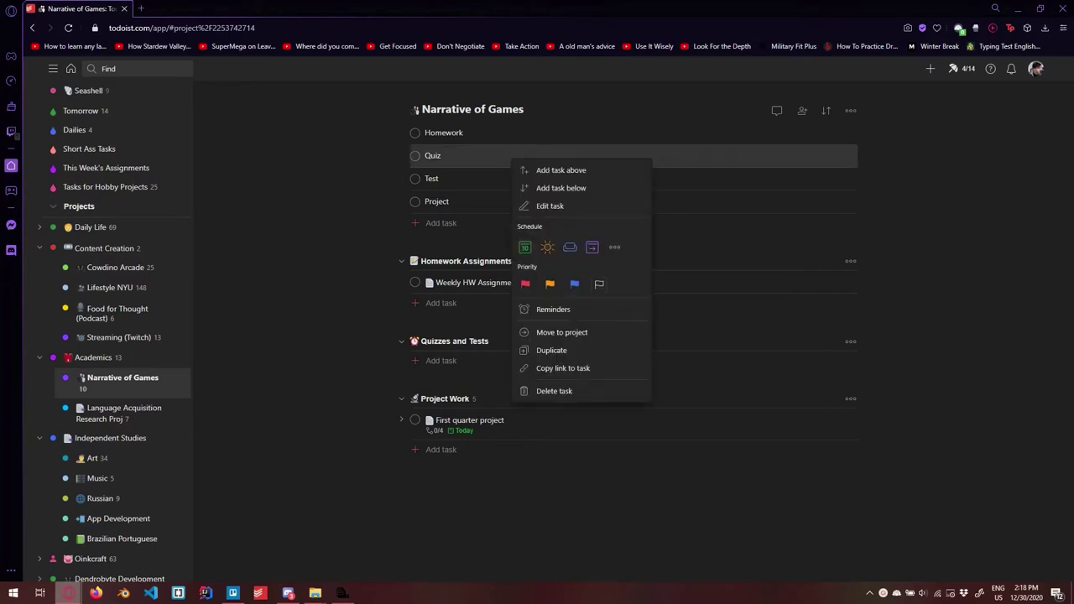
key(Escape)
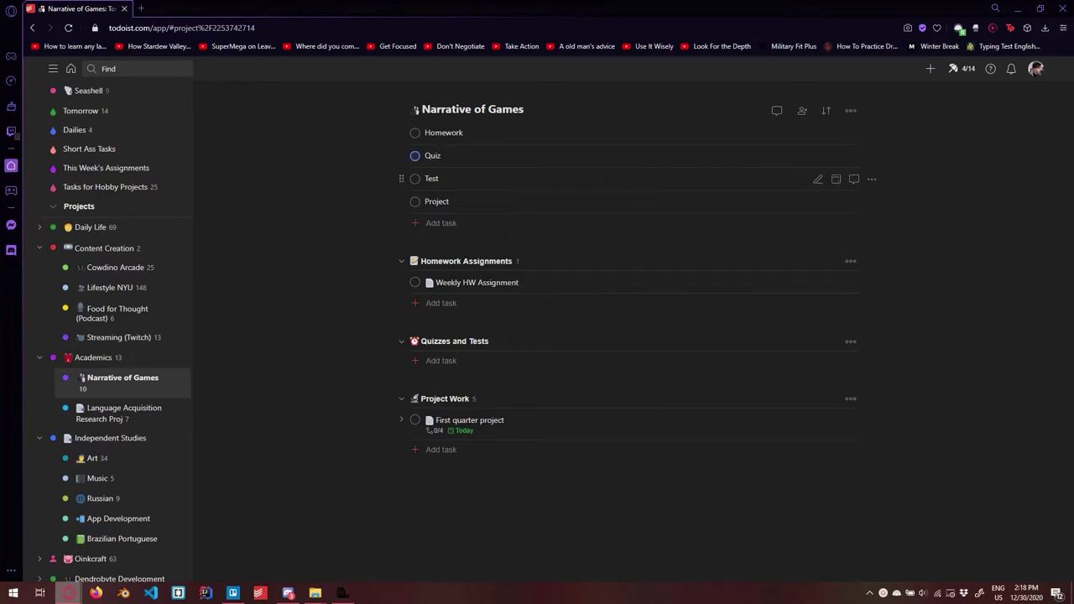
right_click(471, 181)
click(508, 305)
right_click(487, 203)
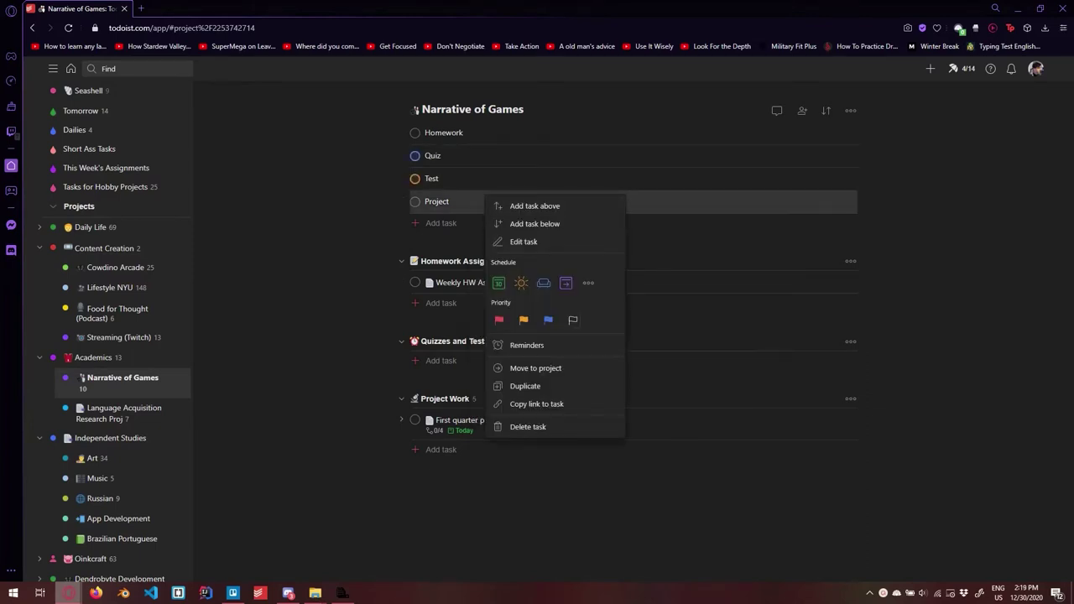
click(500, 328)
drag(402, 202, 402, 133)
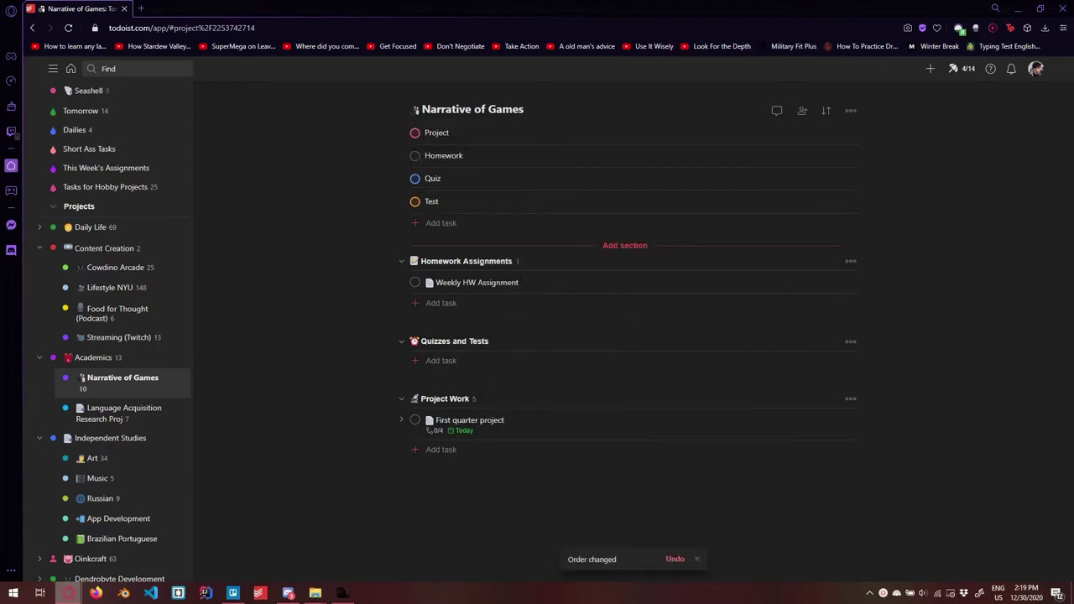
Step: Reorder the unsectioned Narrative of Games tasks so Test follows Project and Homework is last
drag(402, 201, 402, 178)
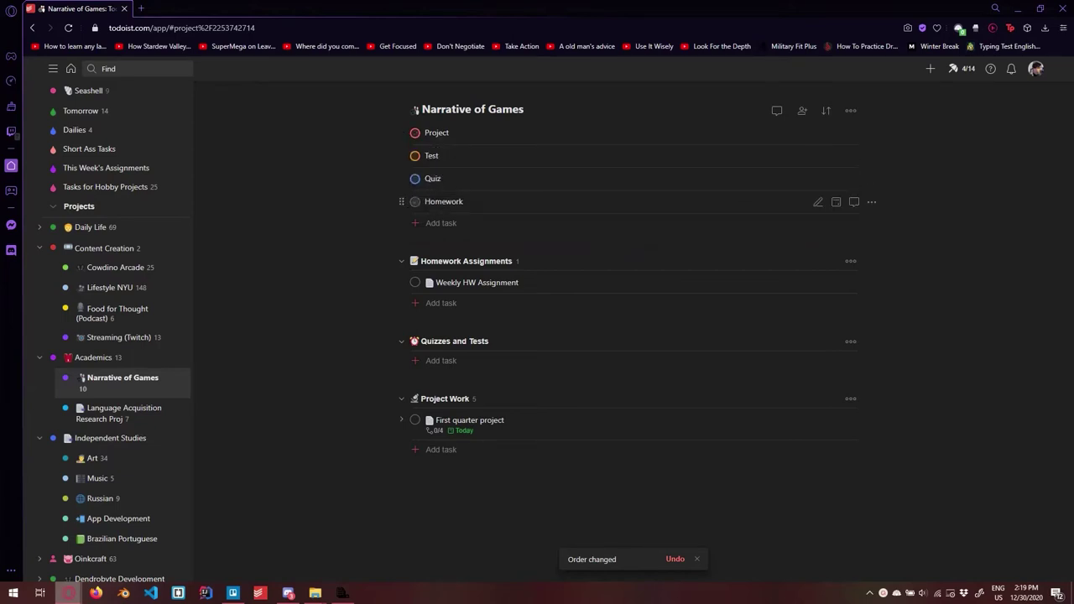
Step: Try the priority shortcuts p1, p2 and p3 in the Project task's name, then discard the edit
click(437, 133)
click(399, 110)
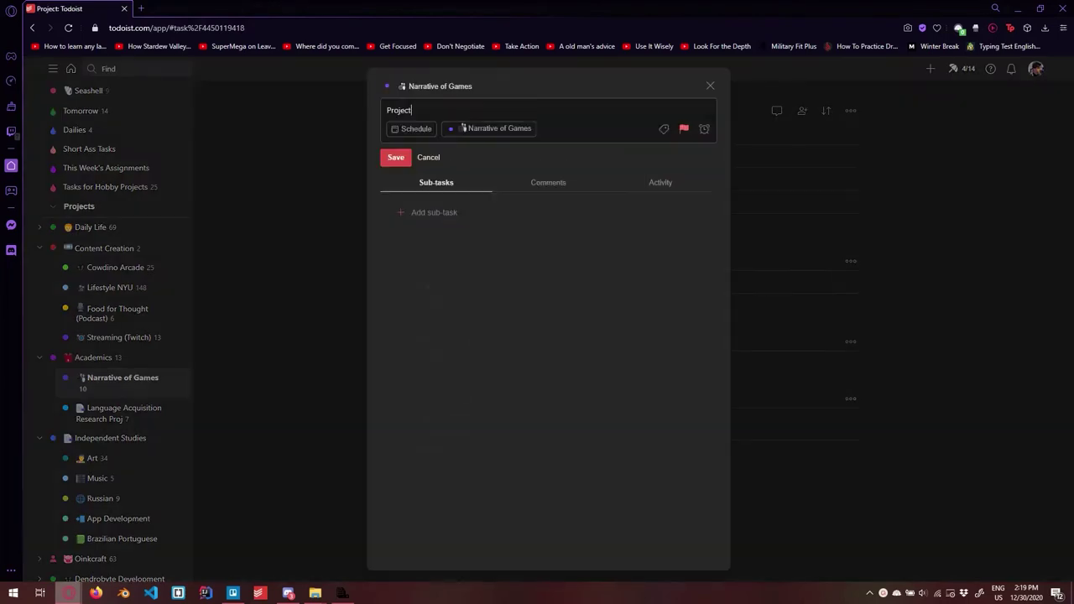
text(p1)
key(BackSpace)
text(2)
key(BackSpace)
text(3)
key(BackSpace)
key(ctrl+a)
key(BackSpace)
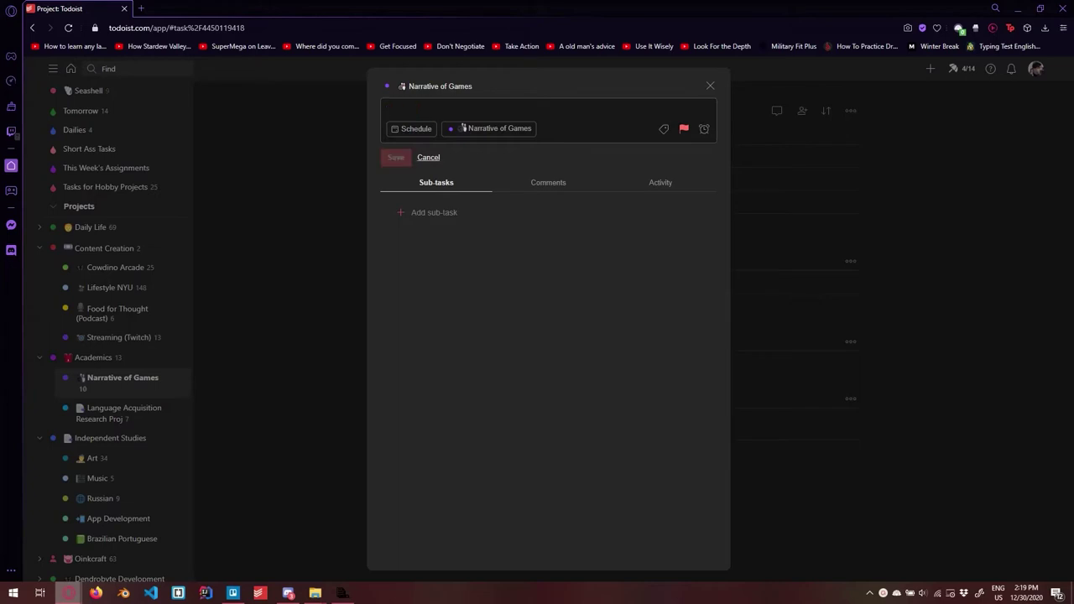
key(Escape)
key(Escape)
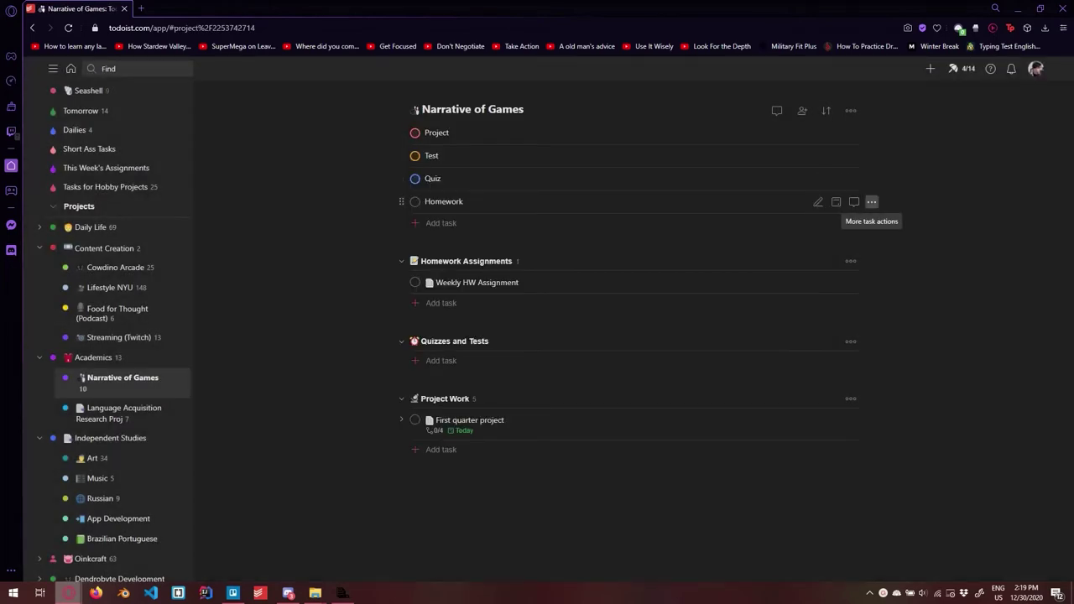
Step: Open the Today view, remove its custom sorting and look through the task list
scroll(118, 252, up, 3)
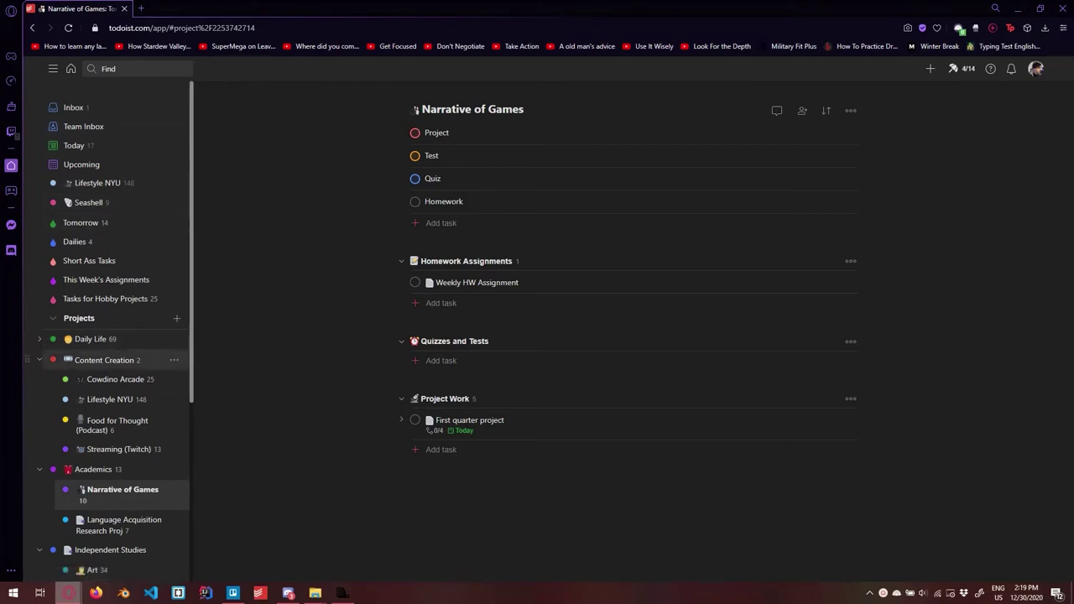
click(74, 146)
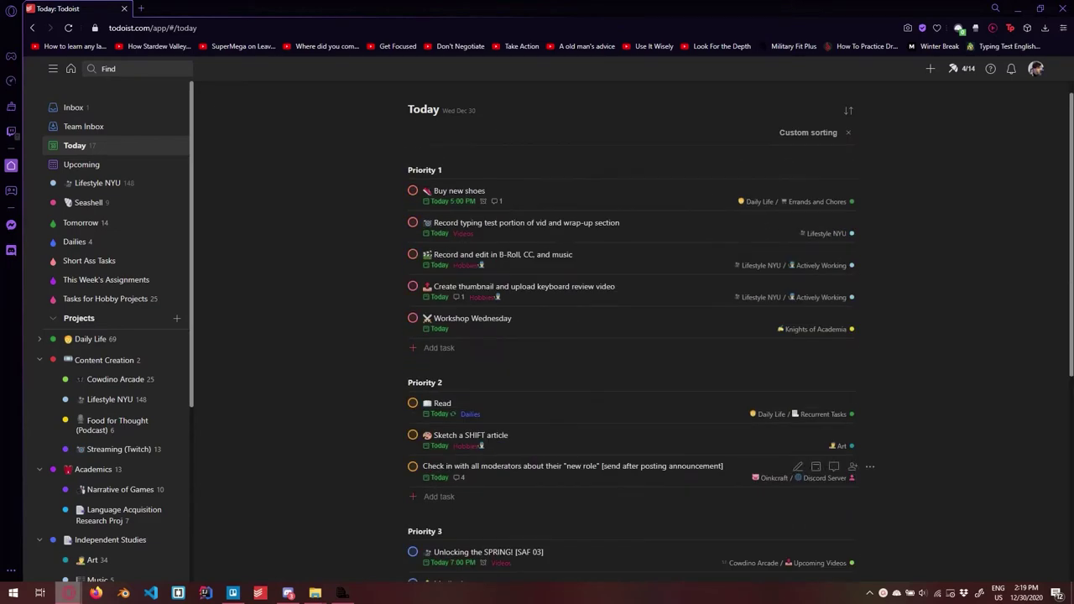
click(848, 134)
scroll(629, 336, down, 2)
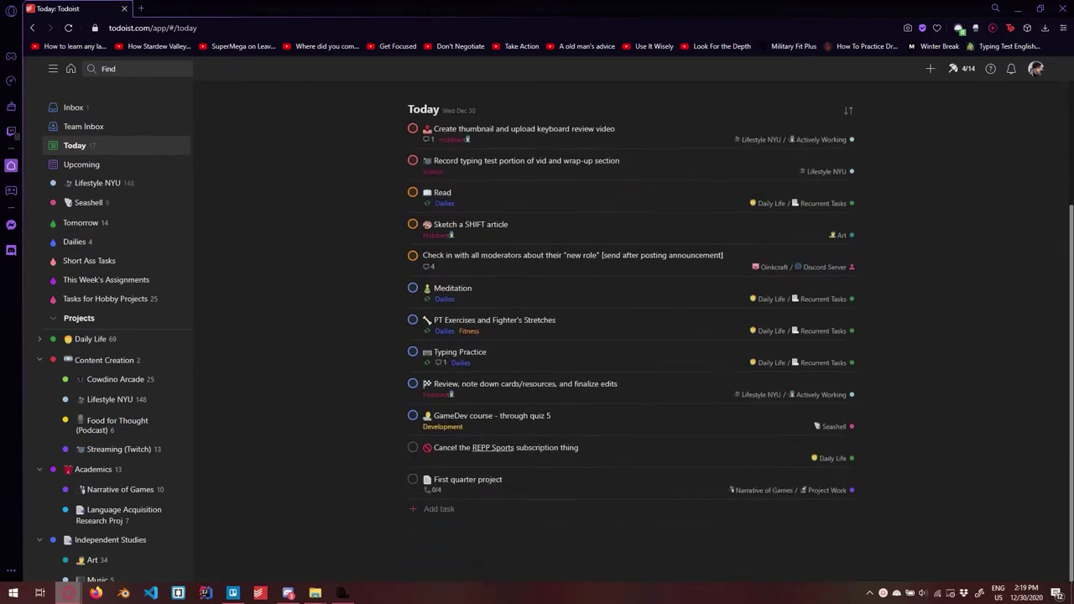
scroll(630, 335, up, 2)
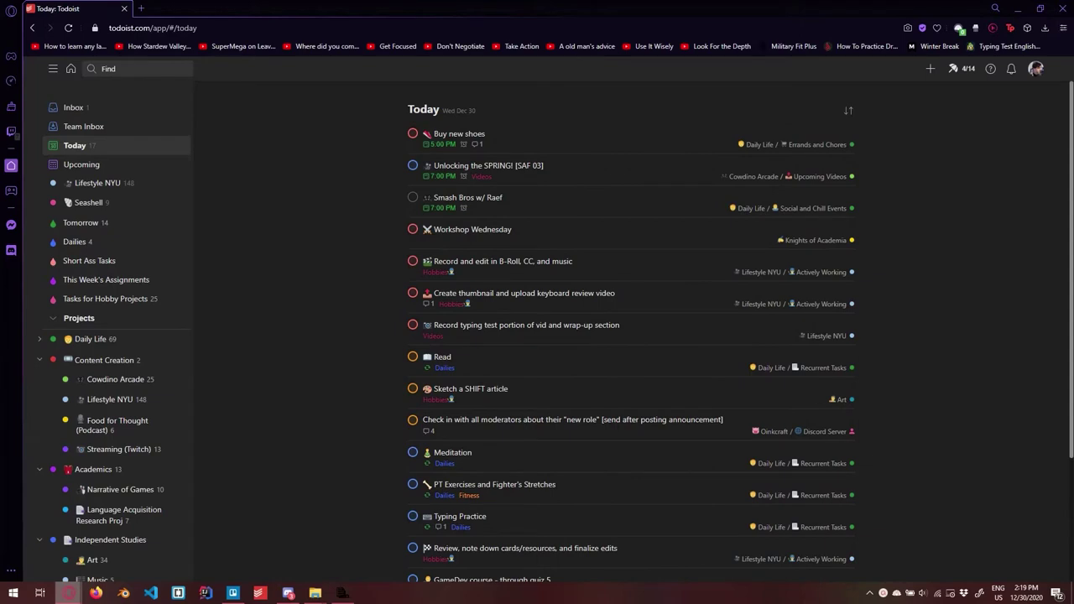
Step: Sort the Today tasks by priority and look through the sorted list
click(848, 110)
click(818, 147)
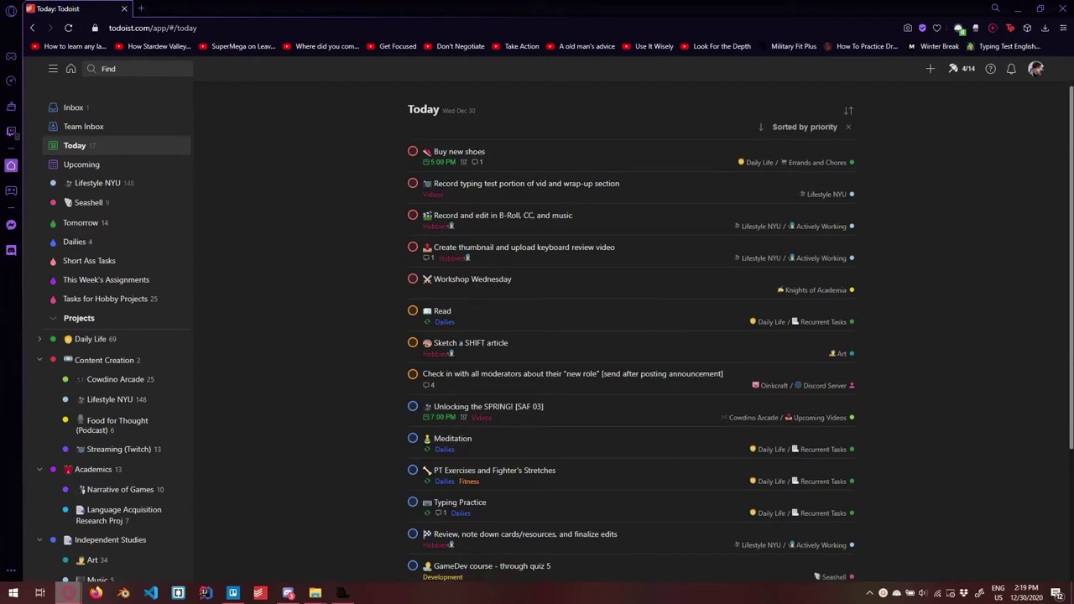
drag(770, 127, 485, 151)
scroll(629, 335, down, 3)
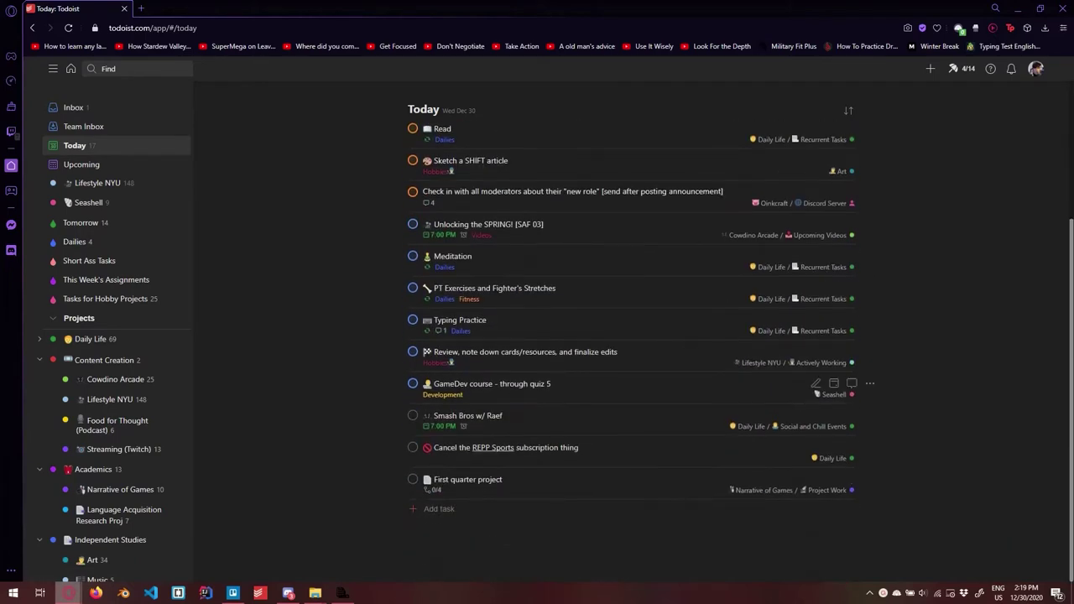
scroll(629, 336, up, 3)
Step: Sort the Today tasks by project with default grouping and look through the list
click(805, 135)
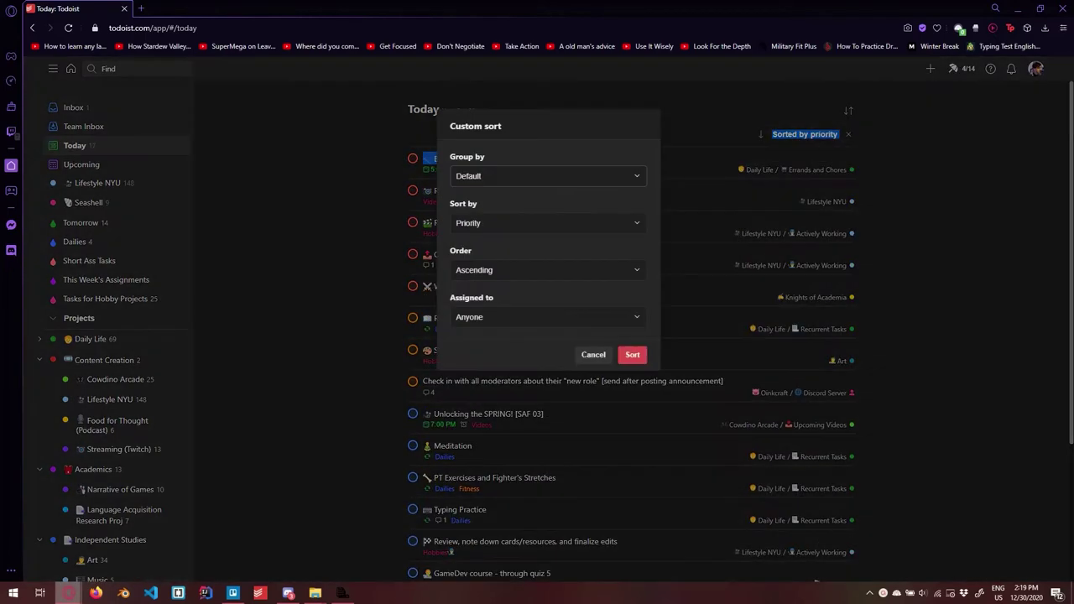
click(546, 175)
click(470, 192)
click(545, 222)
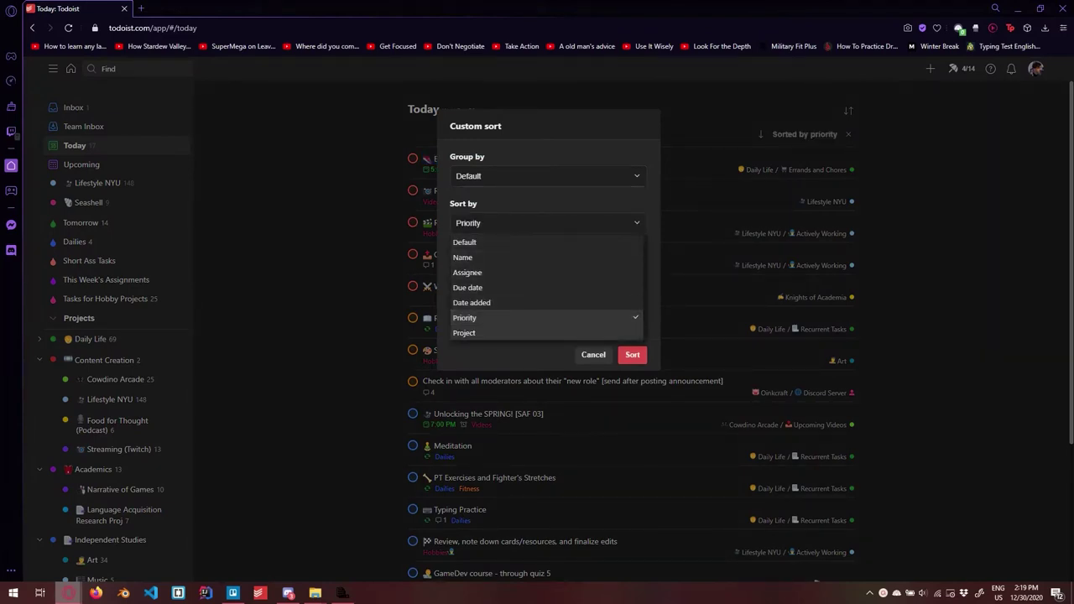
click(464, 332)
click(632, 354)
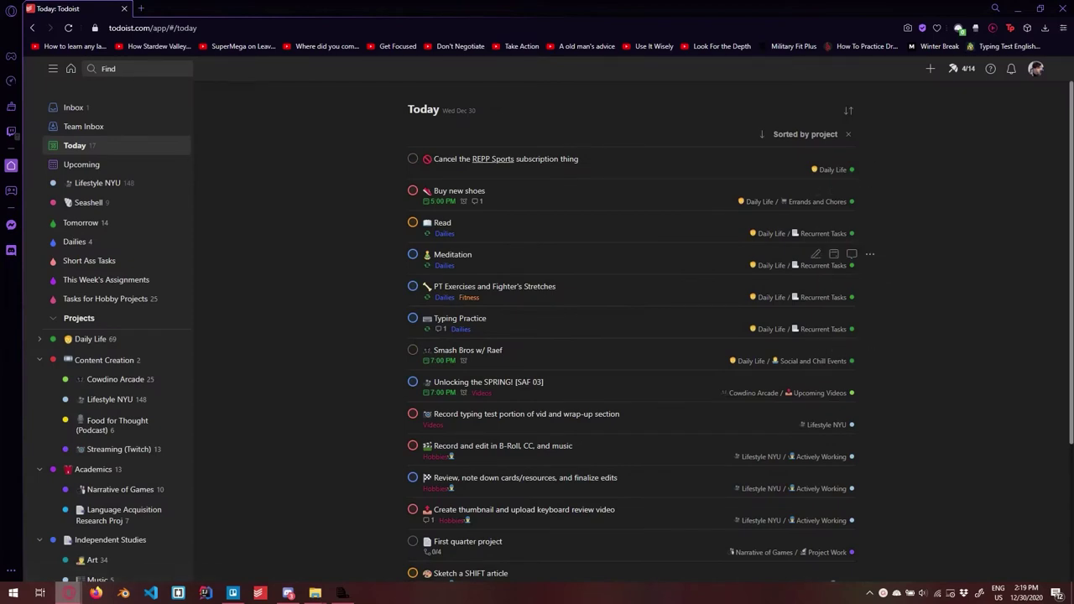
scroll(839, 243, down, 1)
scroll(834, 239, down, 1)
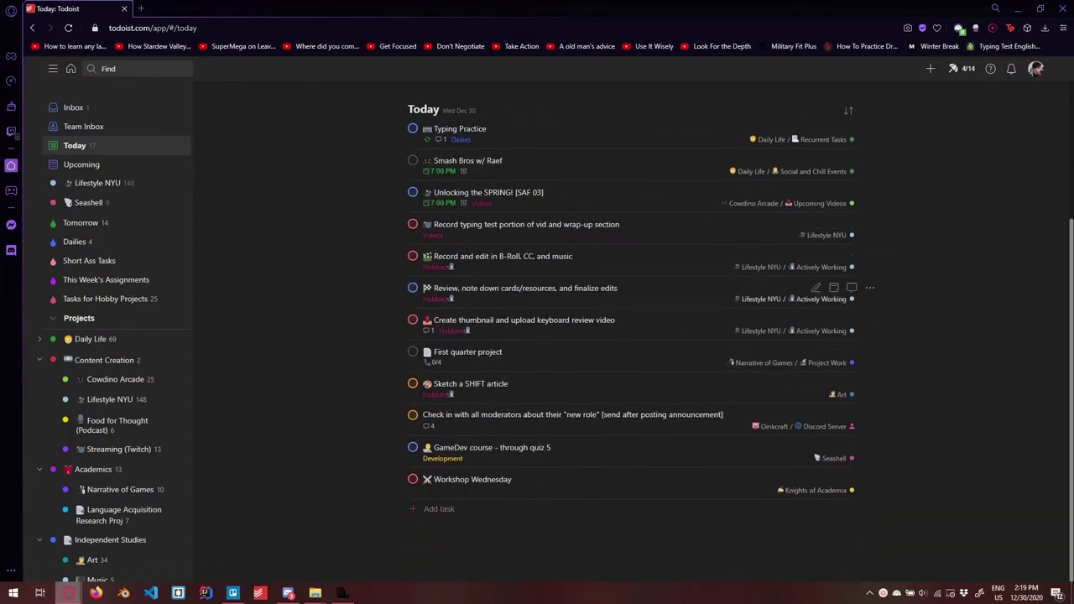
scroll(834, 319, up, 2)
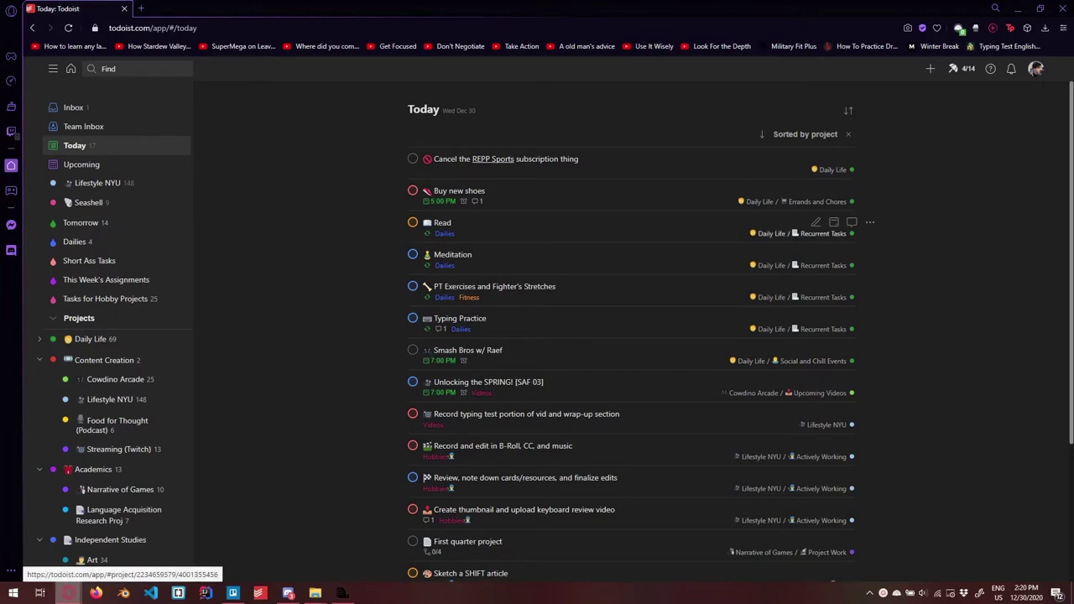
Step: Group the Today tasks by priority with default sorting, and leave the Priority 2 new-task entry without adding anything
click(805, 134)
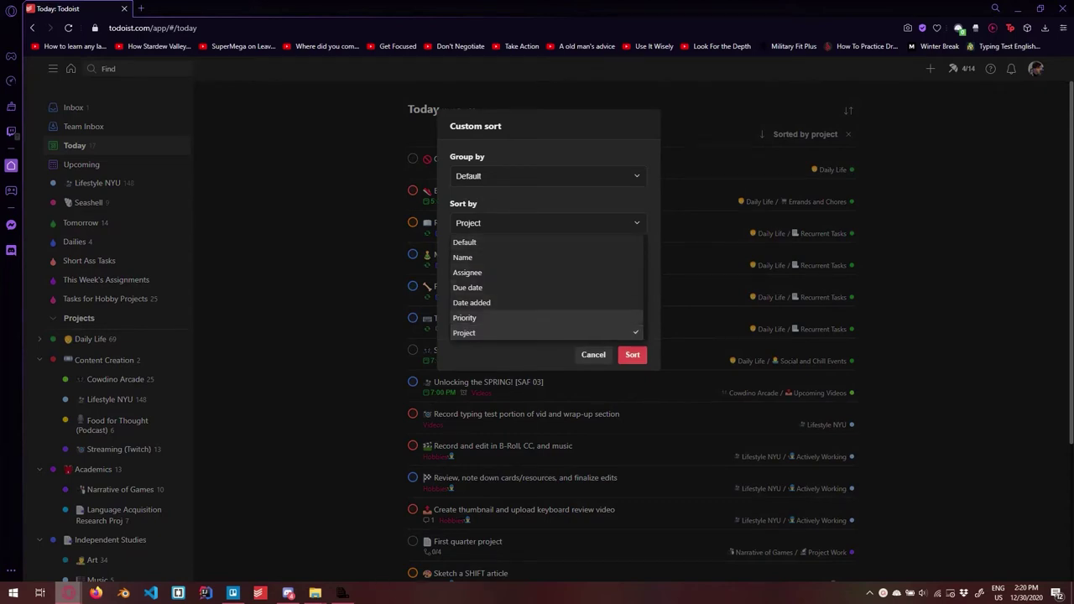
click(546, 176)
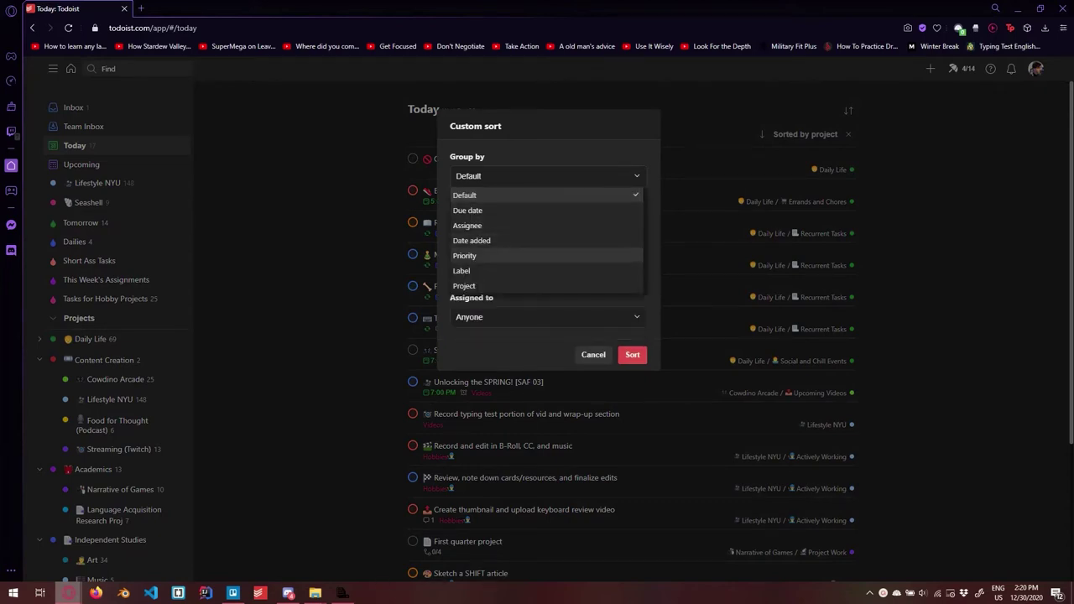
click(465, 256)
click(546, 222)
click(465, 332)
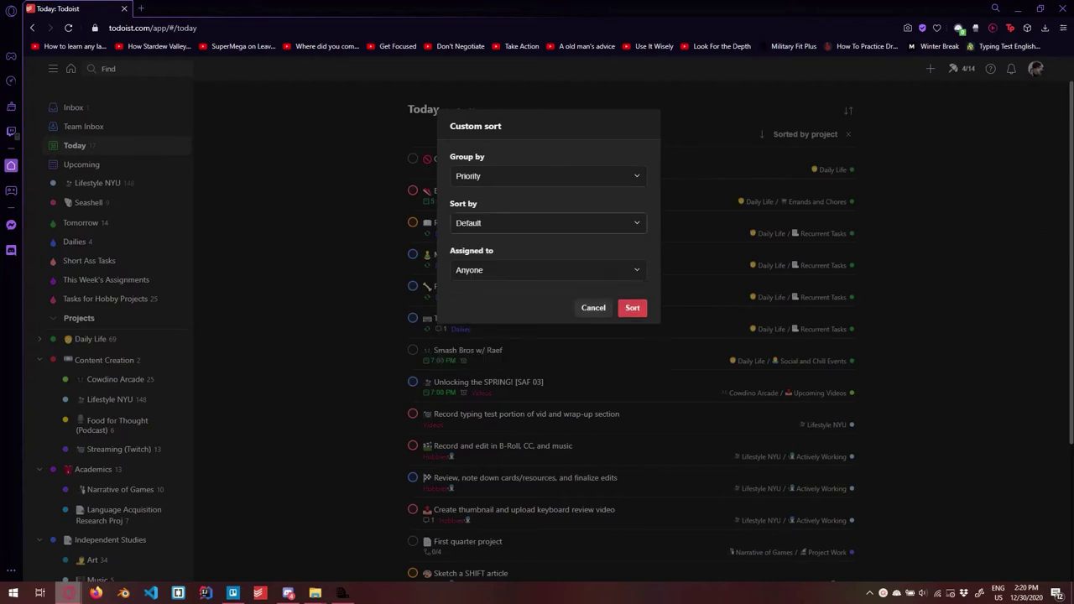
click(631, 307)
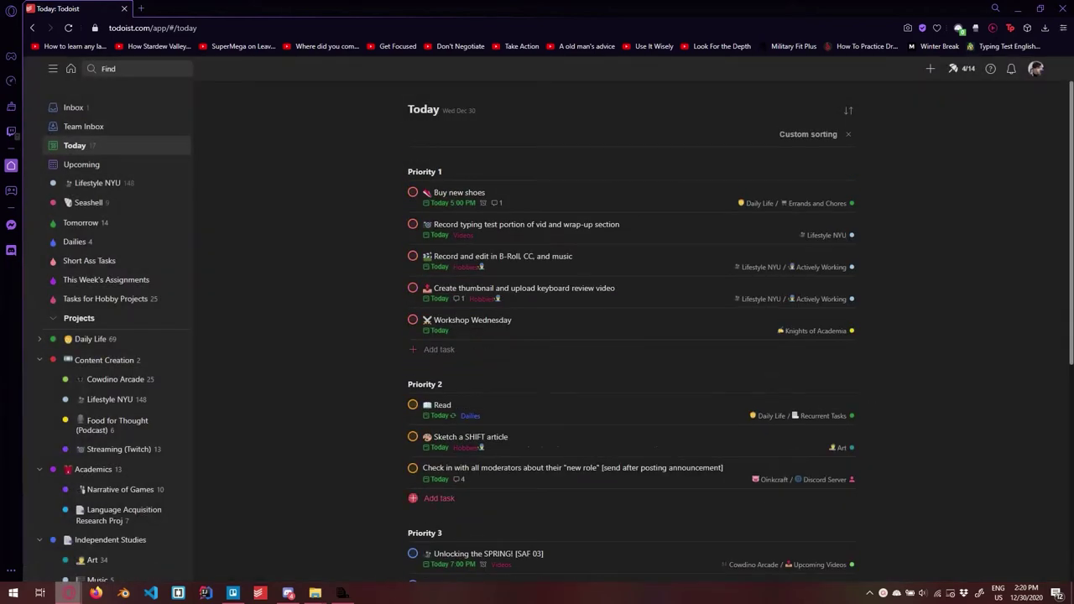
click(439, 498)
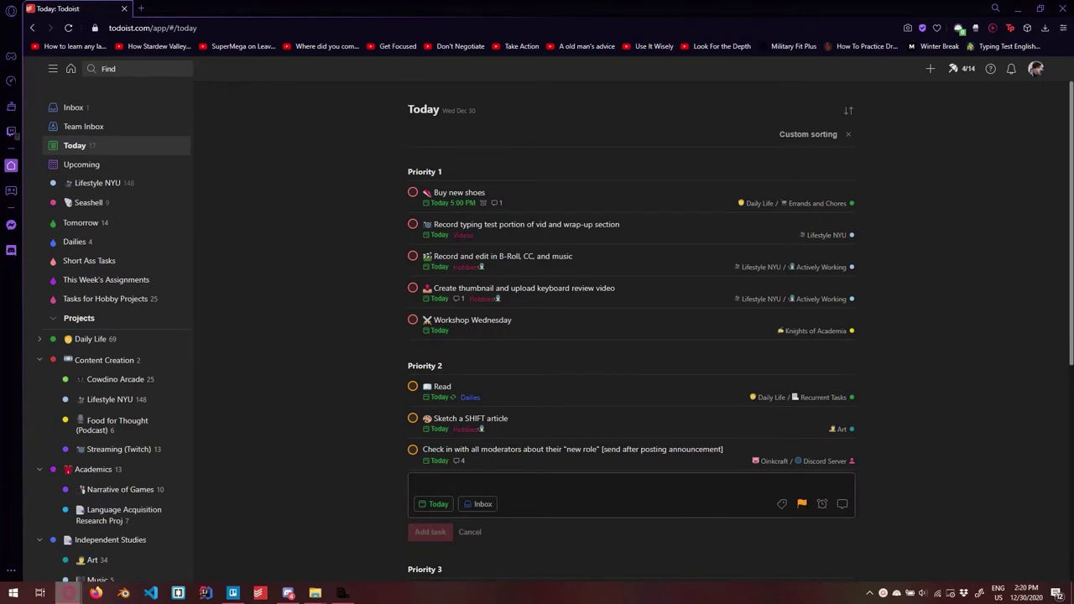
click(469, 532)
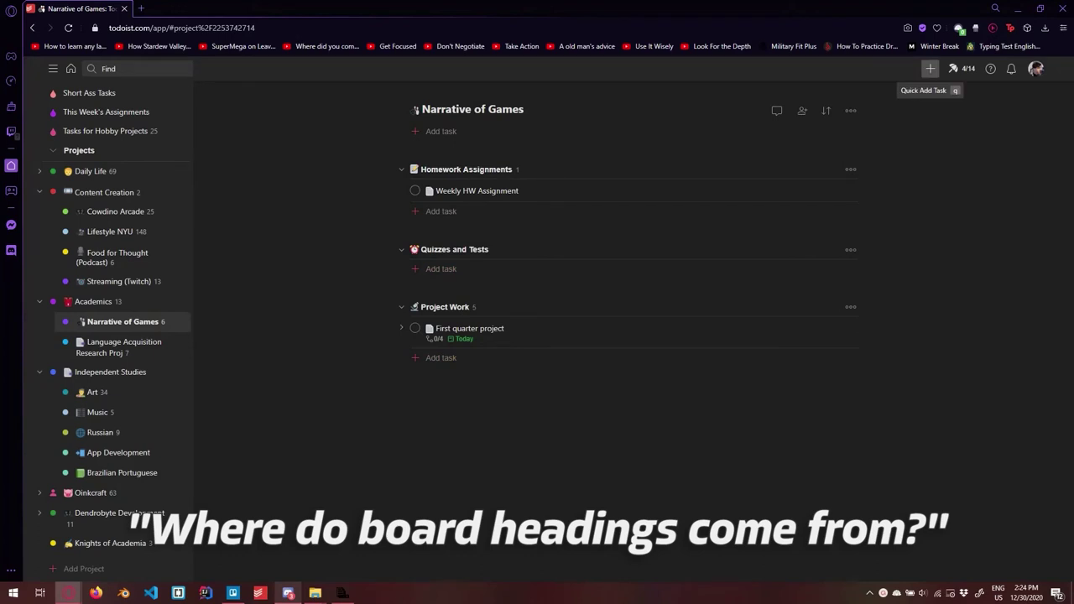
Step: Quick-add a task named Sample task to the Narrative of Games project without a section
click(930, 68)
text(Sample task #narr)
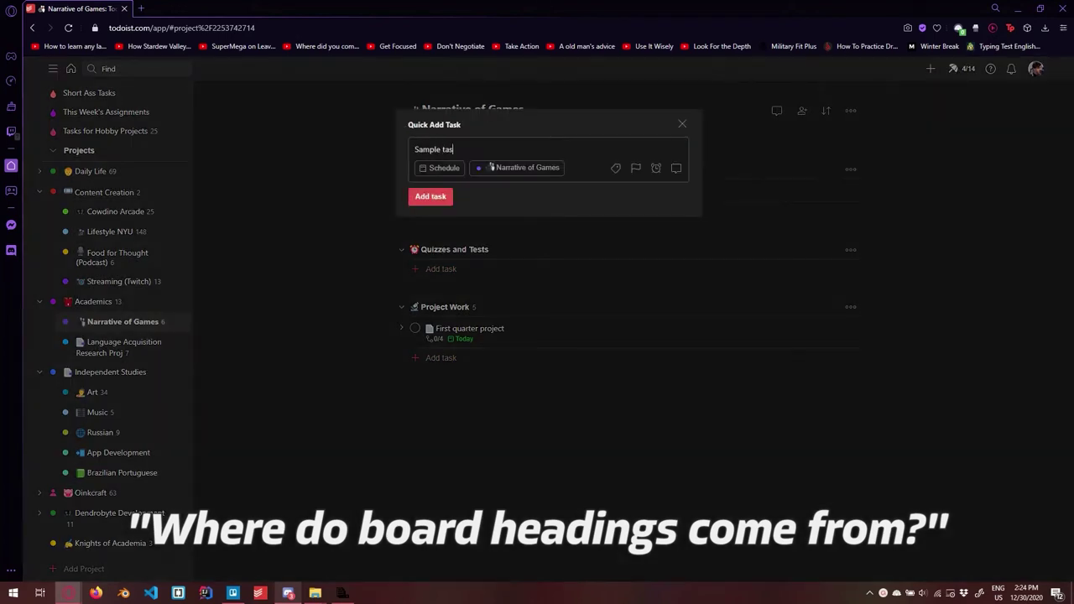
key(Return)
key(Return)
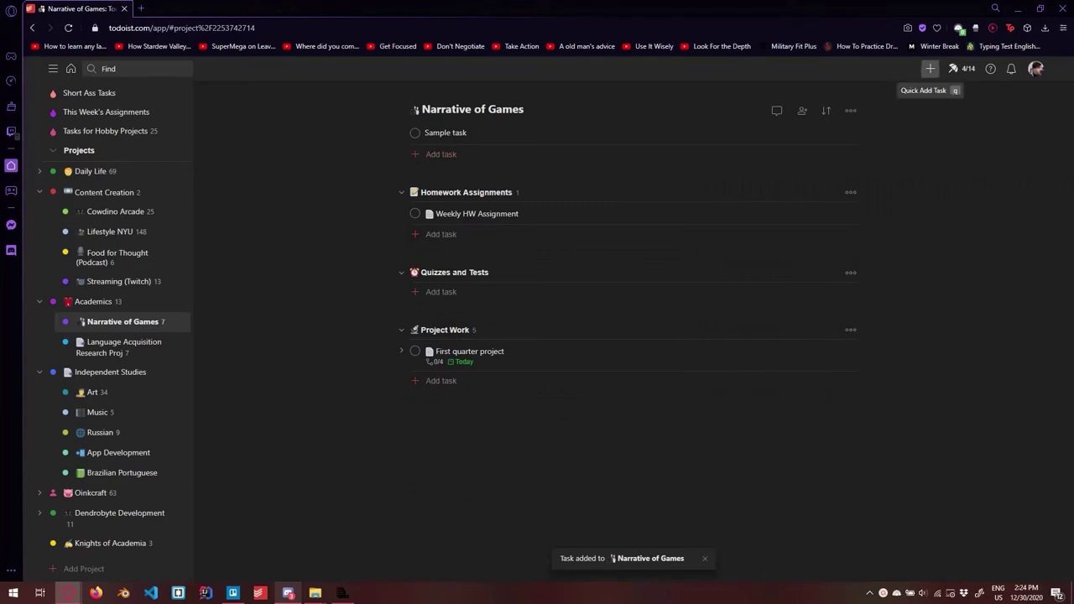
Step: Quick-add a task named Quiz 1 to the Quizzes and Tests section of Narrative of Games
click(930, 68)
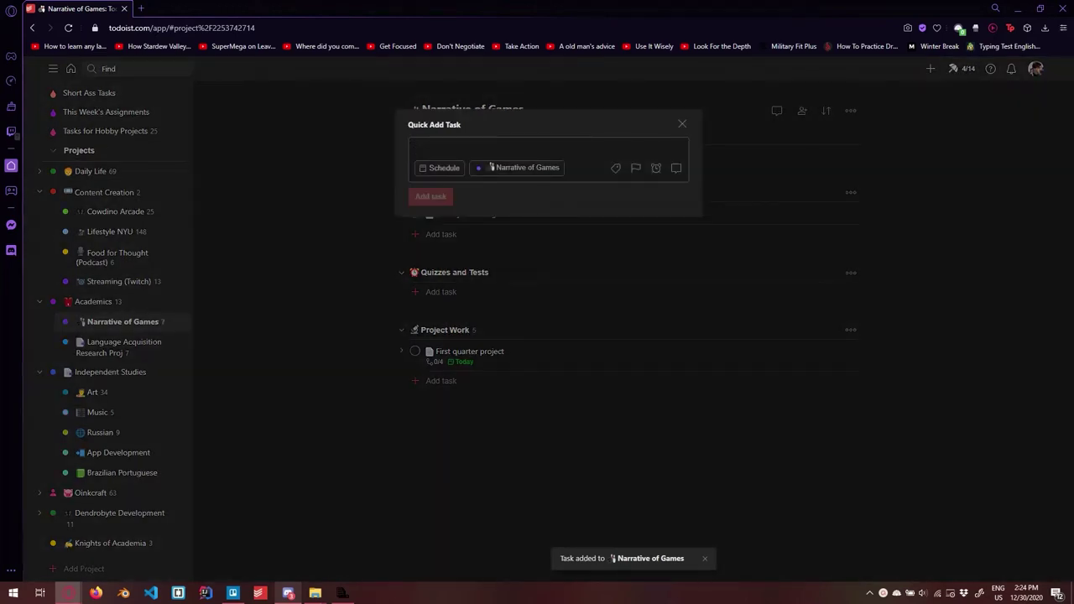
text(Quiz 1 #naa)
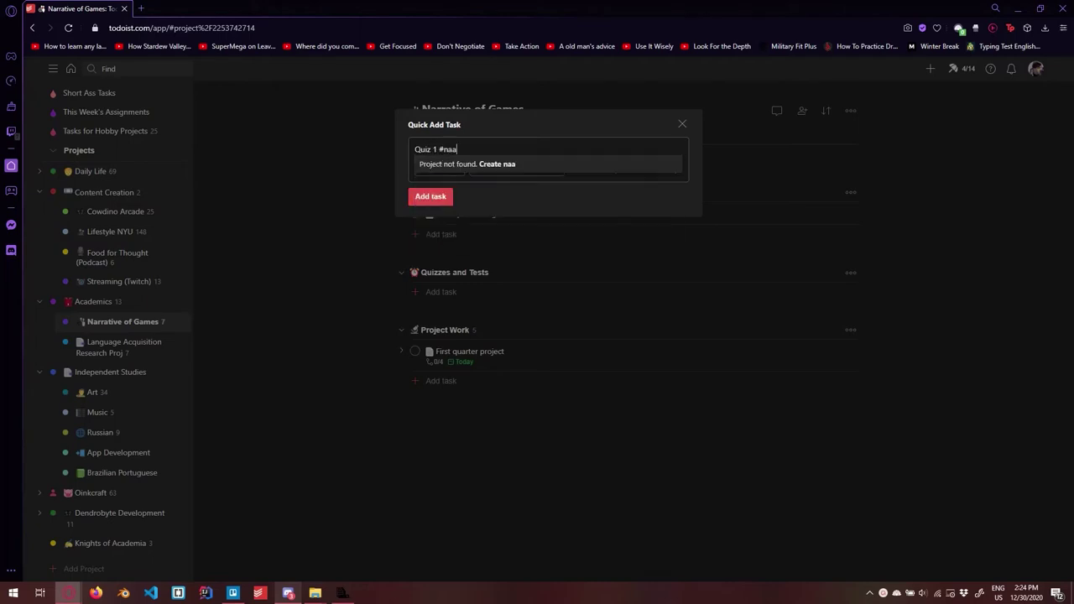
key(BackSpace)
text(r)
click(491, 165)
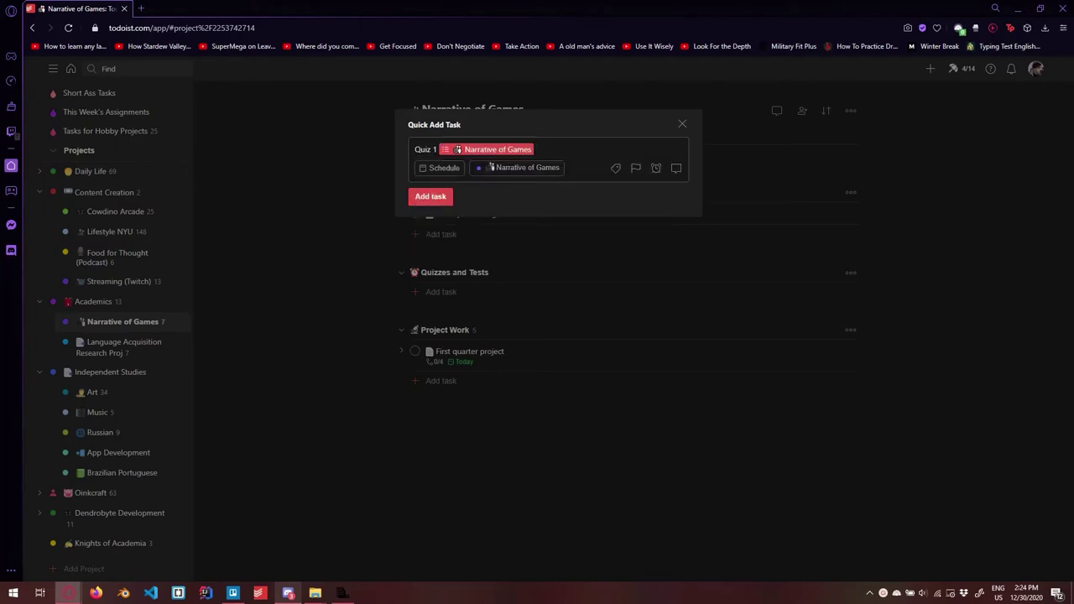
text(/)
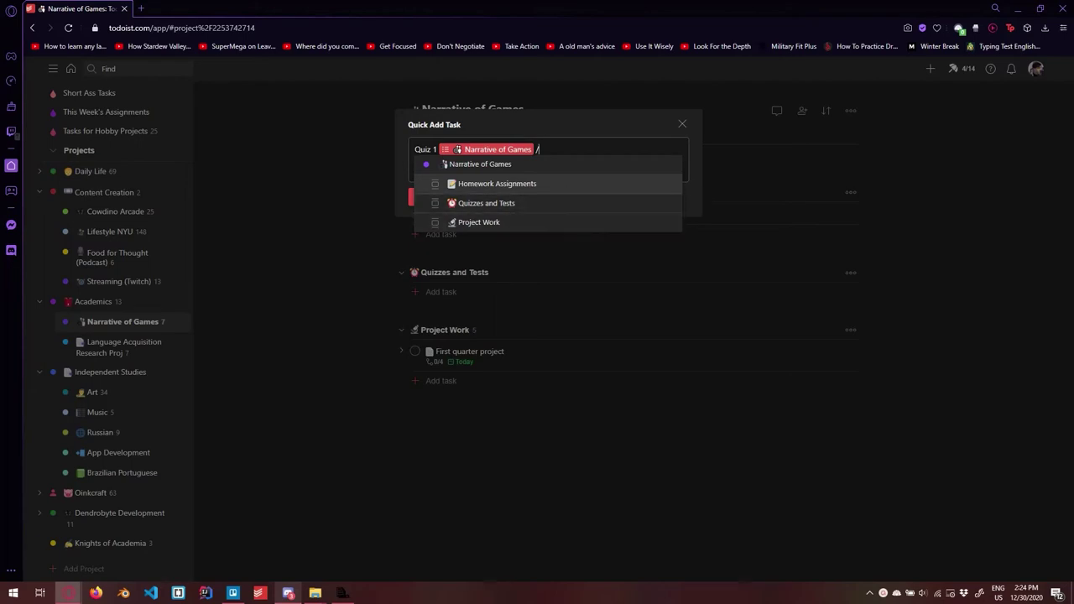
key(Down)
key(Return)
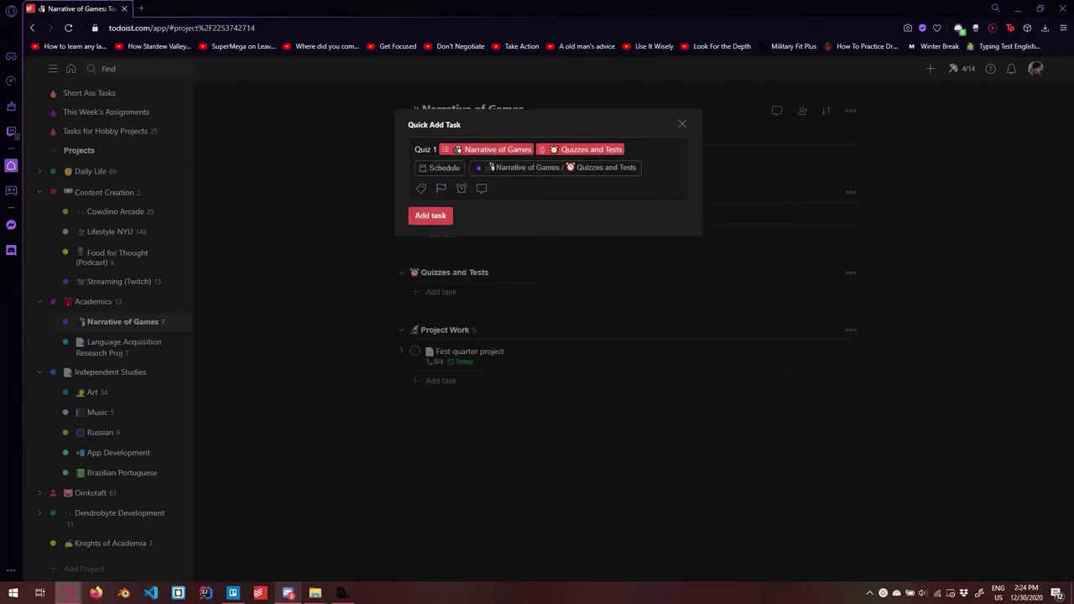
key(Return)
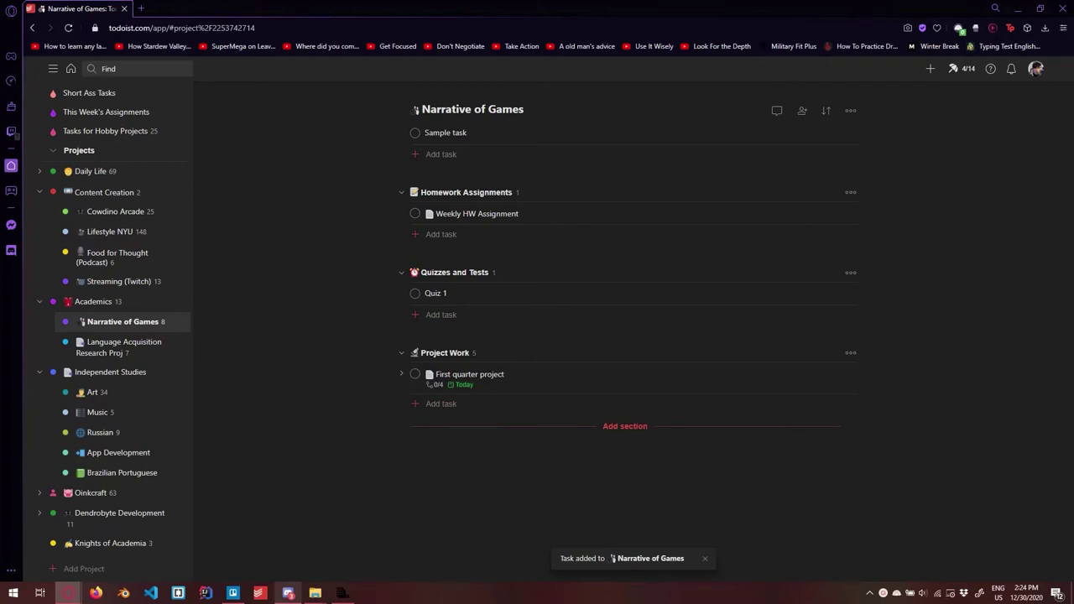
click(625, 426)
click(482, 470)
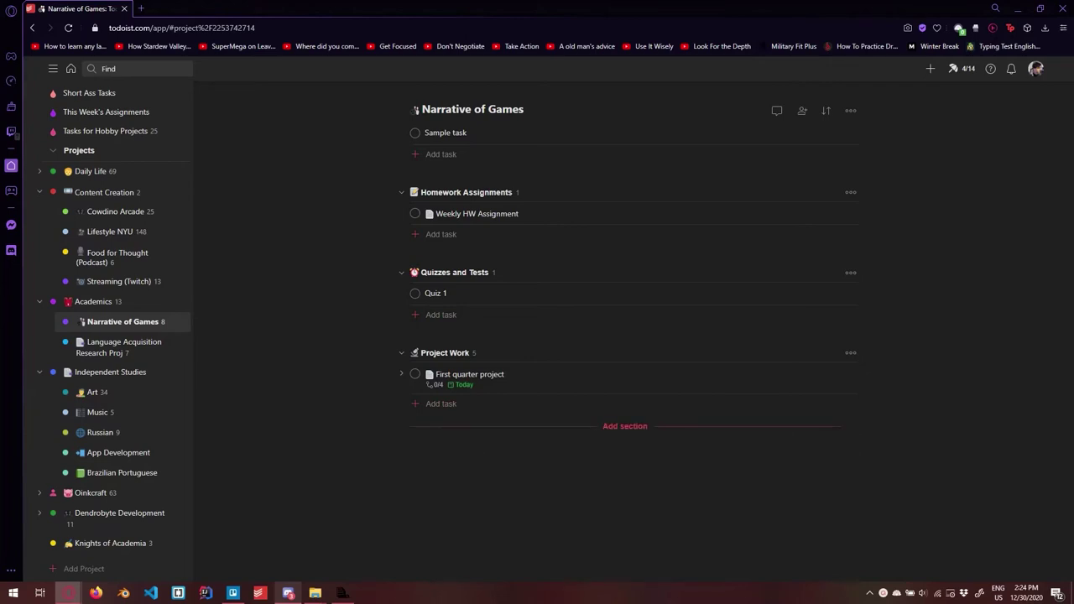
click(625, 426)
click(482, 468)
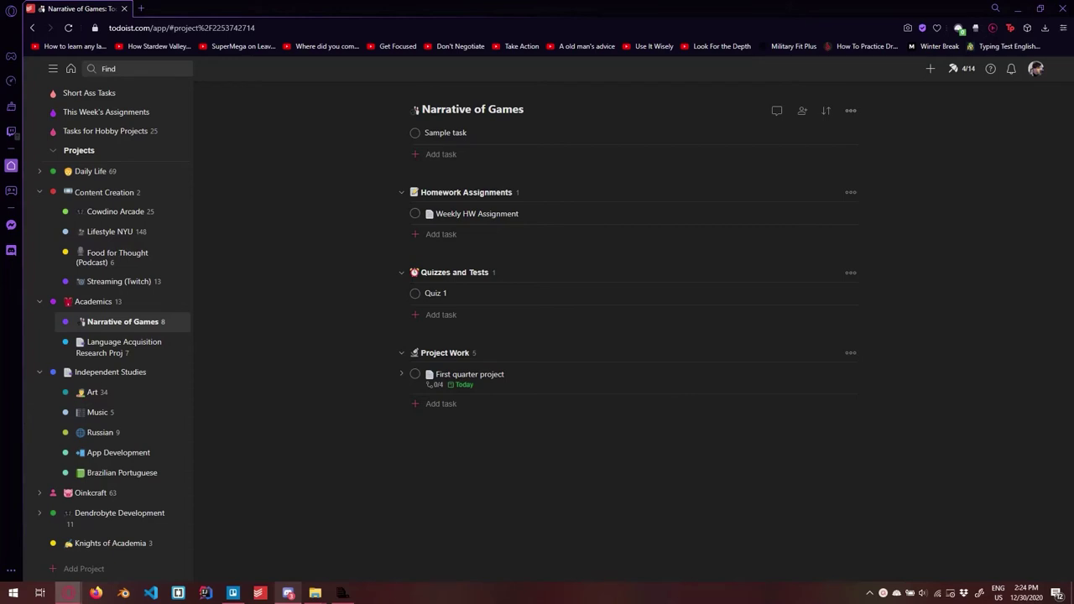
Step: Switch the Narrative of Games project to board view
click(850, 110)
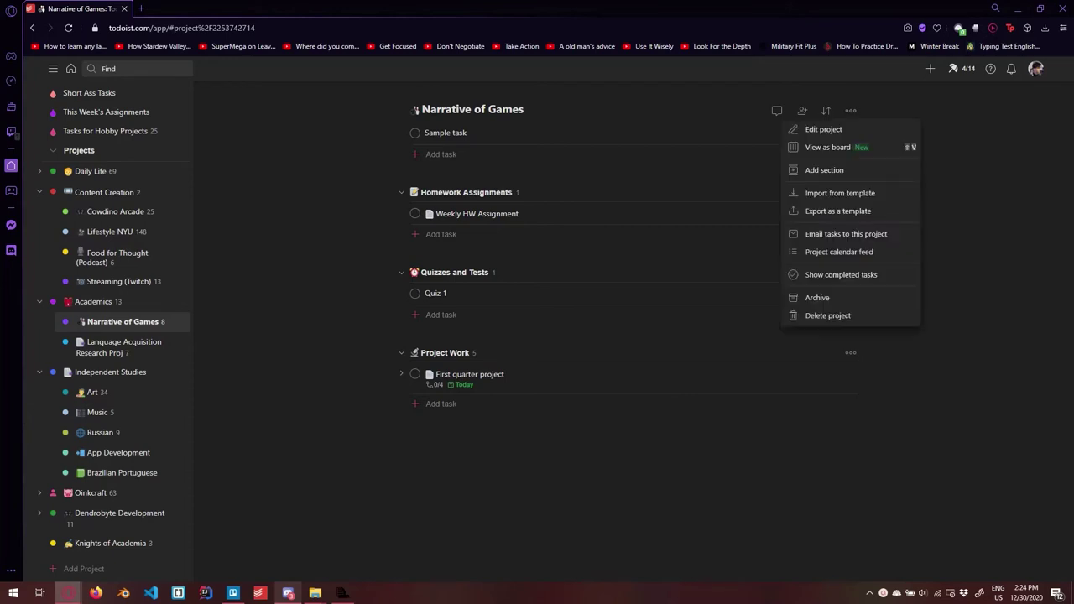
click(821, 147)
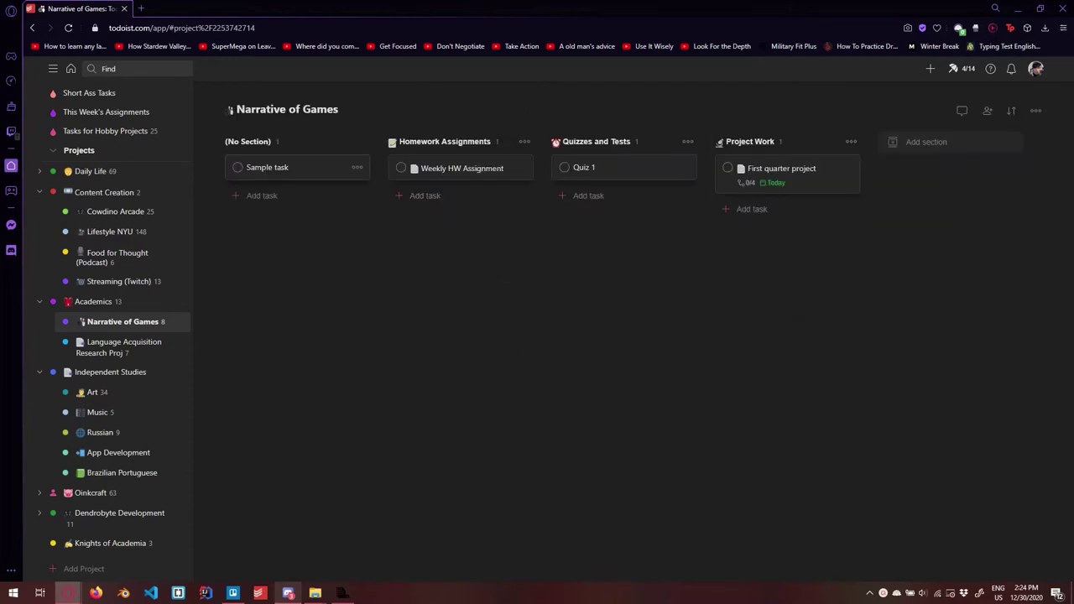
click(357, 167)
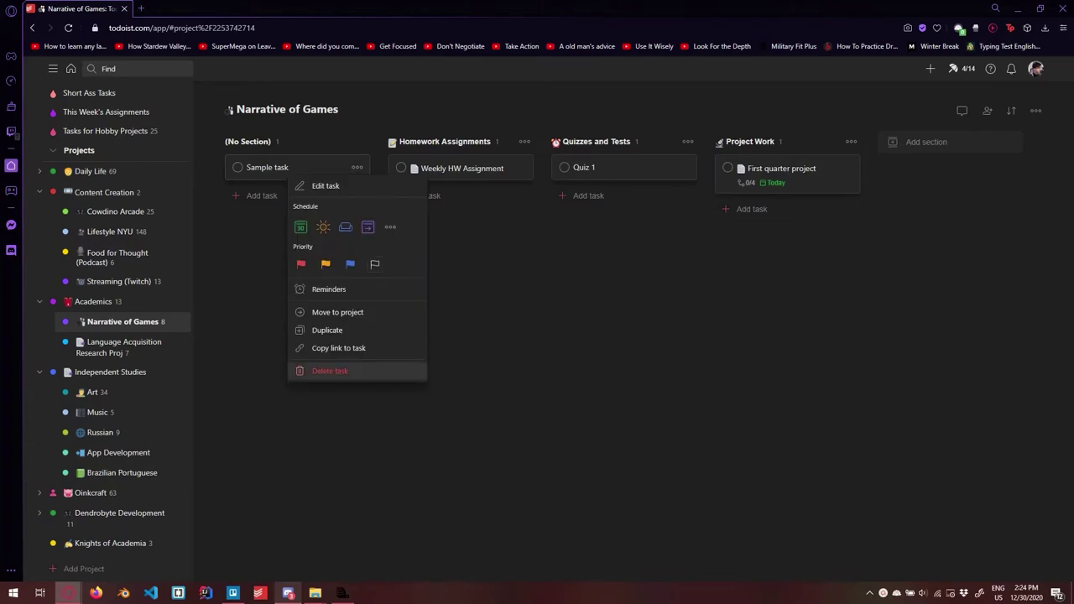
click(313, 371)
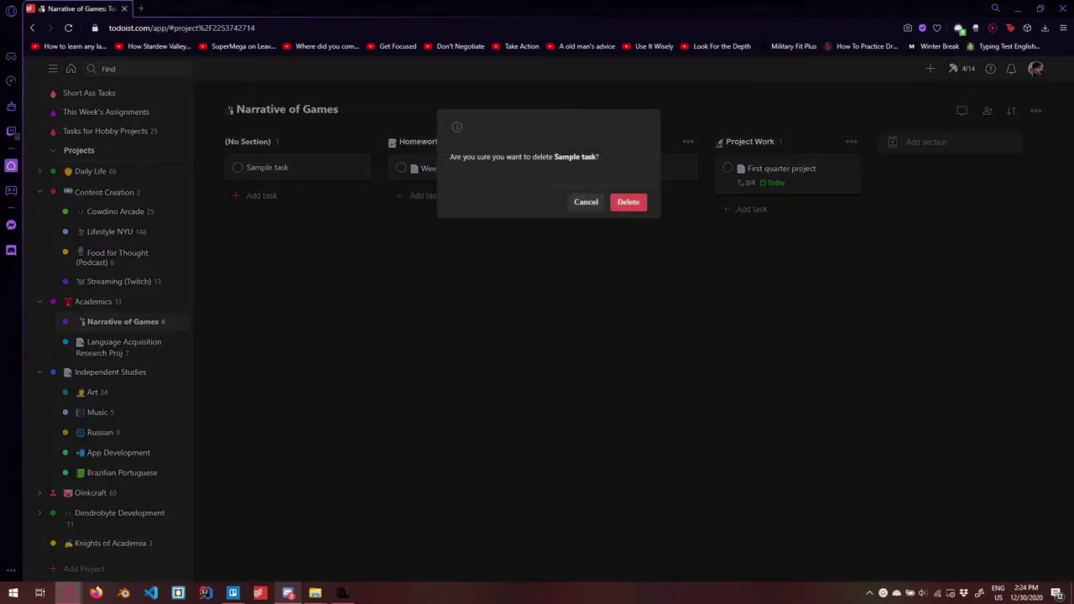
click(585, 201)
Step: Move Sample task from the unsectioned column to Homework Assignments and on to the end of Project Work
drag(268, 167, 445, 201)
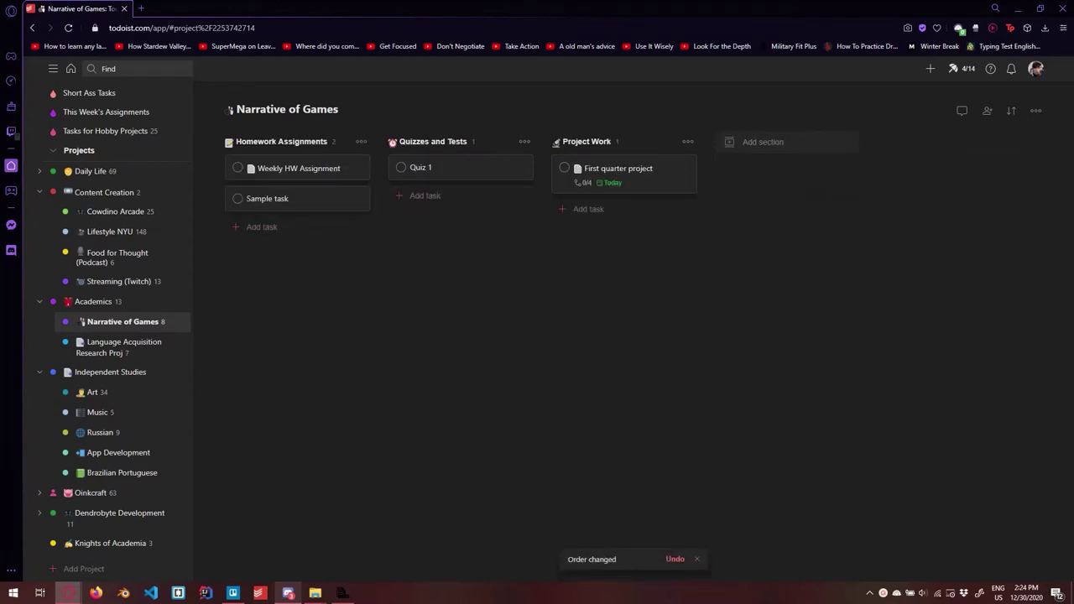
drag(335, 199, 605, 211)
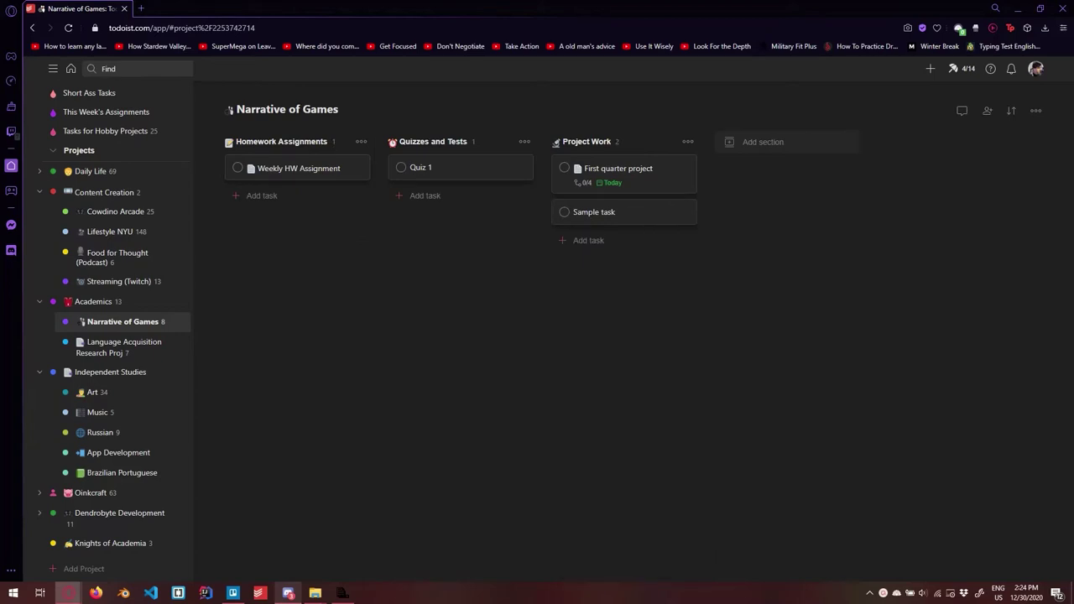
Step: Open the Lifestyle NYU project and look across all of its board columns, through to Big Boi Goals
scroll(117, 260, up, 3)
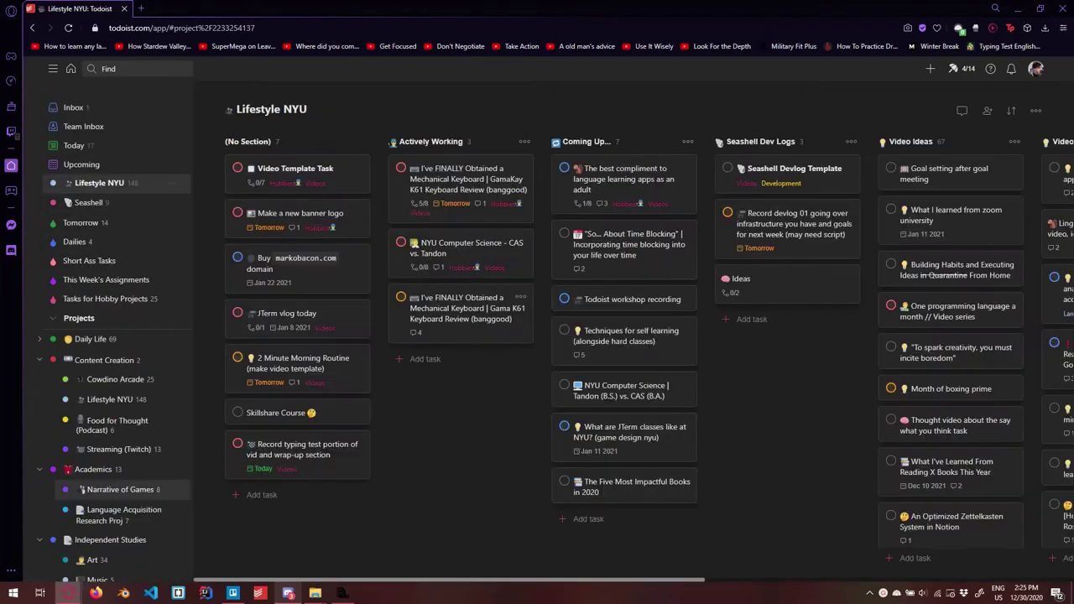
scroll(634, 361, right, 3)
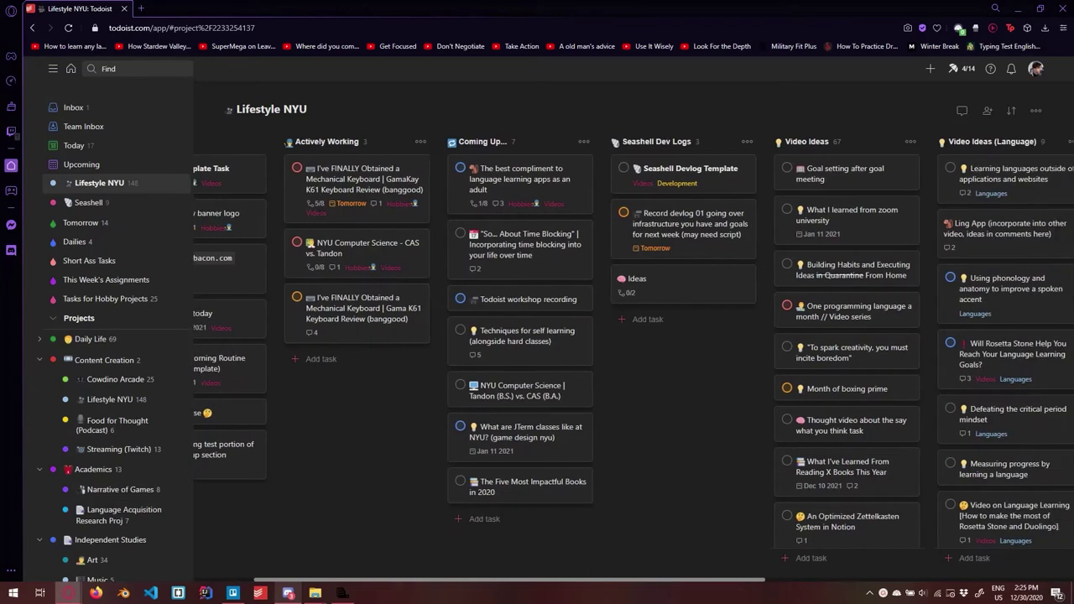
scroll(633, 361, left, 3)
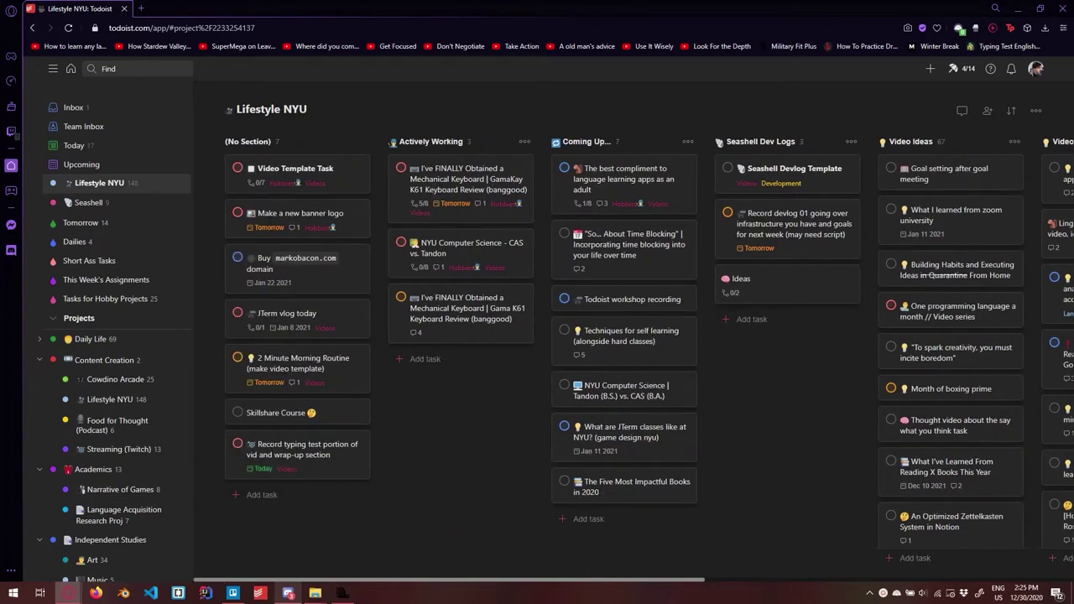
scroll(633, 361, right, 3)
scroll(634, 361, right, 10)
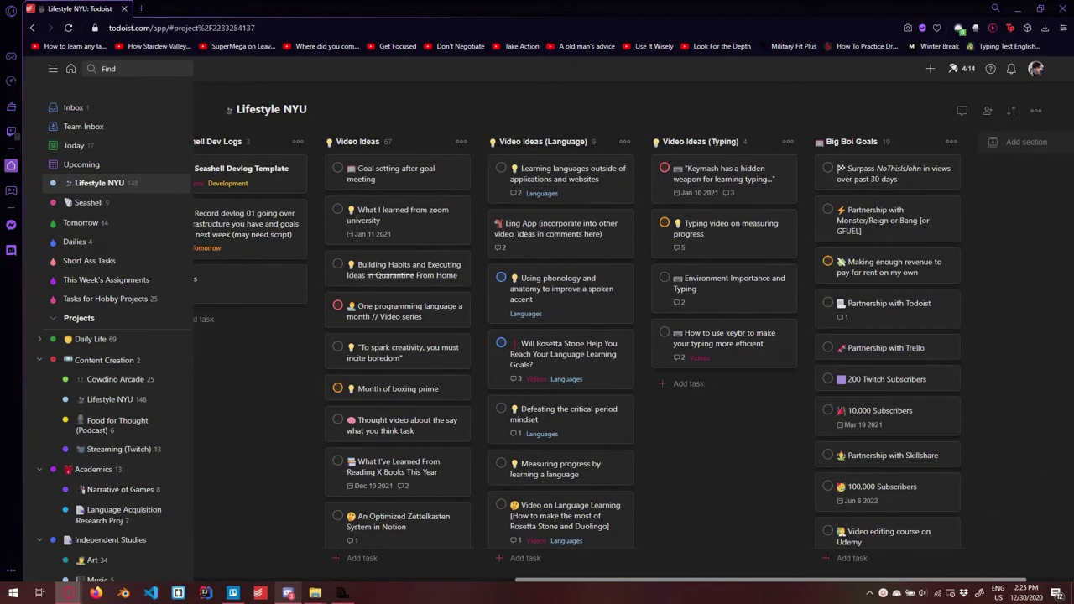
Step: Show the Lifestyle NYU project as a list to look through its sections, and return it to board view
click(1036, 110)
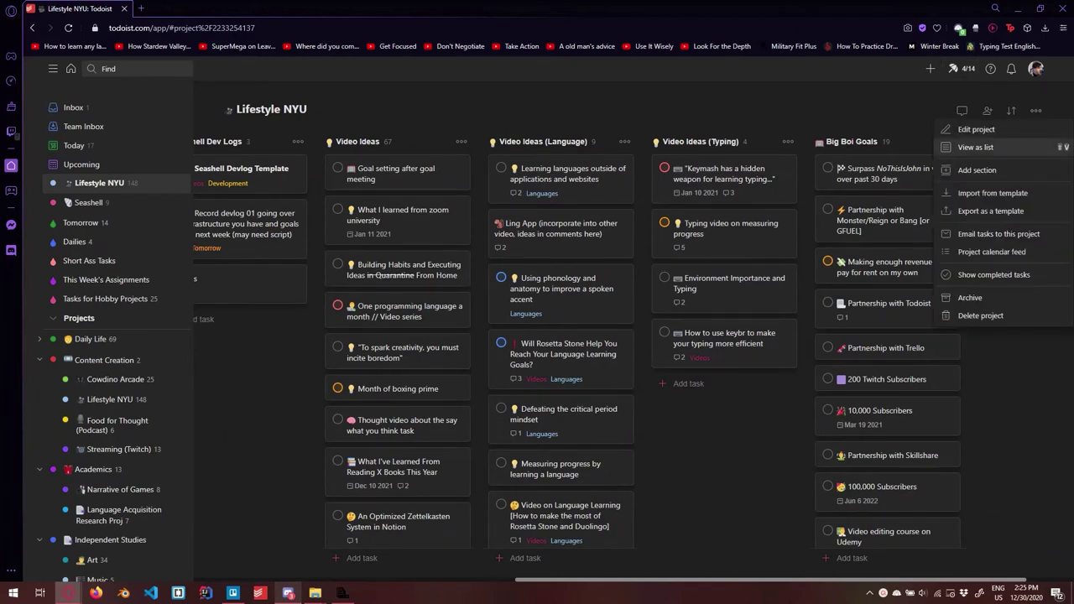
click(977, 147)
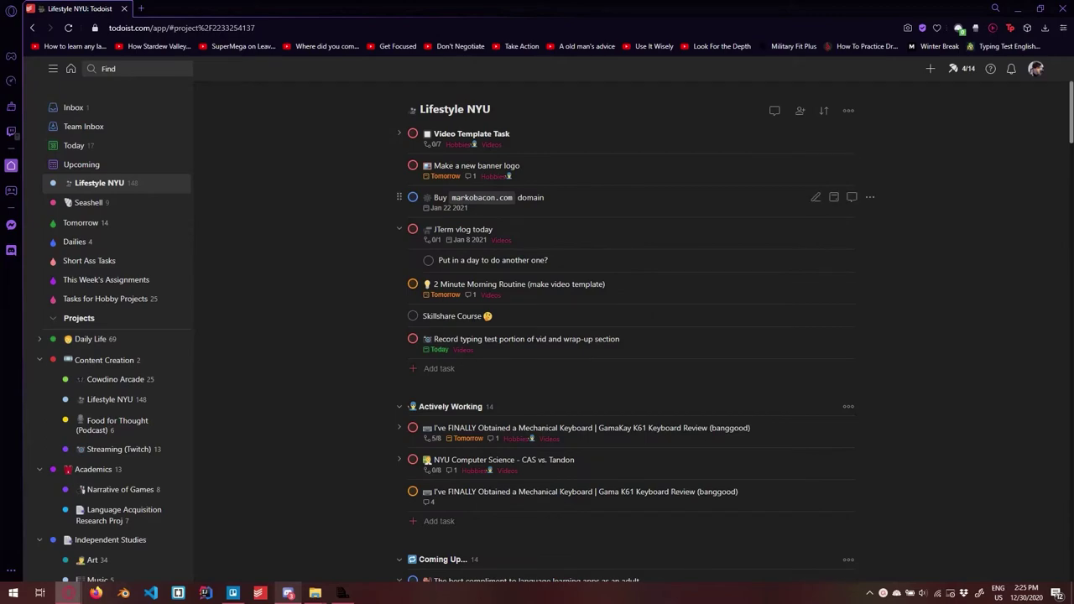
scroll(630, 336, down, 1)
scroll(629, 252, down, 4)
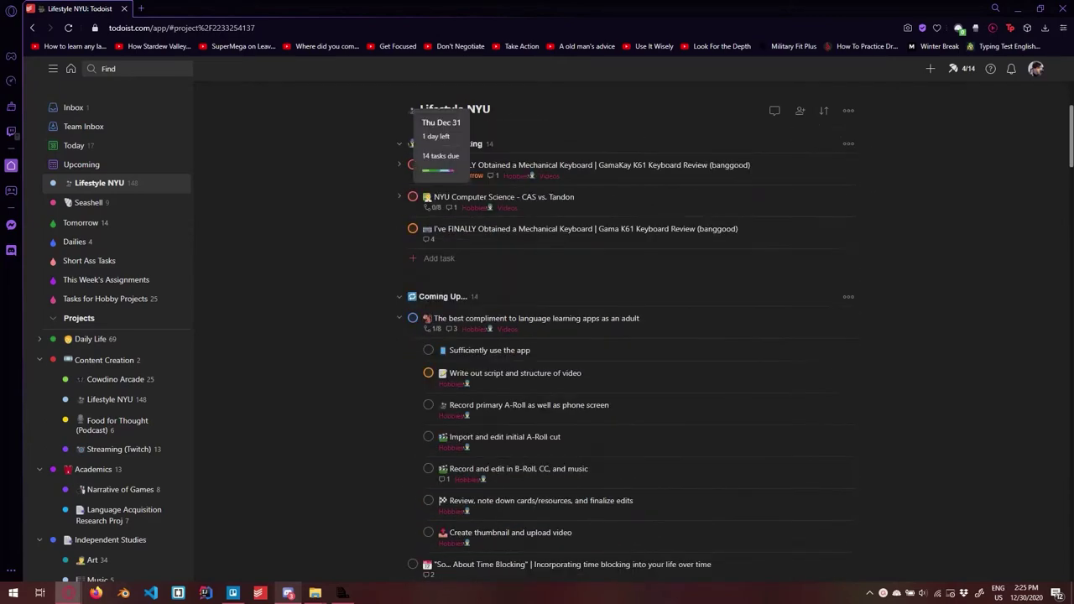
scroll(630, 336, down, 15)
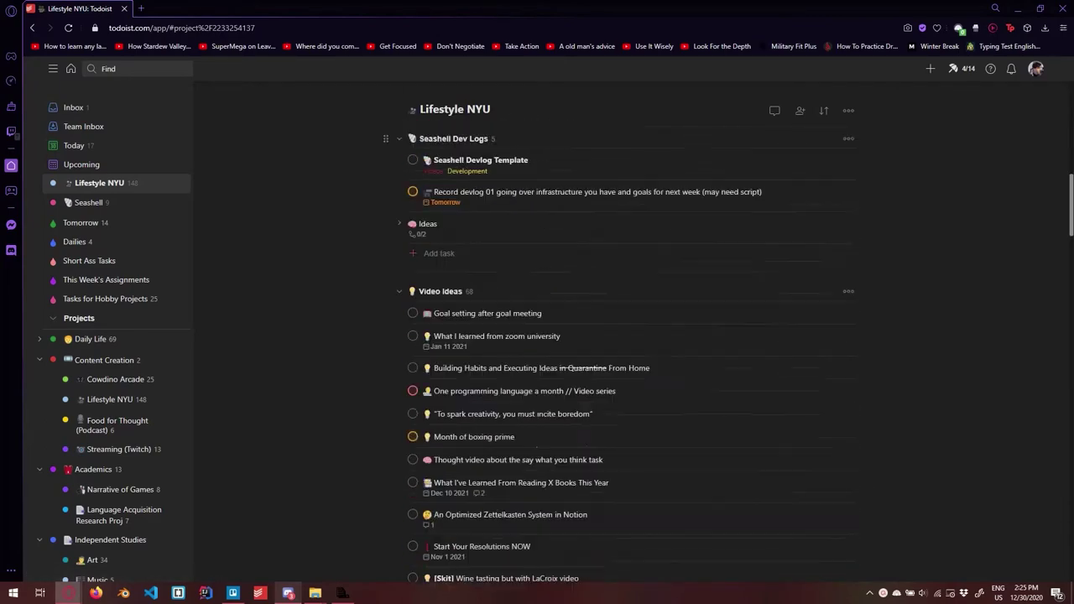
scroll(629, 336, down, 10)
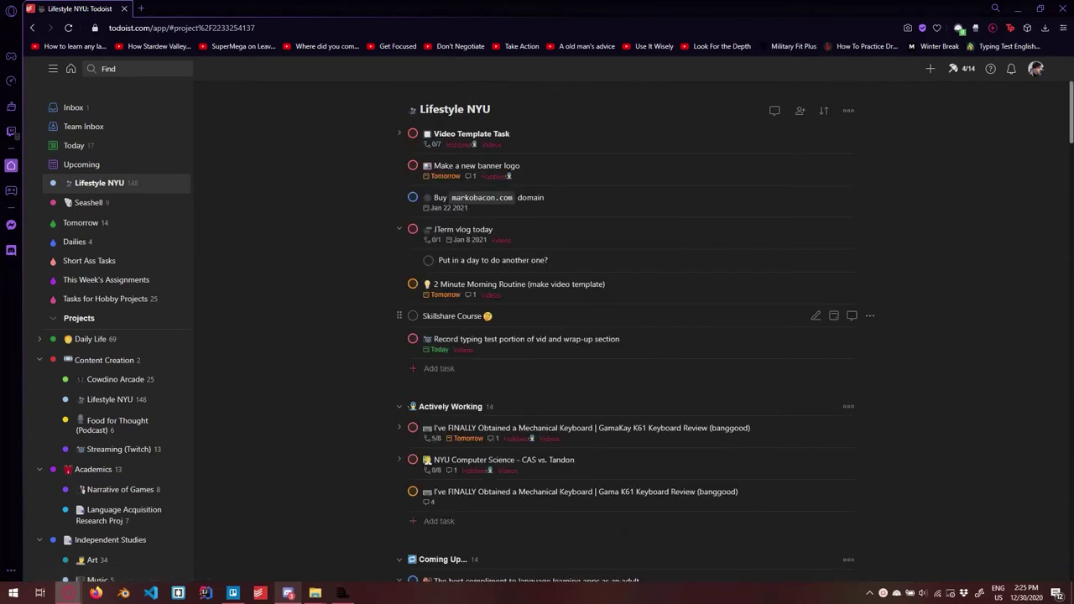
click(849, 110)
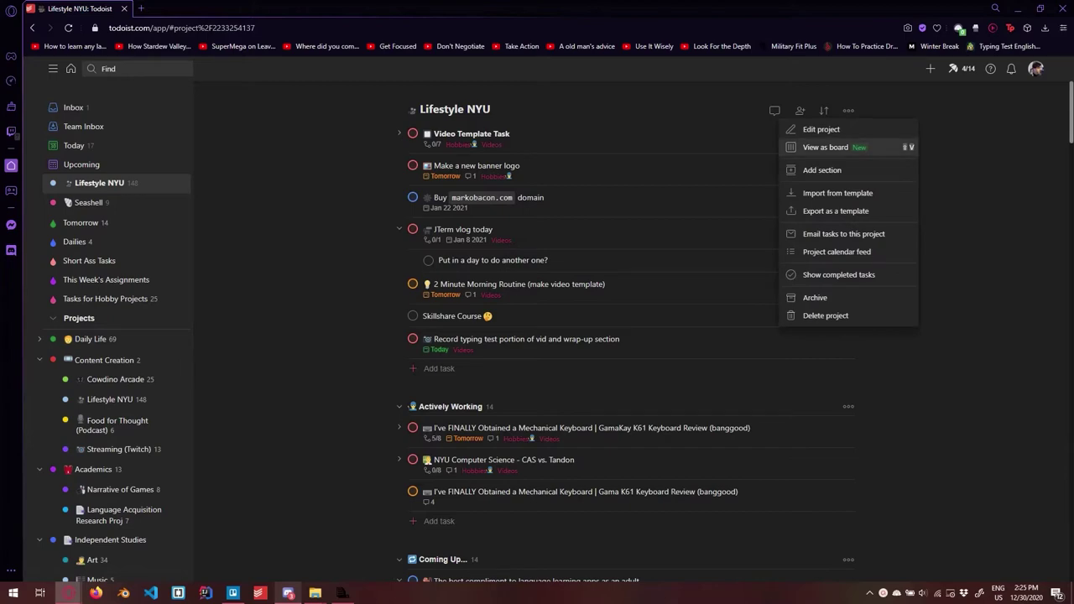
click(825, 146)
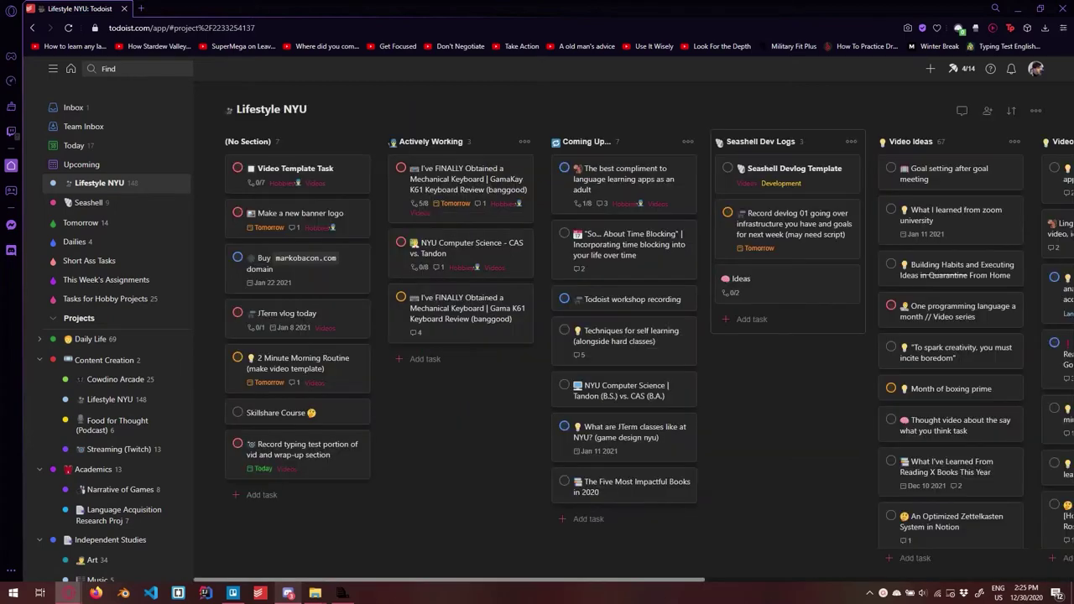
Step: Open the Brazilian Portuguese project under Independent Studies and look over the project list
scroll(118, 372, down, 5)
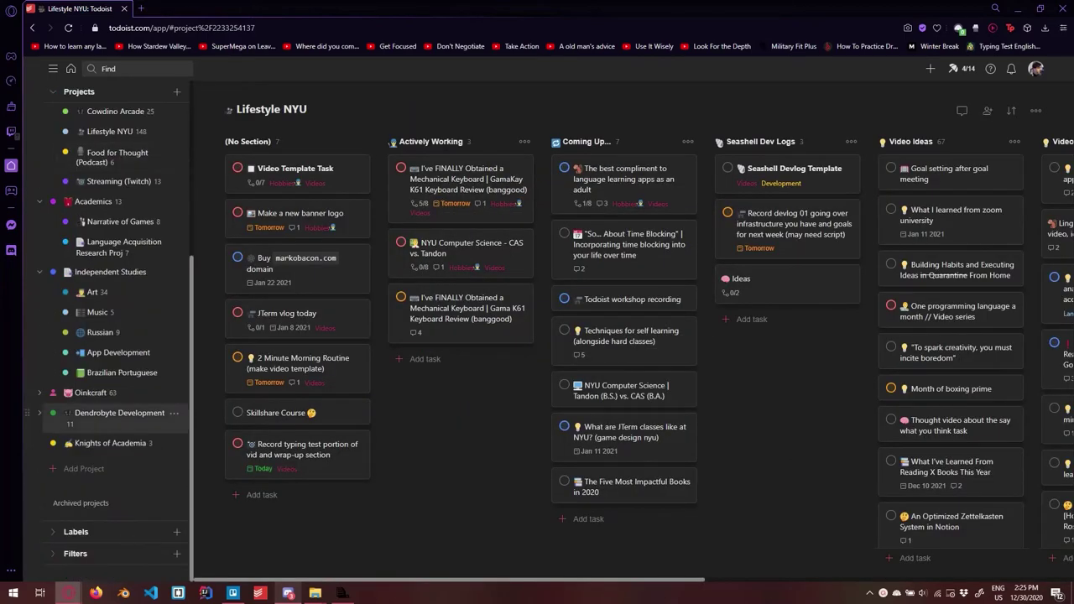
click(117, 373)
scroll(117, 353, up, 3)
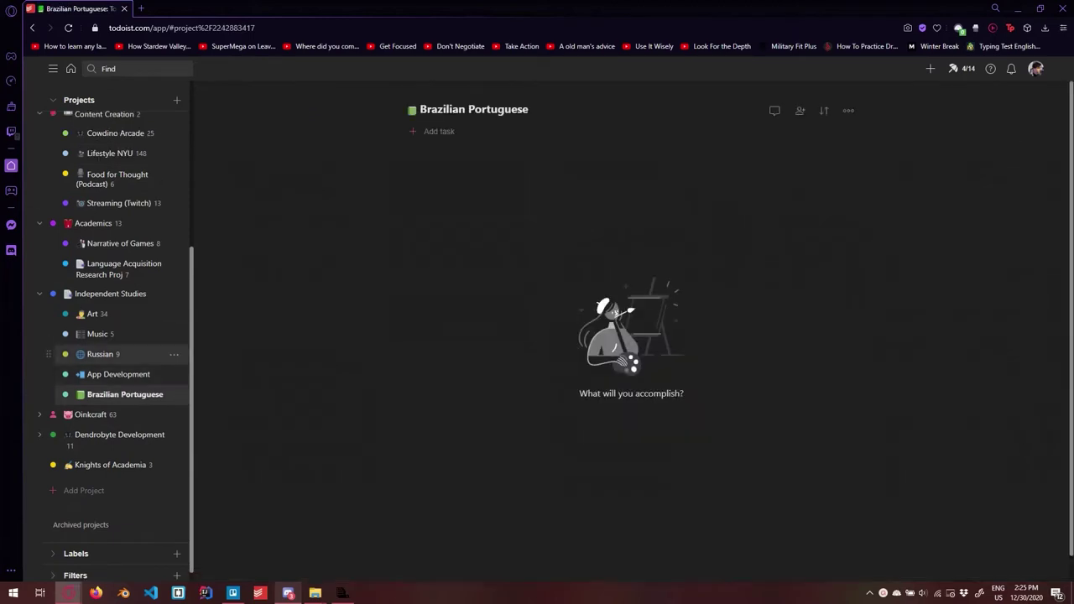
scroll(117, 323, down, 2)
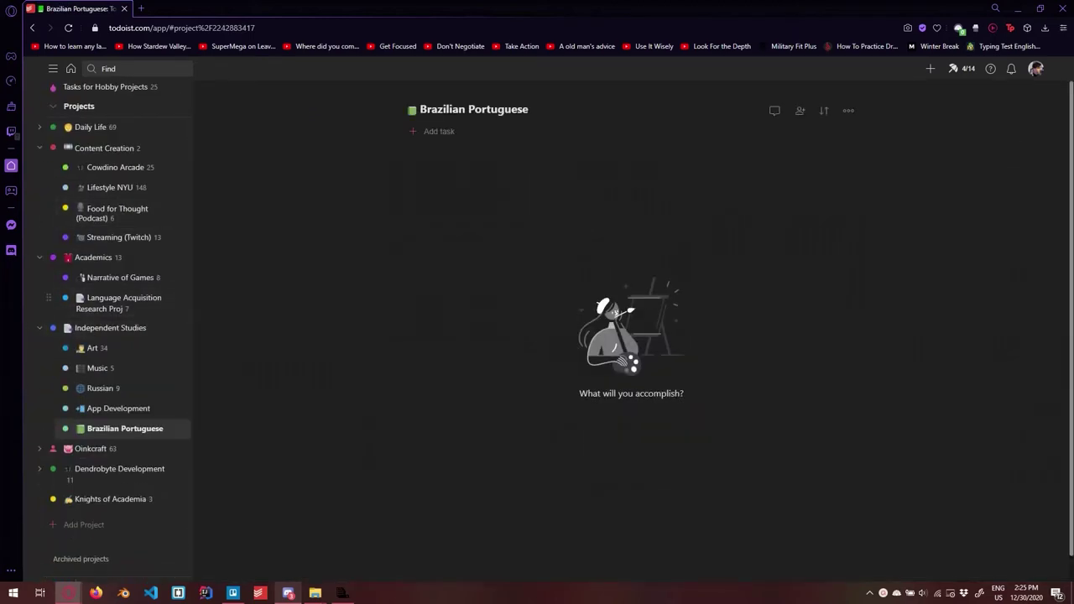
Step: Open the Narrative of Games project and switch it to list view
click(117, 277)
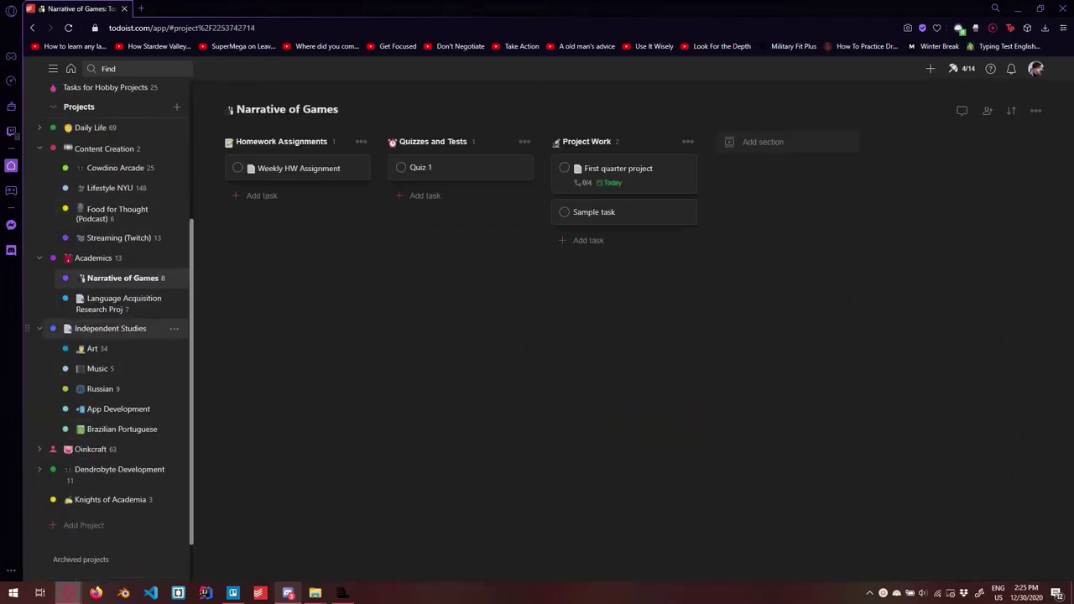
scroll(118, 336, up, 2)
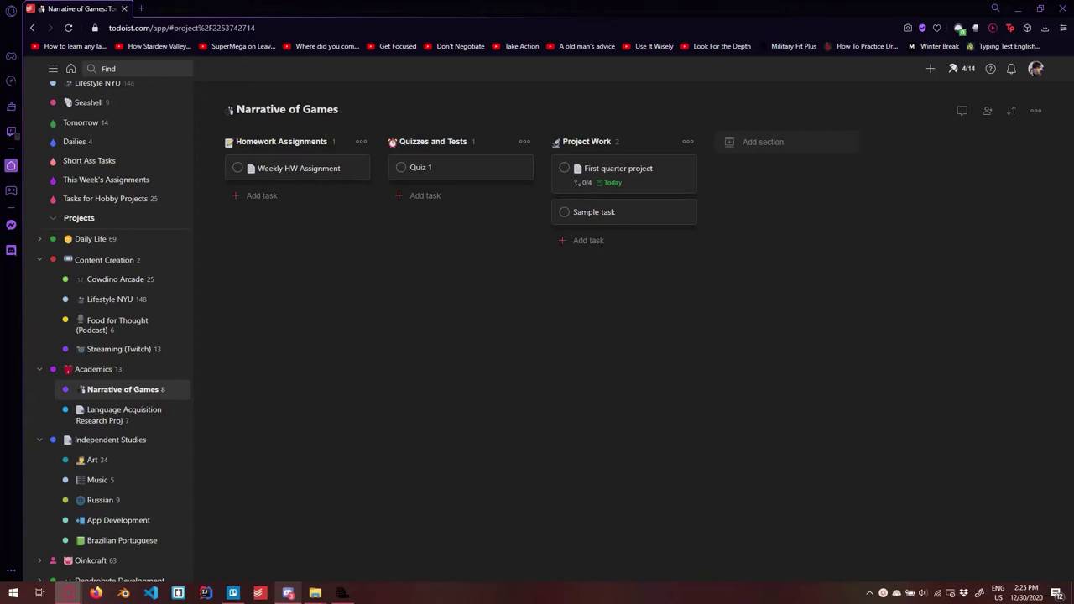
click(1036, 110)
click(982, 149)
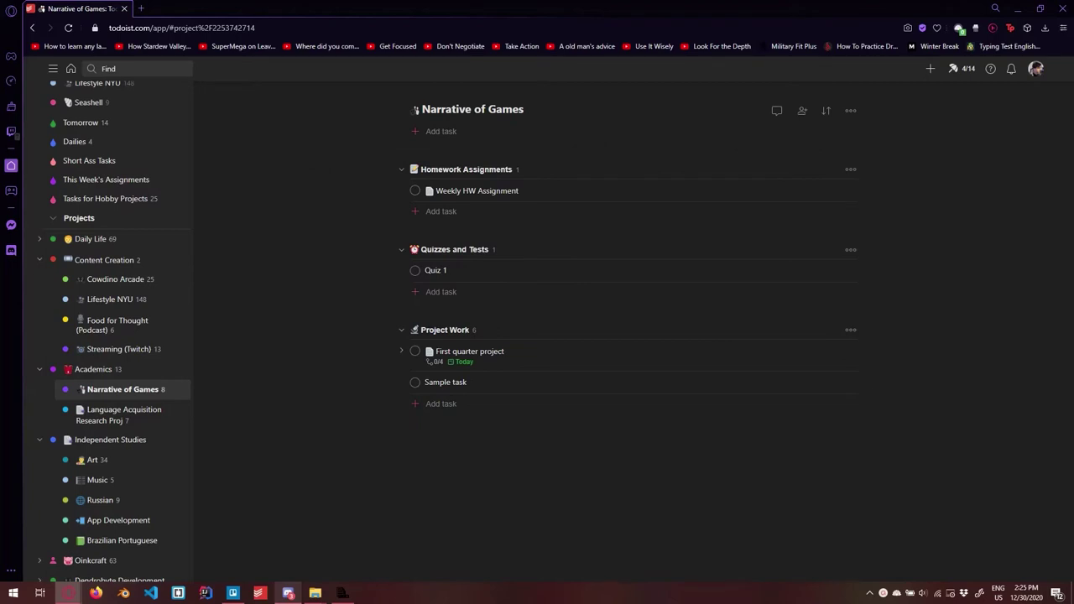
Step: Add an uncheckable task with a red exclamation emoji above the Narrative of Games sections: "Class meets Tuesday thru Friday from 1 to 4pm"
click(440, 131)
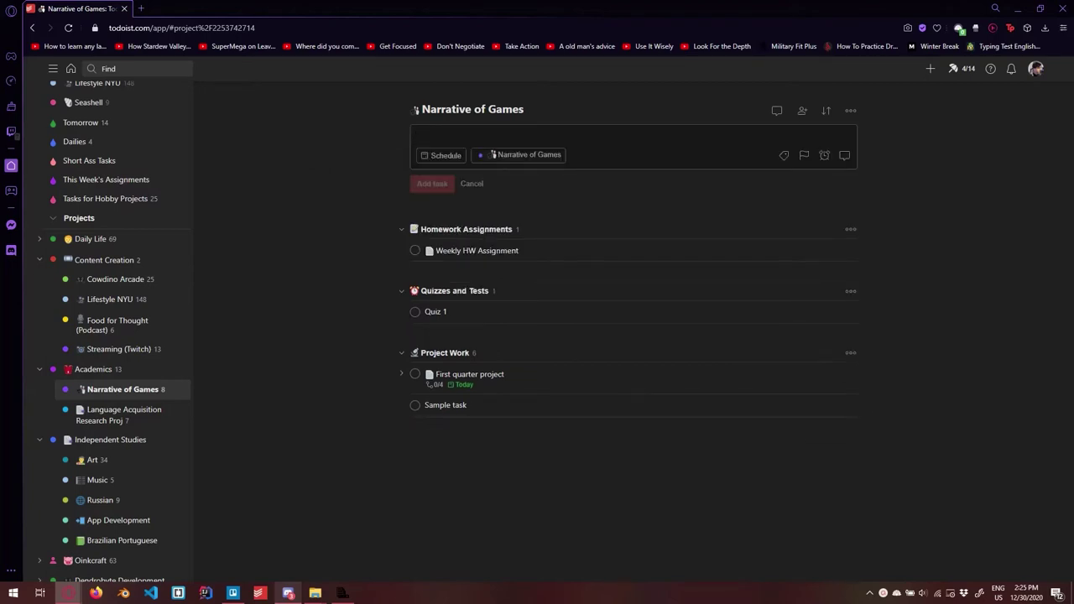
text(*)
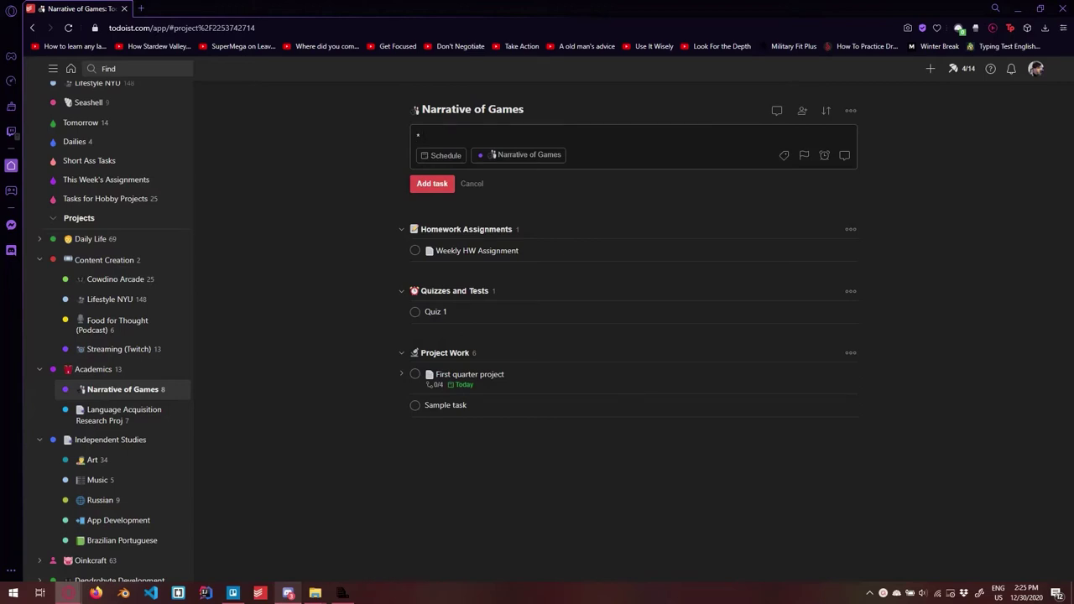
key(super+period)
text(excl)
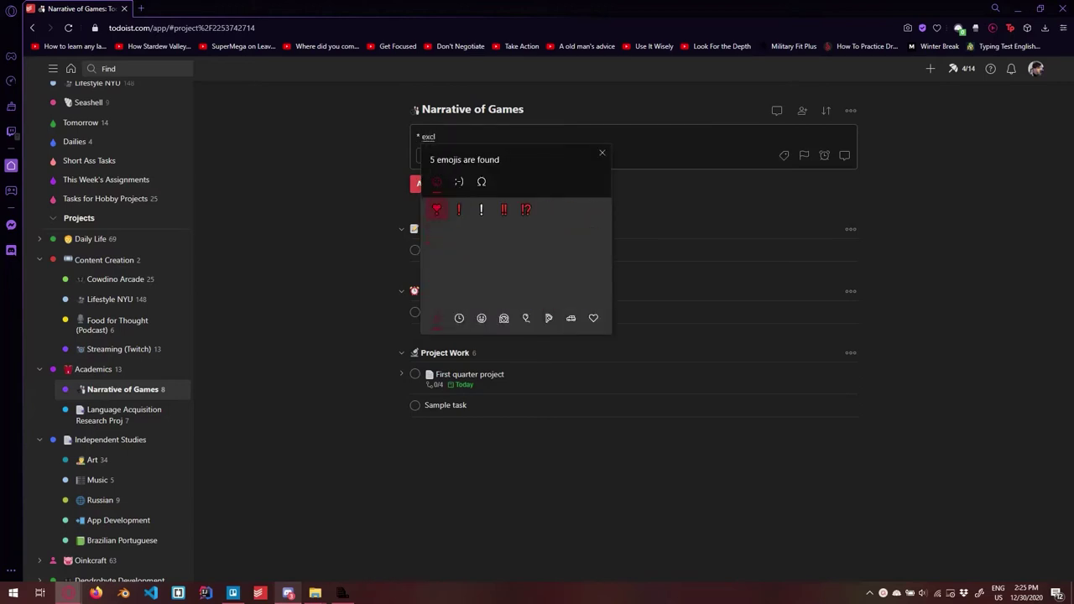
key(Return)
text(Class meets Tu)
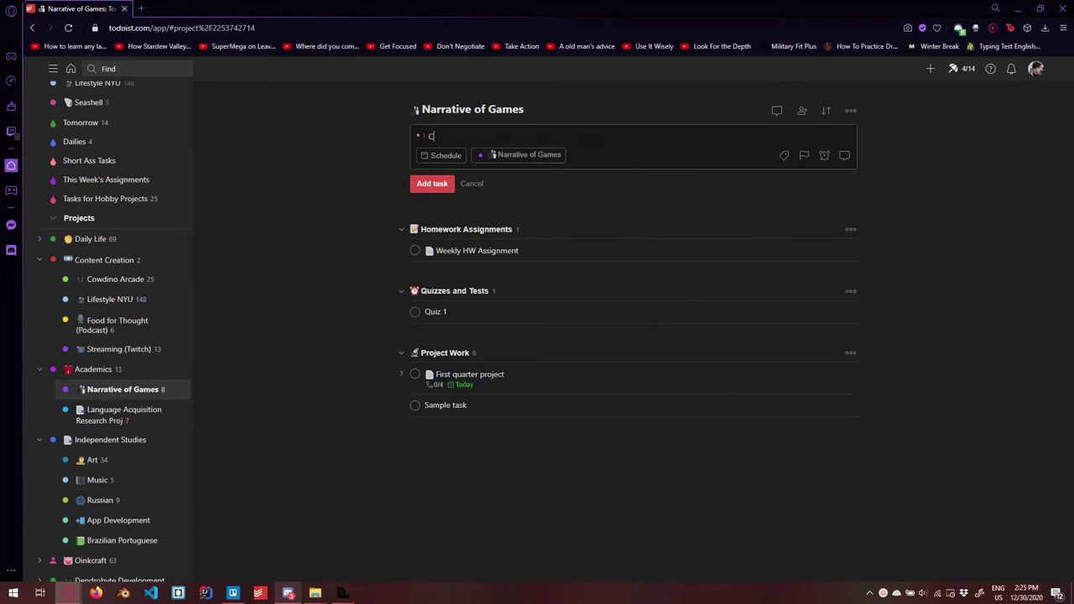
text(esday )
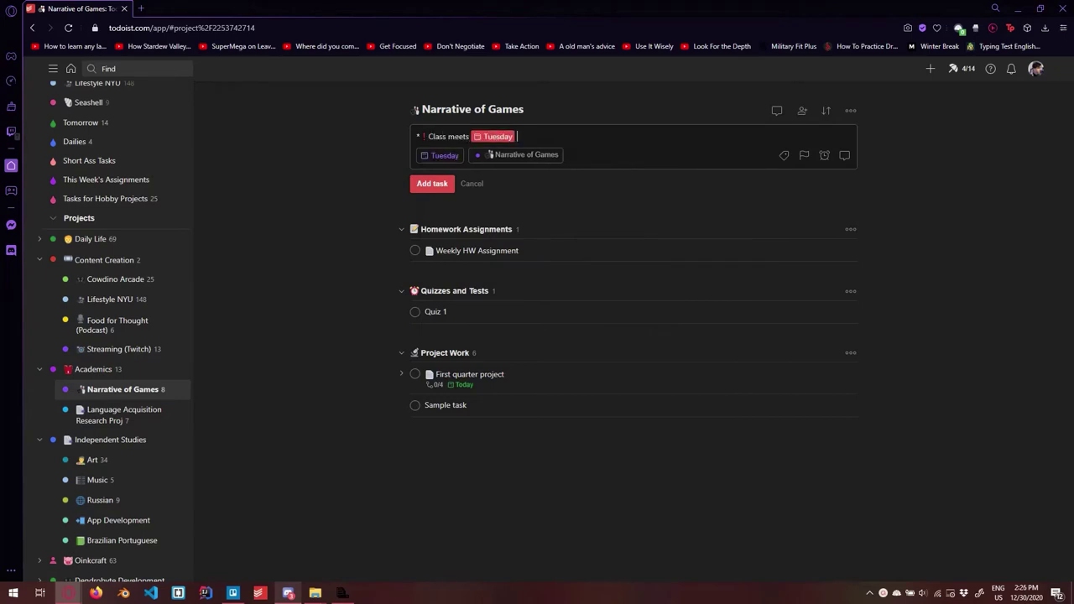
text(thru Friday from 1 to 4pm)
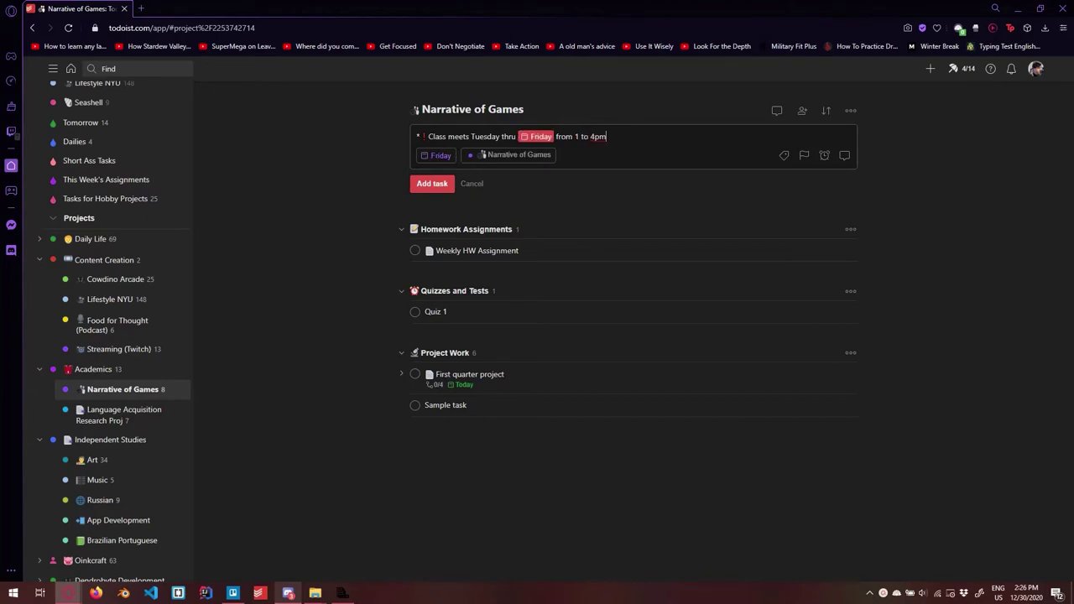
key(Return)
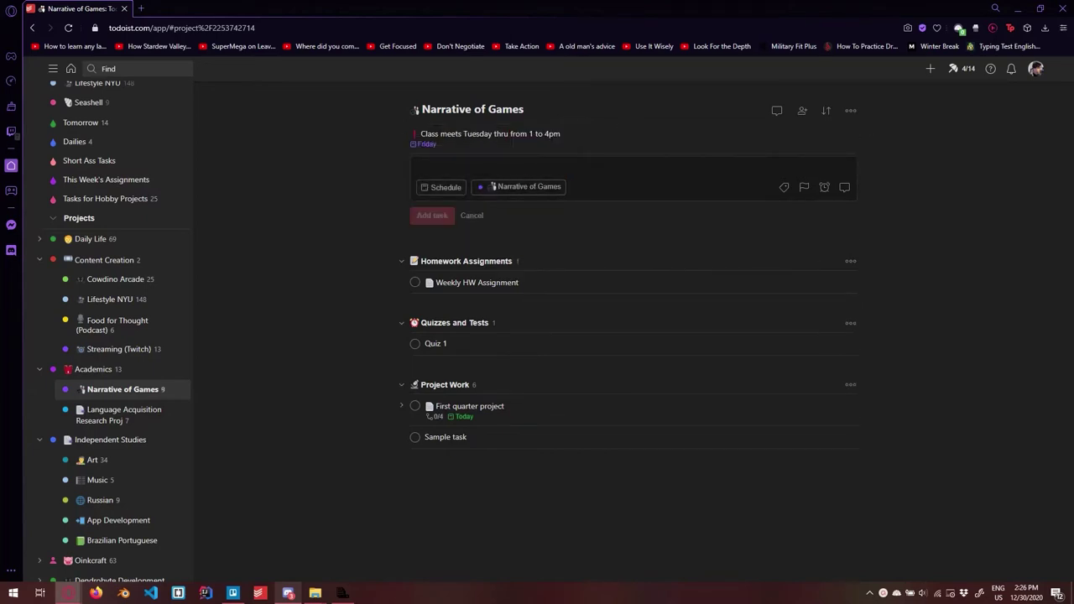
key(Escape)
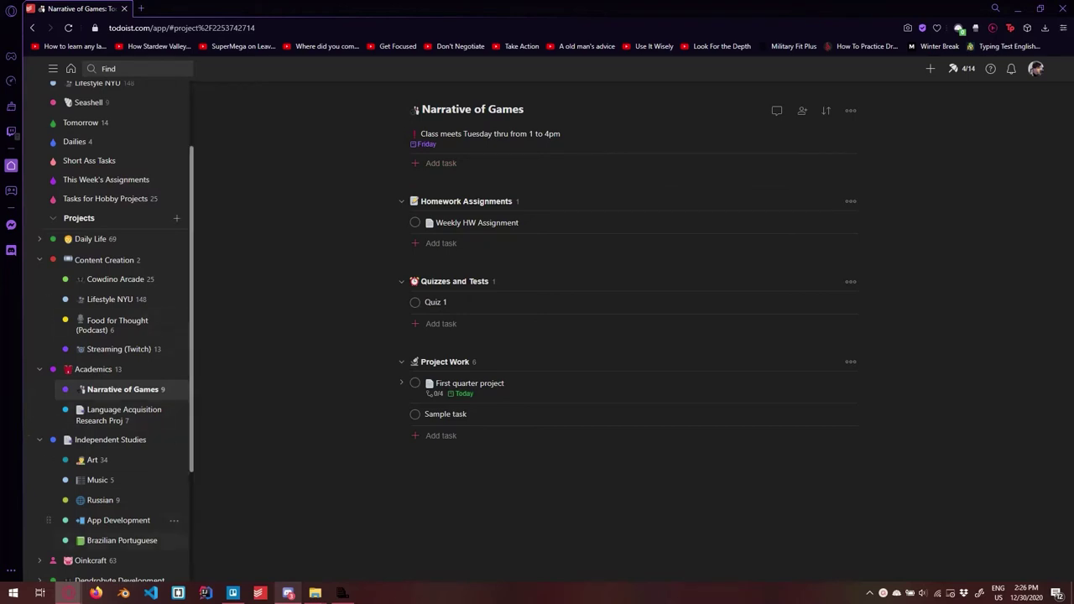
Step: Open the shared Oinkcraft project to view its board
scroll(126, 504, down, 1)
click(91, 504)
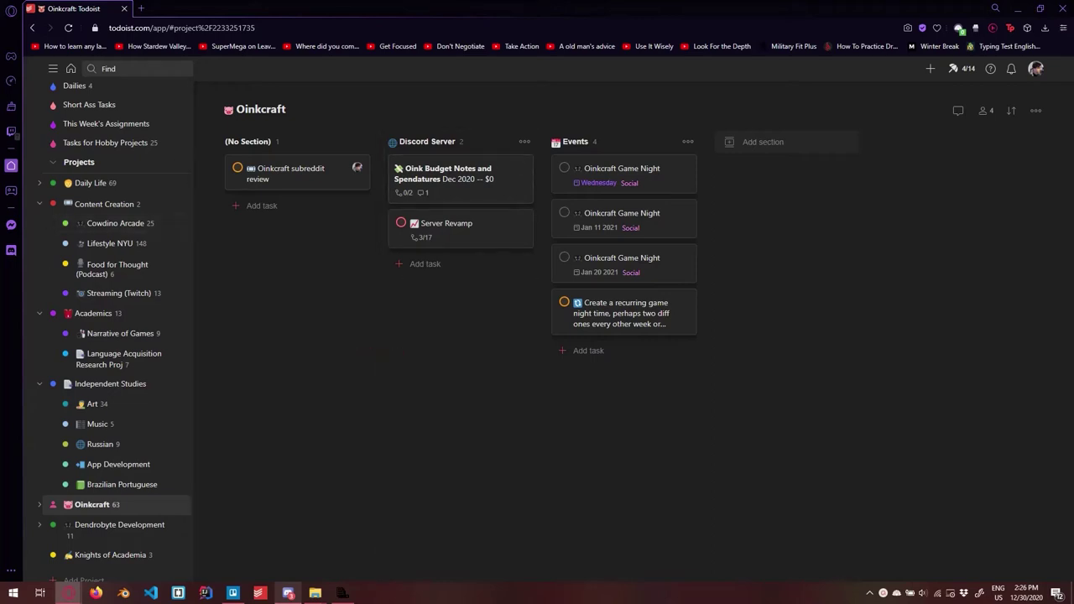
scroll(84, 164, up, 3)
scroll(84, 164, down, 3)
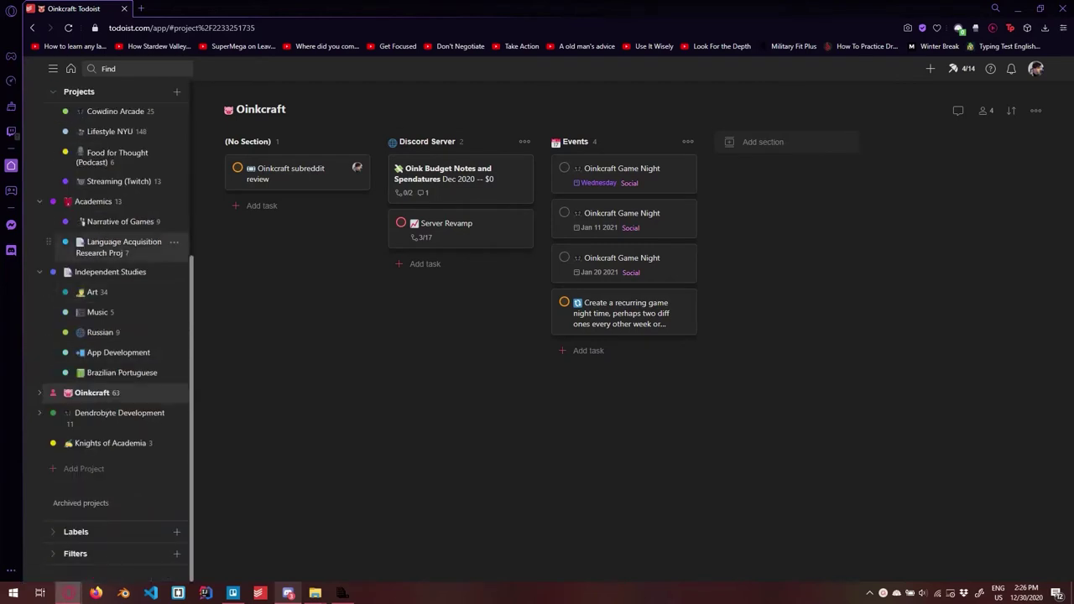
Step: Add the Assignments label to the Weekly HW Assignment task in Narrative of Games
click(123, 222)
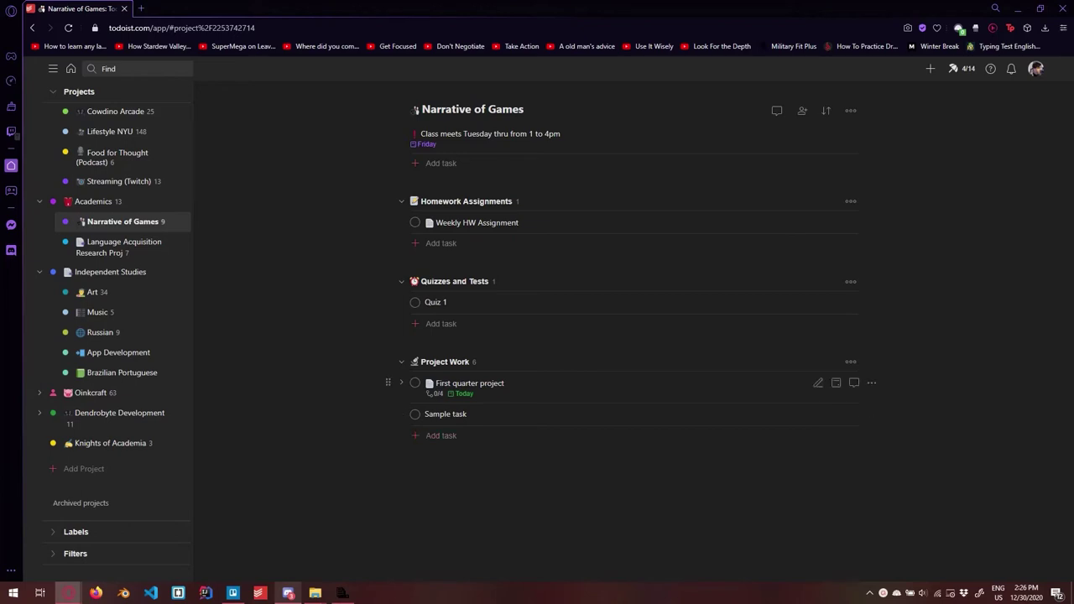
click(836, 221)
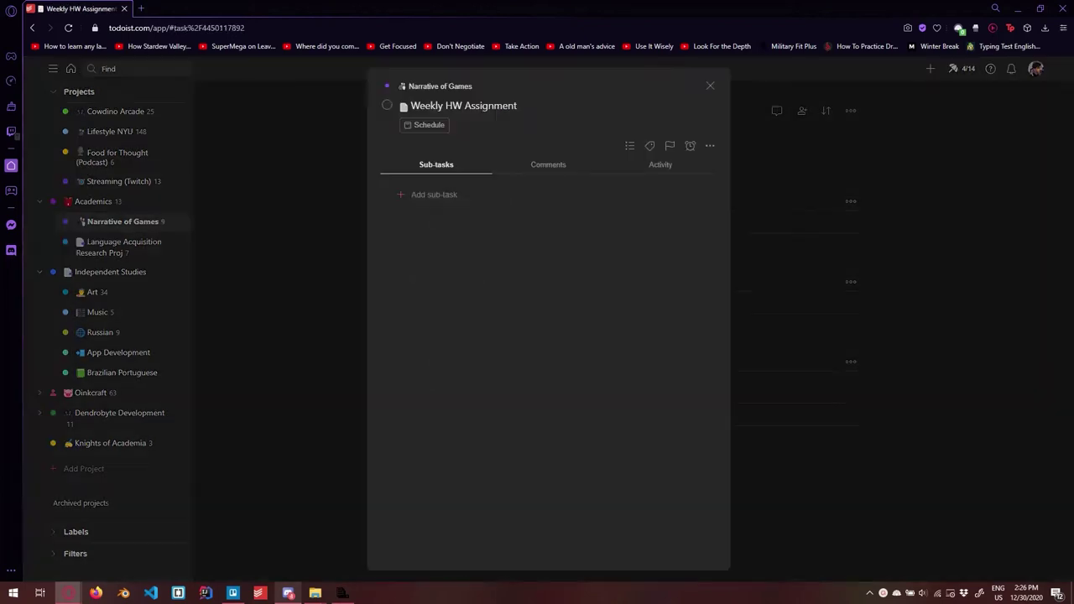
click(504, 106)
text(@ass)
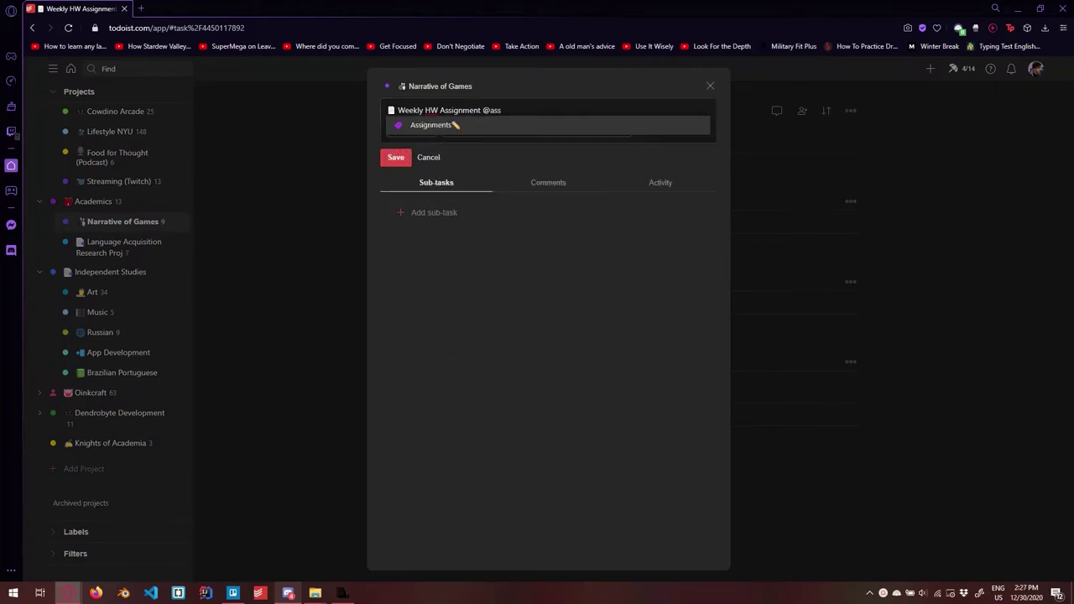
key(Return)
key(Return)
key(Escape)
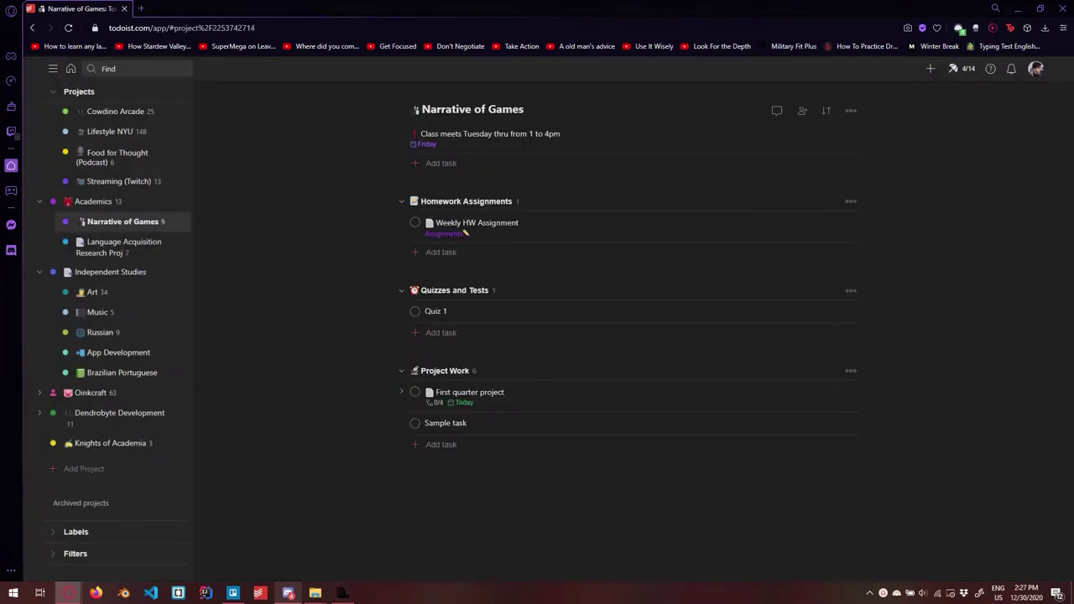
Step: Open the This Week's Assignments filter and look over the favourites and projects list
scroll(117, 277, up, 4)
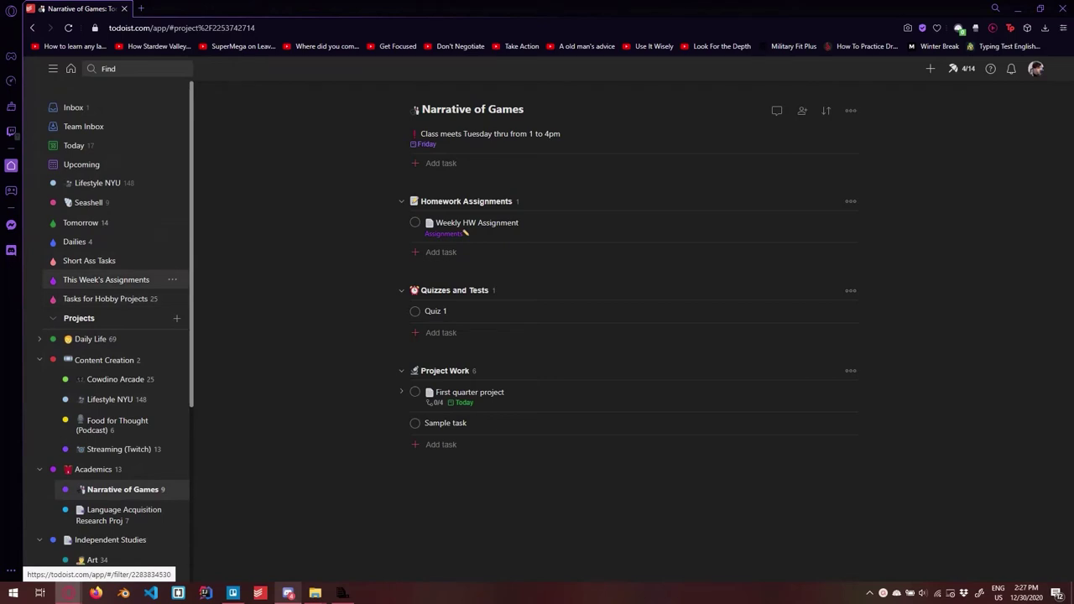
click(106, 280)
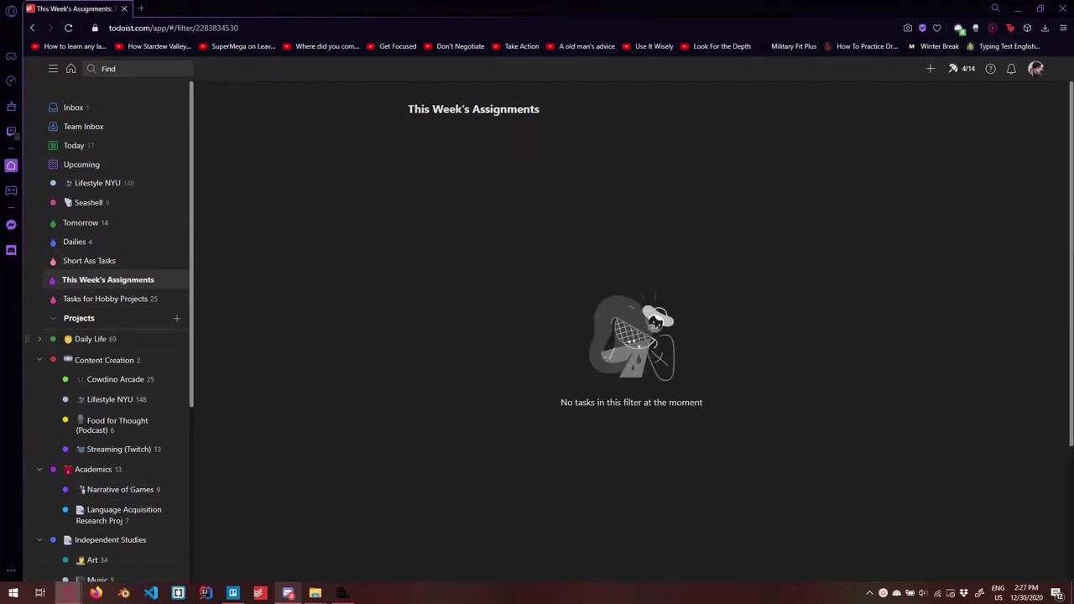
scroll(110, 299, down, 1)
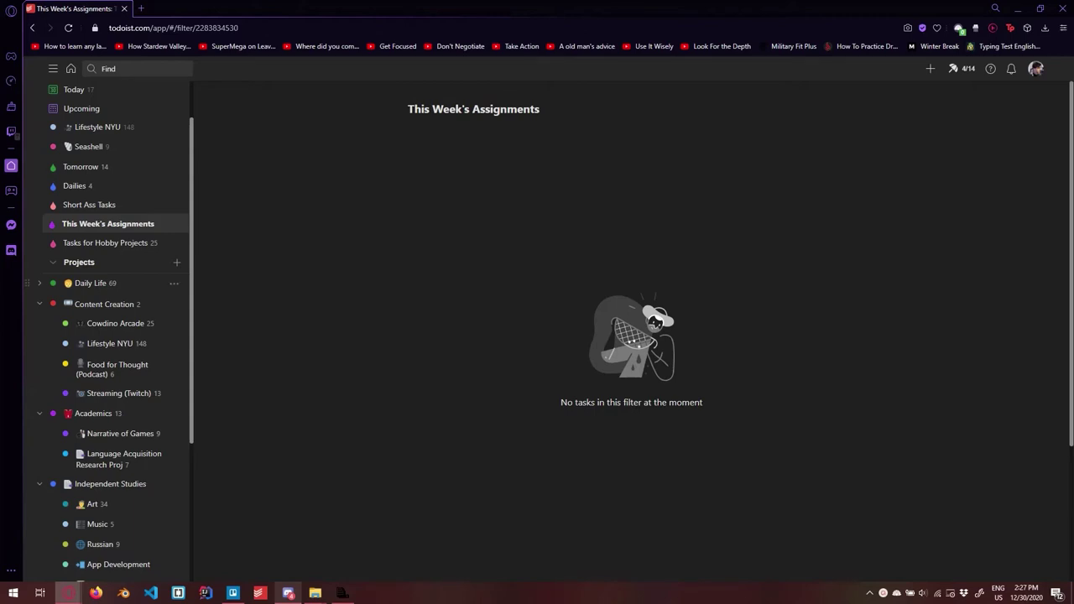
scroll(110, 336, down, 2)
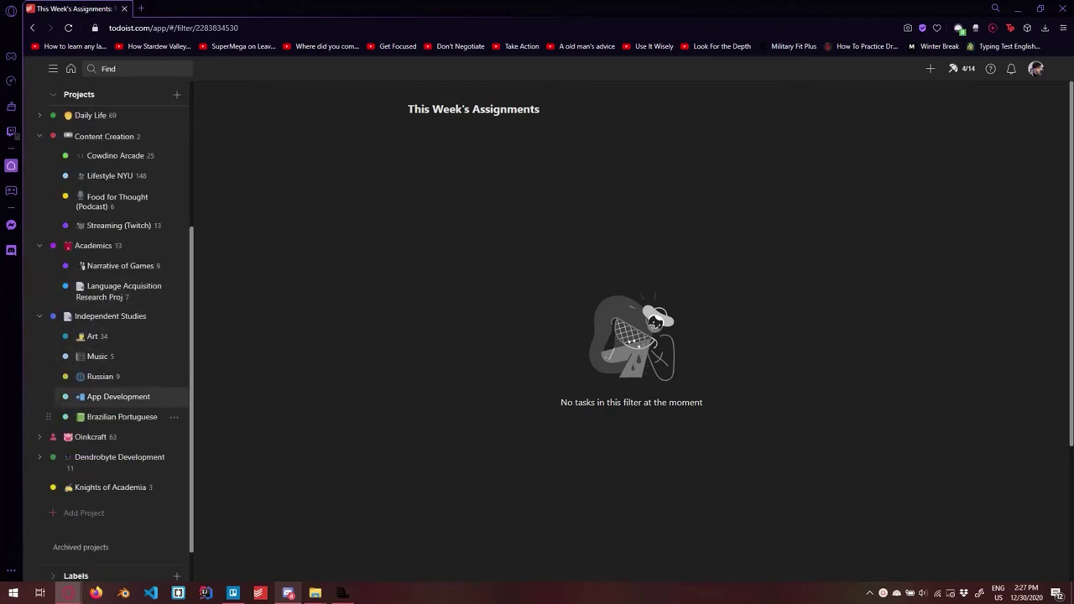
scroll(118, 352, up, 3)
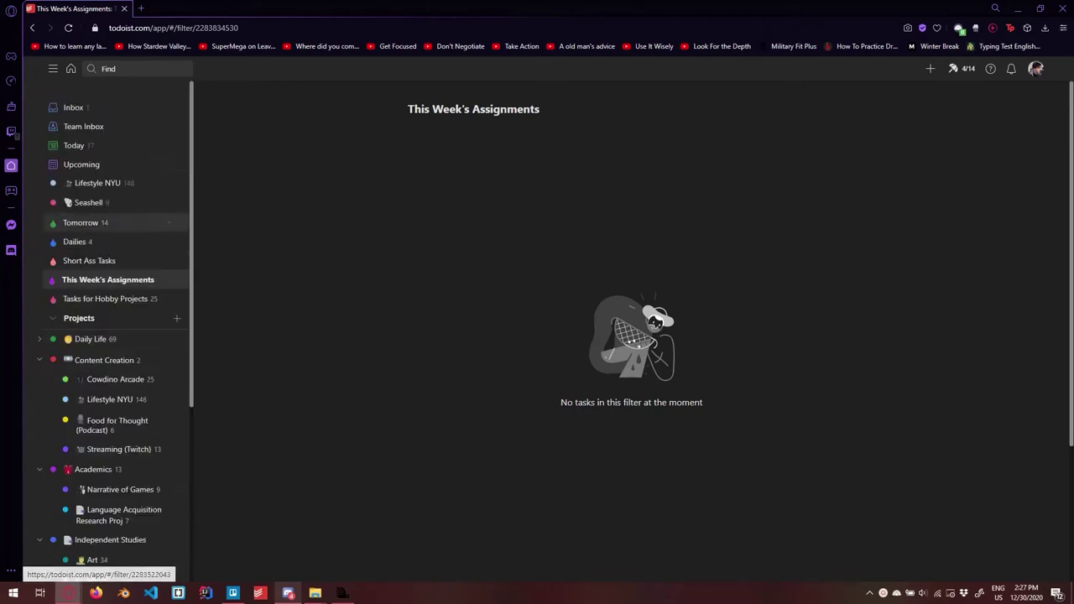
Step: Review the tasks due today by priority and view the details of the task about checking in with all moderators
click(80, 145)
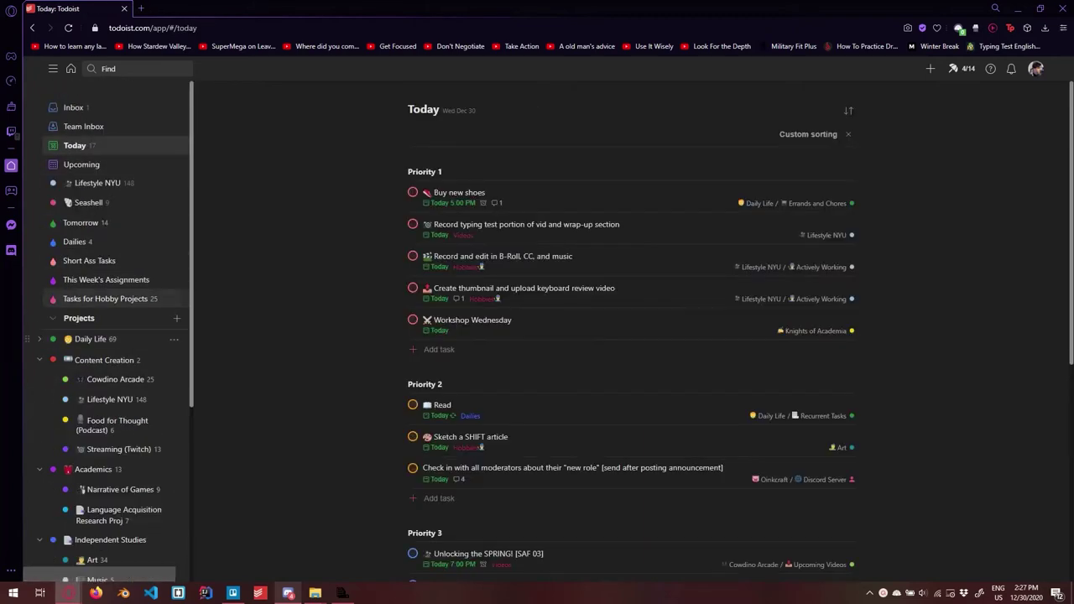
scroll(424, 369, down, 3)
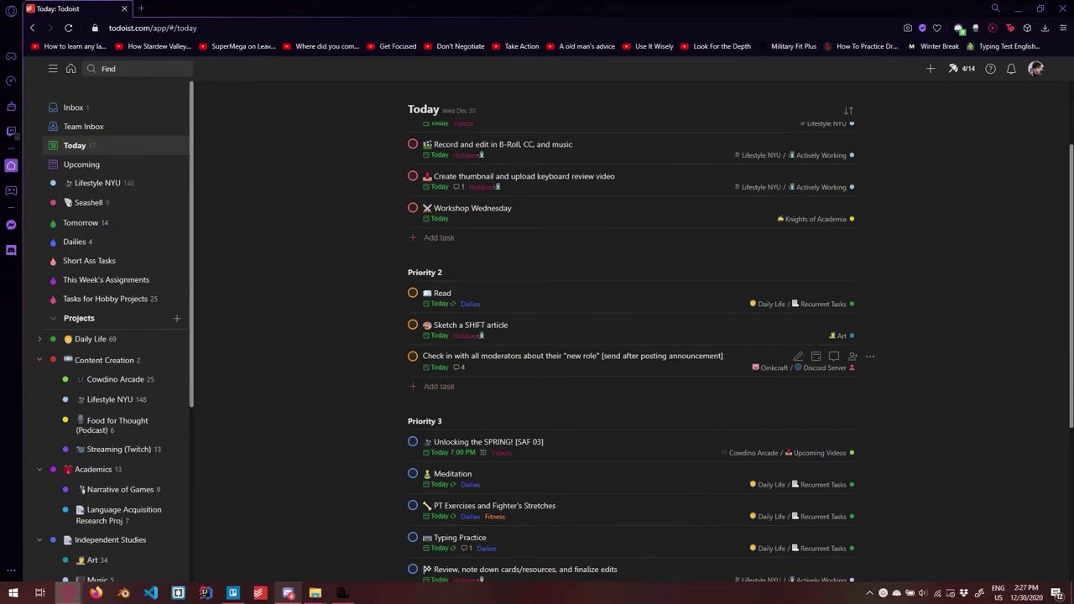
click(470, 357)
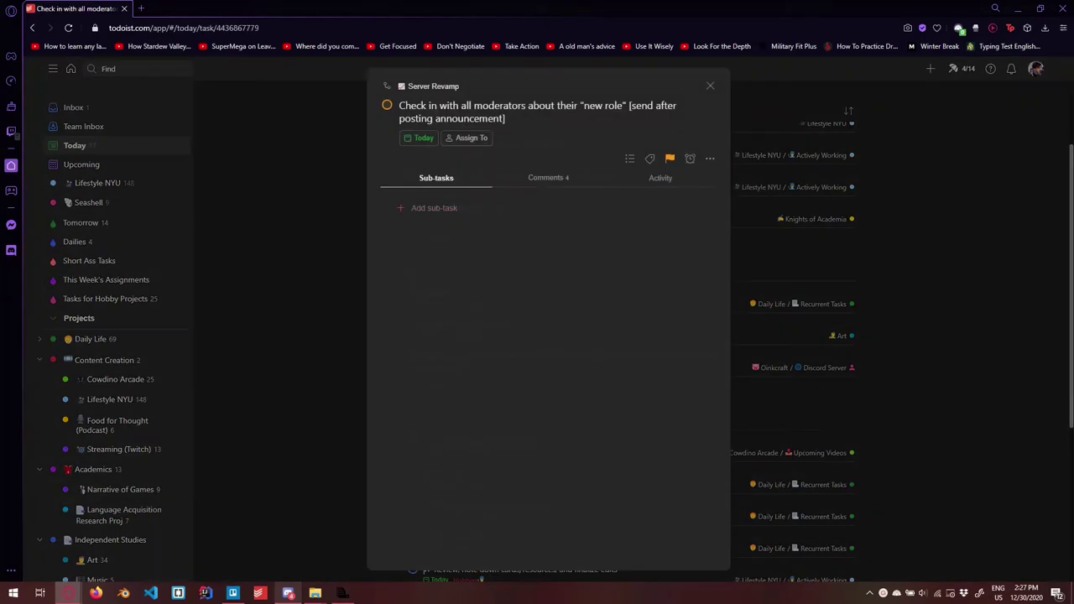
key(Escape)
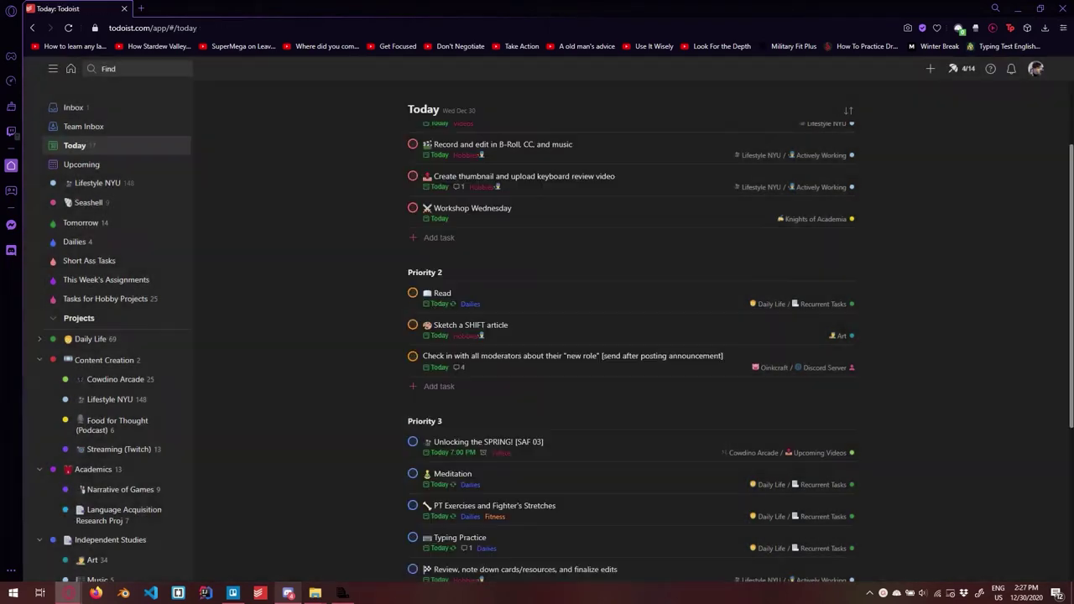
scroll(629, 353, down, 5)
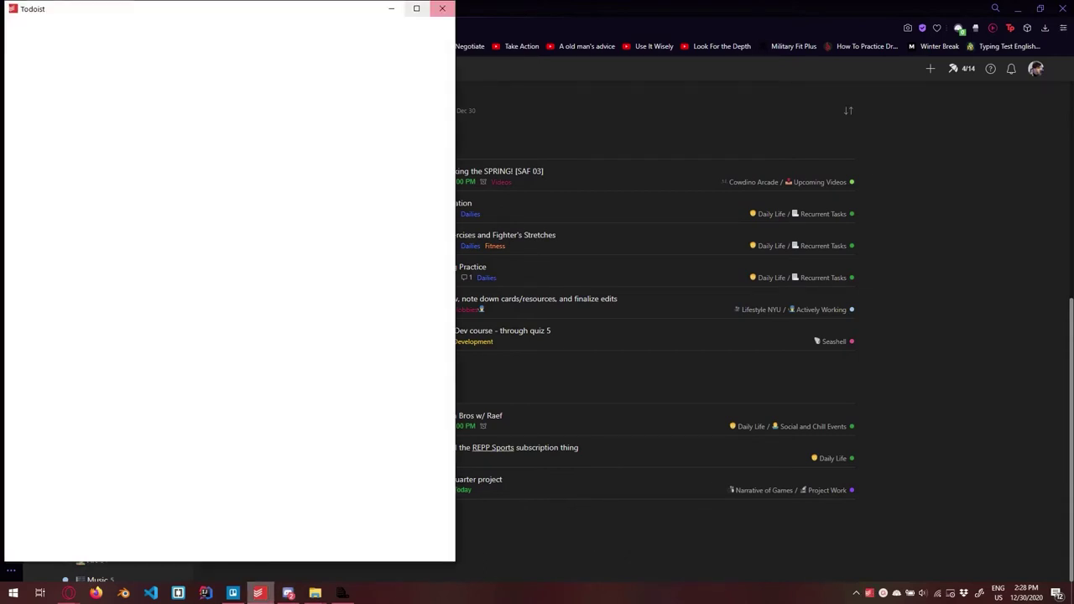
click(443, 8)
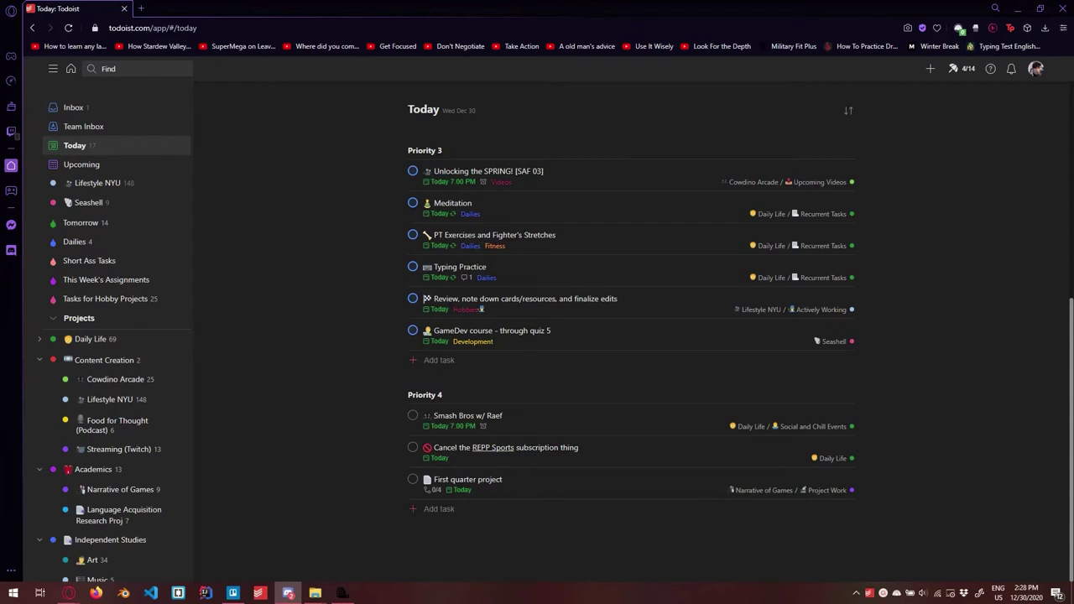
Step: Review the tasks in the Tomorrow, Dailies and Tasks for Hobby Projects filters
click(81, 223)
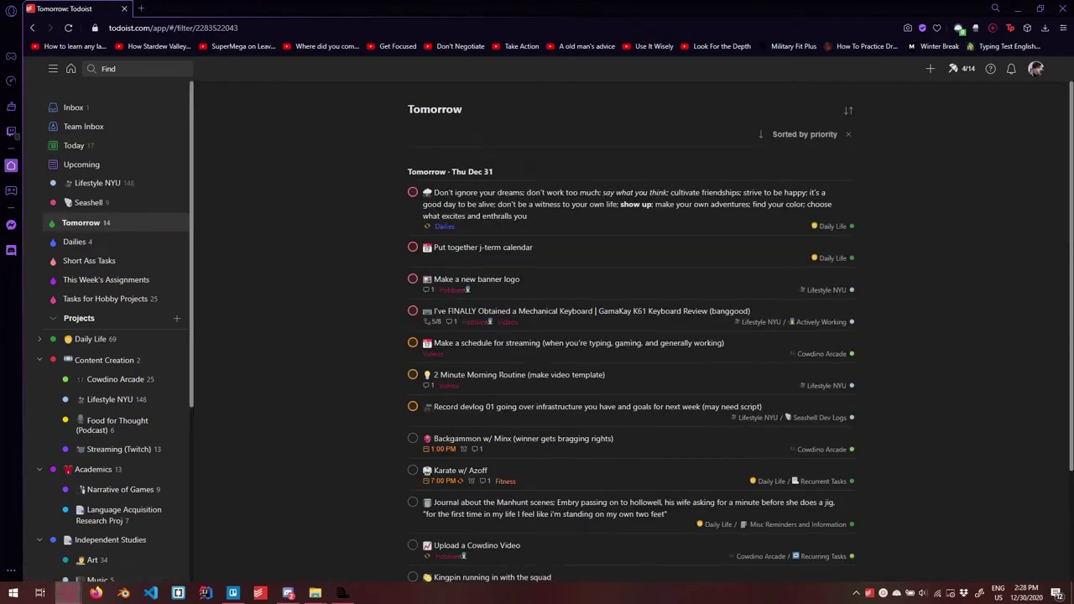
click(74, 242)
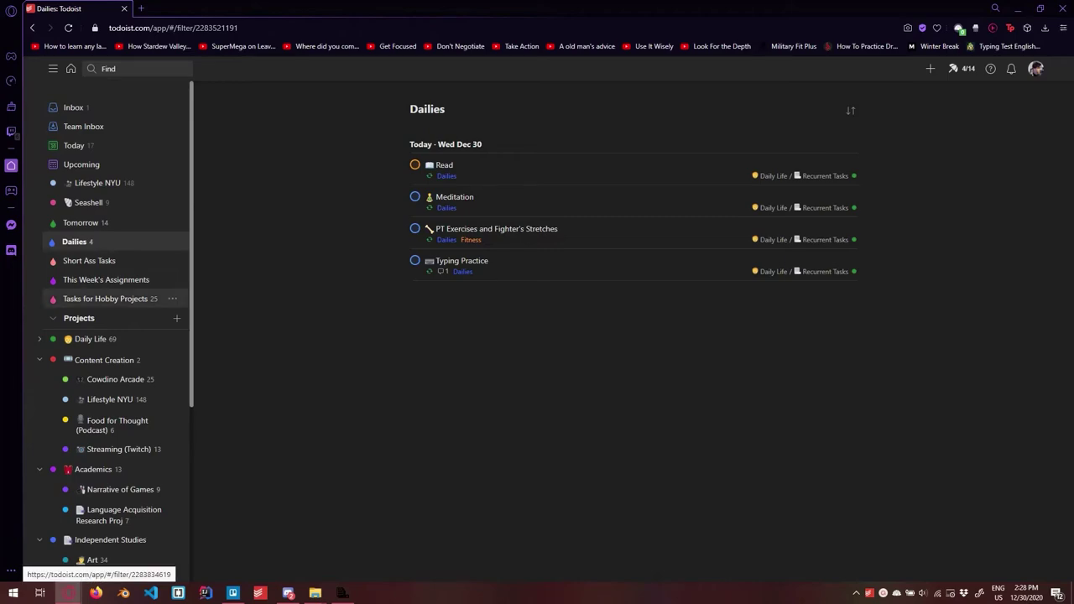
click(105, 299)
scroll(630, 369, down, 8)
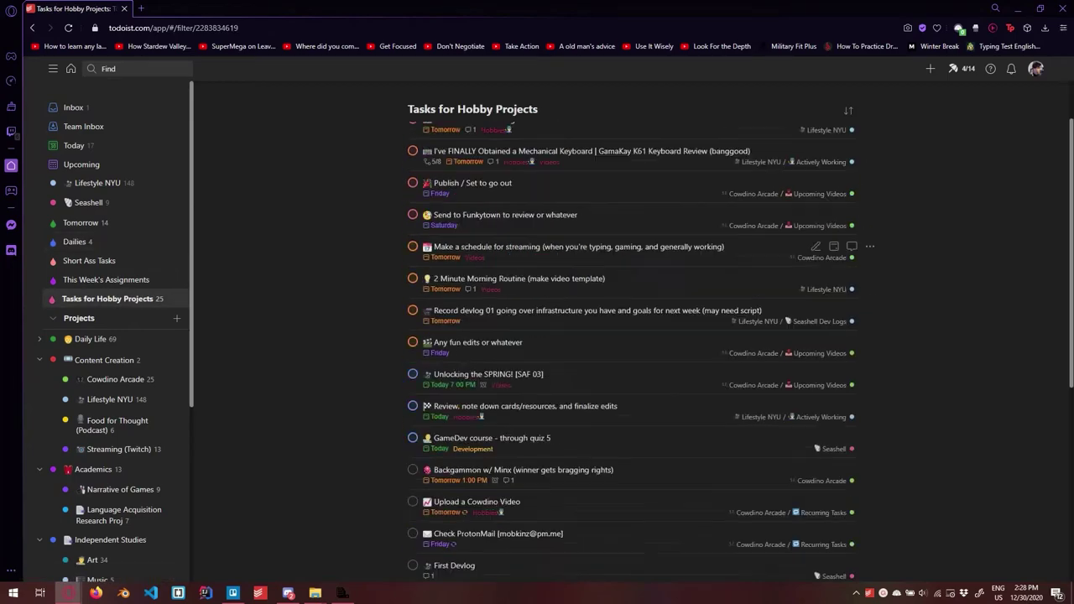
scroll(630, 376, up, 4)
scroll(630, 378, down, 5)
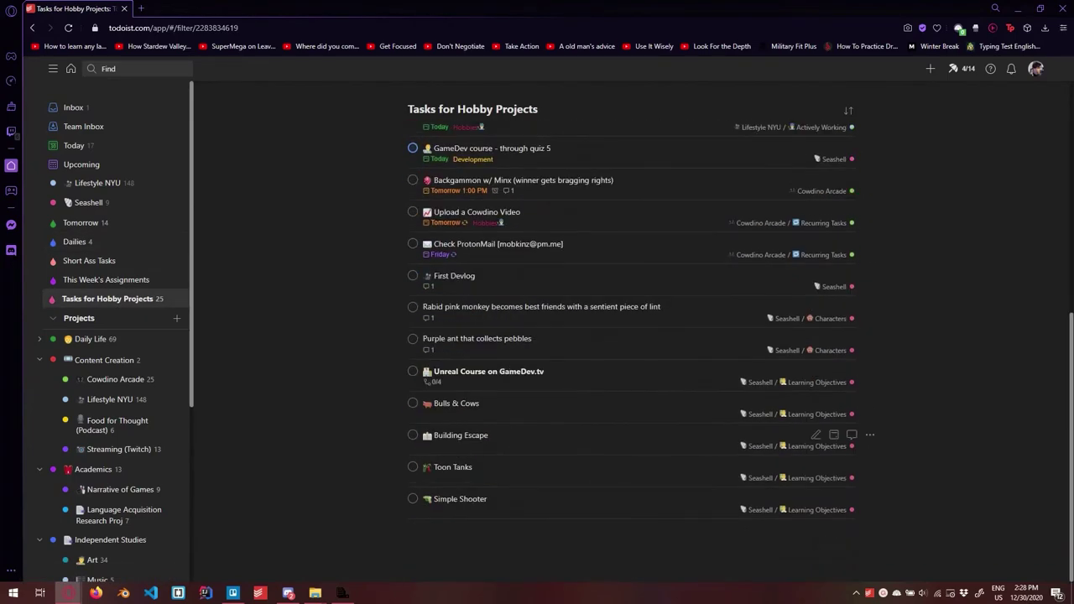
scroll(831, 503, up, 5)
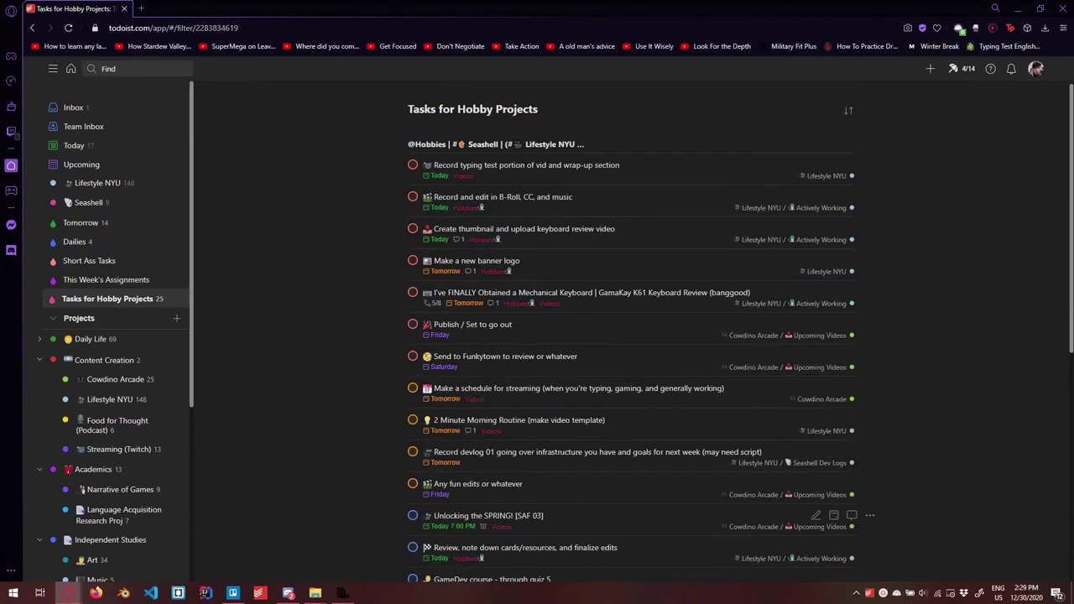
scroll(118, 378, down, 3)
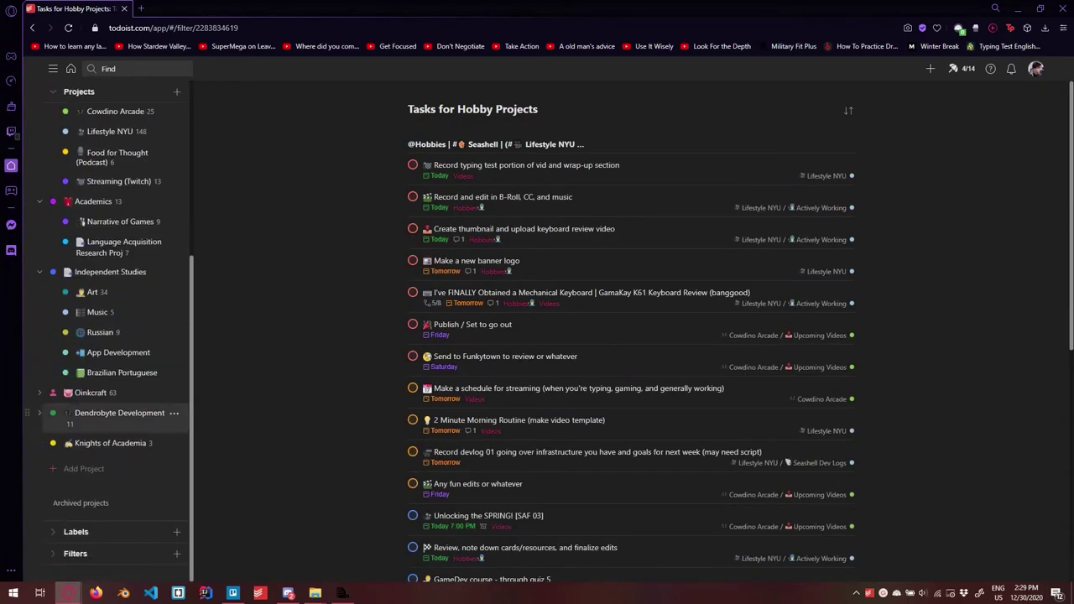
scroll(117, 377, up, 5)
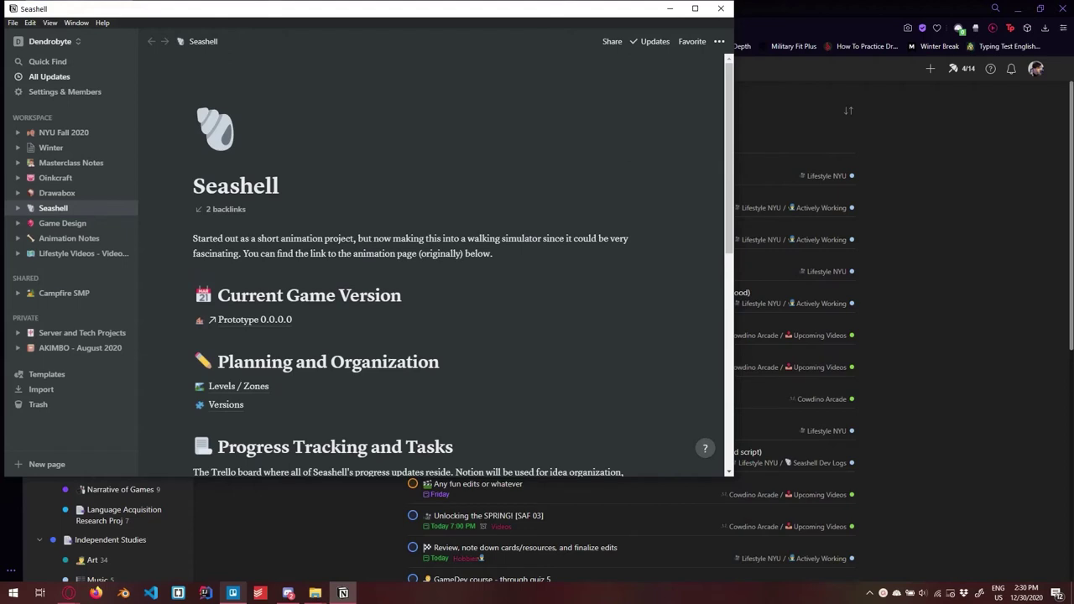
Step: Look through the Seashell page in a maximised Notion window and the earlier lists of Trello's Lifestyle Channel board
scroll(432, 252, down, 5)
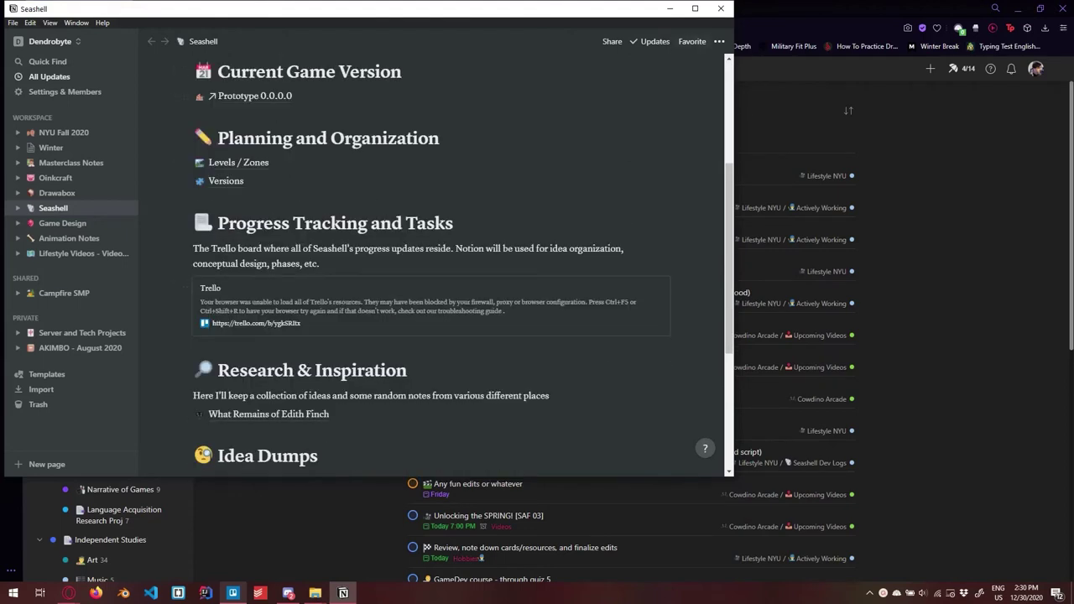
key(super+Up)
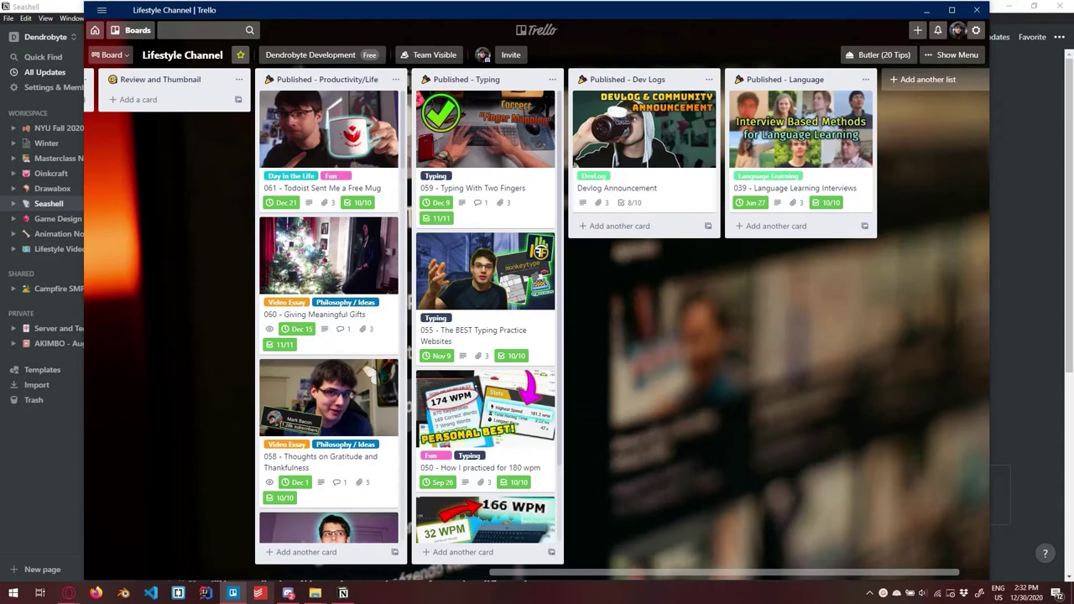
scroll(537, 319, left, 5)
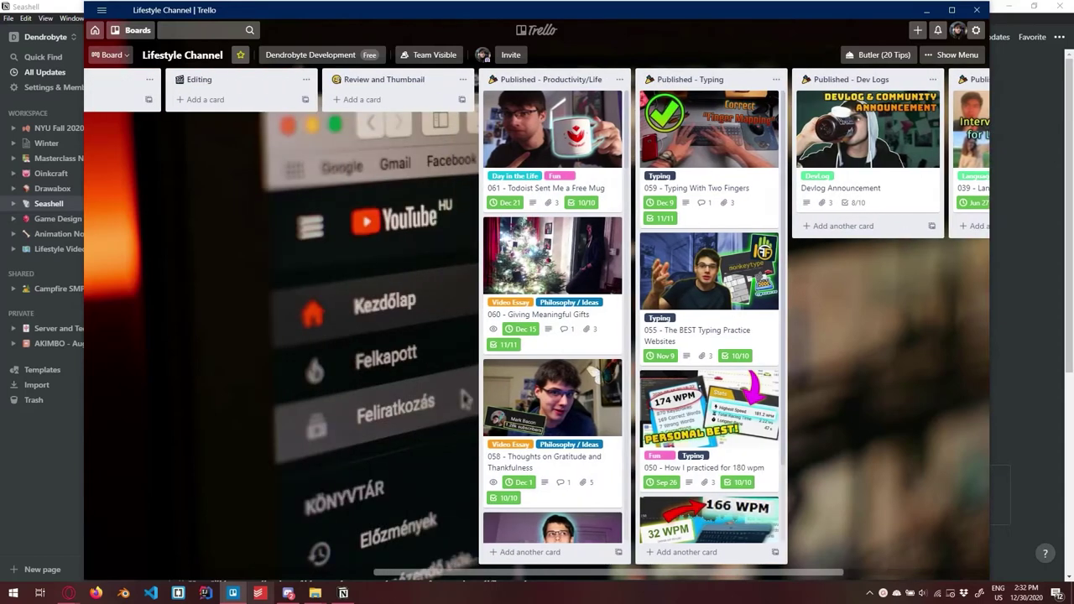
scroll(538, 319, left, 10)
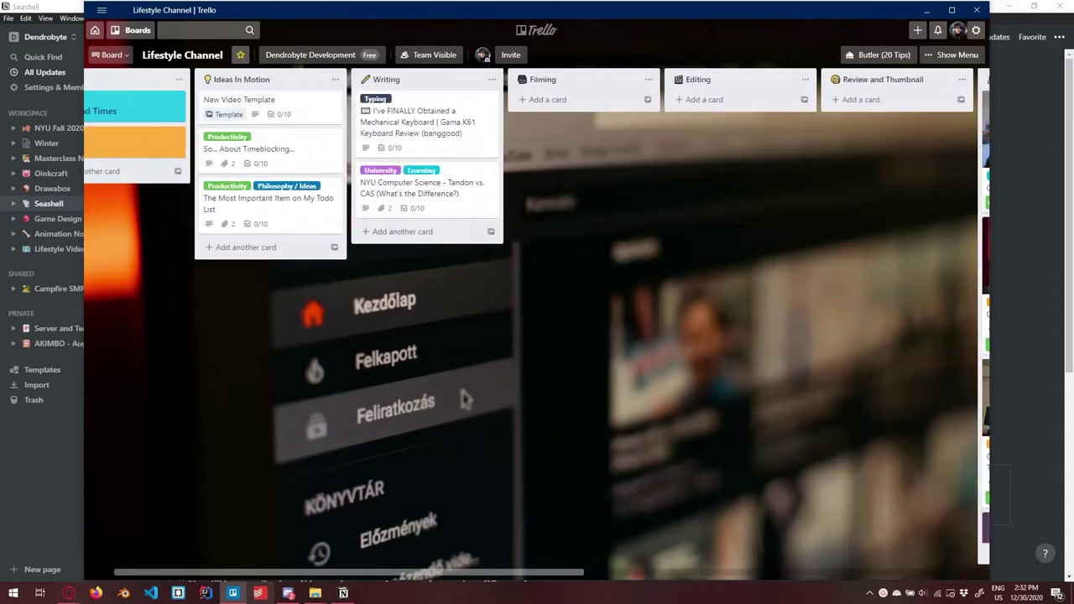
Step: Switch to Notion and add an untitled page to the workspace as a Board database
click(344, 593)
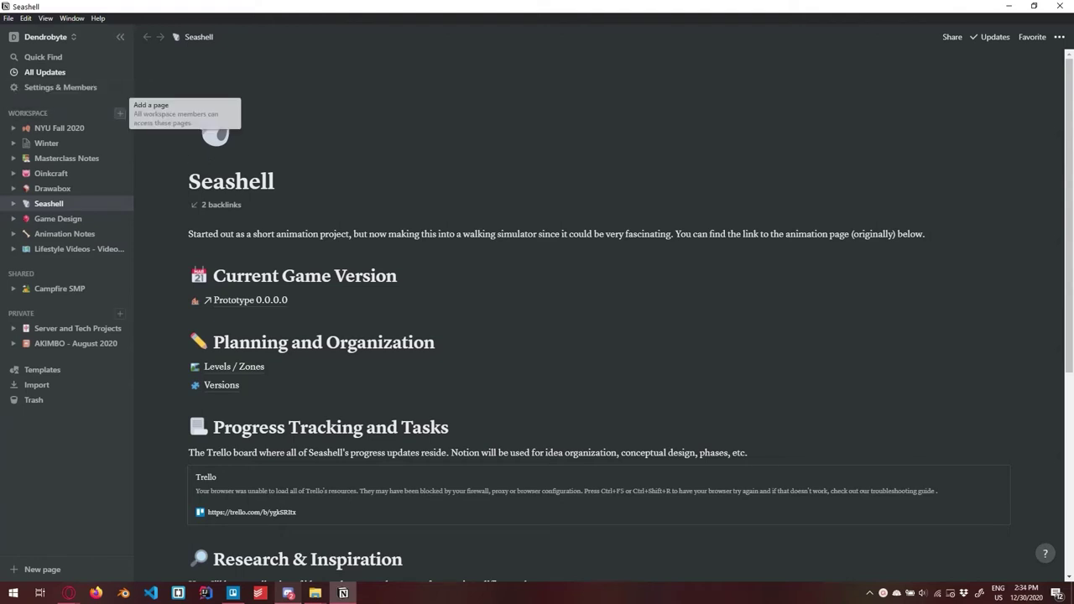
click(120, 113)
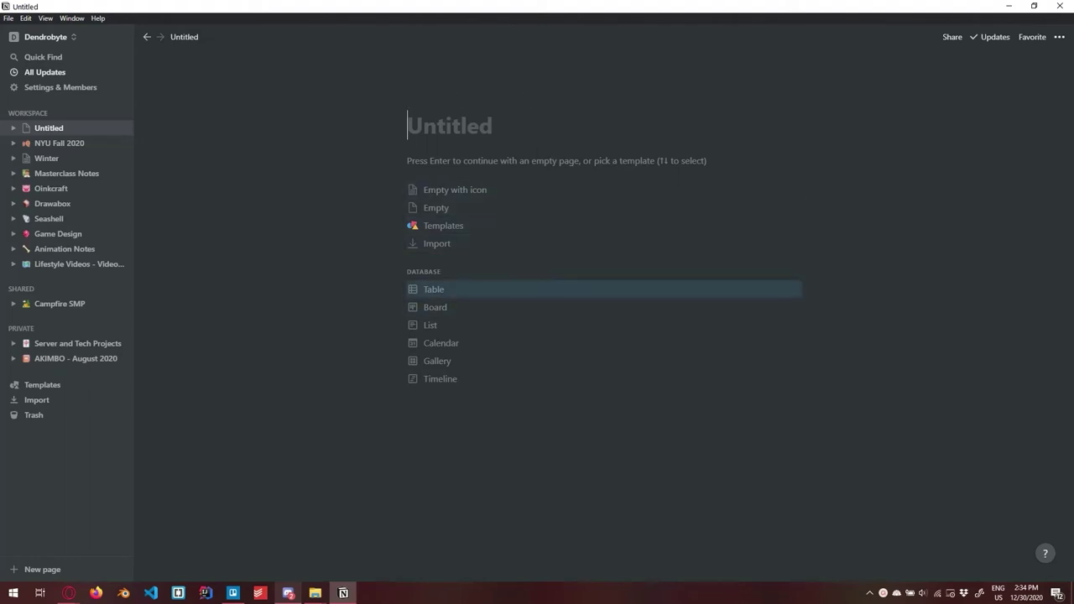
key(Down)
key(Down)
key(Down)
key(Down)
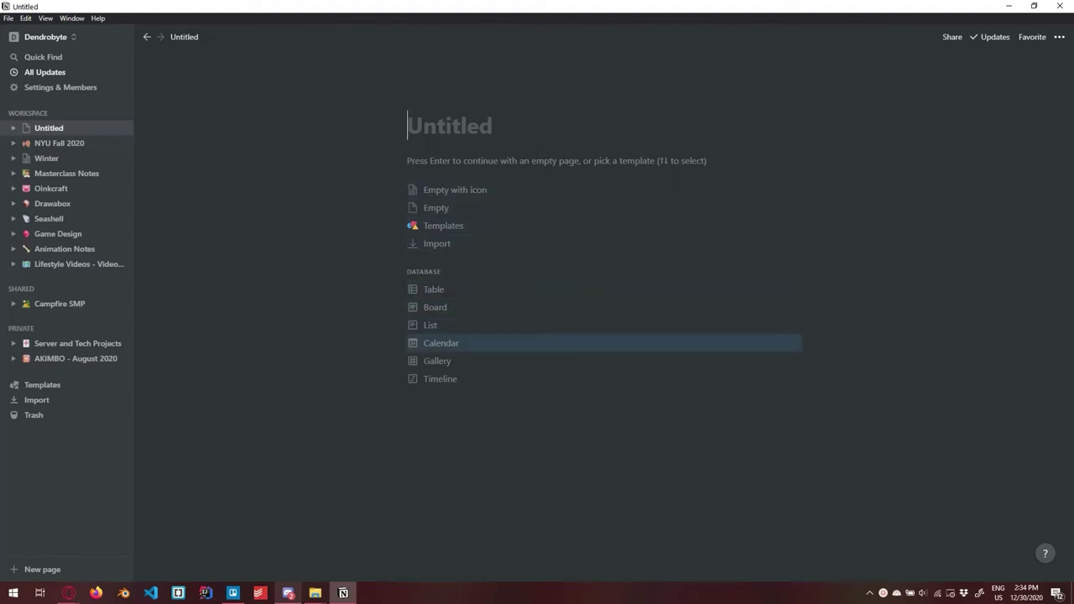
key(Up)
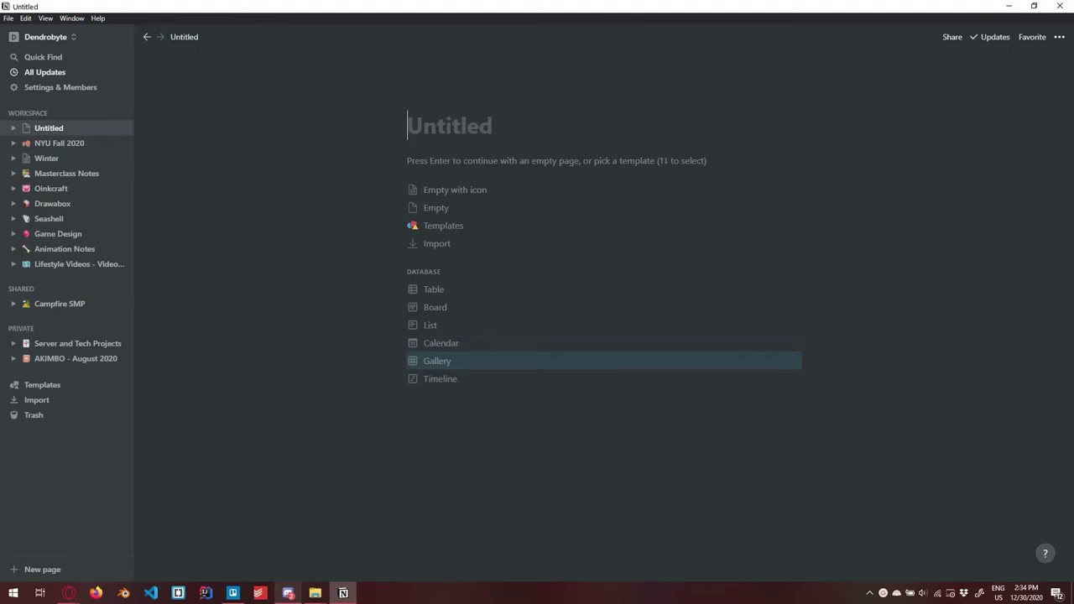
key(Up)
key(Up)
key(Up)
key(Return)
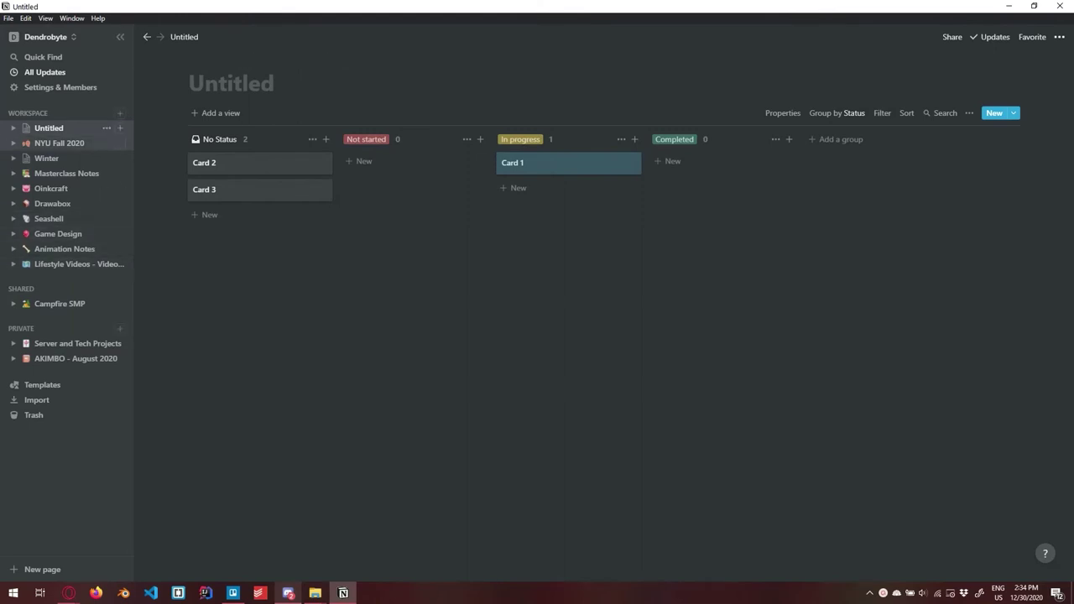
Step: Open the NYU Fall 2020 page and examine its lecture notes list and available views
click(59, 142)
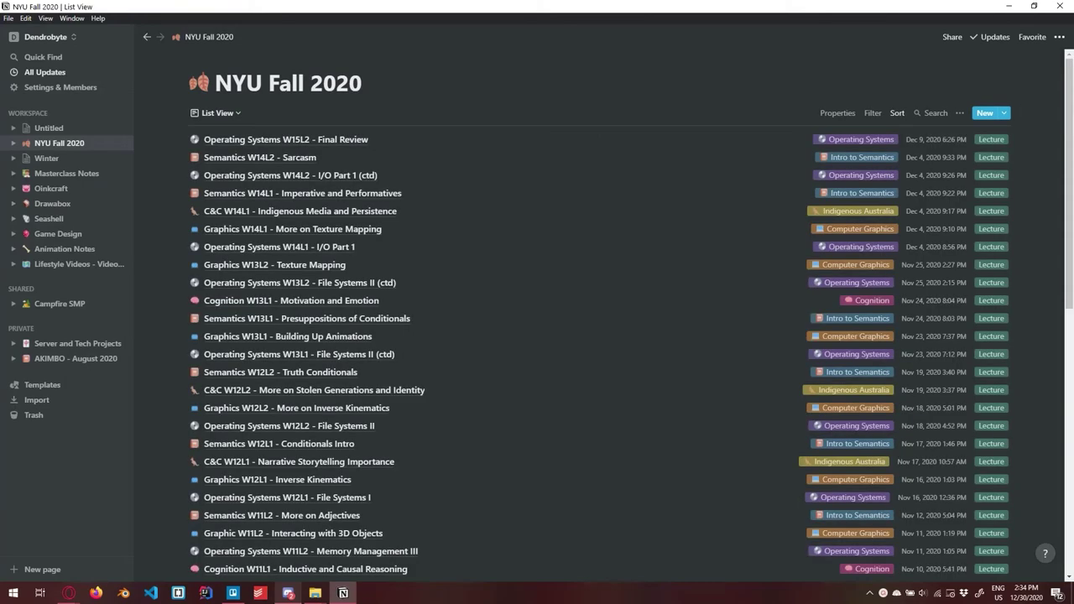
scroll(587, 241, down, 10)
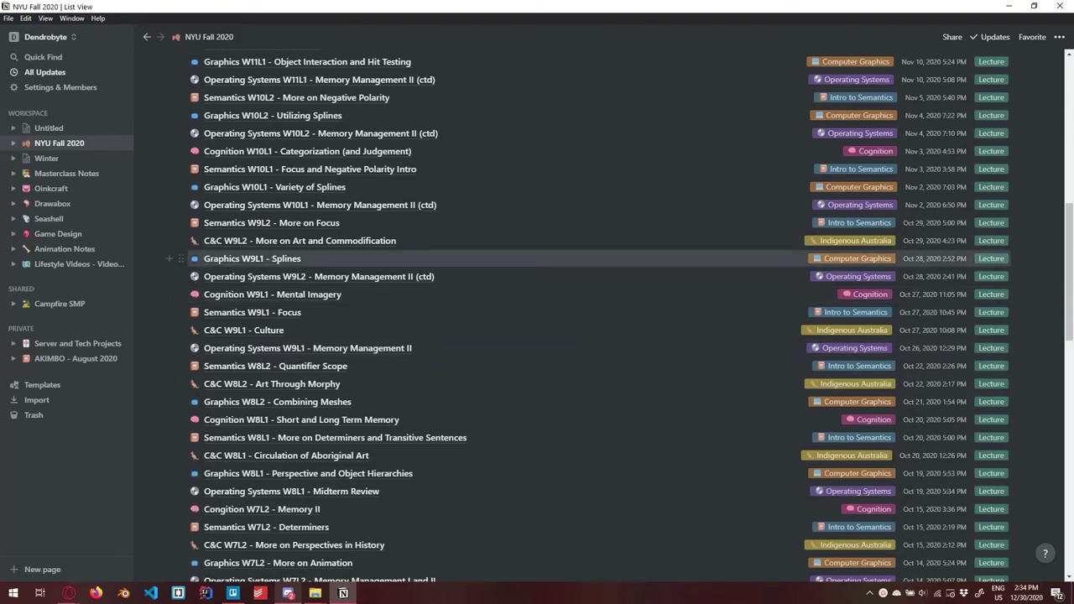
scroll(600, 315, up, 10)
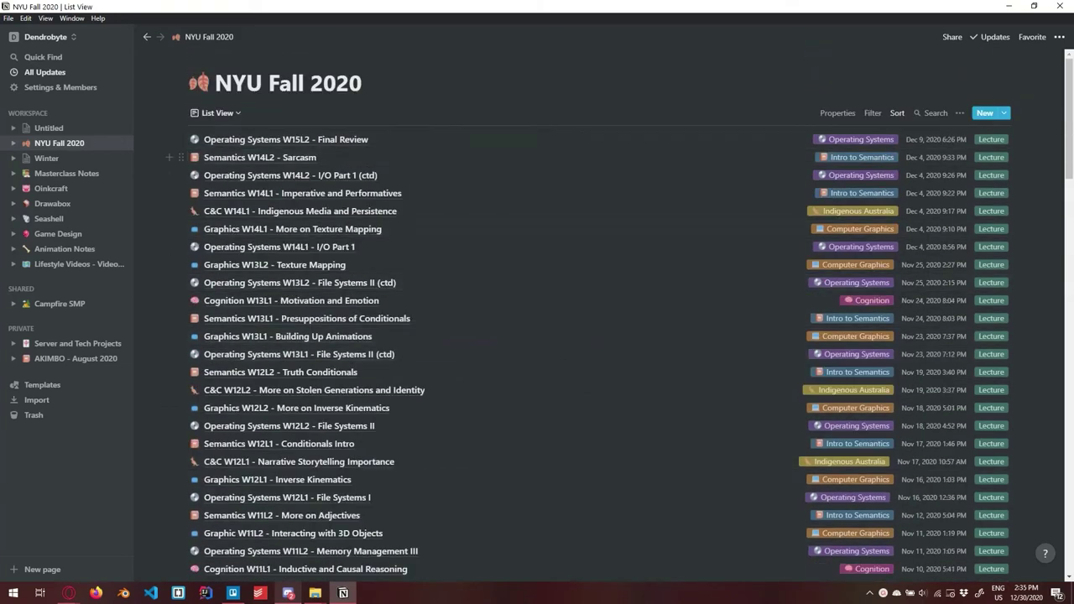
click(216, 113)
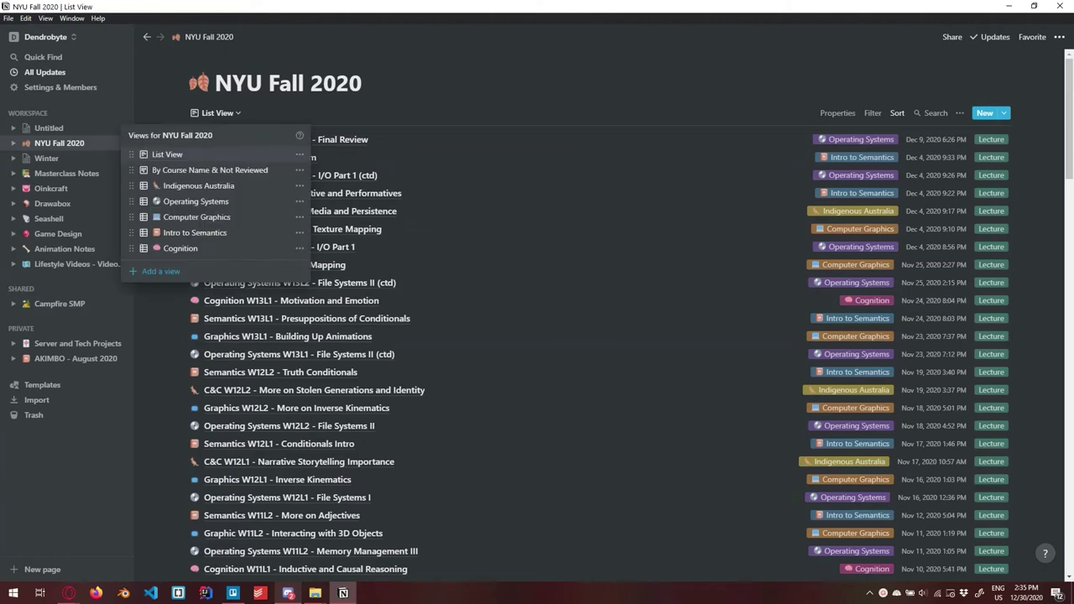
key(Escape)
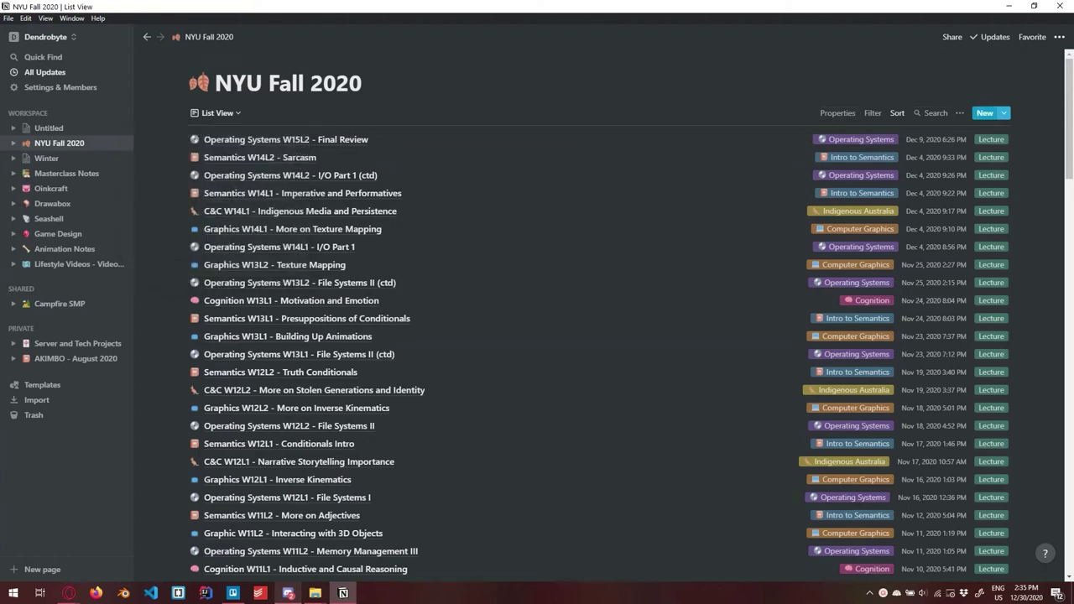
Step: Create an untitled entry with a pencil icon in the NYU Fall 2020 list and view the emoji choices for its icon
click(1004, 113)
click(930, 155)
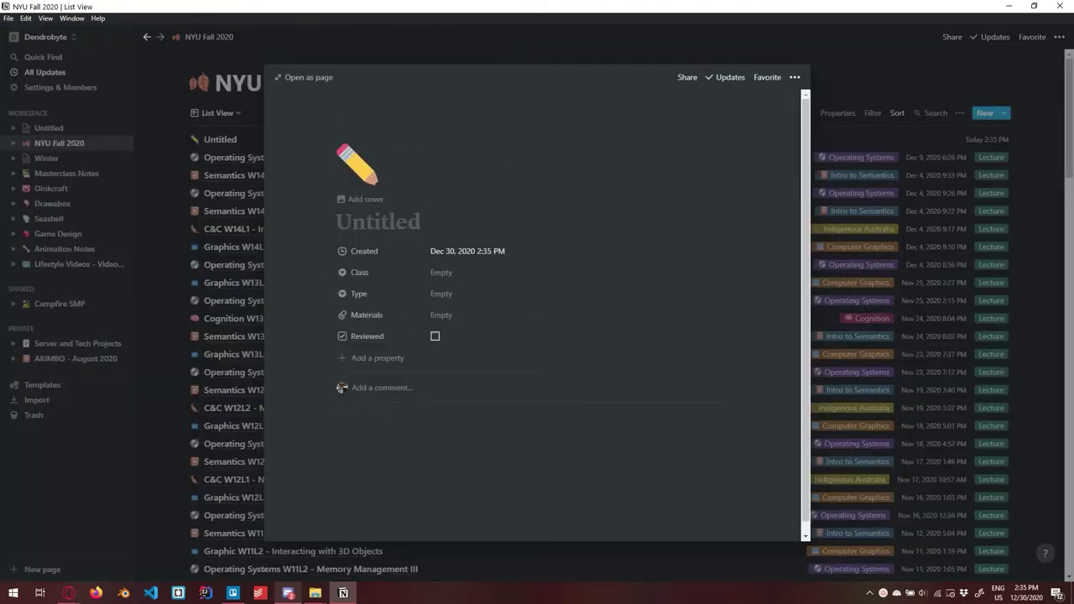
click(357, 165)
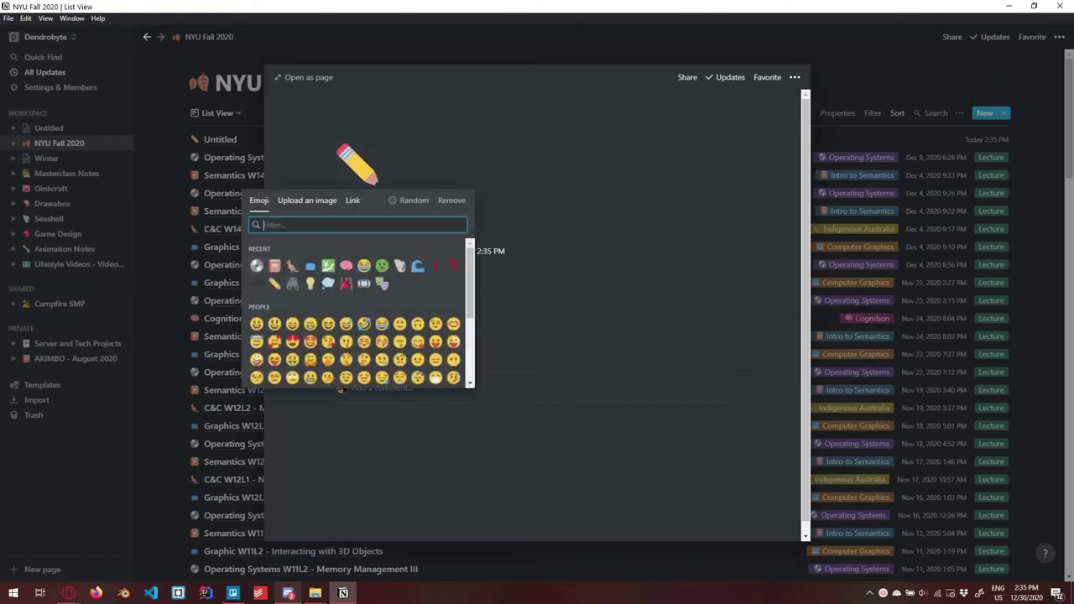
key(Escape)
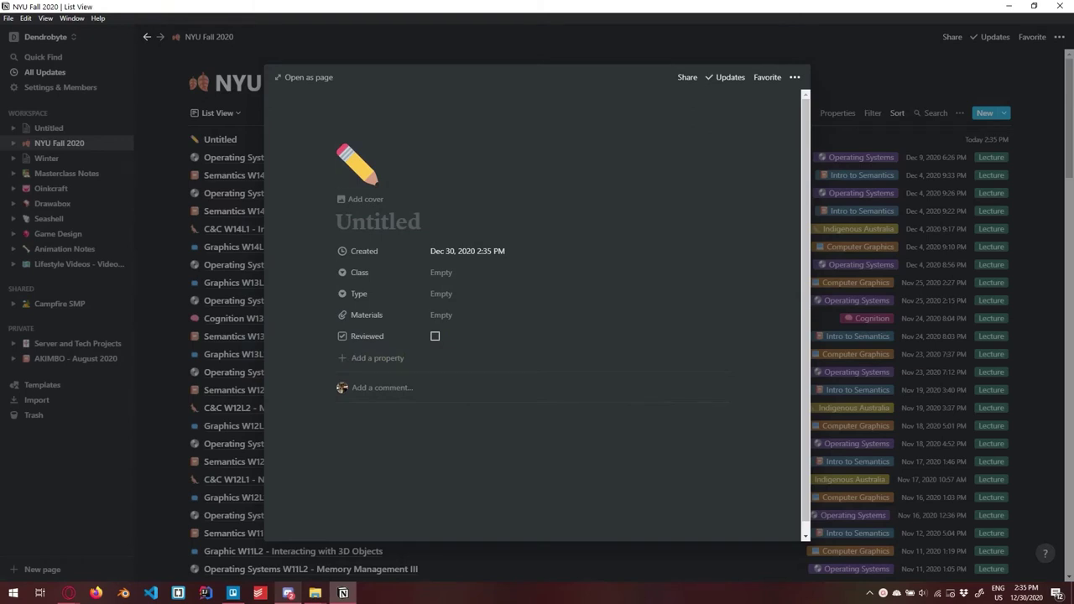
Step: Look at the available Class and Type options for the untitled pencil entry, leaving both properties empty
click(440, 272)
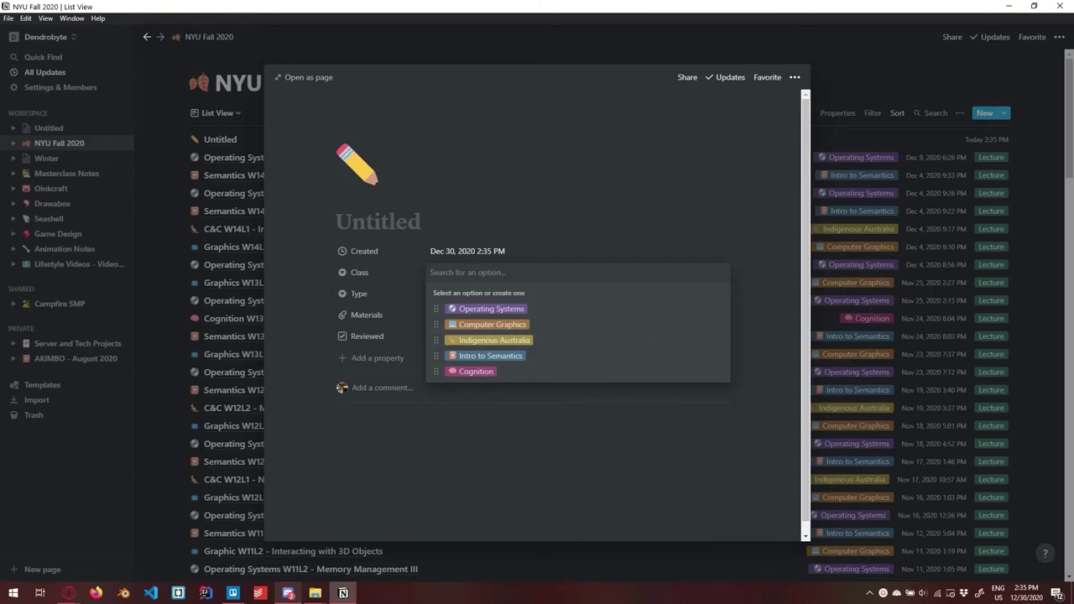
key(Escape)
key(Down)
key(Return)
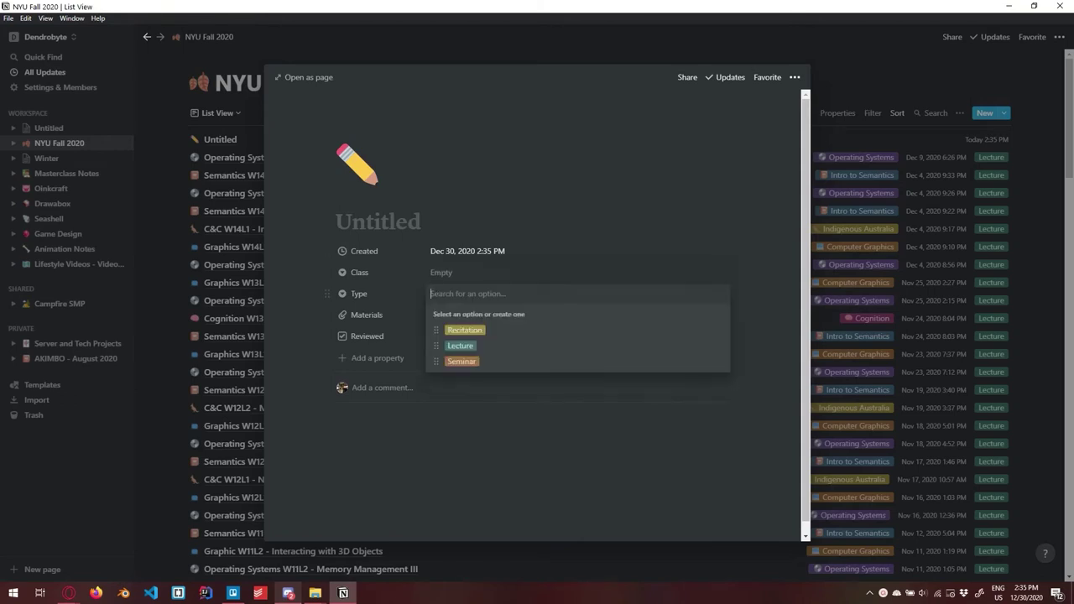
key(Escape)
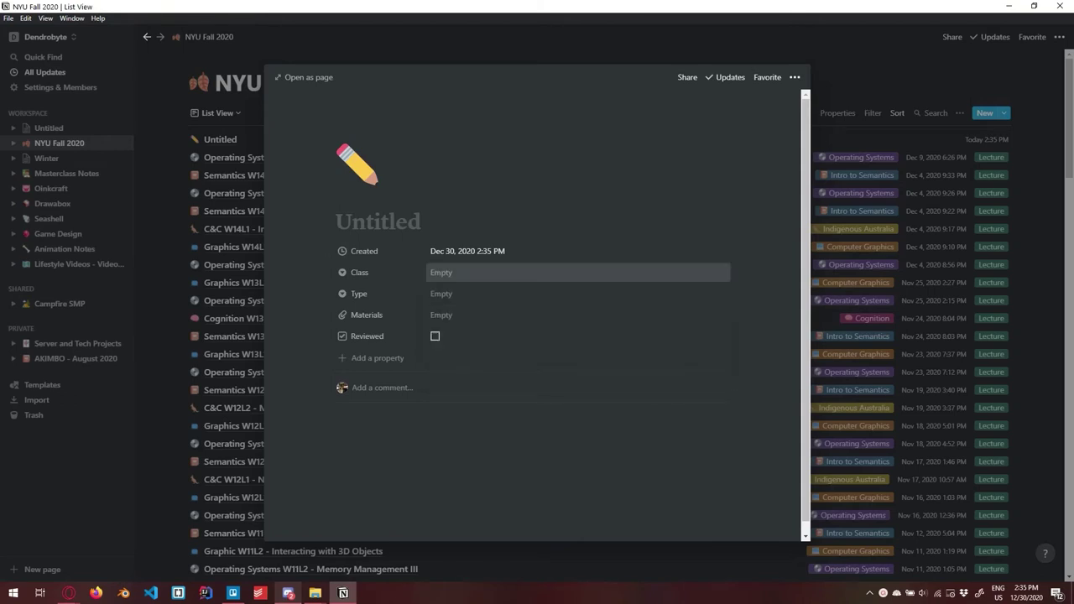
Step: View the Materials property's file upload option in the untitled entry, and close the entry without adding a file
key(Down)
key(Down)
key(Return)
key(Escape)
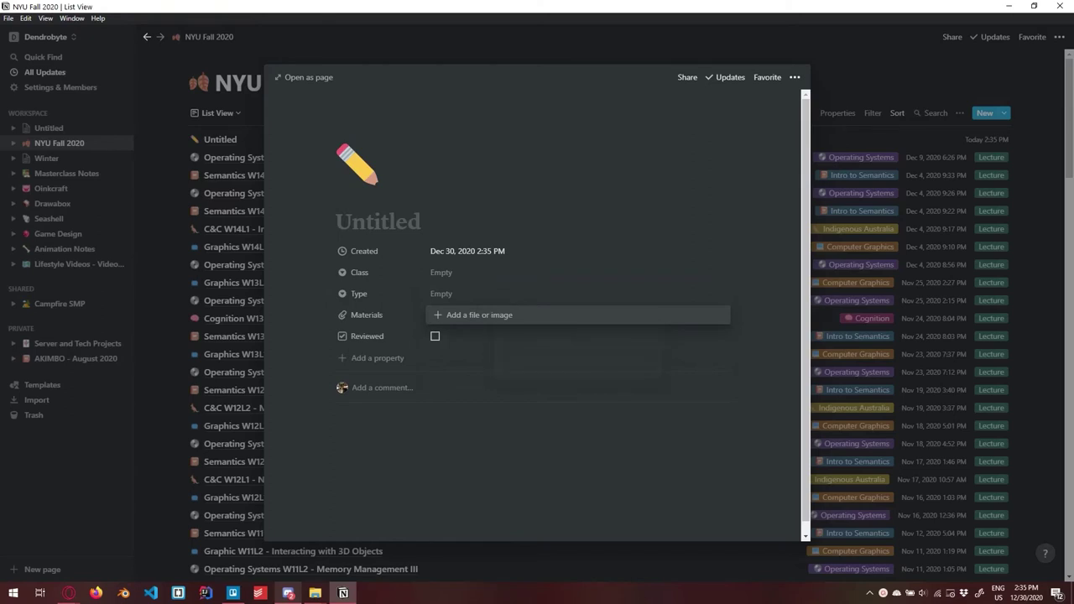
key(Down)
key(Up)
key(Escape)
key(Escape)
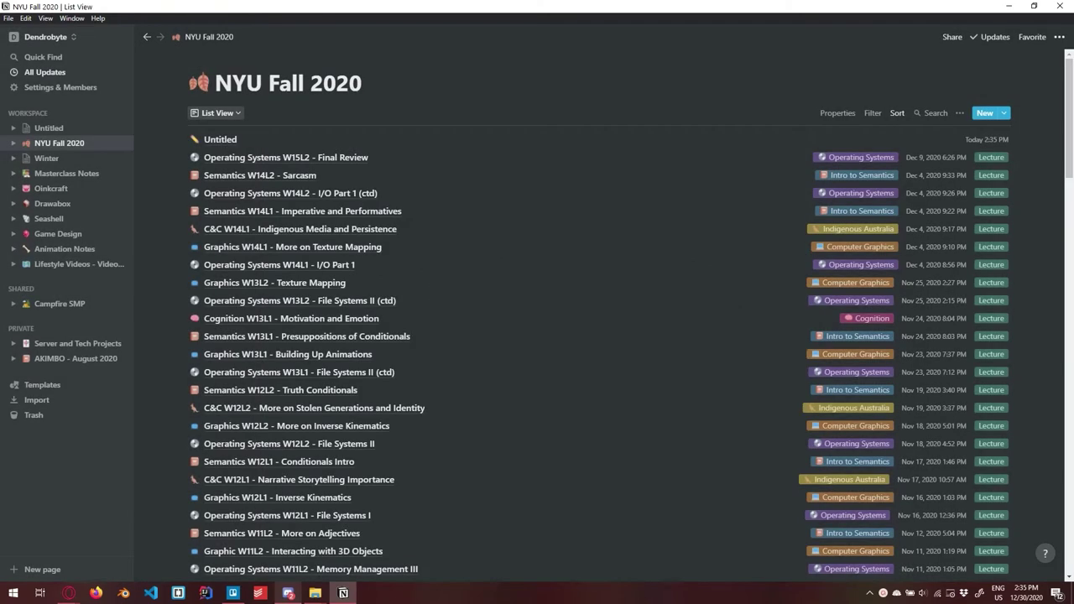
Step: Look at the NYU Fall 2020 database in its Operating Systems view and in its Cognition view
click(217, 112)
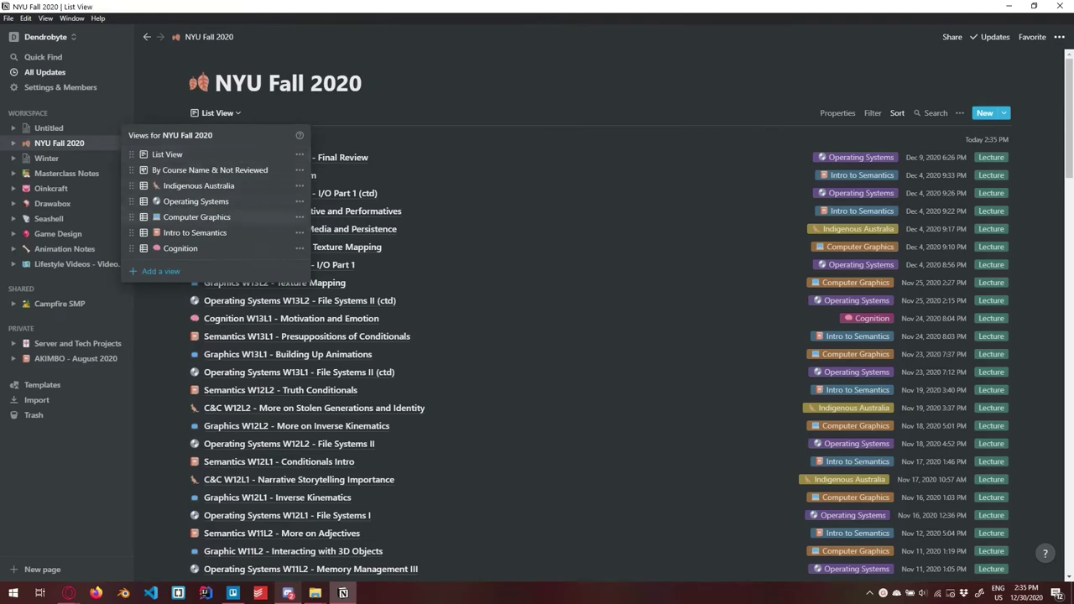
click(196, 201)
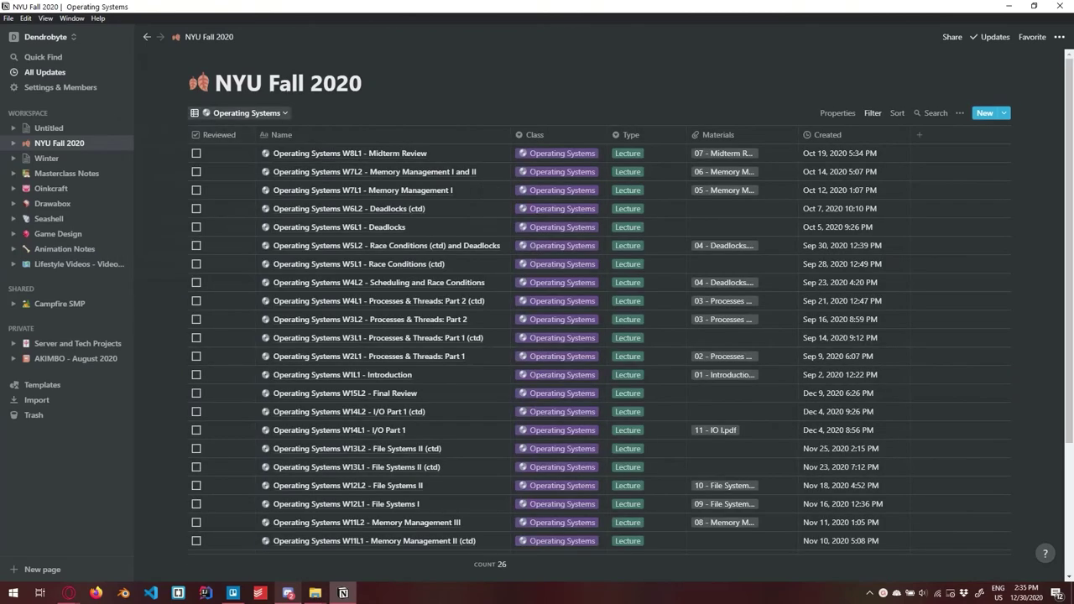
click(246, 113)
click(204, 248)
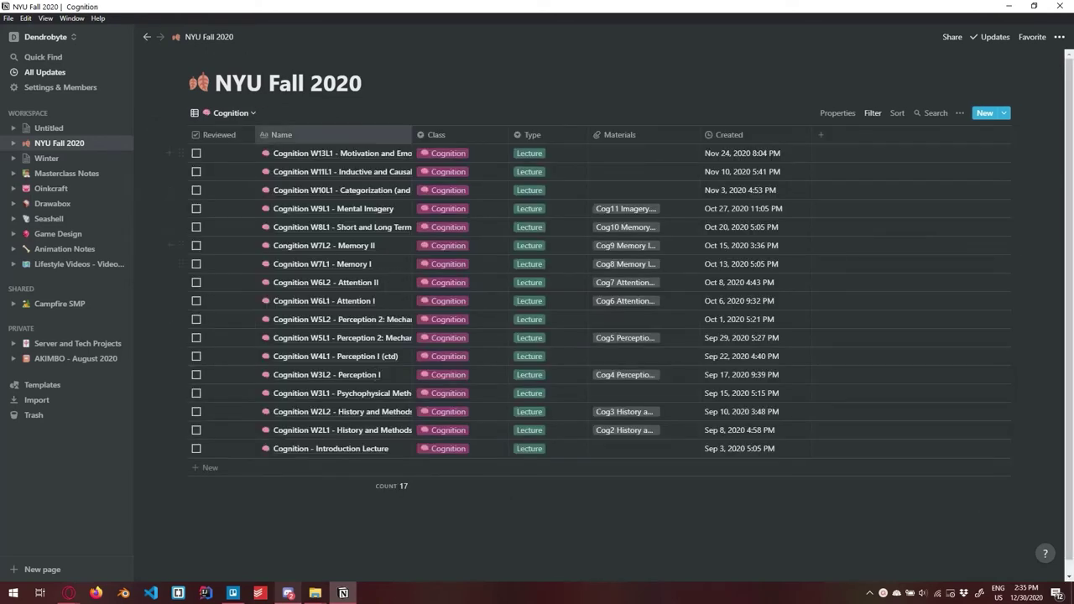
Step: Return the NYU Fall 2020 database to List View and open the Semantics W14L2 - Sarcasm lecture notes
click(231, 112)
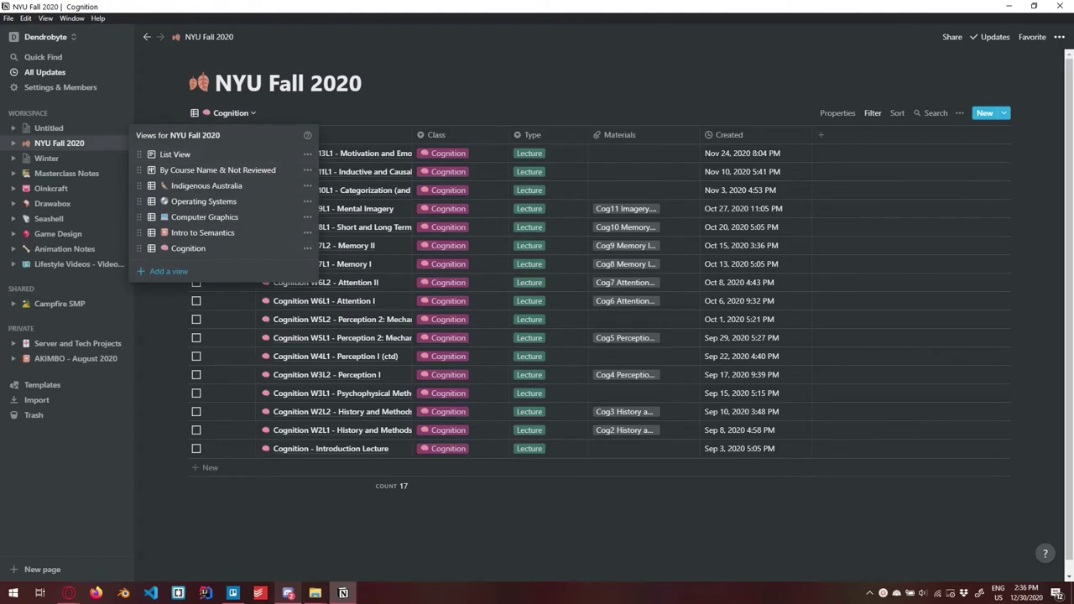
click(175, 155)
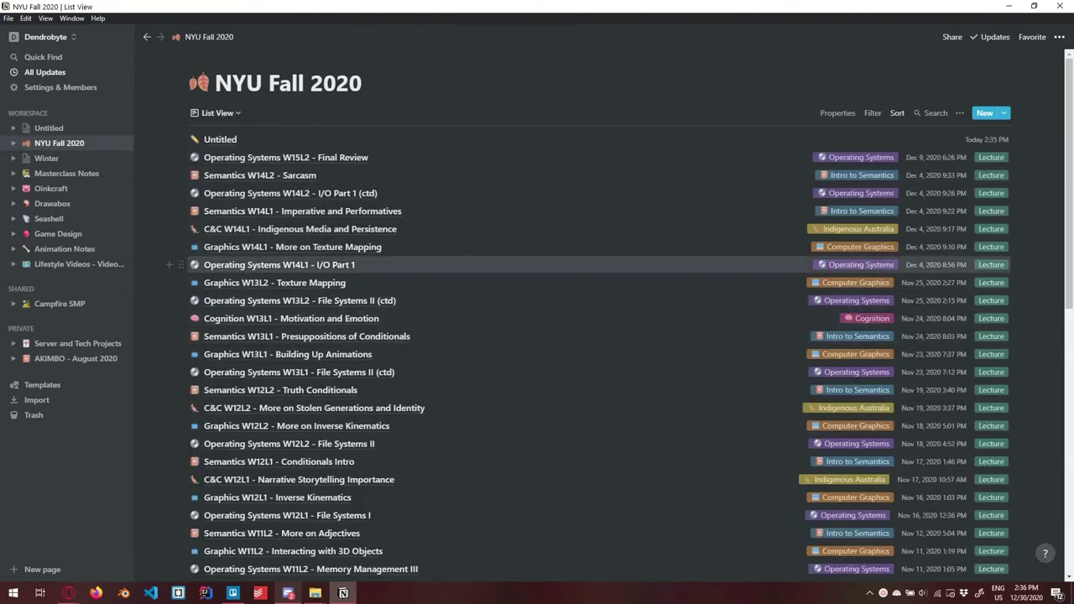
scroll(503, 353, down, 5)
scroll(504, 352, up, 6)
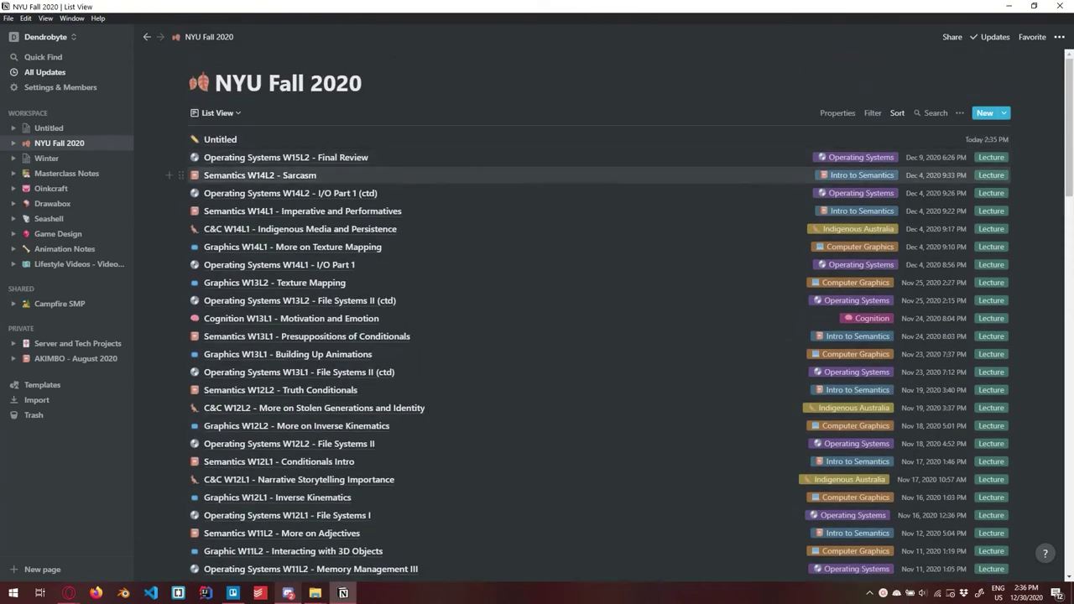
click(269, 174)
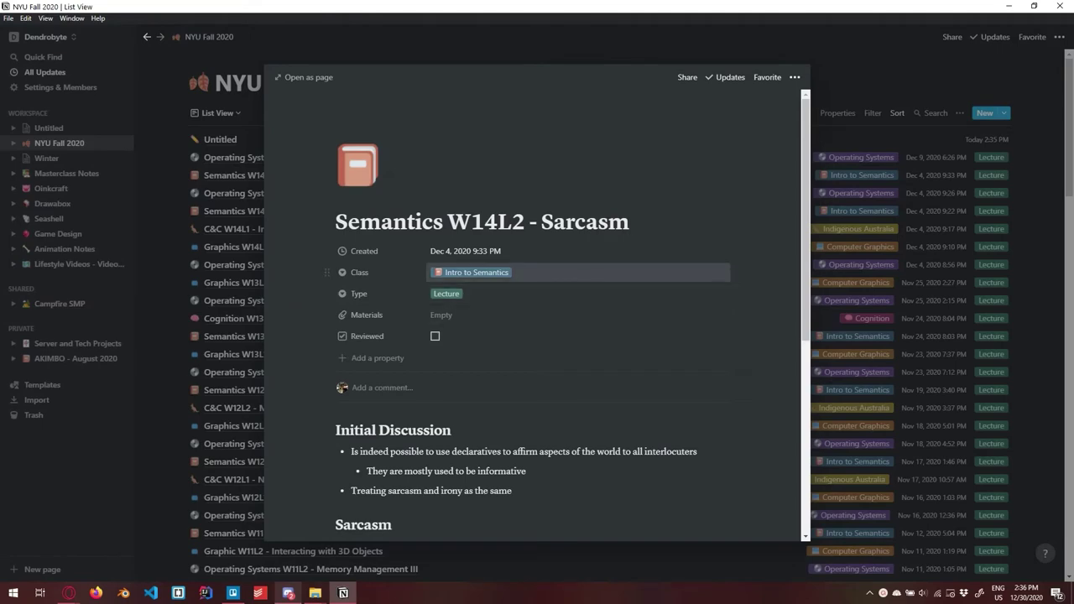
Step: Close the Semantics note, open the Operating Systems W12L2 - File Systems II note and read through its sections
key(Escape)
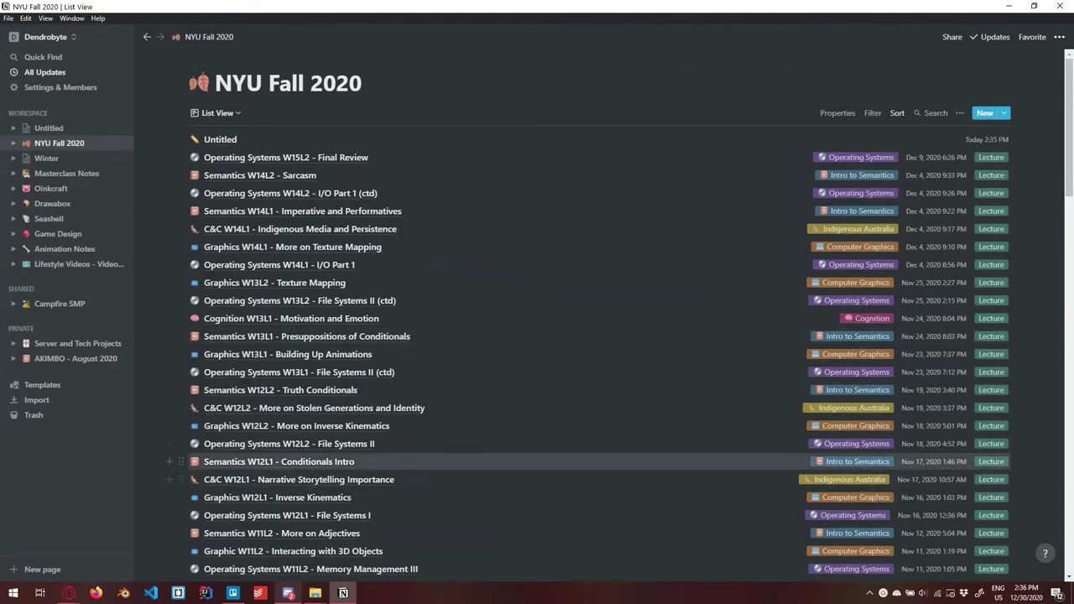
click(290, 443)
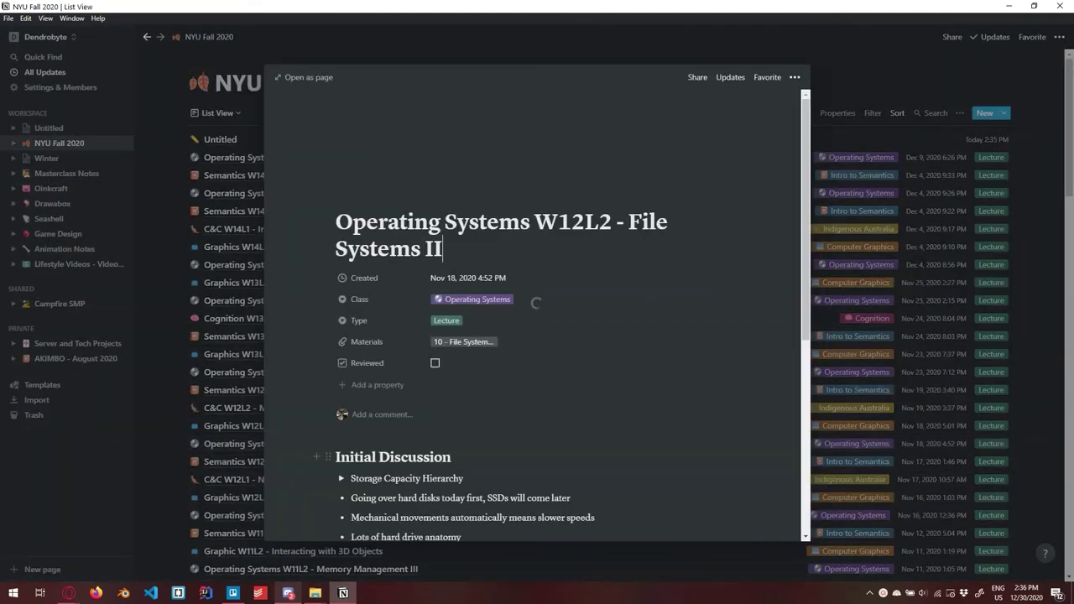
scroll(538, 336, down, 2)
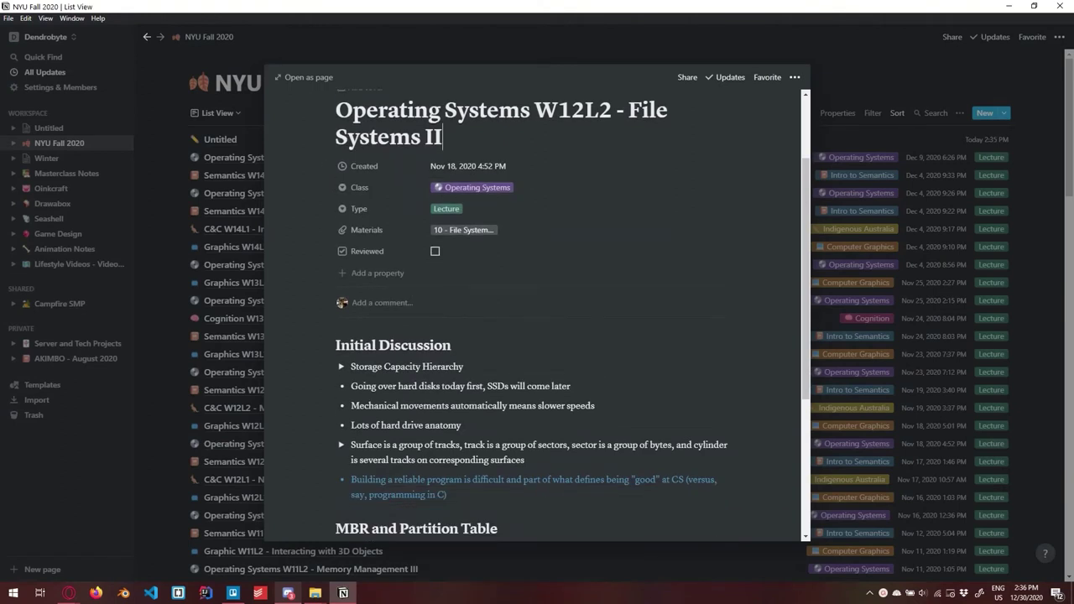
scroll(537, 315, down, 2)
scroll(537, 314, down, 2)
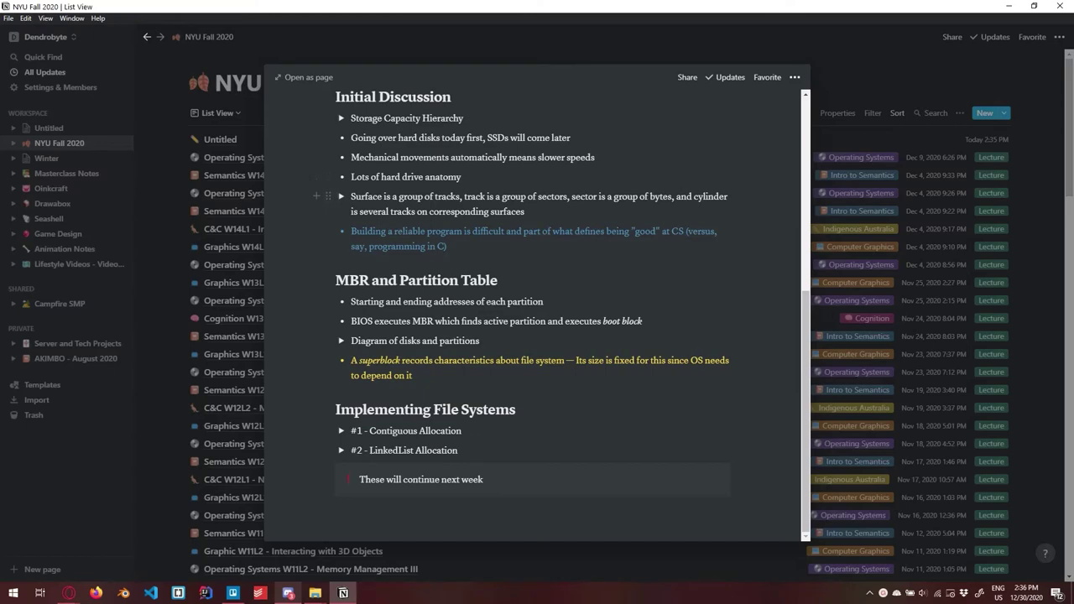
Step: Expand the toggle on surfaces, tracks, sectors and cylinders to view its disk diagrams, and collapse it again
click(340, 197)
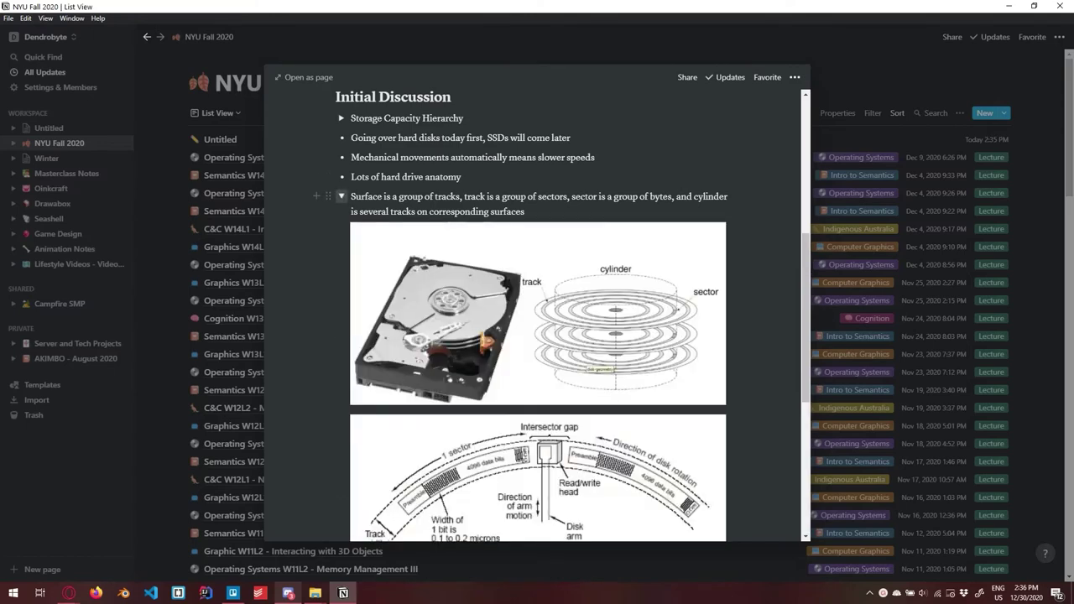
click(341, 196)
click(341, 196)
click(340, 197)
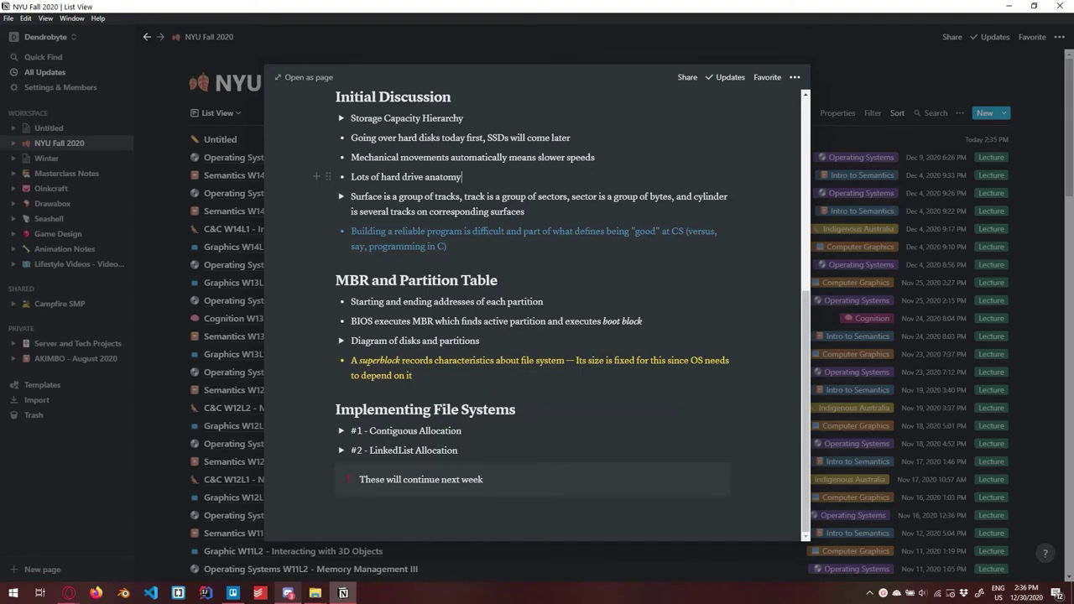
Step: Try the bulleted list and toggle shortcuts on a new line below the "These will continue next week" callout
click(420, 503)
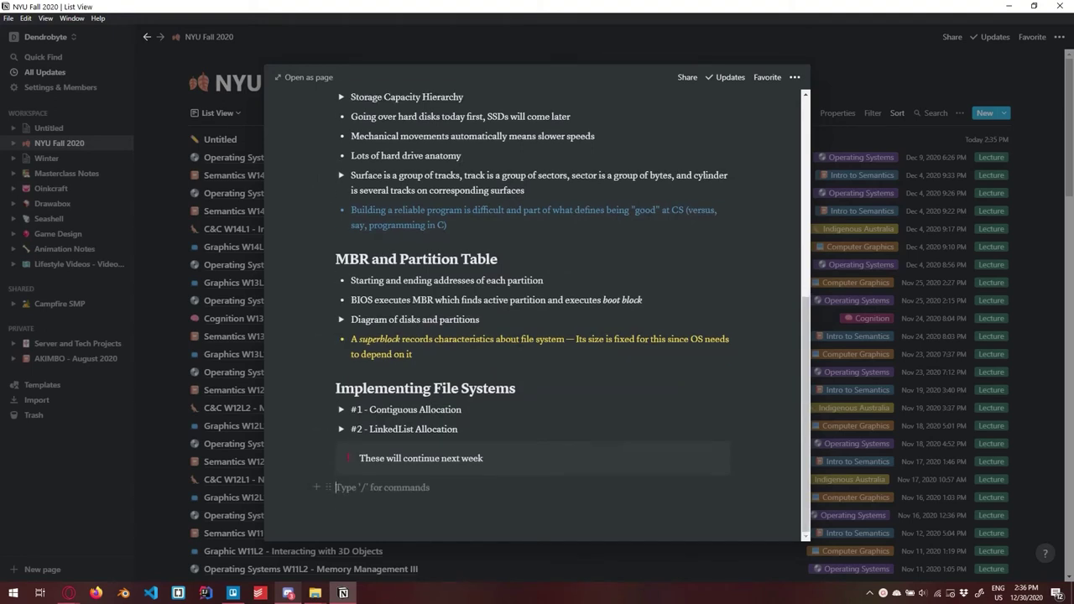
key(Return)
text(c)
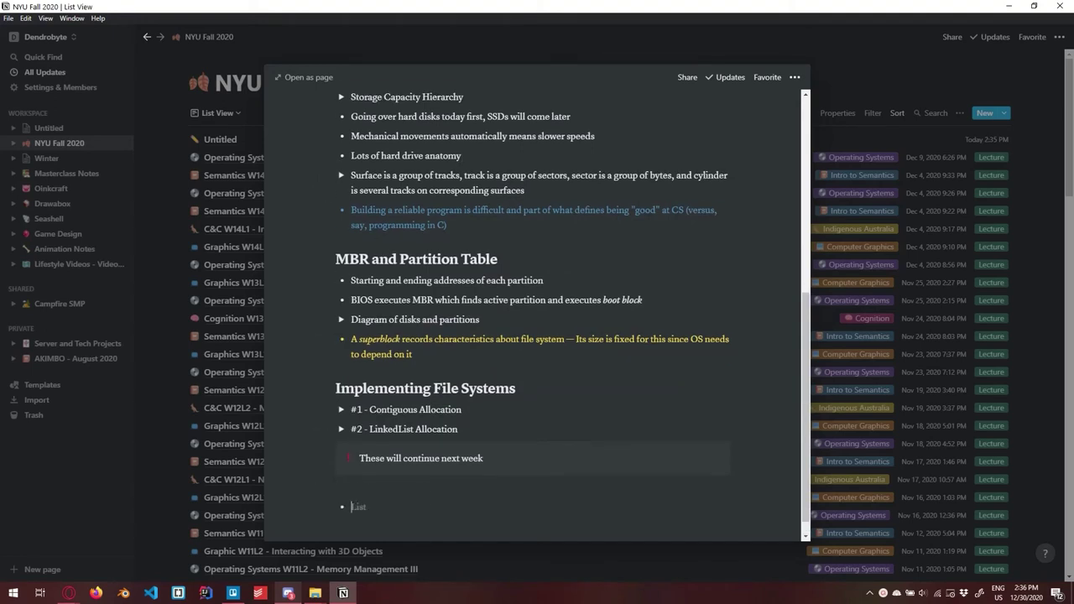
key(BackSpace)
key(BackSpace)
key(Return)
text(>)
key(BackSpace)
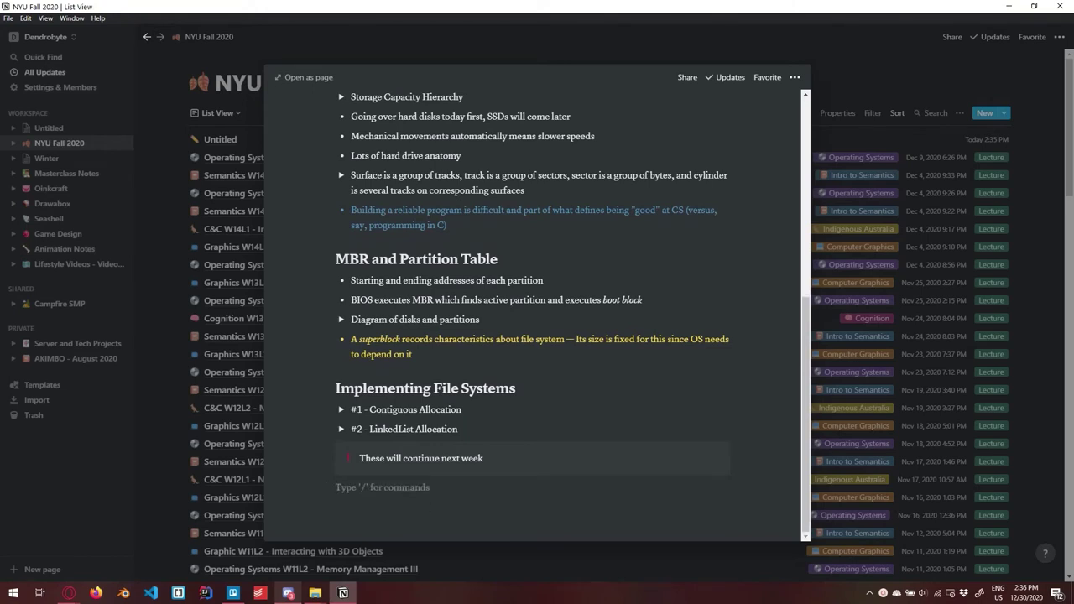
Step: Try the Markdown heading shortcut, including Heading 2, on the empty line at the end of the note
text(-)
key(BackSpace)
text(###)
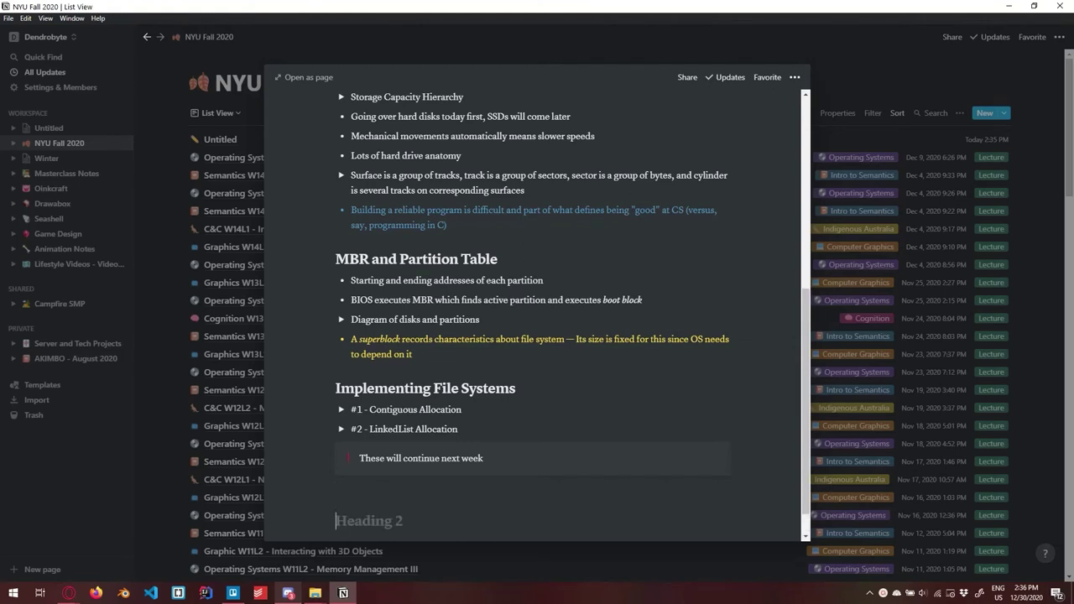
key(BackSpace)
text(###)
key(BackSpace)
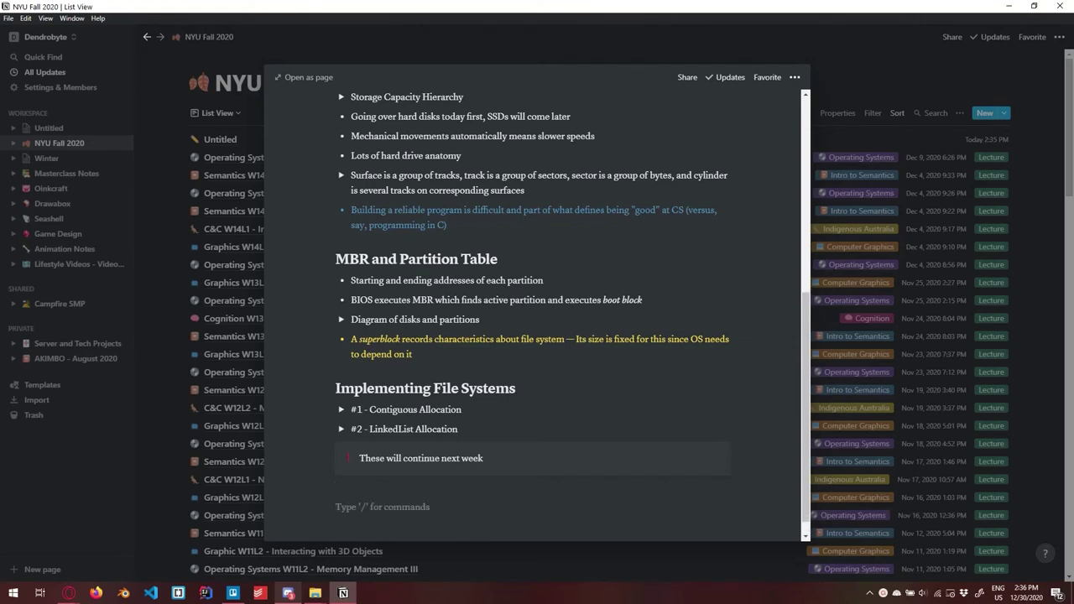
text(###)
key(BackSpace)
Step: Browse the slash-command list of blocks, databases, embeds, turn-into options and colors, remove the slash and close the note
text(/)
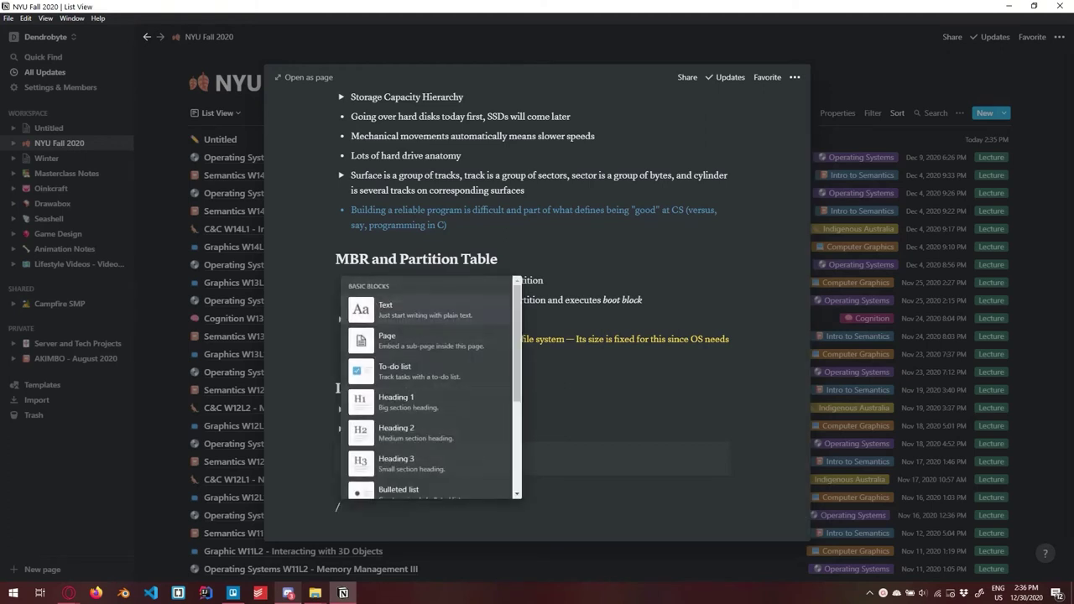
scroll(433, 386, down, 1)
scroll(435, 390, down, 5)
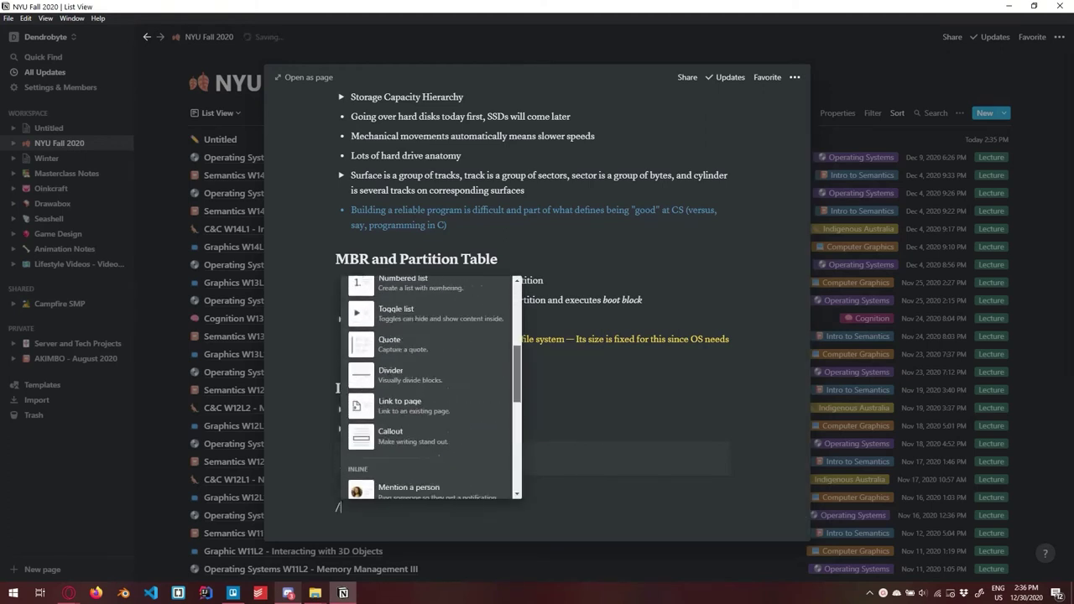
scroll(435, 388, down, 6)
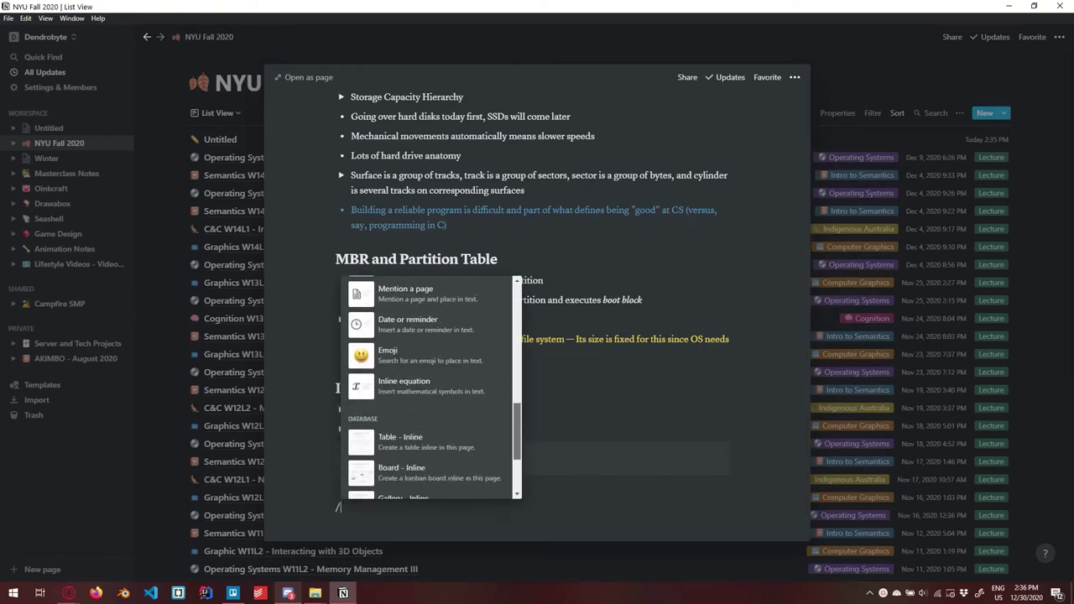
scroll(435, 388, down, 6)
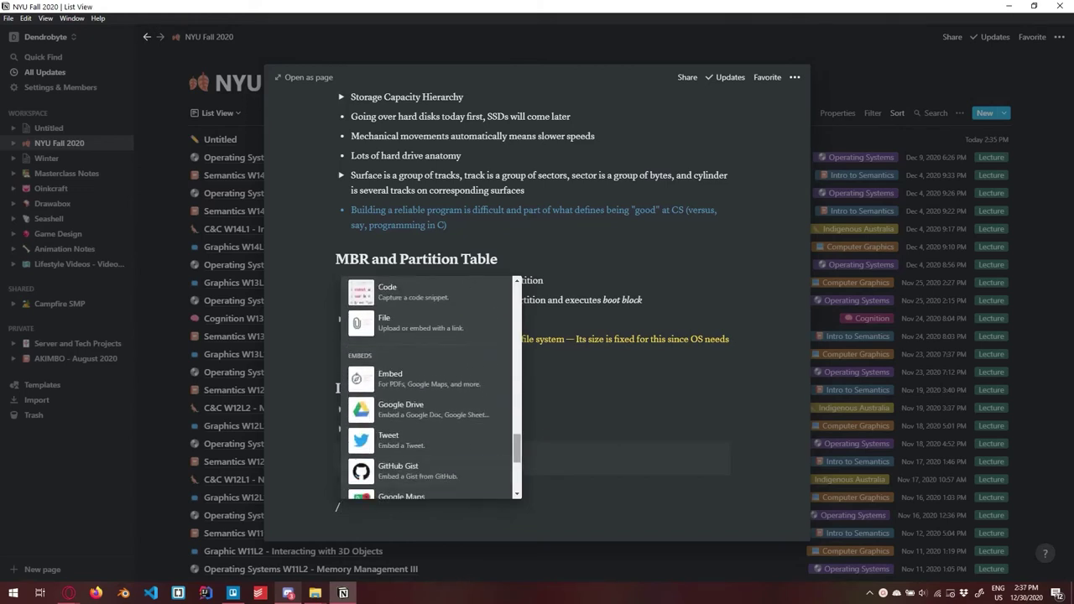
scroll(435, 388, down, 6)
scroll(435, 387, down, 8)
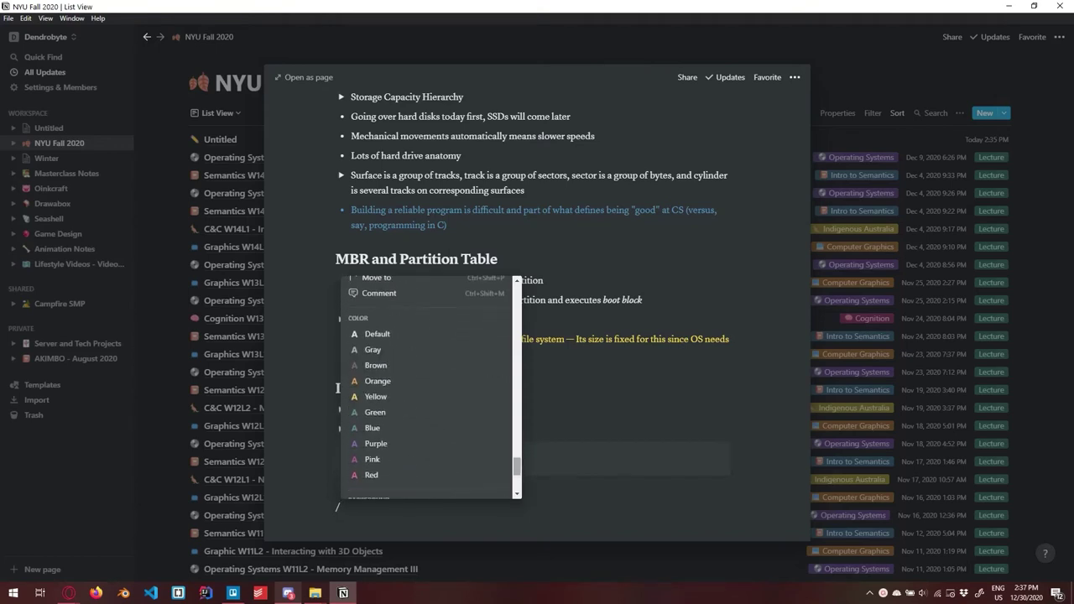
scroll(435, 388, down, 3)
scroll(431, 388, up, 3)
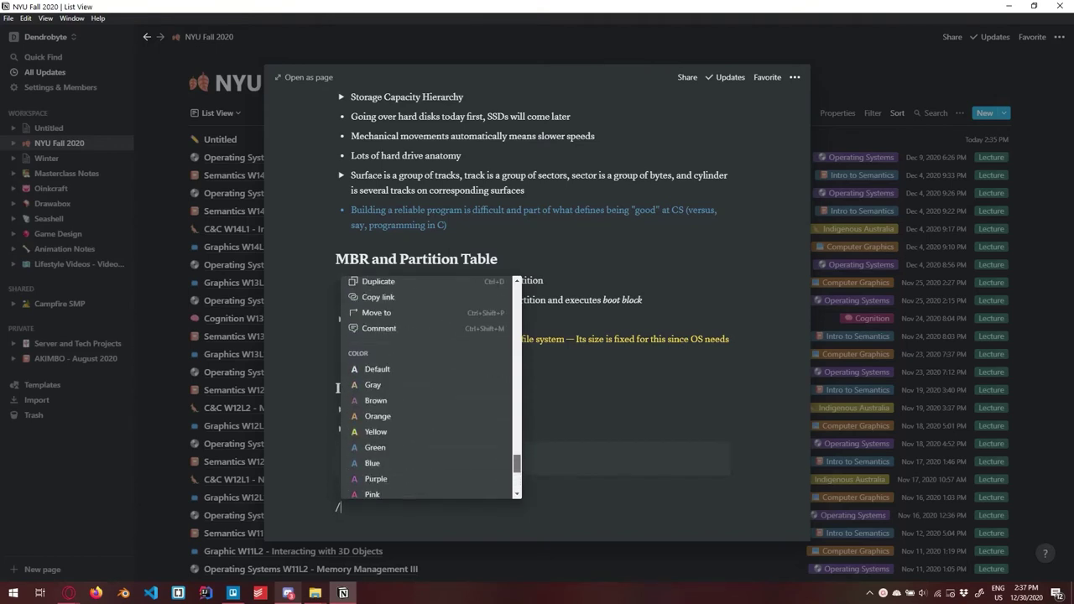
scroll(431, 388, down, 5)
scroll(432, 388, up, 5)
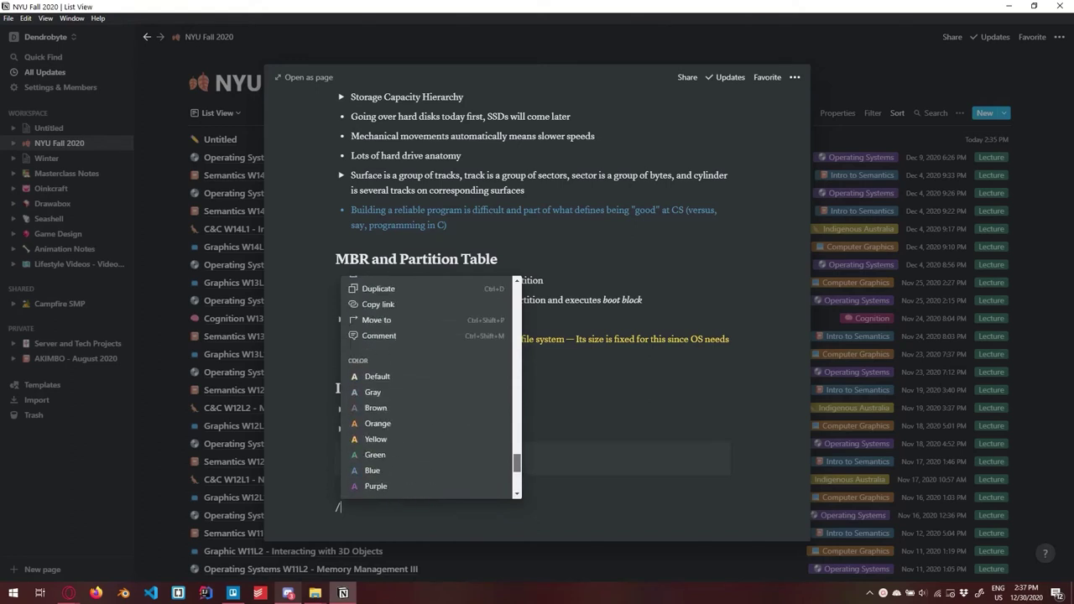
scroll(431, 388, up, 5)
scroll(431, 388, down, 1)
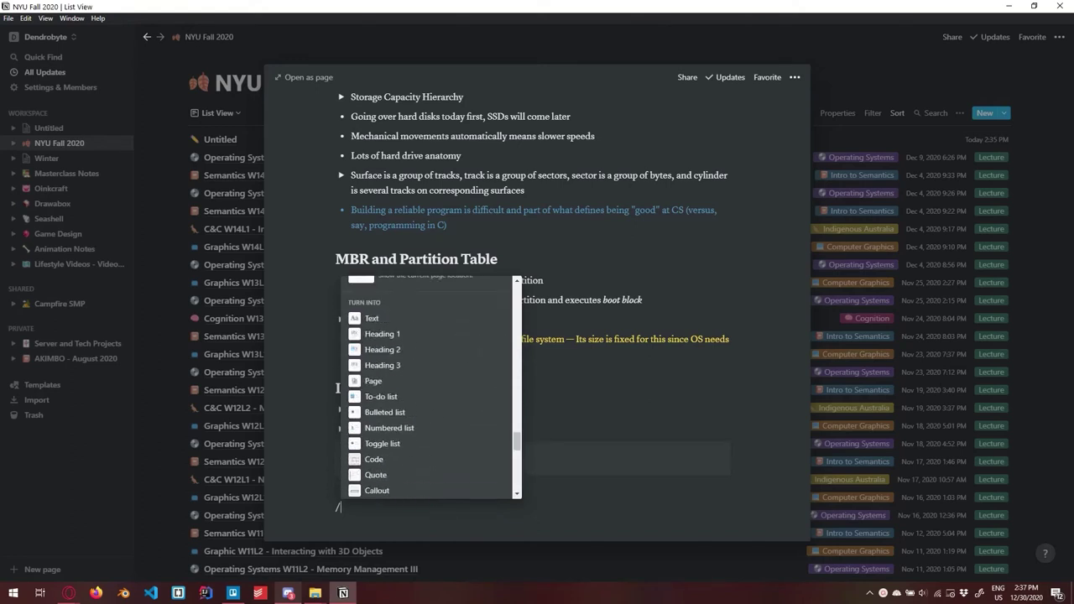
scroll(431, 388, down, 2)
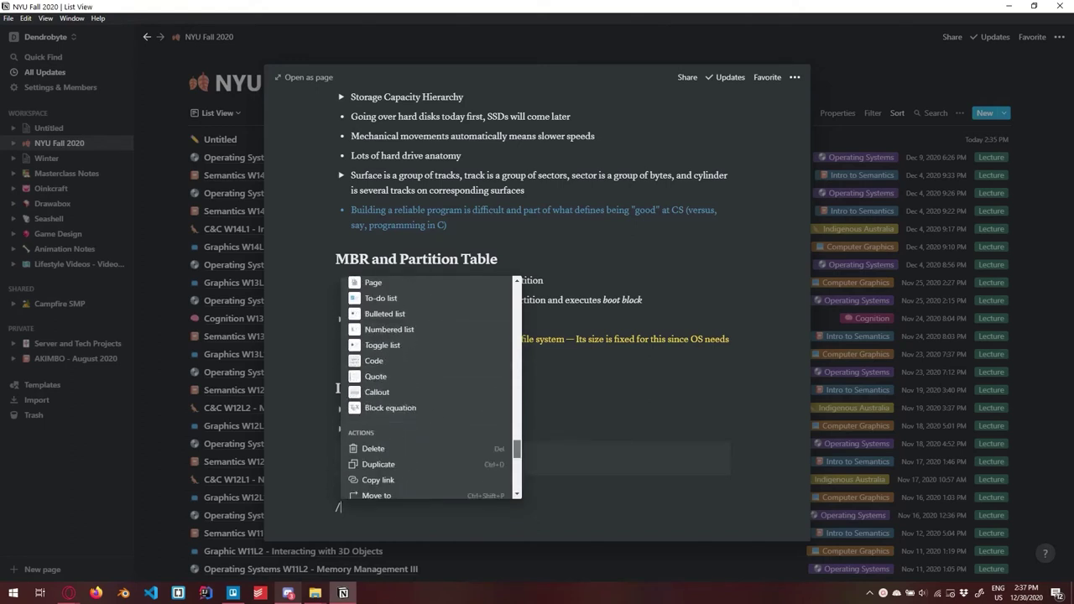
scroll(432, 388, up, 10)
scroll(431, 388, up, 8)
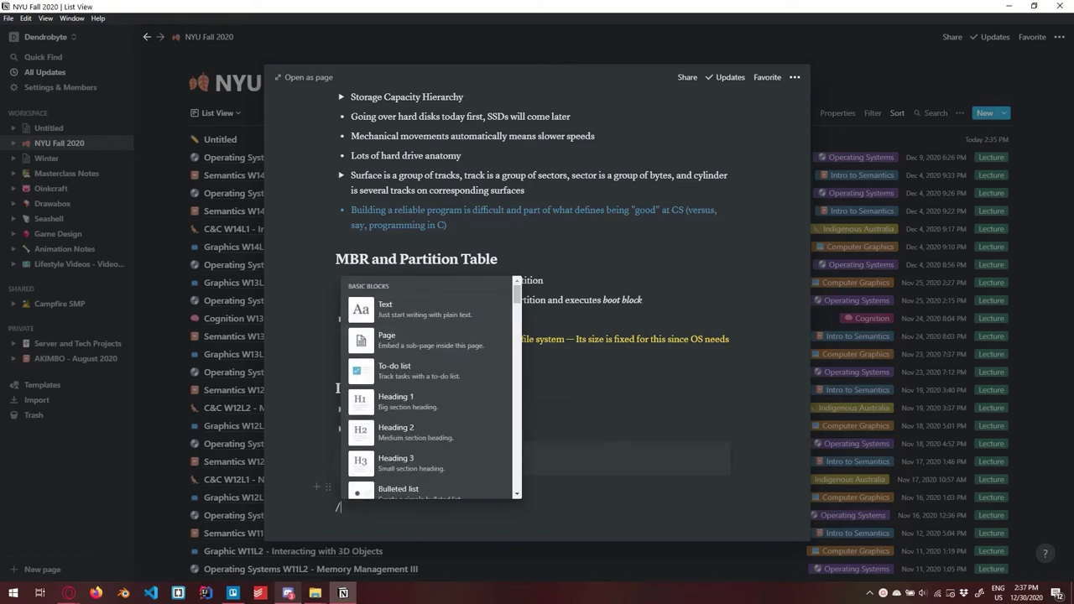
key(Escape)
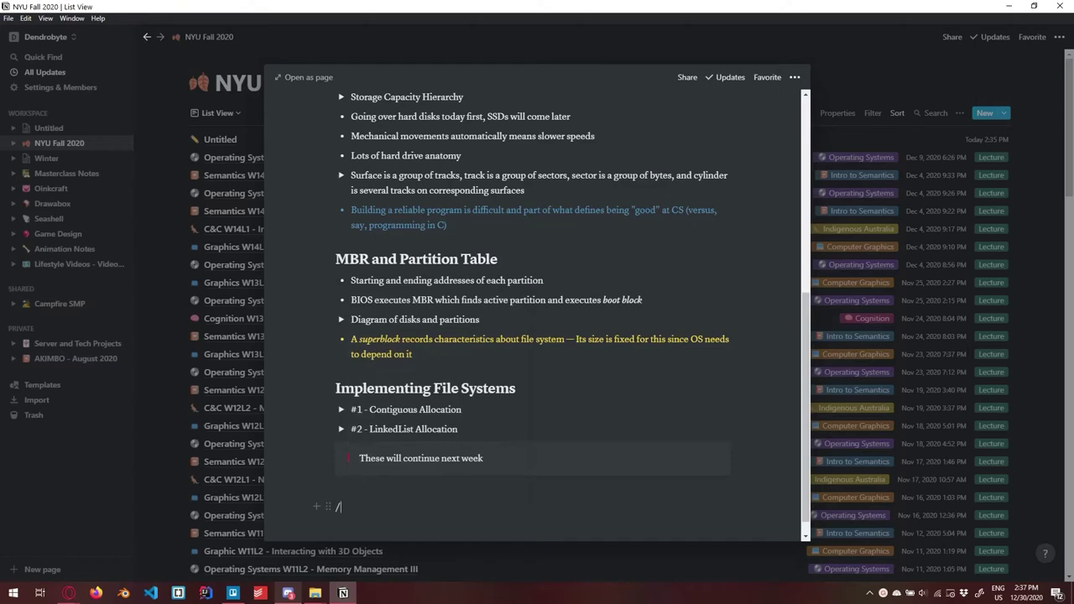
key(BackSpace)
key(Escape)
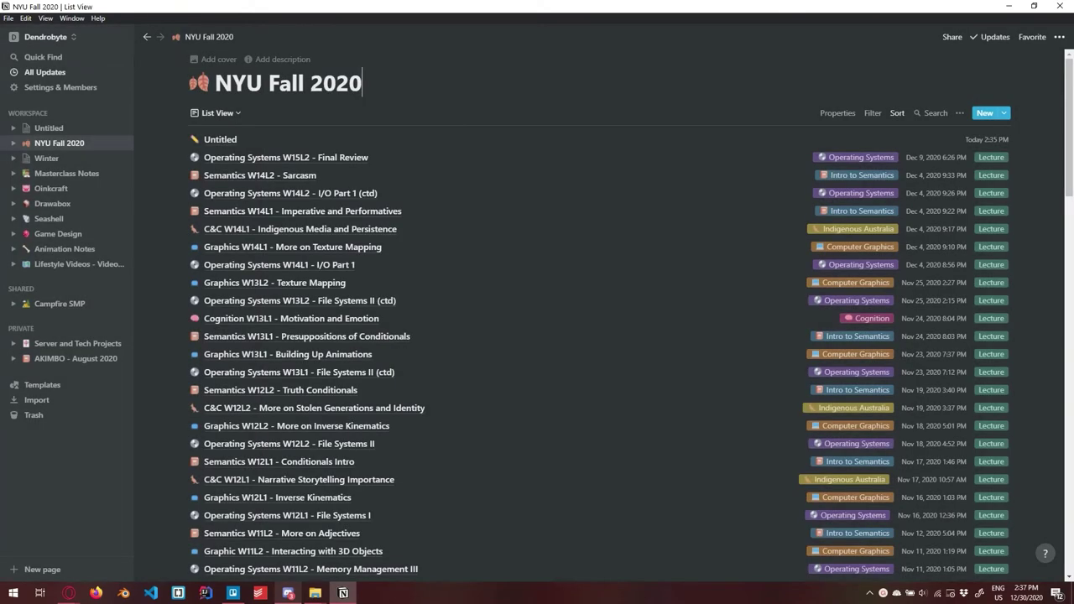
Step: View the Untitled note's properties and template choices, and check the filter options for List View
click(220, 139)
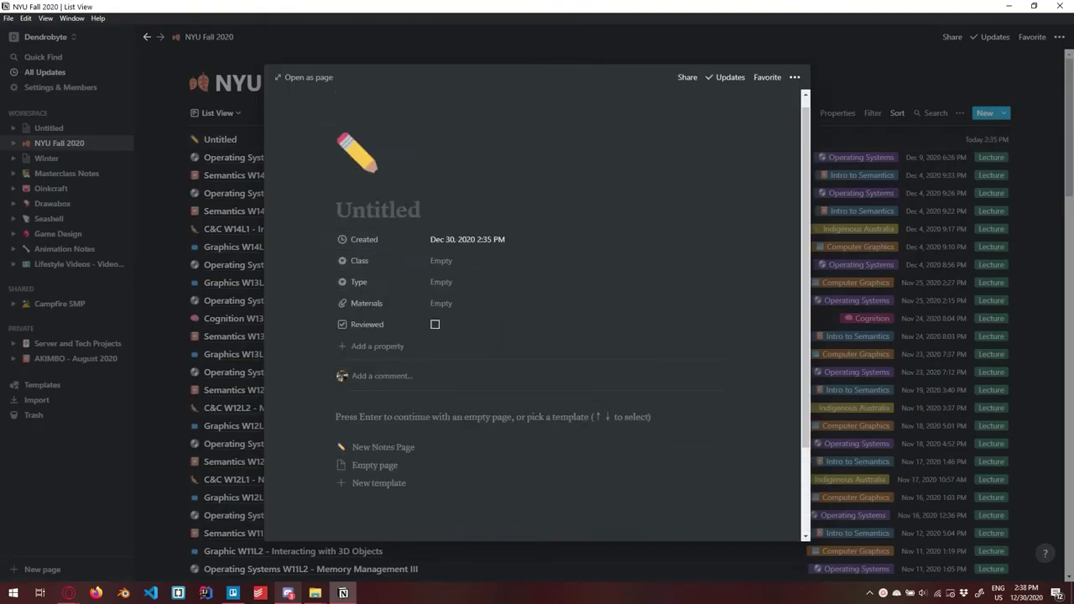
key(Escape)
click(873, 113)
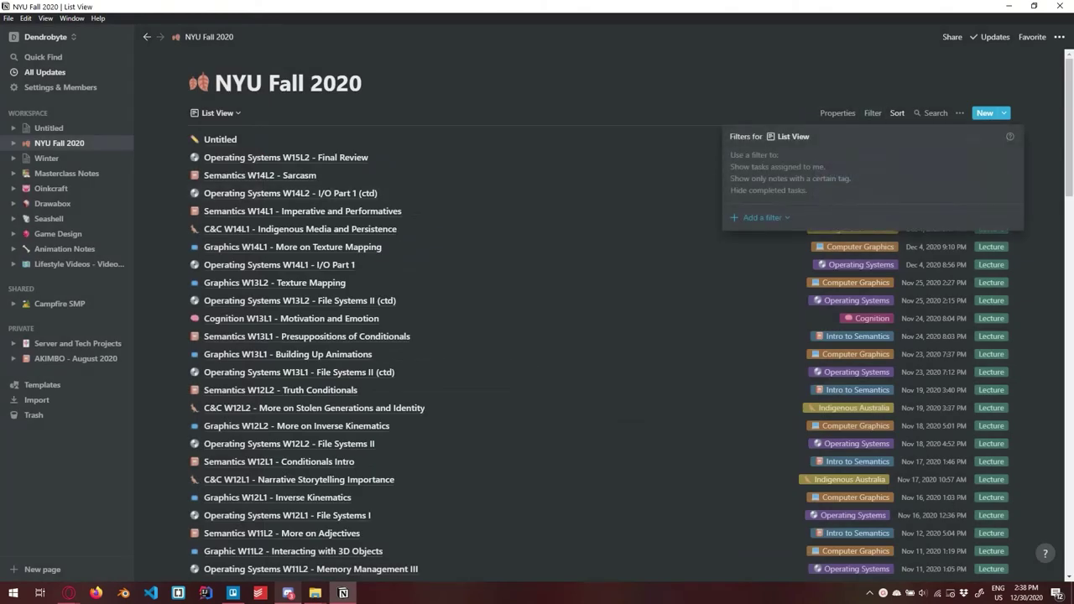
key(Escape)
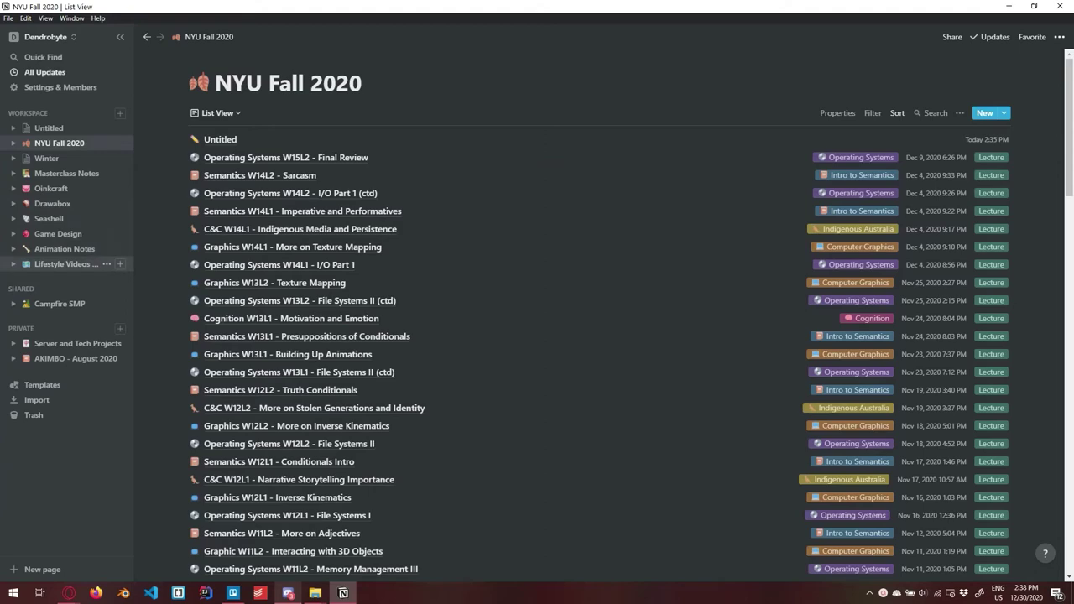
Step: Open the Lifestyle Videos - Video Tracker page and look over its table of all videos
click(63, 264)
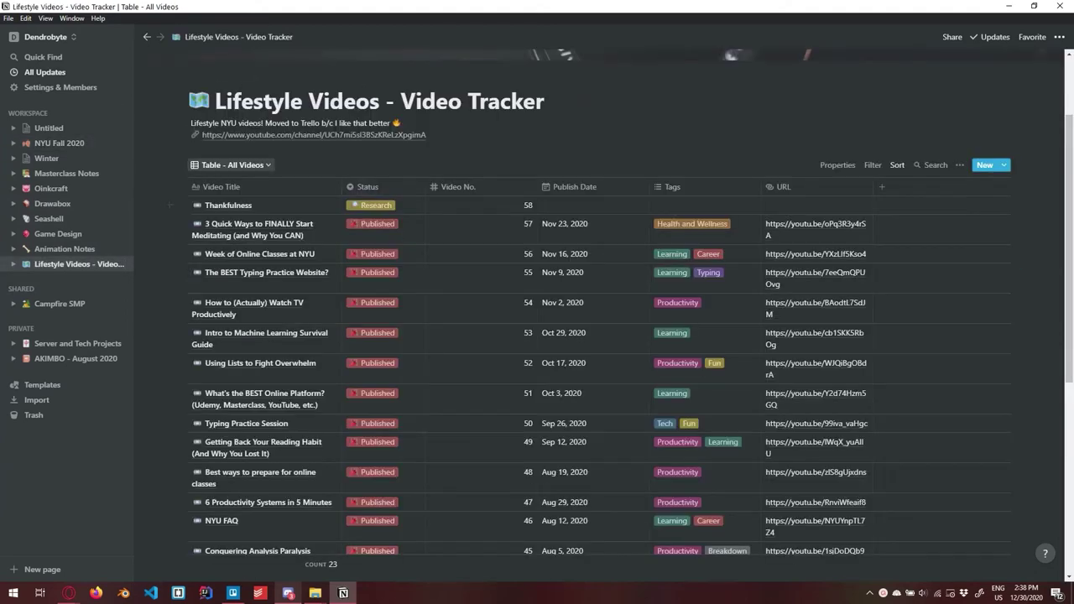
click(234, 165)
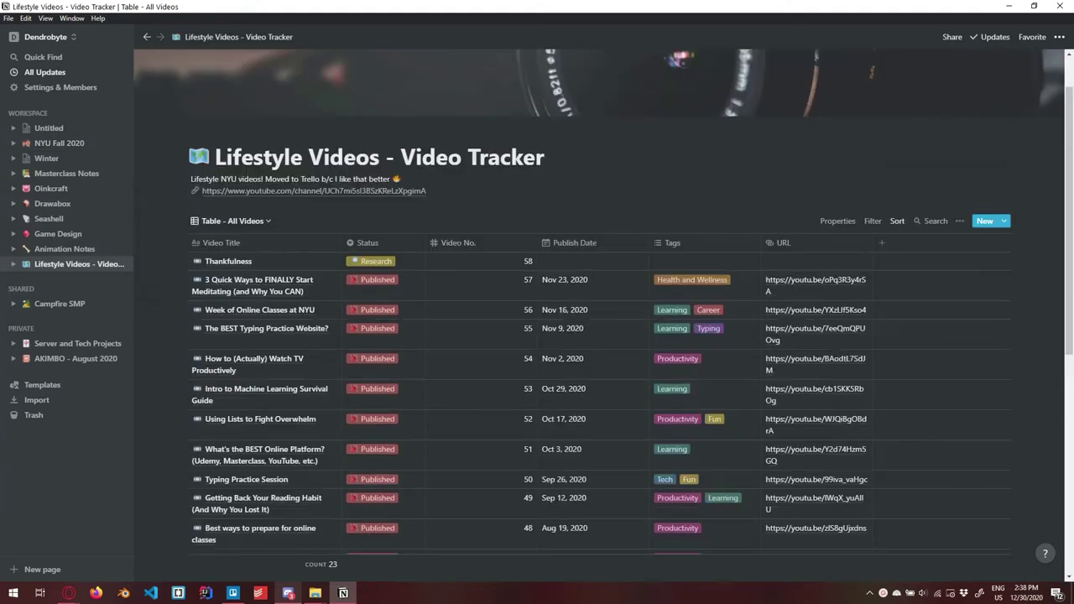
scroll(319, 352, down, 3)
scroll(319, 414, up, 4)
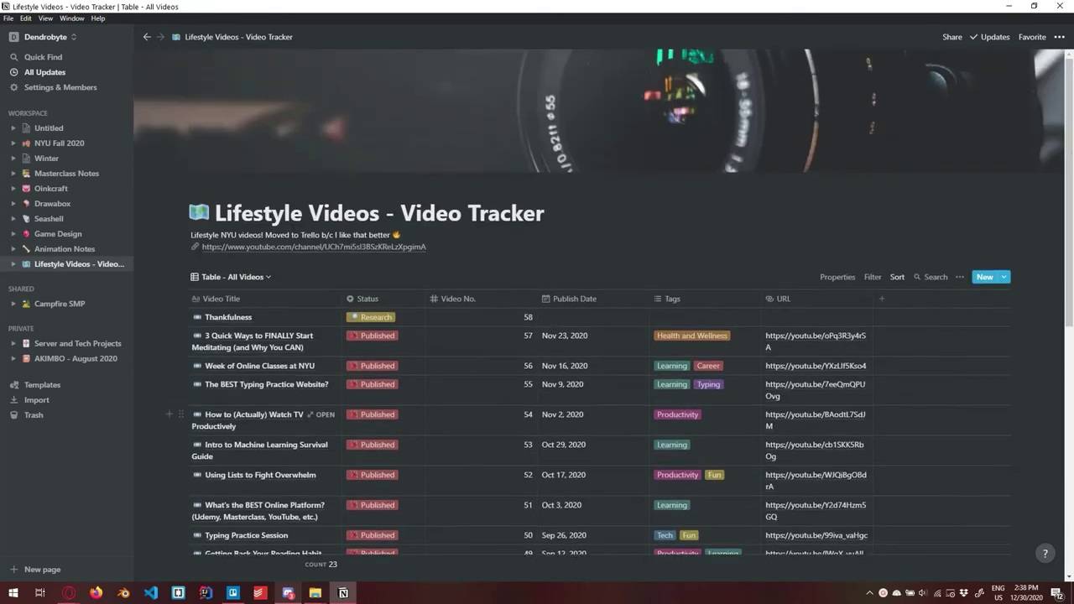
Step: Switch the video tracker to Board - Status View and move the Thankfulness card to the Scripting column
click(232, 277)
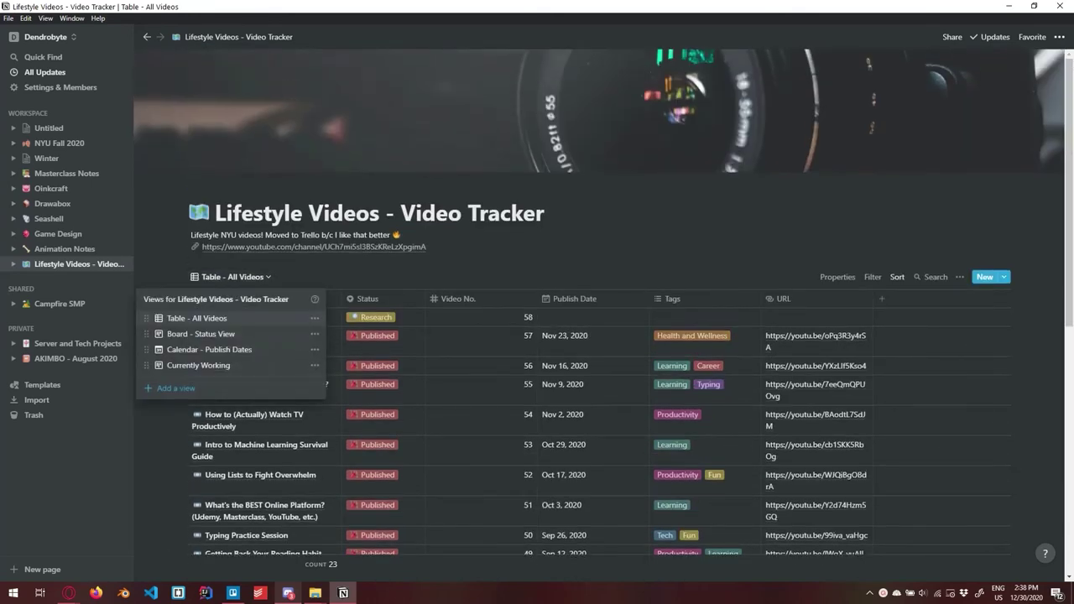
click(200, 334)
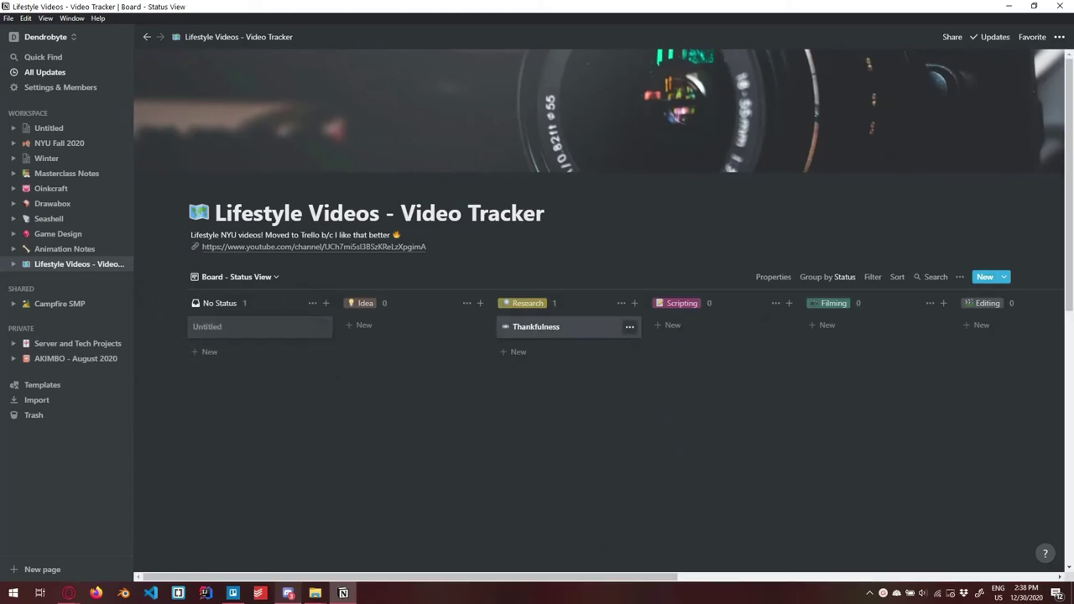
drag(554, 326, 705, 327)
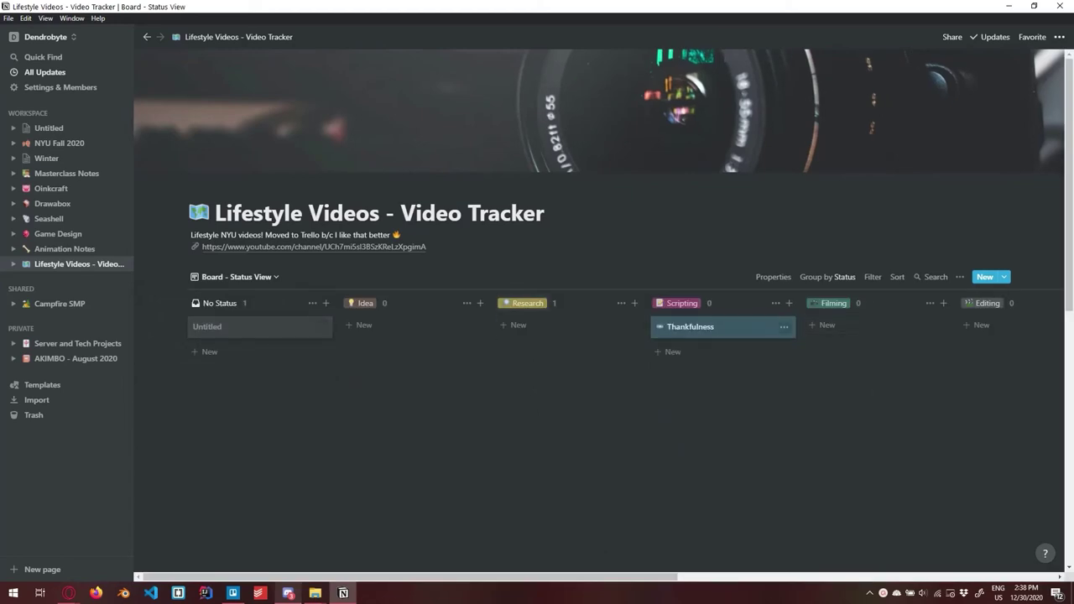
Step: Switch the video tracker to Calendar - Publish Dates and look through the scheduled videos around October 2020
click(238, 277)
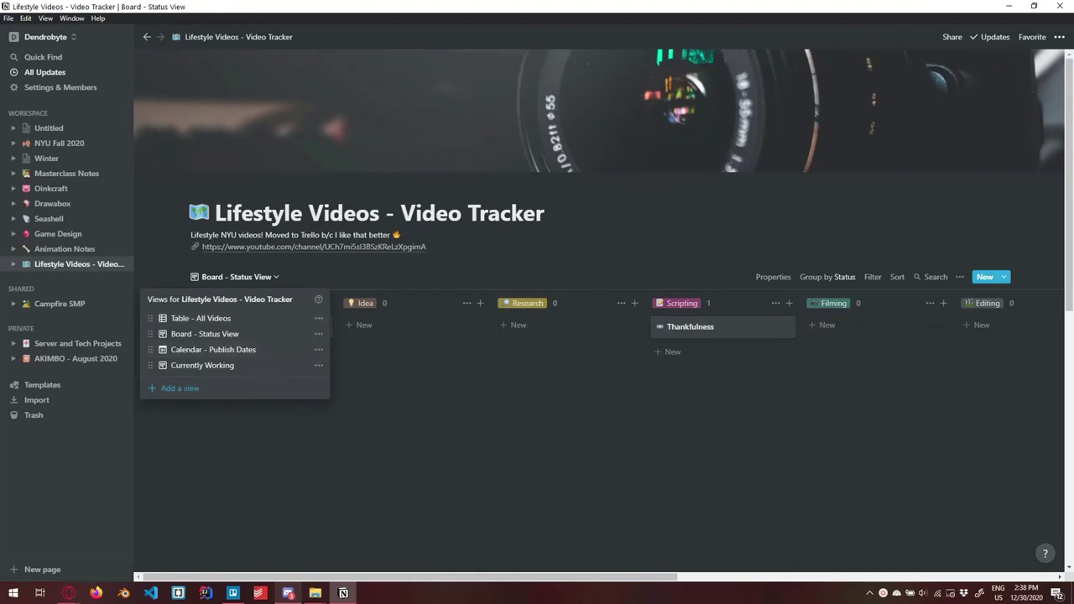
click(226, 350)
scroll(603, 315, down, 3)
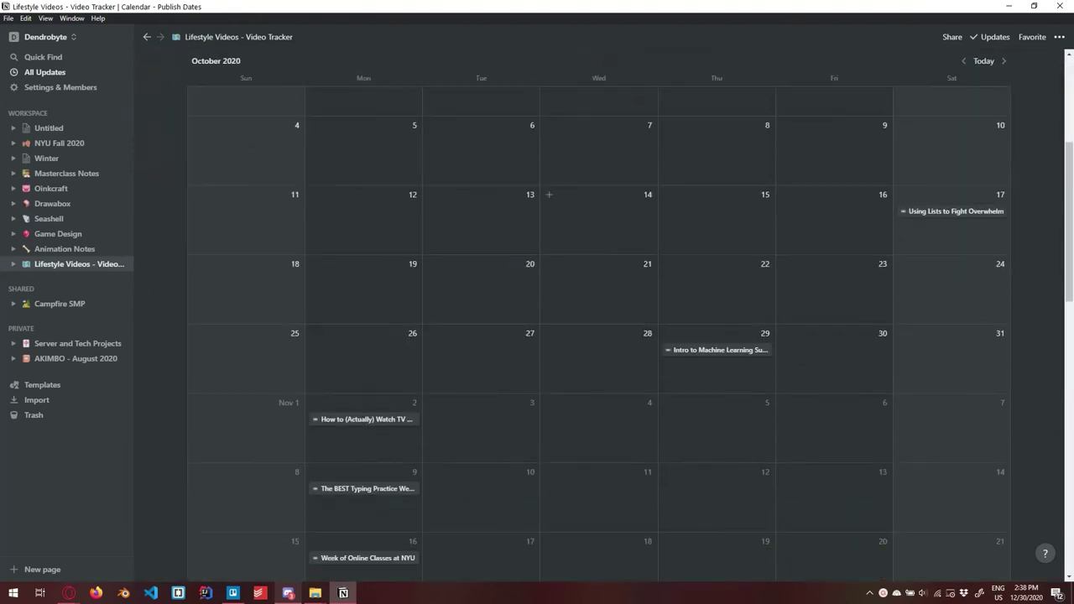
scroll(603, 315, down, 2)
scroll(603, 315, down, 3)
scroll(604, 315, up, 8)
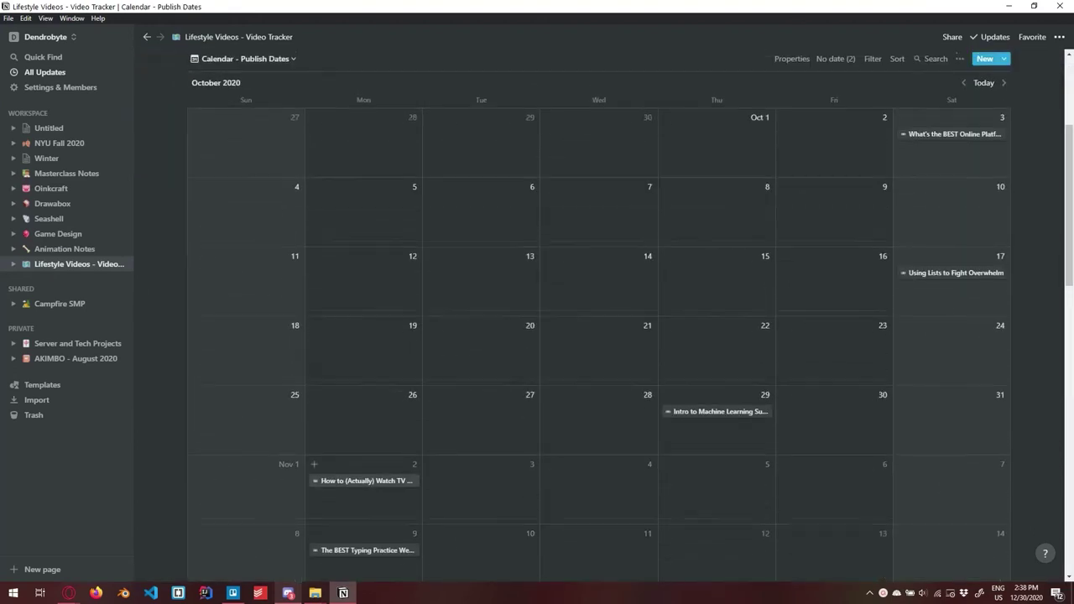
Step: Display the Currently Working view of the video tracker, return to Table - All Videos and look through its rows
click(237, 277)
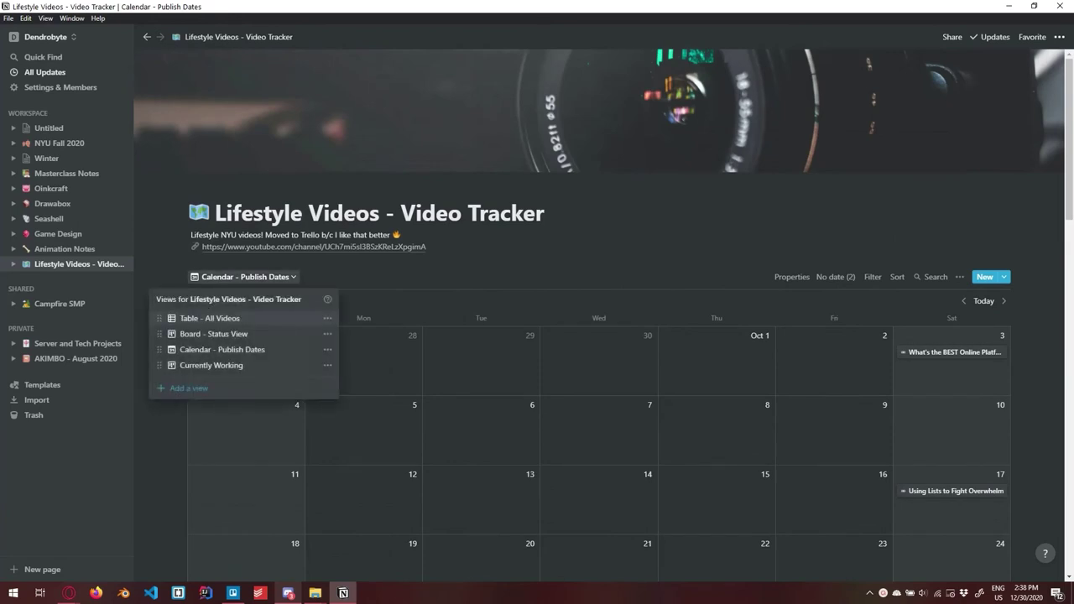
click(227, 365)
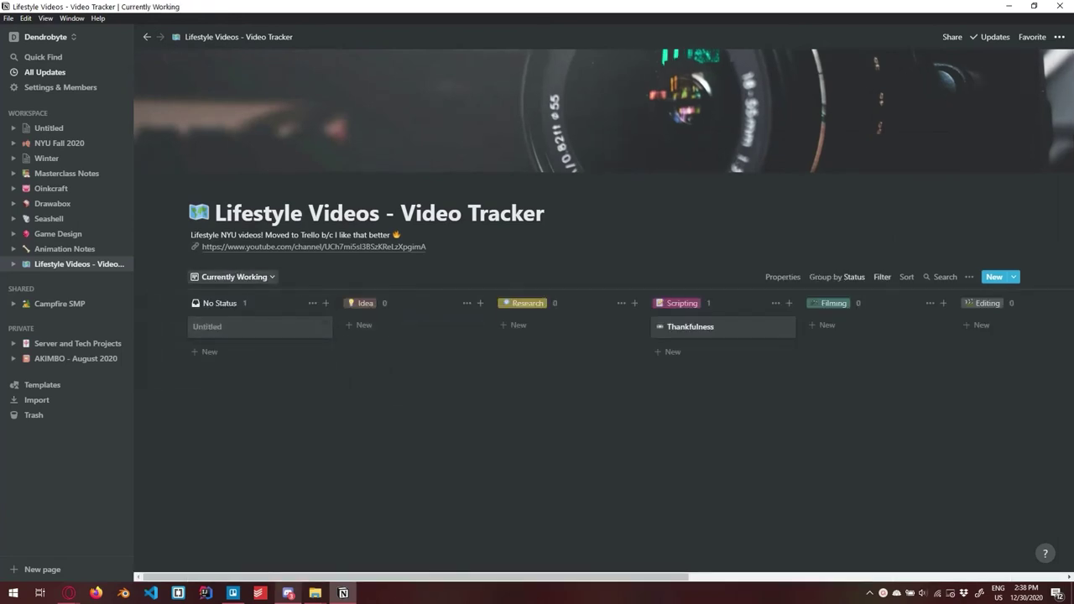
click(232, 277)
click(233, 277)
click(233, 277)
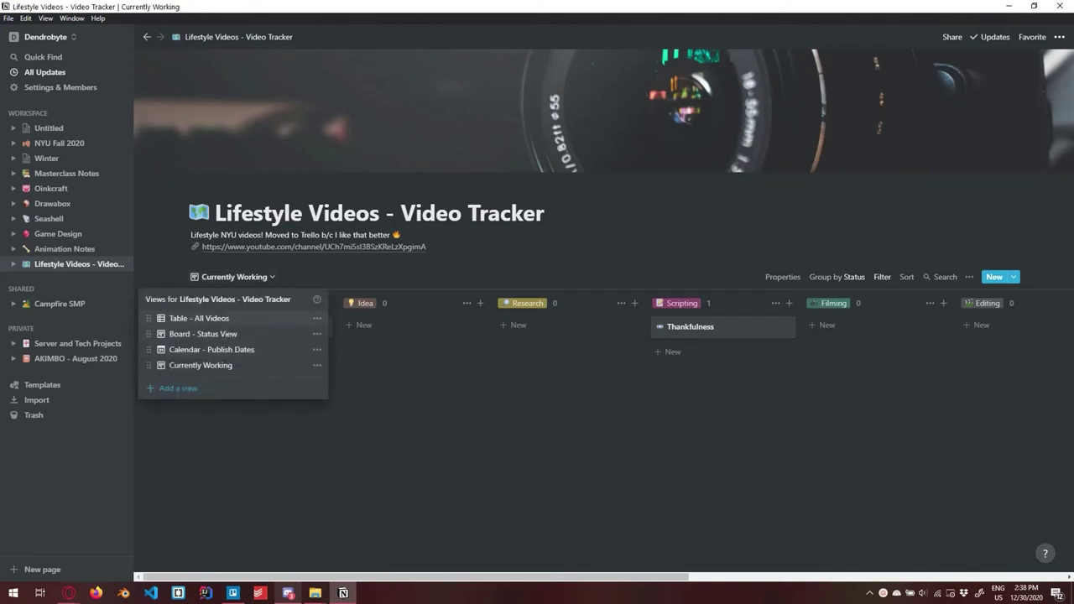
click(199, 318)
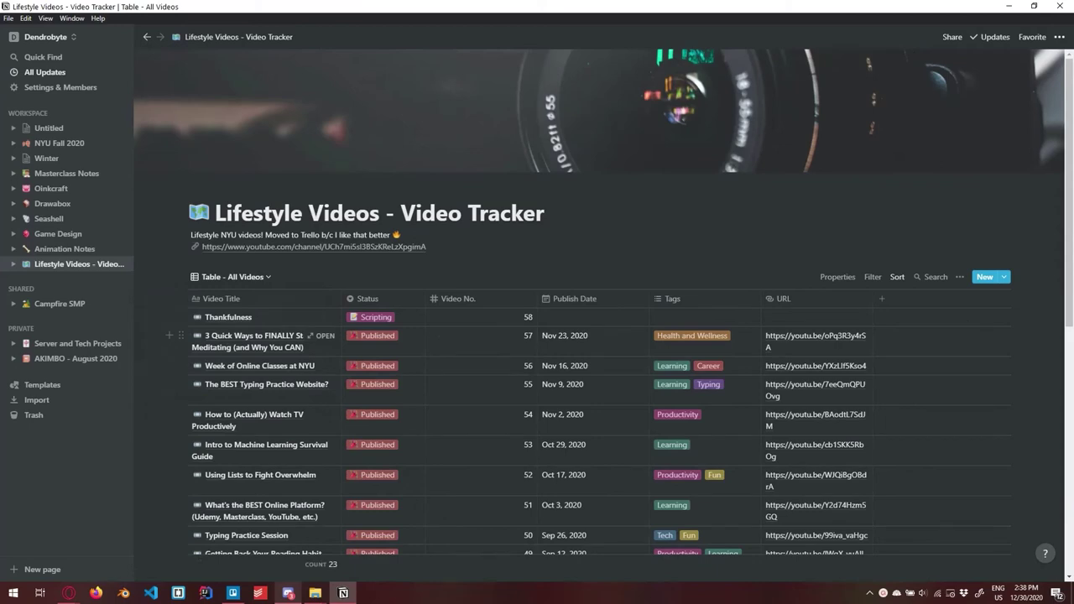
scroll(252, 369, down, 6)
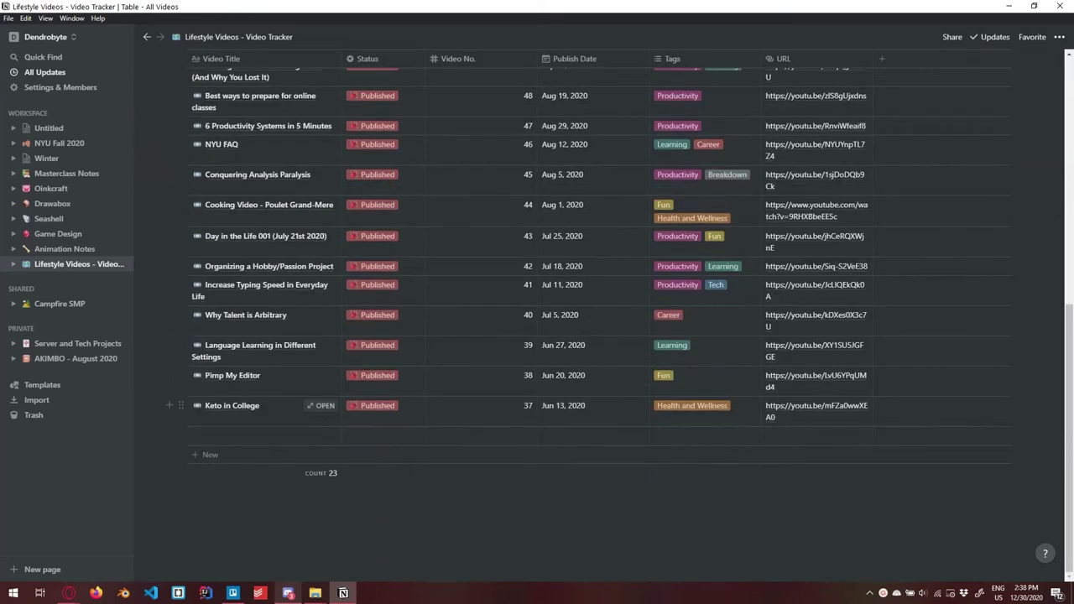
Step: Open the Language Learning in Different Settings entry as a full page and review its properties, Video Meta, B-Roll and Resources sections
click(321, 345)
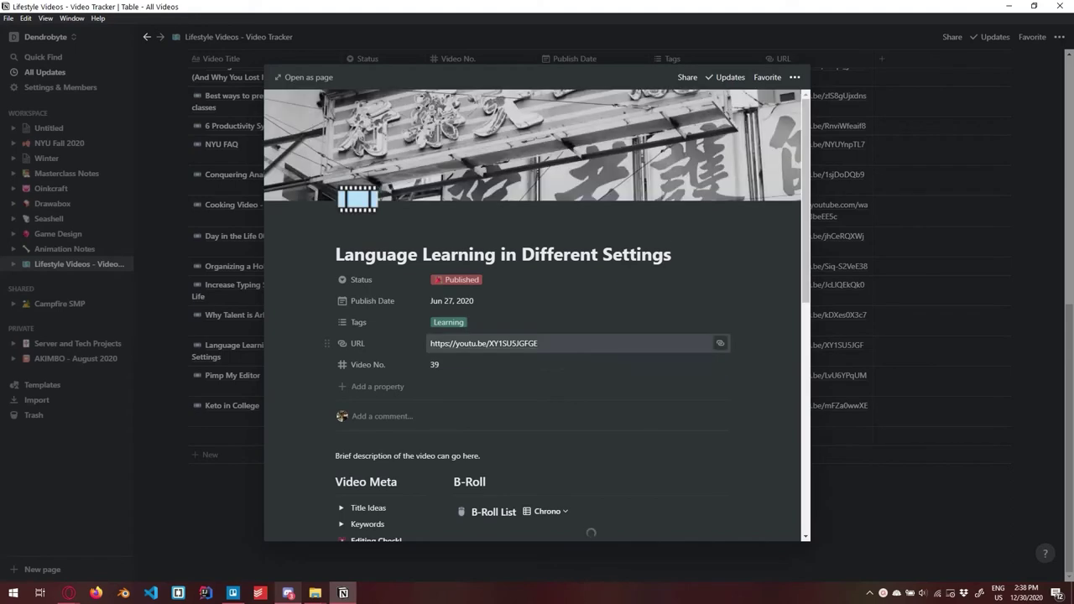
scroll(537, 336, down, 3)
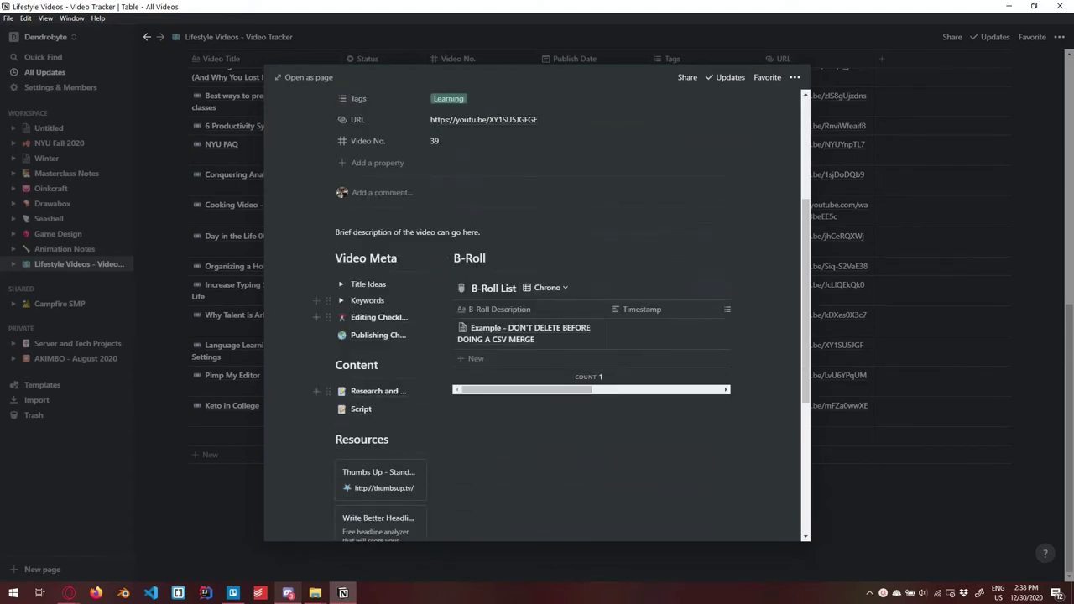
scroll(537, 336, down, 1)
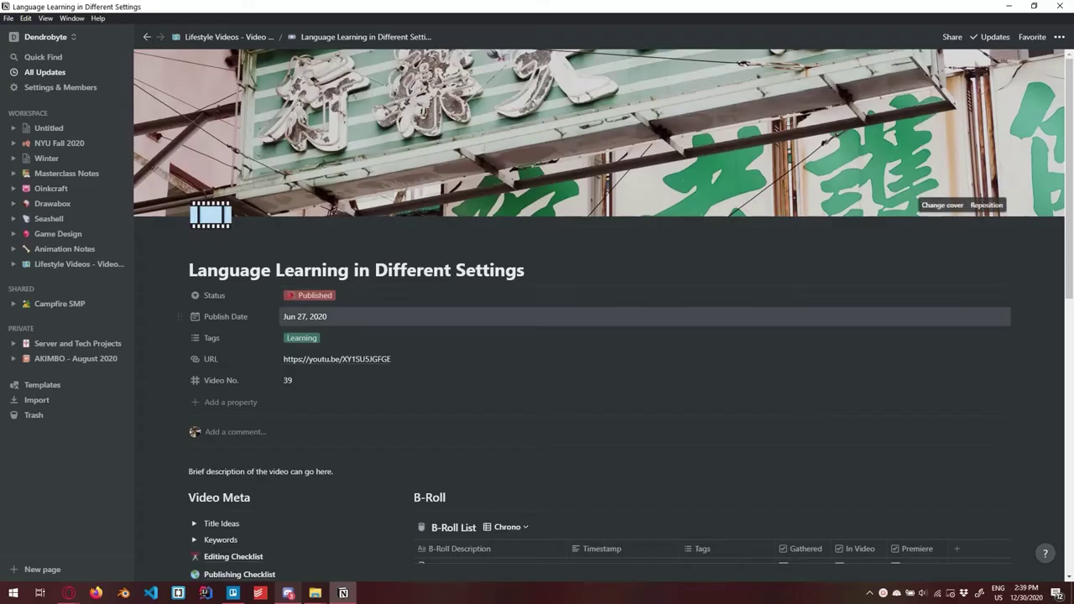
scroll(336, 378, down, 5)
scroll(285, 378, up, 2)
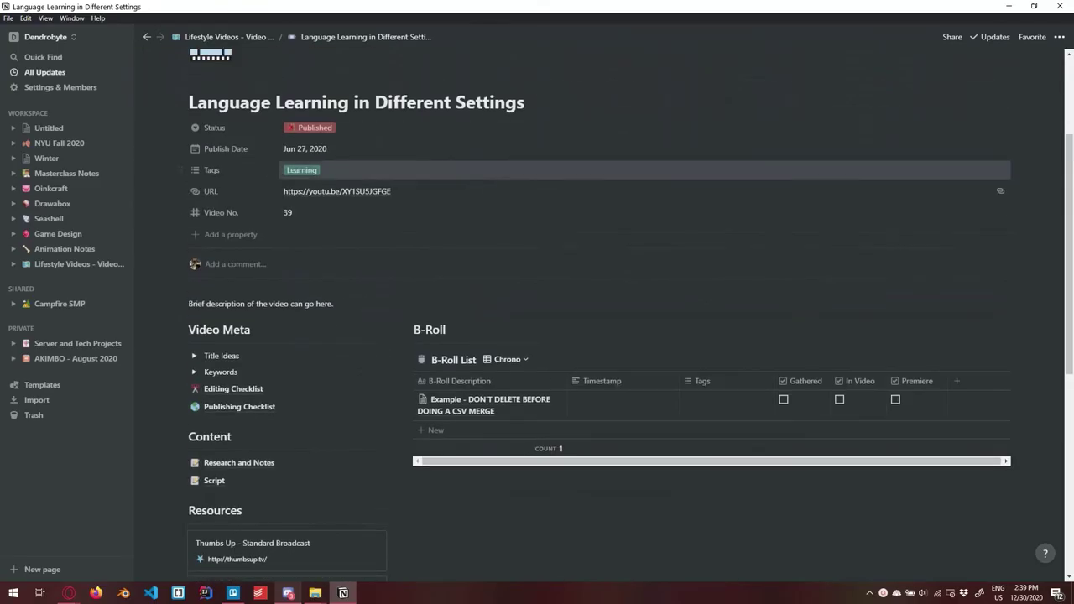
scroll(285, 378, down, 6)
scroll(285, 378, up, 2)
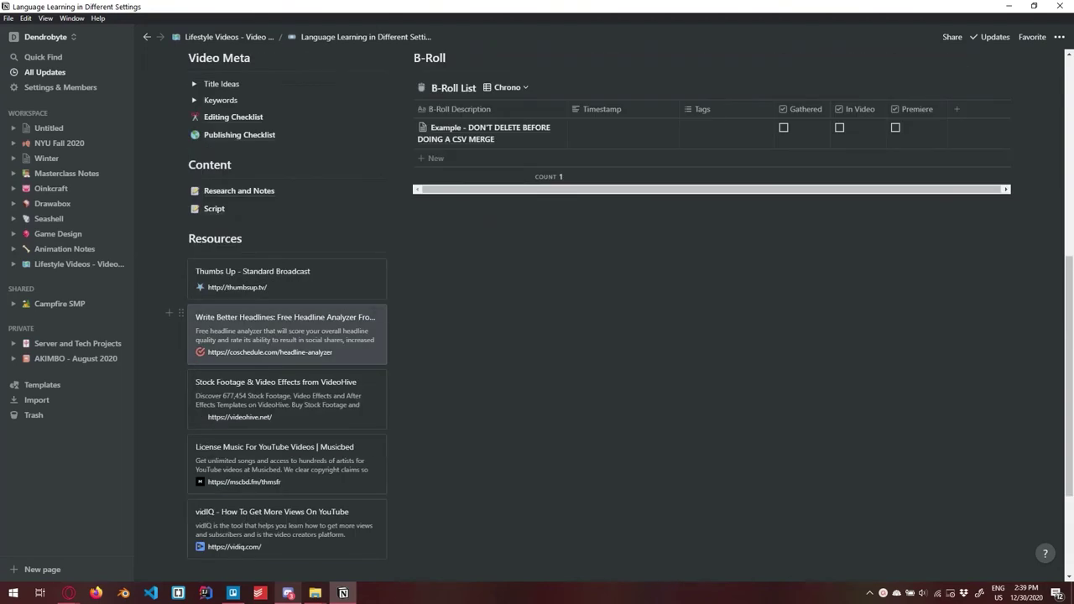
scroll(286, 377, up, 2)
scroll(285, 302, up, 1)
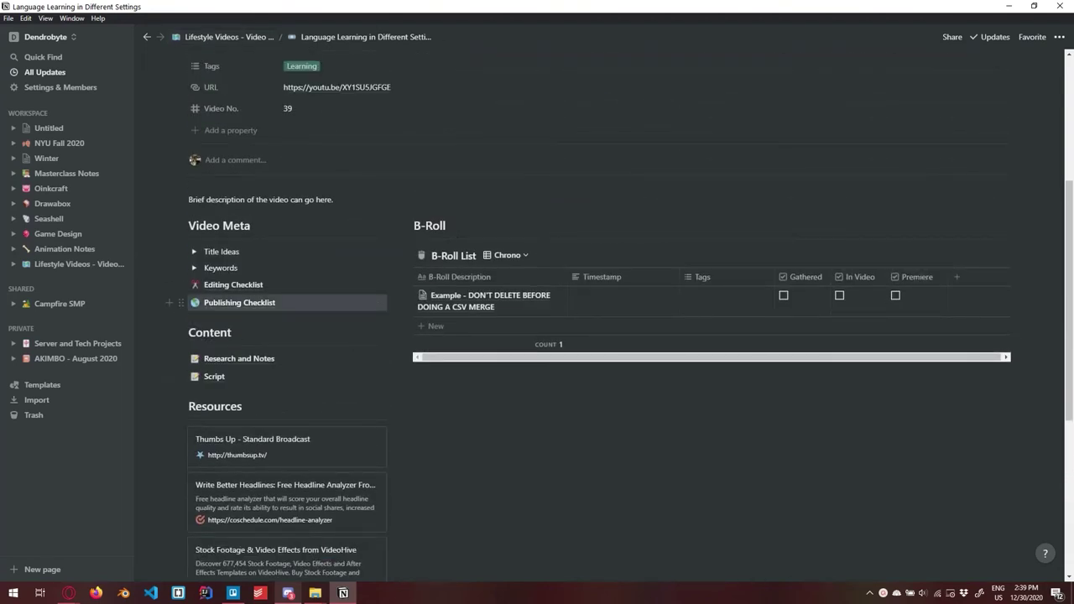
scroll(588, 294, up, 3)
scroll(588, 294, down, 4)
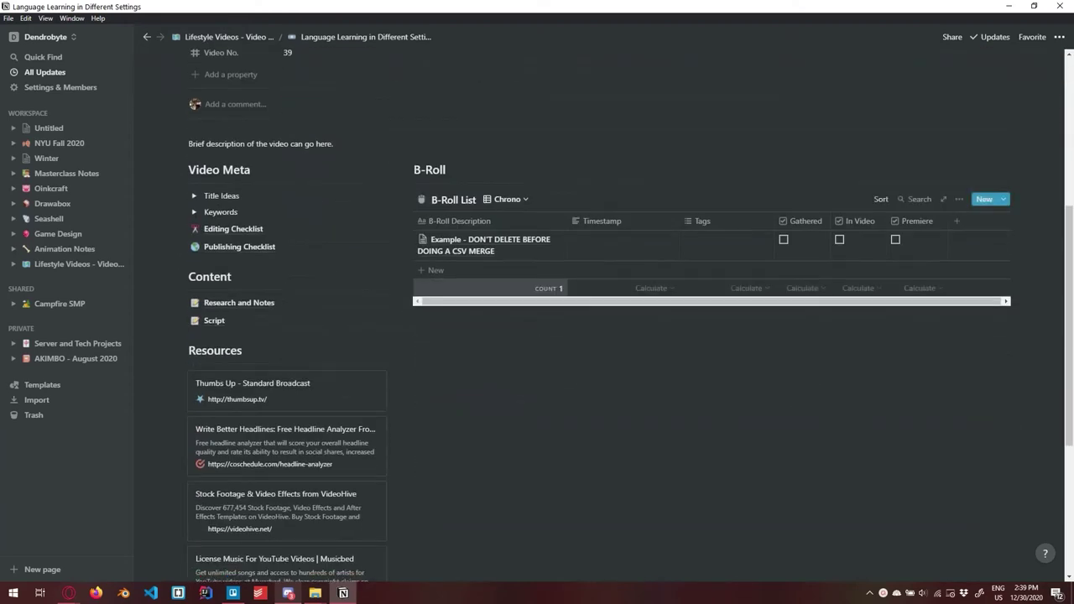
Step: View the Publishing Checklist of the Language Learning video, and return to the video's page to look it over
click(240, 246)
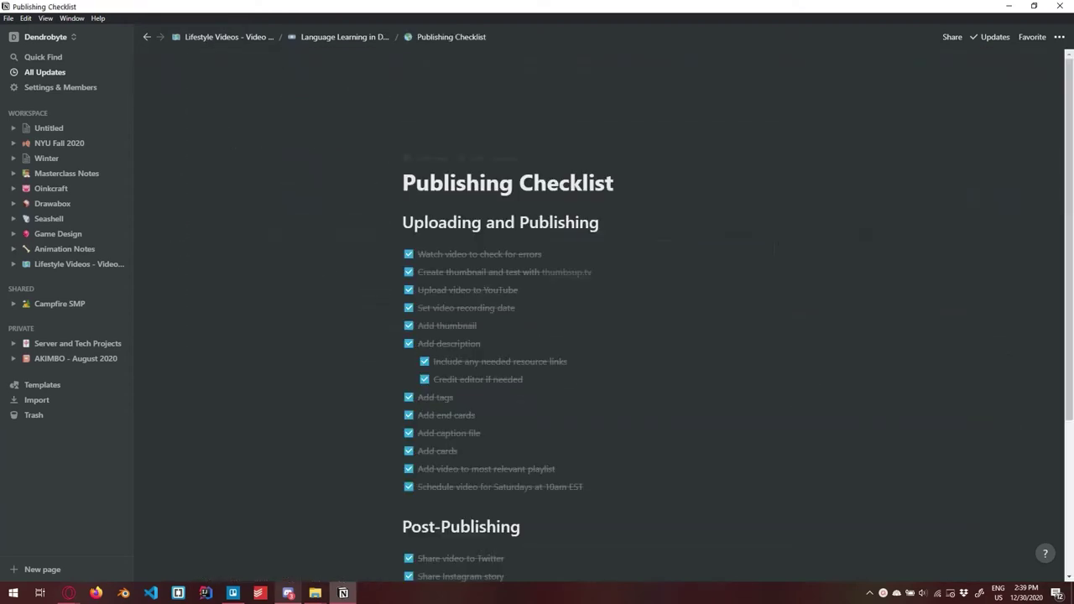
click(340, 37)
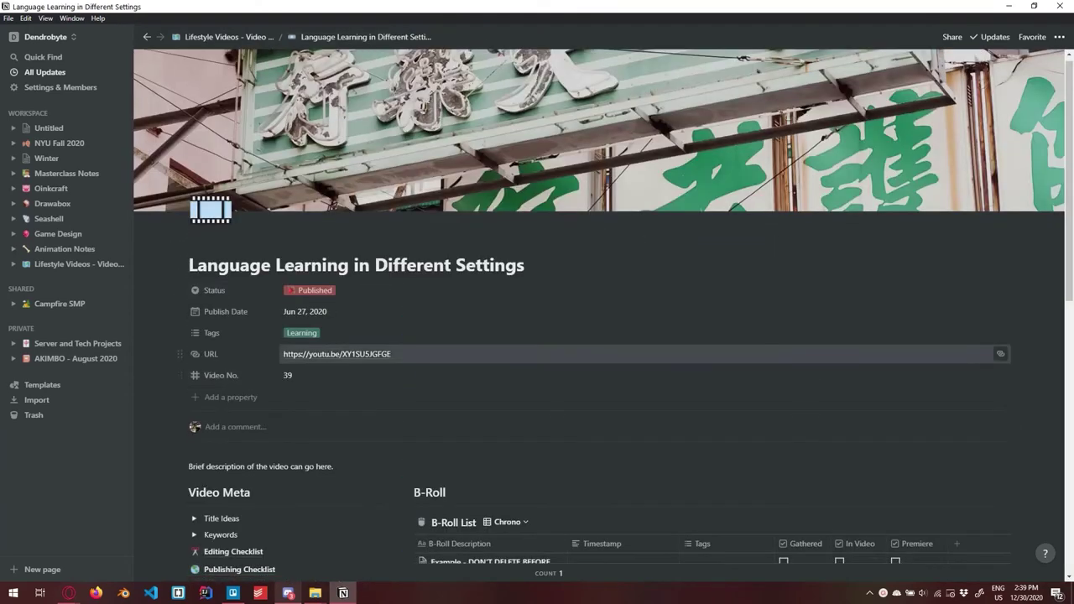
scroll(455, 71, down, 5)
scroll(454, 70, up, 2)
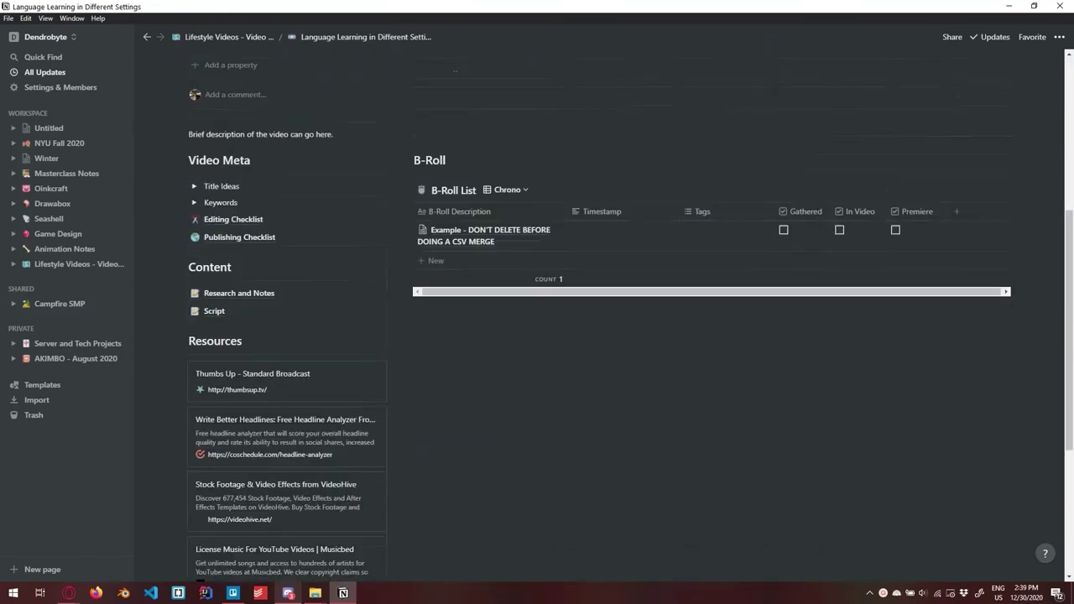
scroll(454, 70, up, 4)
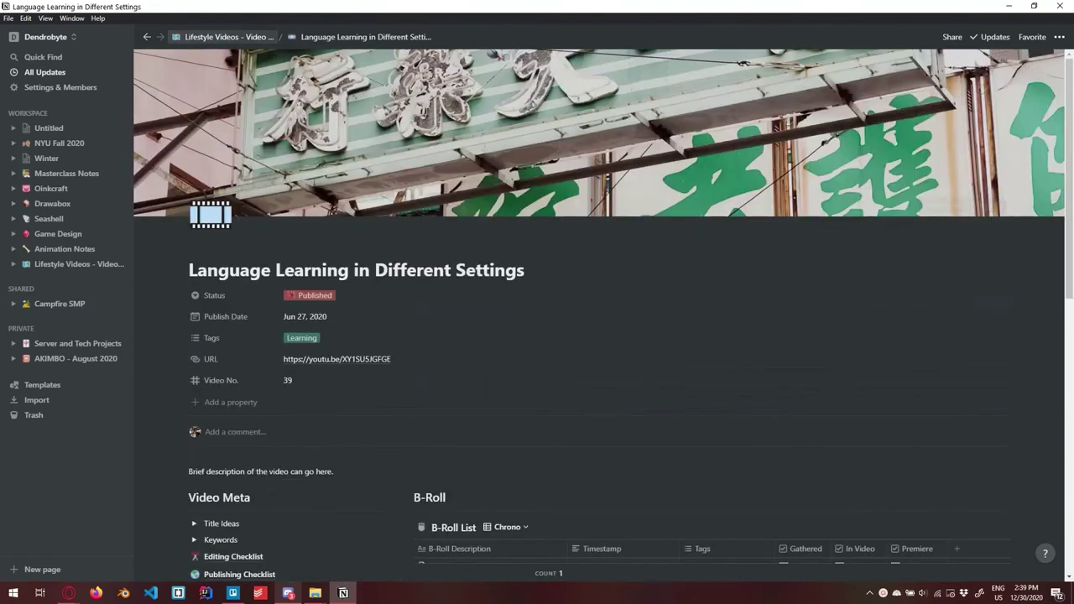
Step: Go back to the Lifestyle Videos - Video Tracker page and look through its table of all videos
click(222, 37)
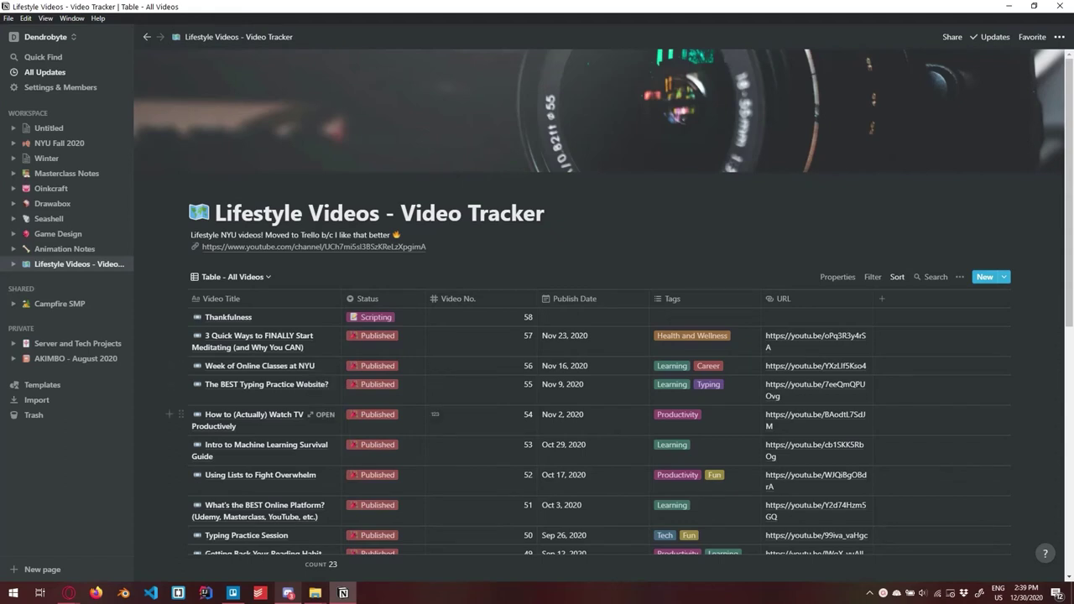
scroll(435, 414, down, 6)
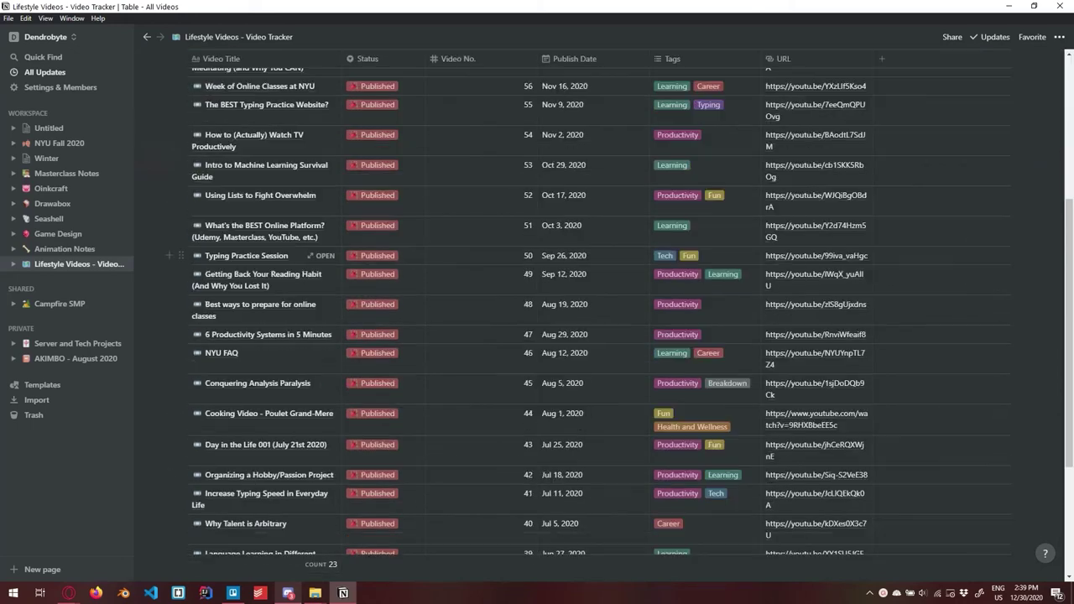
scroll(197, 149, up, 8)
Step: Switch to Trello and open the So... About Timeblocking... card in Ideas In Motion to review its attachments, checklists and activity
click(233, 592)
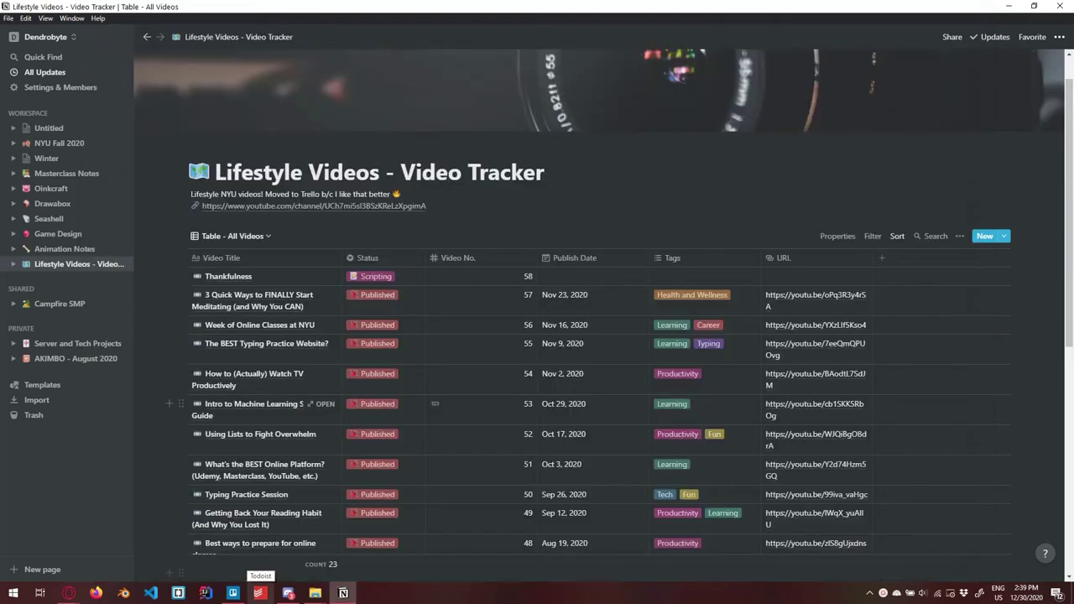
scroll(466, 400, right, 6)
scroll(466, 401, left, 6)
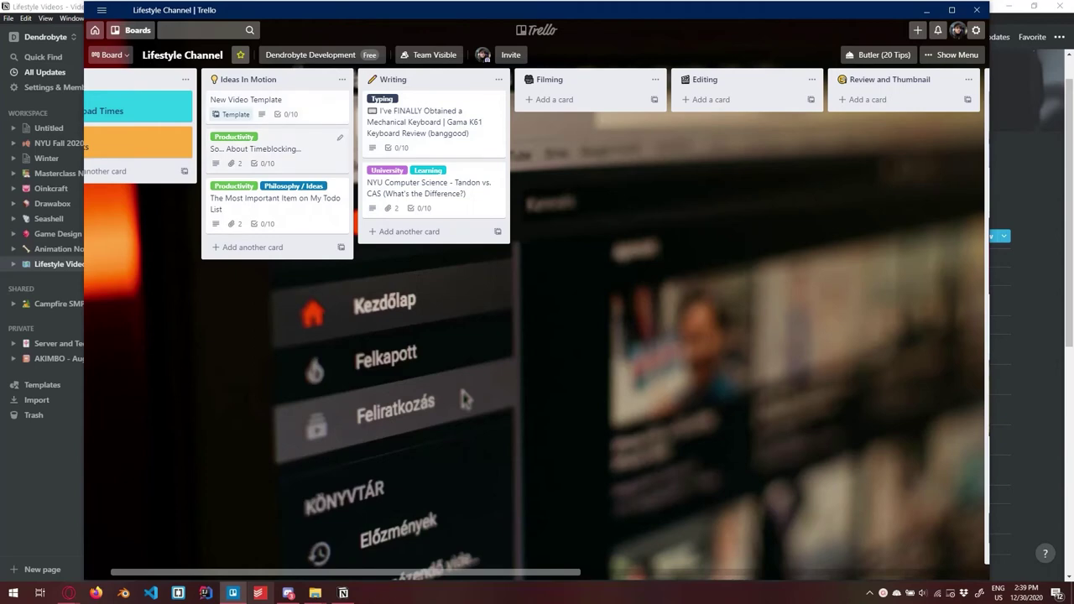
click(255, 148)
scroll(493, 294, down, 5)
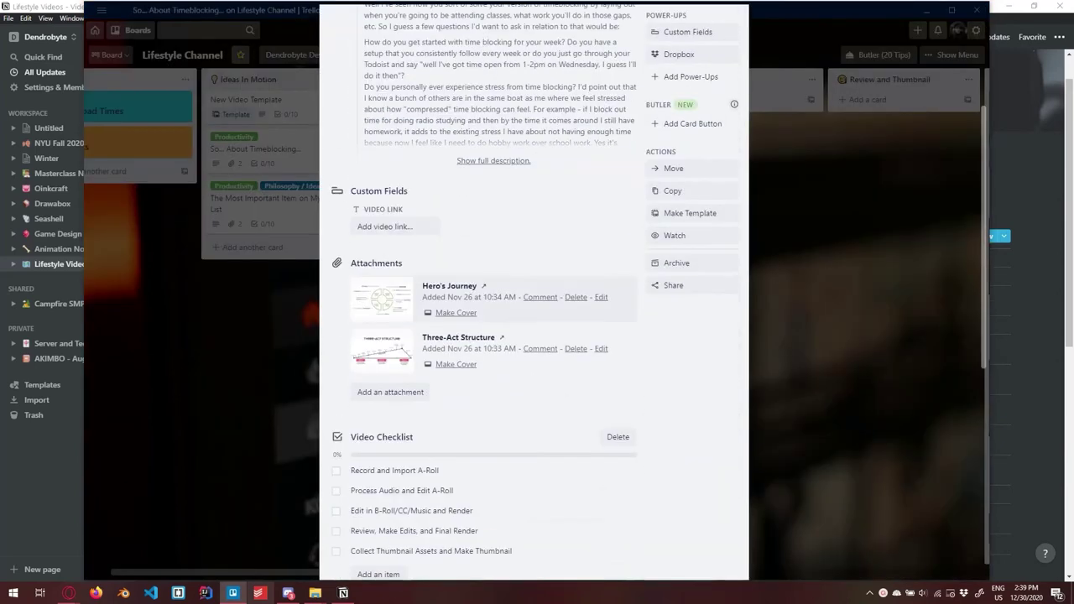
scroll(493, 294, down, 4)
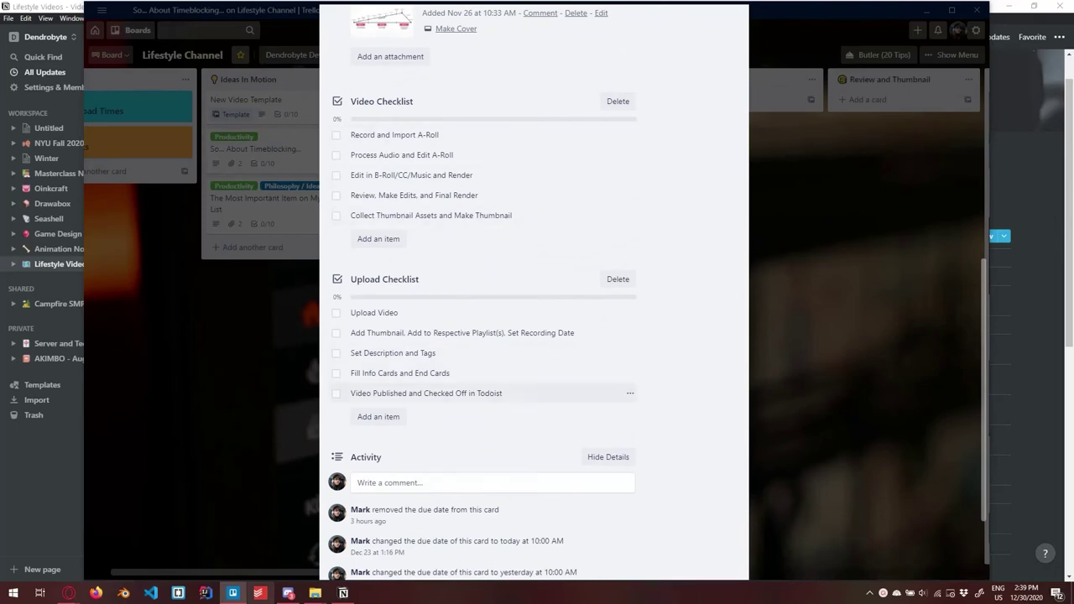
scroll(493, 335, down, 3)
Step: Switch to Notion and view the Editing Checklist of the How to (Actually) Watch TV Productively entry
key(alt+Tab)
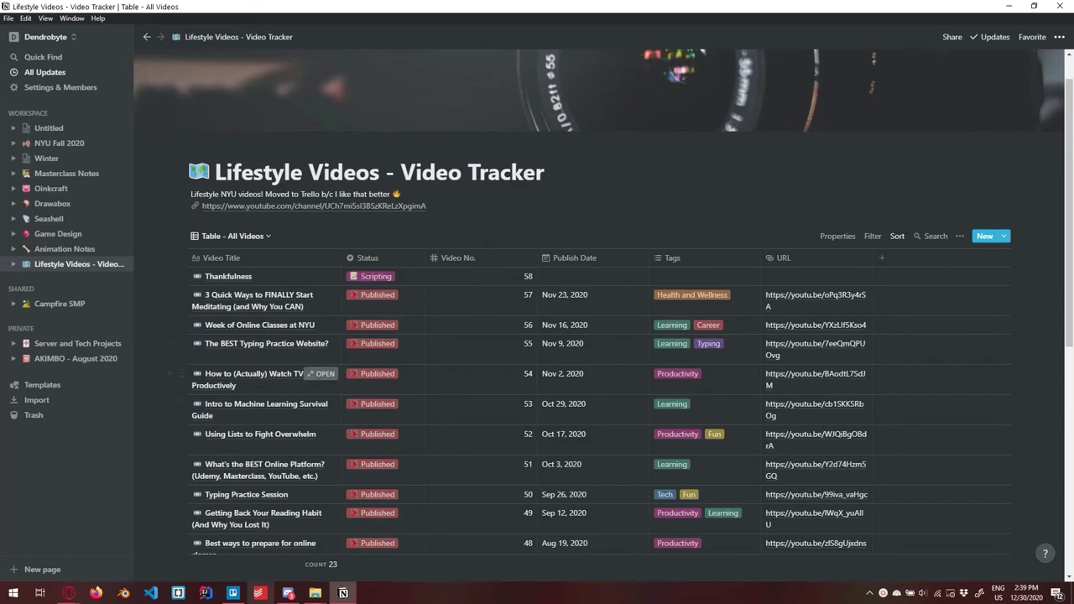
click(320, 373)
click(579, 402)
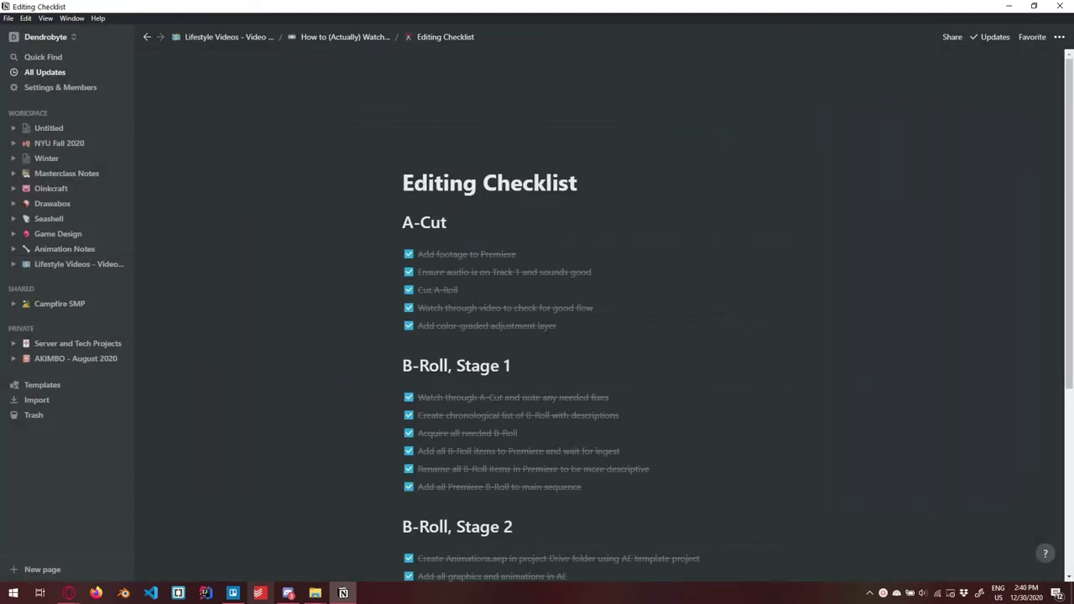
scroll(537, 302, down, 3)
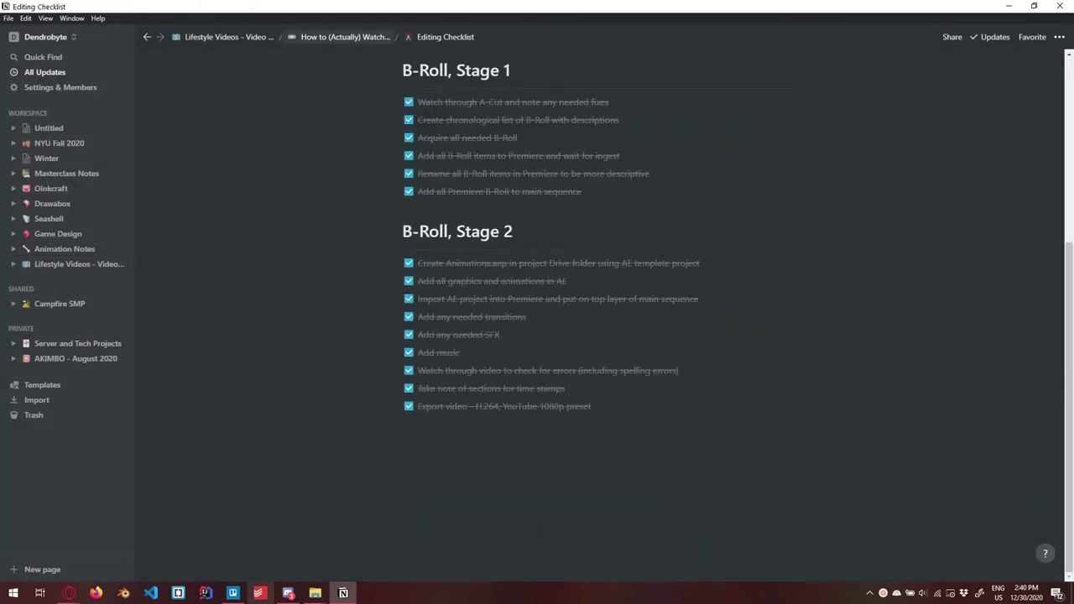
click(345, 37)
Step: View the Publishing Checklist of the Watch TV Productively video, compare it with the Trello card, and return to the video's page
scroll(537, 302, down, 10)
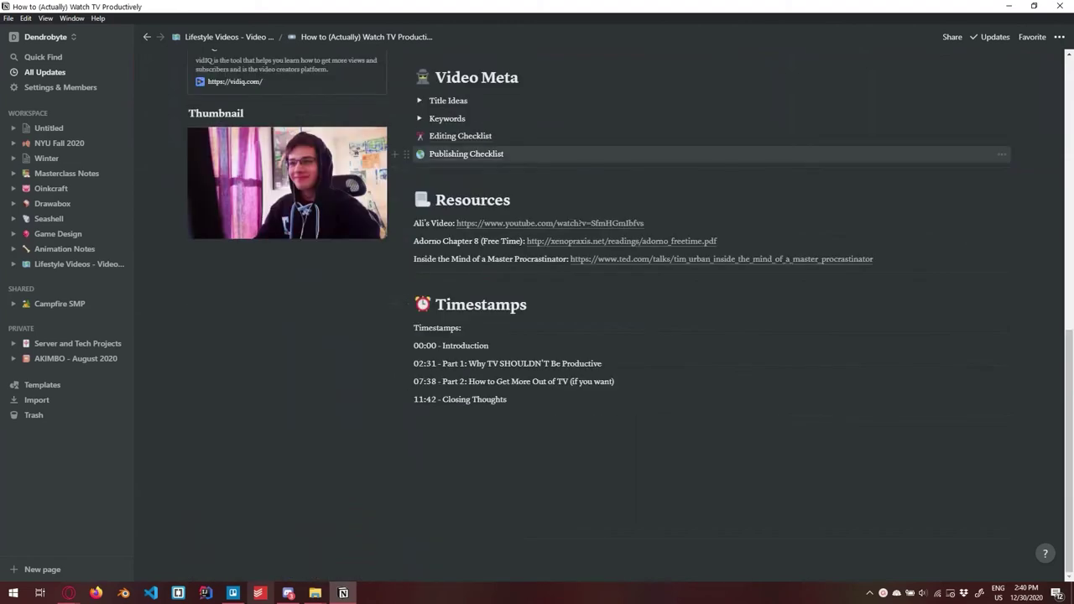
click(466, 154)
key(alt+Tab)
key(alt+Tab)
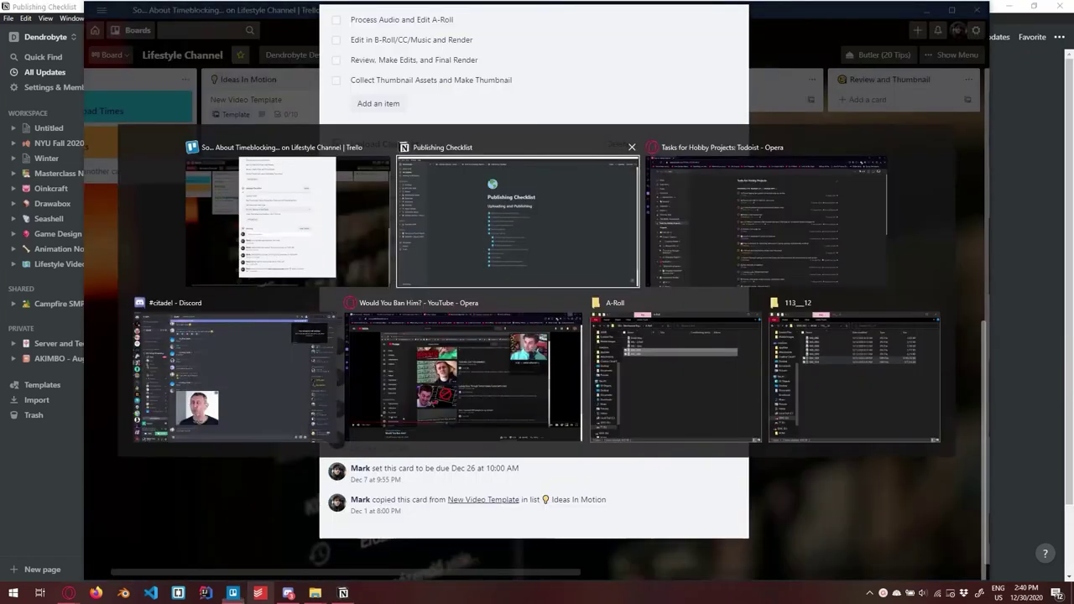
click(340, 37)
Step: Switch to Trello, review the Timeblocking card's Video and Upload Checklists, and close the card to show the Lifestyle Channel board
key(alt+Tab)
scroll(534, 302, up, 3)
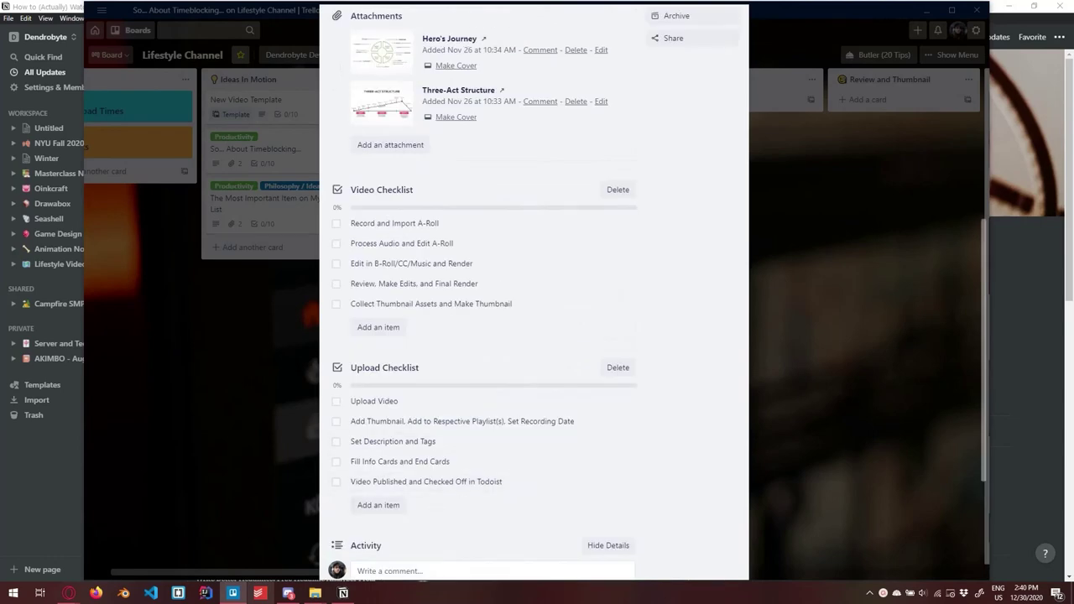
key(Escape)
scroll(465, 401, right, 5)
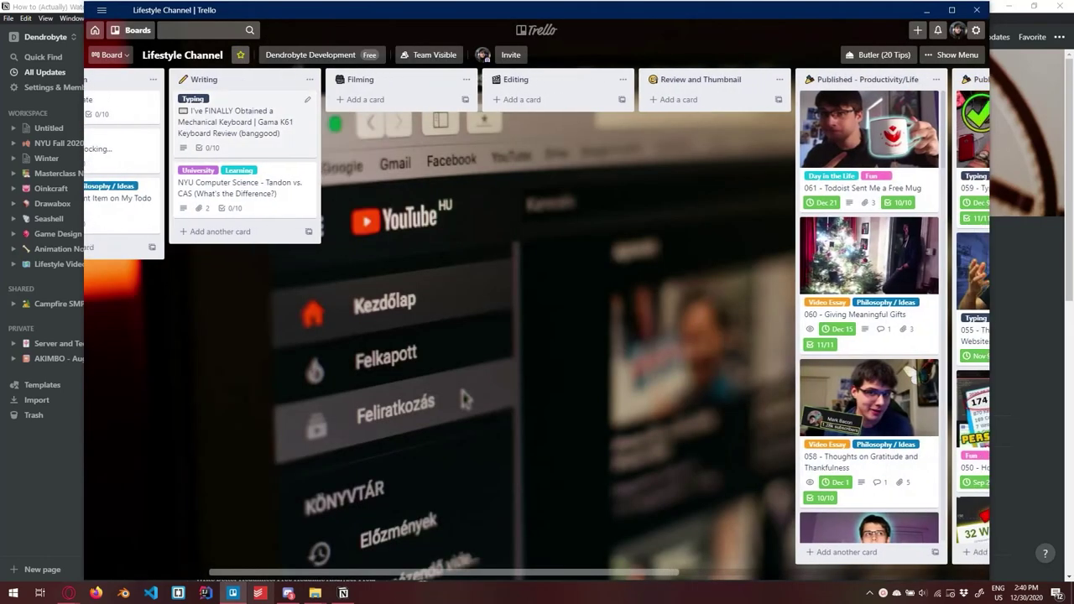
Step: Switch to Notion, look over the Watch TV Productively page, and return to the video tracker's table of all videos
key(alt+Tab)
scroll(588, 336, down, 1)
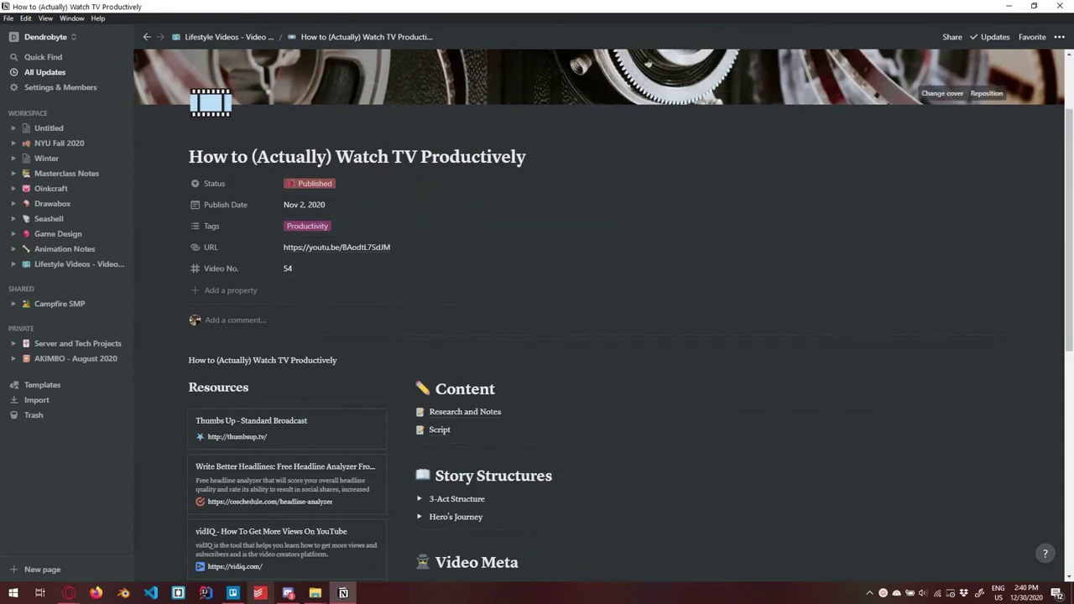
key(ctrl+[)
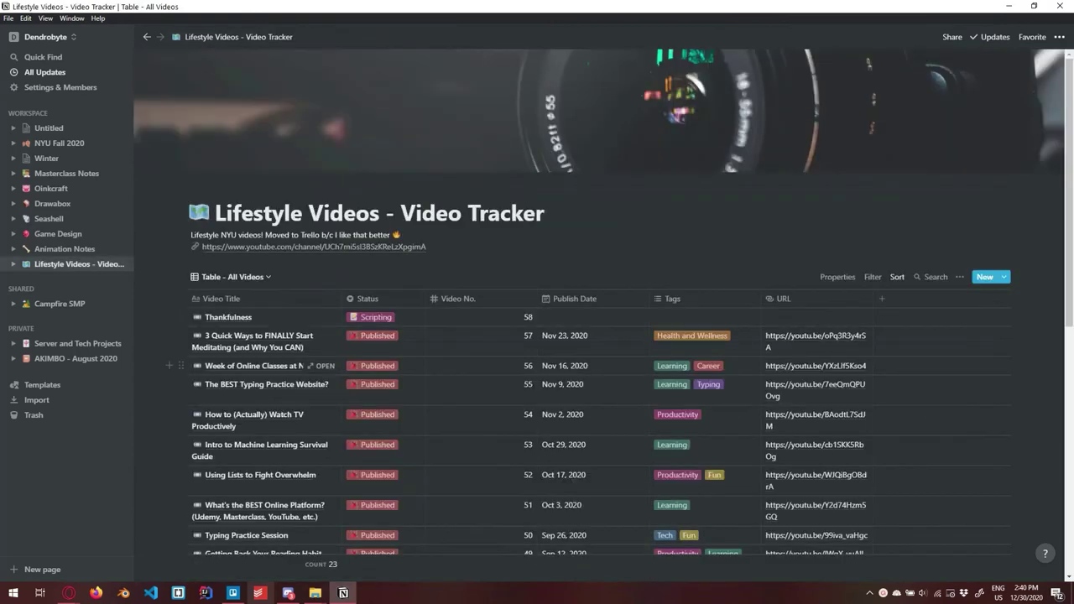
scroll(588, 377, down, 5)
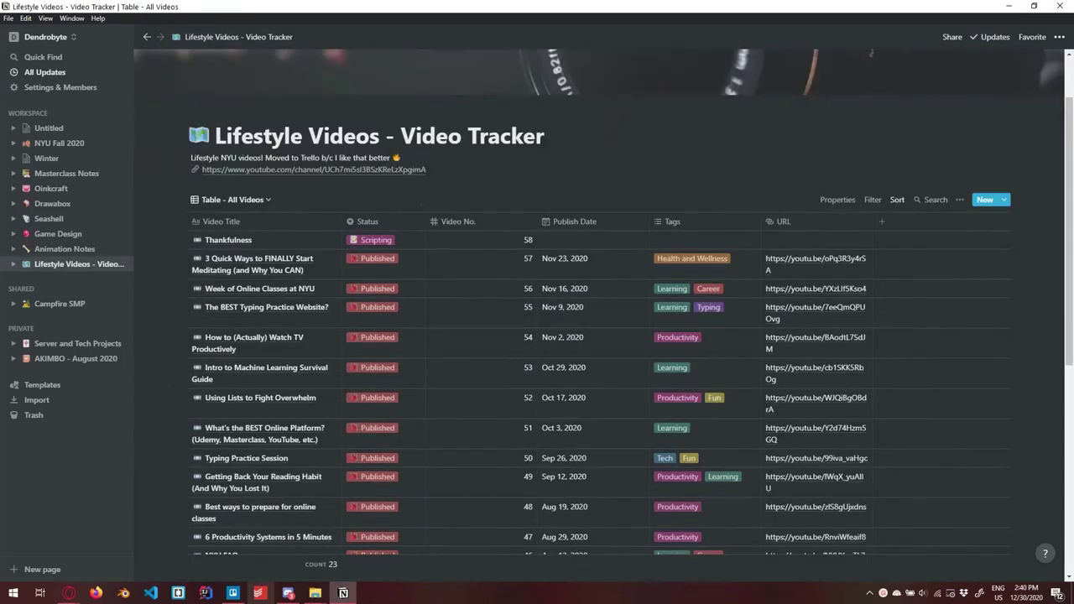
Step: Switch to Trello and look through the Published lists of the Lifestyle Channel board
key(alt+Tab)
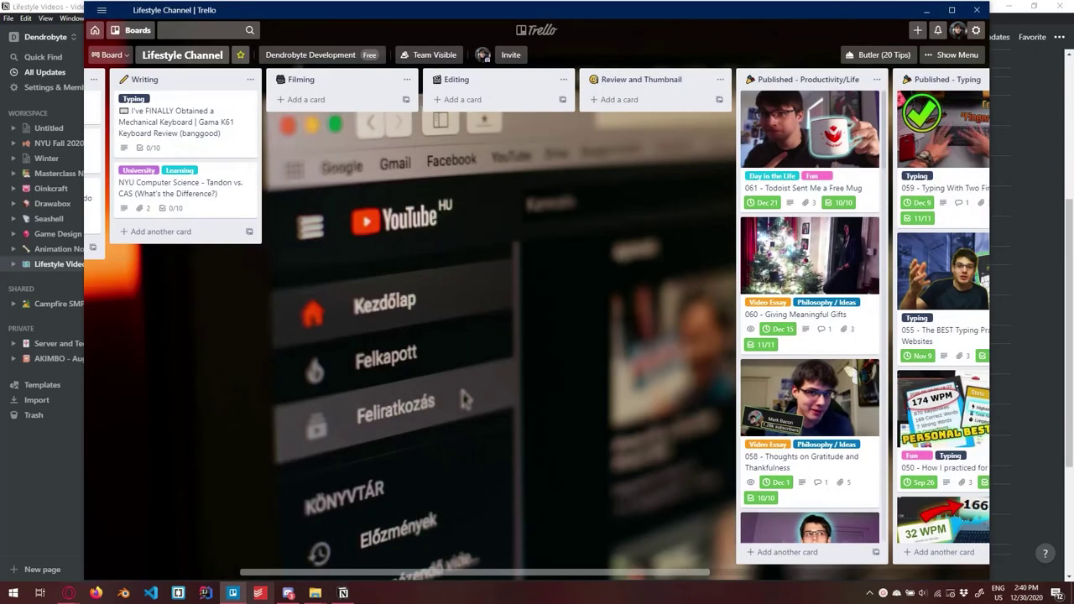
scroll(466, 400, right, 3)
scroll(466, 400, right, 3)
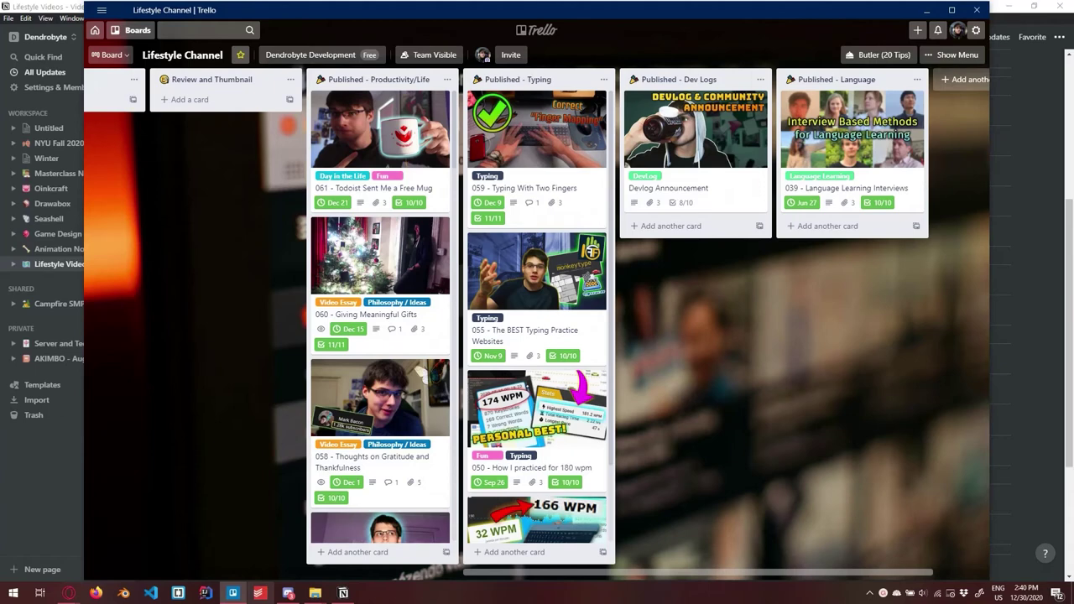
scroll(466, 401, left, 5)
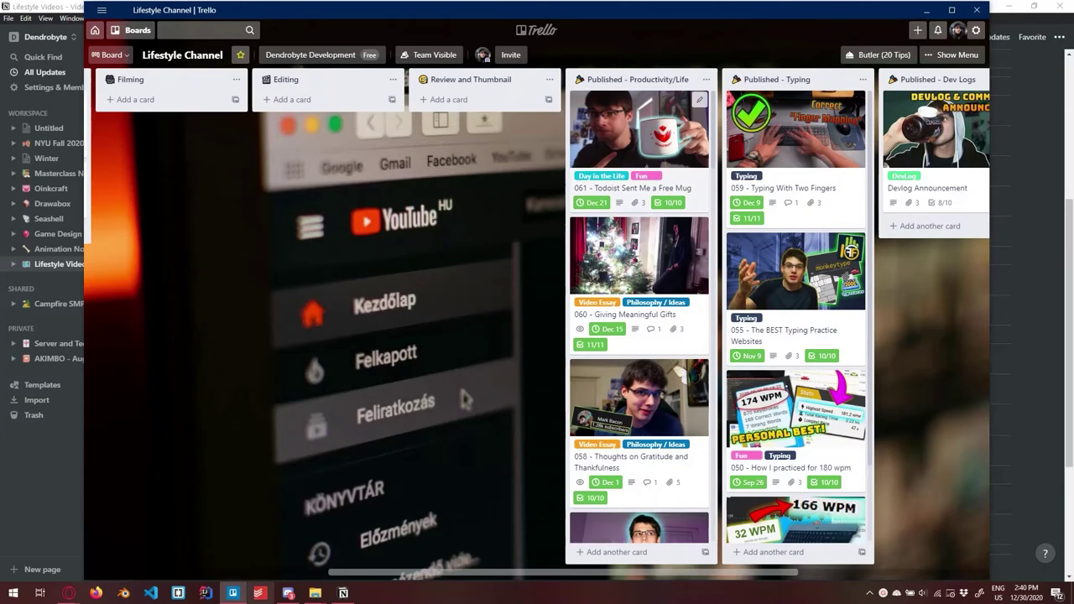
Step: View the Todoist Sent Me a Free Mug card's description, close the card, and show the Published lists
click(639, 134)
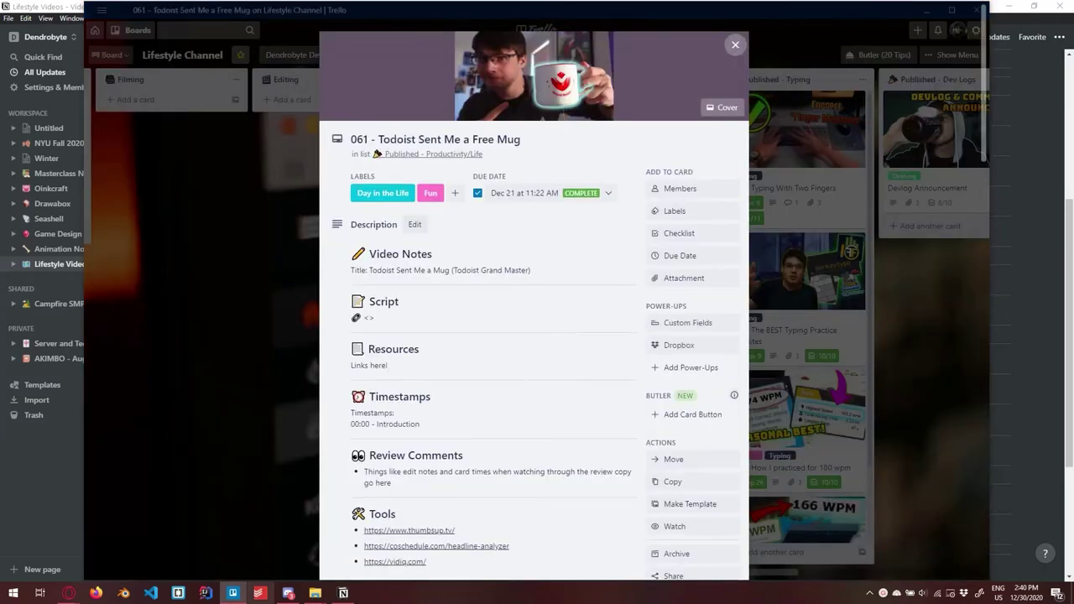
key(Escape)
scroll(659, 246, right, 4)
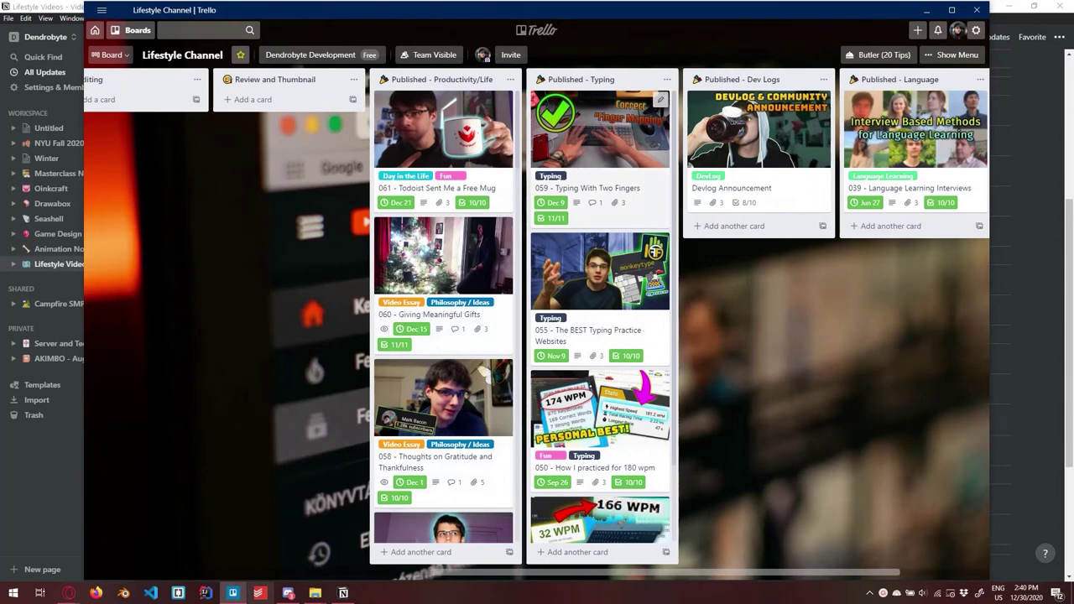
Step: Review the Typing With Two Fingers card from its Video Notes through its Upload Checklist, and close the card
click(600, 151)
scroll(535, 336, down, 4)
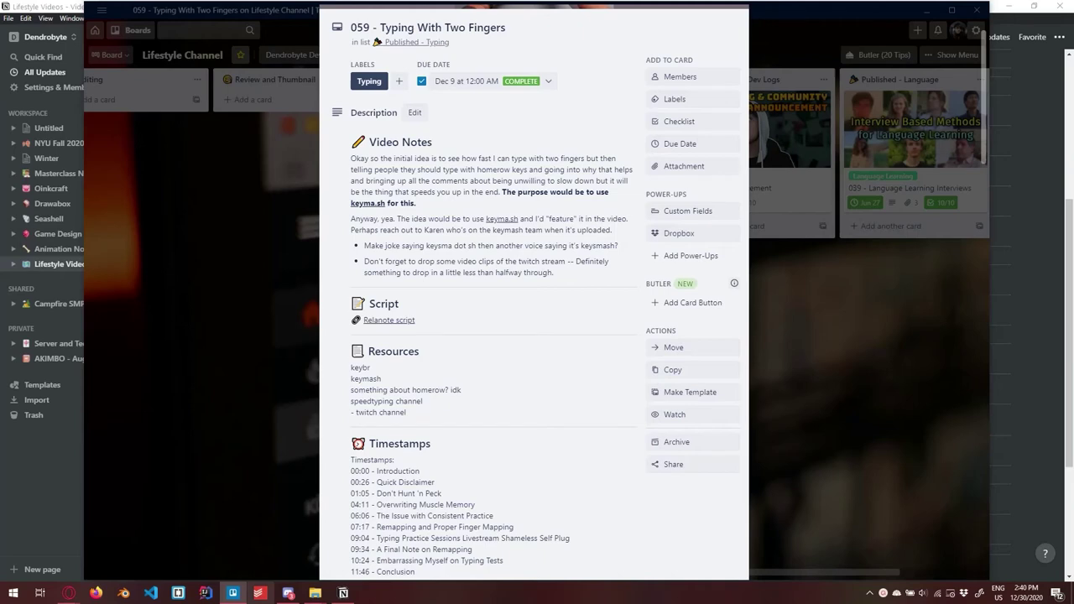
scroll(535, 336, down, 2)
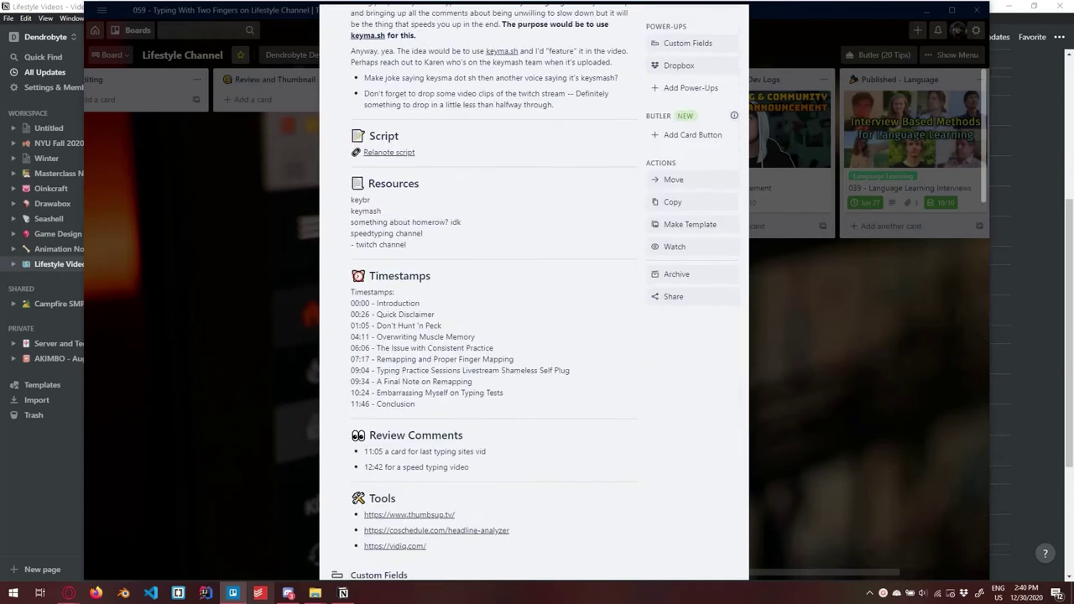
scroll(535, 336, down, 2)
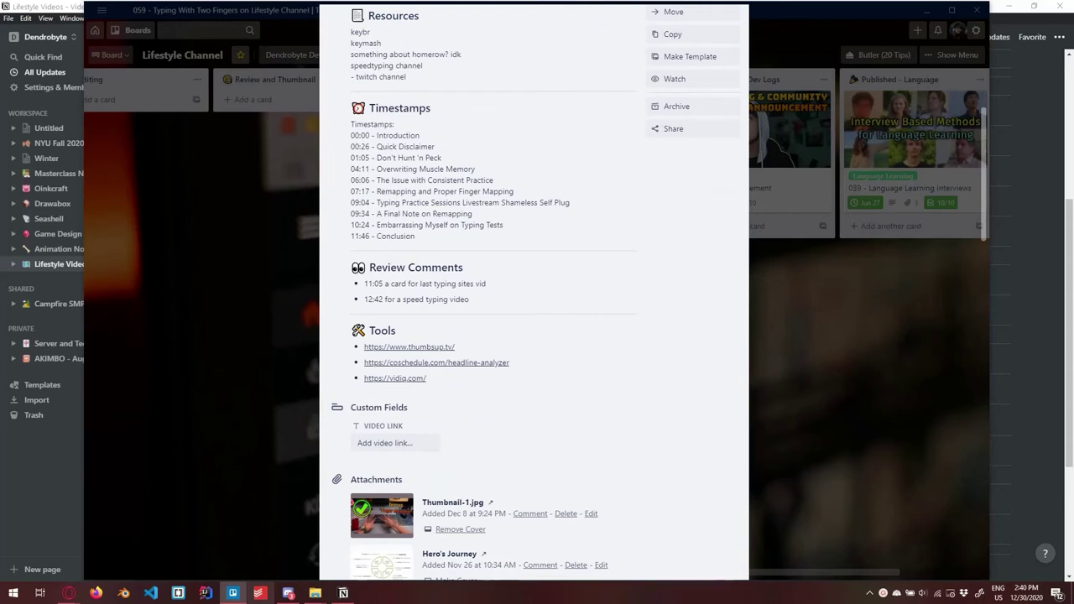
scroll(535, 335, down, 2)
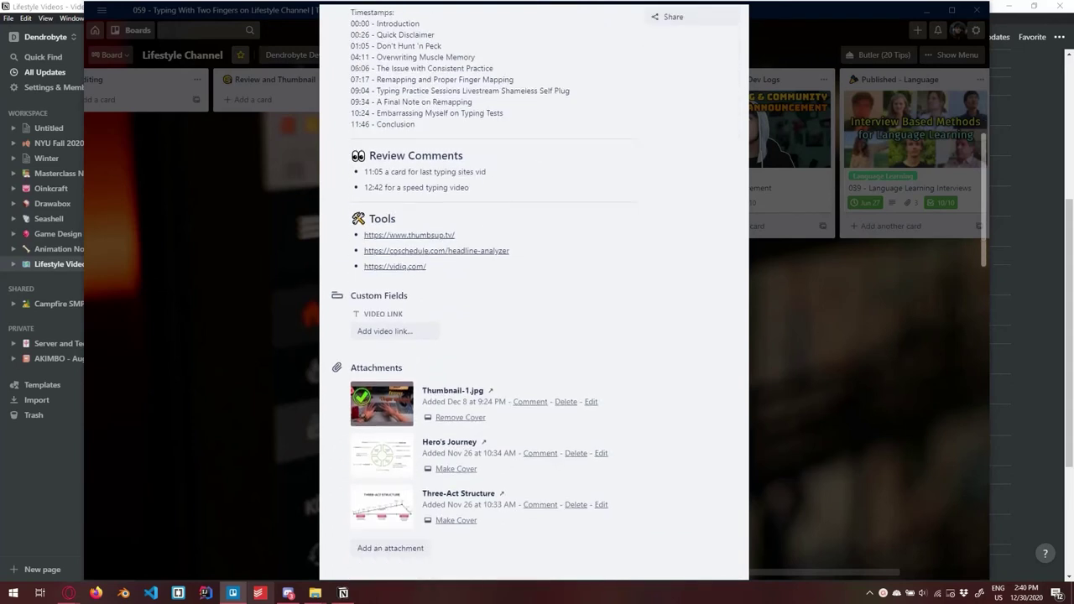
scroll(535, 335, down, 1)
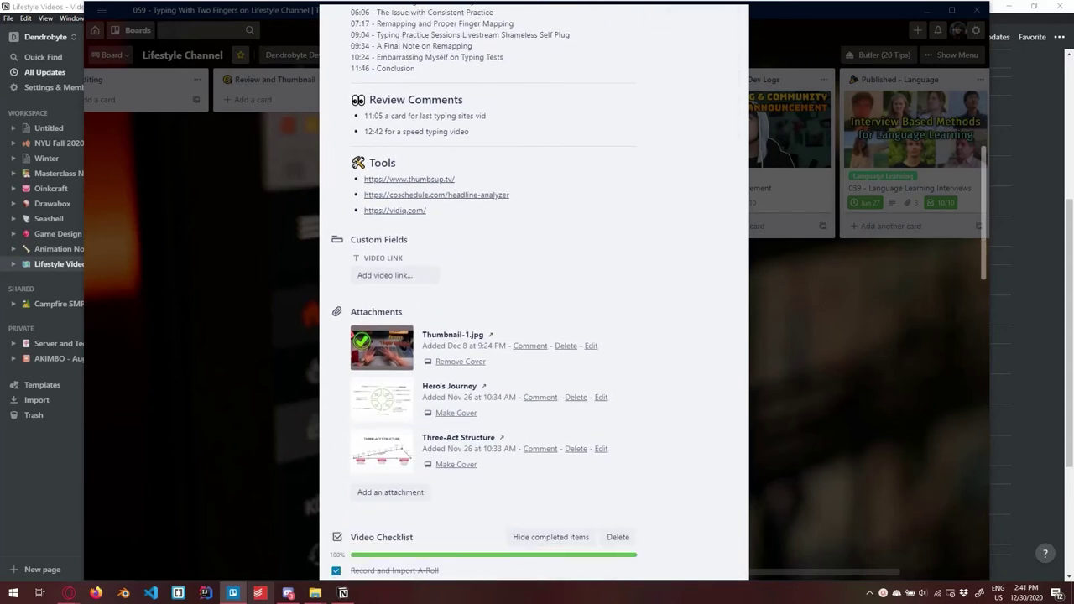
scroll(535, 336, down, 2)
scroll(535, 335, down, 12)
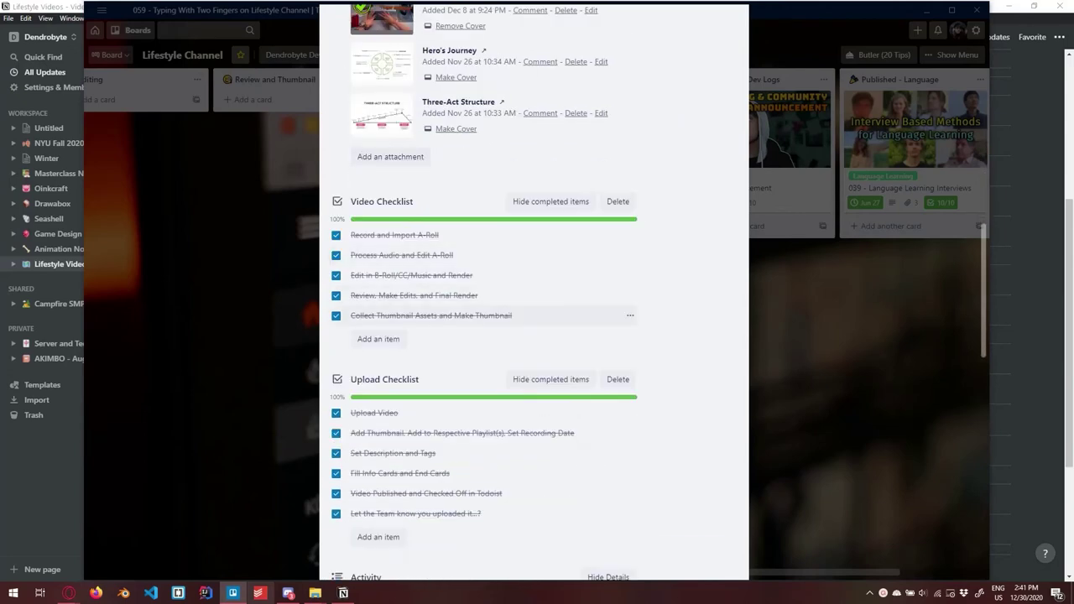
key(Escape)
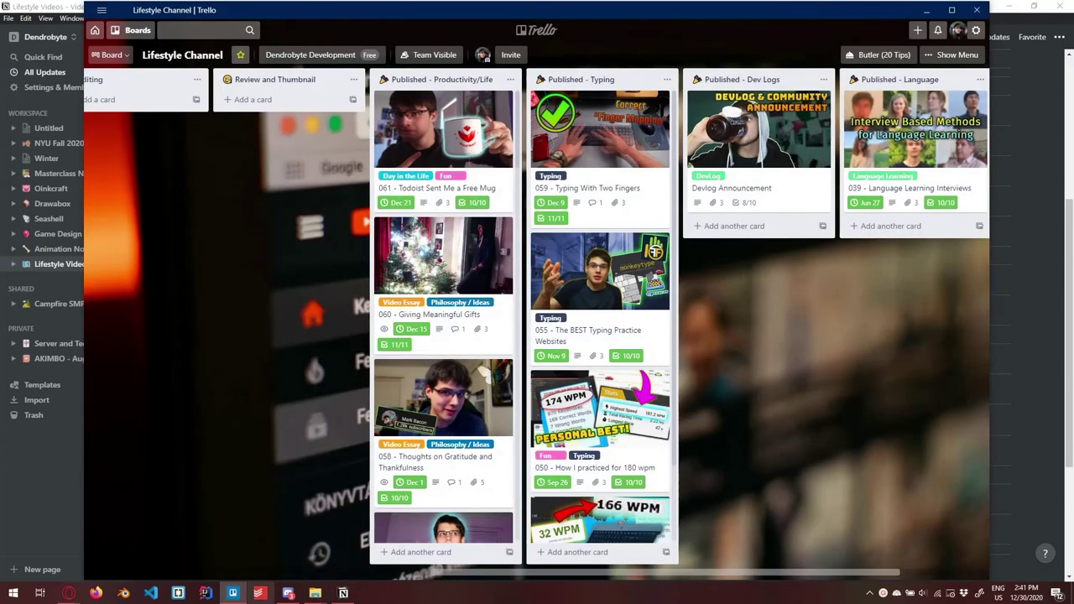
Step: Switch to Notion, open the Seashell page, and look over its planning and progress tracking sections
scroll(537, 336, left, 5)
key(alt+Tab)
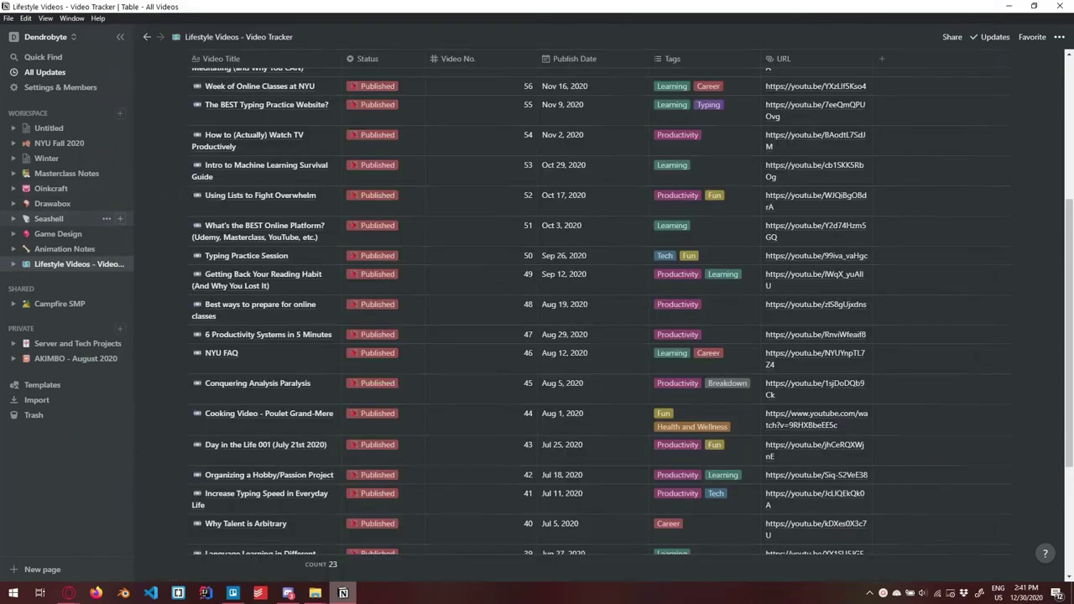
click(49, 218)
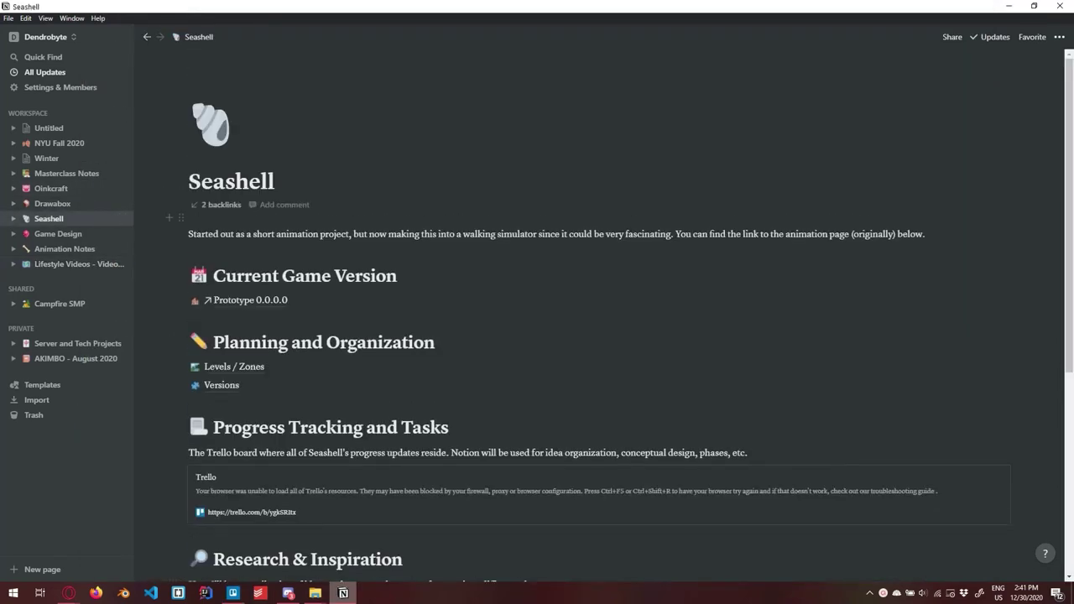
scroll(537, 336, down, 2)
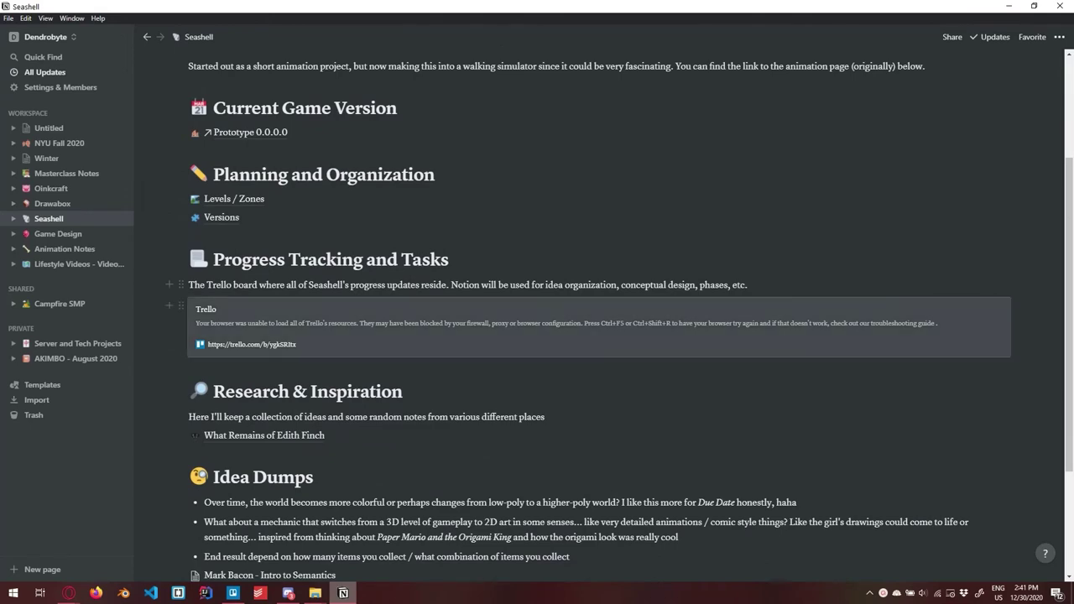
Step: Follow the Trello link under Progress Tracking and Tasks to show the Seashell board in Trello
click(252, 344)
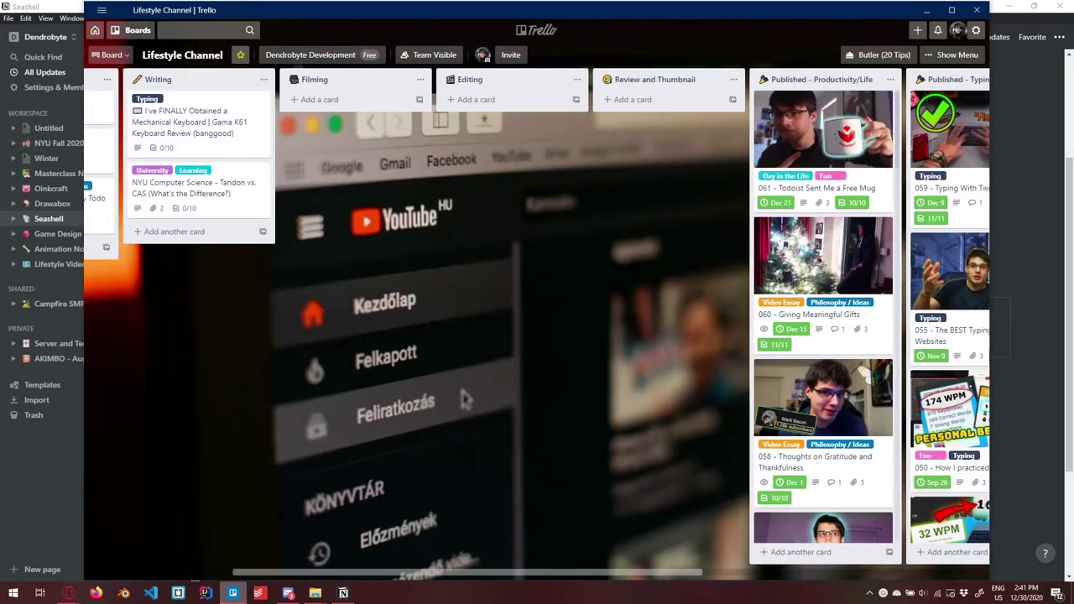
key(b)
key(Escape)
key(alt+Left)
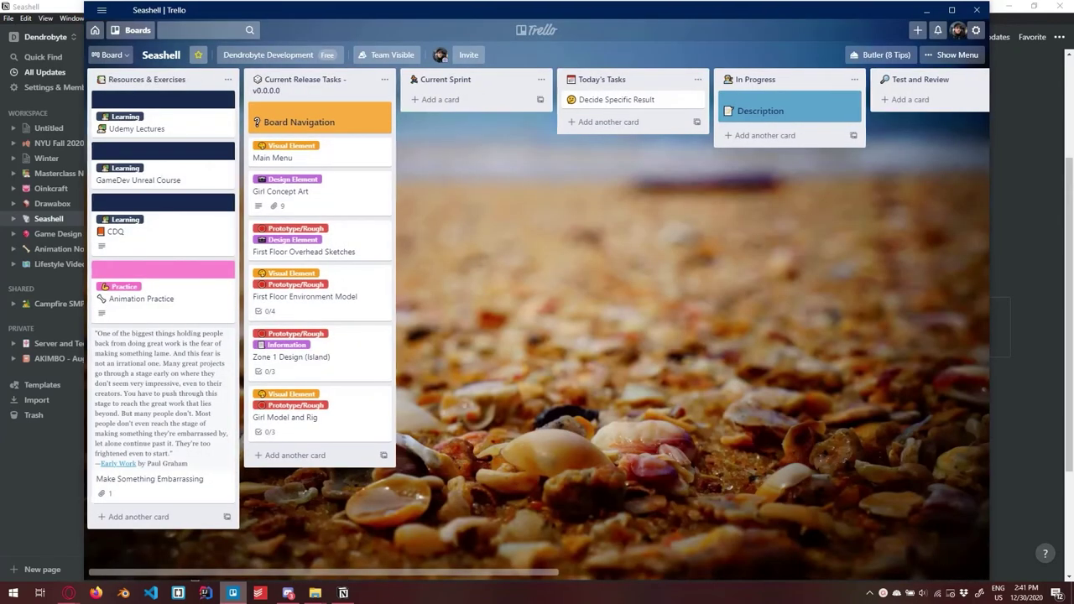
Step: Look through the Seashell board's lists, from Resources & Exercises to Backburner / Postponed
scroll(537, 302, right, 5)
scroll(537, 303, right, 3)
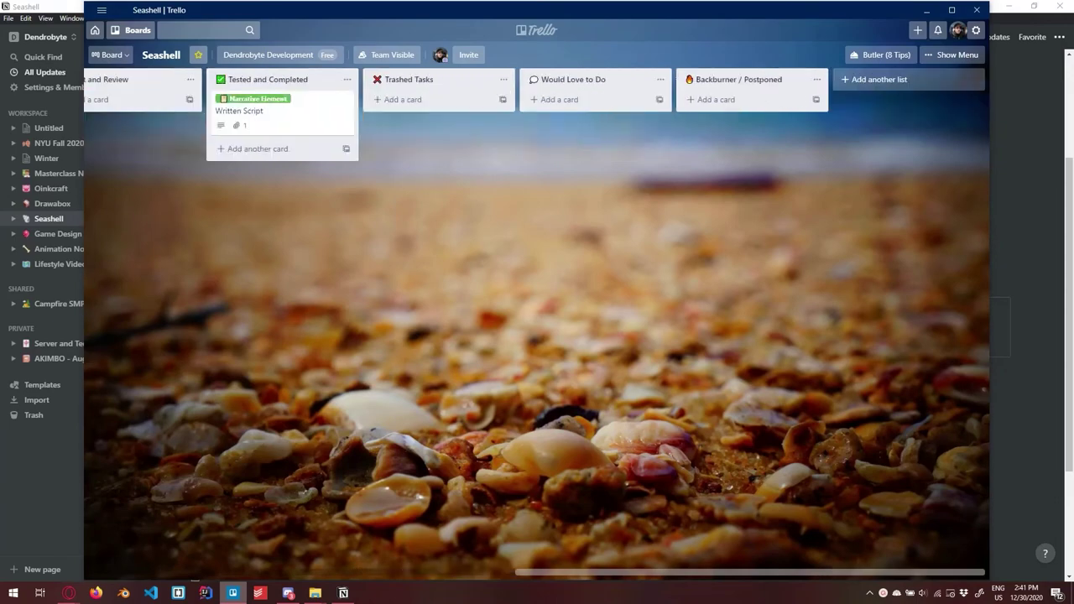
scroll(537, 303, left, 8)
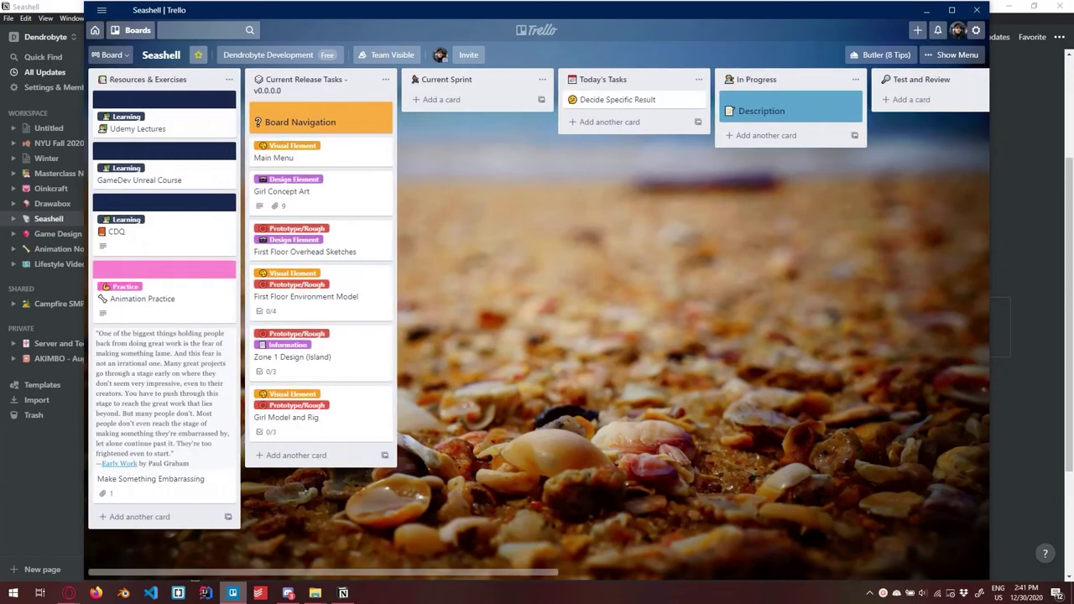
scroll(537, 302, right, 3)
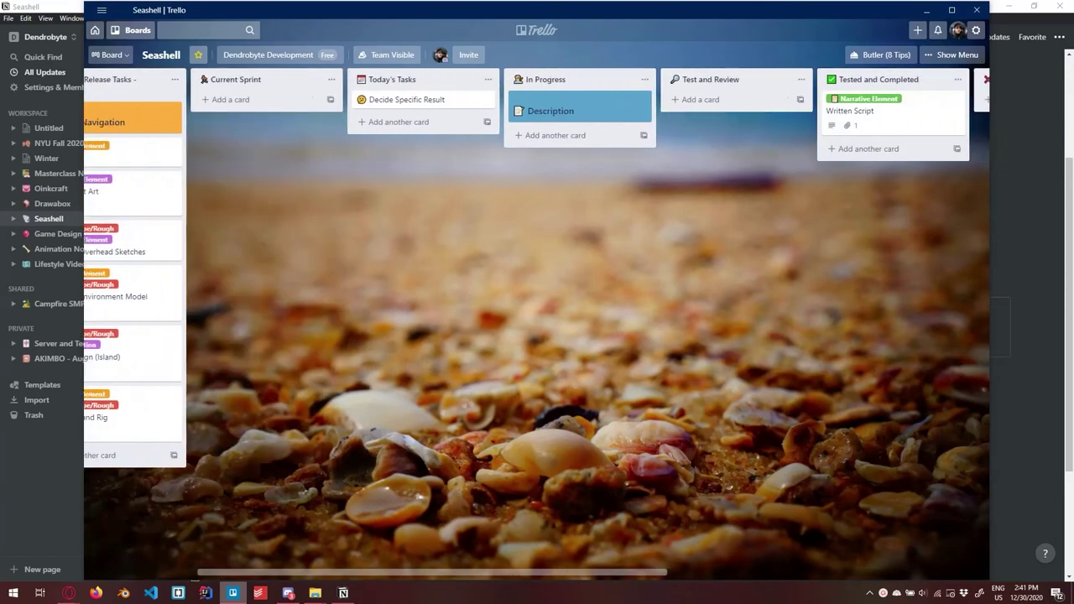
scroll(537, 302, right, 3)
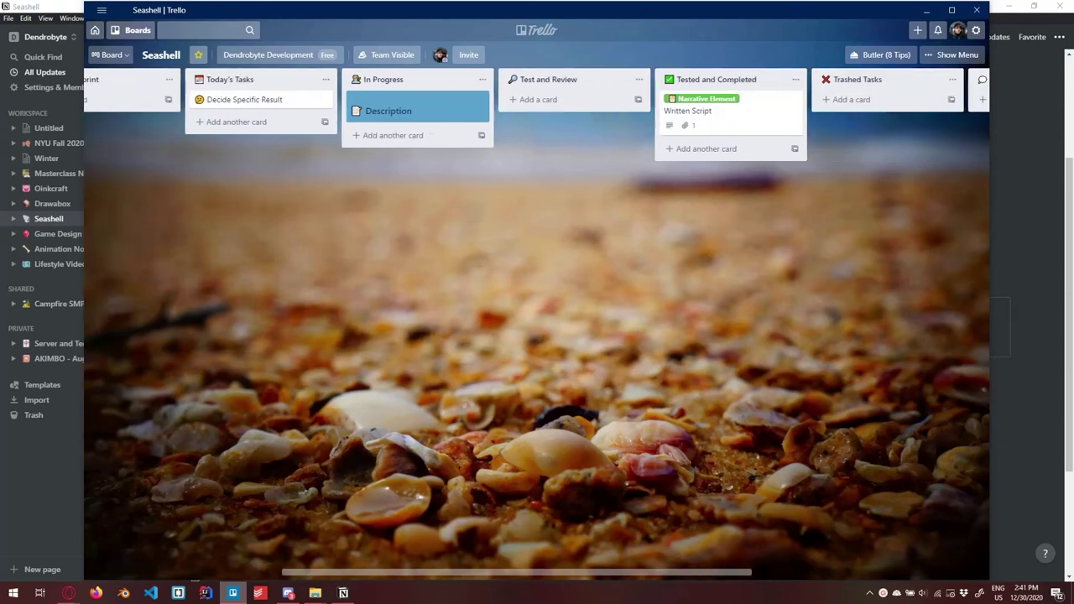
scroll(538, 302, right, 4)
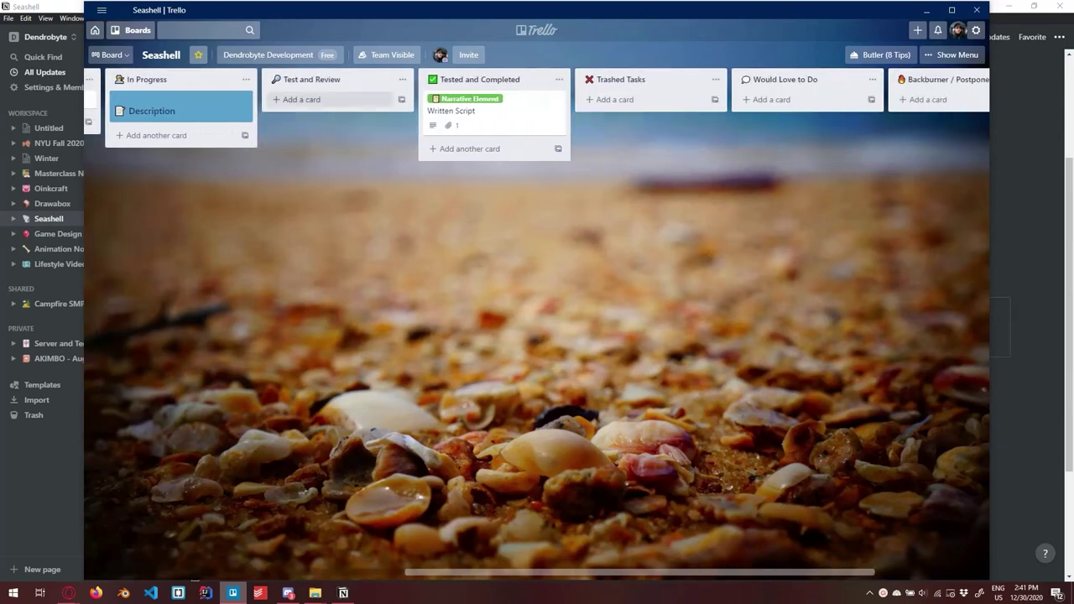
scroll(537, 302, left, 2)
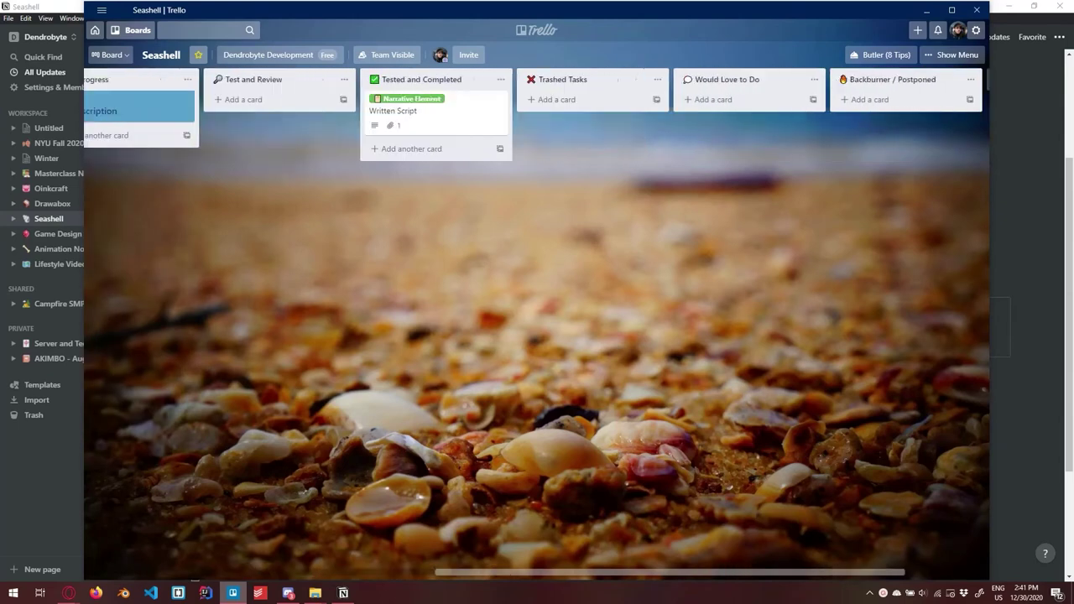
scroll(537, 302, right, 2)
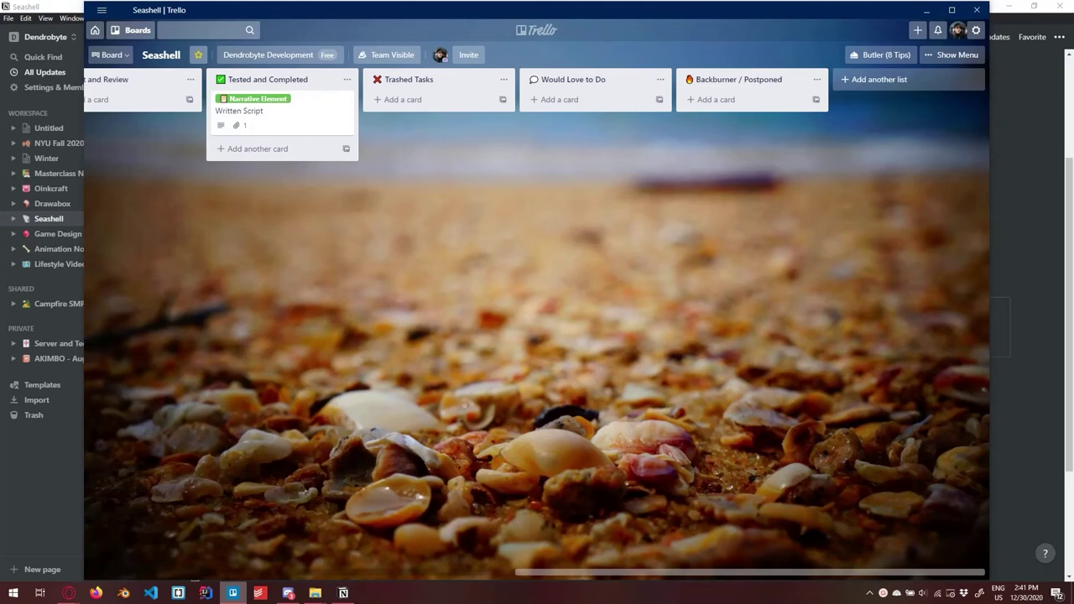
scroll(537, 302, left, 6)
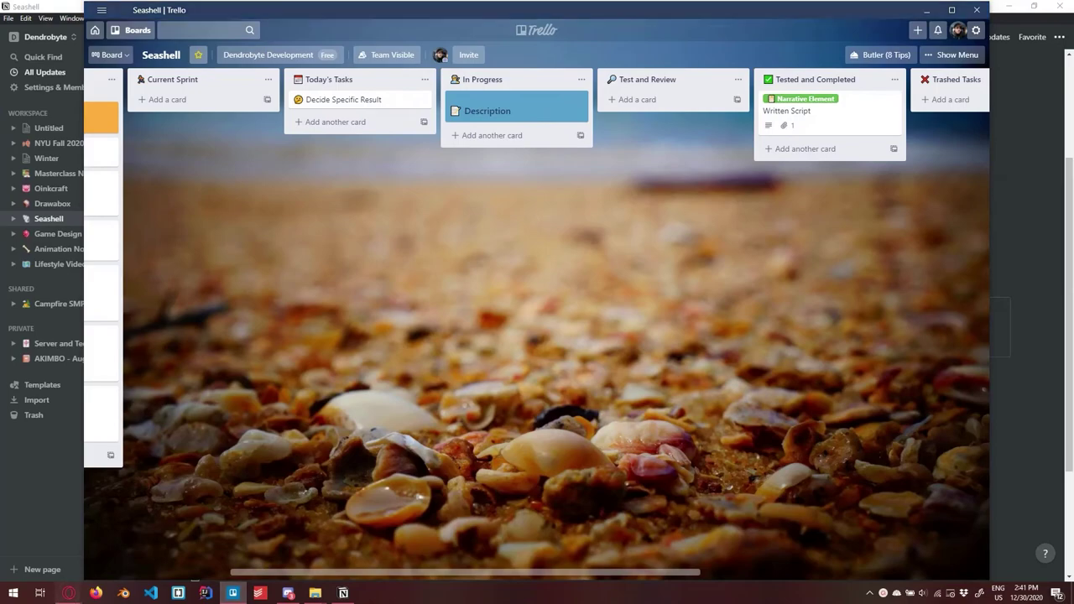
Step: Switch to Todoist in the browser and view the Seashell project's tasks
mouse_move(69, 594)
click(168, 544)
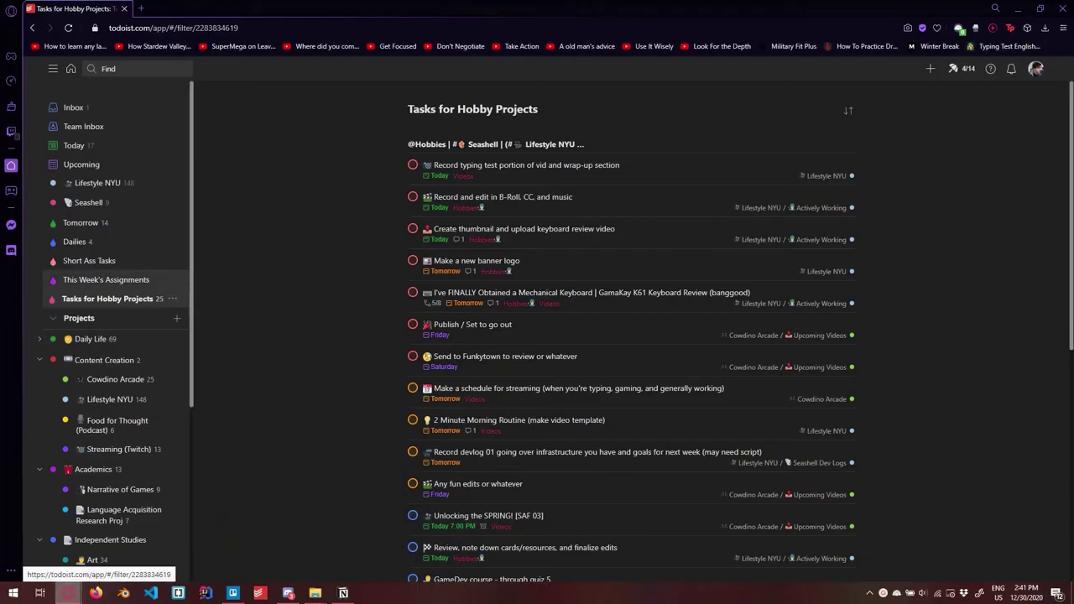
click(88, 203)
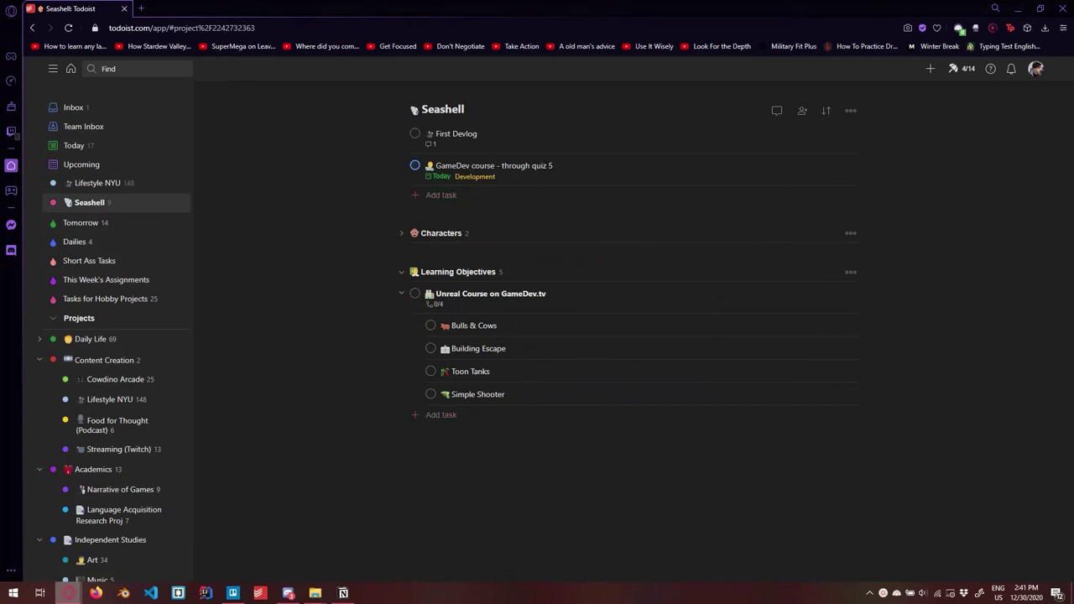
Step: Switch to Notion and delete the Intro to Semantics subpage under Idea Dumps on the Seashell page
click(232, 594)
click(344, 594)
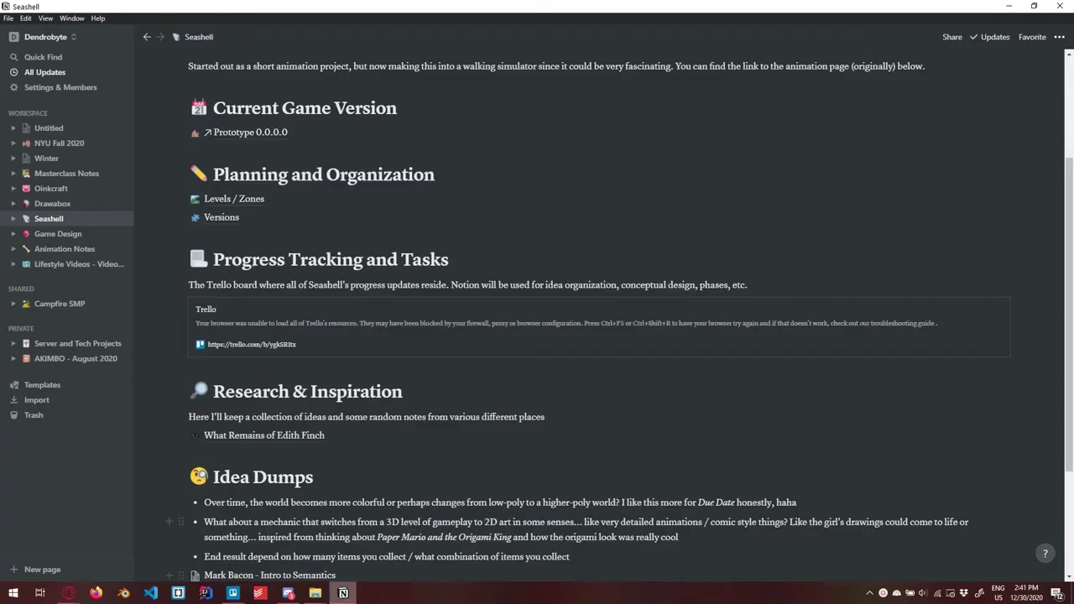
scroll(588, 377, down, 5)
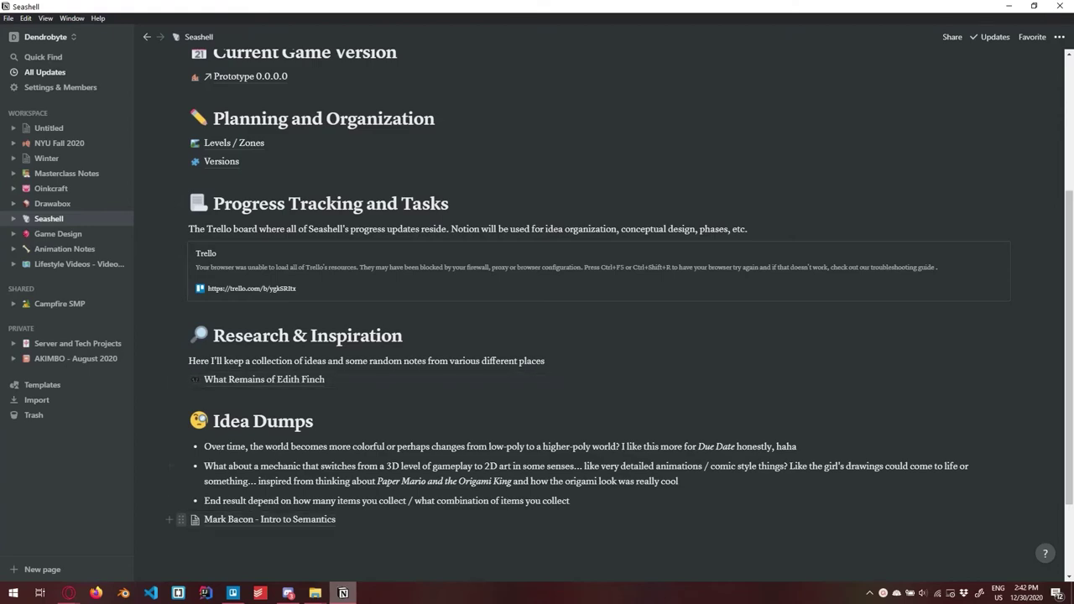
click(181, 519)
click(72, 426)
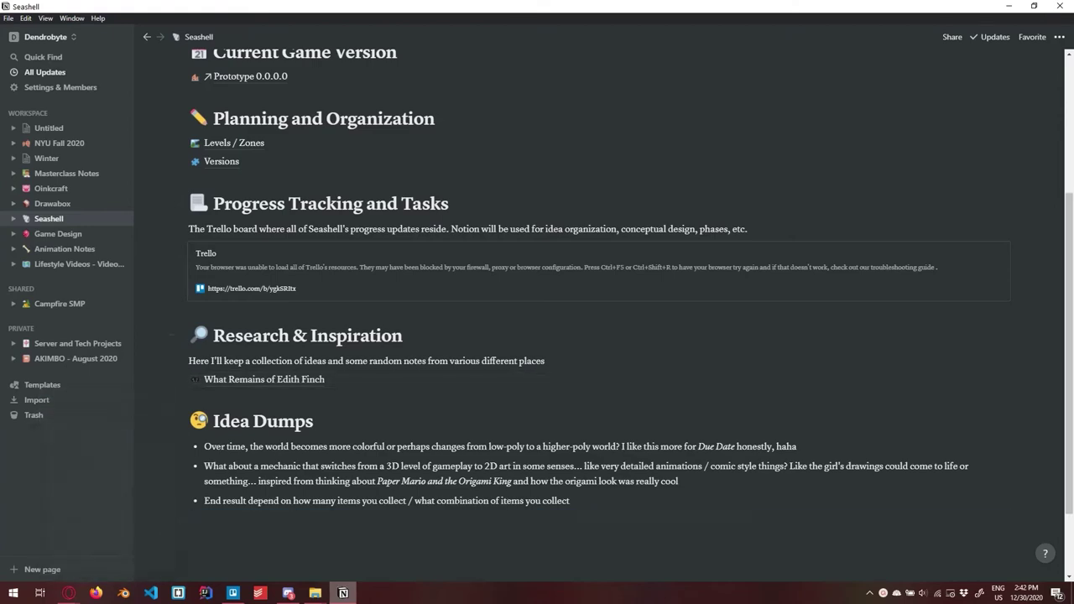
Step: Open the Prototype 0.0.0.0 page from Current Game Version and read through its Description, Plans, Resources and Version Release sections
scroll(504, 244, up, 2)
click(250, 244)
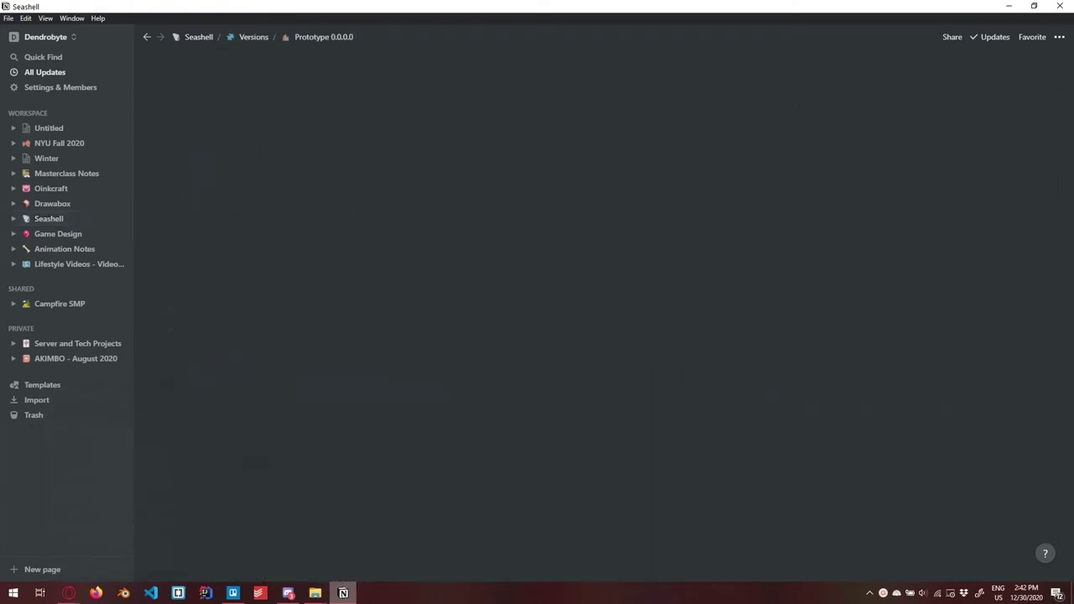
scroll(588, 252, down, 4)
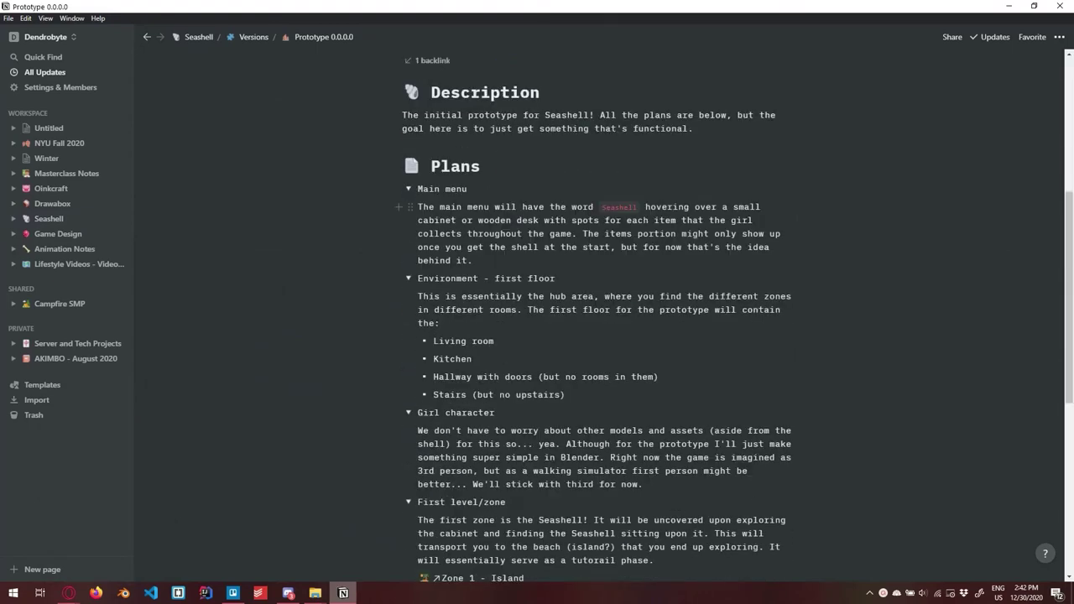
scroll(587, 319, up, 4)
scroll(587, 319, down, 6)
scroll(596, 319, up, 10)
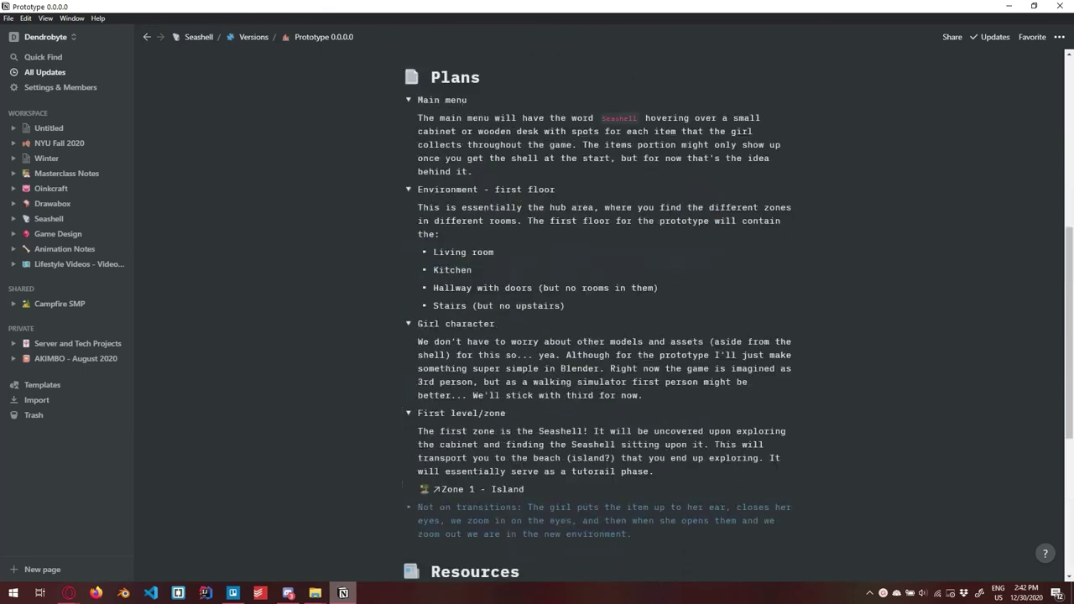
scroll(596, 319, down, 9)
scroll(596, 319, up, 10)
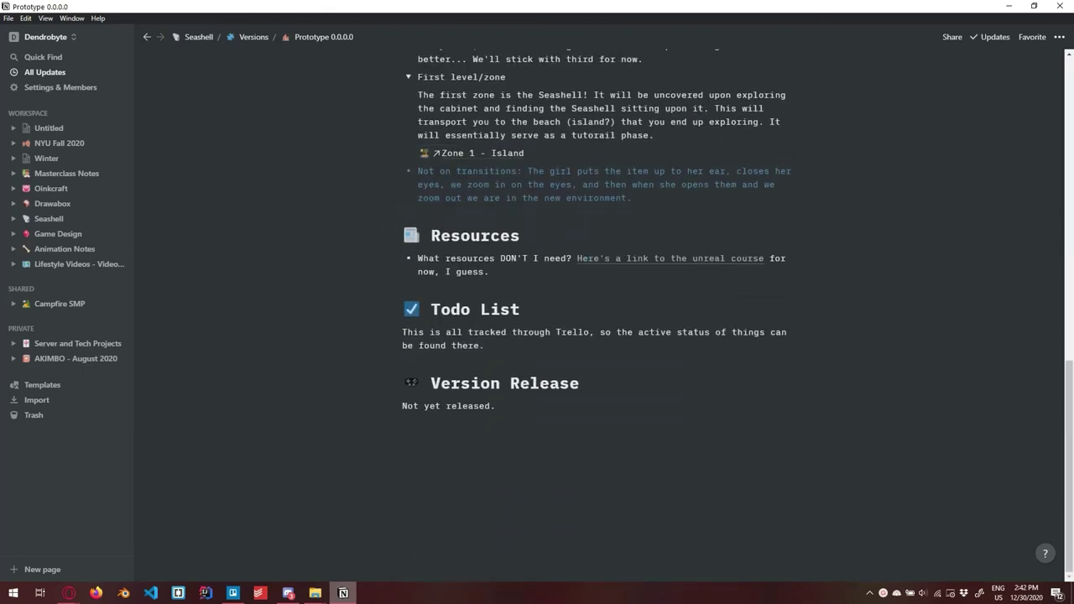
Step: View the Versions table, return to the Seashell page, and look it over down to Idea Dumps
click(253, 37)
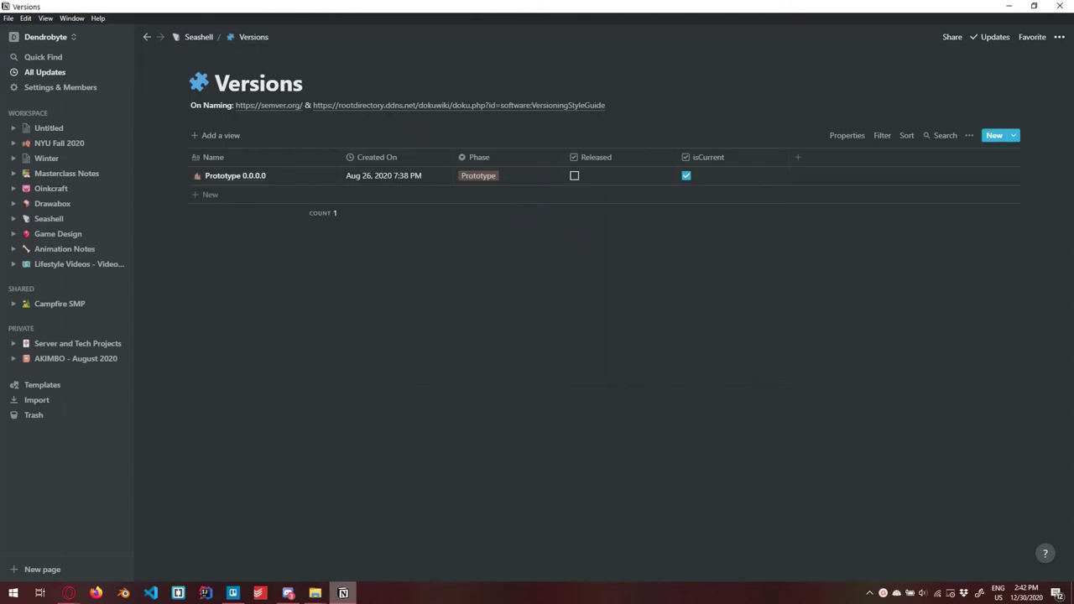
click(199, 37)
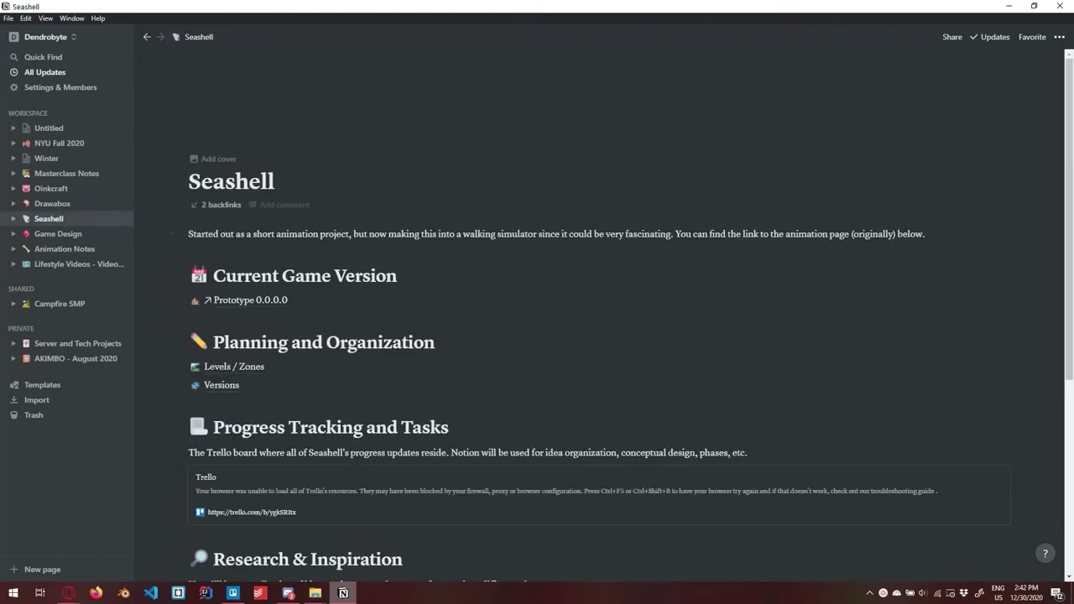
scroll(503, 277, down, 1)
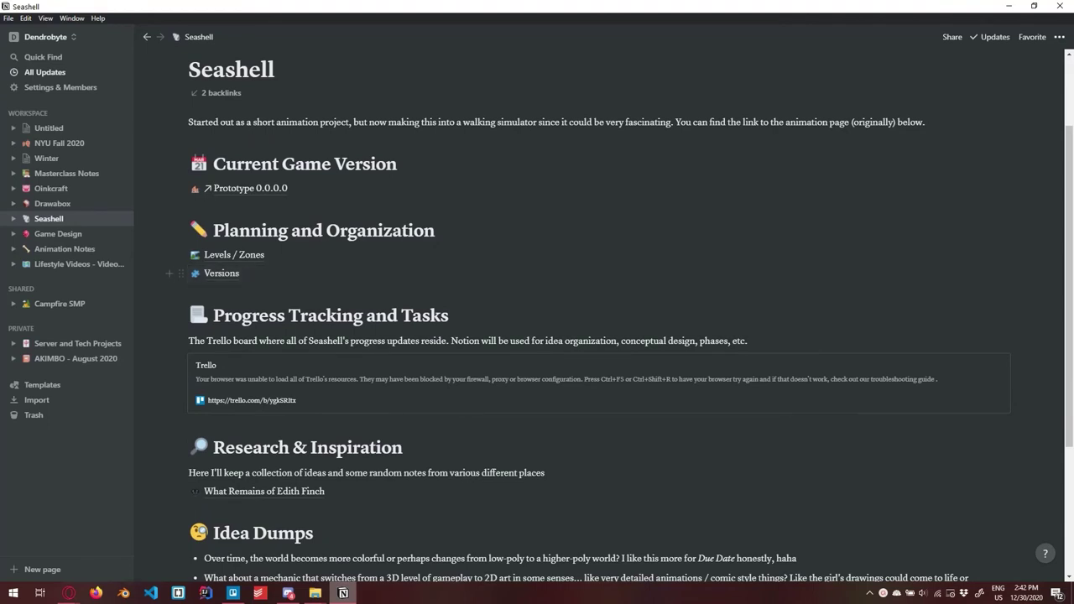
scroll(503, 277, down, 2)
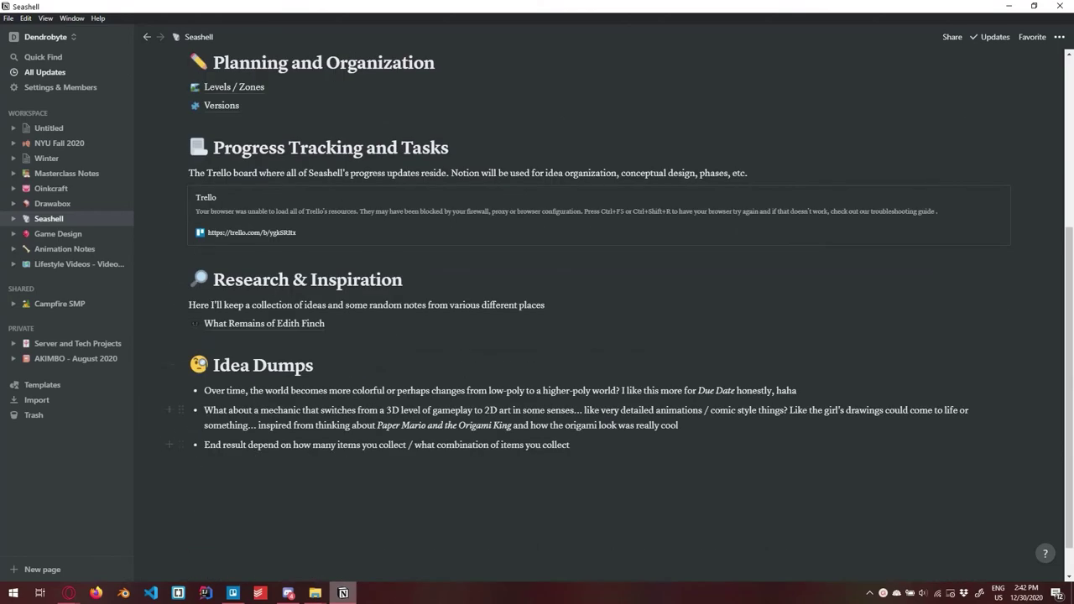
Step: Open the Art of Negotiation course in Masterclass Notes and look through its lecture list and embedded workbook
click(66, 173)
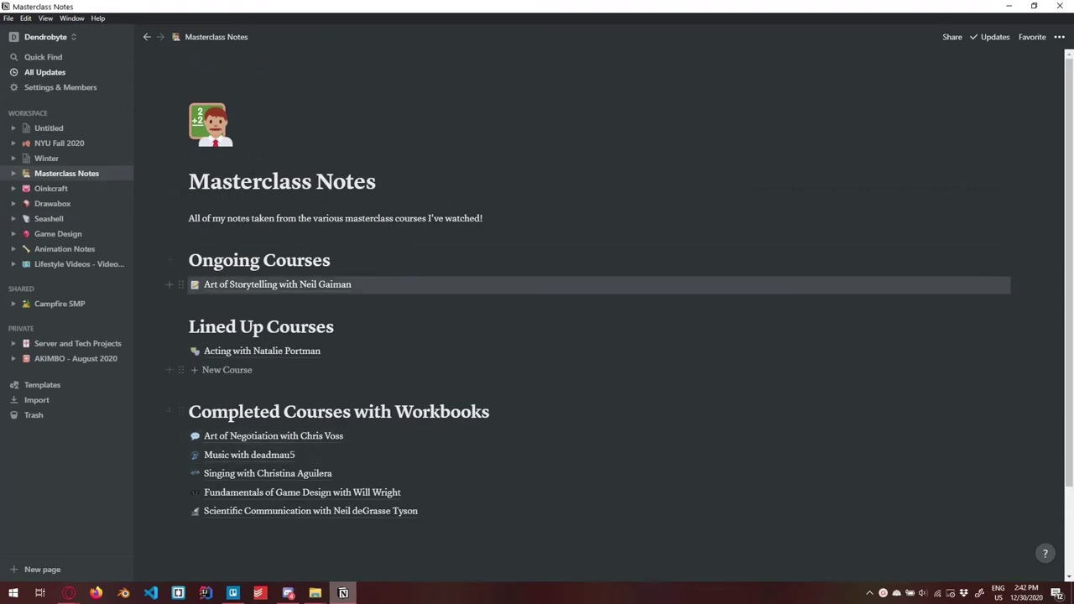
click(273, 436)
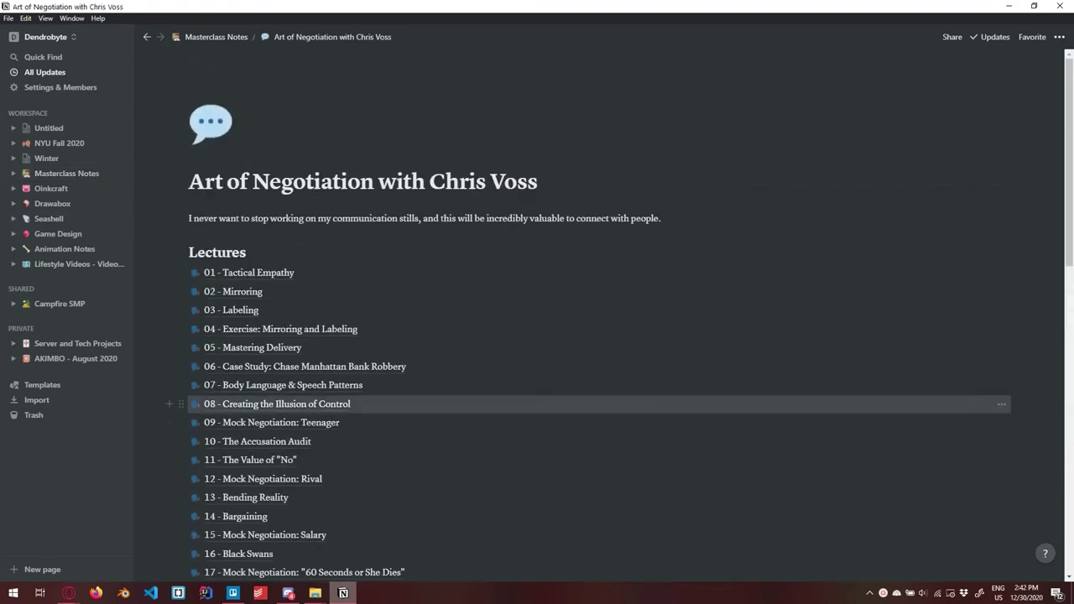
scroll(420, 319, down, 5)
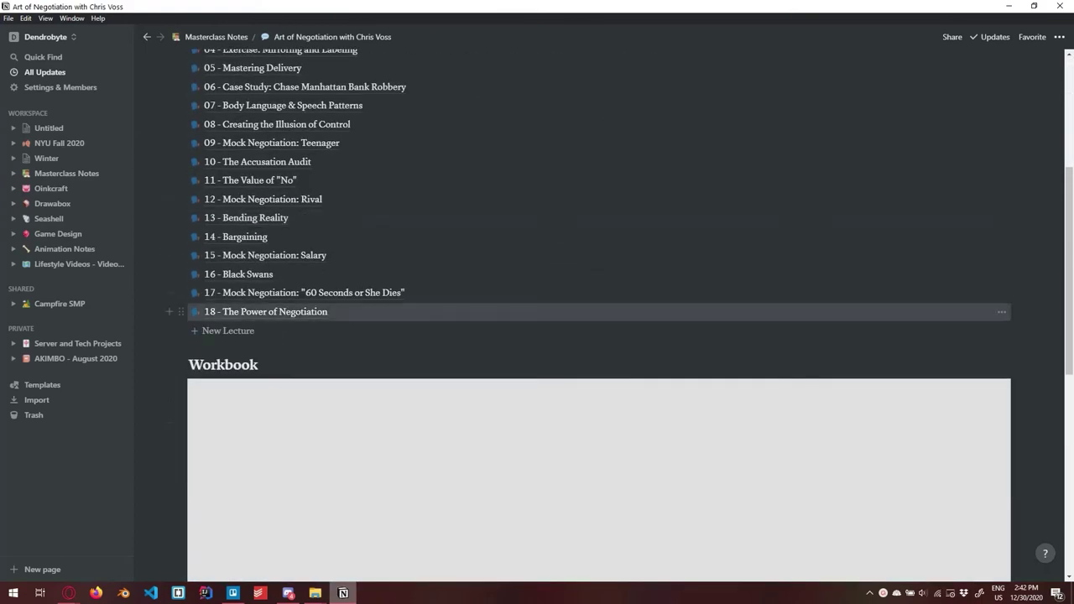
scroll(420, 336, up, 2)
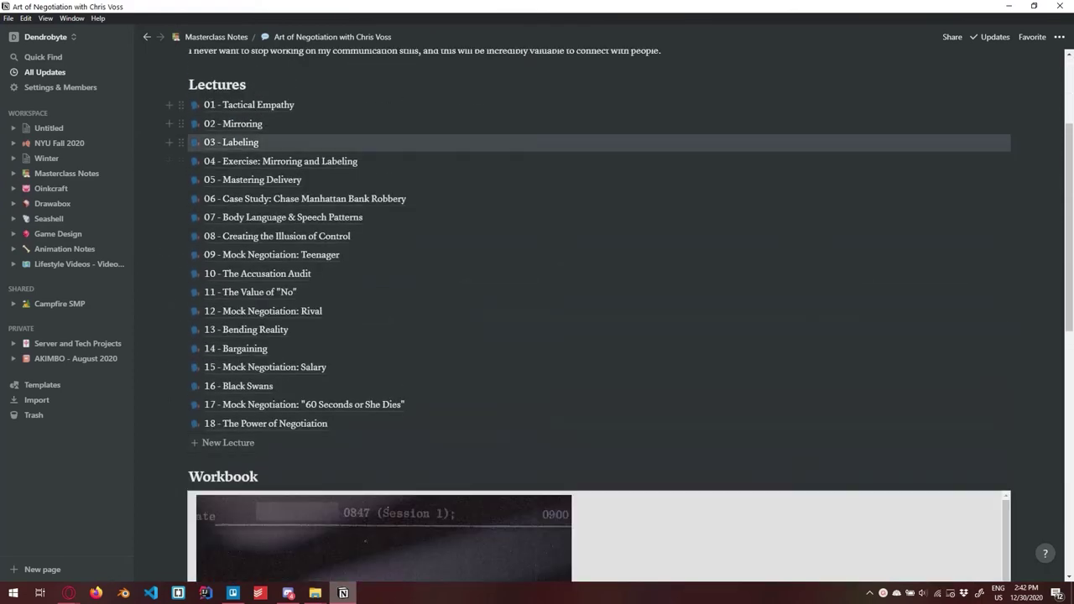
scroll(504, 277, down, 6)
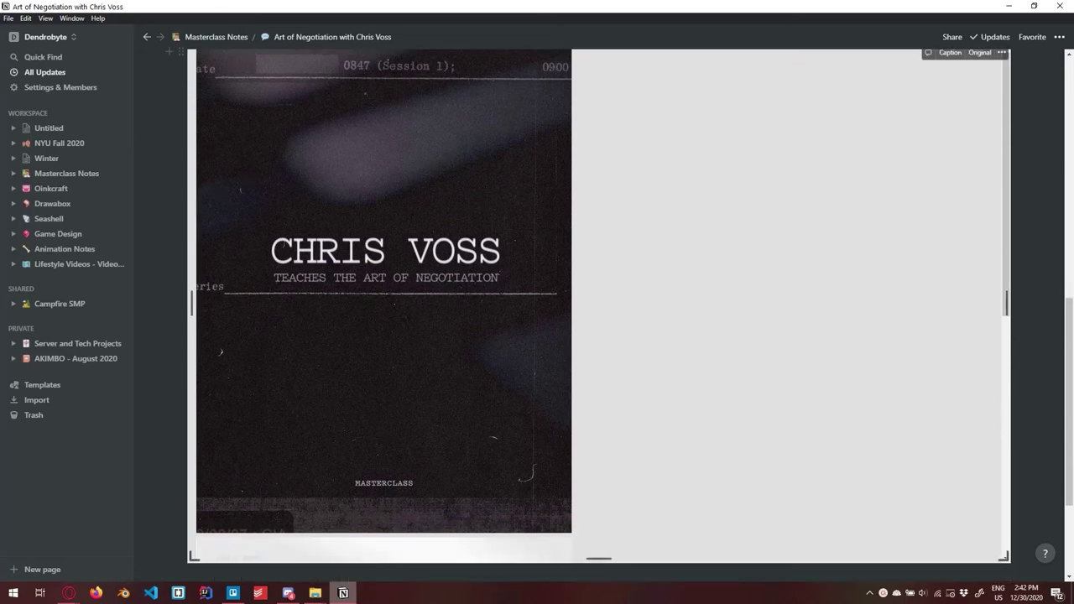
scroll(386, 336, up, 7)
Step: Read the notes for lecture 12 - Mock Negotiation: Rival, and return to Masterclass Notes to open the Scientific Communication course
click(286, 367)
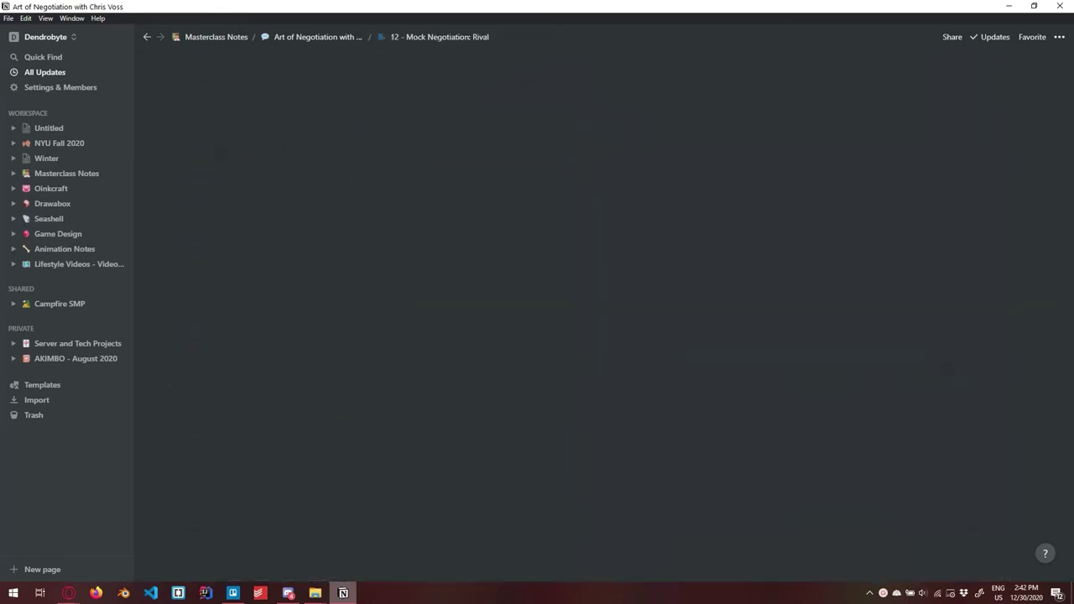
scroll(587, 336, down, 1)
scroll(588, 335, up, 1)
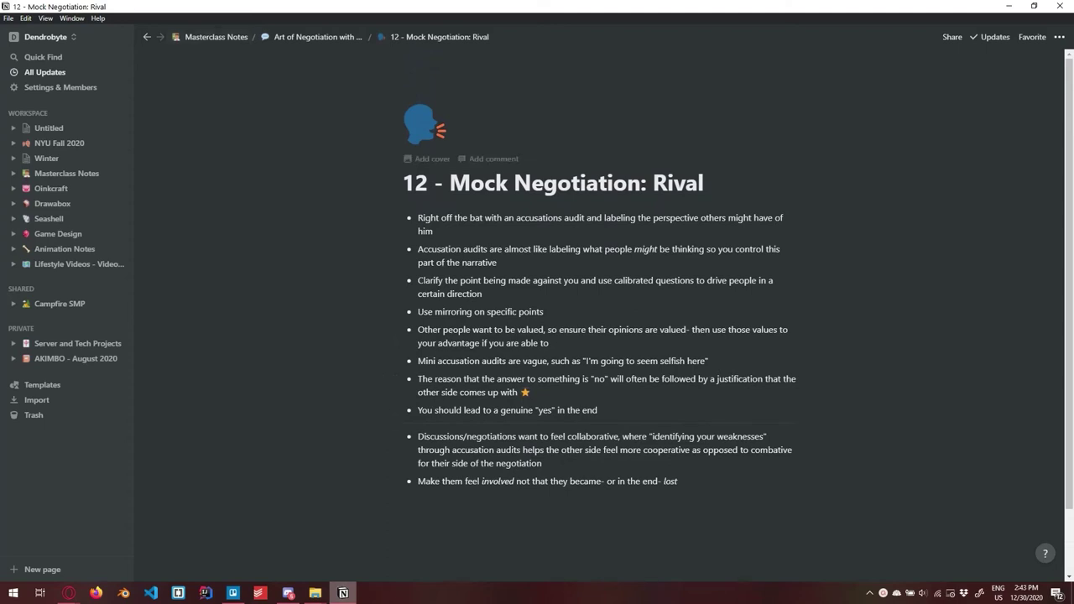
click(216, 37)
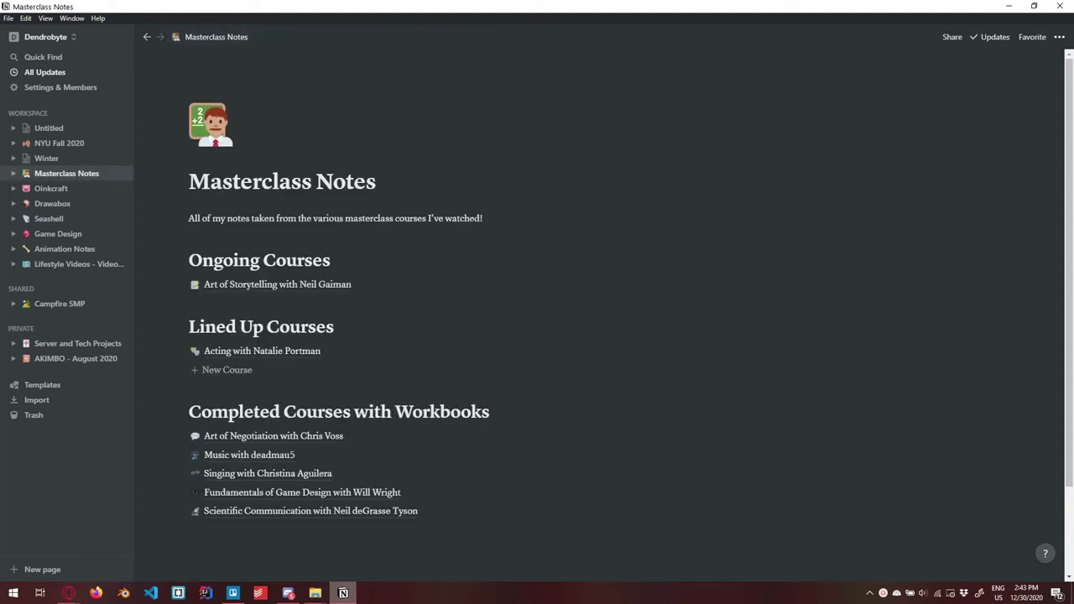
click(252, 511)
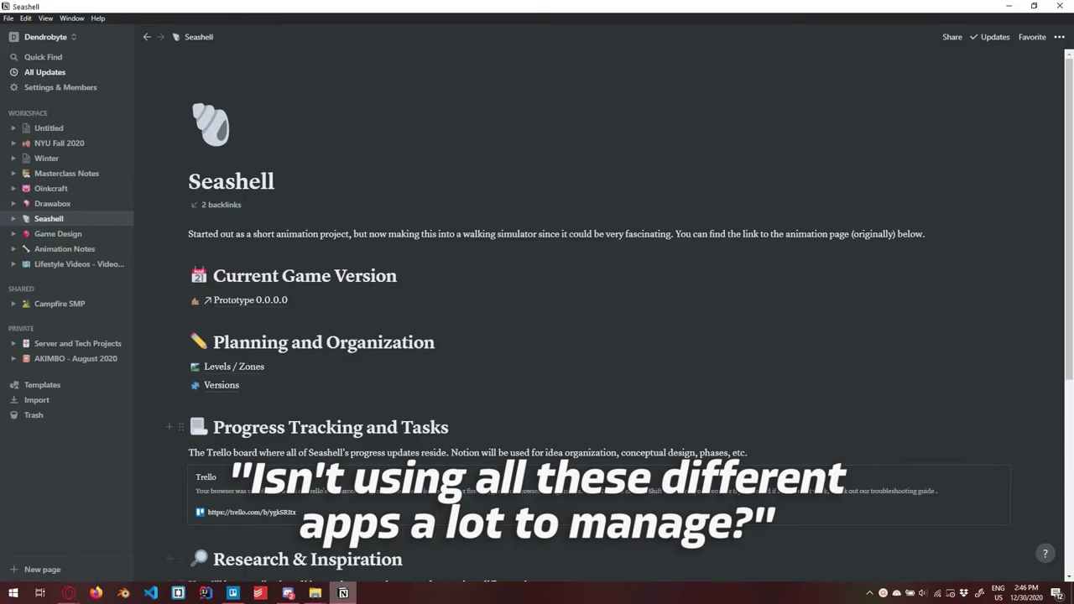
Step: Switch to Trello and review the mechanical keyboard review card's description, Video Checklist and Upload Checklist, returning to Notion
click(343, 592)
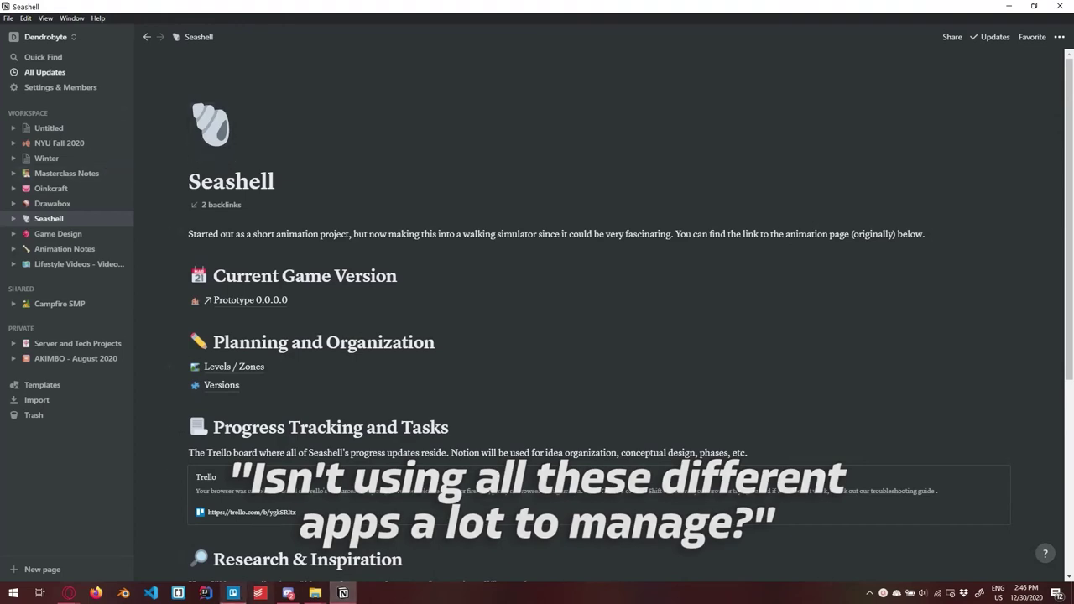
key(alt+Tab)
click(329, 122)
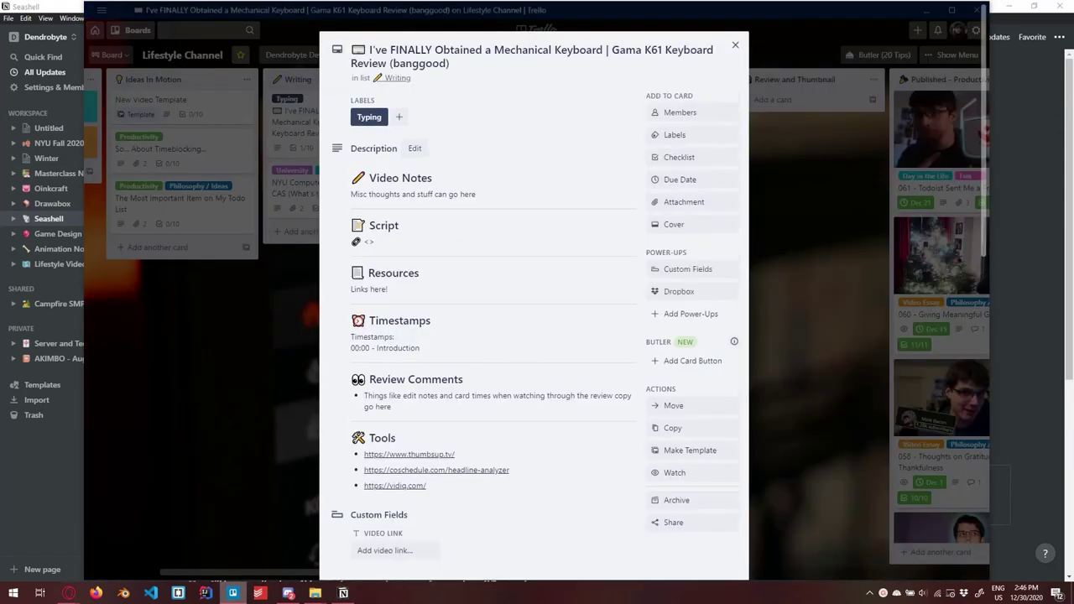
scroll(534, 335, down, 3)
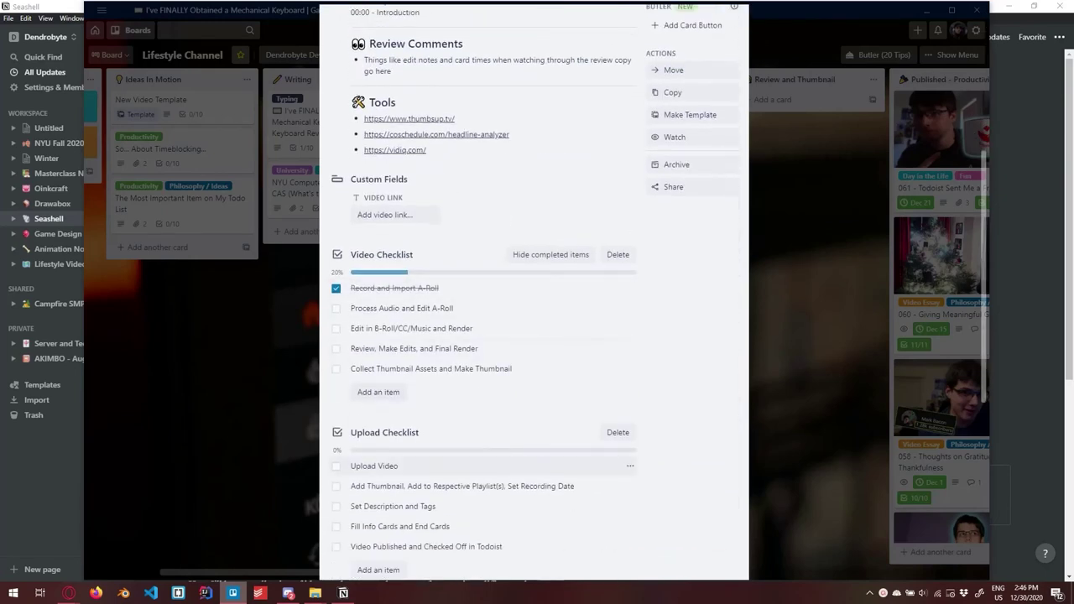
key(alt+Tab)
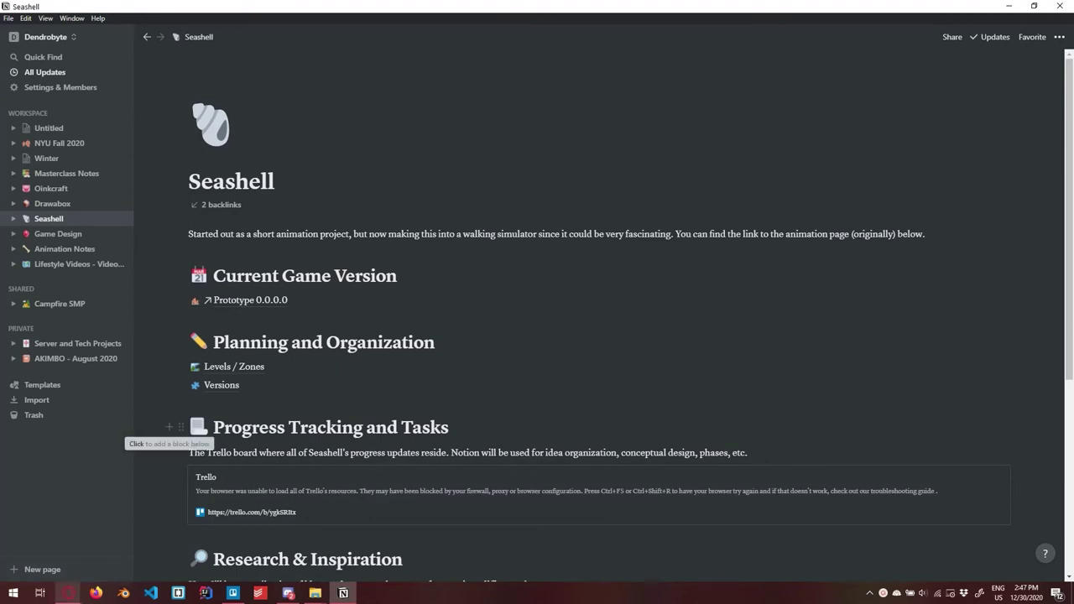
Step: Switch to Todoist in the browser and view the Upcoming tasks and the Tomorrow filter's task list
click(747, 452)
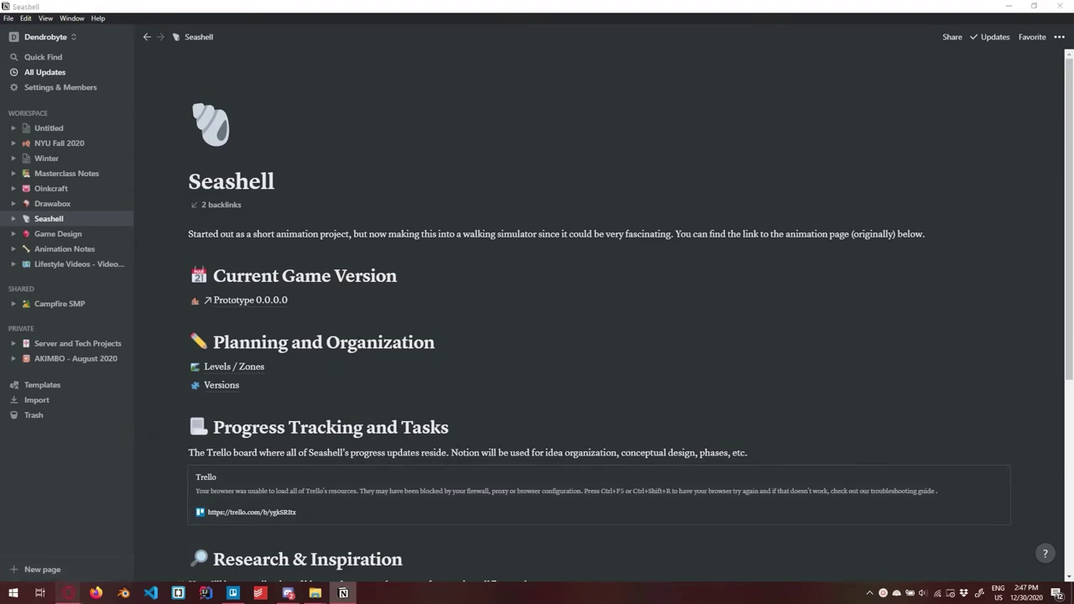
mouse_move(68, 594)
click(181, 541)
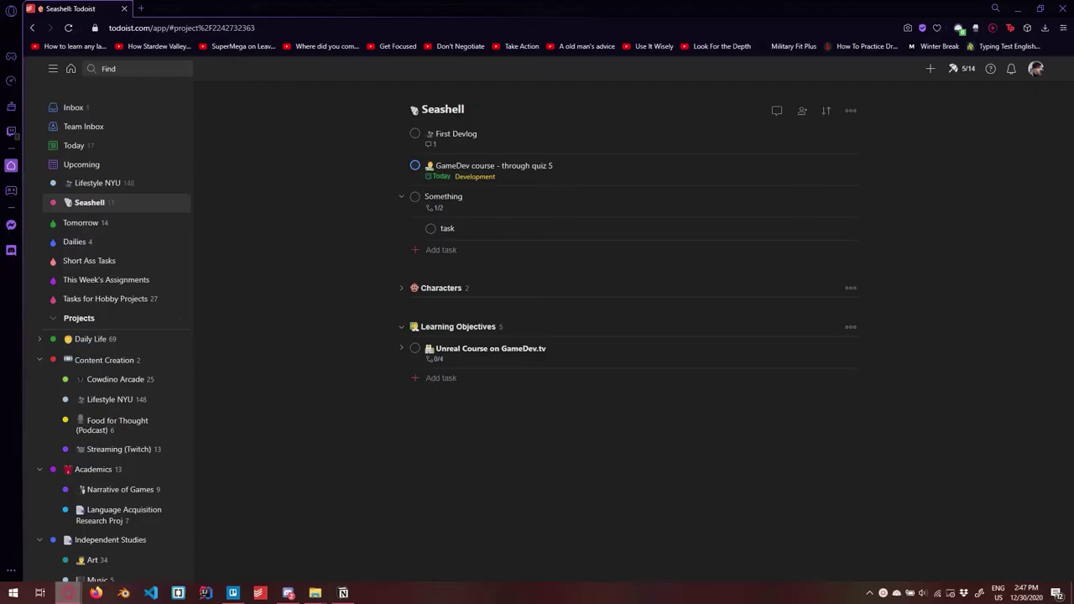
click(82, 164)
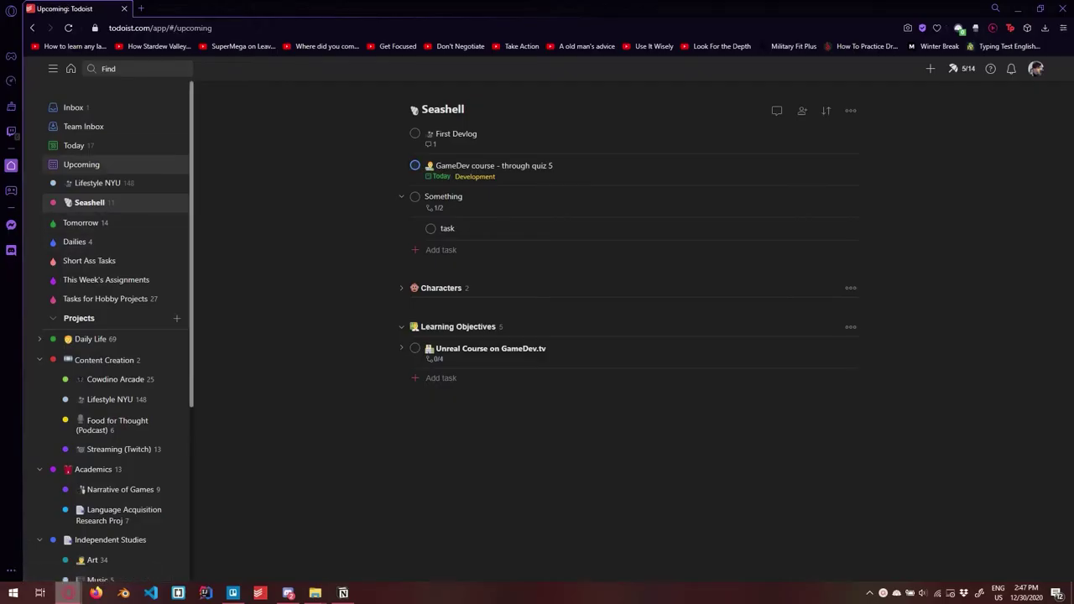
click(80, 223)
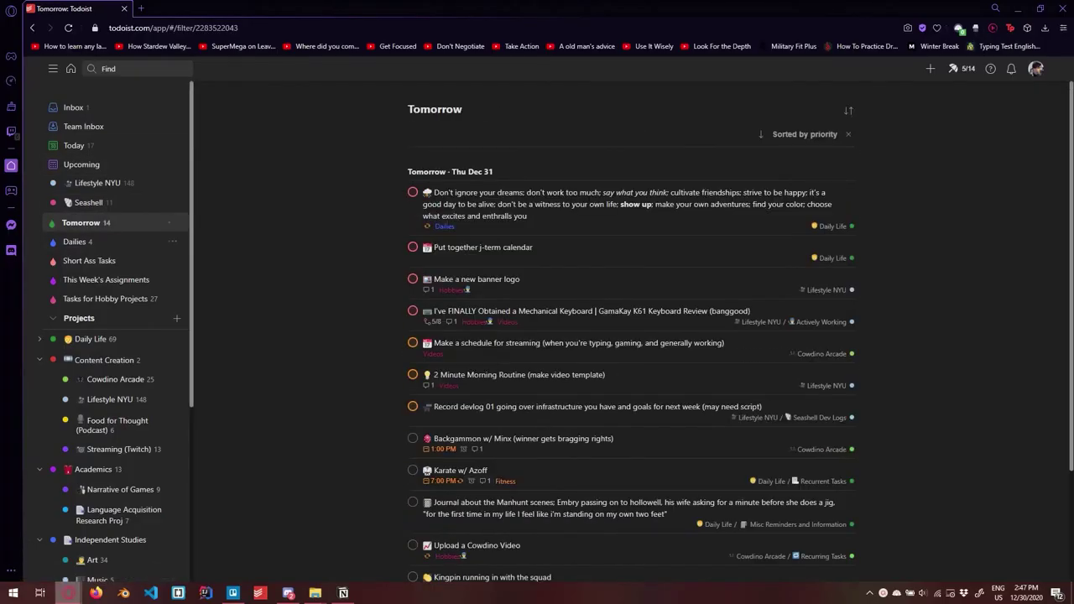
scroll(630, 336, down, 3)
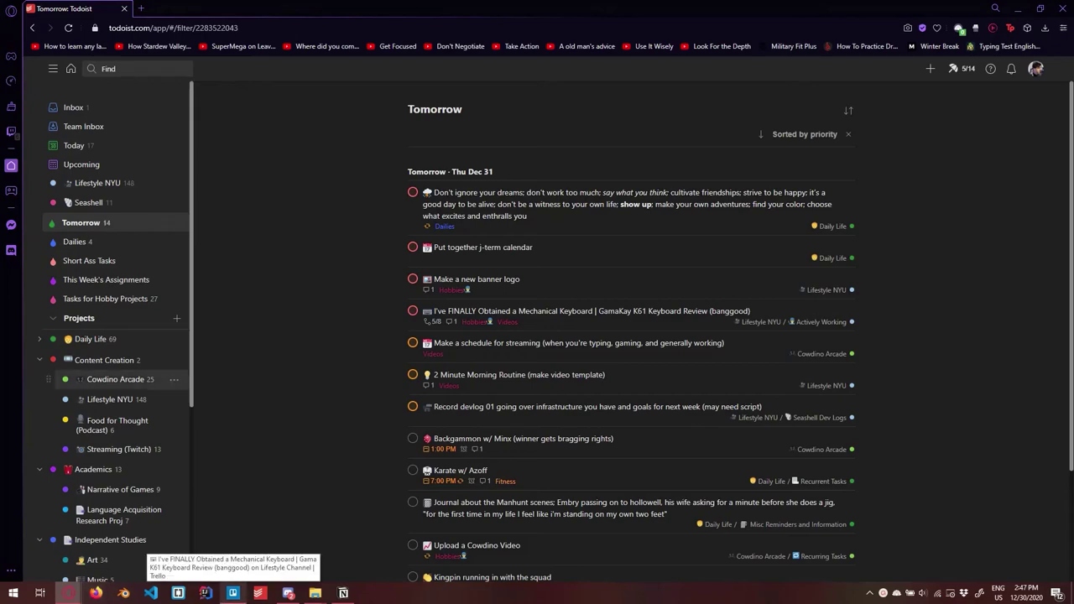
Step: View the Lifestyle NYU project board in Todoist, and switch to Trello to close the open card and show the Lifestyle Channel board
click(109, 399)
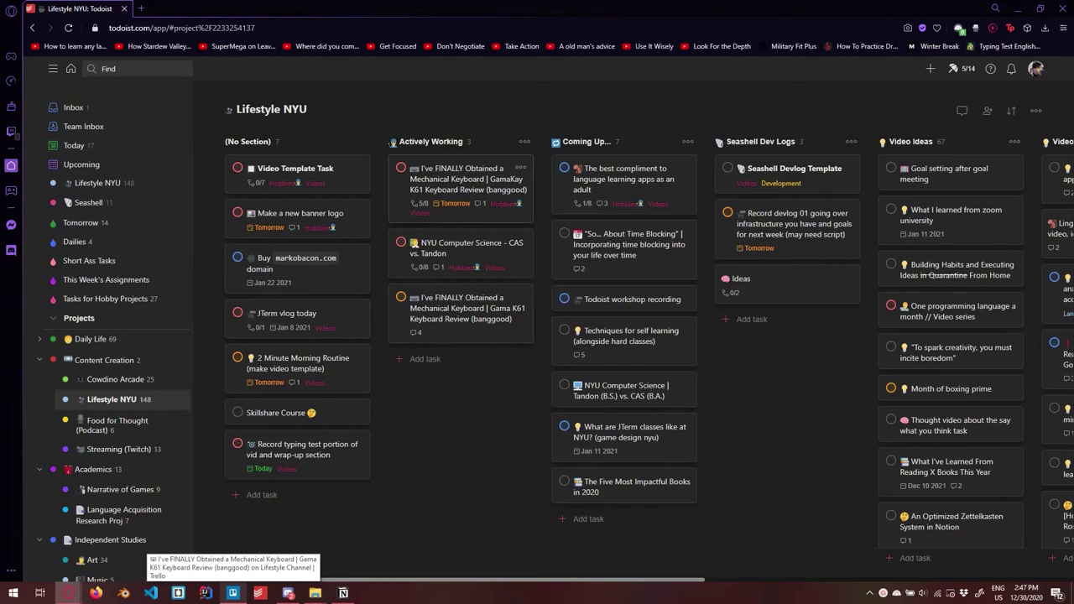
click(233, 593)
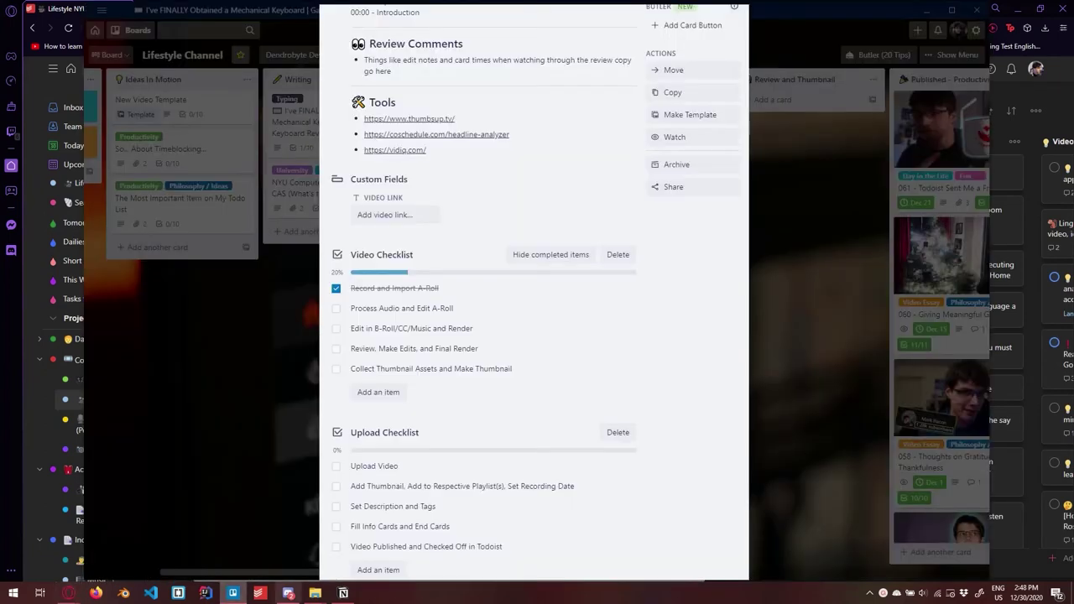
key(Escape)
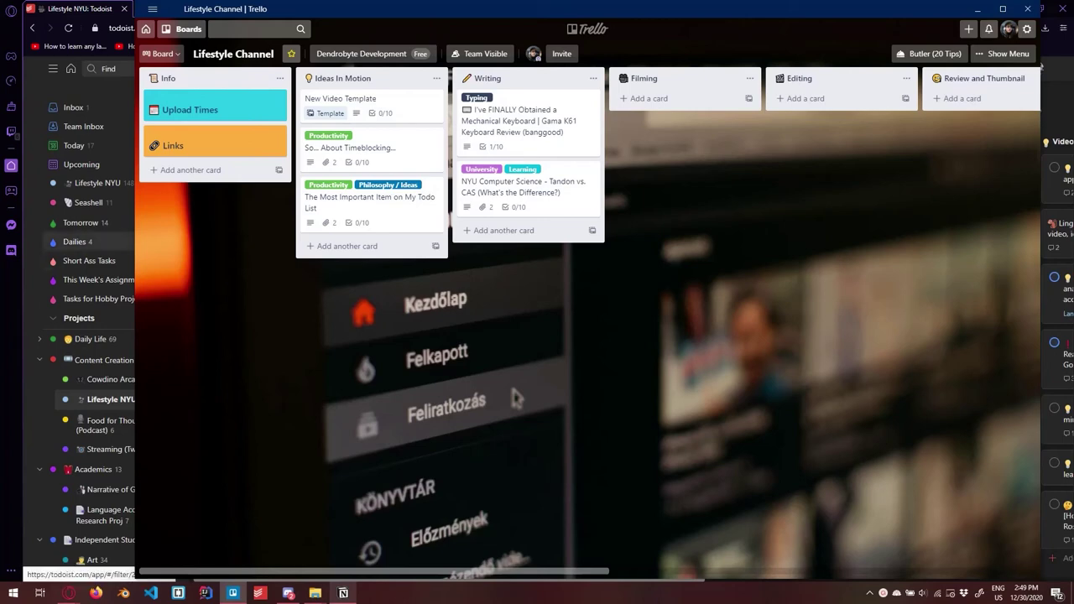
Step: View the Seashell project in Todoist, and switch to Notion to look over the Seashell page down to Idea Dumps
click(89, 202)
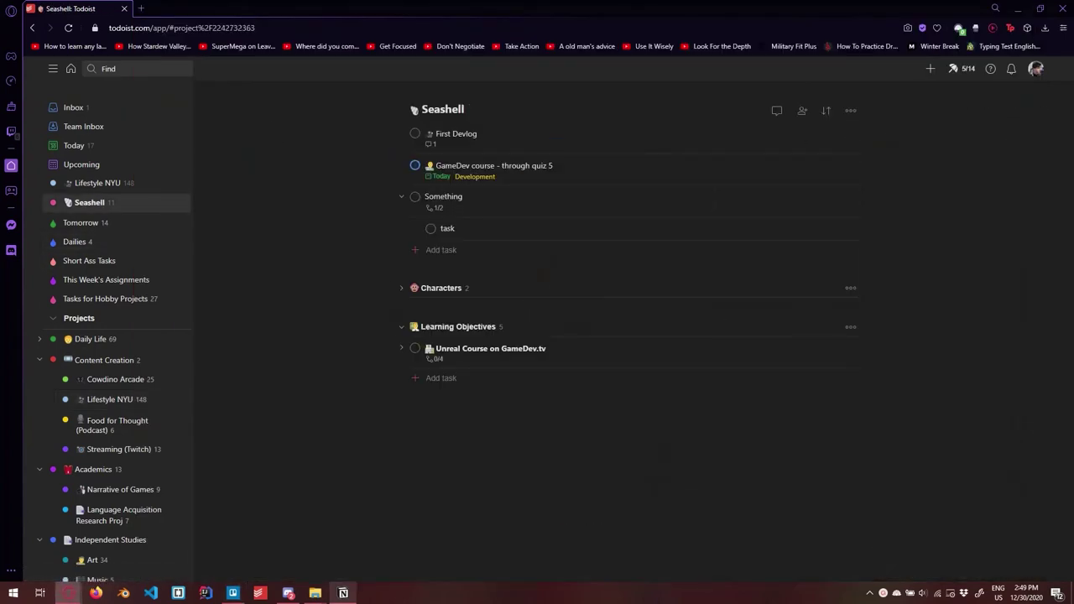
key(alt+Tab)
scroll(600, 336, down, 3)
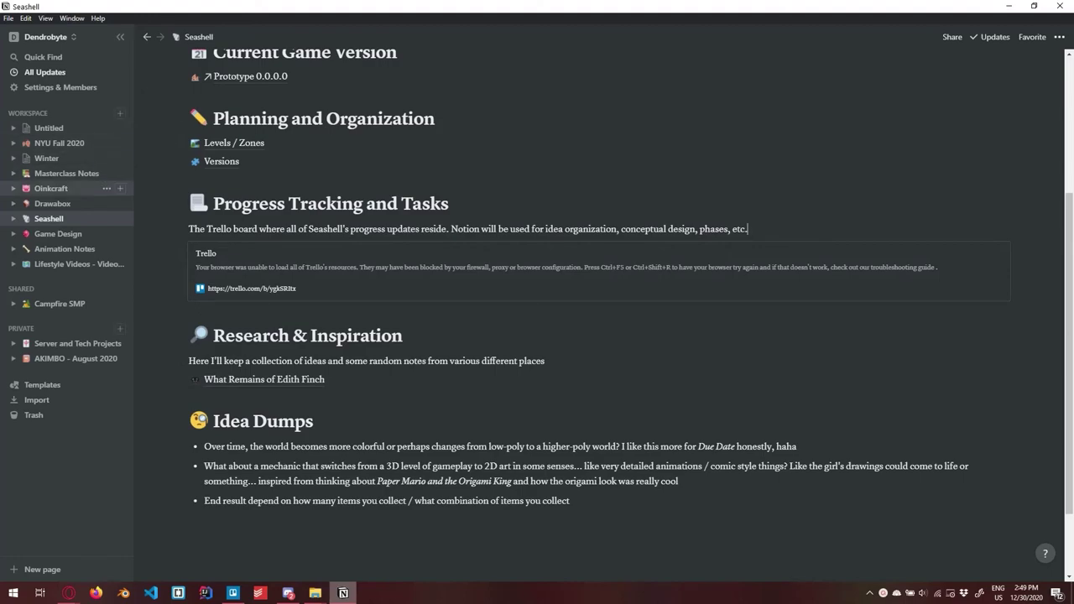
Step: Open the Calendar app and arrange it side by side with the Todoist browser window
key(alt+Tab)
key(super+Left)
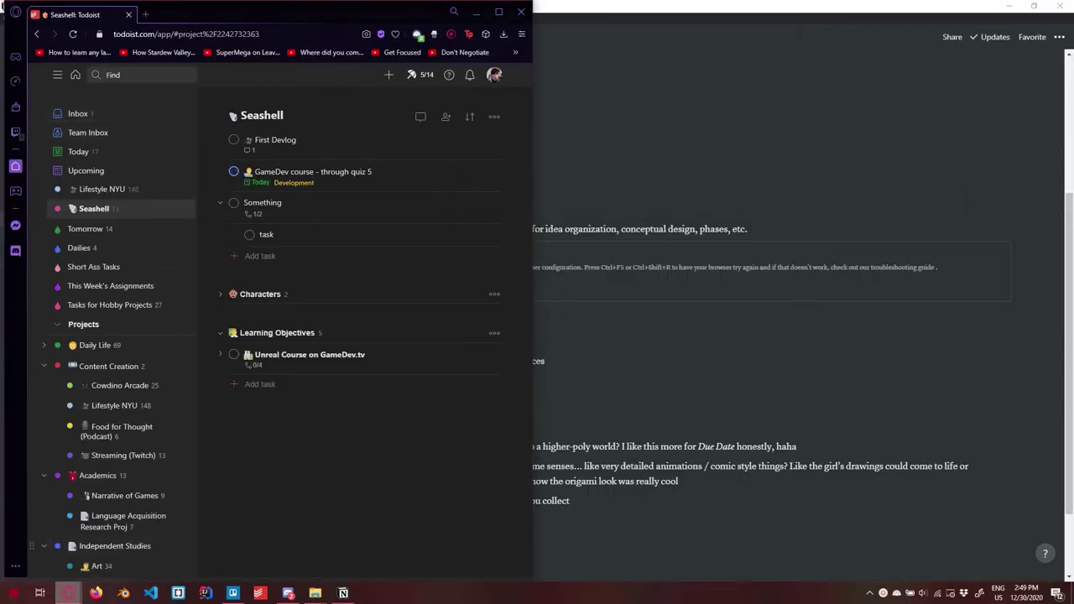
key(super)
click(419, 366)
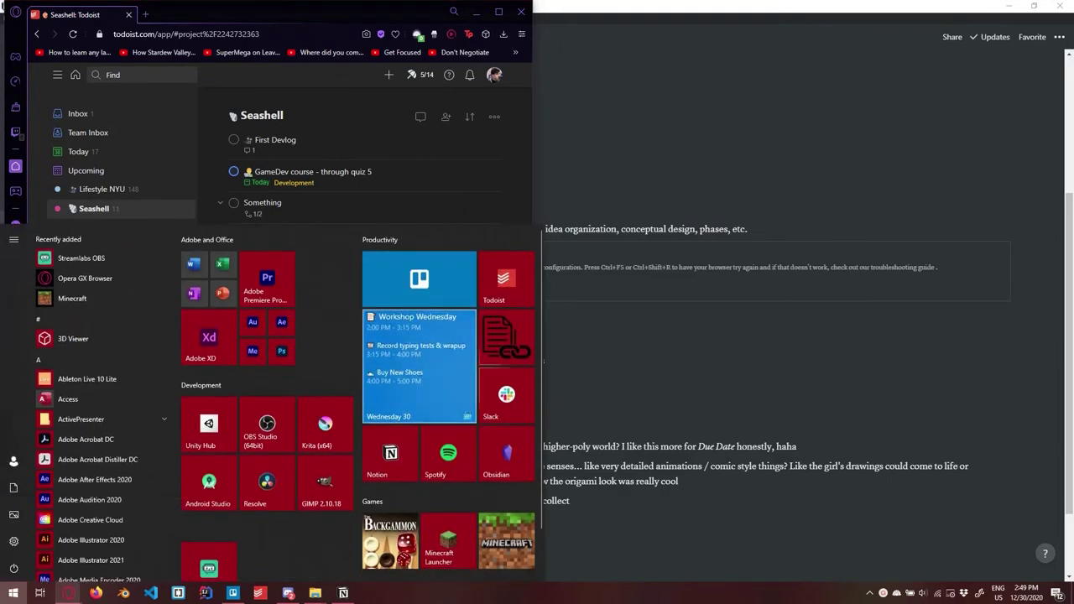
key(super+Right)
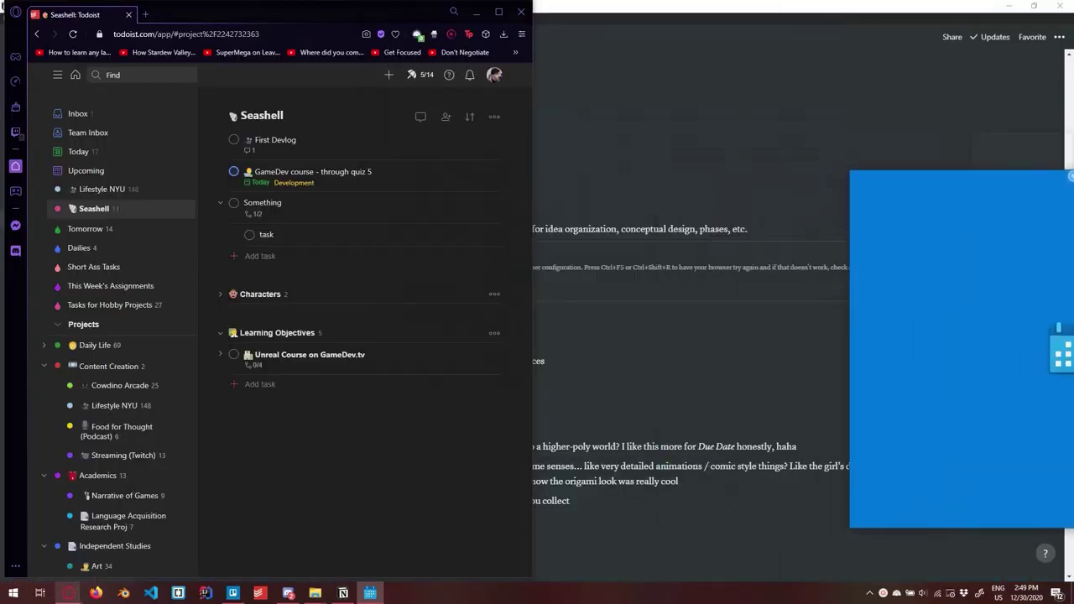
key(Return)
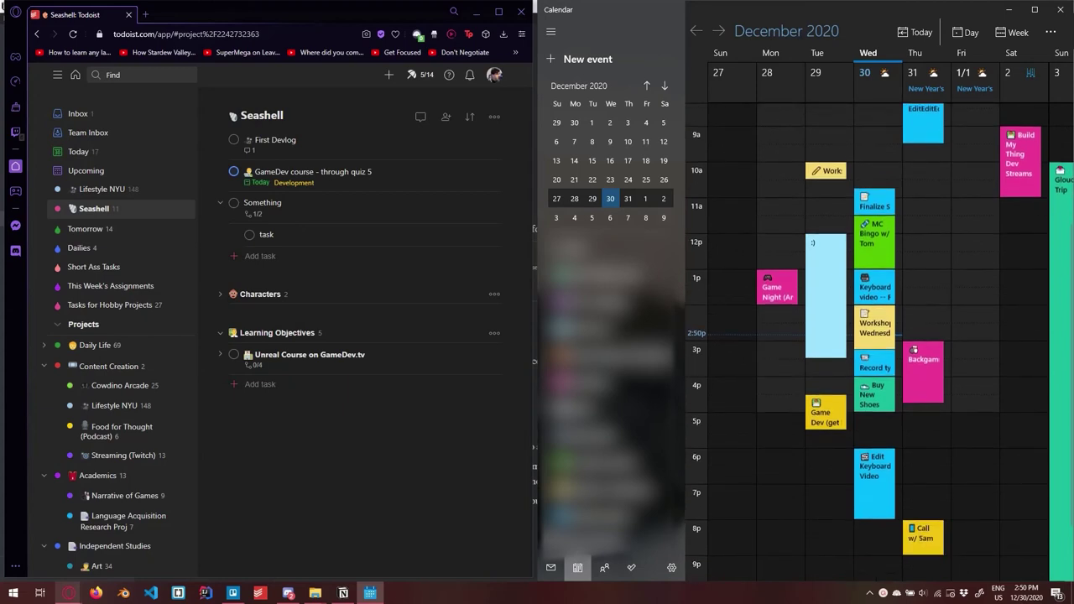
Step: Check the details of the Wednesday, December 30 calendar events, including the Keyboard video and Workshop Wednesday blocks
click(875, 206)
click(874, 235)
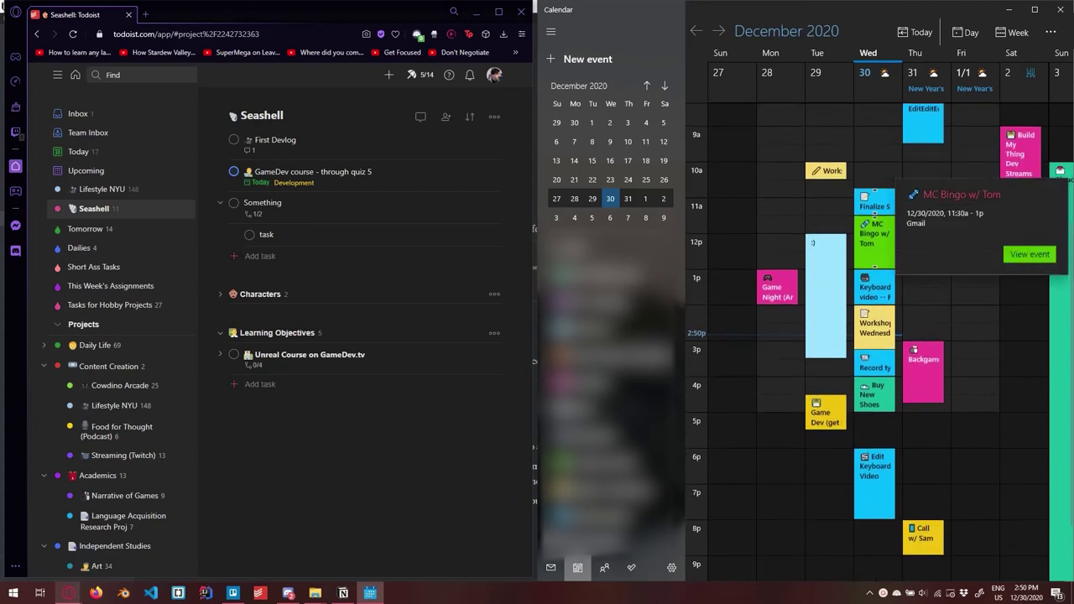
click(875, 287)
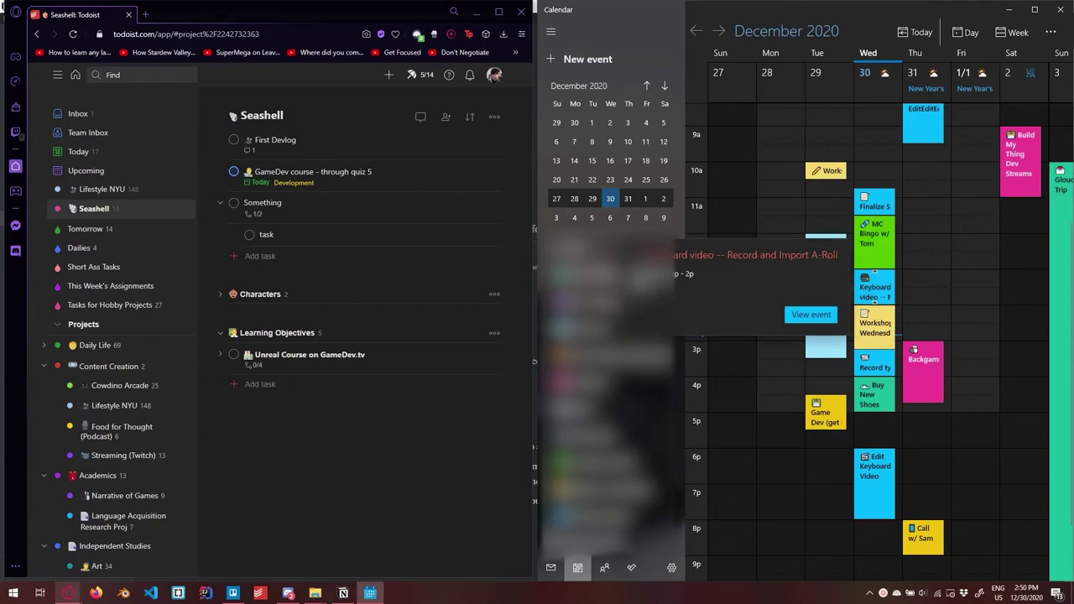
click(874, 323)
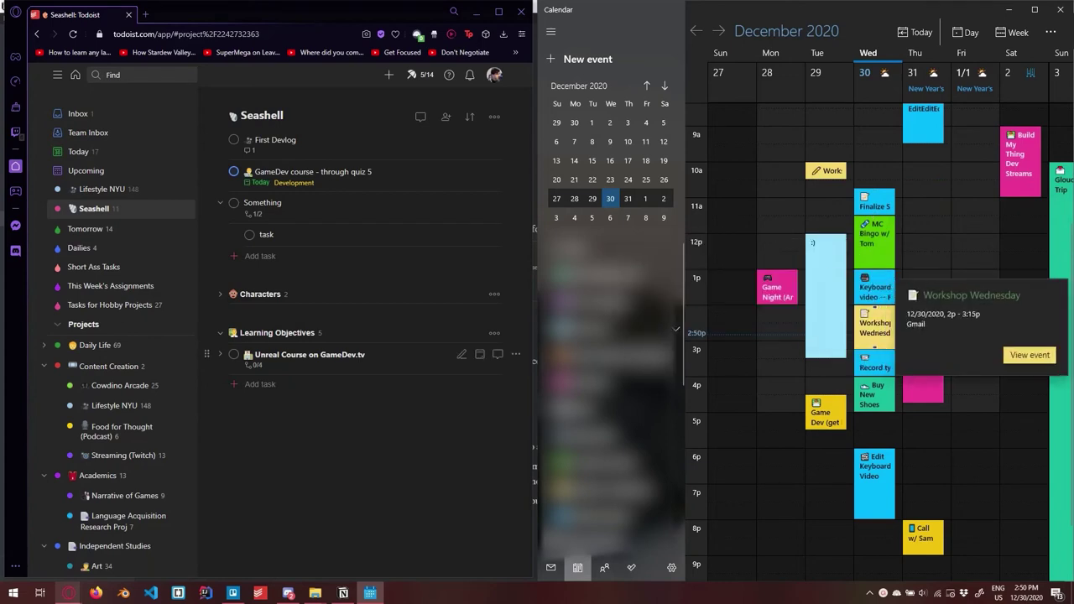
key(Escape)
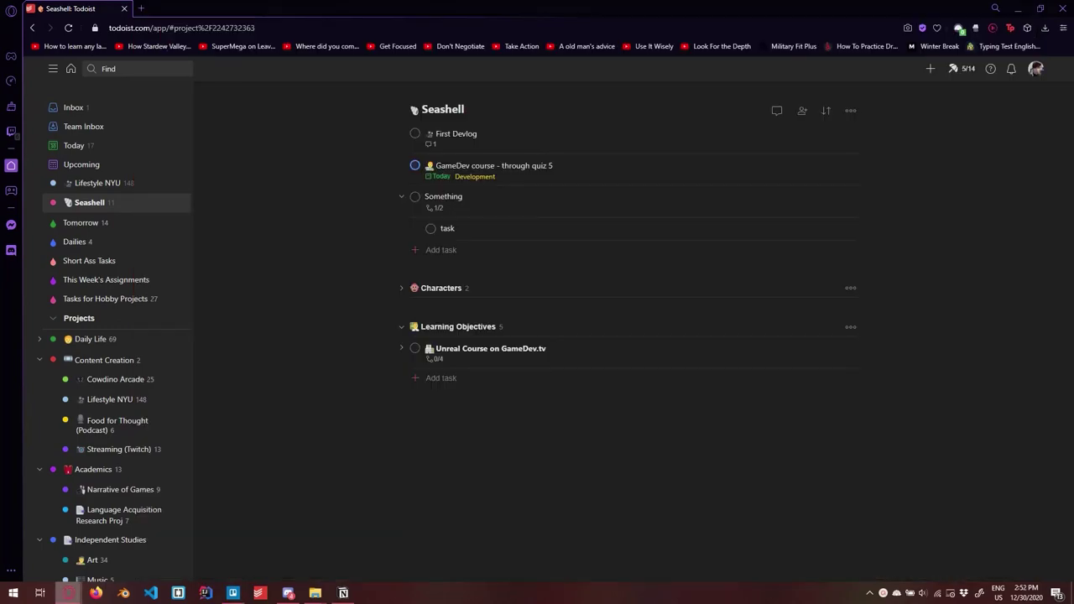
Step: Switch to Notion, delete the Untitled page from the workspace, and open the NYU Fall 2020 page
key(alt+Tab)
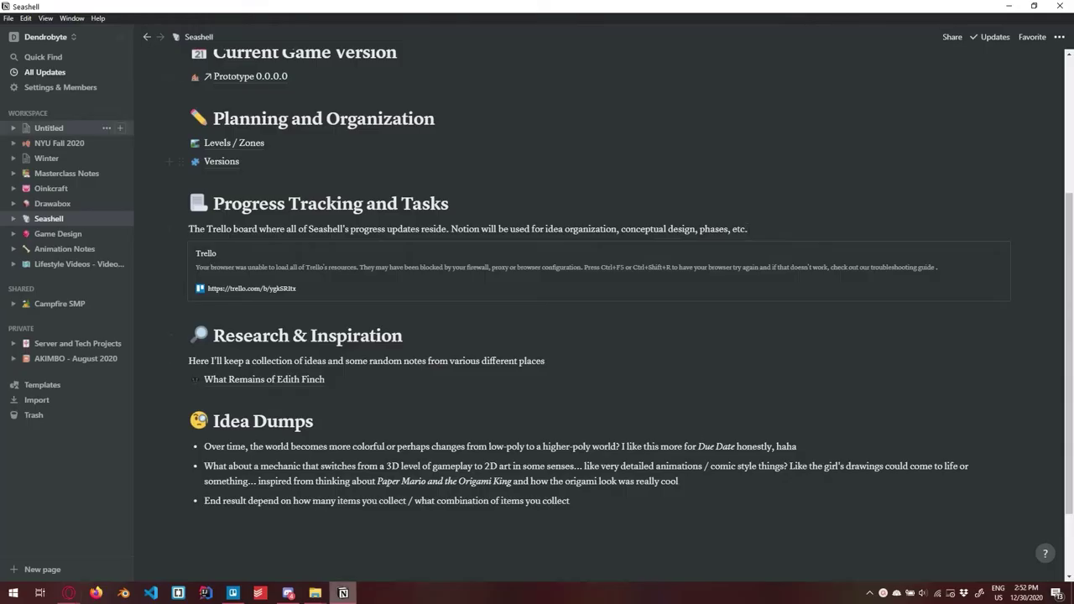
click(49, 128)
click(59, 143)
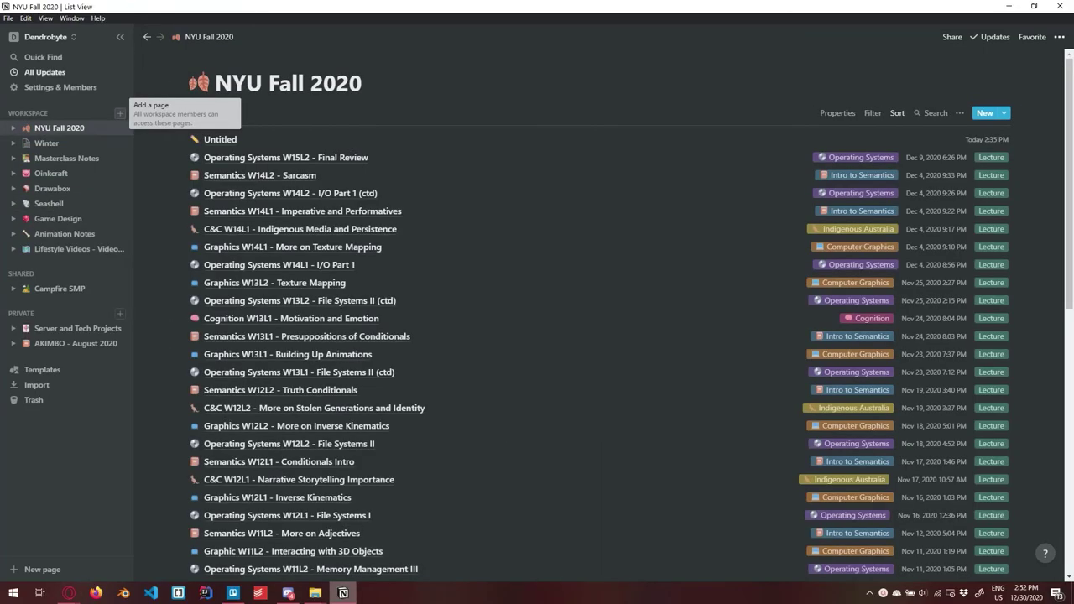
Step: Add a new workspace page titled "Narrative of Games" and give it the bowling emoji as its icon
click(120, 113)
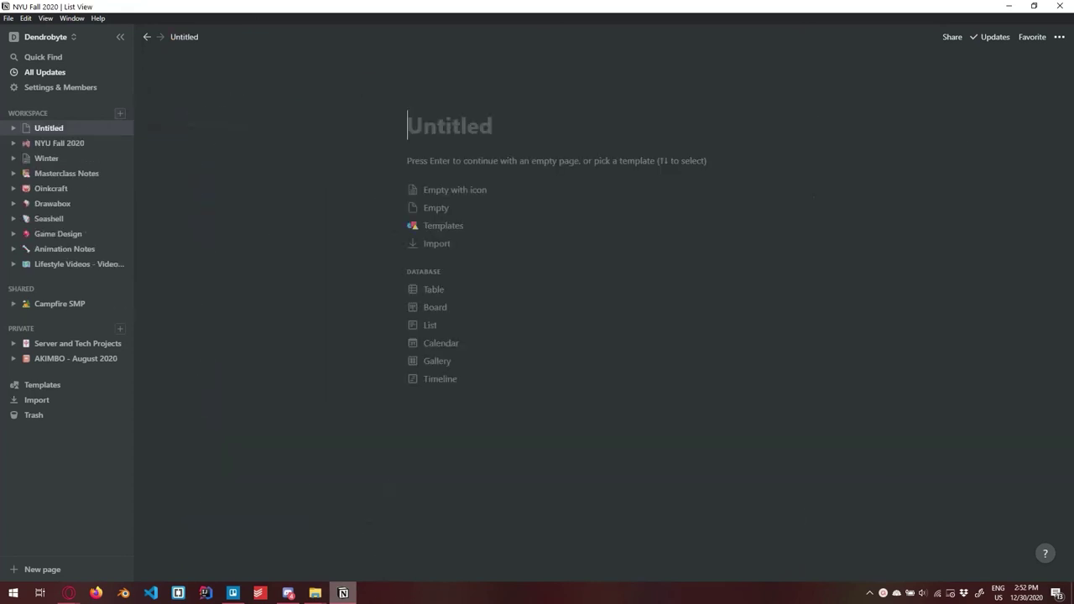
text(Narra)
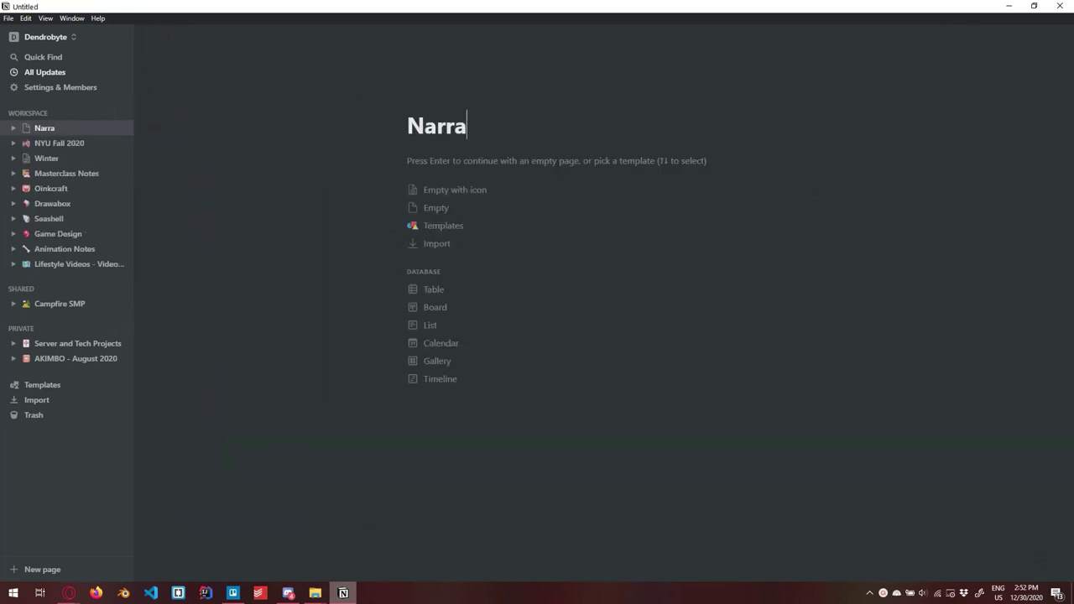
text(tive of Games)
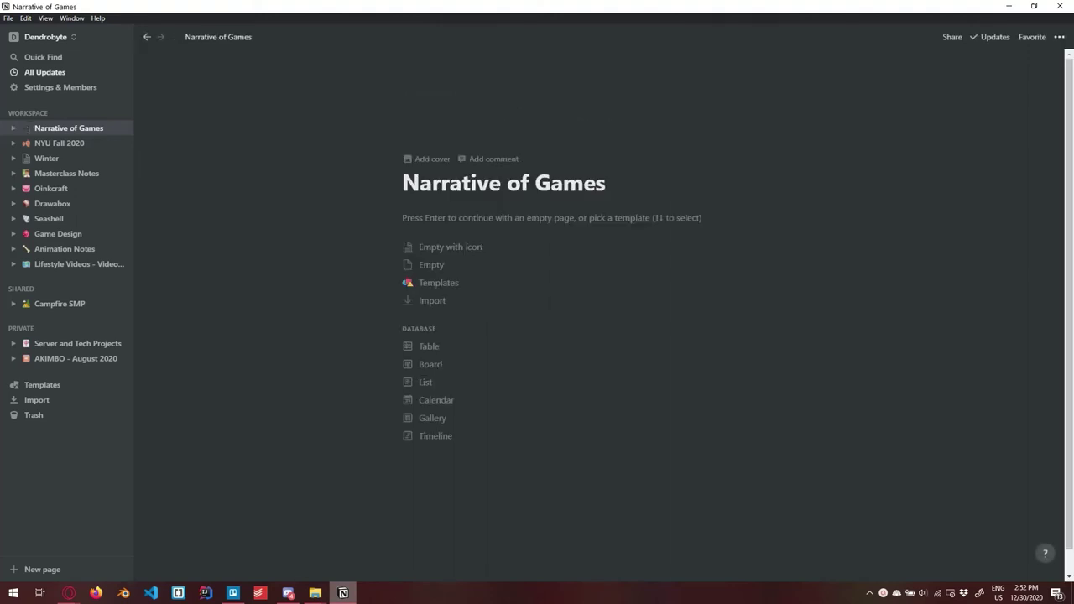
key(Down)
key(Return)
text(bowl)
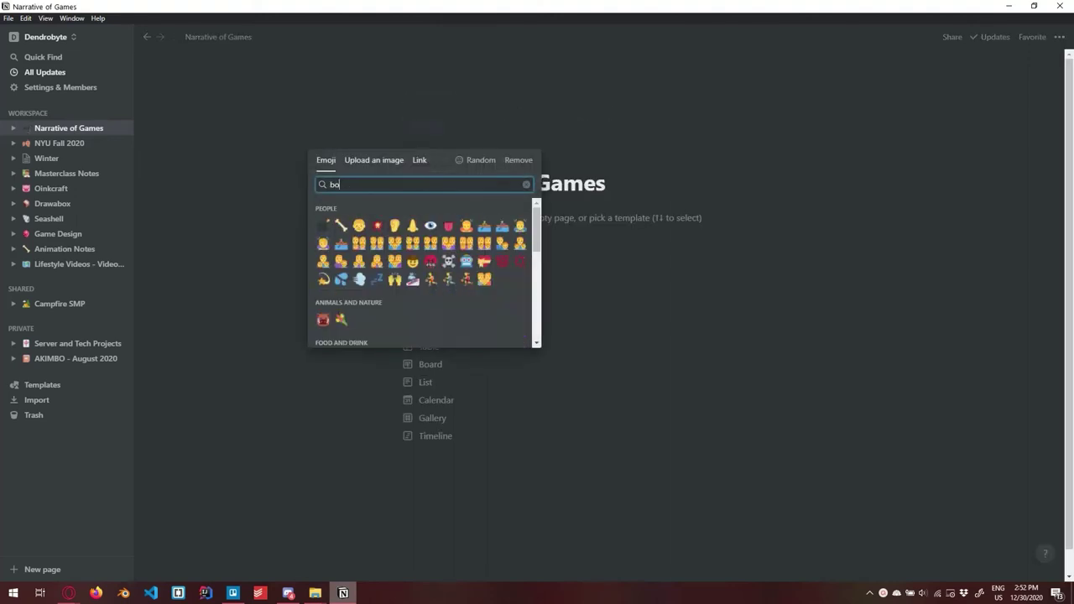
click(360, 210)
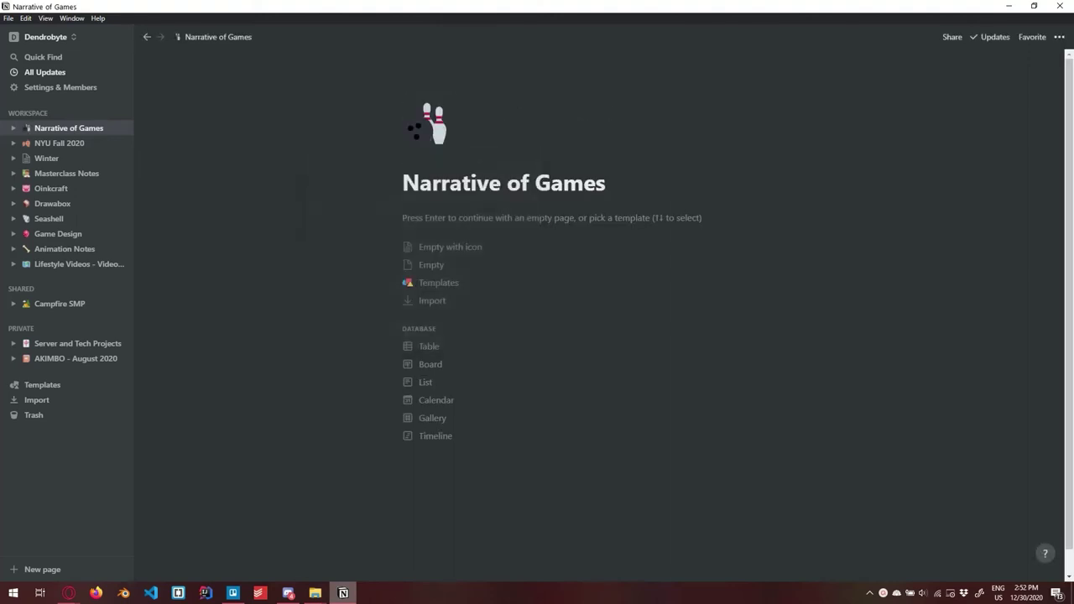
key(Down)
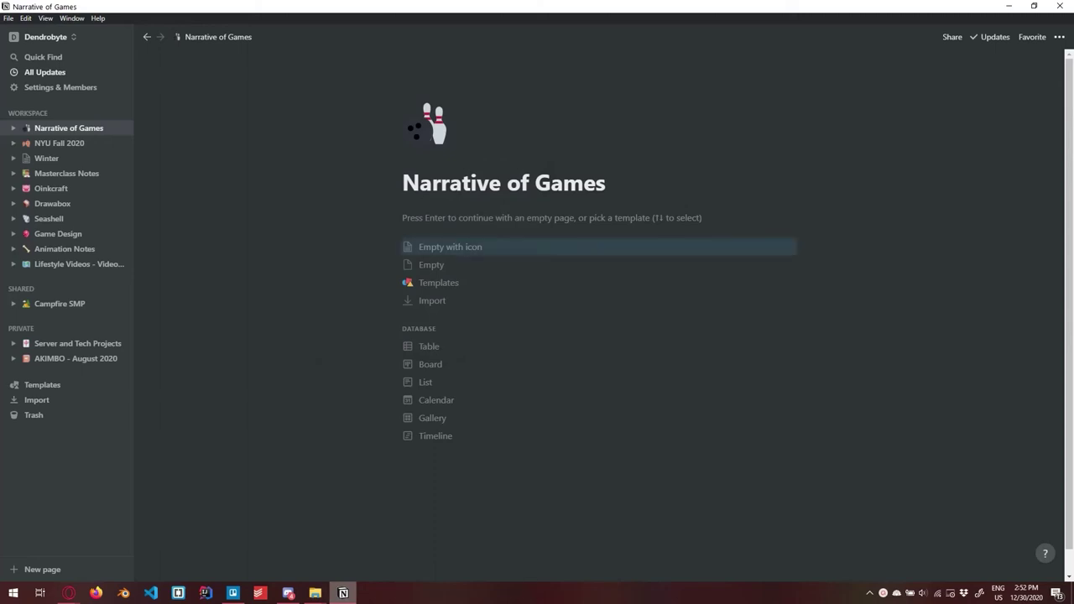
key(Down)
key(Down)
key(Down)
key(Down)
key(Down)
key(Up)
key(Up)
key(Up)
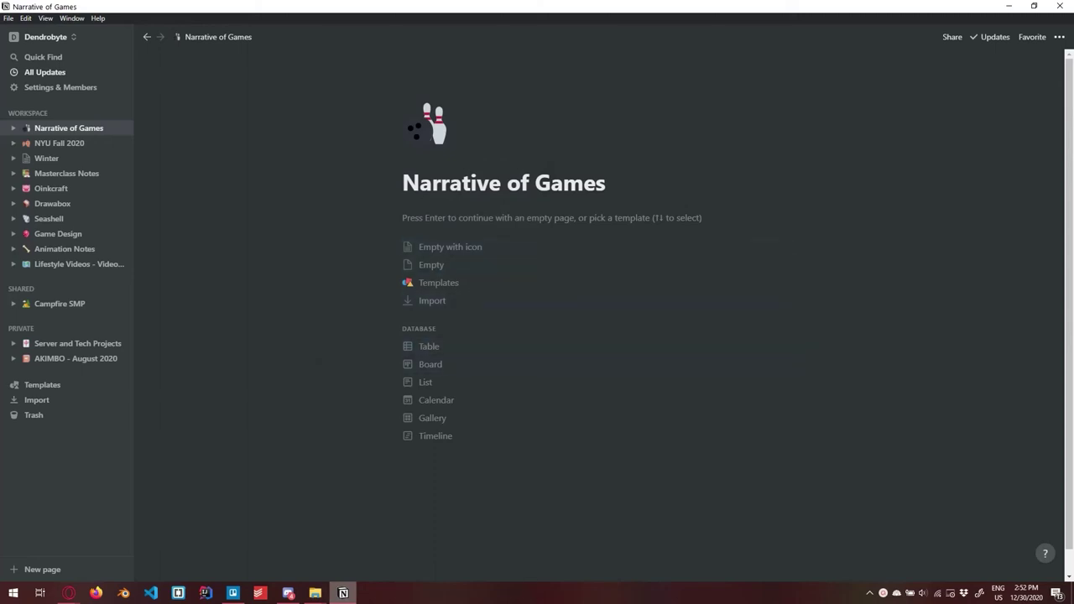
key(Return)
key(Up)
key(Down)
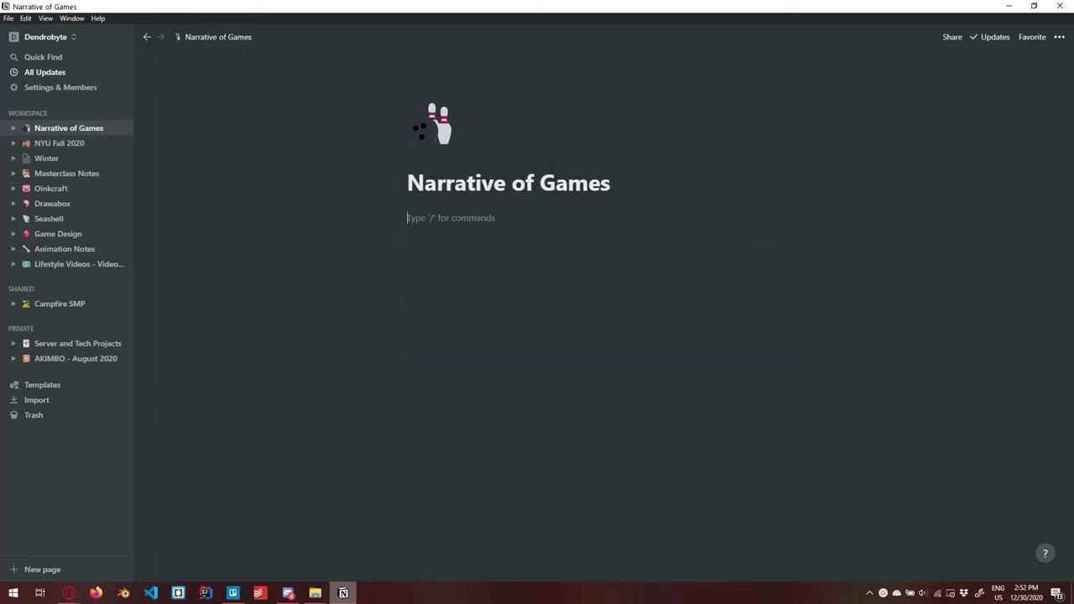
key(BackSpace)
Step: Turn the Narrative of Games page into a Table database
key(Down)
key(Down)
key(Down)
key(Down)
key(Down)
key(Down)
key(Up)
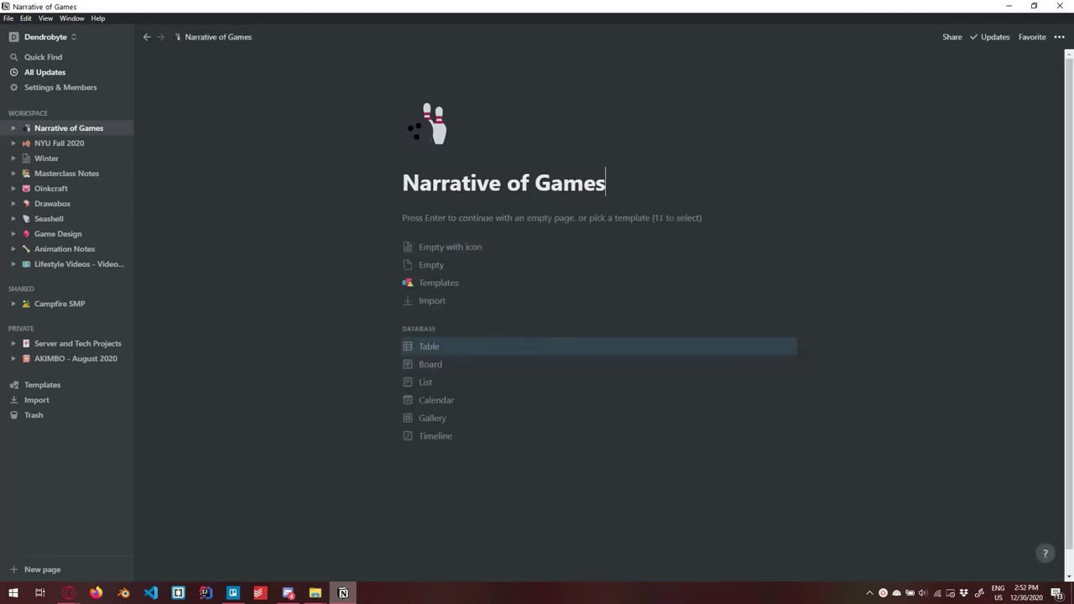
key(Return)
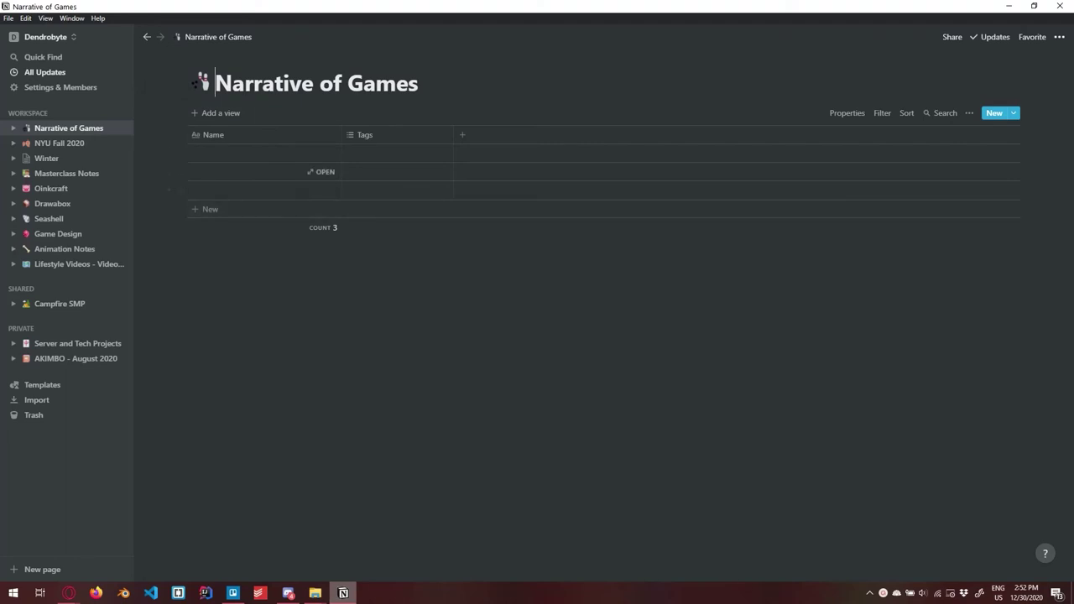
Step: Open the table's first row as a page and continue with an empty body
click(264, 152)
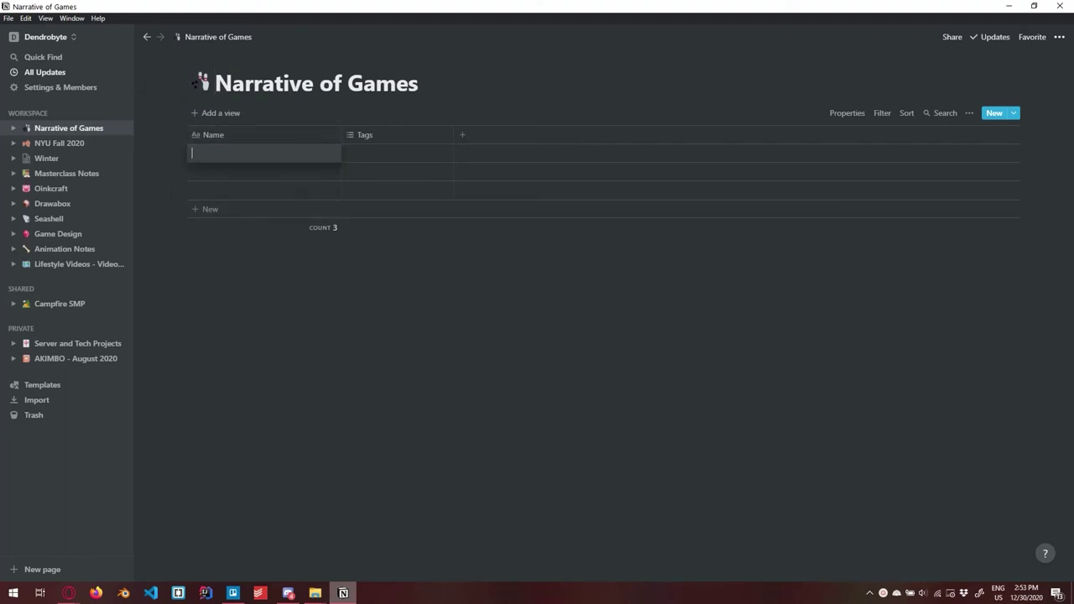
key(Escape)
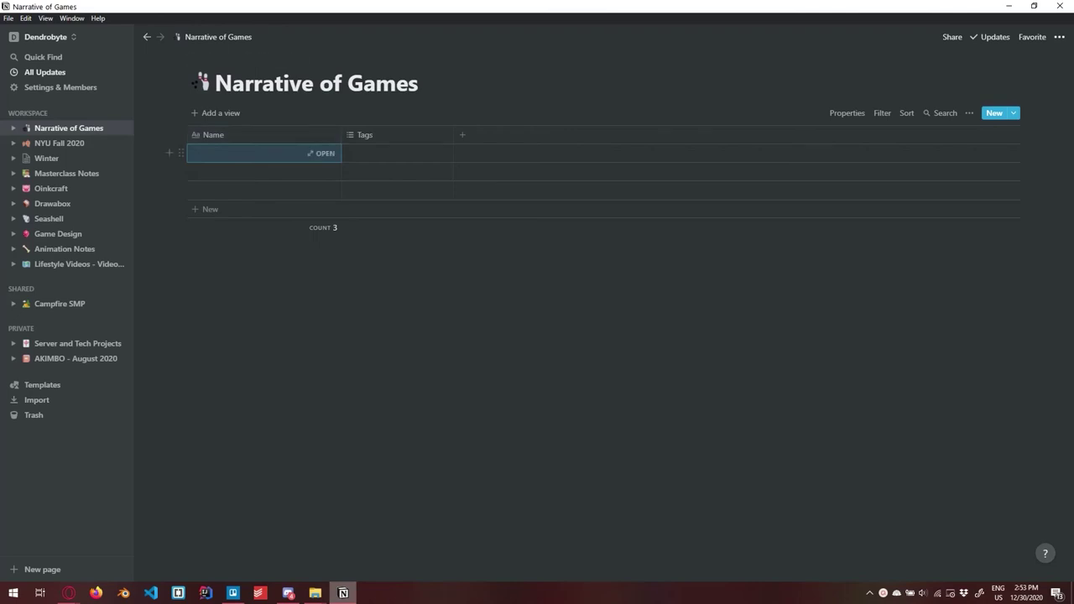
click(322, 153)
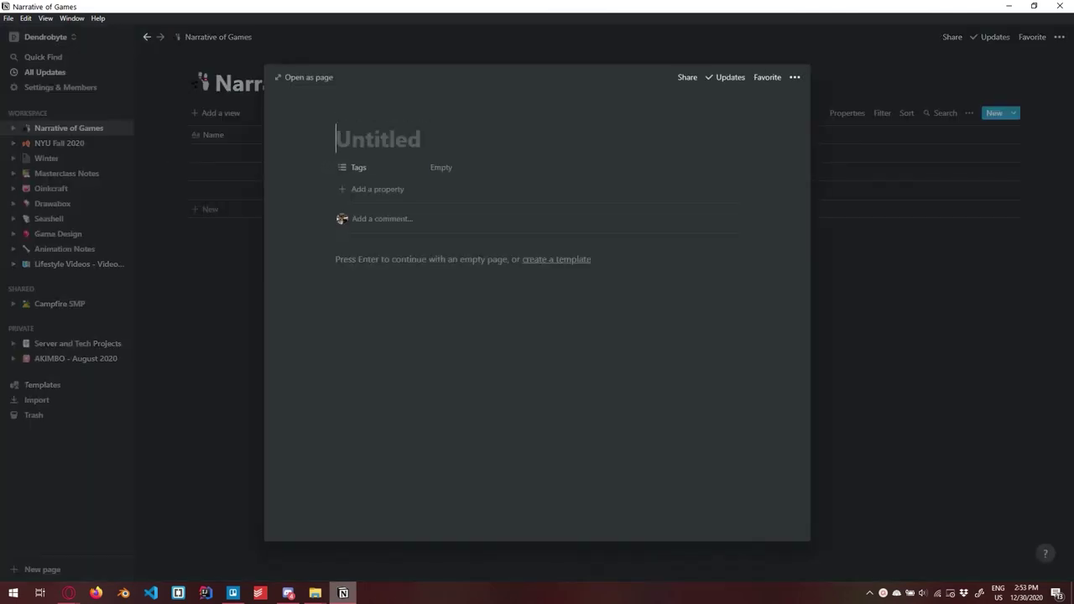
key(Return)
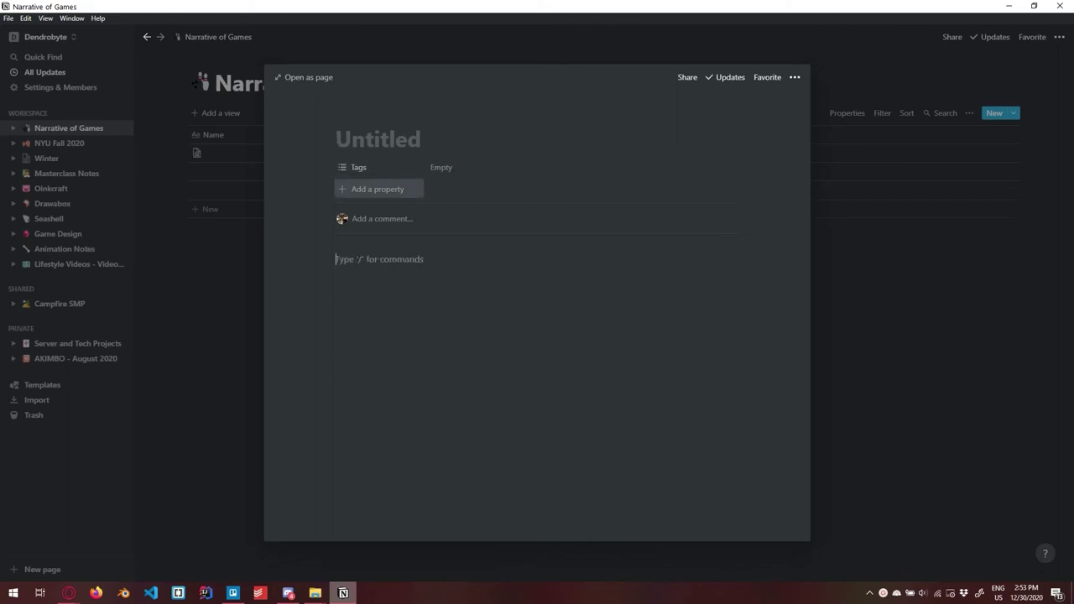
Step: Add three new text properties to the untitled entry, keeping their default names
click(378, 189)
key(Escape)
click(378, 210)
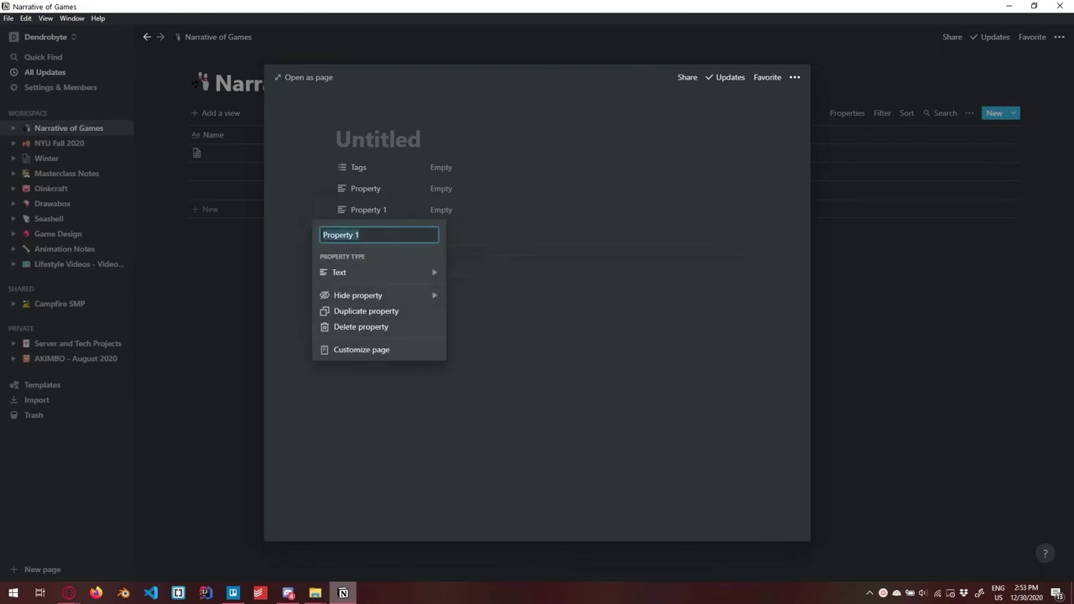
key(Escape)
click(378, 231)
key(Escape)
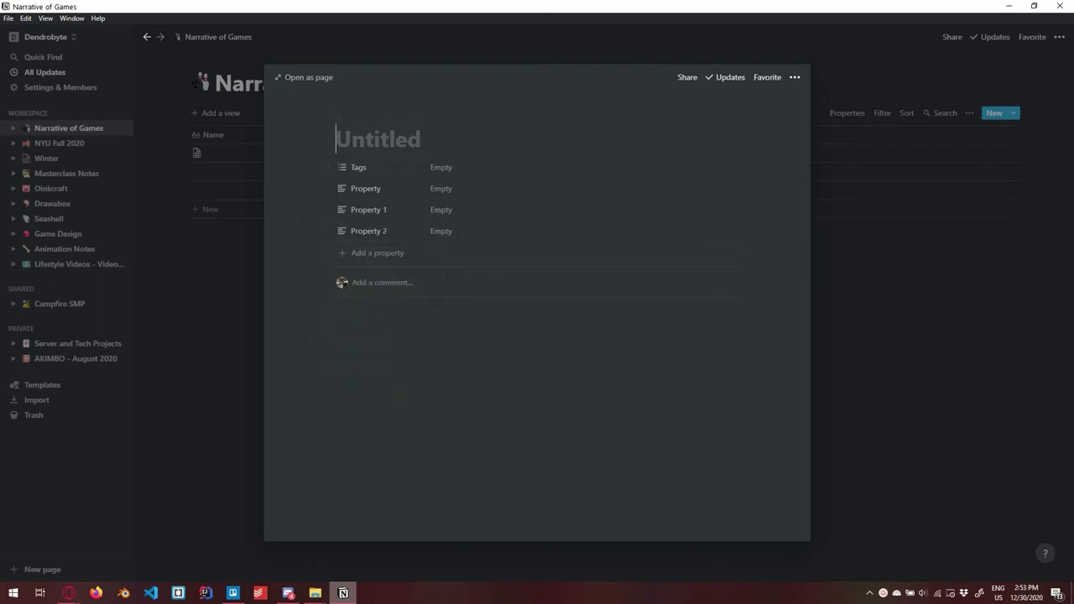
Step: Create the options Project, Quiz and Test in the entry's Tags property
click(441, 167)
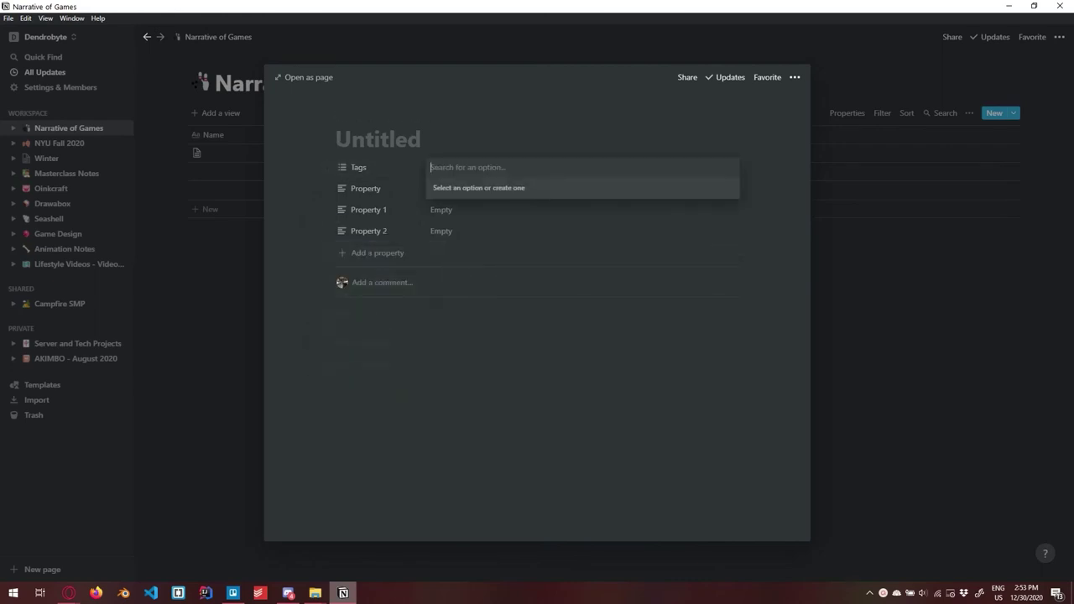
text(Project)
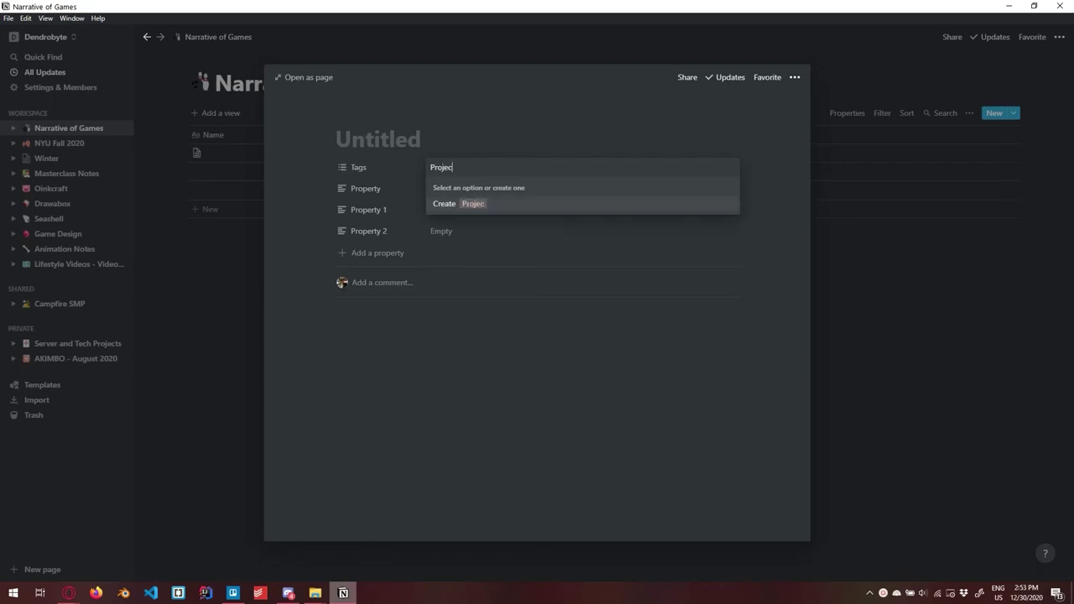
key(Return)
text(Qi)
key(BackSpace)
text(uiz)
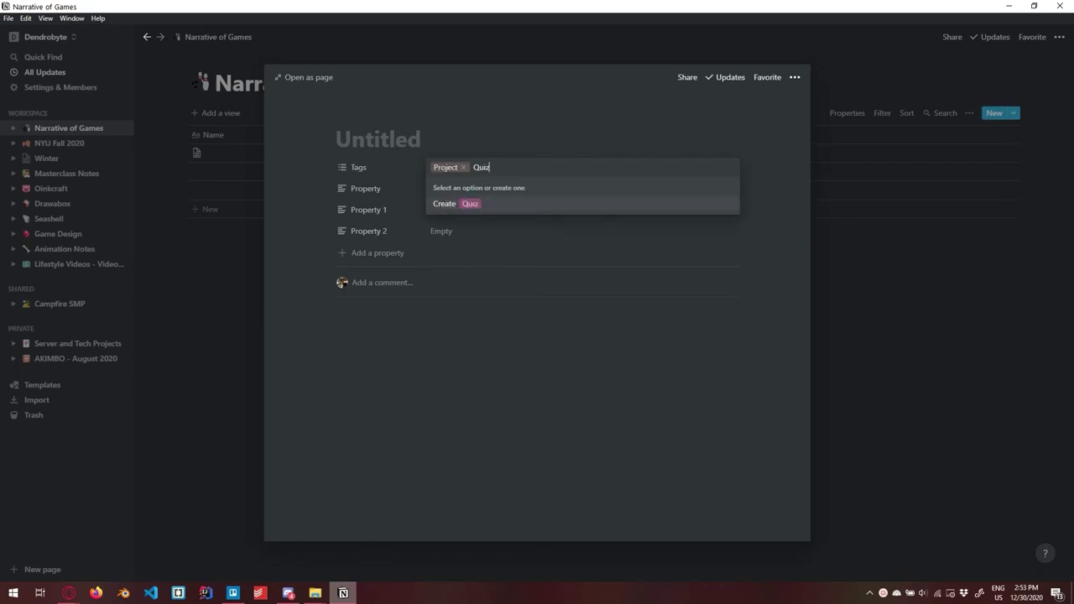
key(Return)
text(Test)
key(Return)
key(Escape)
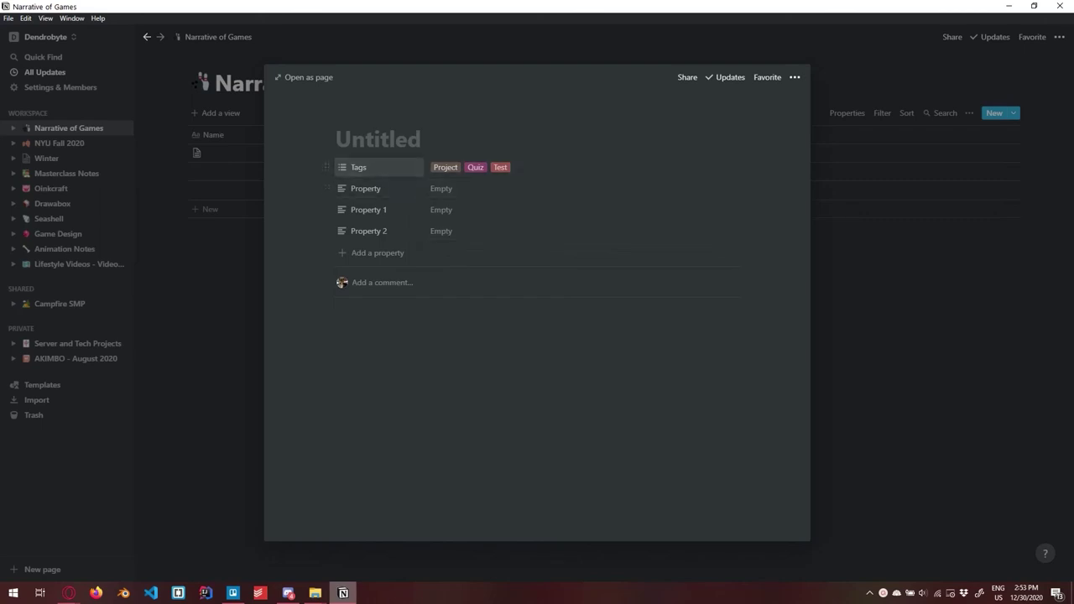
Step: Look through the available property types and change the Tags property to Select
click(358, 167)
mouse_move(361, 229)
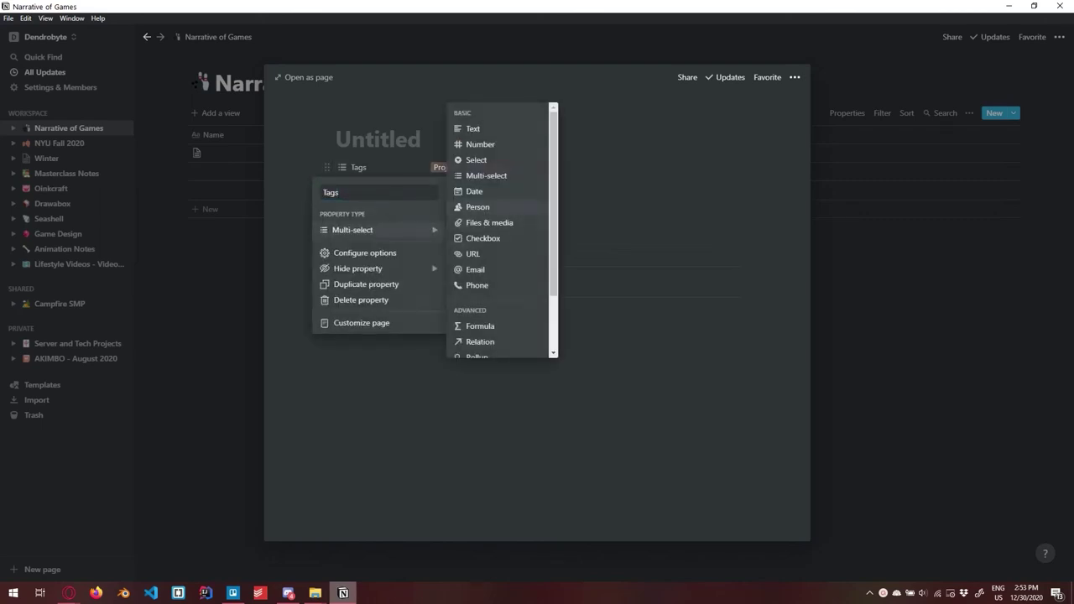
scroll(504, 171, down, 1)
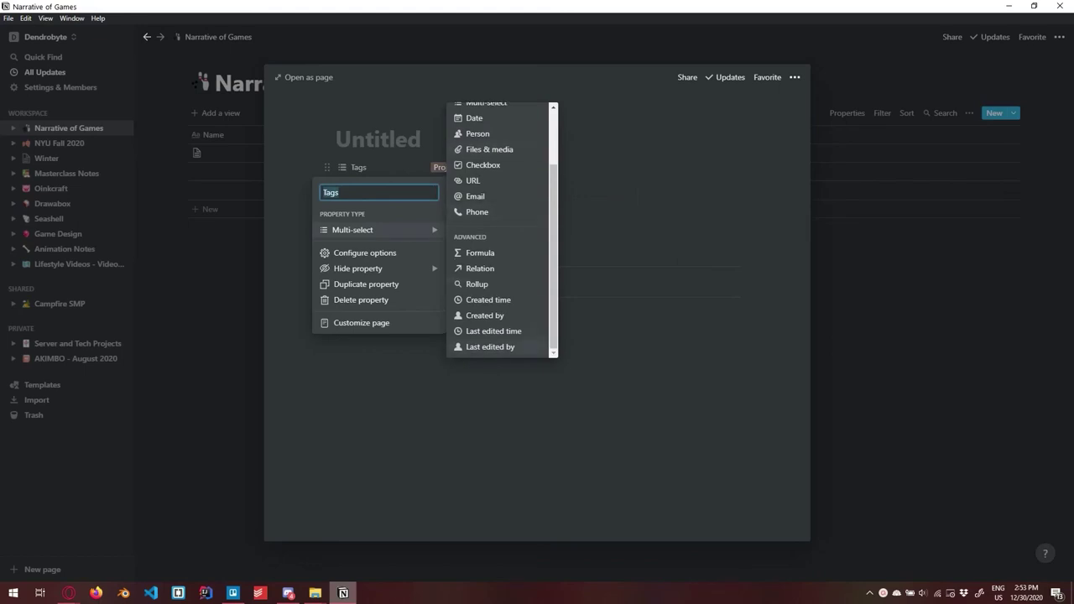
scroll(502, 219, up, 2)
key(Escape)
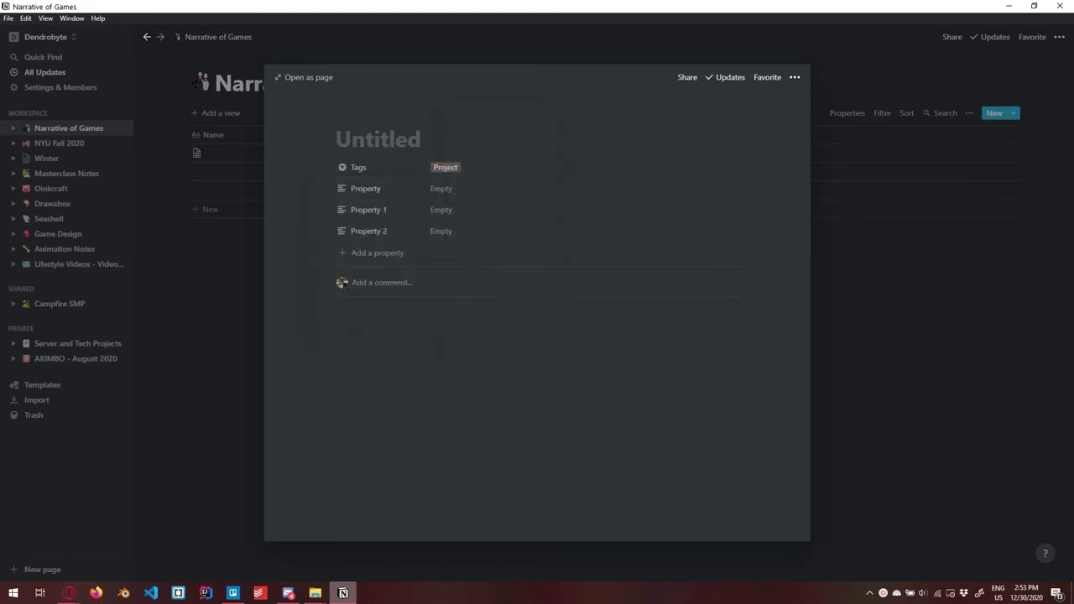
Step: Change the first new text property to the Date type and rename it "Due Date"
click(366, 188)
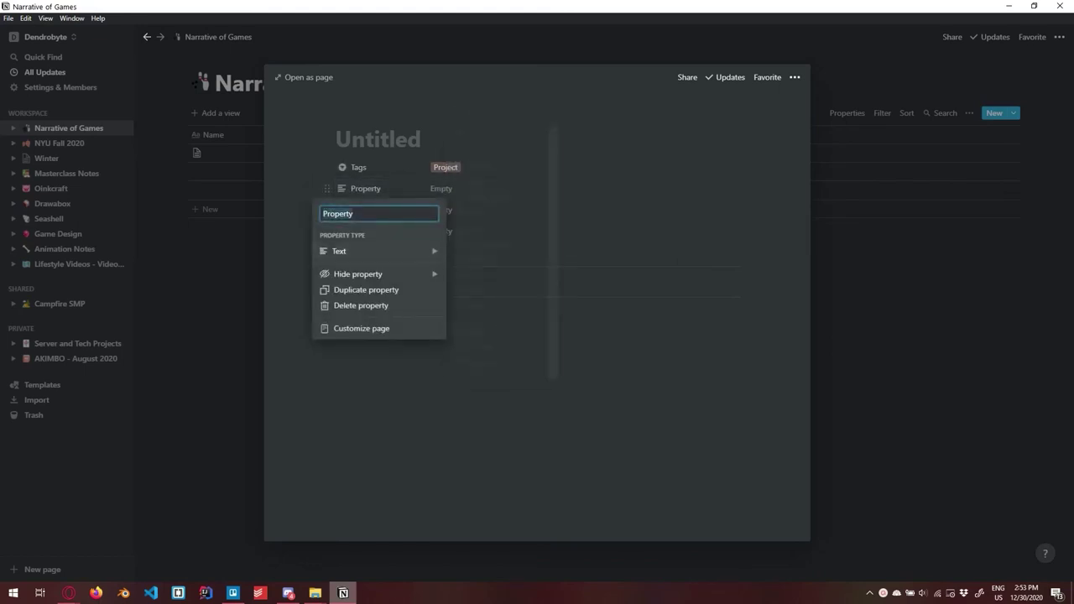
mouse_move(378, 251)
click(474, 213)
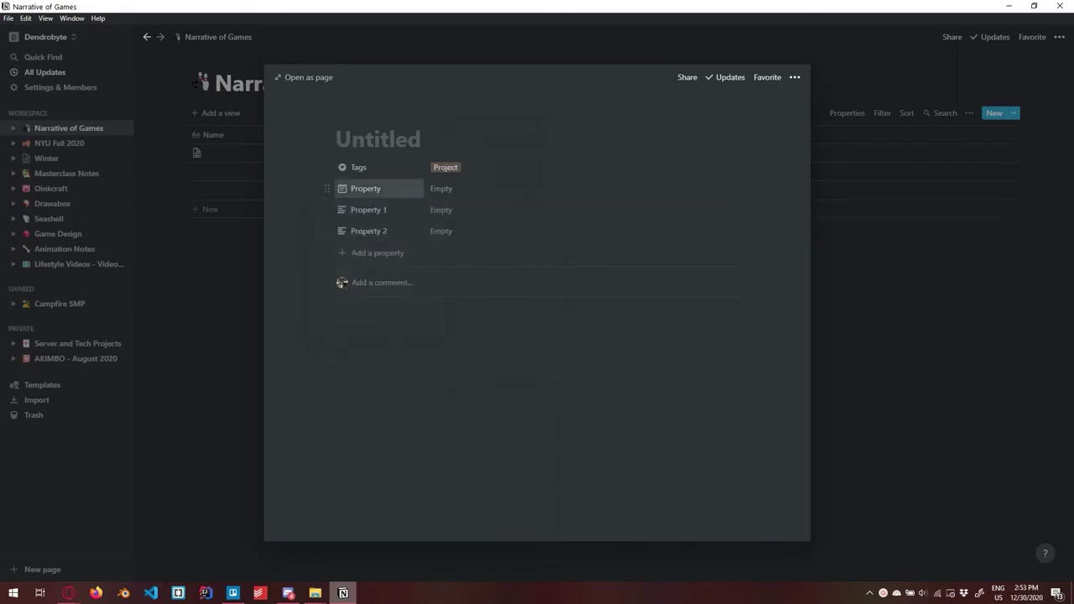
click(365, 188)
text(Due Date)
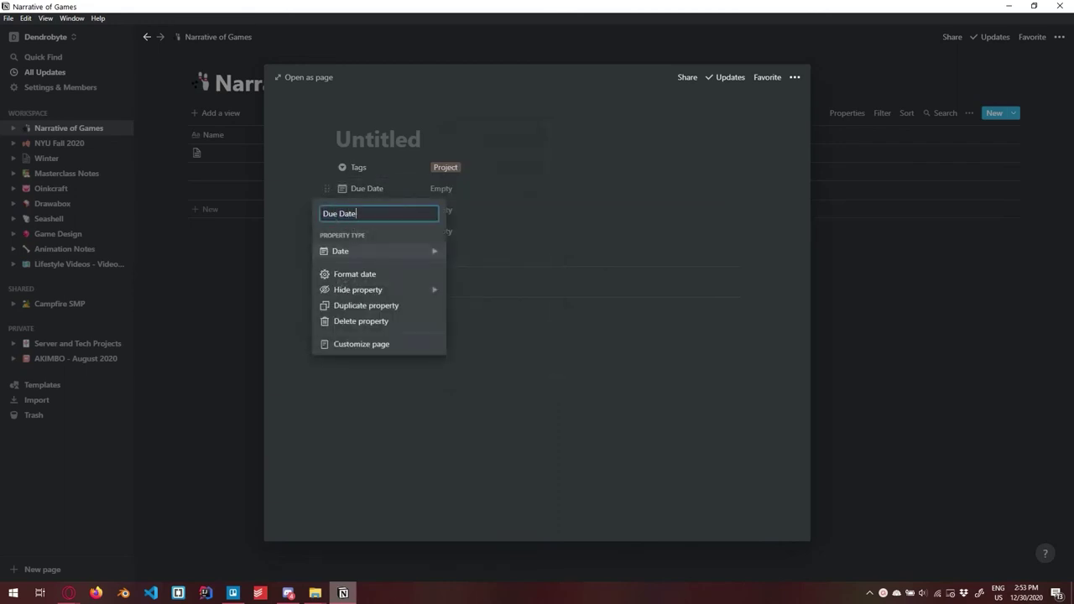
key(Return)
Step: Set the entry's Due Date to Jan 1, 2021 and return to the table
key(Return)
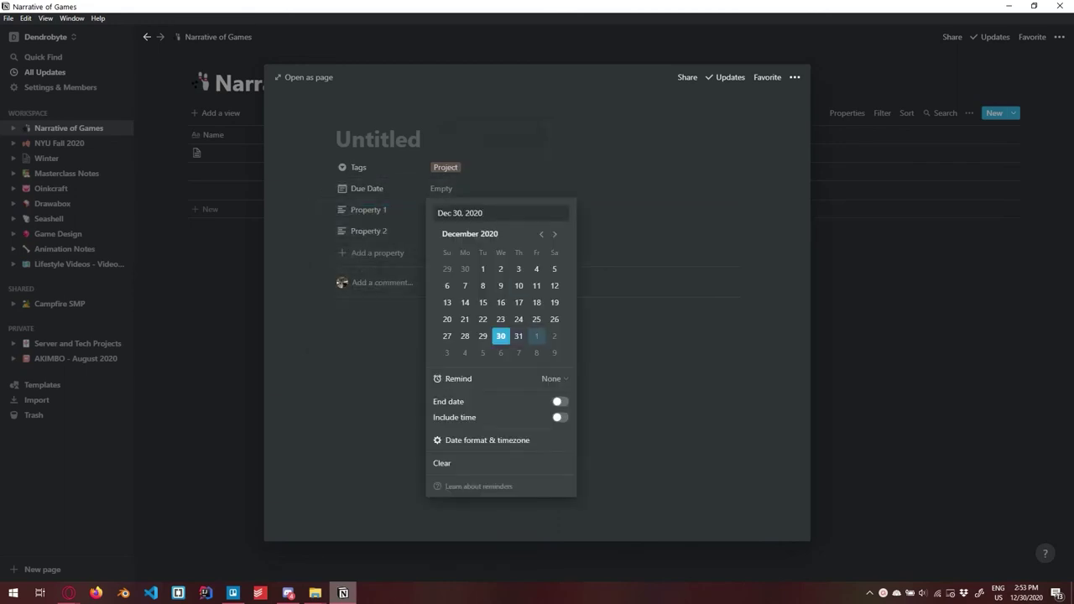
click(537, 336)
key(Escape)
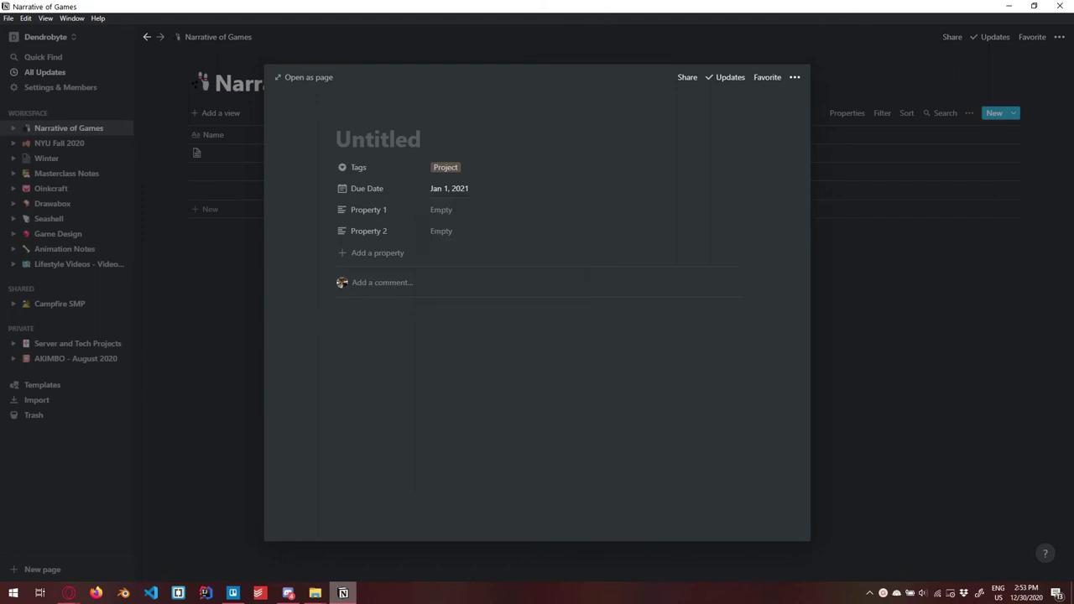
key(Escape)
Step: Name the table's first row "Project 1" and the second row "Homework 1"
key(Down)
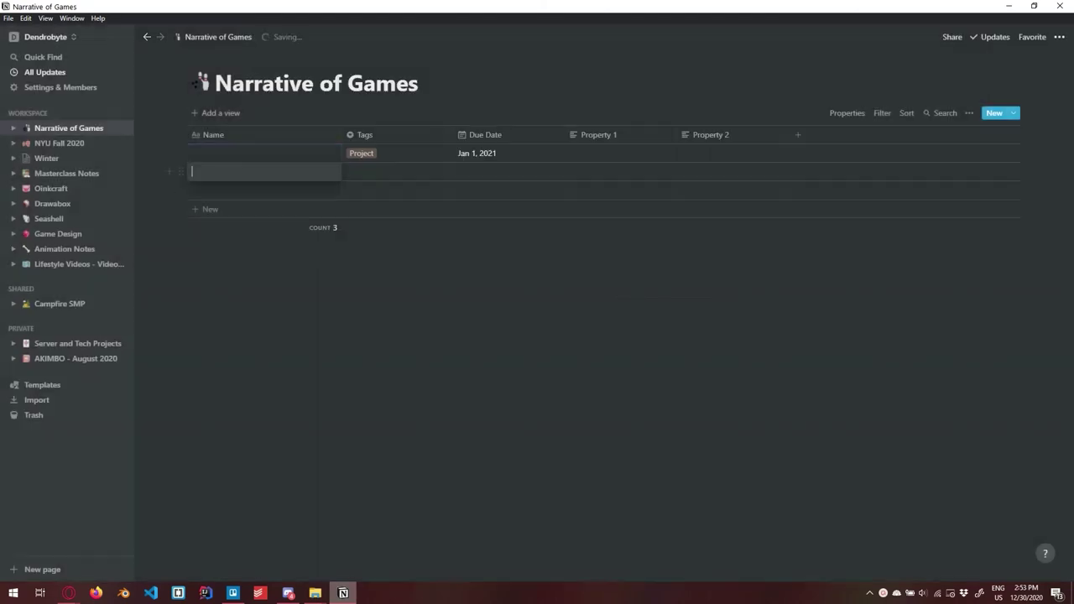
key(Up)
key(Return)
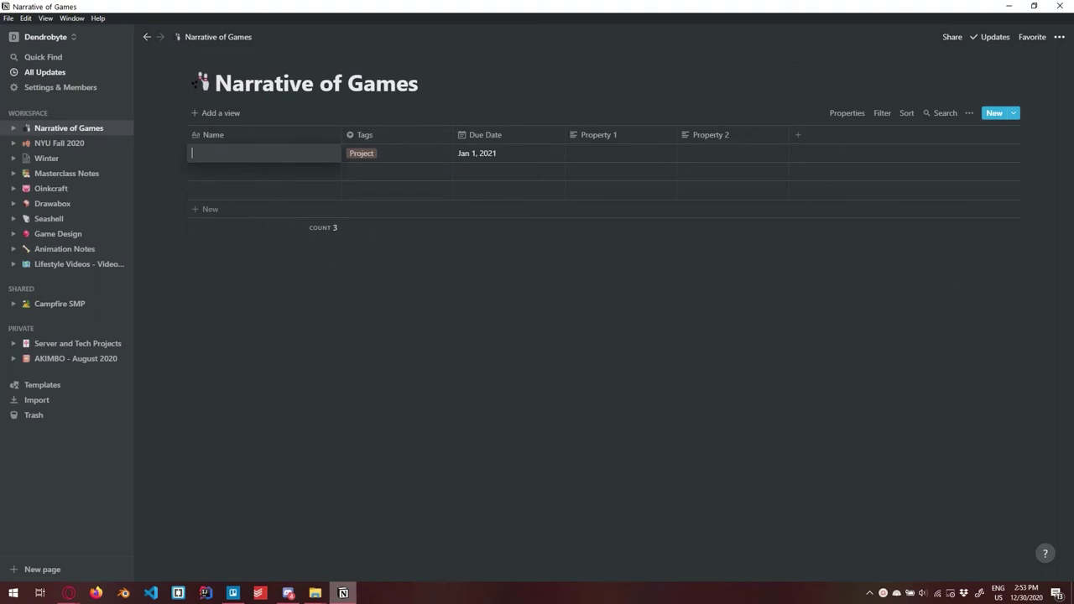
text(Project 1)
key(Return)
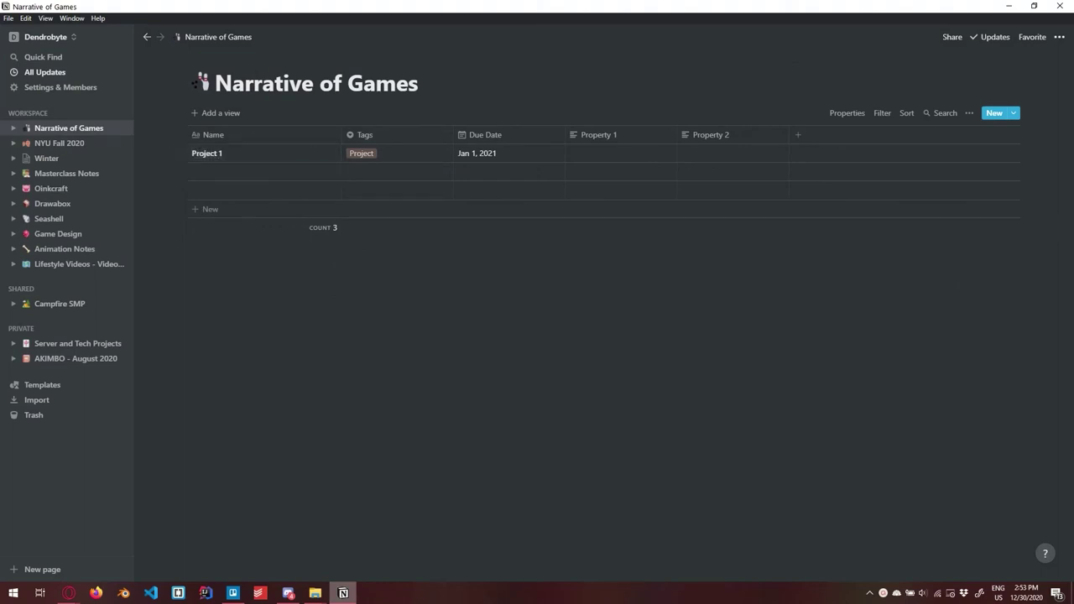
click(252, 171)
text(Homework 1)
key(Return)
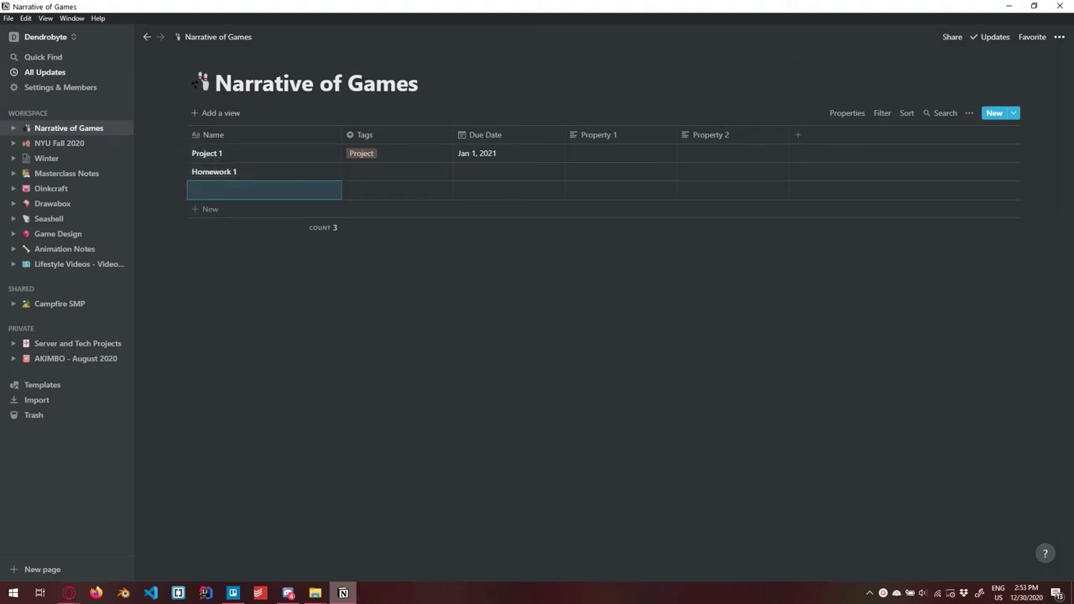
Step: Tag Homework 1 as Quiz and set its due date to Jan 2, 2021
click(395, 171)
click(371, 223)
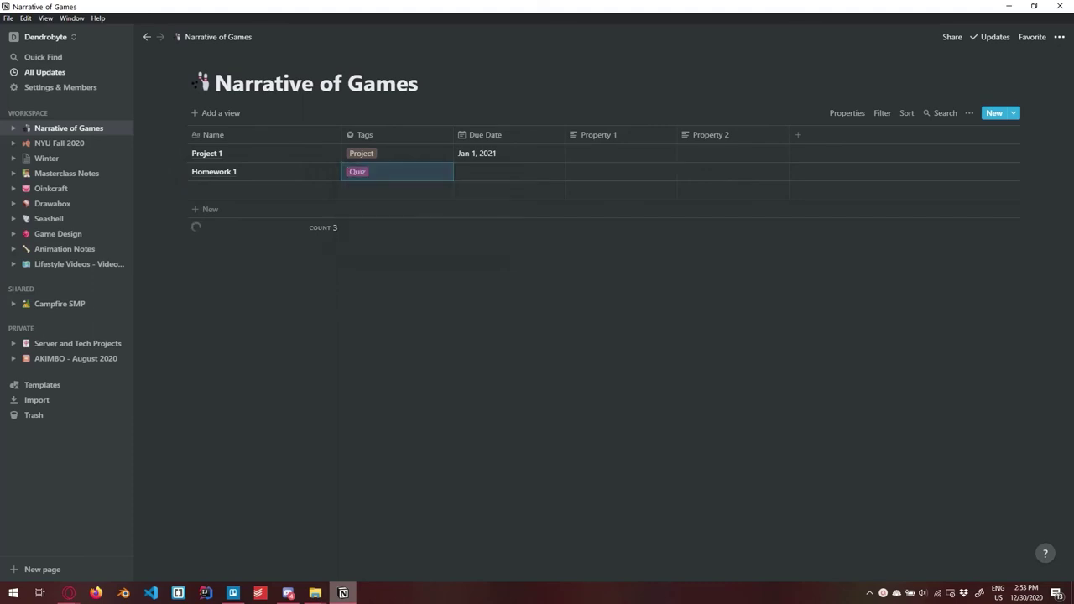
click(504, 171)
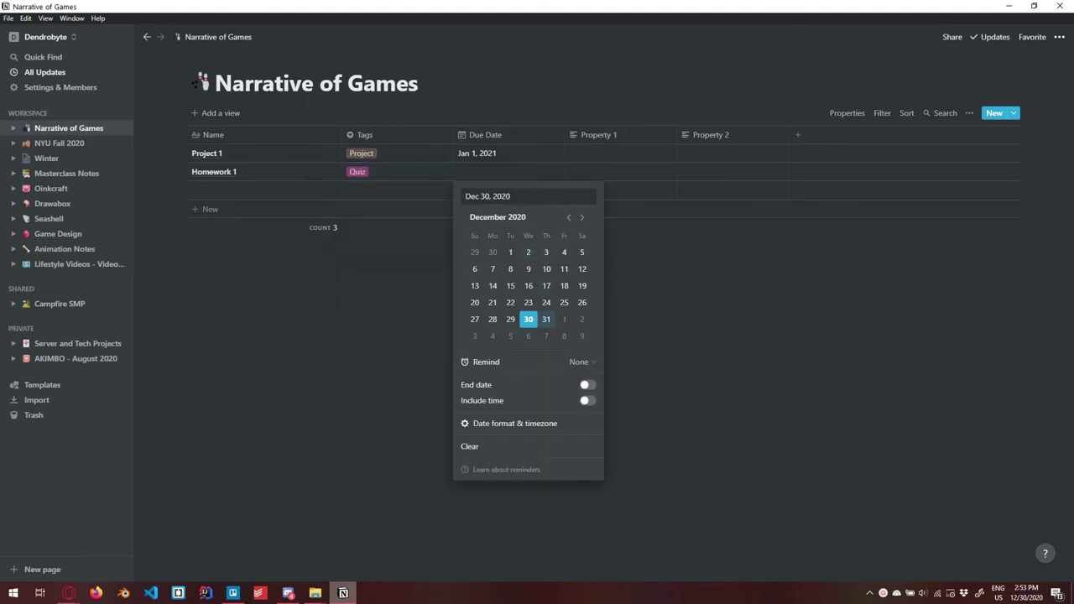
click(582, 319)
key(Escape)
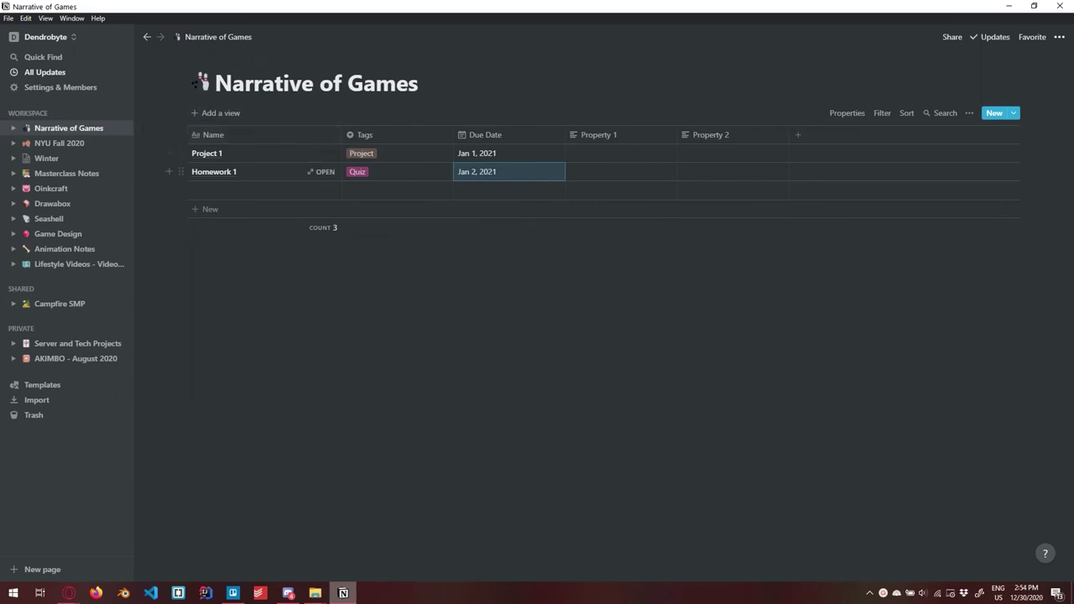
Step: Check the Homework 1 entry's tag options, view its page with all properties, and return to the table
click(236, 171)
click(370, 171)
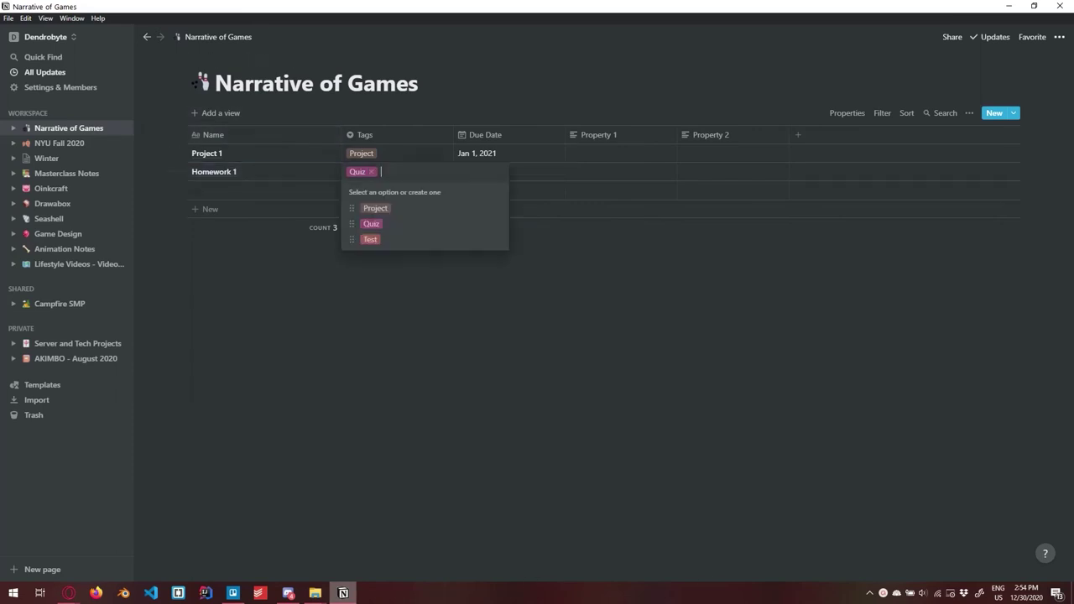
key(Escape)
key(Escape)
click(321, 171)
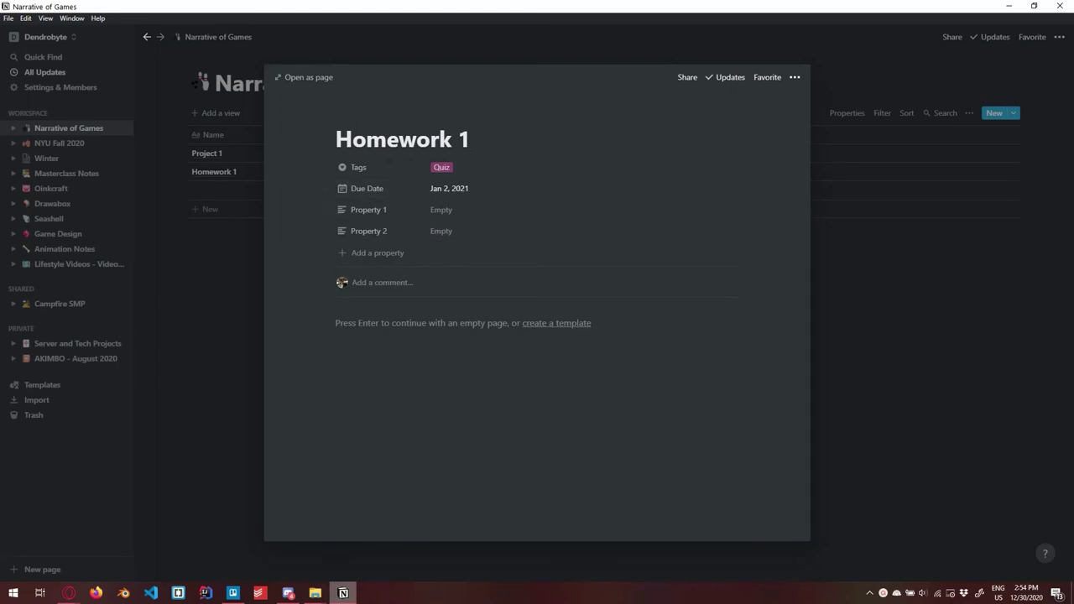
key(Escape)
Step: Look at the Operating Systems W15L2 - Final Review note in NYU Fall 2020, and add a Table view to that database
click(58, 143)
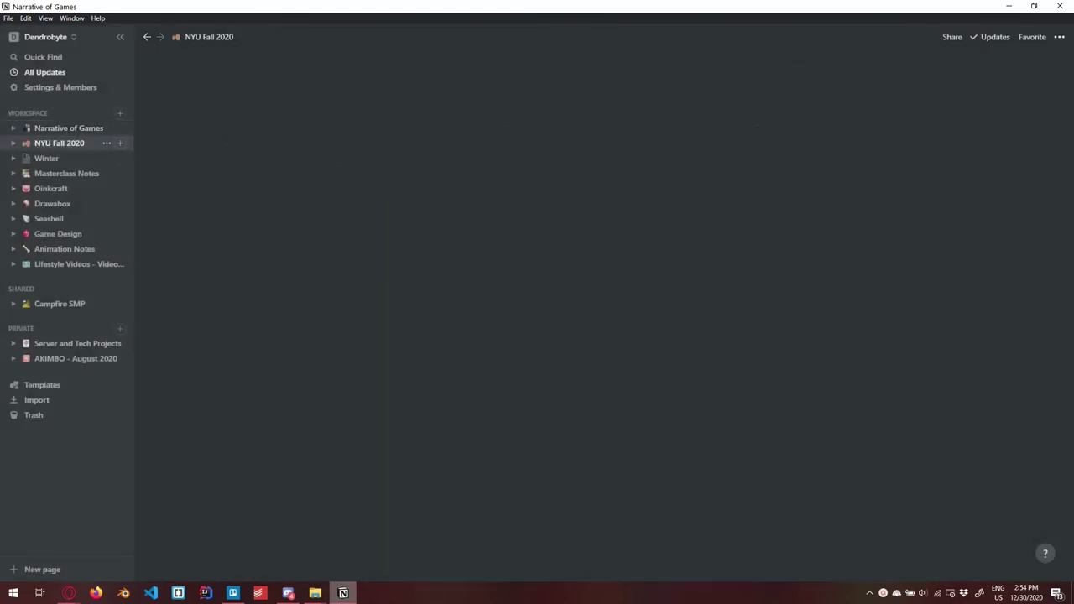
click(235, 157)
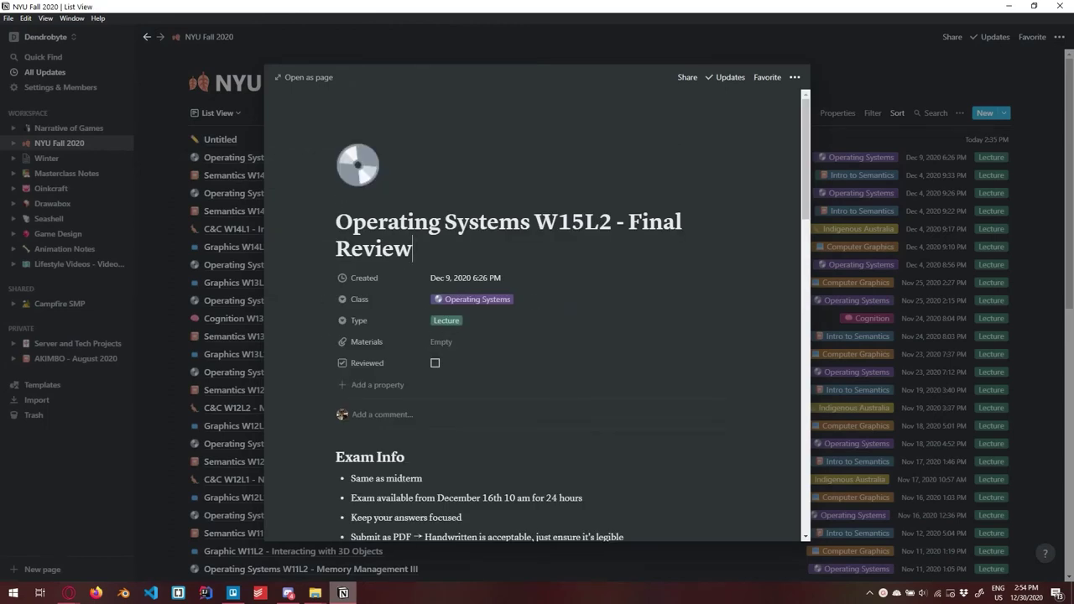
click(217, 112)
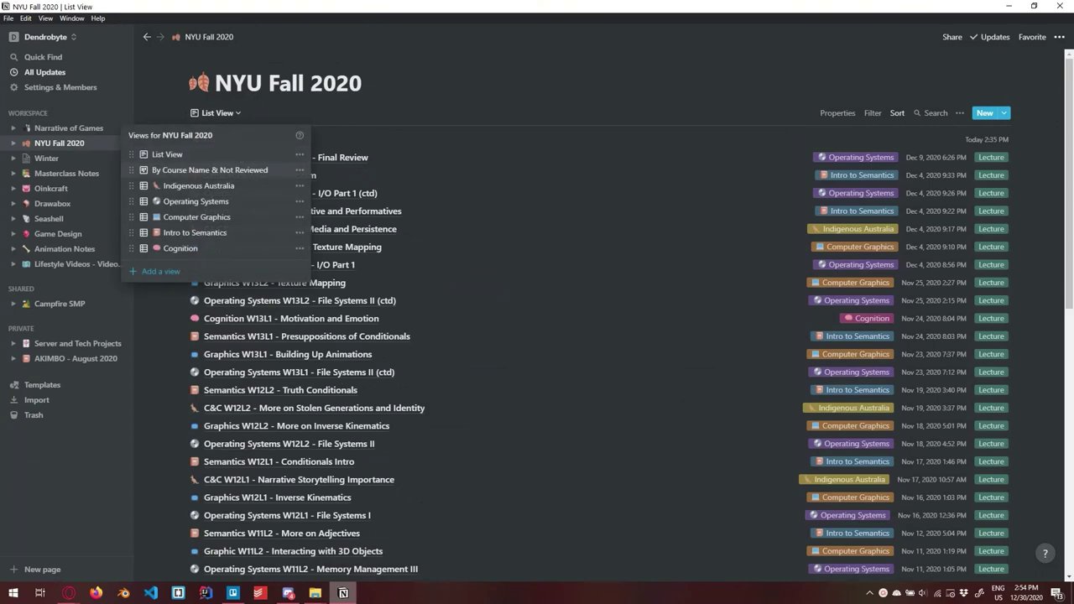
click(210, 170)
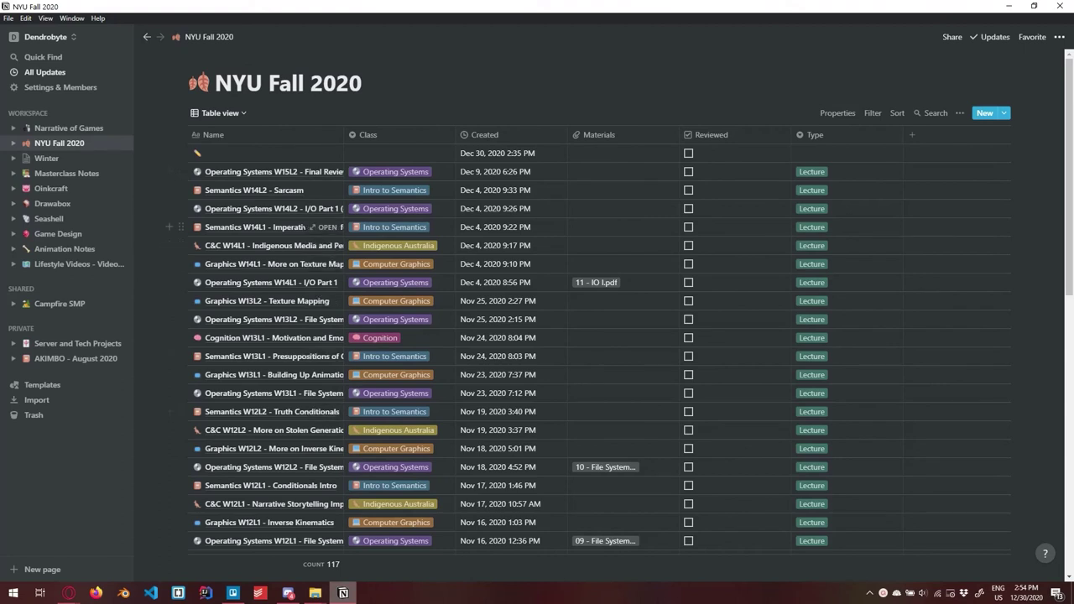
Step: Add a Gallery view to the NYU Fall 2020 database and look through its note cards
click(220, 113)
click(163, 288)
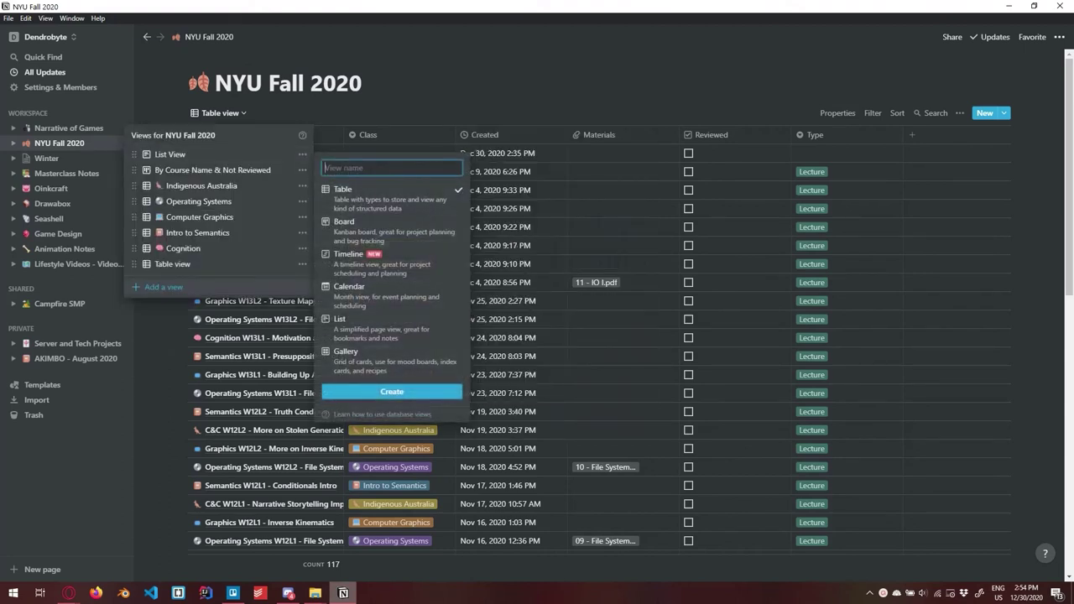
click(361, 356)
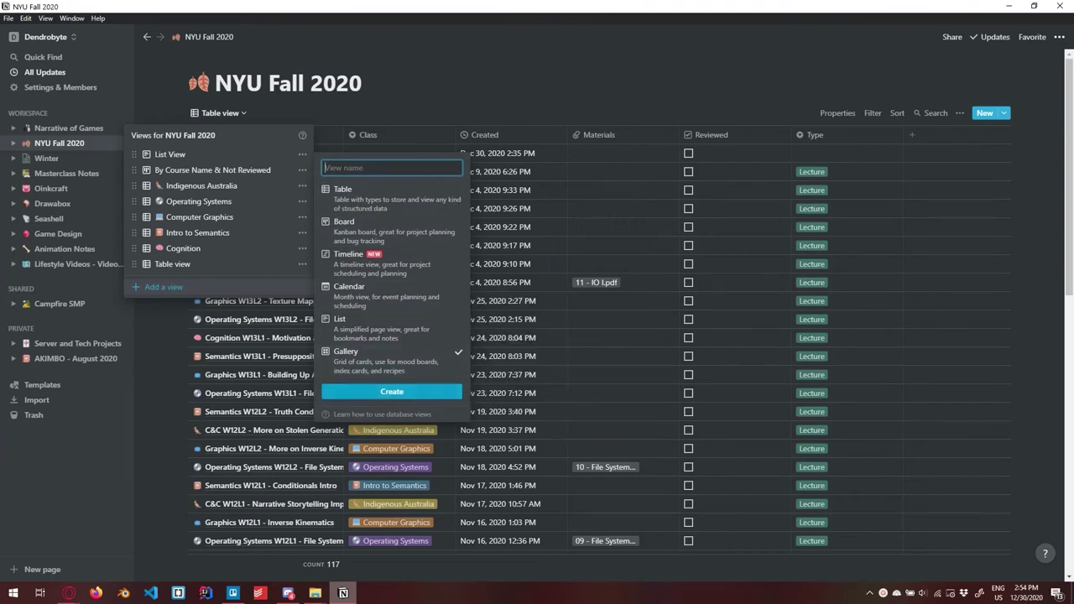
click(392, 392)
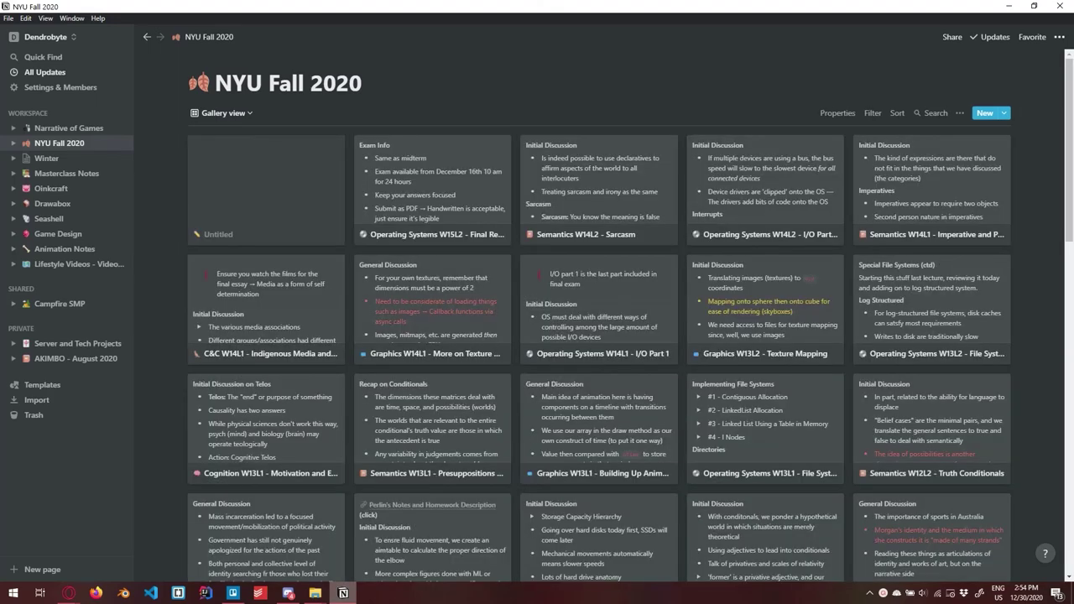
scroll(498, 277, down, 2)
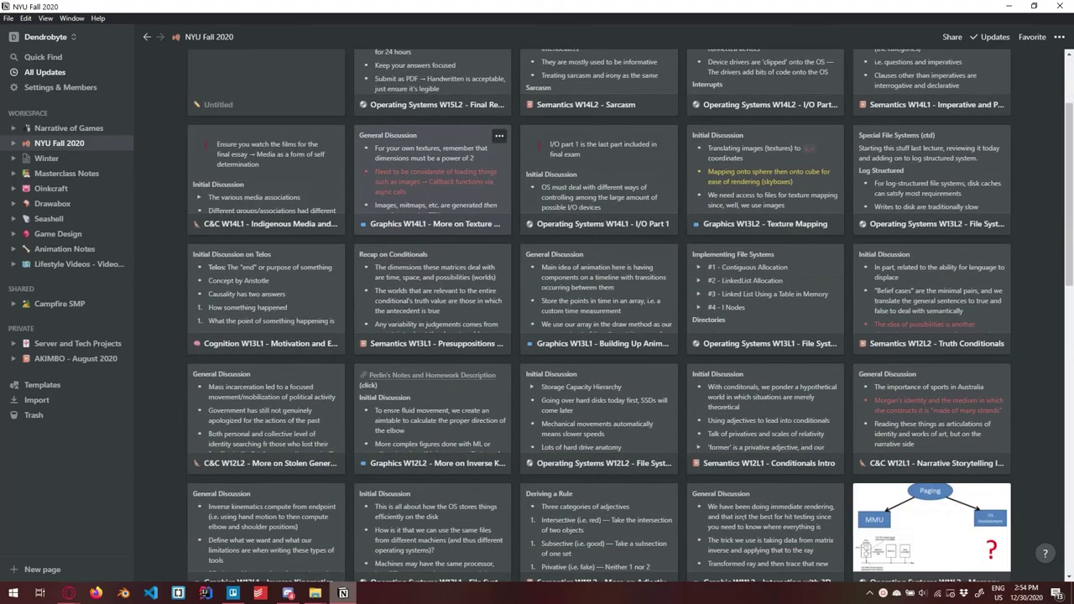
scroll(498, 277, up, 2)
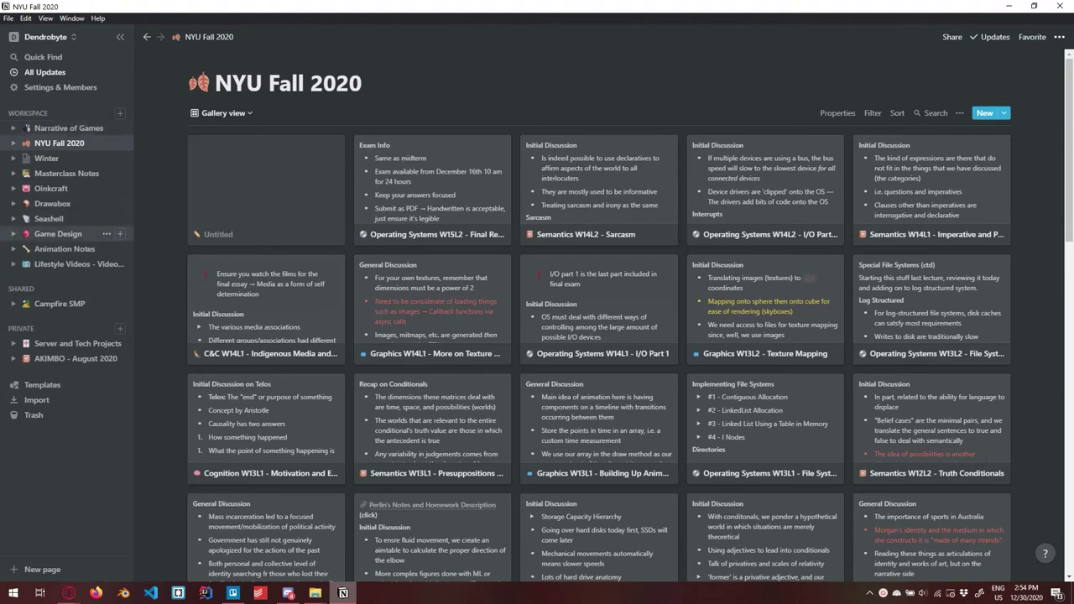
Step: Open the Game Design database and show it in its Gallery view
click(58, 235)
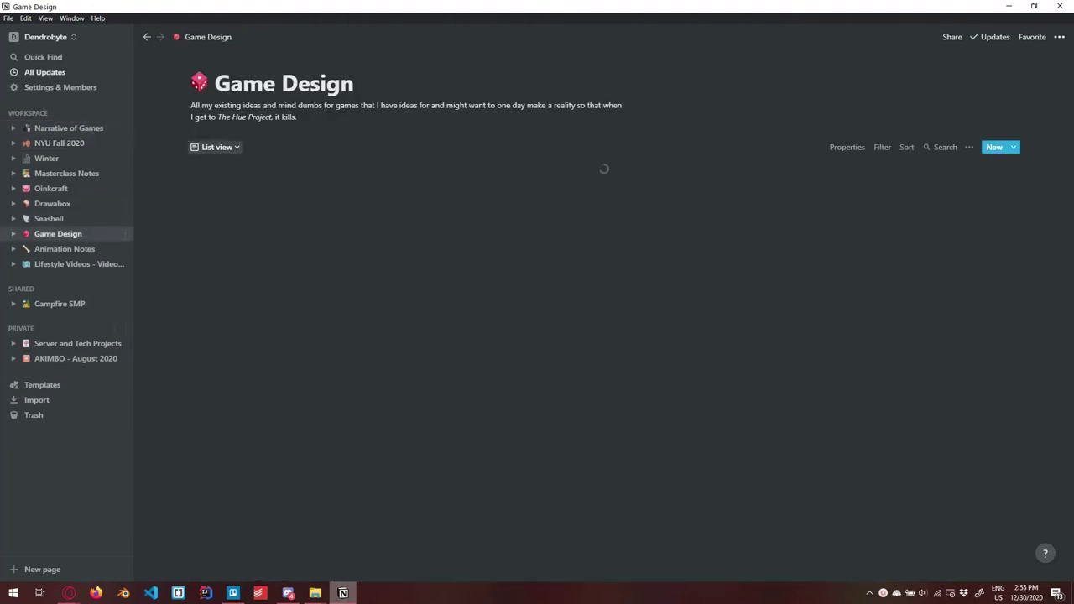
click(217, 147)
click(235, 184)
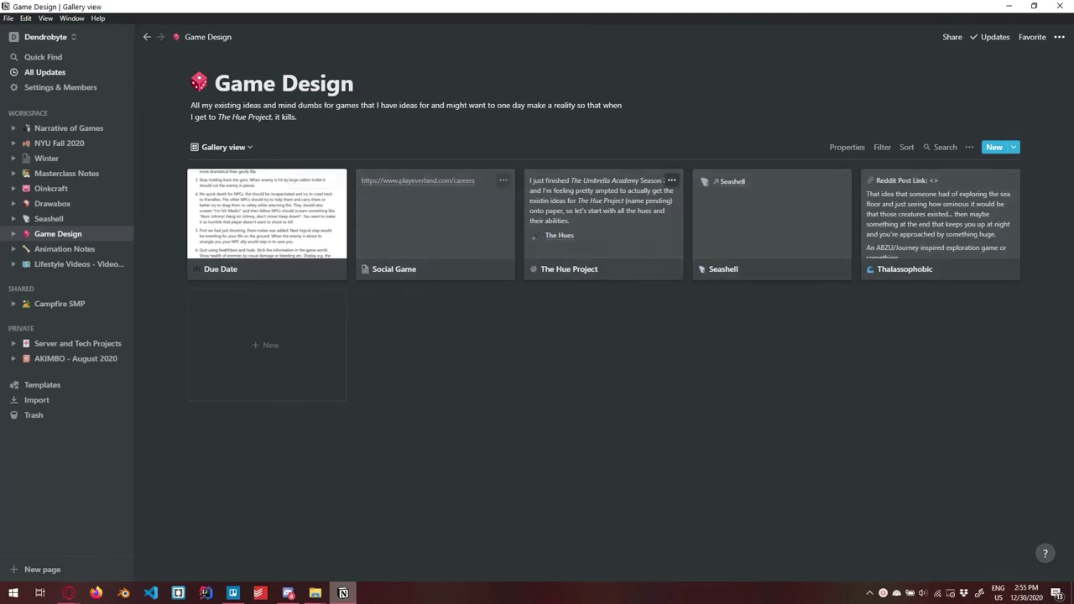
Step: Open the Seashell card, follow its link to the Seashell project page, and look through that page
click(773, 223)
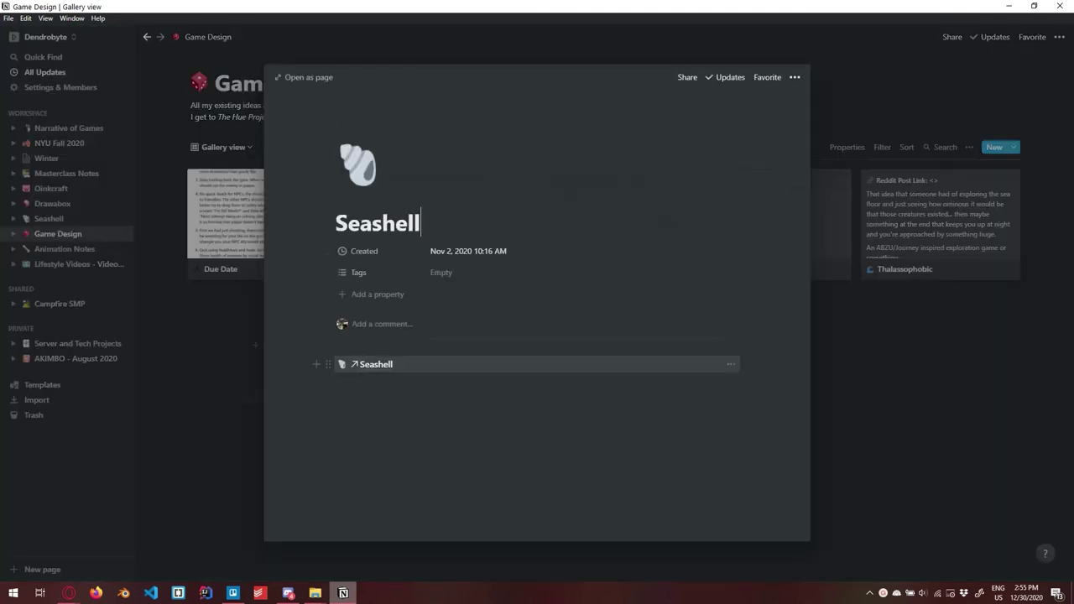
click(382, 364)
scroll(587, 352, down, 4)
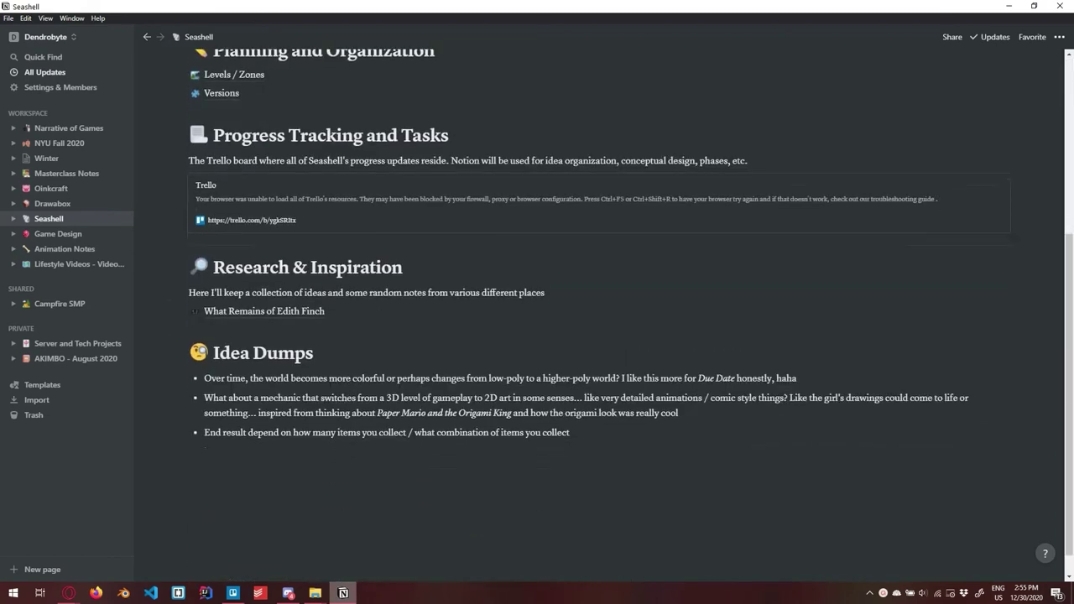
scroll(587, 352, up, 3)
scroll(587, 336, up, 1)
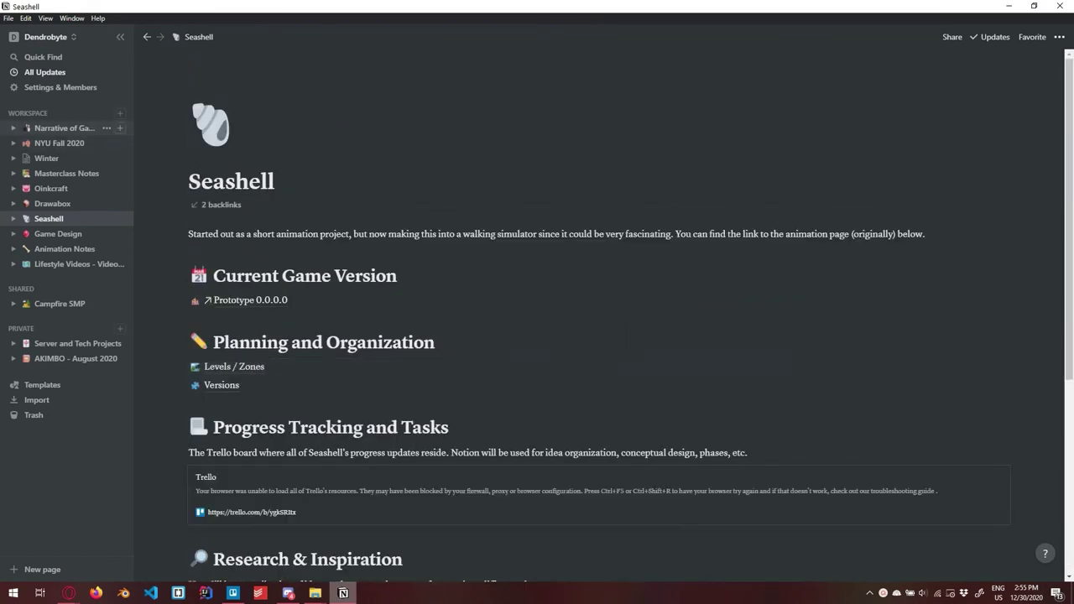
Step: Revisit Narrative of Games, return NYU Fall 2020 to its List View, and examine the Operating Systems W15L2 note's properties
click(69, 127)
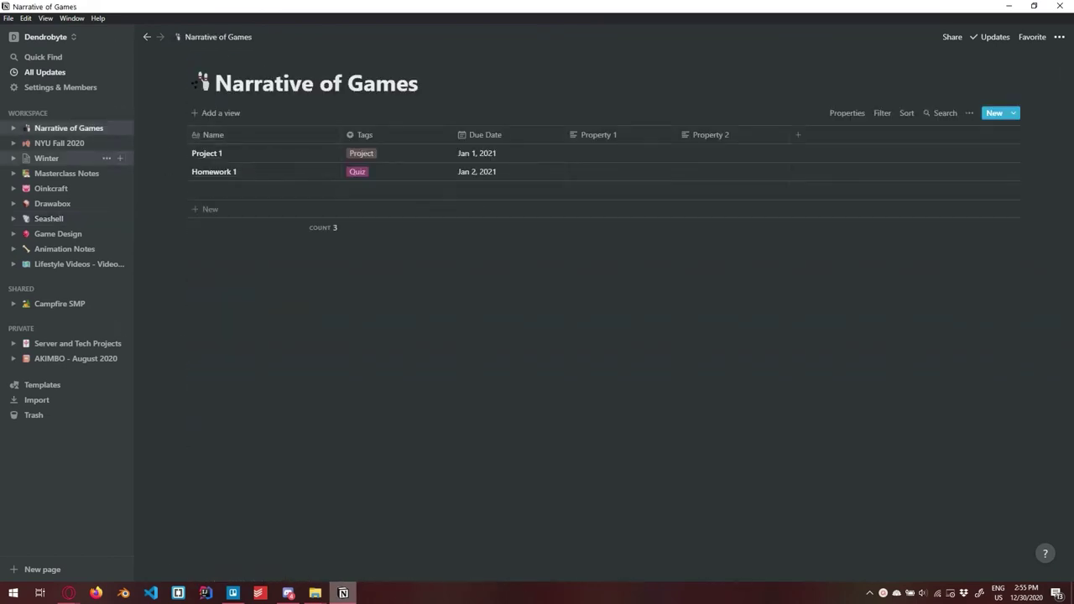
click(59, 143)
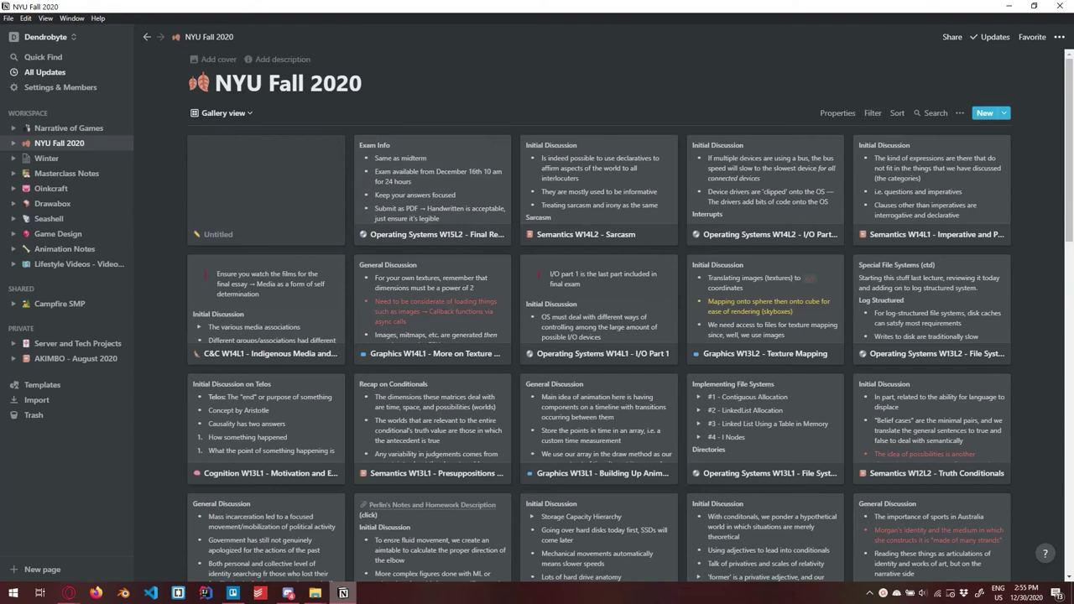
click(223, 113)
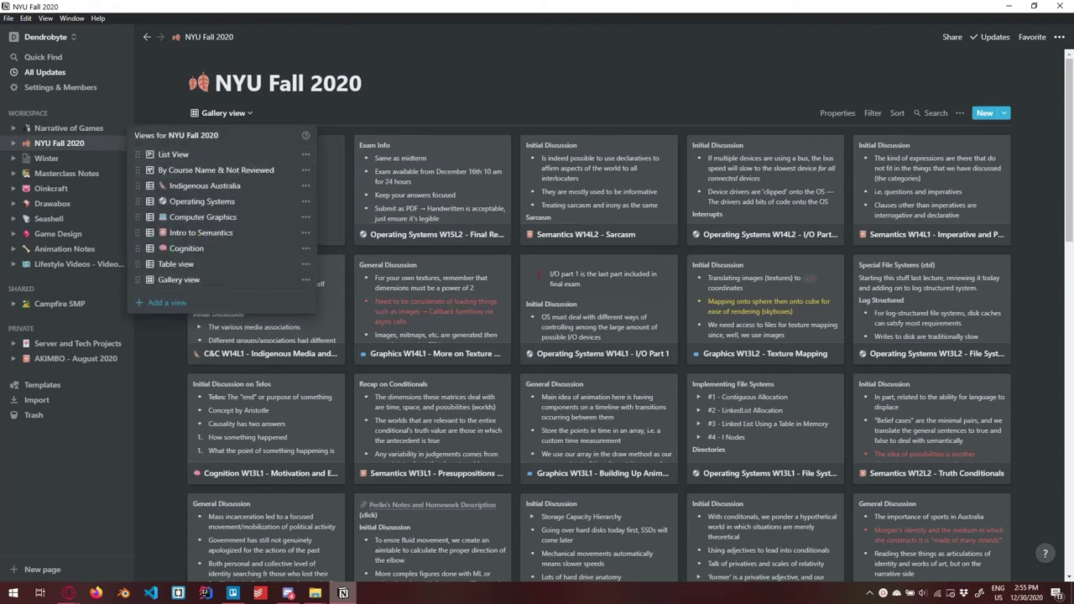
click(173, 154)
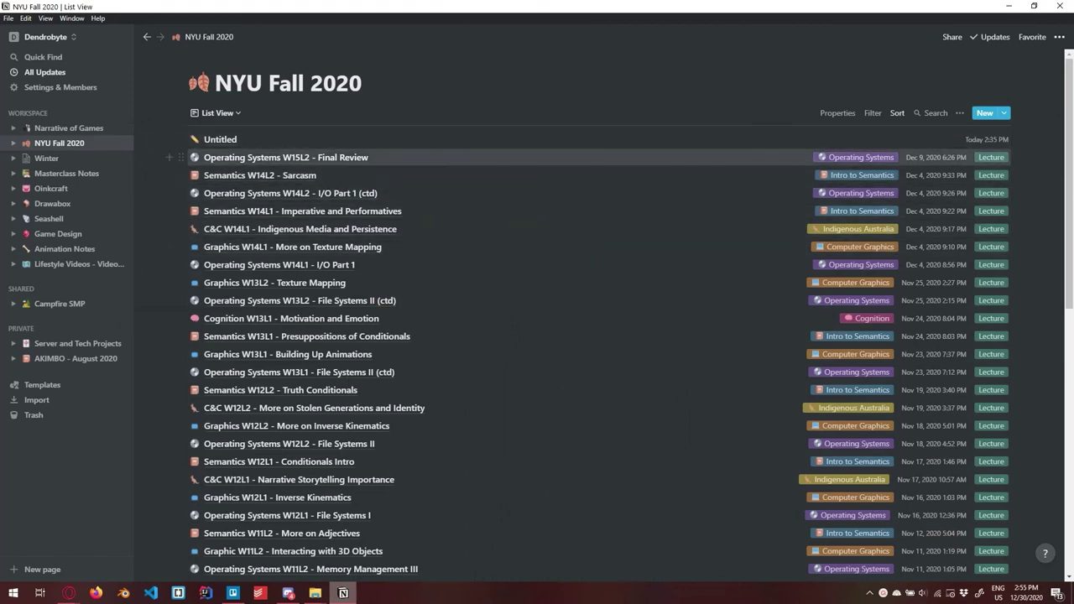
click(285, 157)
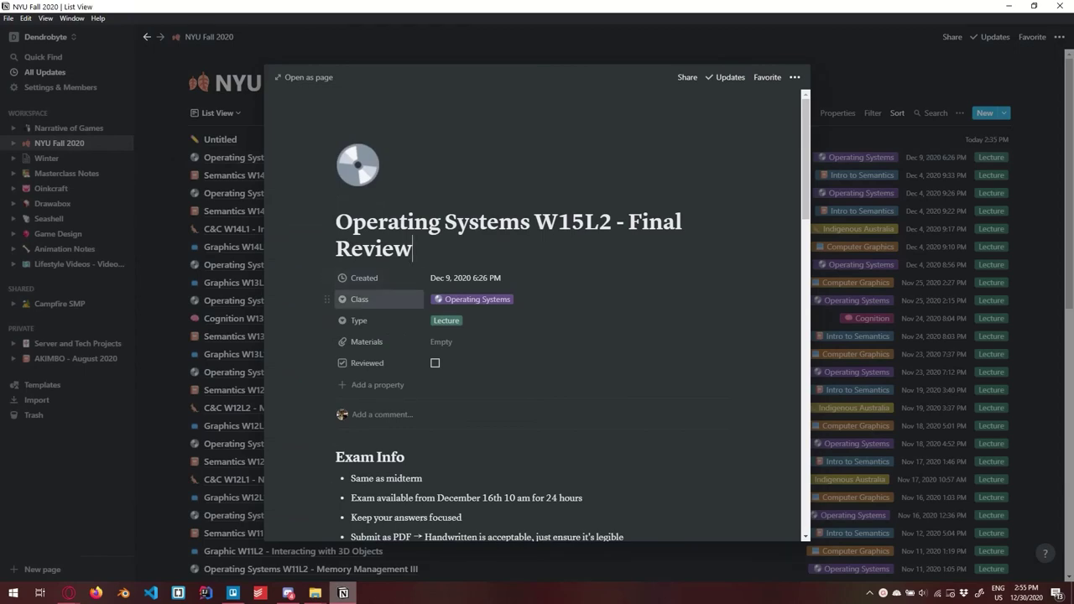
key(Escape)
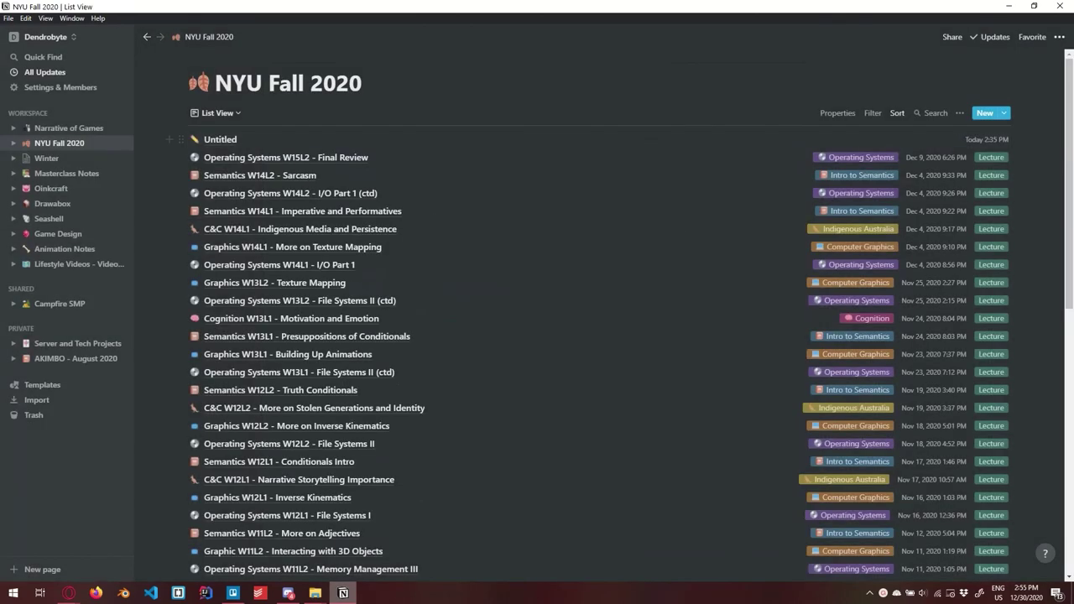
Step: Switch NYU Fall 2020 to the Indigenous Australia view and change its Class filter condition to Is not
click(217, 112)
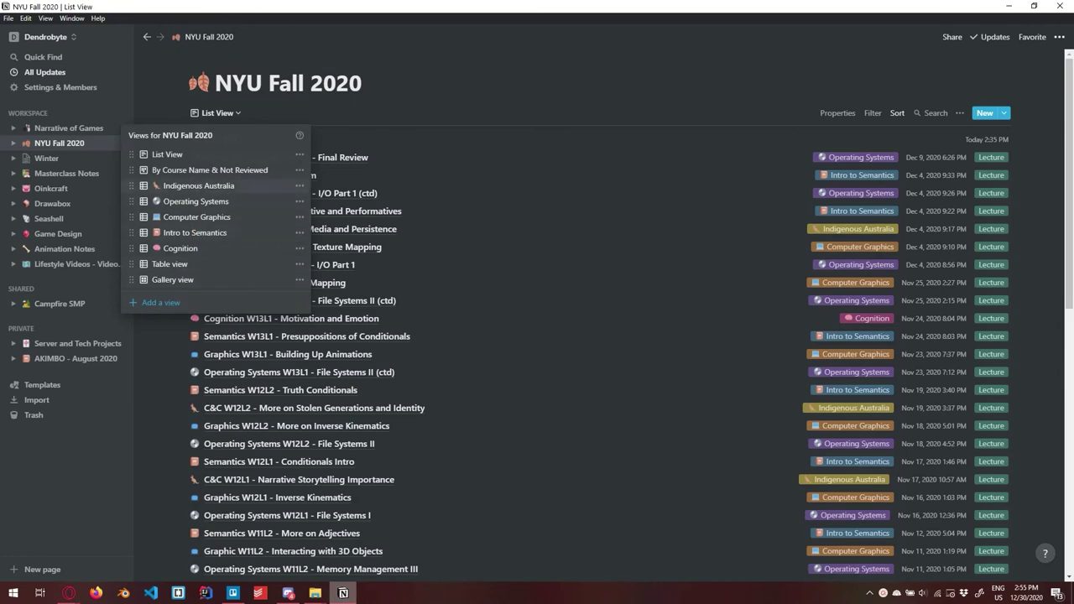
click(199, 185)
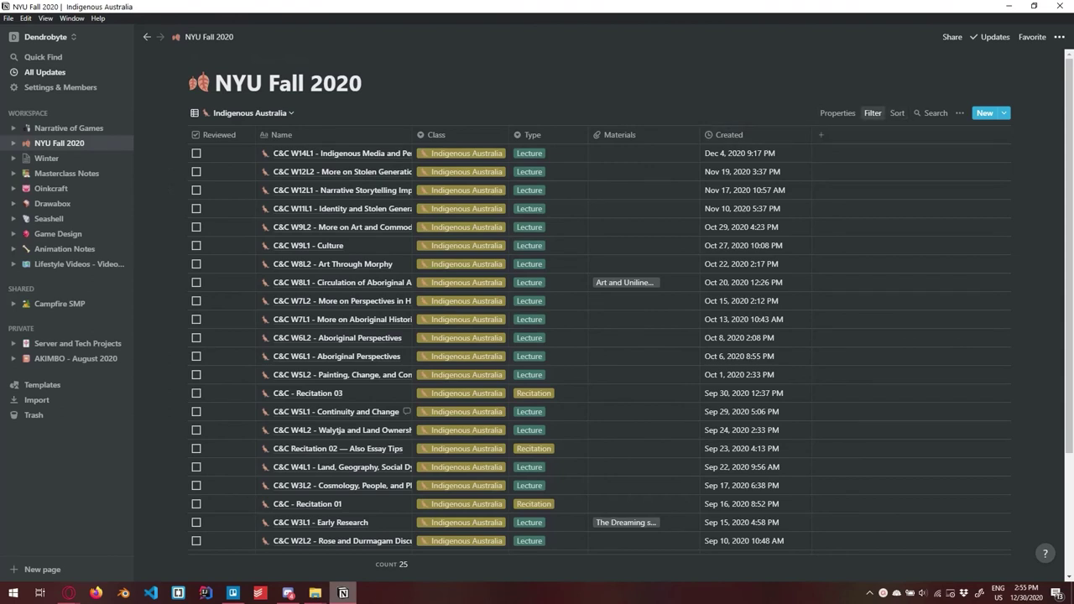
click(873, 113)
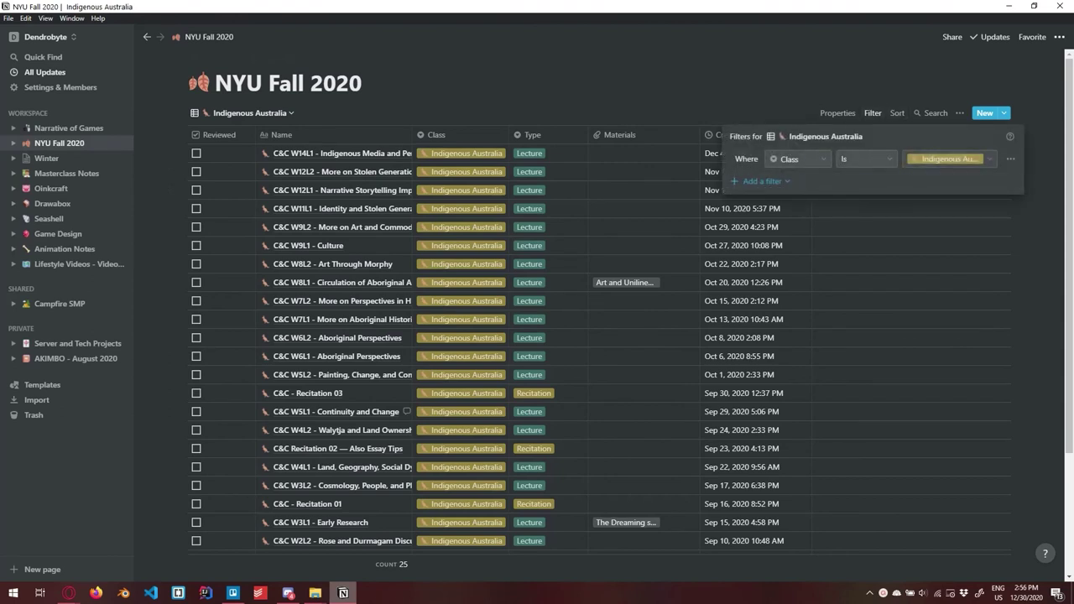
click(864, 158)
click(833, 194)
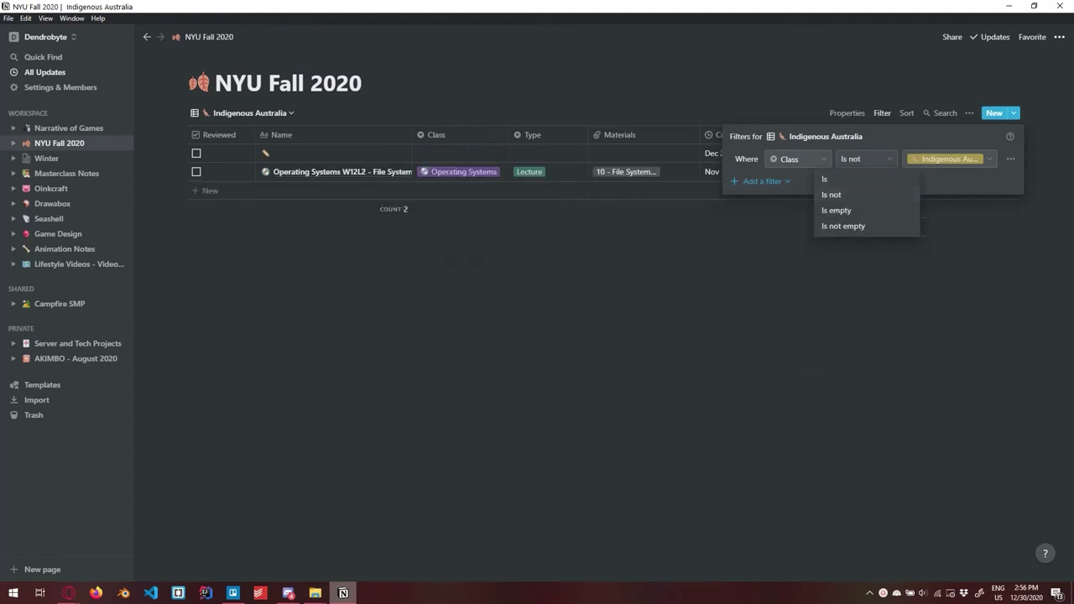
key(Escape)
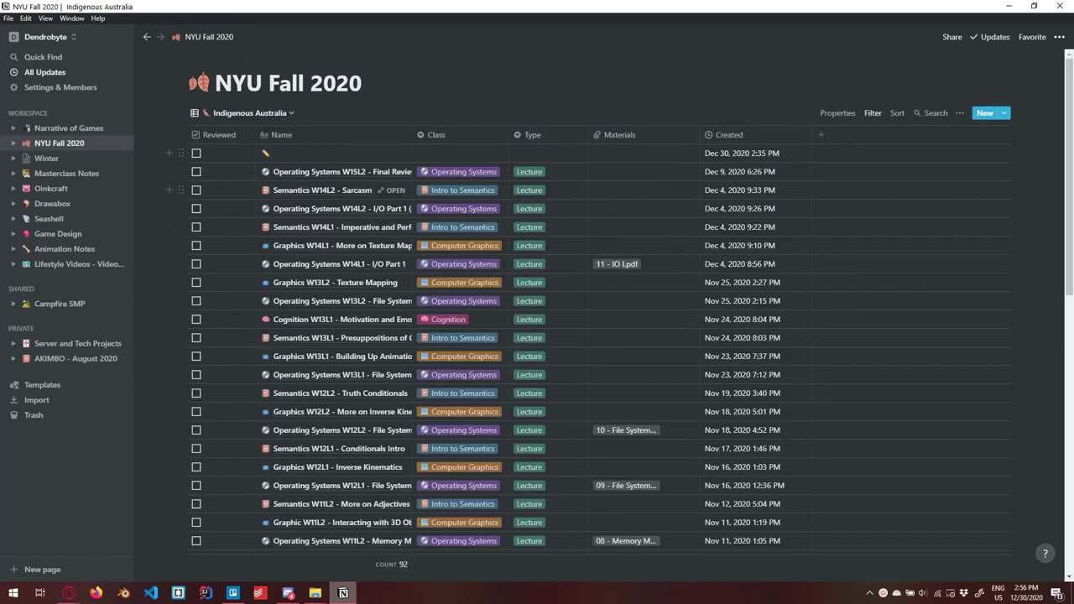
scroll(587, 336, down, 10)
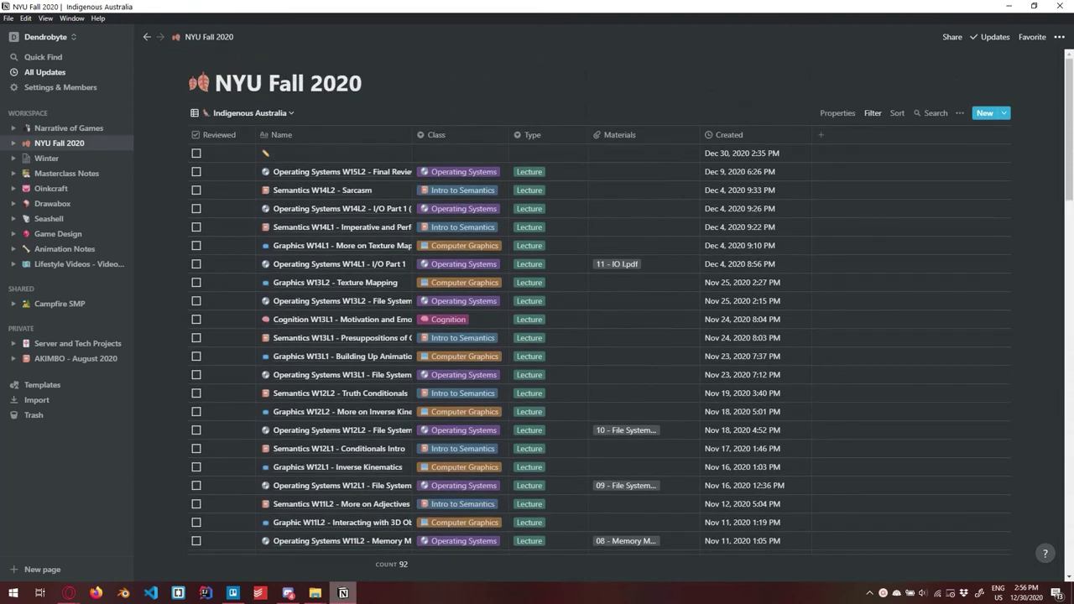
Step: Set the Indigenous Australia view's Class filter condition back to Is
click(873, 112)
click(865, 158)
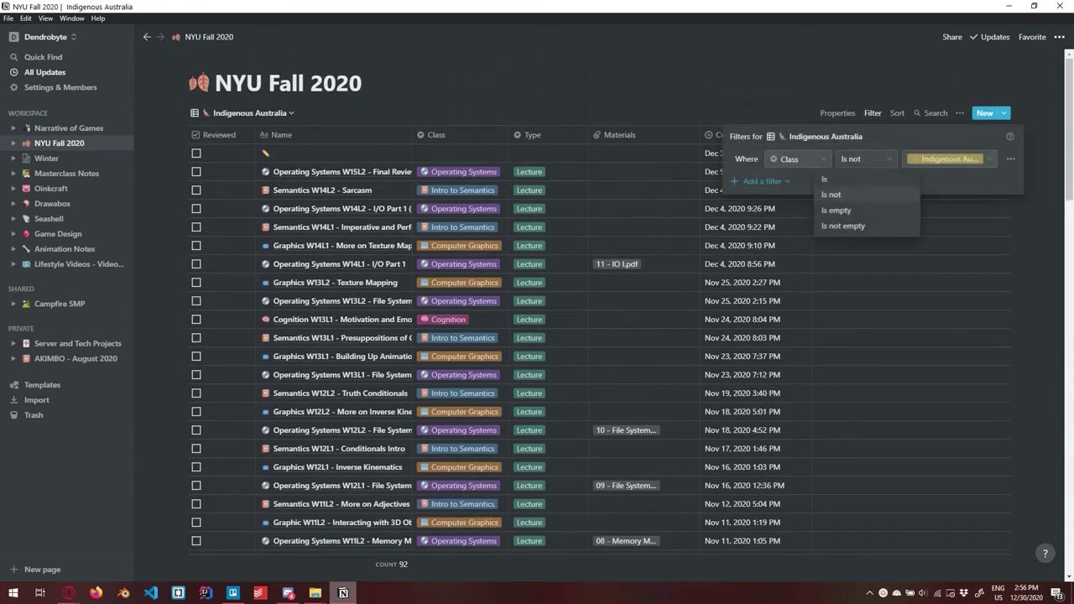
click(824, 178)
key(Escape)
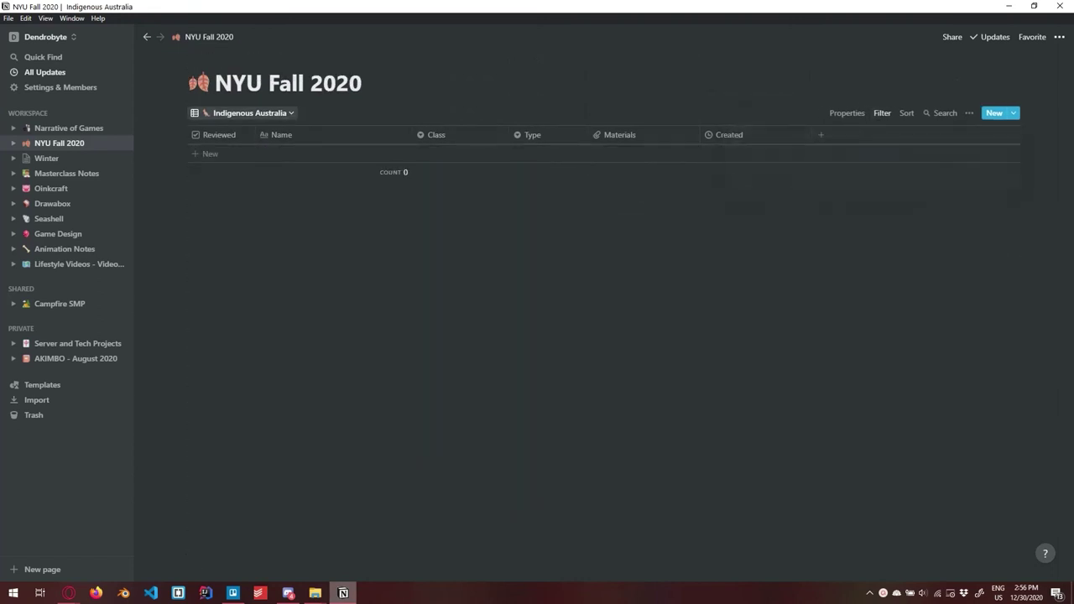
Step: Switch NYU Fall 2020 to Table view and add a filter on the Name property with the Contains condition
click(244, 112)
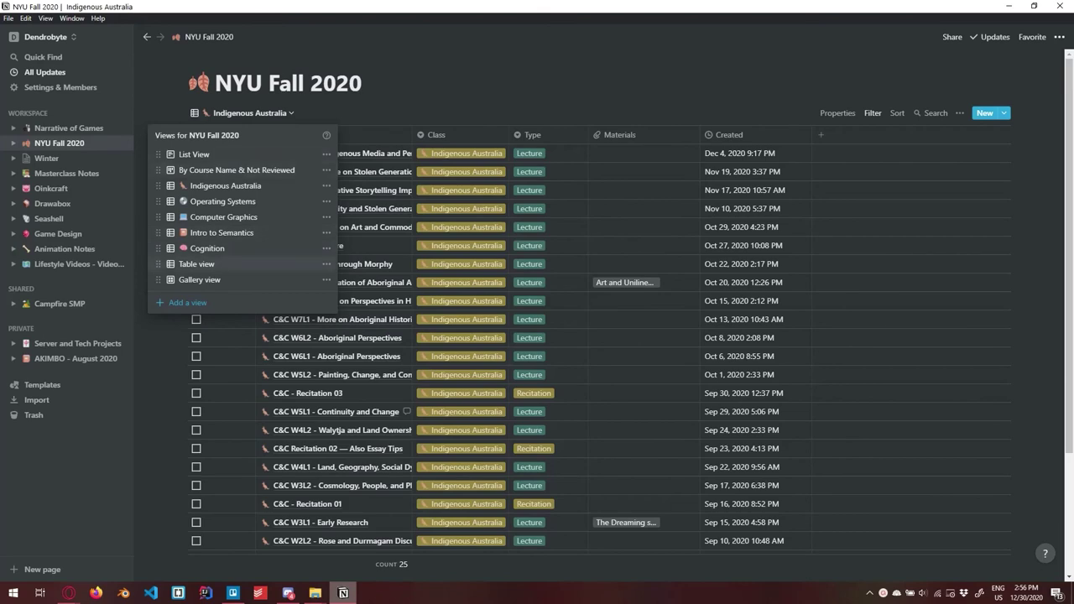
click(197, 264)
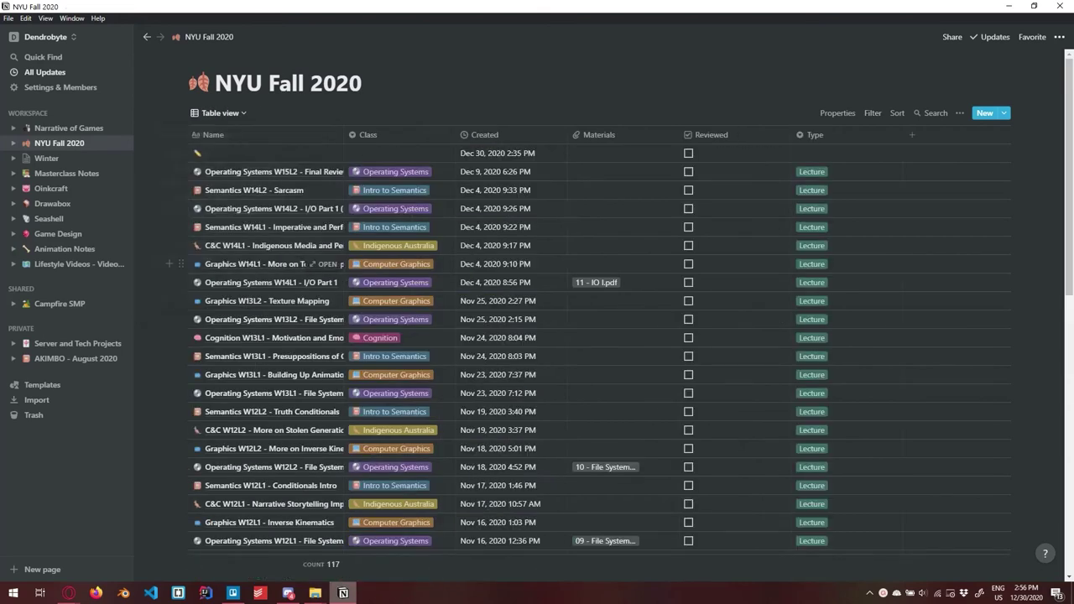
click(251, 263)
click(873, 112)
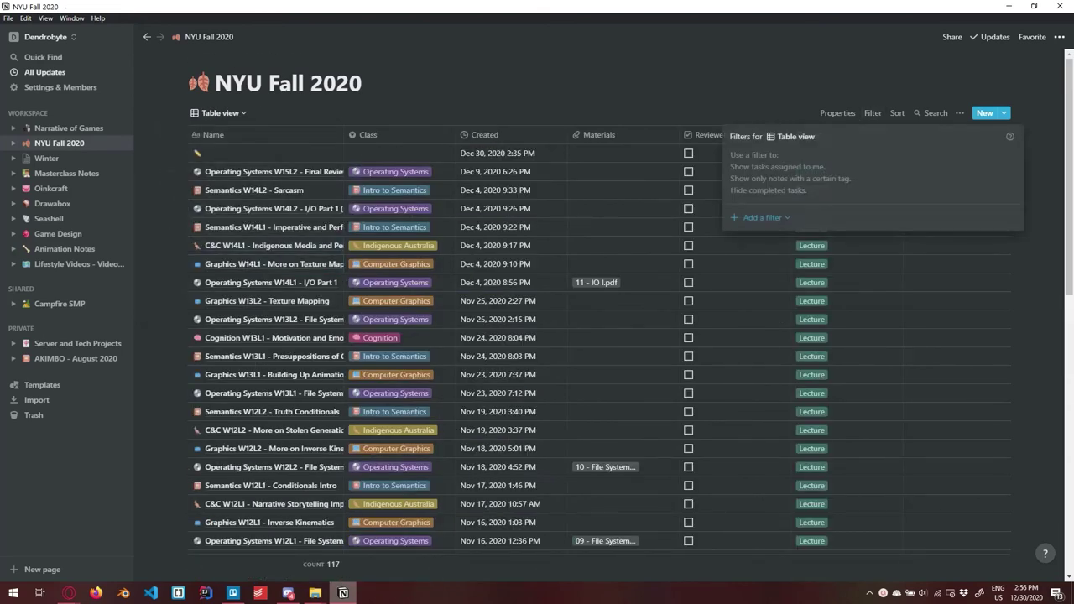
click(762, 218)
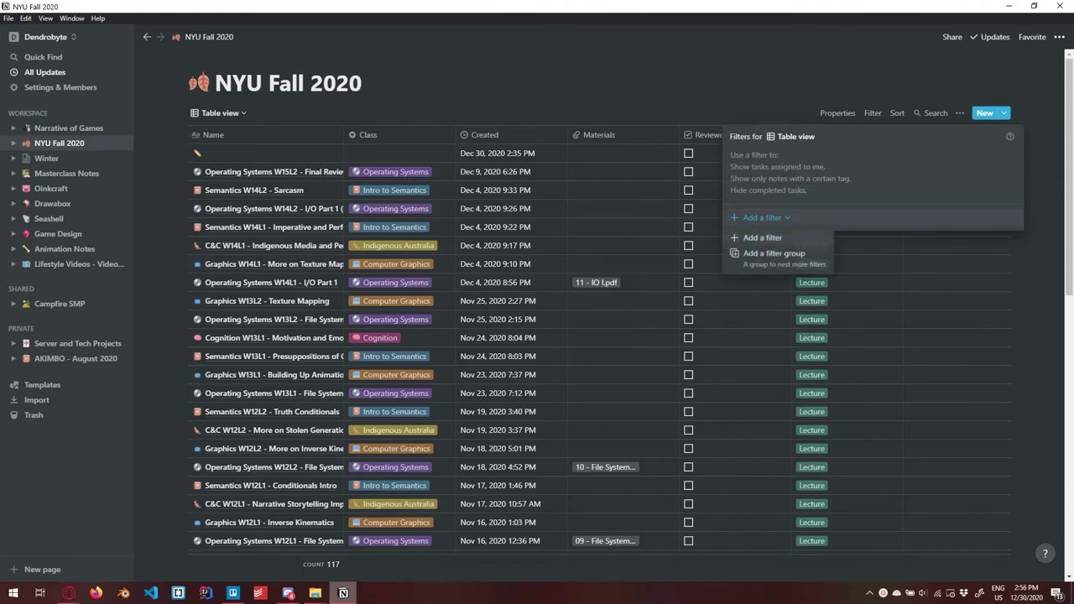
click(762, 238)
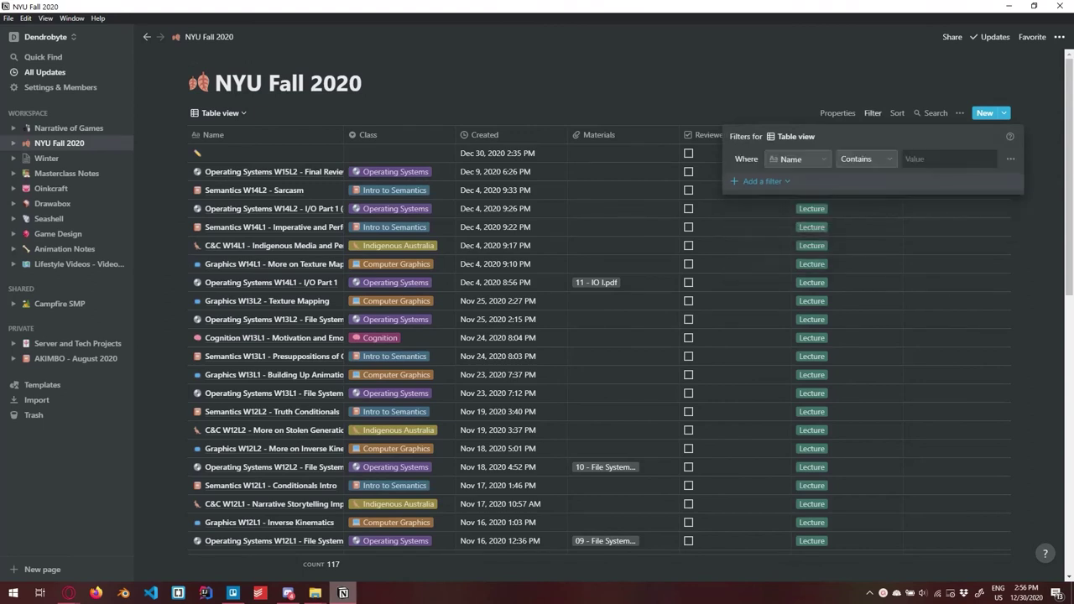
click(796, 159)
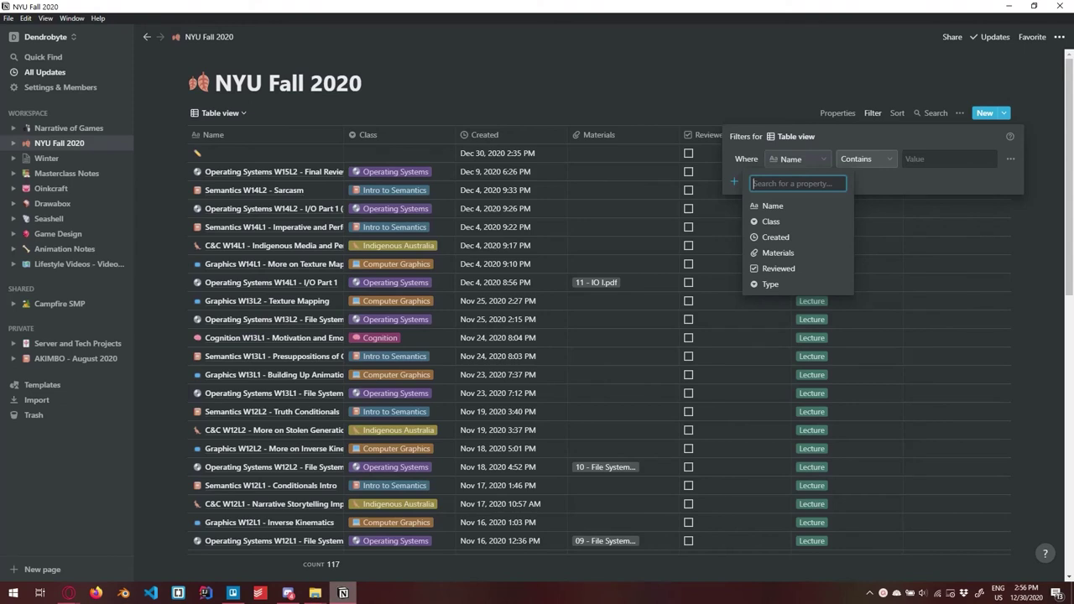
key(Escape)
key(Escape)
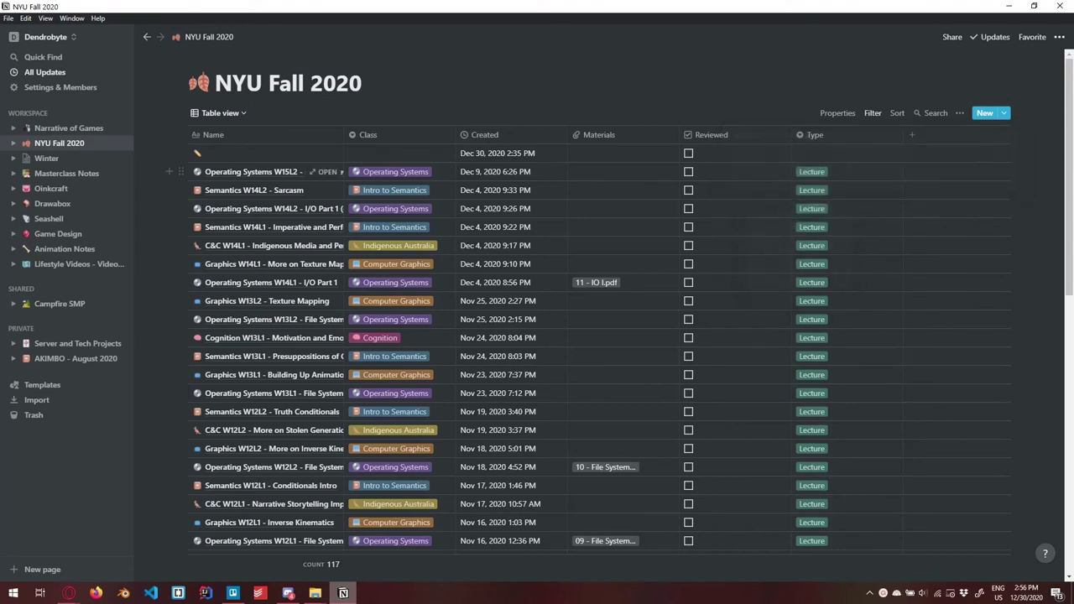
Step: Open the untitled December 30 note and add a text property named Test to it
click(324, 172)
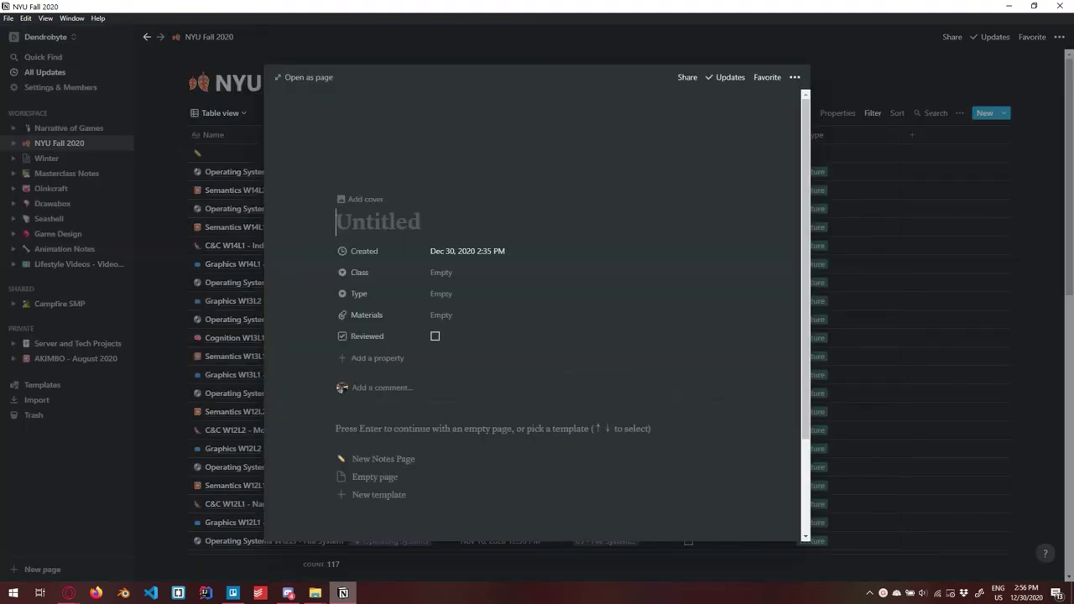
click(370, 358)
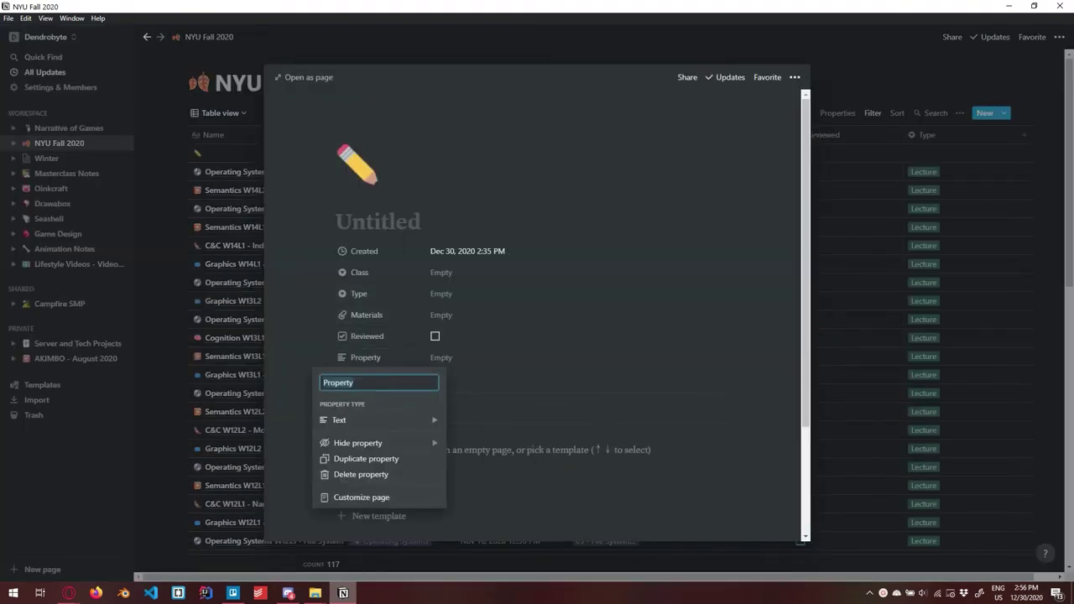
text(Test)
key(Return)
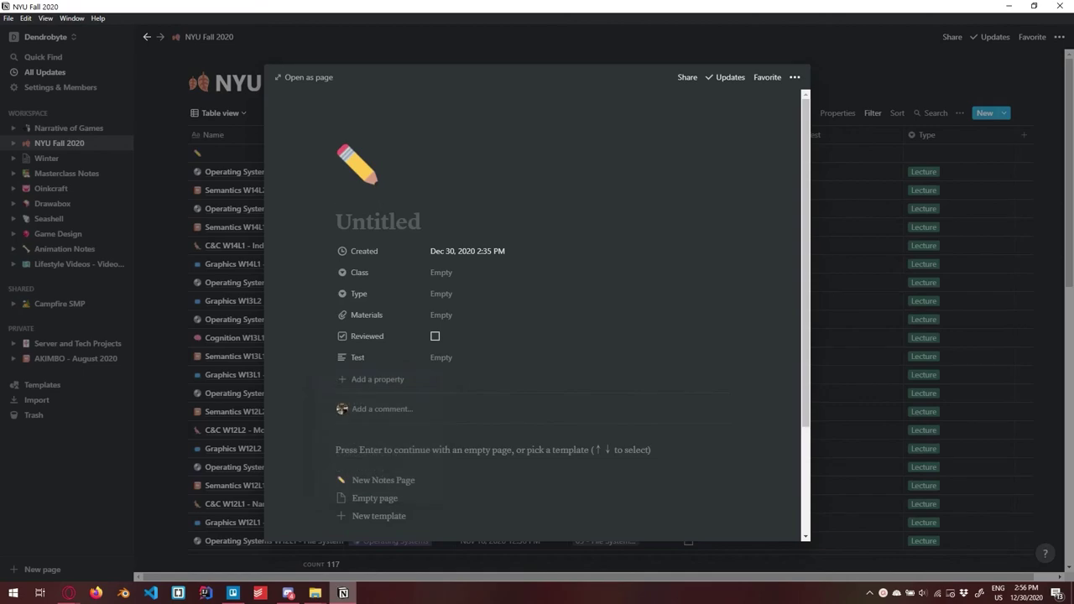
key(Escape)
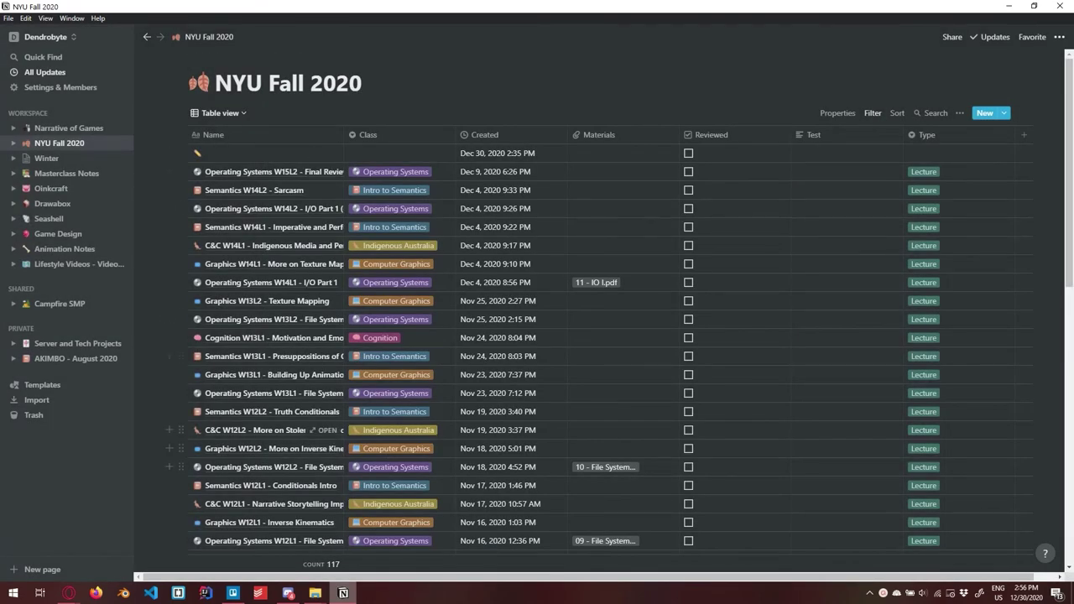
Step: Delete the Test property from within the Graphics W14L1 - More on Texture Mapping note and close the note
click(326, 264)
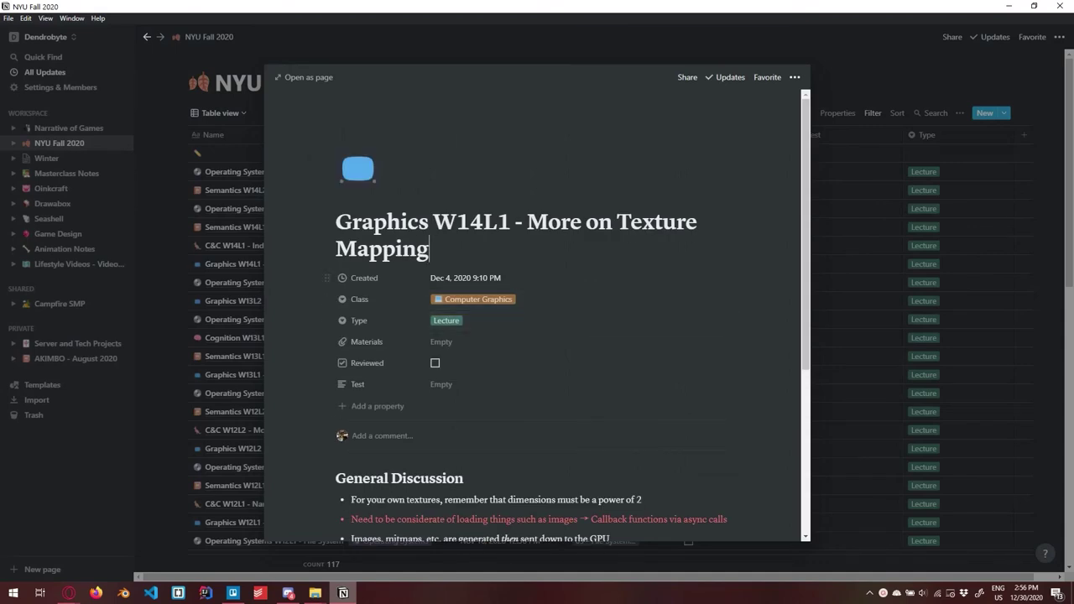
click(357, 384)
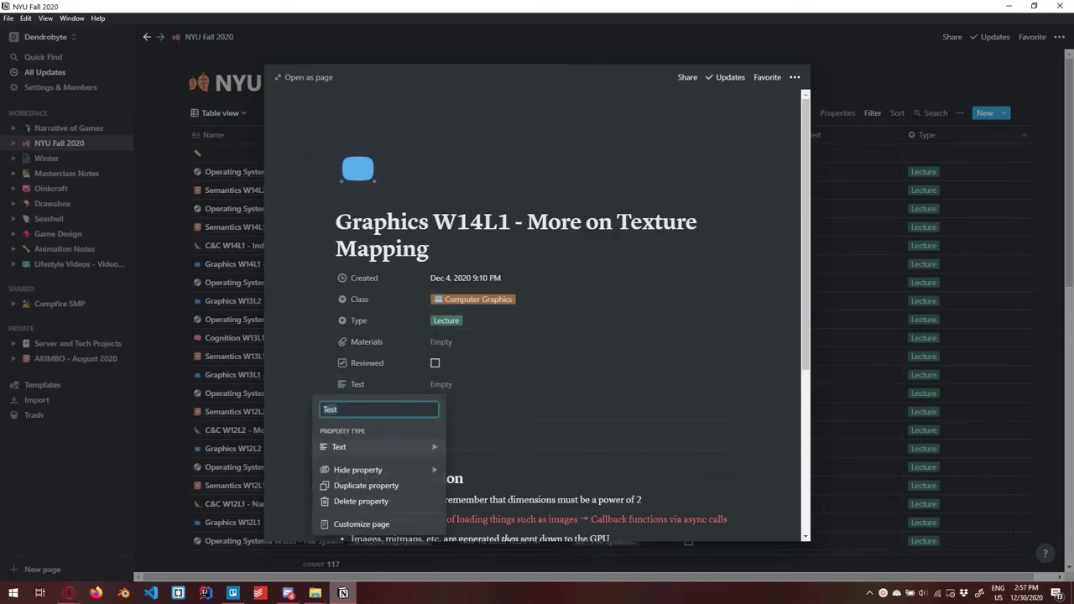
click(361, 502)
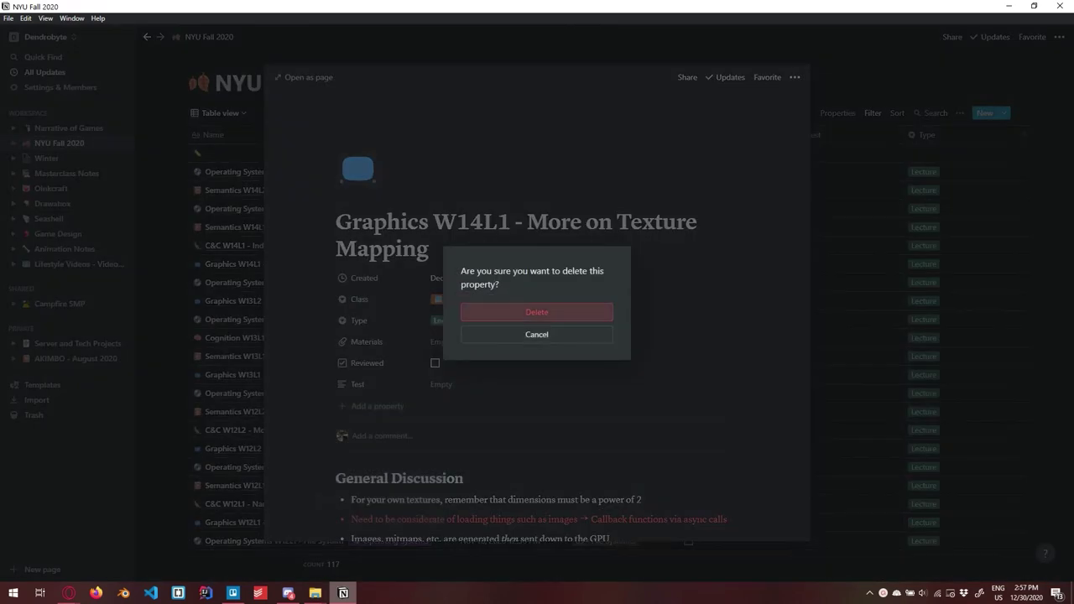
key(Return)
key(Escape)
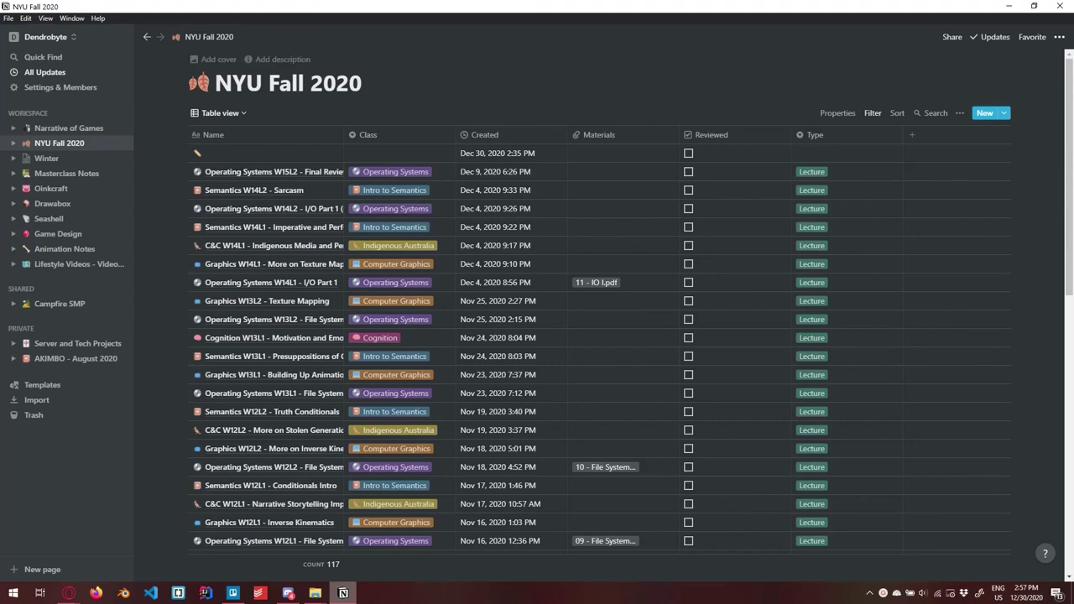
Step: Change the Table view filter to Created Is before One week from now and look through the filtered notes
click(873, 113)
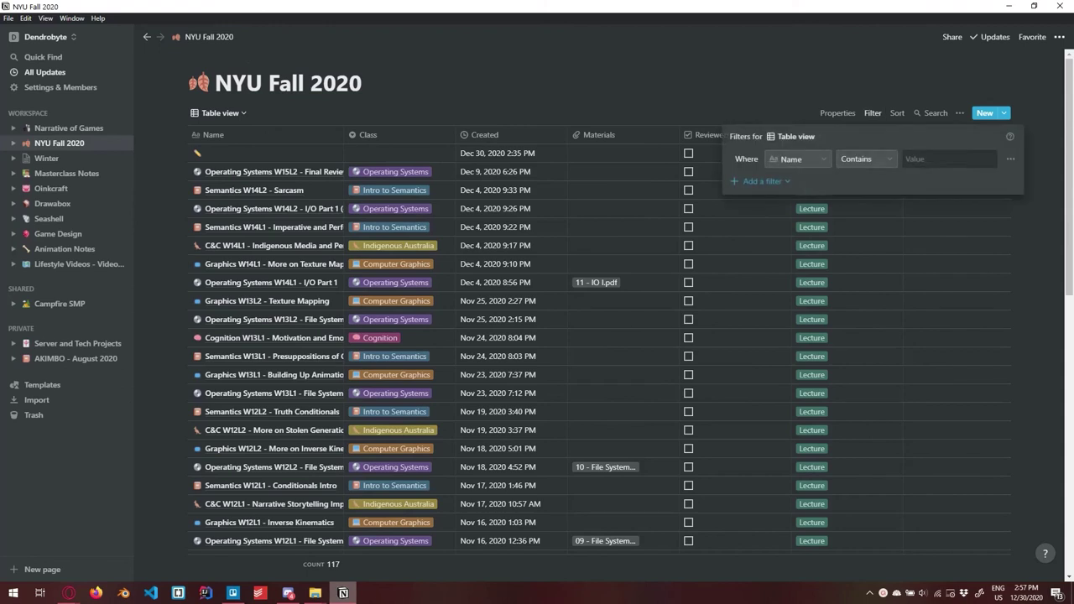
click(762, 182)
key(Escape)
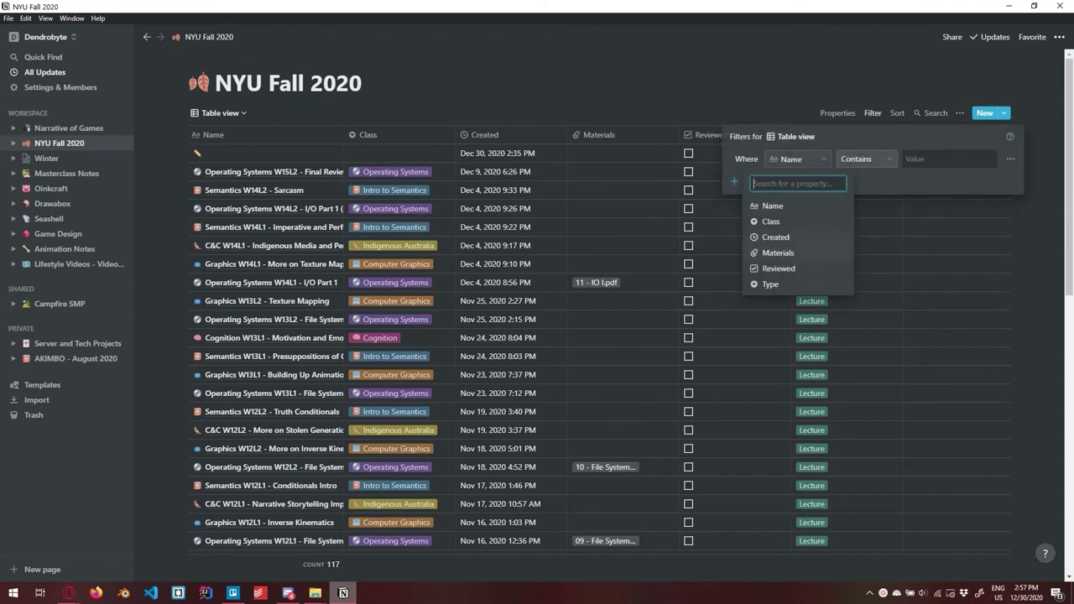
key(Return)
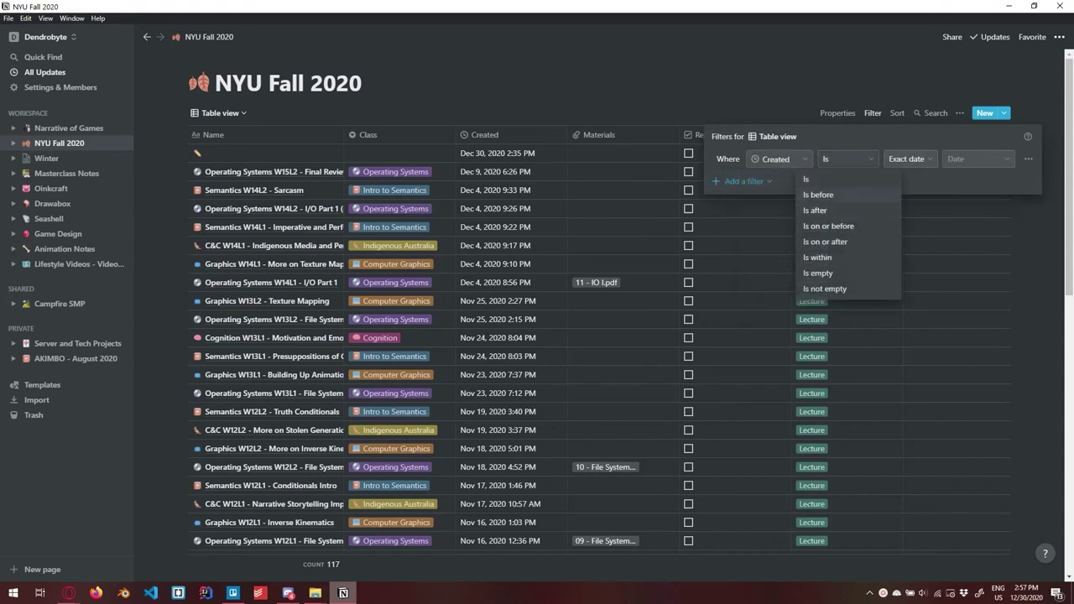
click(818, 193)
click(909, 159)
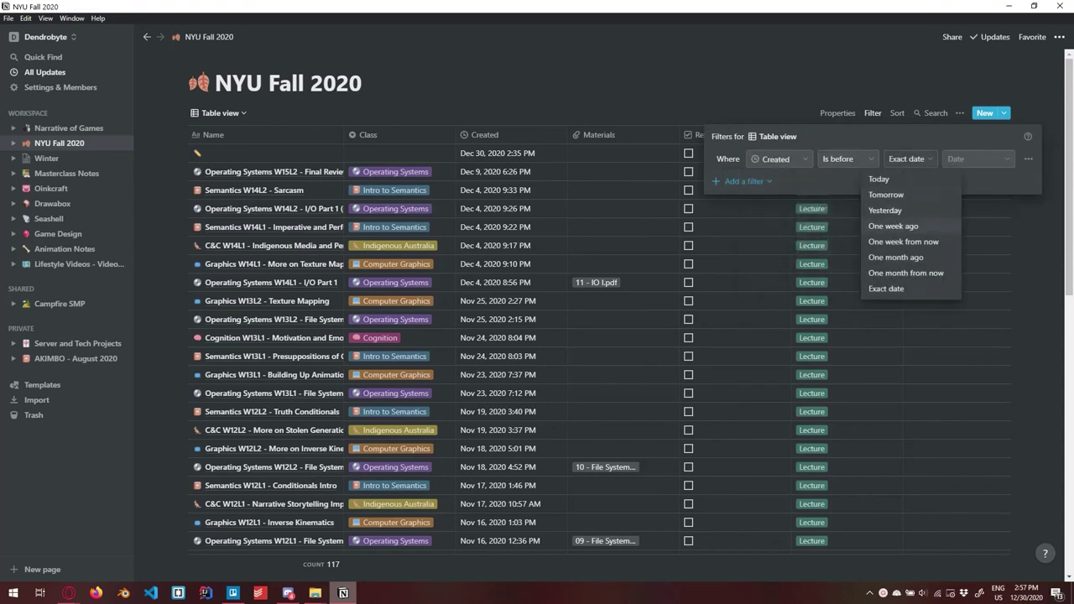
click(904, 242)
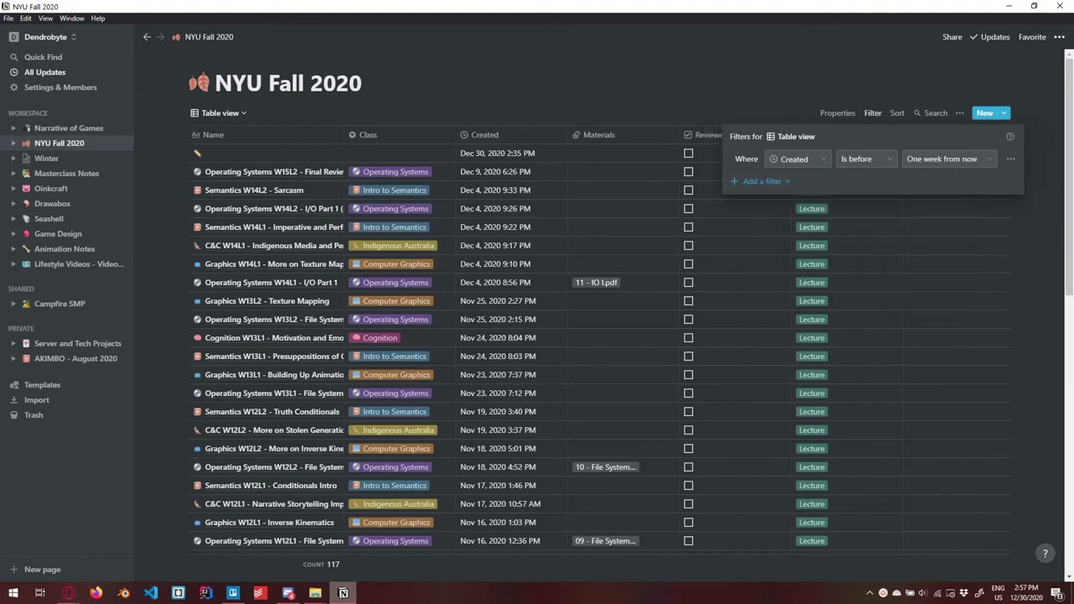
key(Escape)
scroll(587, 335, down, 3)
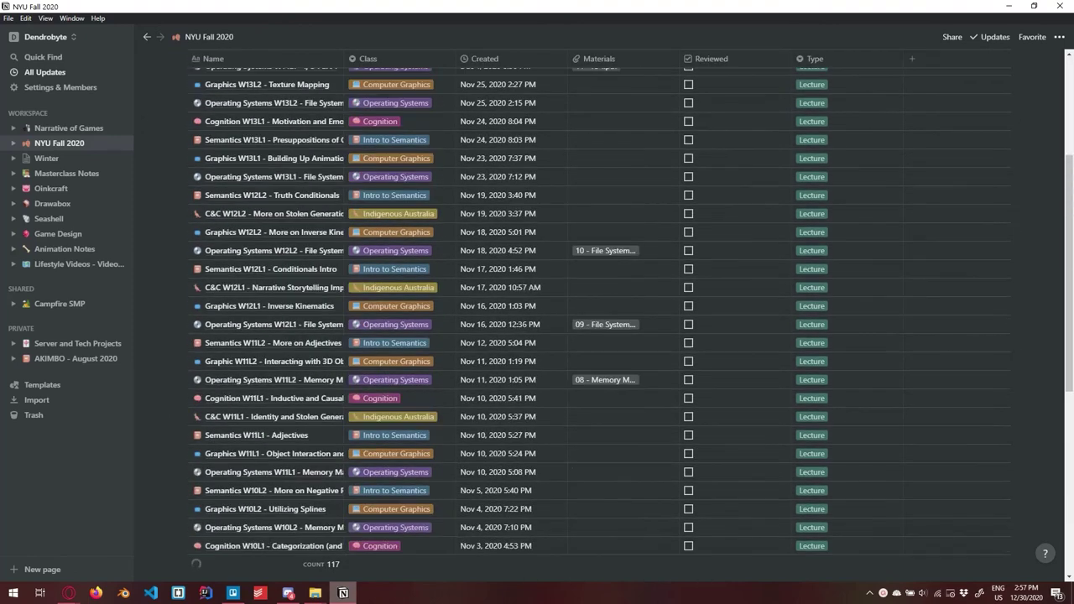
scroll(588, 335, up, 3)
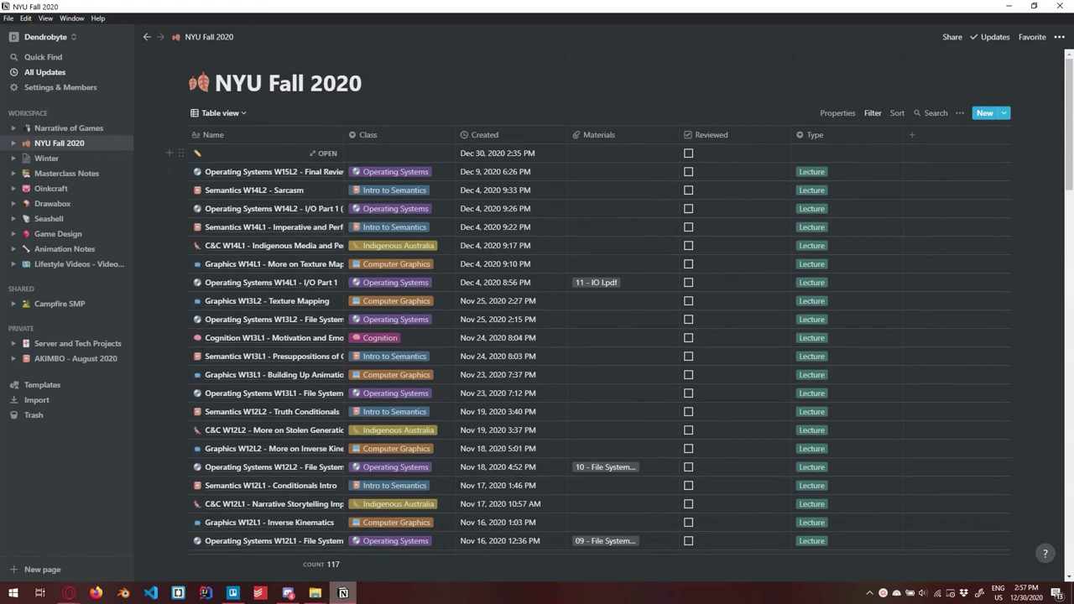
click(485, 134)
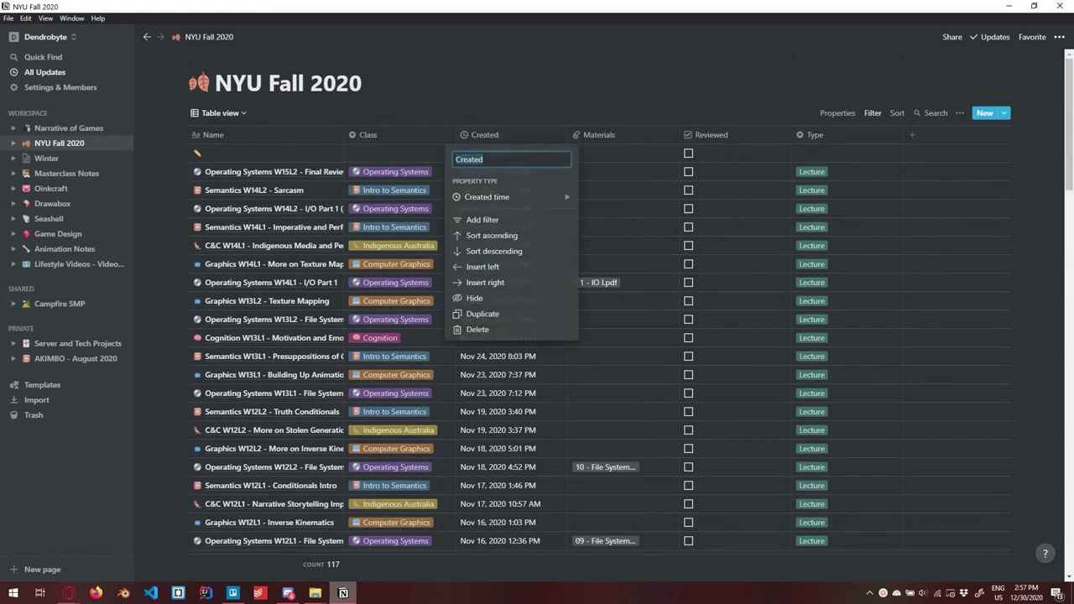
key(ctrl+a)
key(super)
text(Due Date)
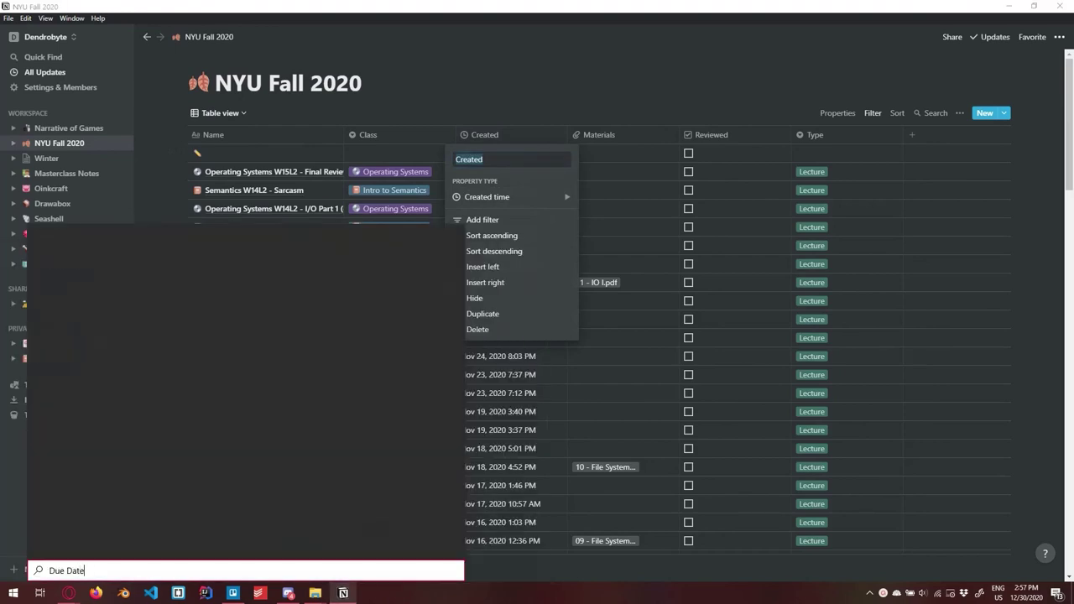
key(Escape)
key(Escape)
Step: Rename the Created column to Due Date
click(484, 135)
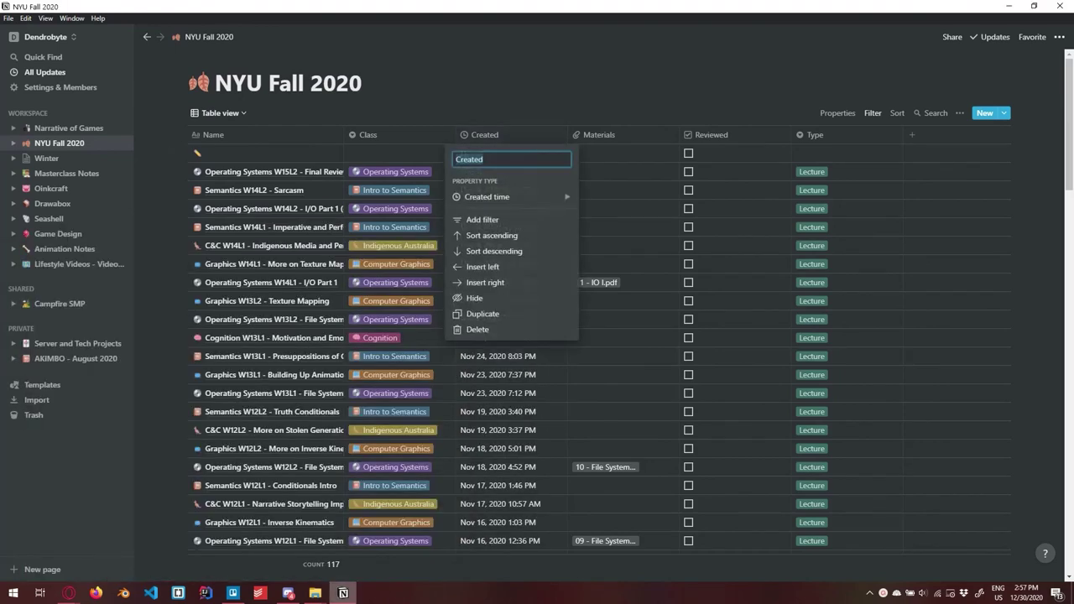
click(483, 159)
key(ctrl+a)
text(Due Date)
key(Return)
Step: Rename the Reviewed checkbox column to Completed
click(712, 134)
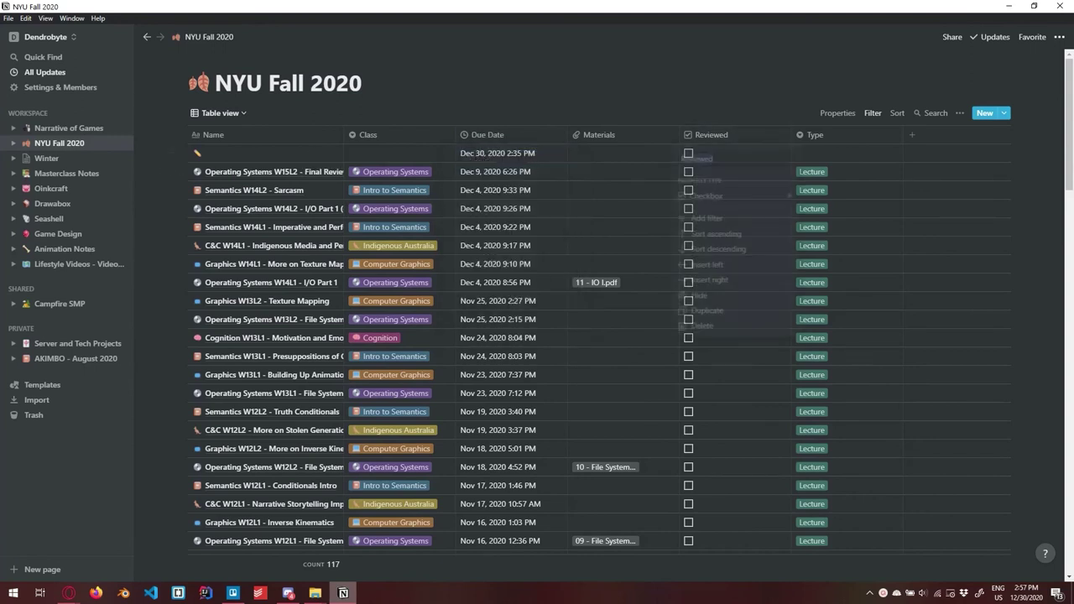
text(Complete)
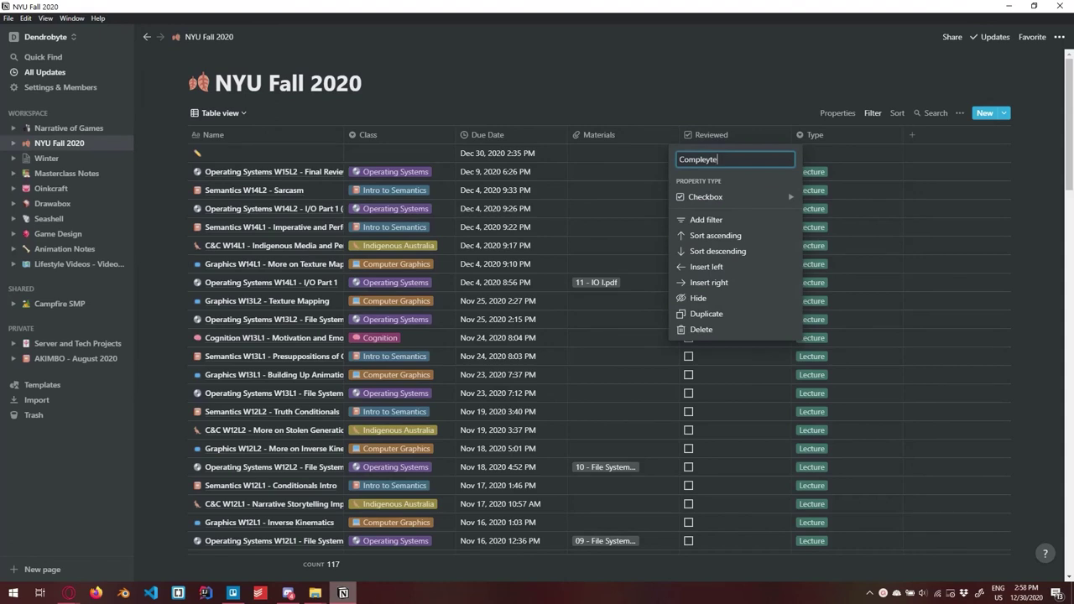
text(d)
key(Return)
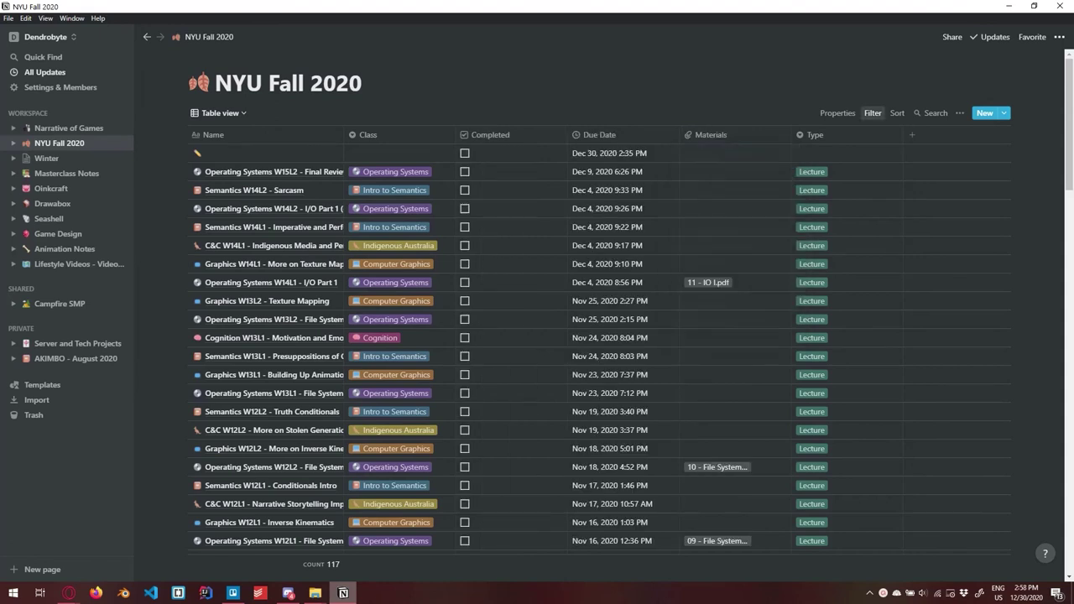
Step: Add a second filter to Table view, joined with And, on the Completed property
click(873, 112)
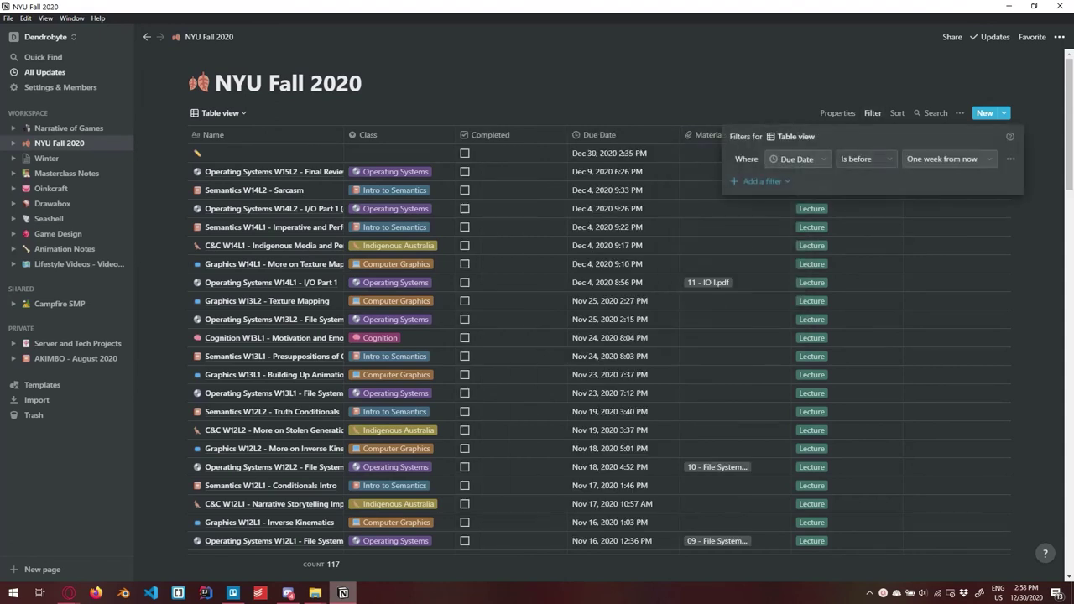
click(873, 113)
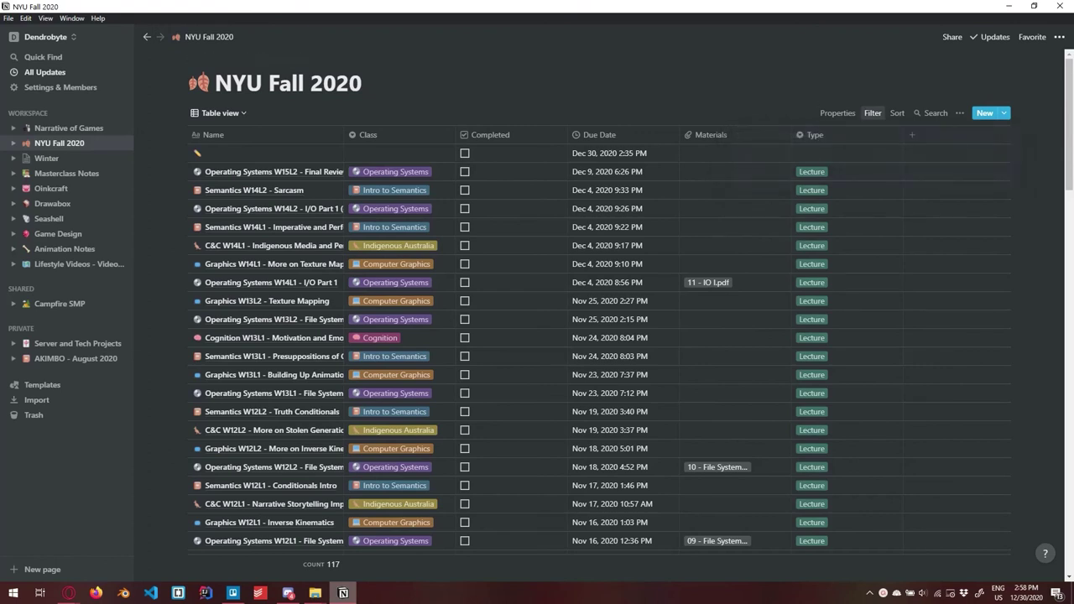
click(873, 113)
click(761, 181)
click(760, 198)
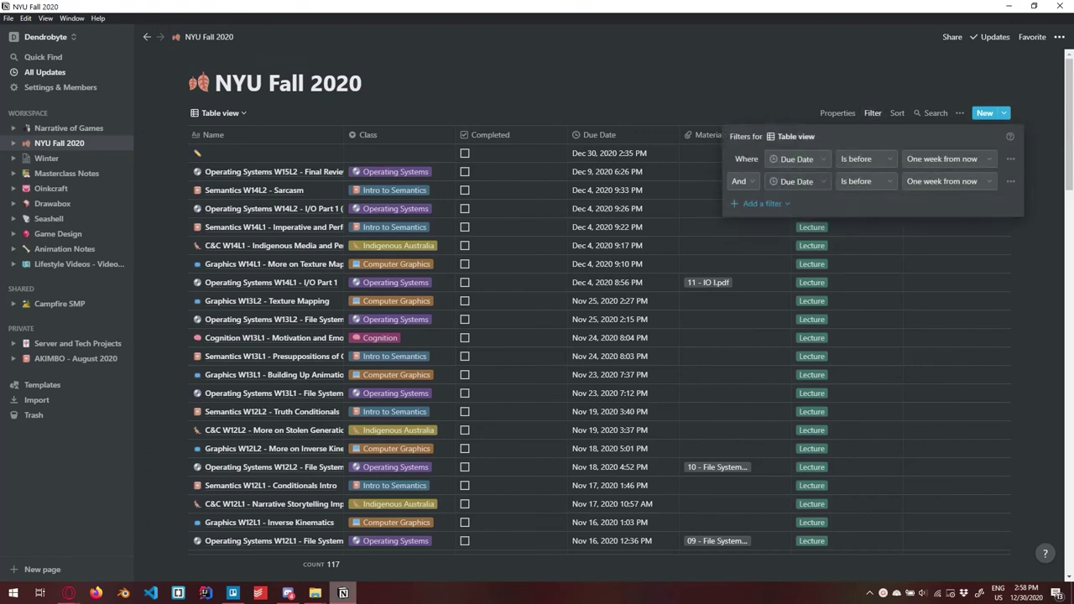
click(762, 204)
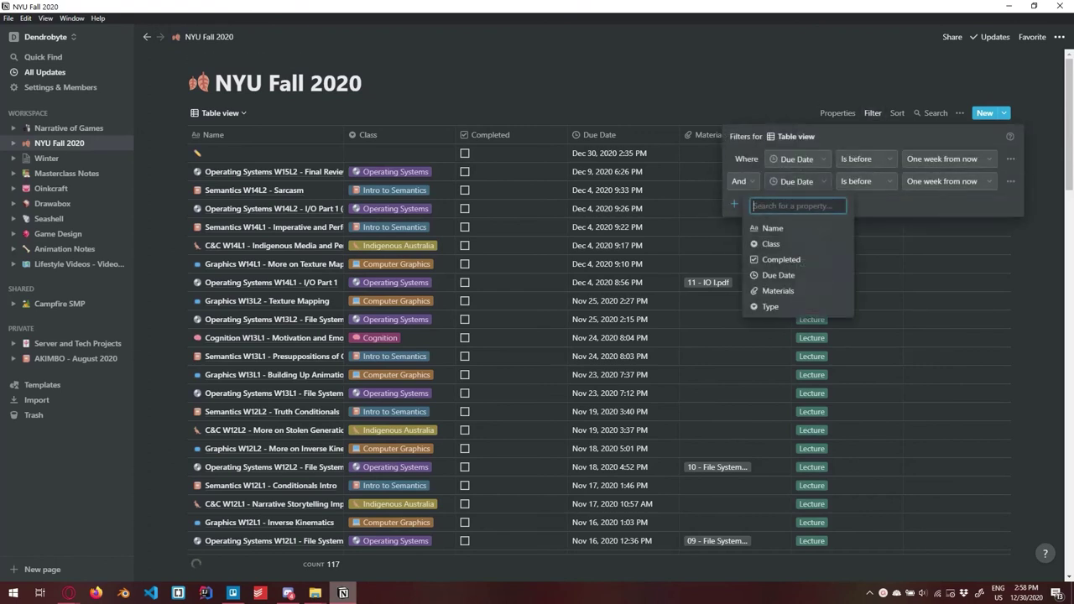
key(Down)
key(Down)
key(Return)
Step: Set the Completed filter to Is unchecked and review the view's filter conditions
click(867, 182)
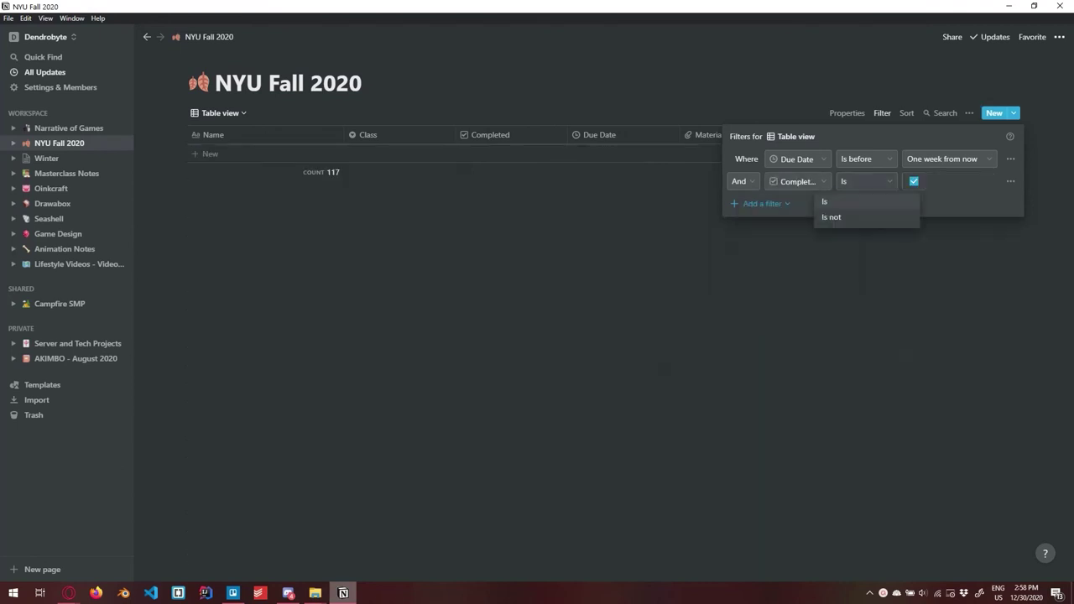
click(831, 210)
click(913, 182)
key(Escape)
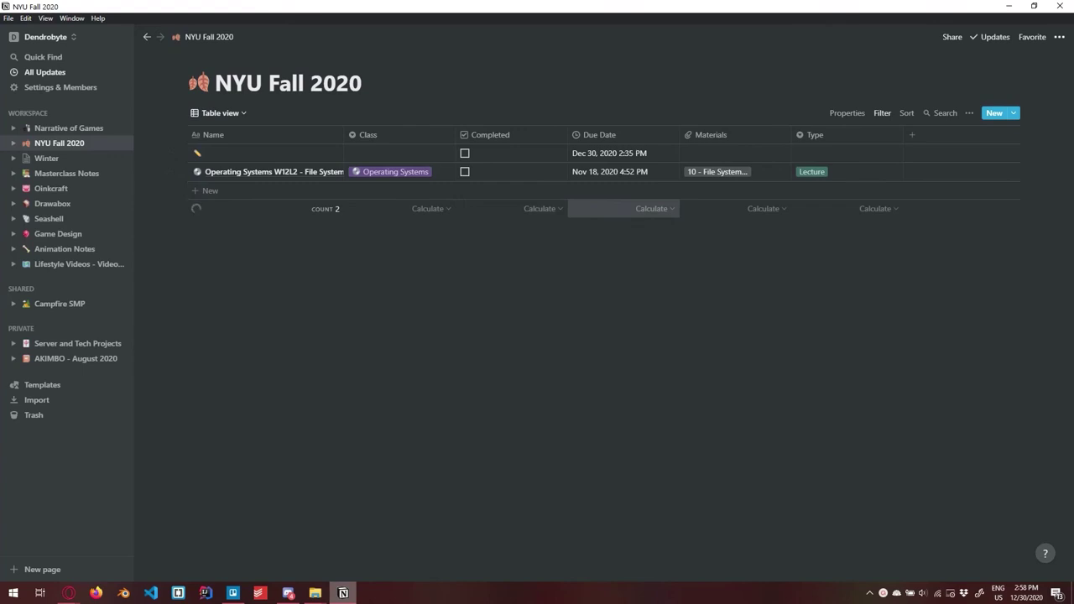
click(873, 112)
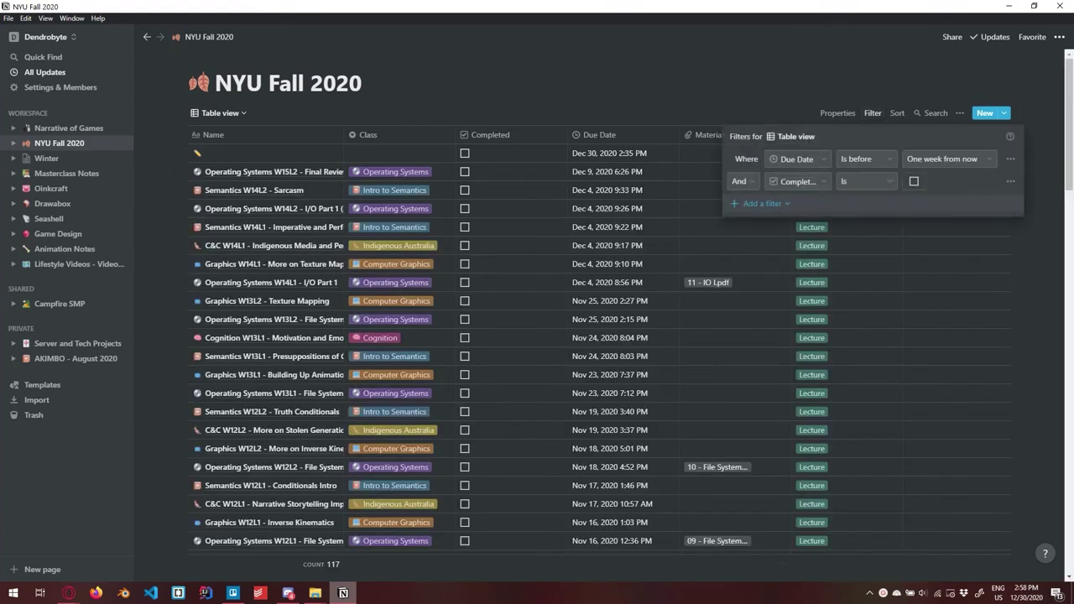
Step: Add a filter group joined with And to Table view, containing two Due Date conditions joined by Or, both set to Is One week from now
click(761, 203)
click(773, 239)
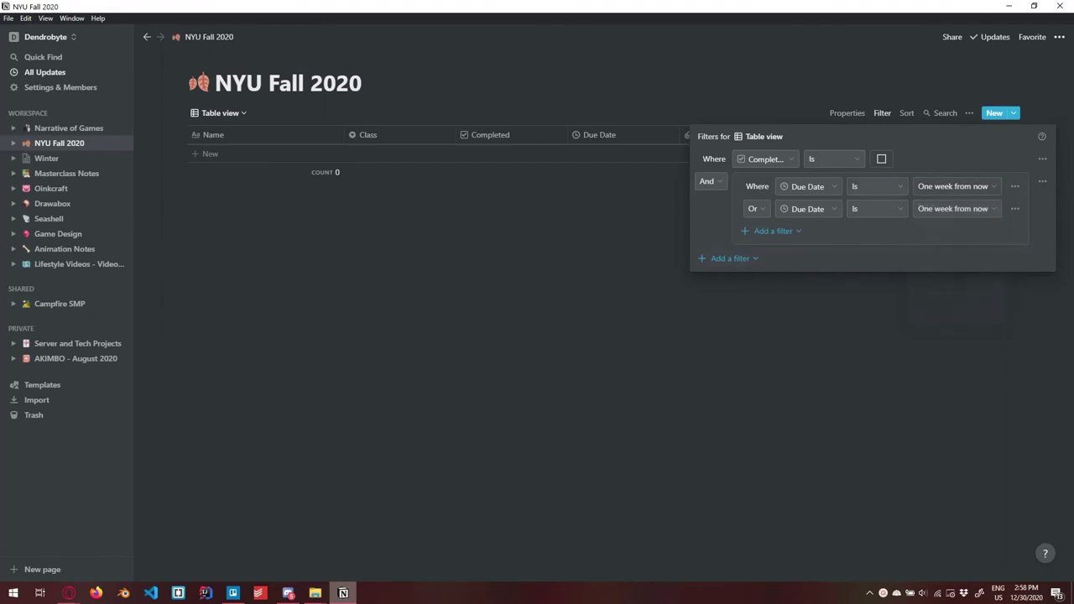
click(953, 209)
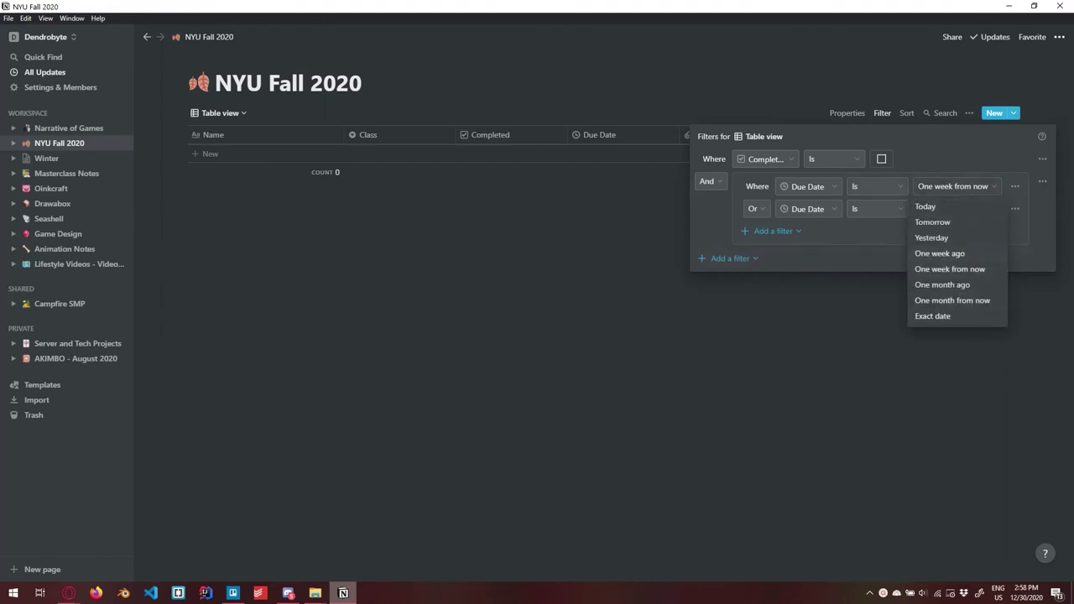
click(950, 269)
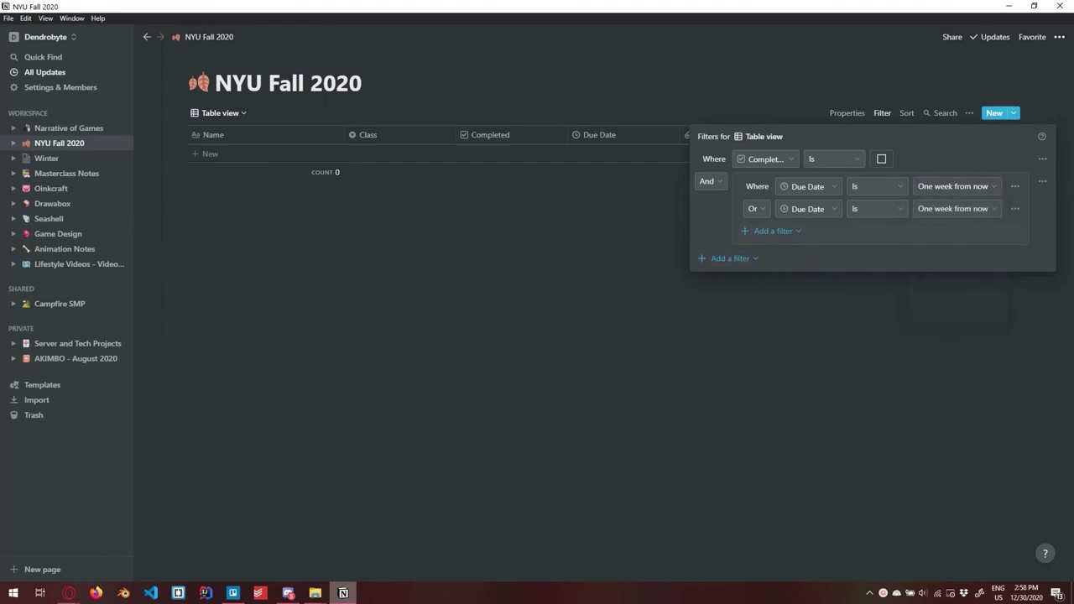
key(Escape)
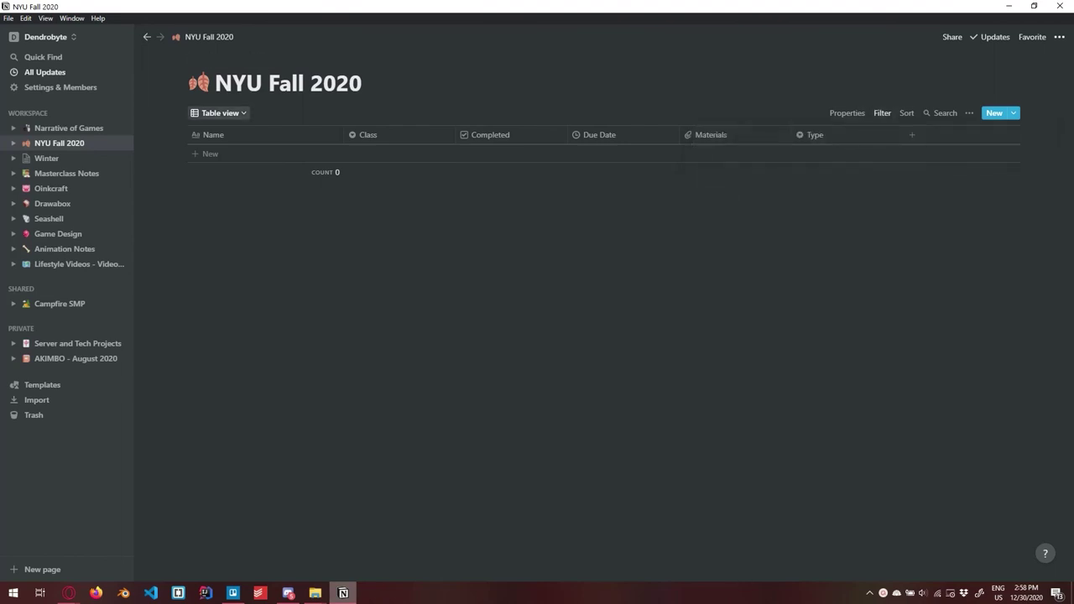
Step: Switch the NYU Fall 2020 database to the Cognition view and examine its filter conditions
click(219, 113)
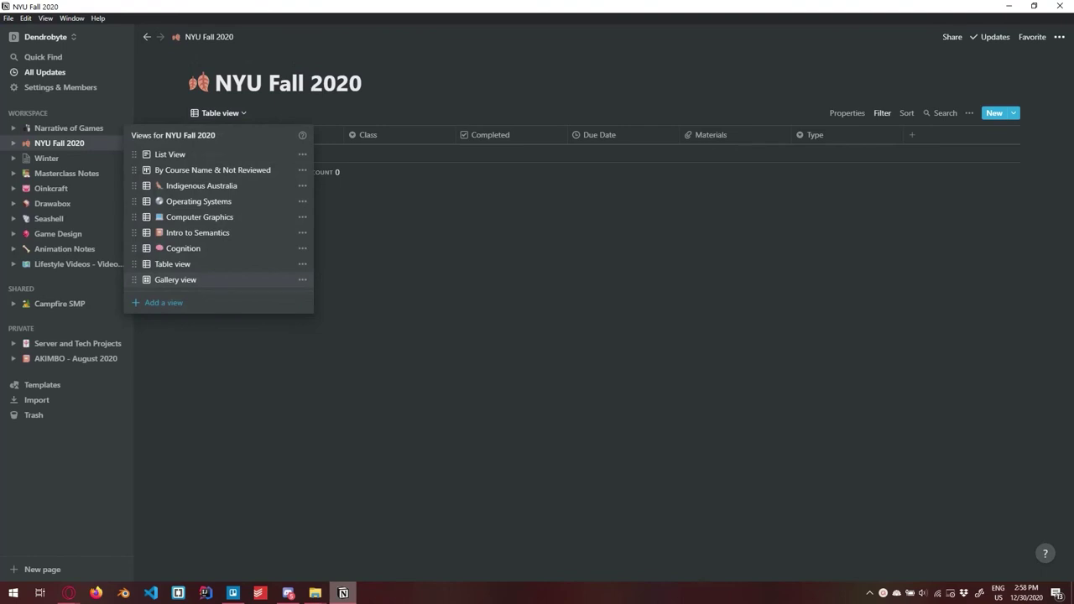
key(Escape)
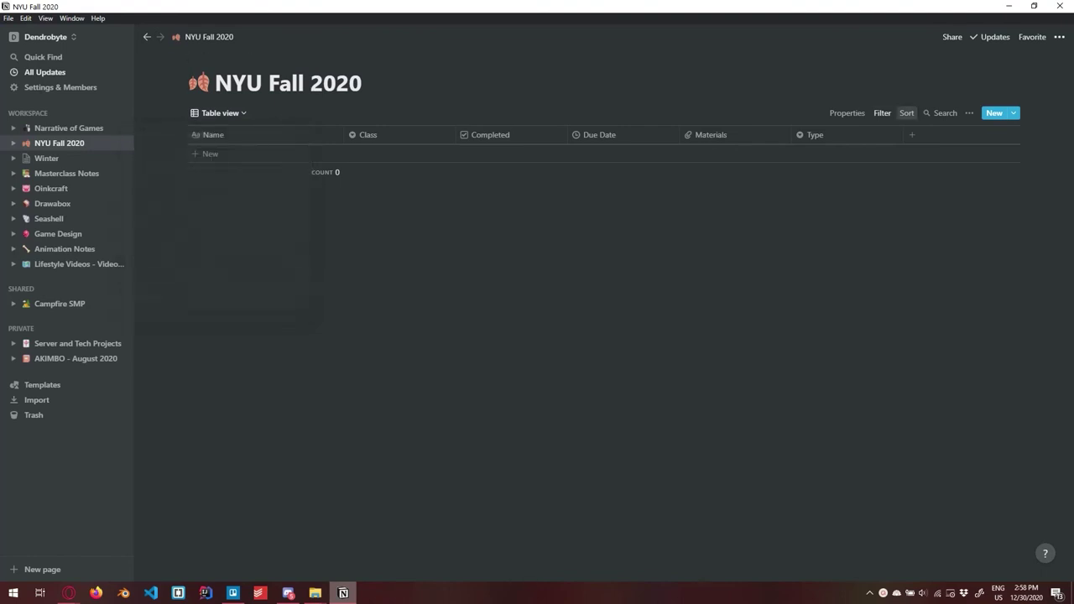
click(882, 113)
key(Escape)
click(219, 112)
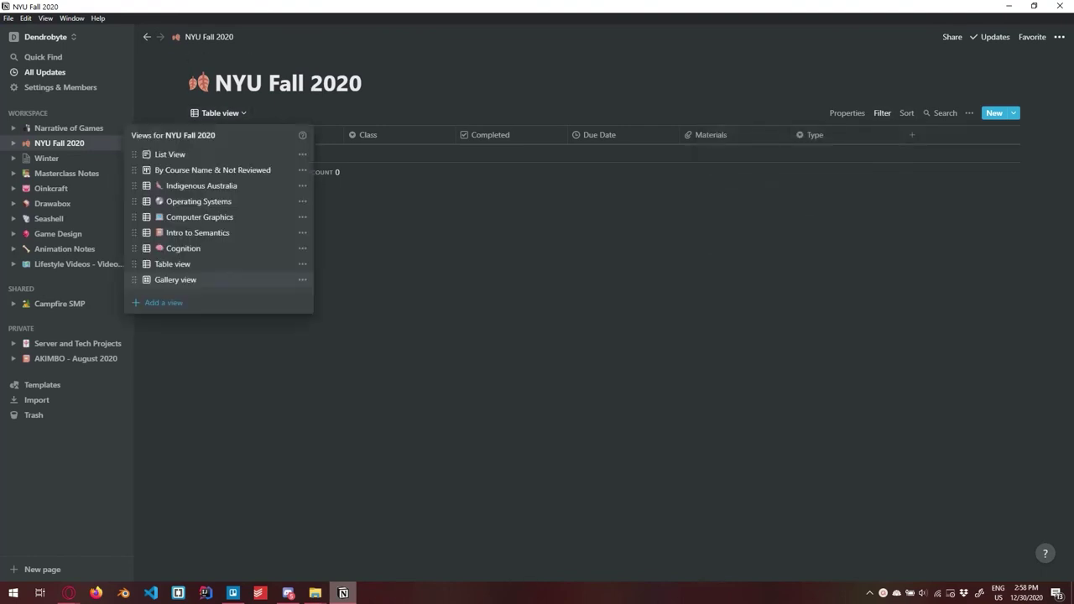
click(183, 248)
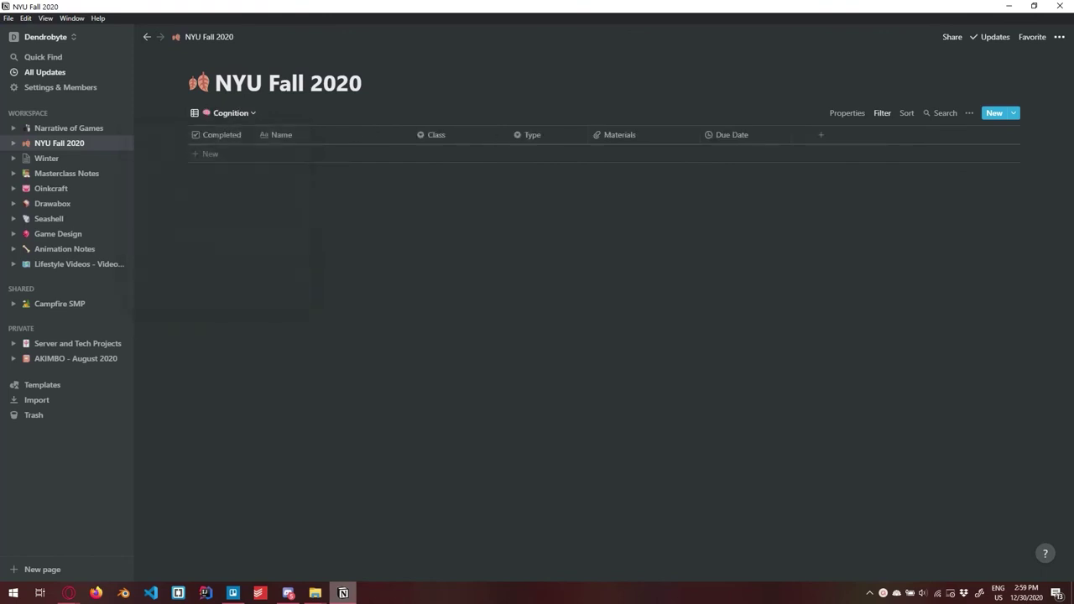
click(873, 113)
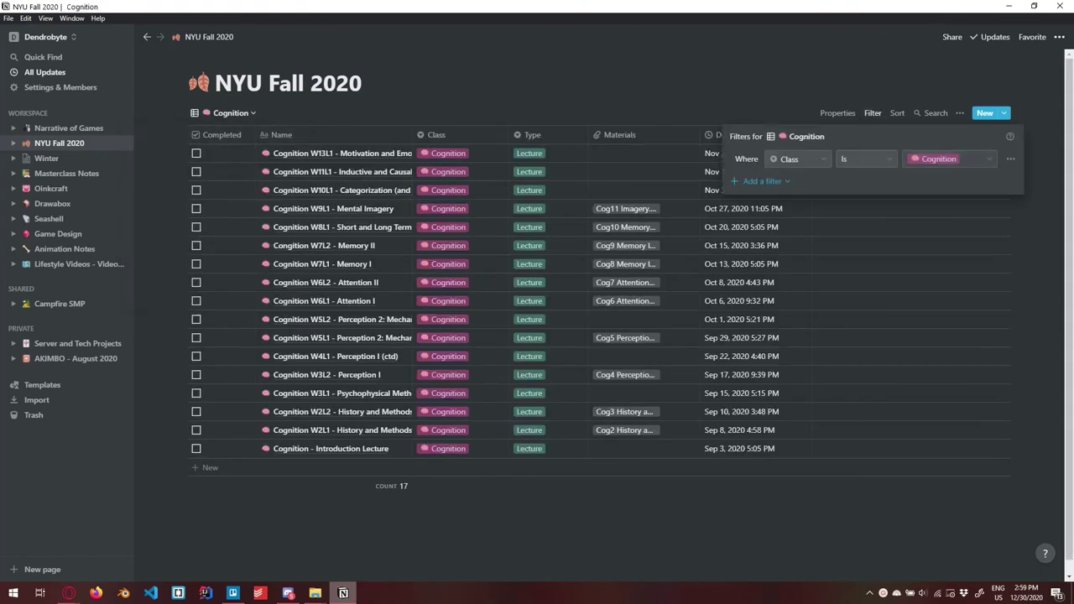
key(Escape)
Step: Switch to the Intro to Semantics view and examine its filter conditions
click(223, 112)
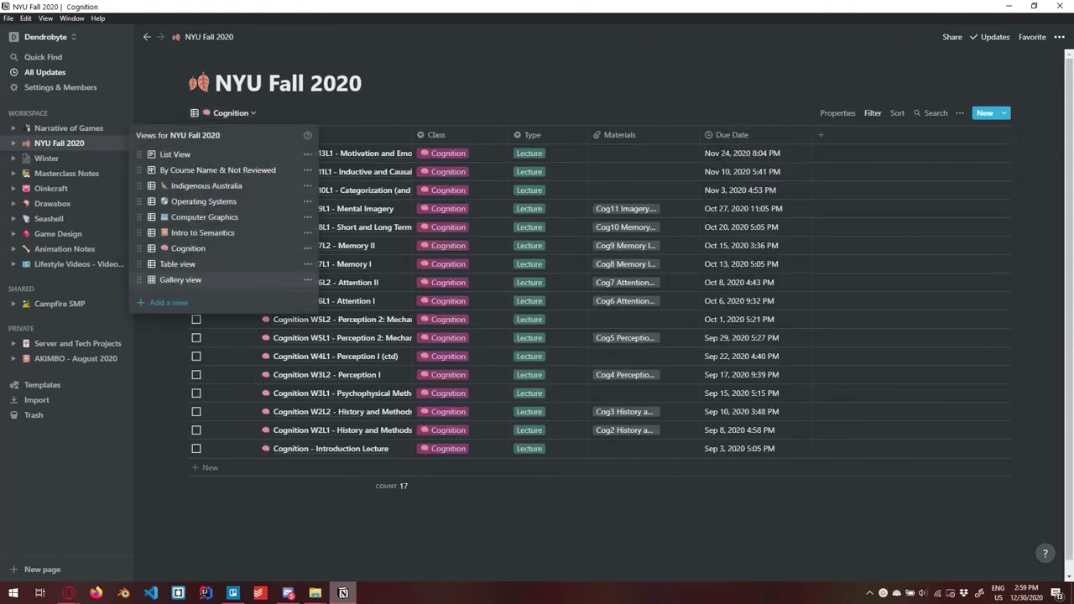
click(202, 232)
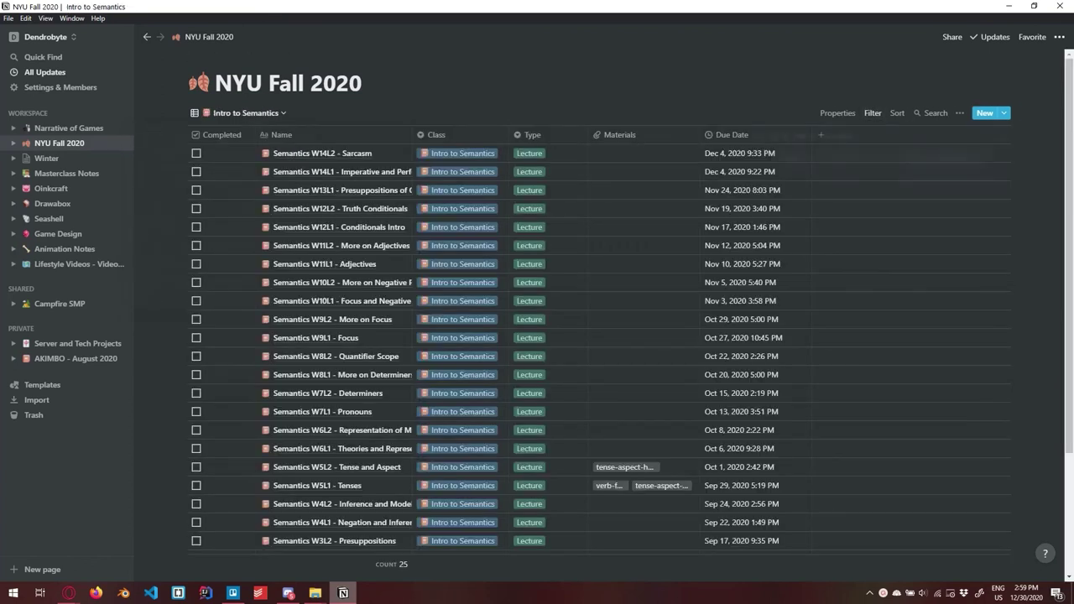
click(873, 113)
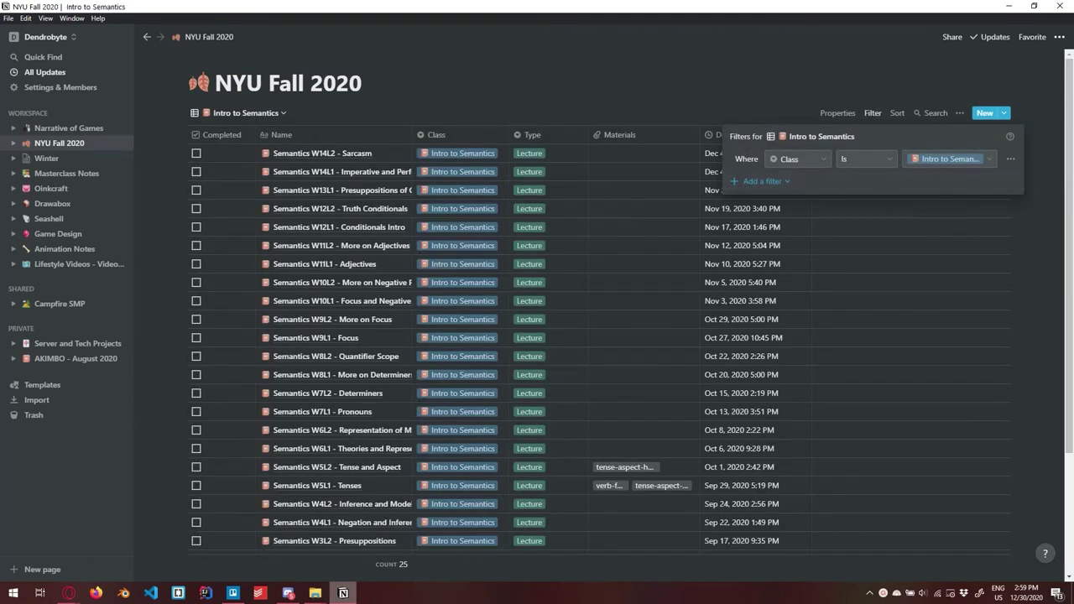
key(Escape)
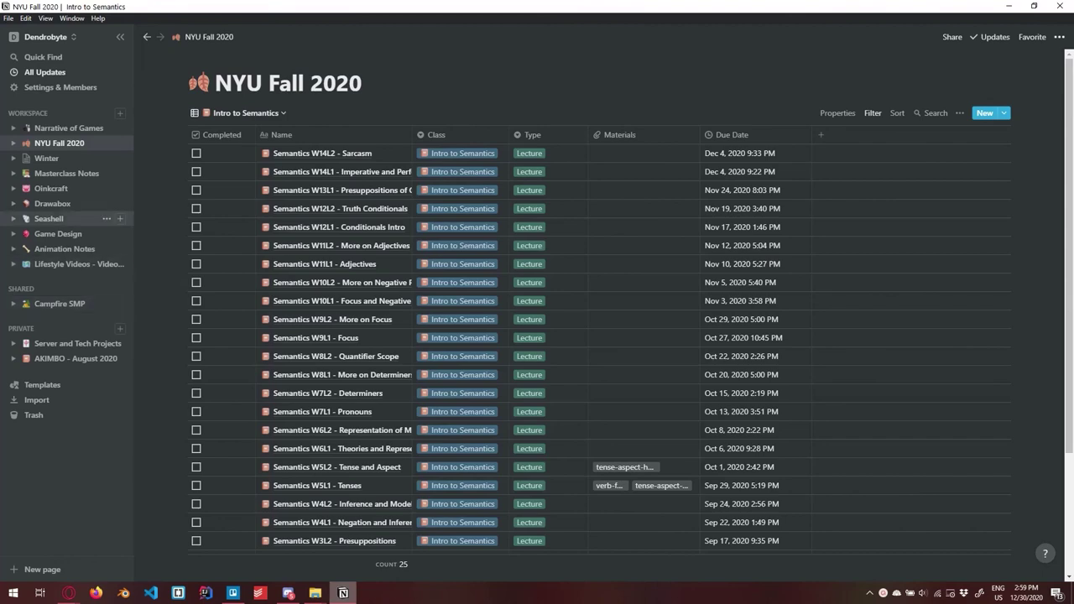
Step: Read through Oinkcraft's Build My Thing page and look at its Issue Tracker / Development Log
click(51, 188)
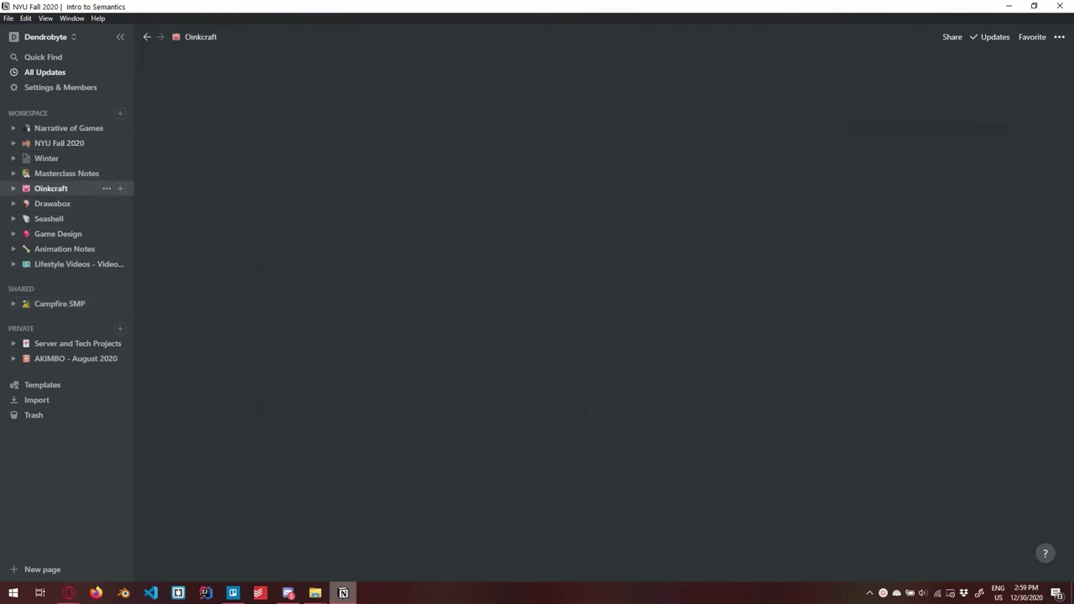
scroll(252, 293, down, 2)
click(252, 290)
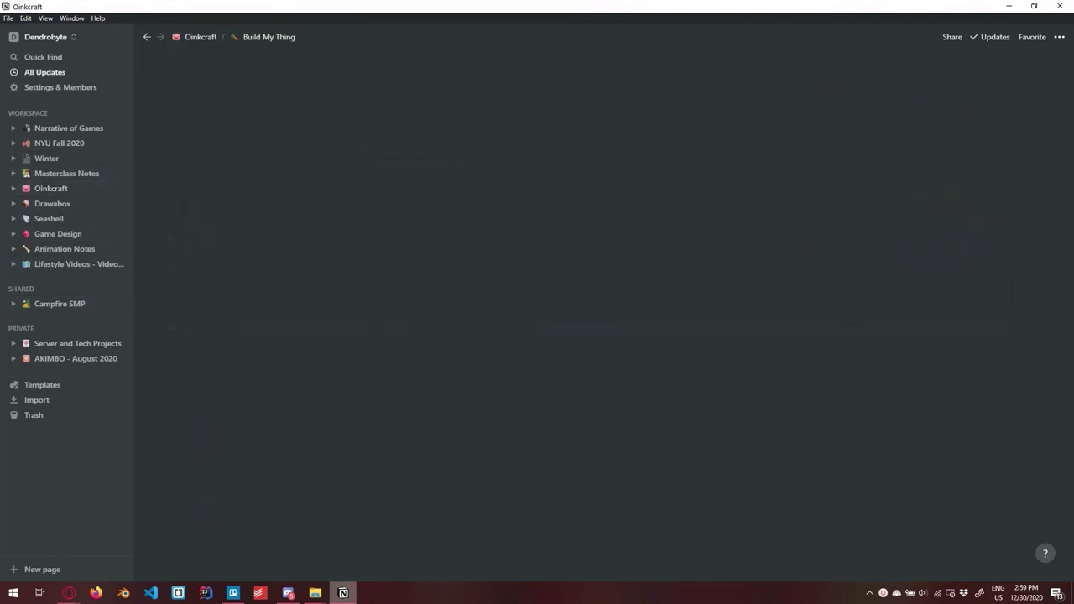
scroll(600, 306, down, 10)
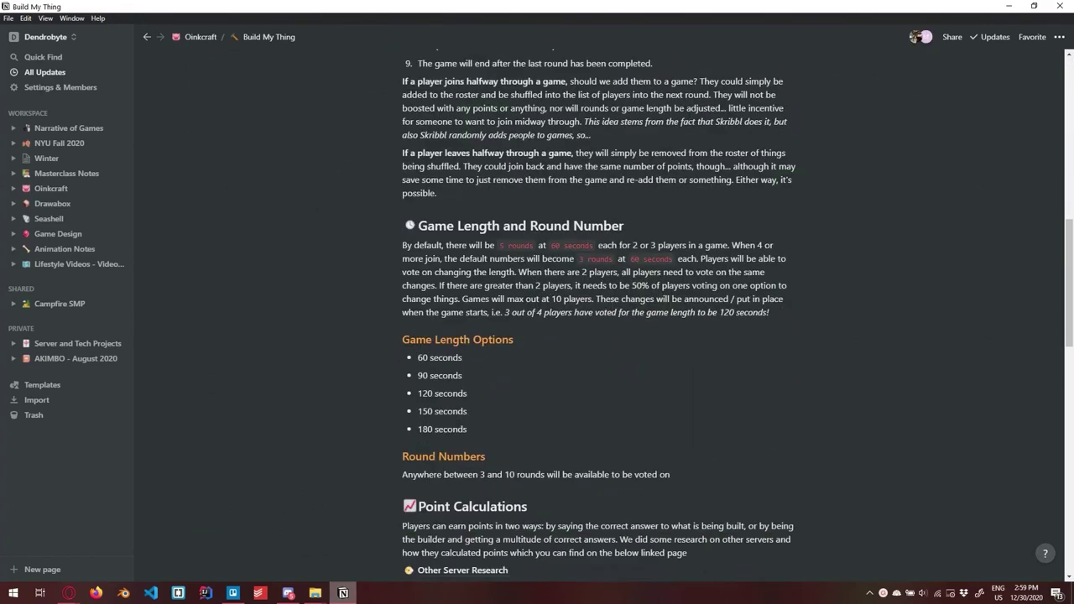
scroll(600, 319, down, 10)
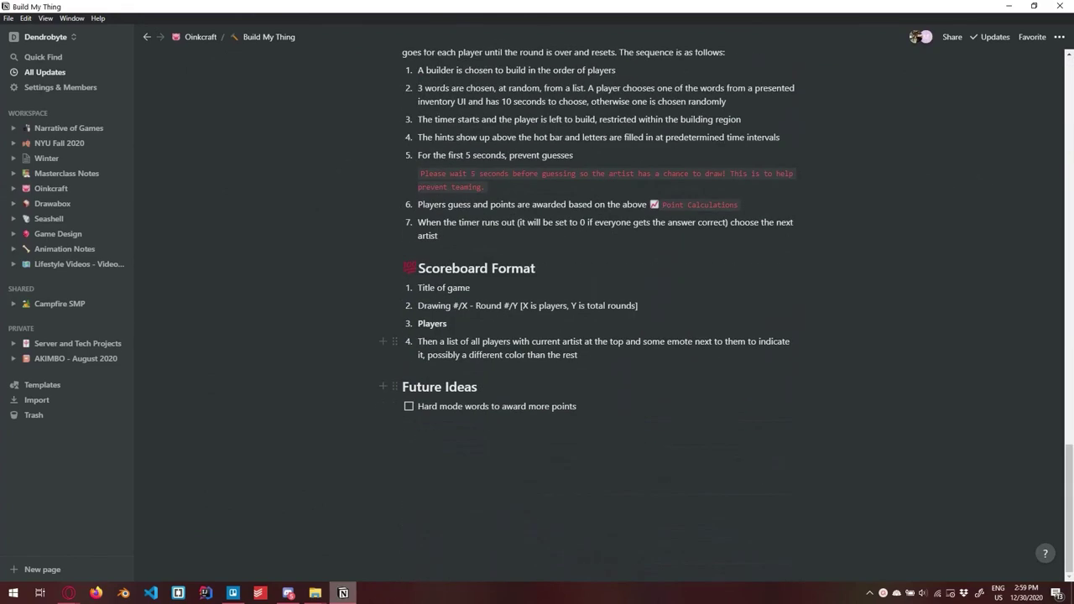
scroll(386, 411, up, 10)
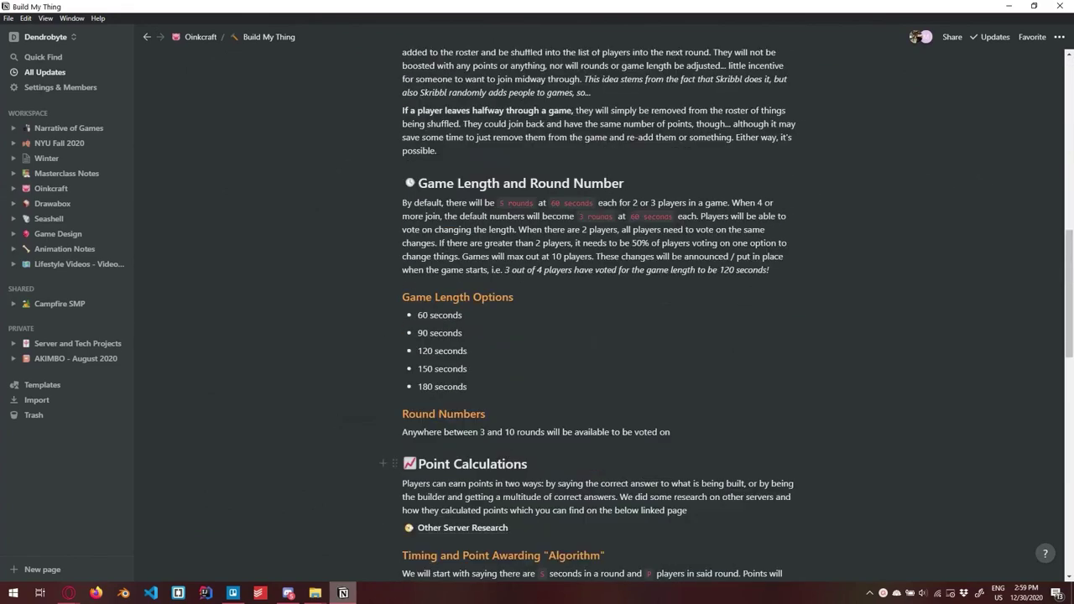
scroll(600, 319, up, 10)
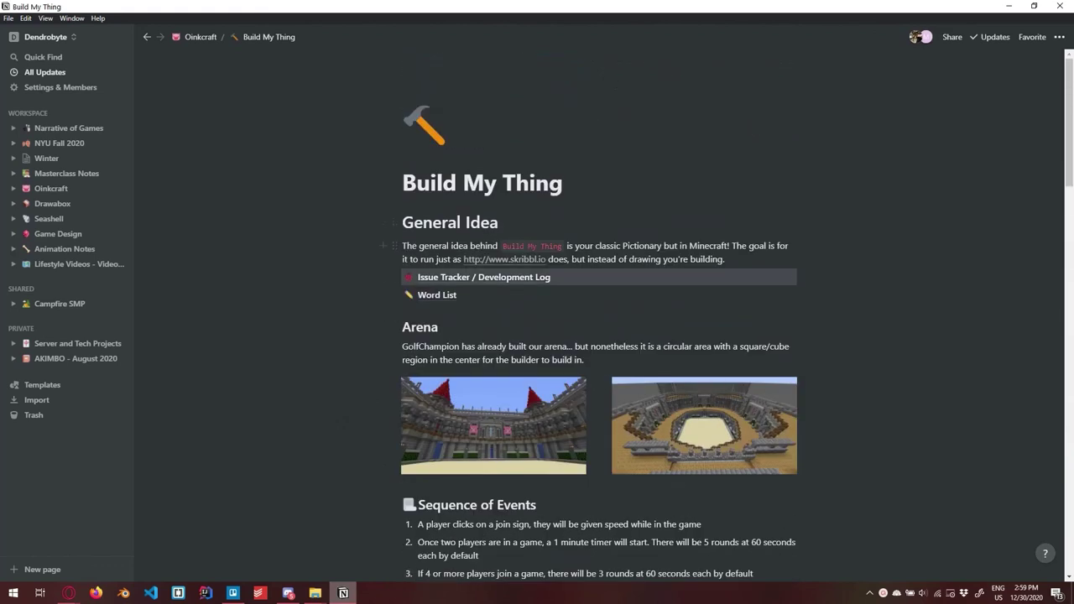
click(483, 277)
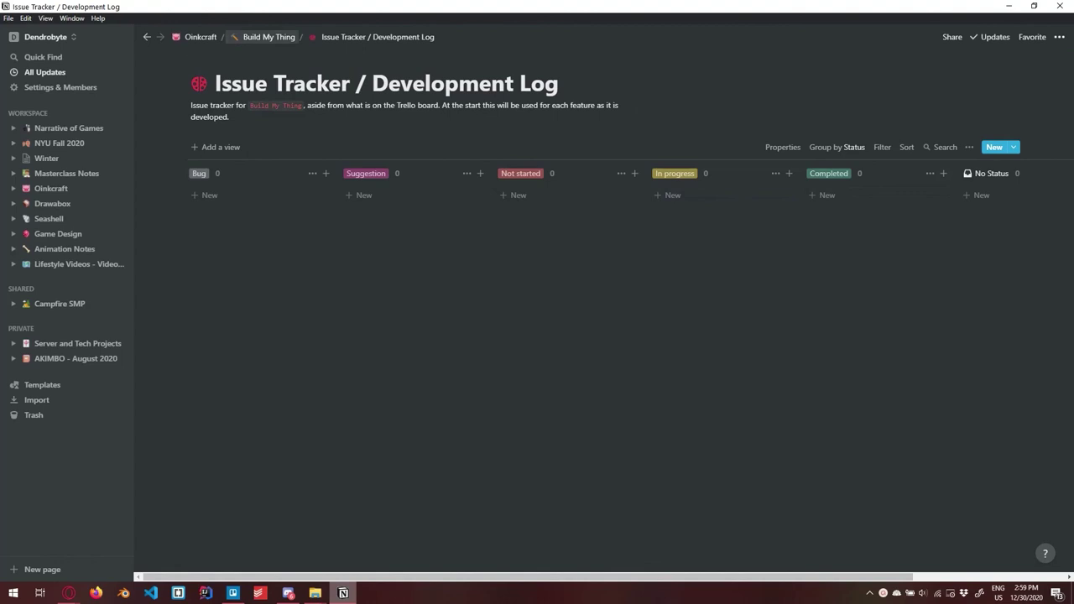
click(269, 37)
Step: Open the Word List page under Build My Thing and expand the lists of easy and hard words
click(437, 295)
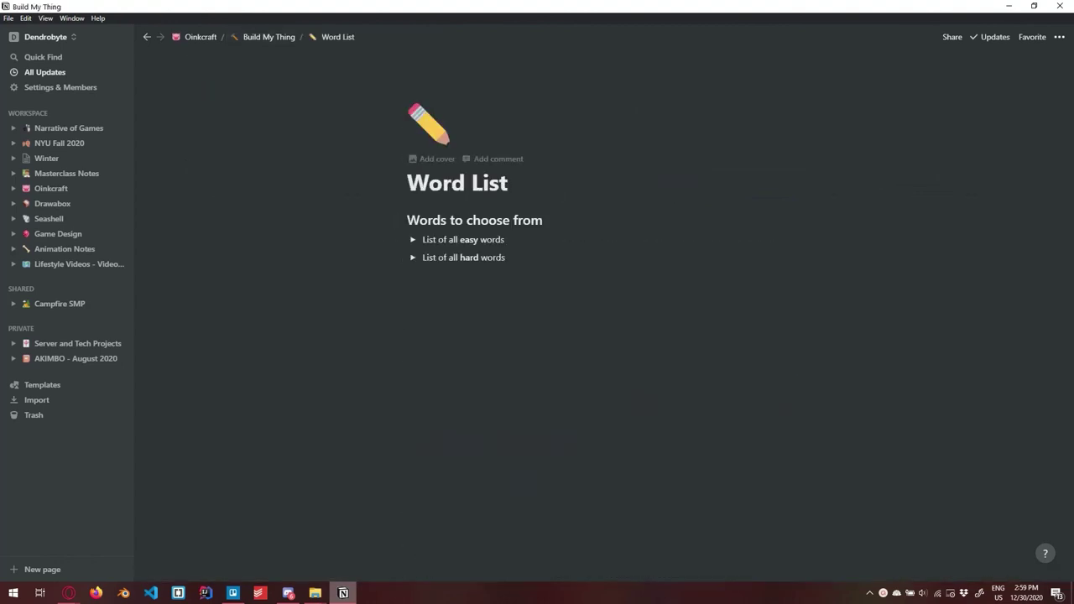
click(412, 240)
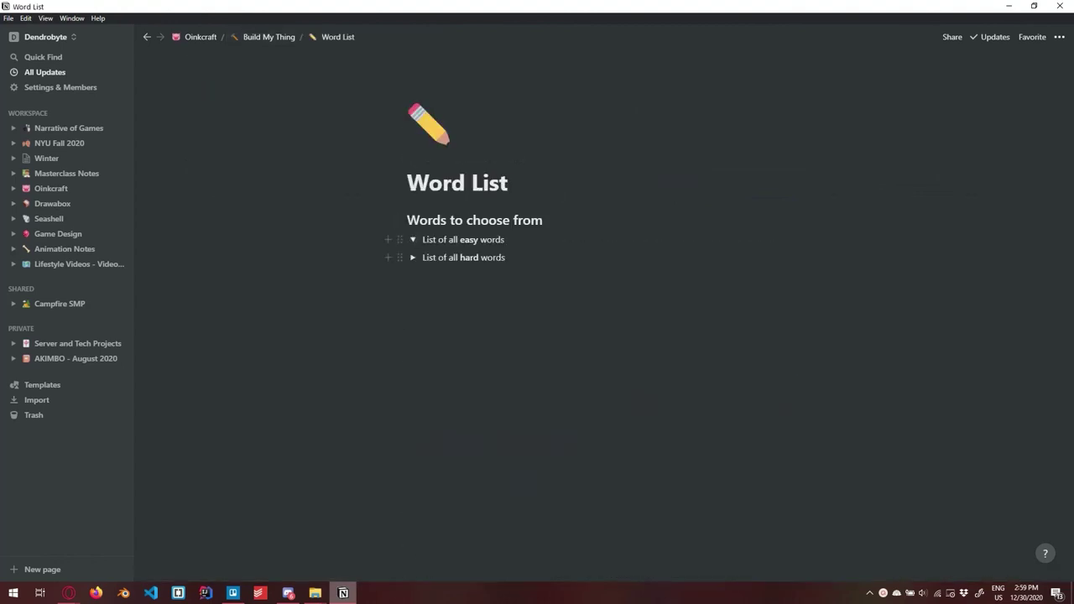
scroll(470, 336, down, 15)
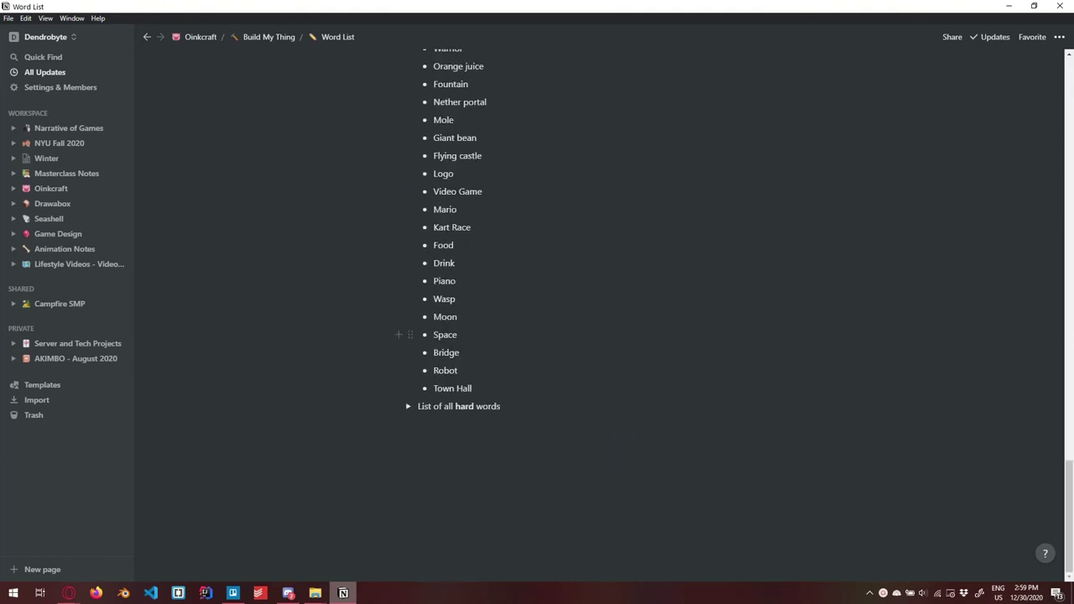
click(408, 406)
scroll(470, 336, down, 3)
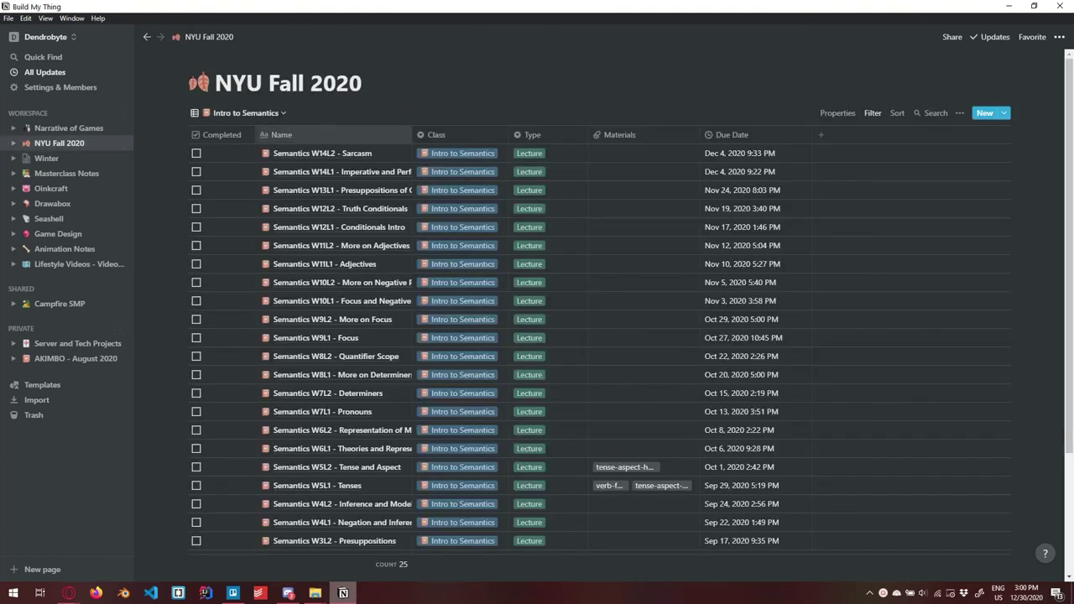
Step: In NYU Fall 2020, review the available database views and the Class filter of the Intro to Semantics view
click(873, 114)
click(873, 113)
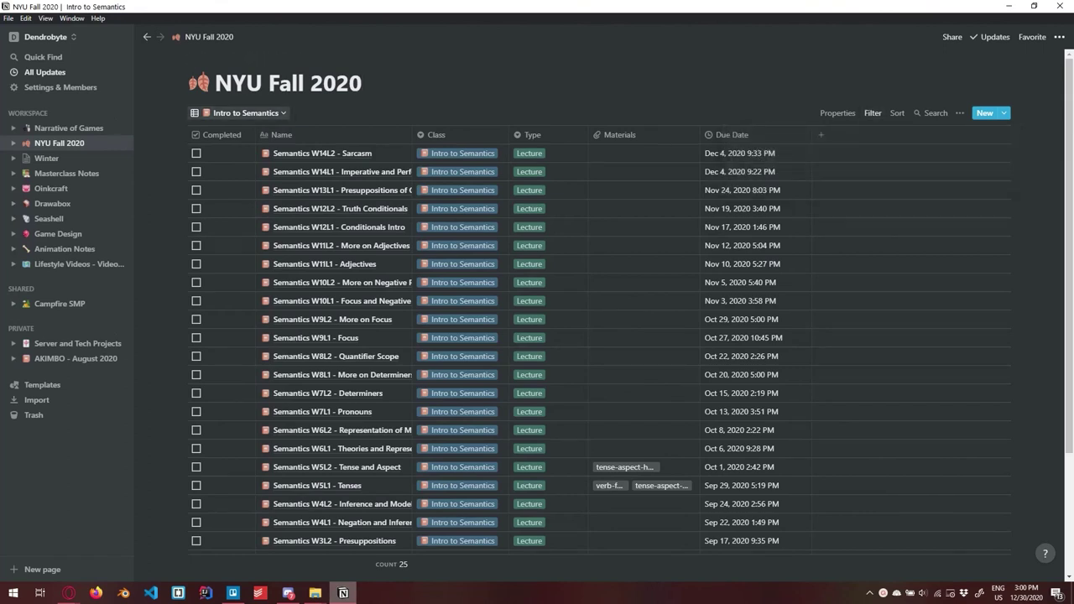
click(244, 112)
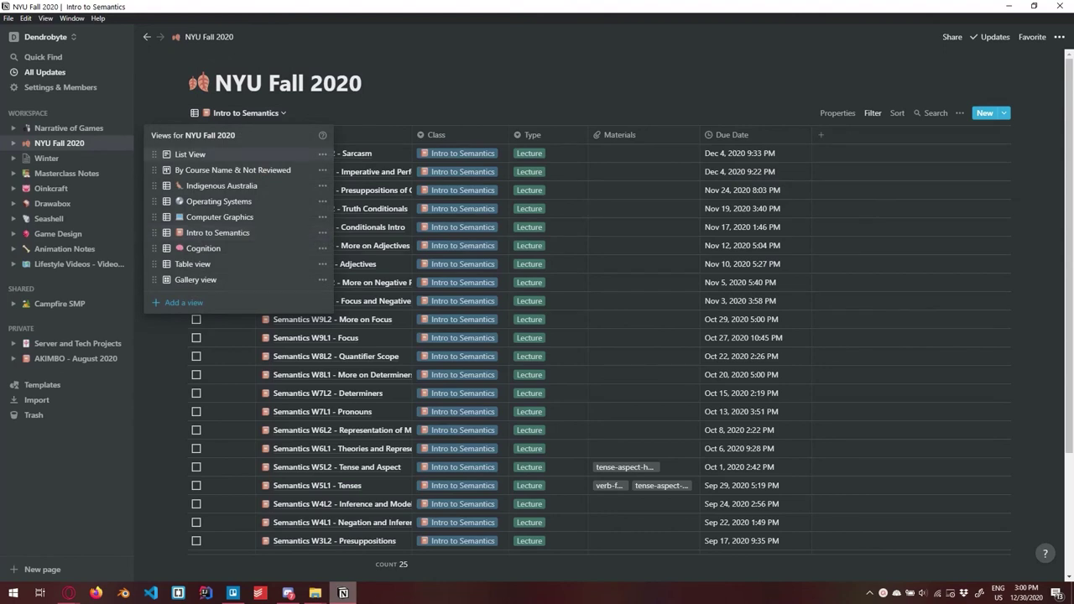
key(Escape)
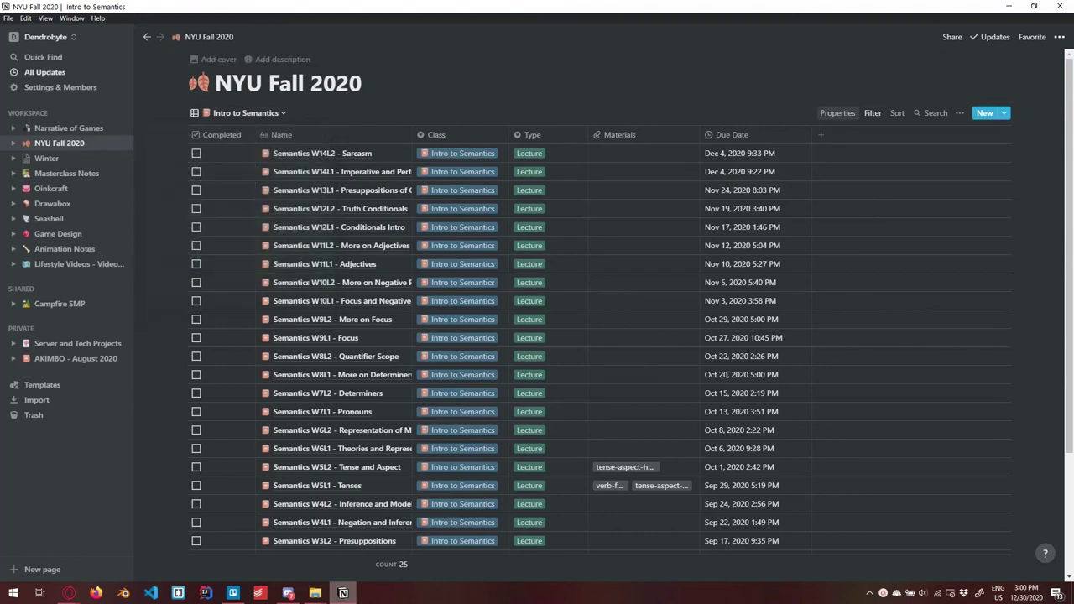
click(873, 113)
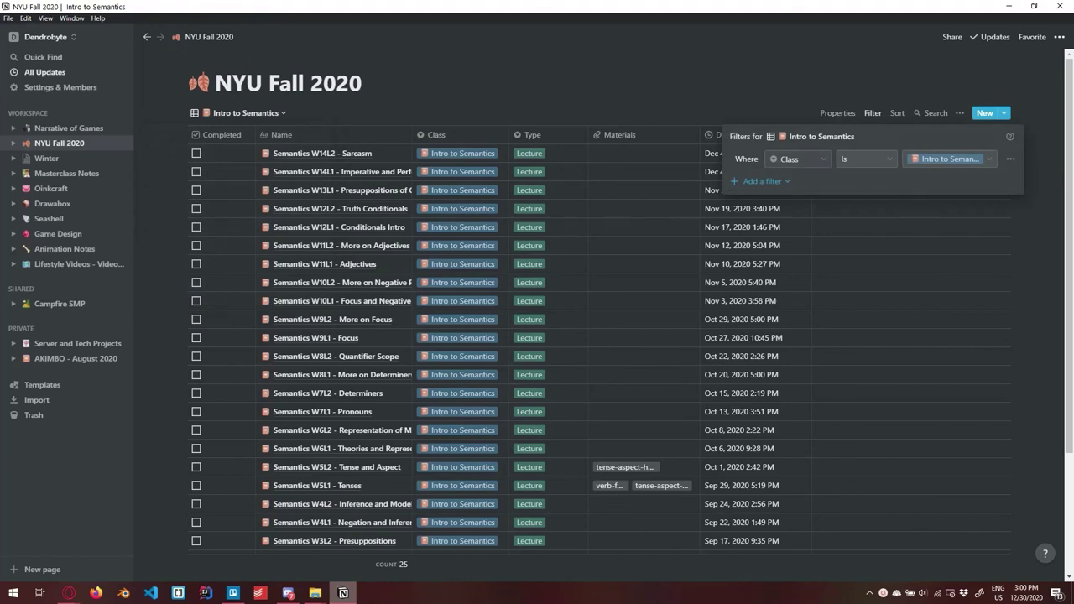
key(Escape)
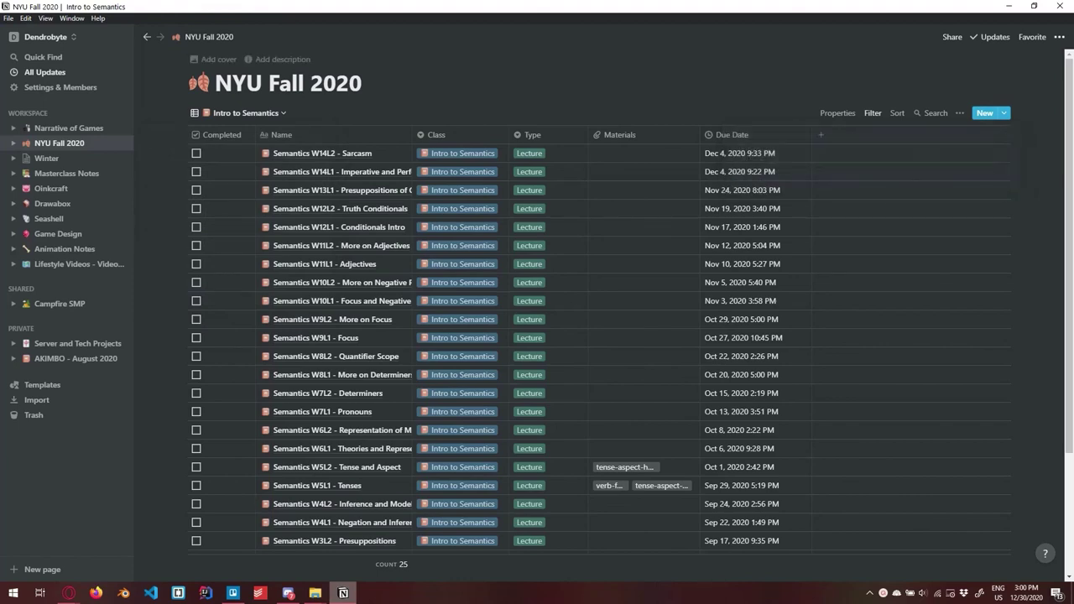
Step: Show List View and the Indigenous Australia view of NYU Fall 2020, and return to List View
click(240, 112)
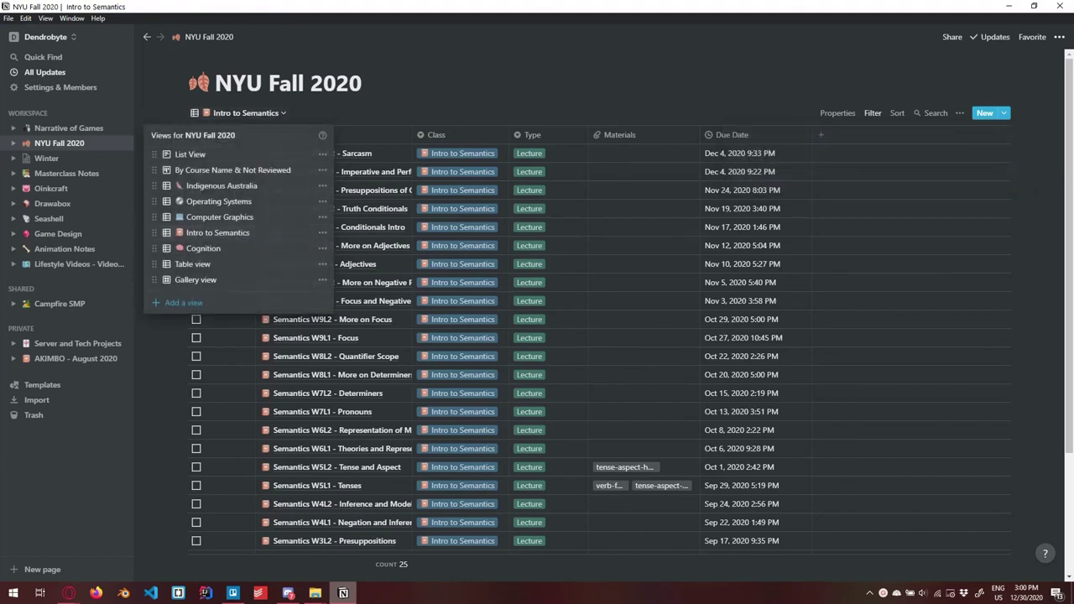
click(190, 154)
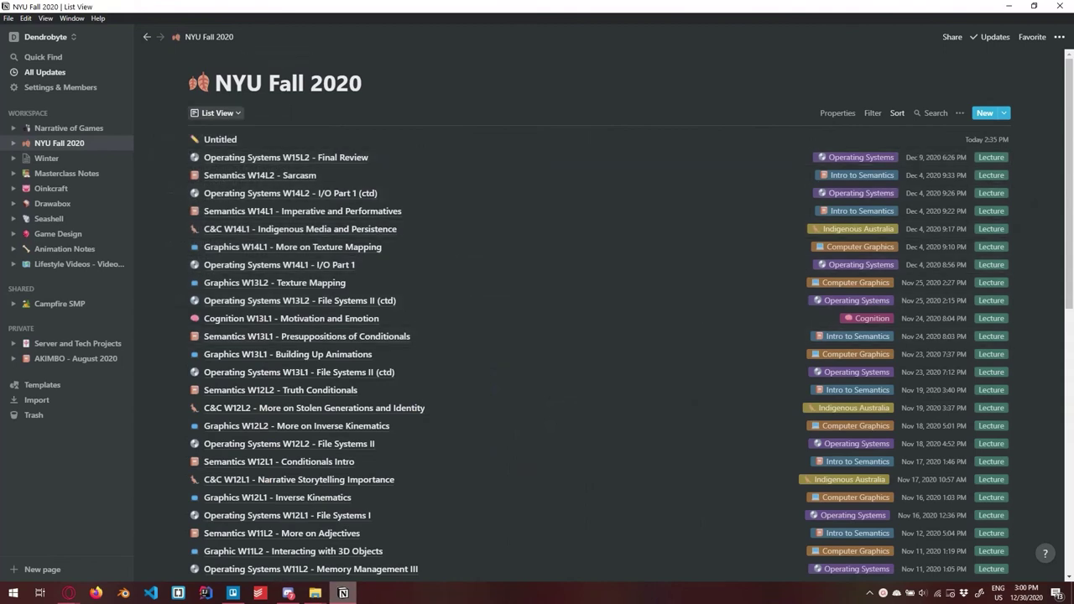
click(217, 112)
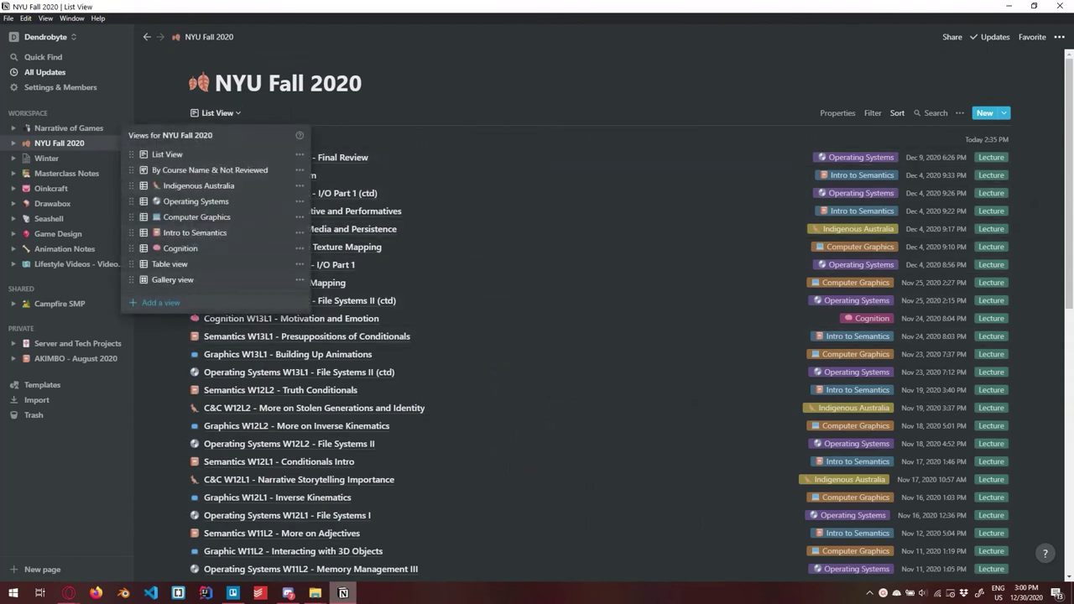
click(198, 185)
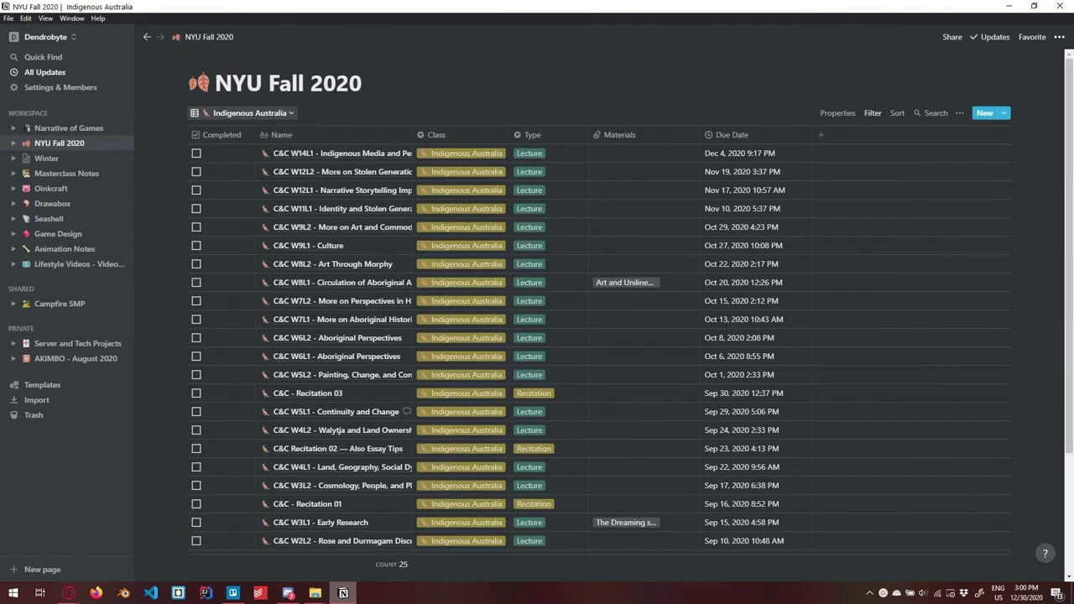
click(249, 112)
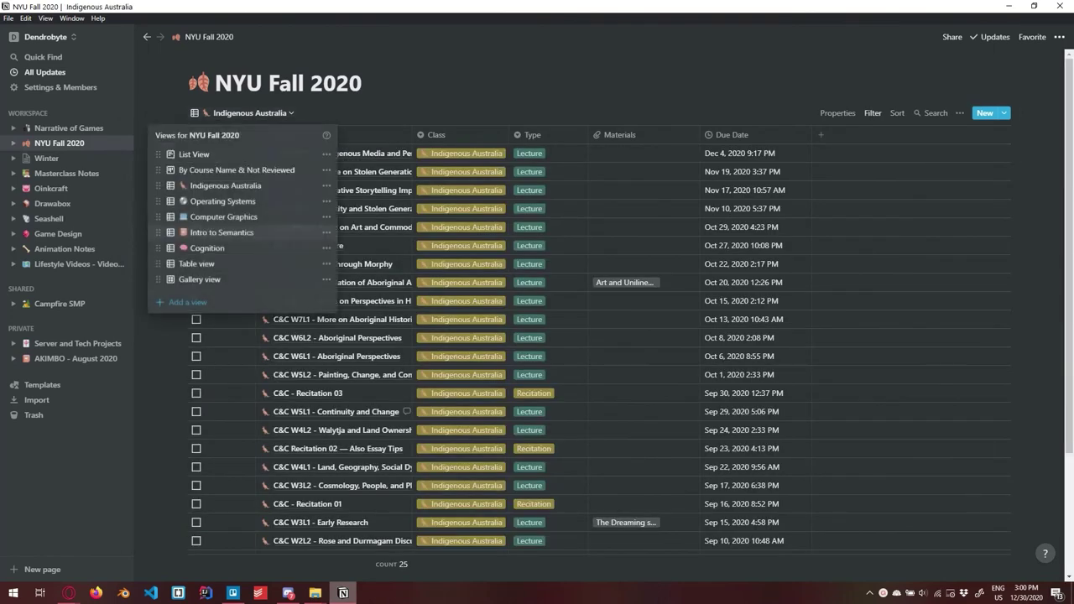
click(194, 155)
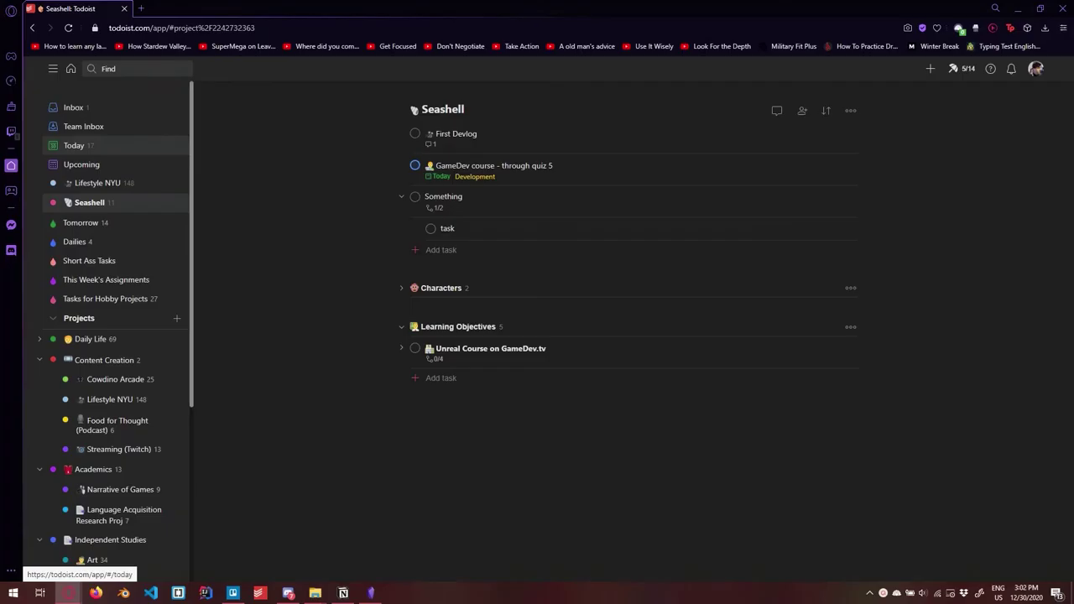
Step: In Todoist's Today view, add a Homework task with Priority 1, due December 31
click(75, 145)
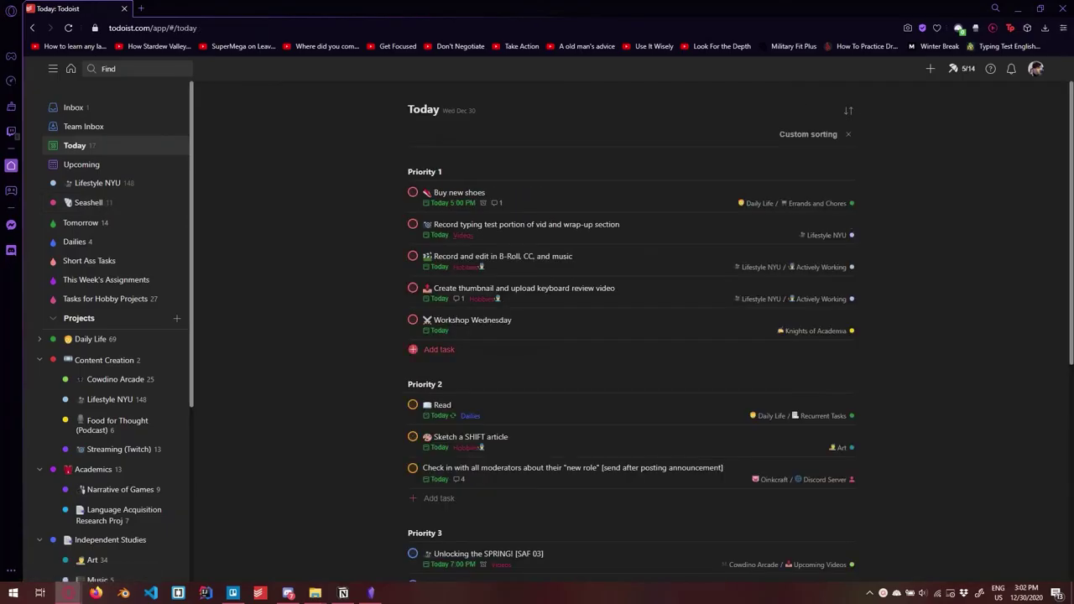
key(shift+a)
text(Homework )
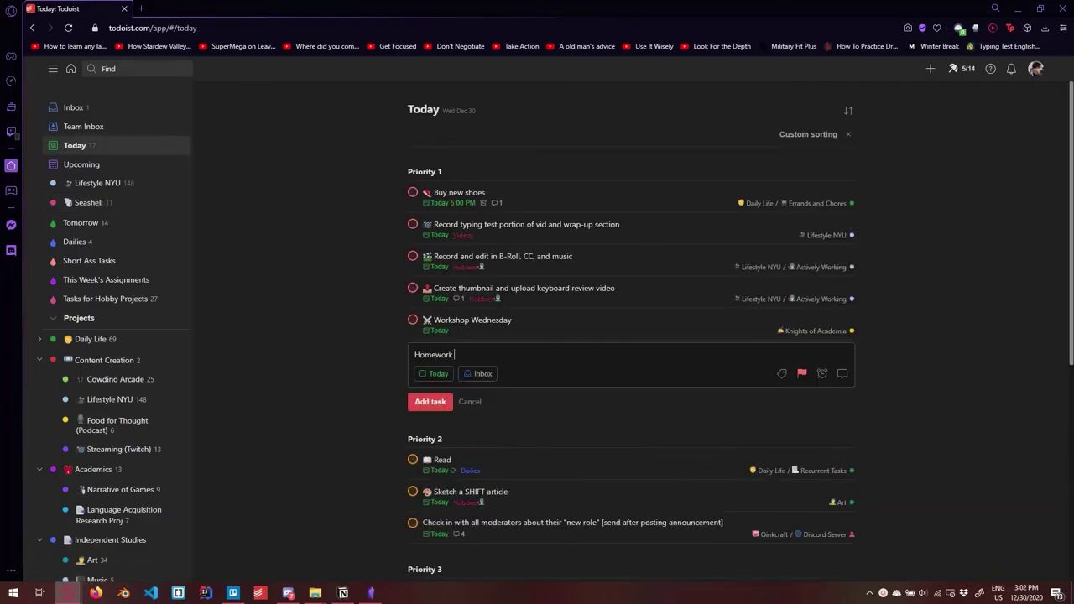
text(december 31)
key(Return)
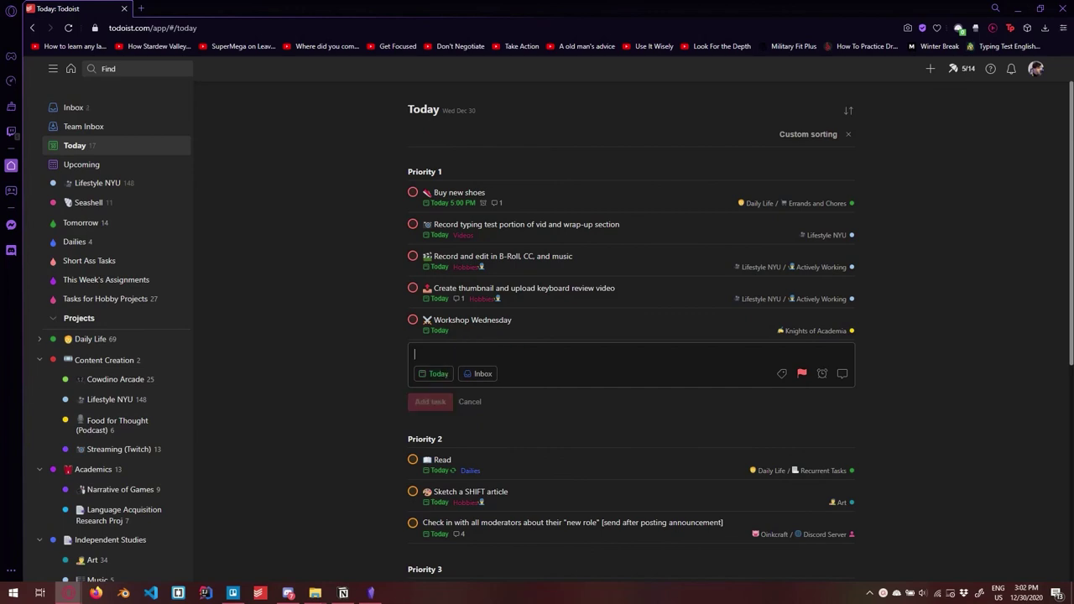
Step: Add another Priority 1 task named homework, due December 28th 2020, and finish adding tasks
text(homework due december 27)
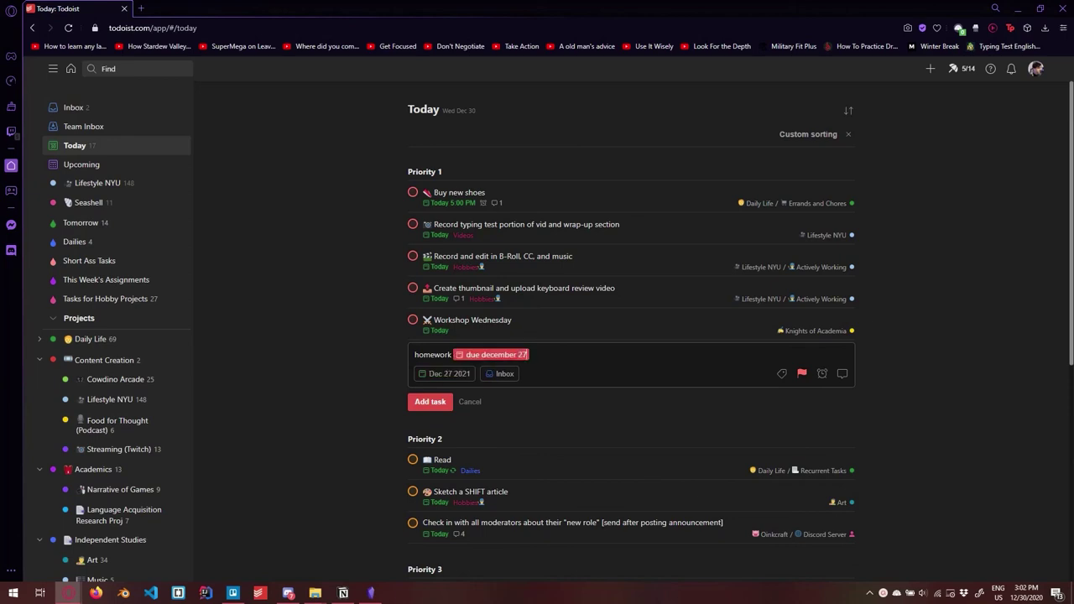
key(BackSpace)
text(8 2020)
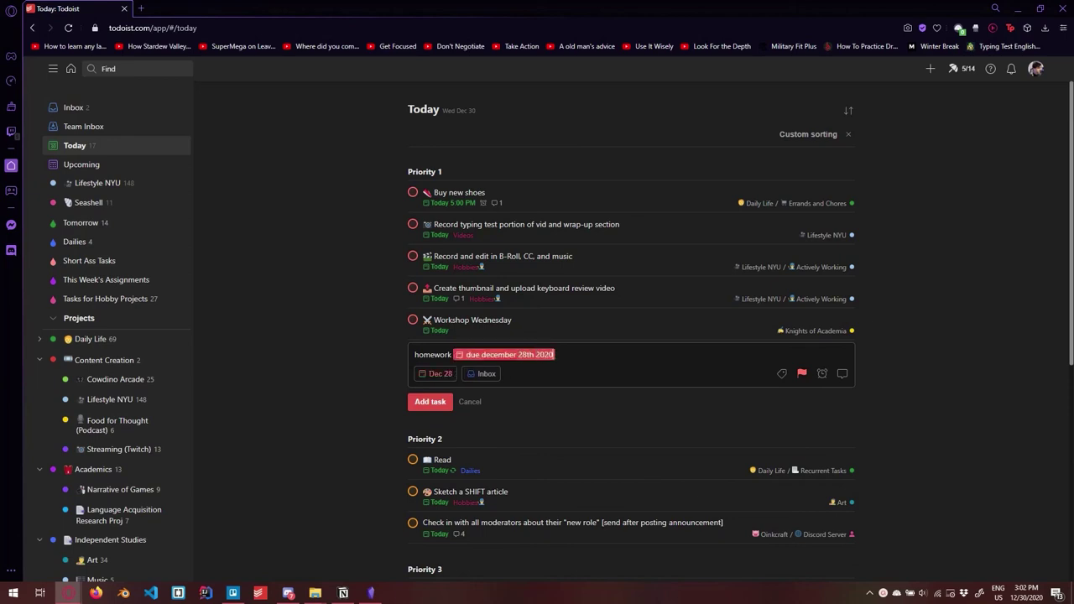
key(Return)
key(Escape)
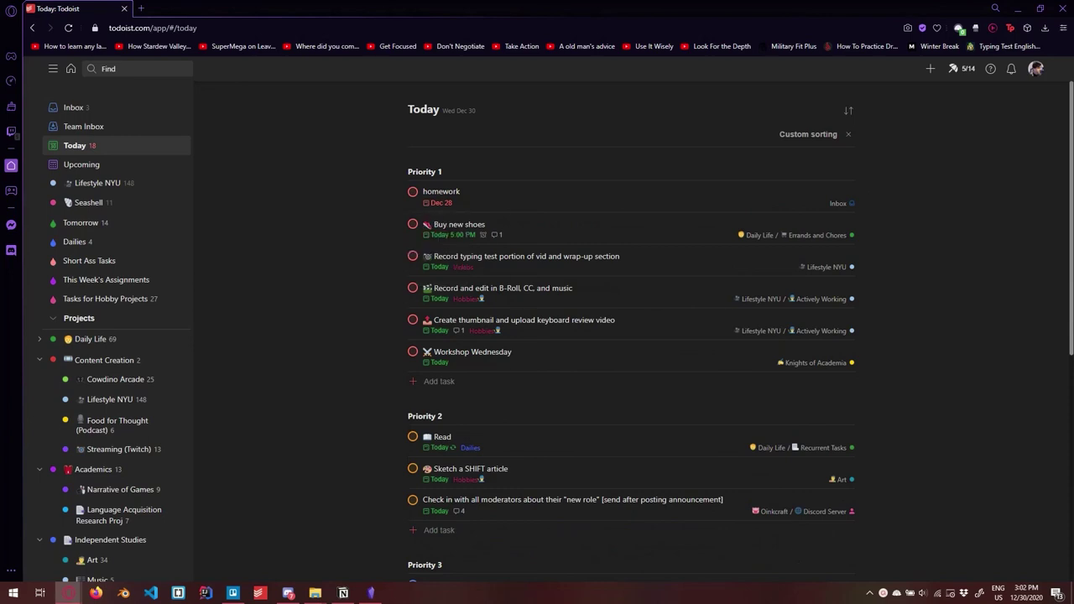
Step: Look at the date options of the homework task due Dec 28, and delete that task
click(441, 202)
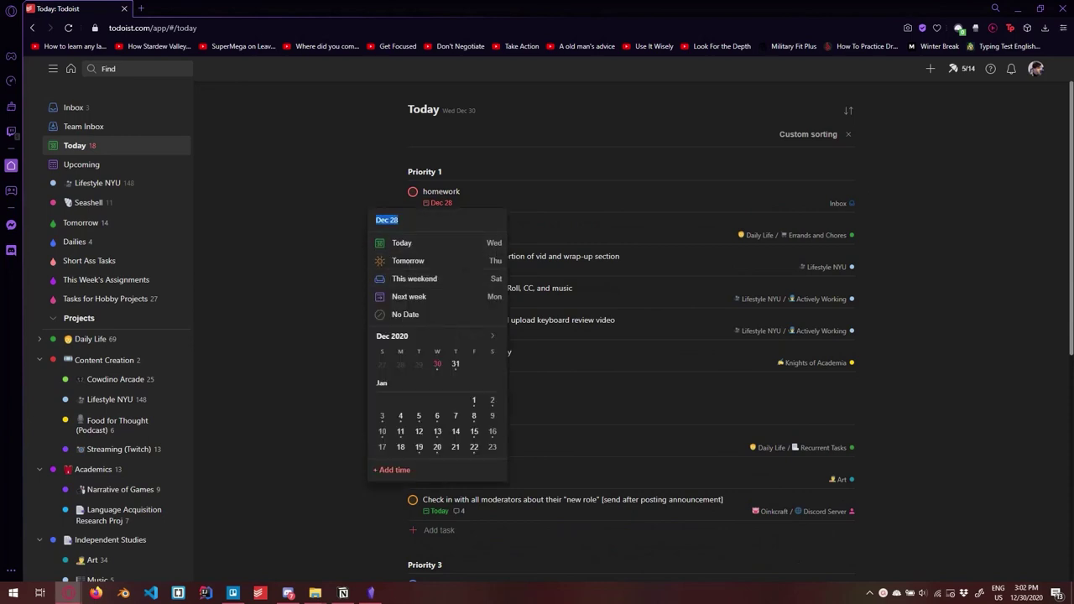
key(Escape)
click(870, 192)
key(Escape)
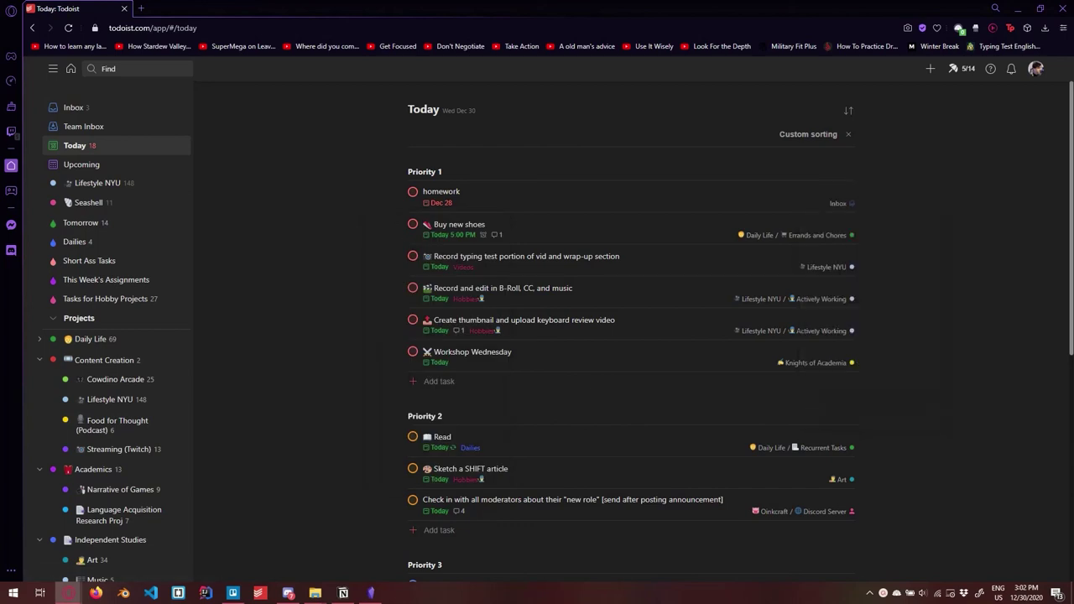
key(Delete)
key(Return)
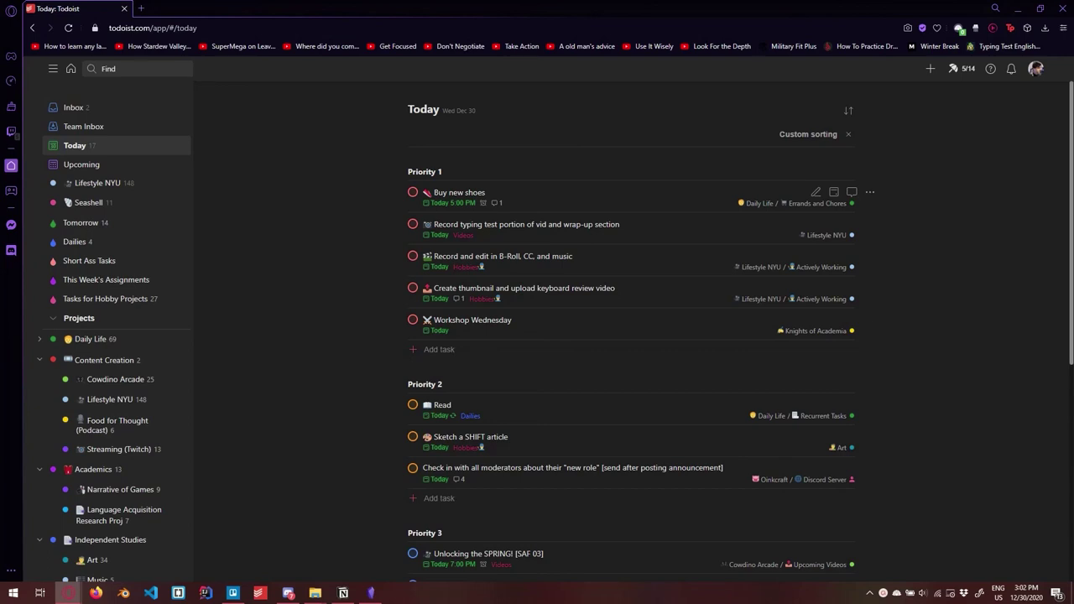
Step: Switch to Trello and look through the Seashell board's lists, from Resources & Exercises to Backburner / Postponed
click(233, 593)
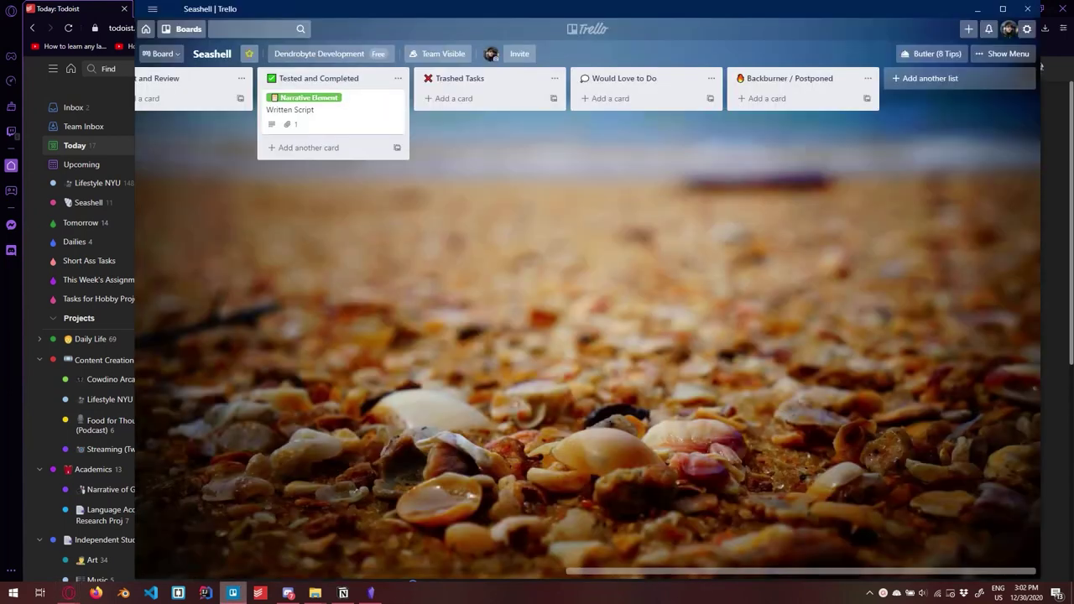
scroll(1041, 65, left, 3)
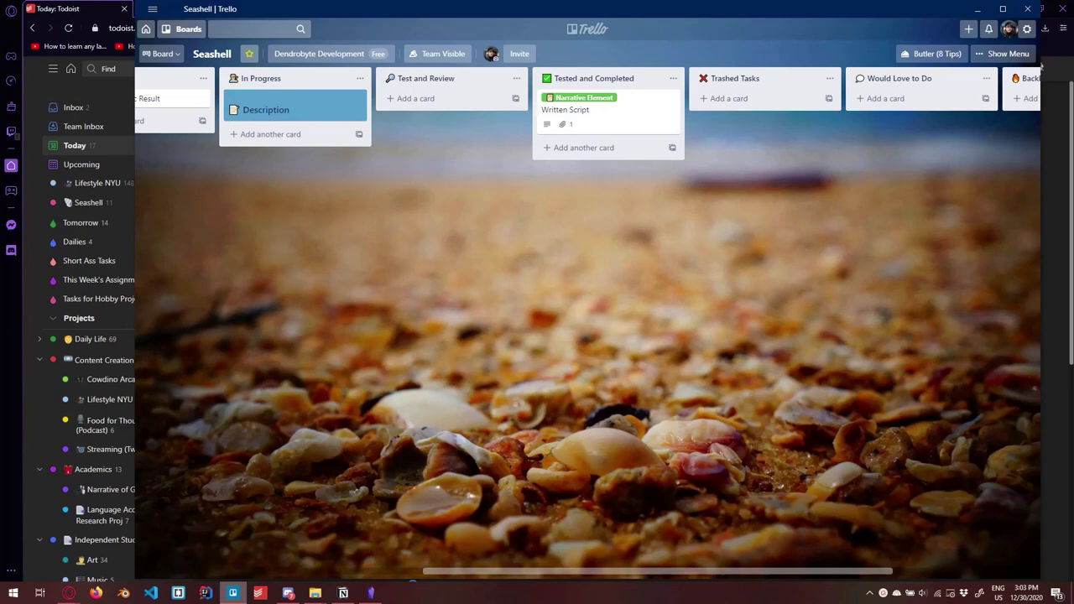
scroll(1040, 65, left, 10)
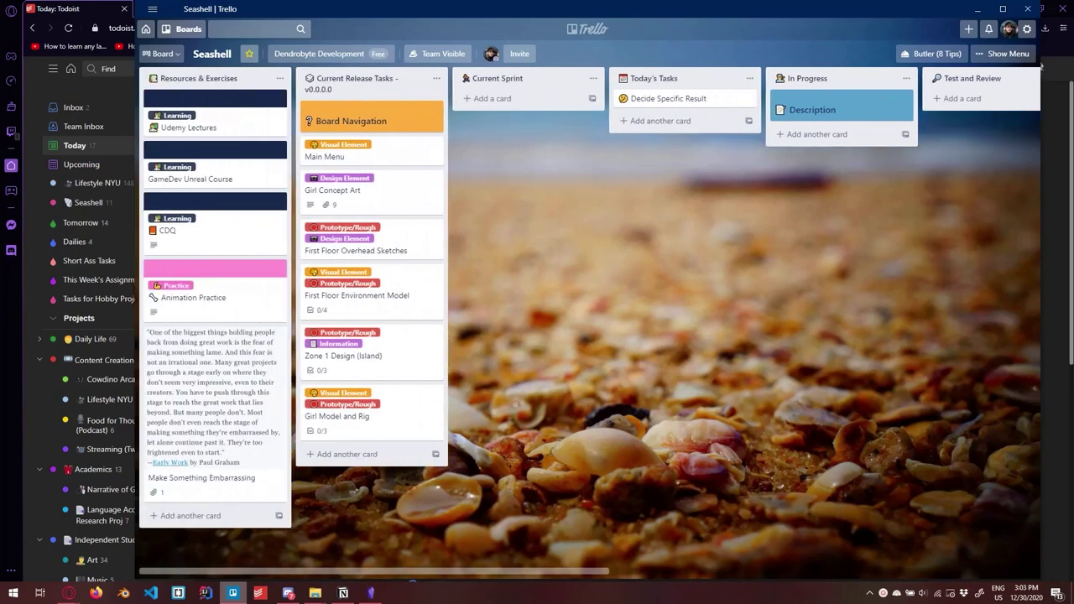
scroll(1041, 65, right, 3)
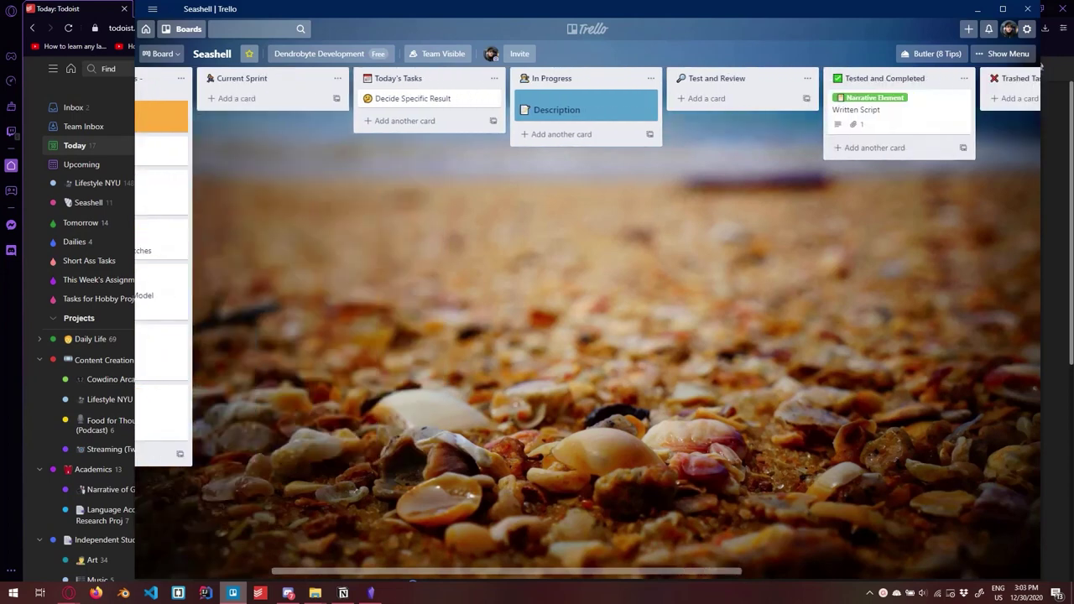
scroll(1041, 66, right, 3)
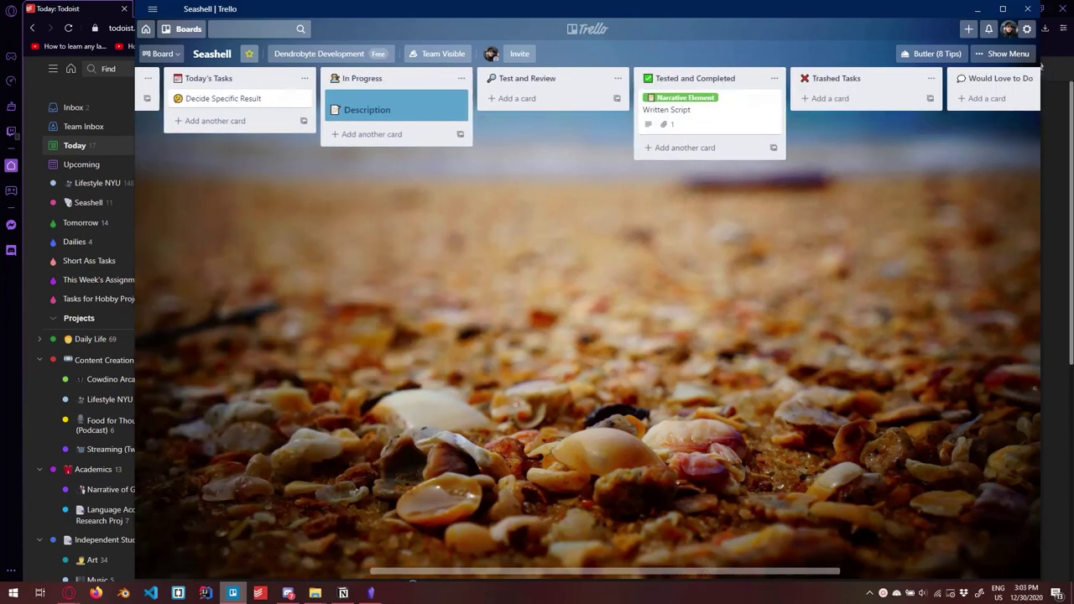
scroll(1041, 66, right, 2)
scroll(1041, 66, left, 5)
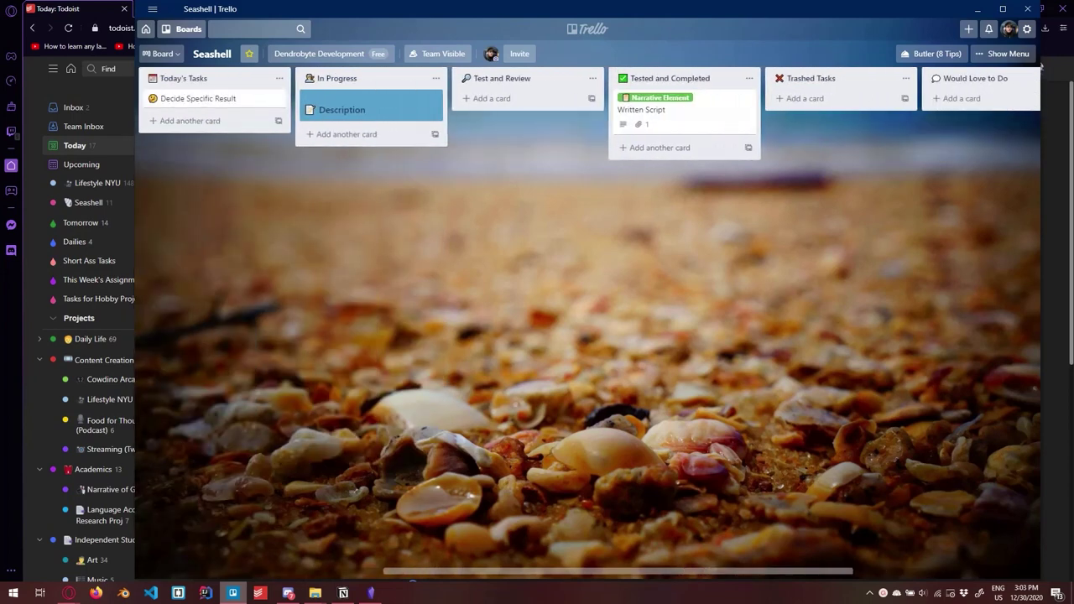
scroll(1041, 65, left, 3)
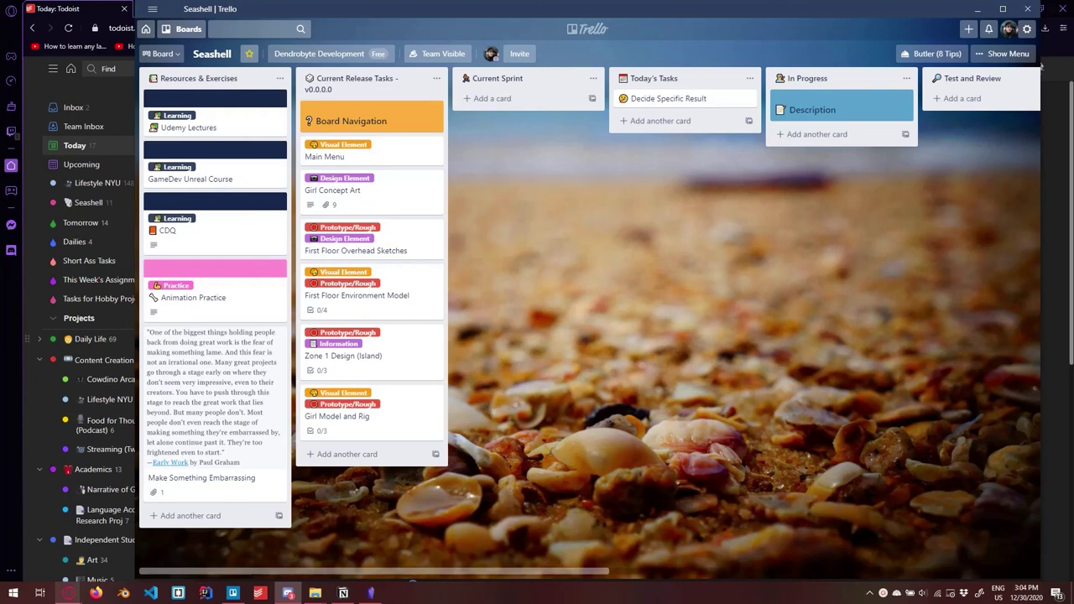
scroll(1041, 66, right, 5)
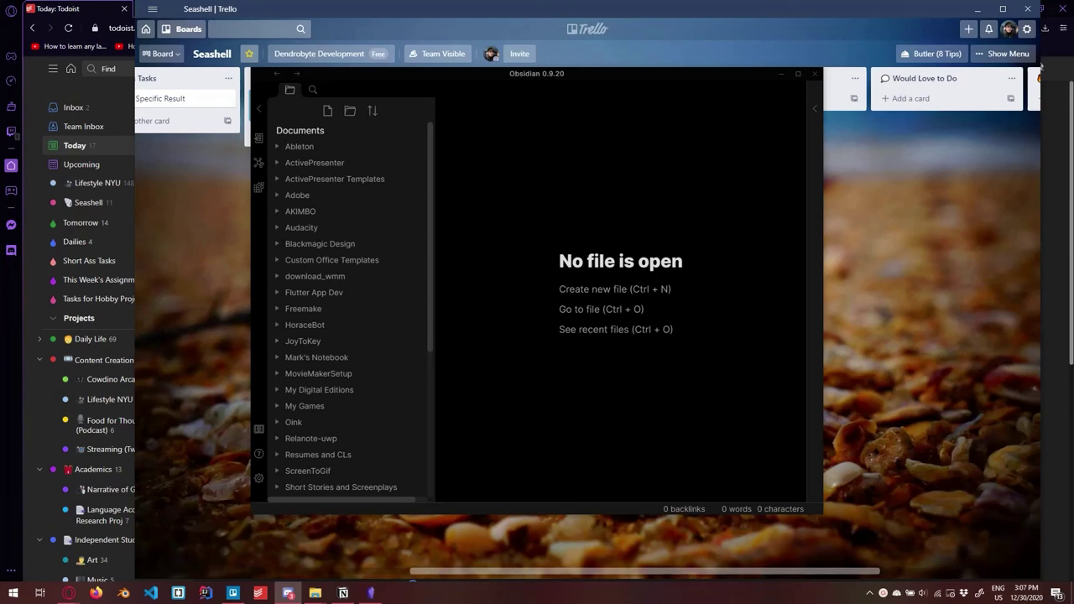
Step: Close the Obsidian window in front of the Seashell board
key(alt+F4)
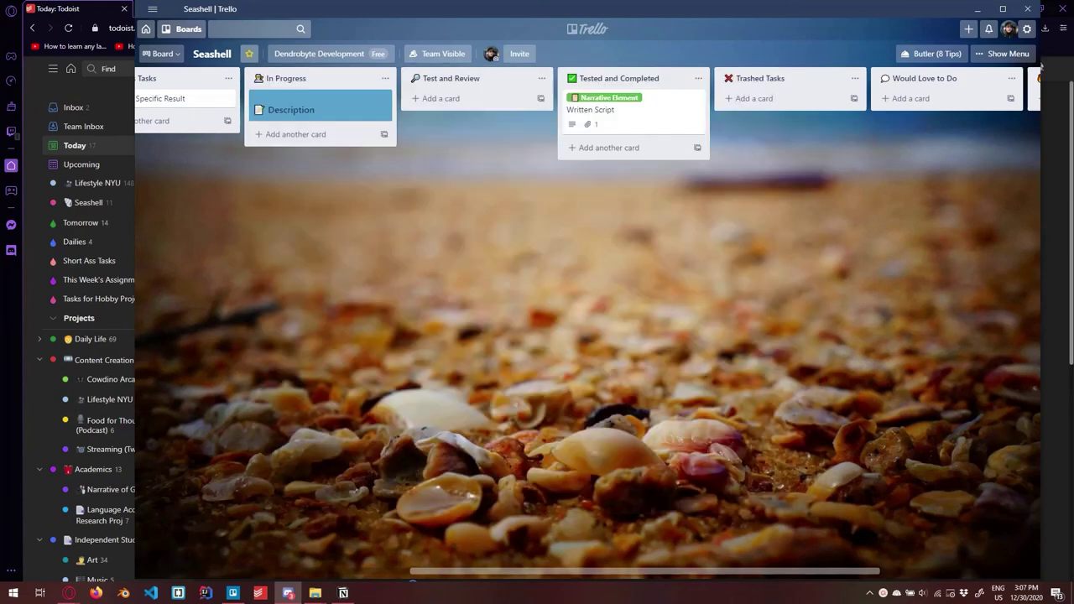